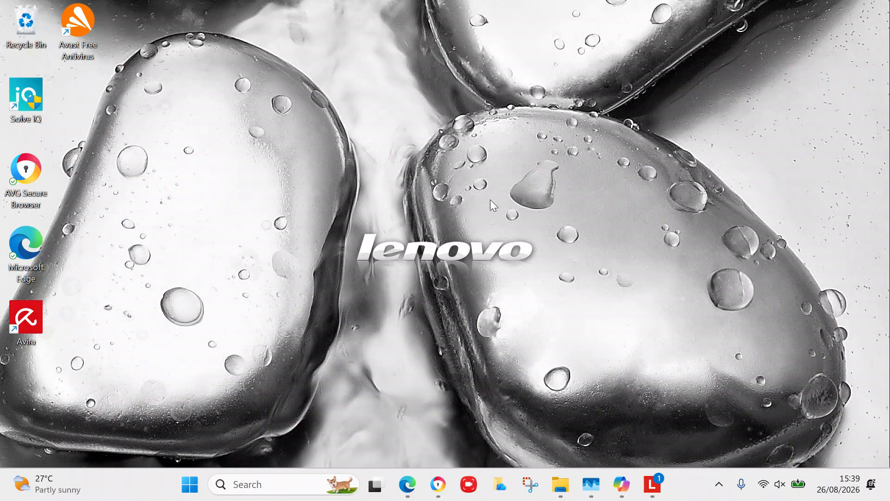
Open the workbook "Power Pivot - Sales Demo (25.8.26)" from the Excel spreadsheets folder in File Explorer.
{"action": "left_click", "coordinate": [561, 484]}
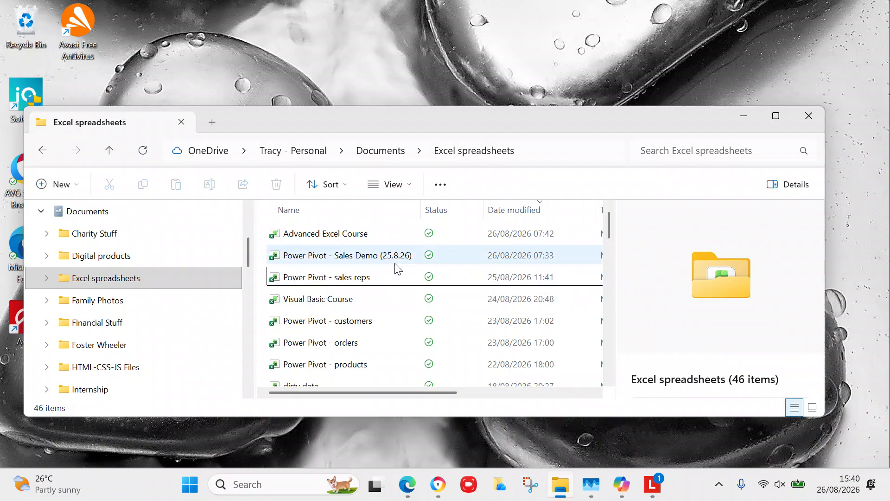
{"action": "mouse_move", "coordinate": [395, 268]}
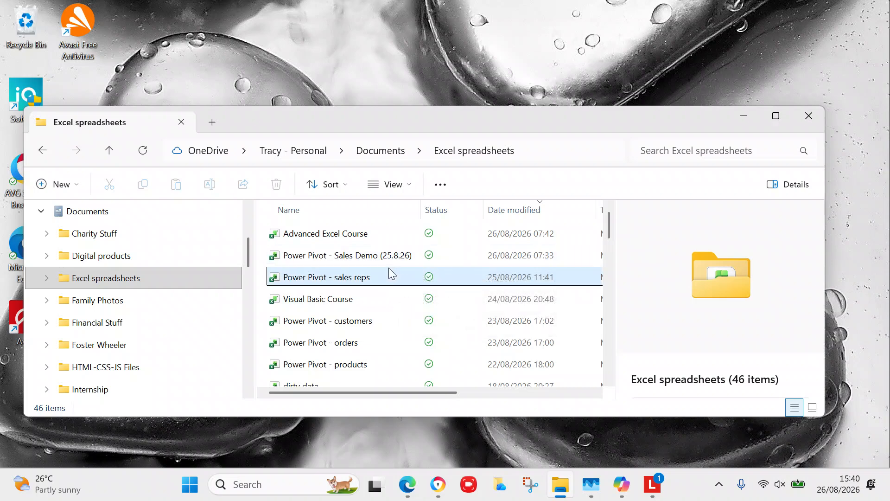
{"action": "mouse_move", "coordinate": [385, 288]}
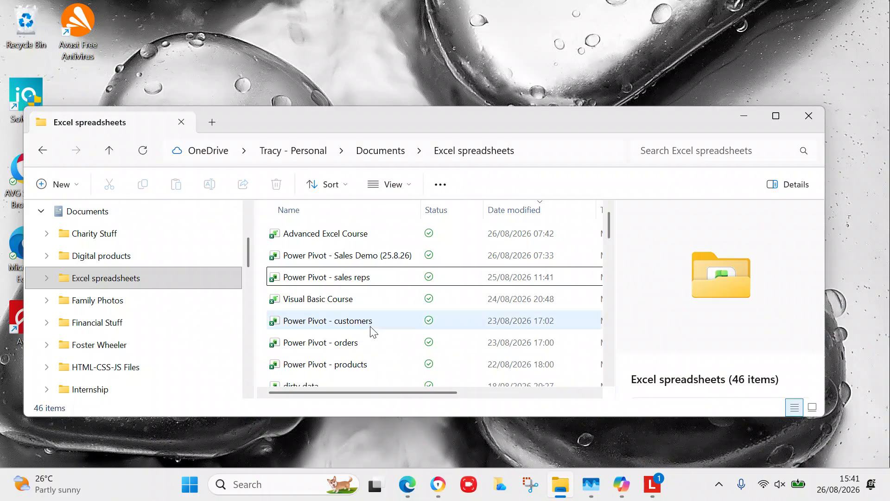
{"action": "mouse_move", "coordinate": [371, 330]}
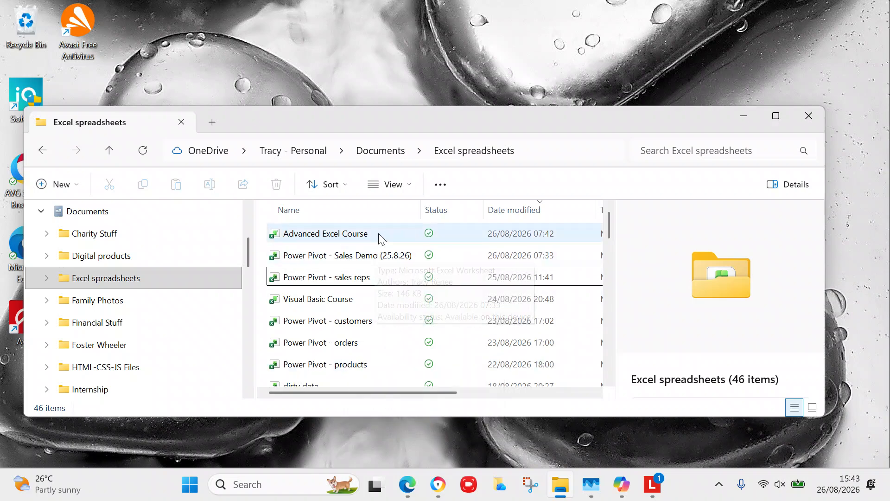
{"action": "mouse_move", "coordinate": [393, 245]}
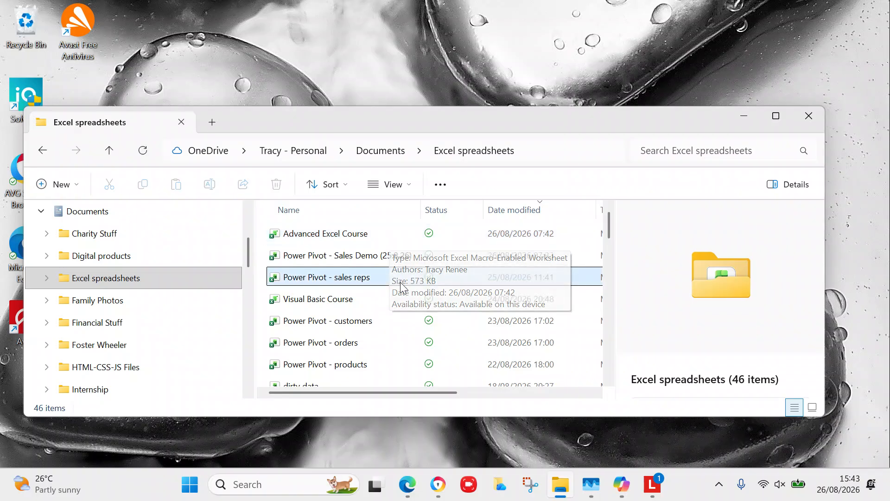
{"action": "mouse_move", "coordinate": [406, 305]}
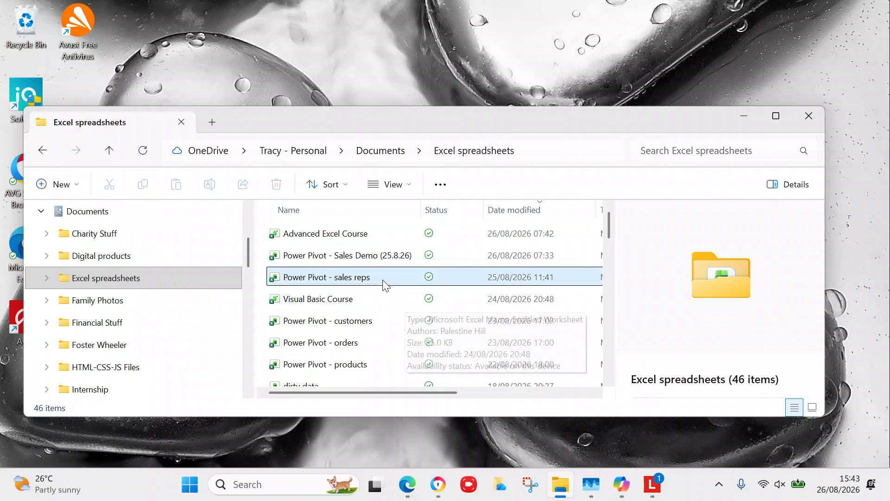
{"action": "mouse_move", "coordinate": [379, 263]}
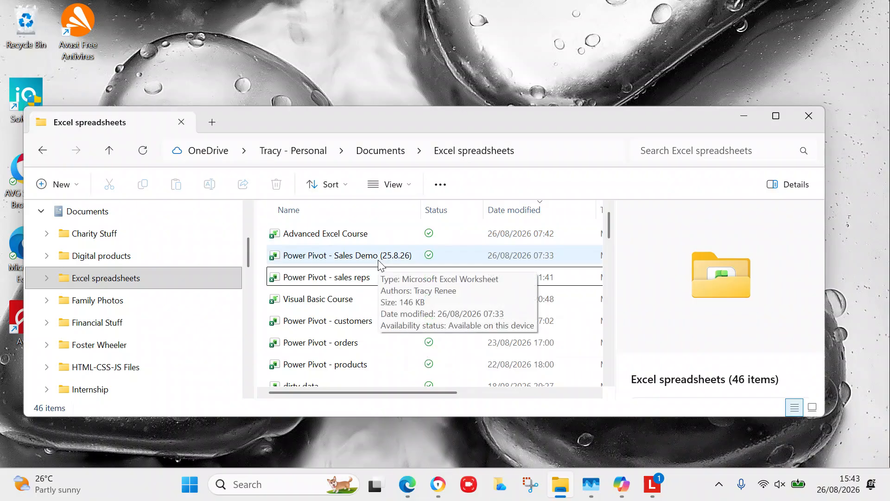
{"action": "double_click", "coordinate": [379, 263]}
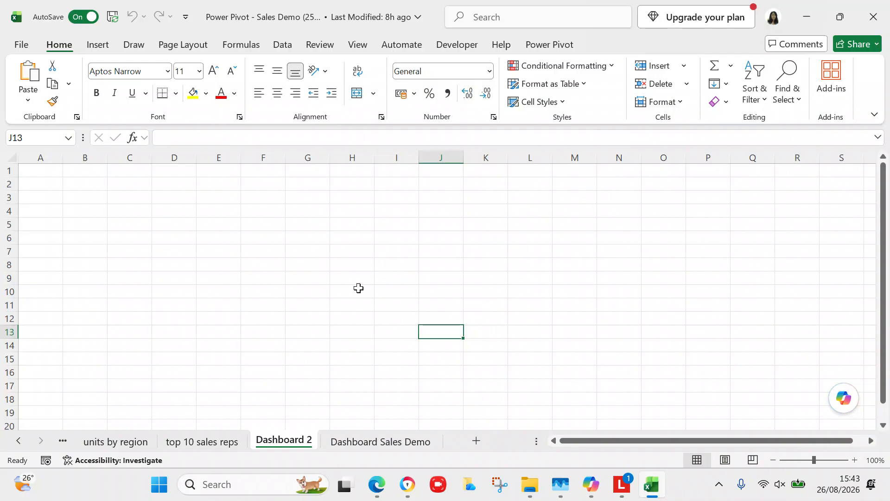
Examine the summary figures, slicers and charts on the Dashboard Sales Demo sheet from beginning to end.
{"action": "left_click", "coordinate": [376, 442]}
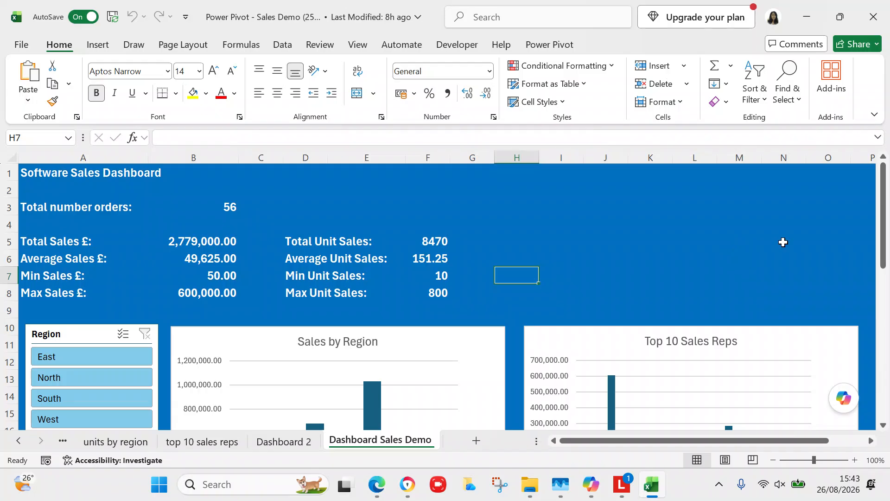
{"action": "left_click_drag", "start_coordinate": [880, 245], "coordinate": [887, 221]}
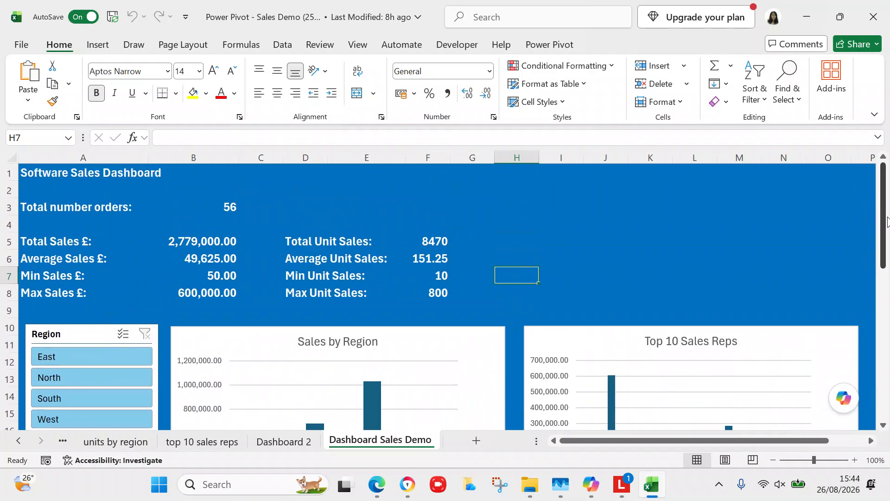
{"action": "left_click_drag", "start_coordinate": [885, 252], "coordinate": [872, 397]}
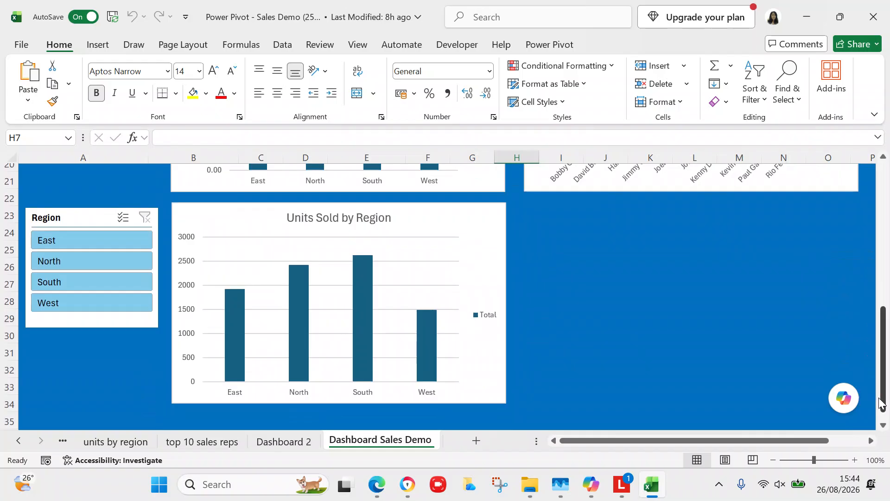
{"action": "left_click_drag", "start_coordinate": [883, 404], "coordinate": [883, 253]}
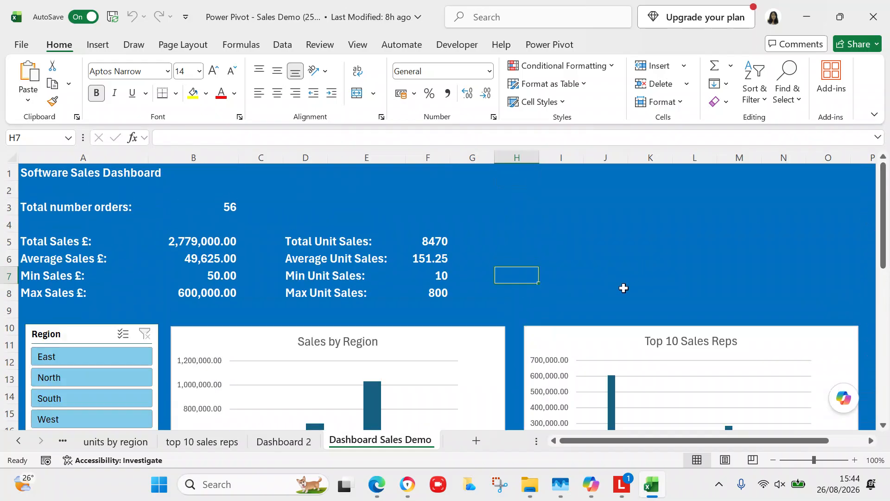
Open the workbook's Power Pivot data model window and position it over the dashboard so its commands are reachable.
{"action": "left_click", "coordinate": [548, 45]}
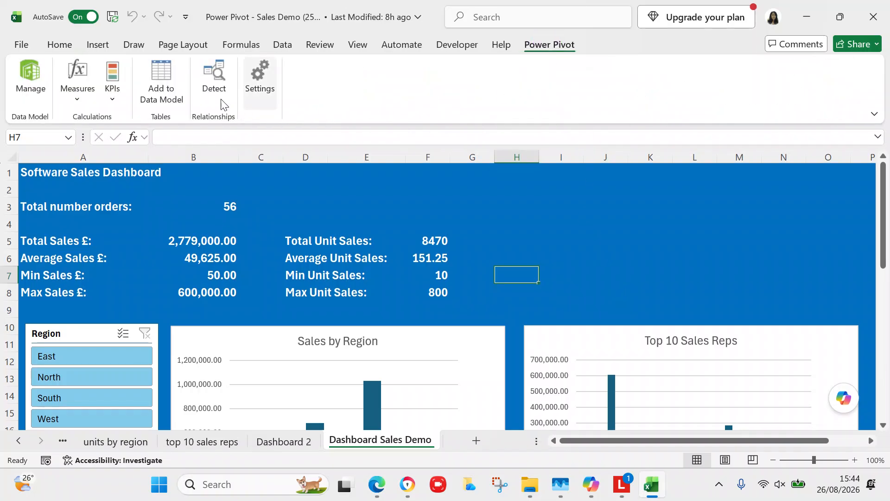
{"action": "left_click", "coordinate": [36, 80]}
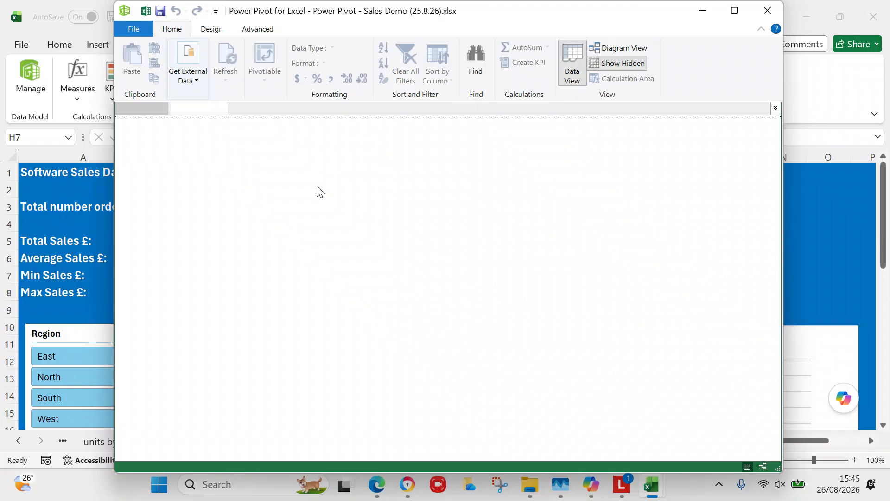
{"action": "left_click", "coordinate": [346, 196]}
{"action": "left_click", "coordinate": [467, 294]}
{"action": "left_click_drag", "start_coordinate": [679, 26], "coordinate": [663, 89]}
{"action": "left_click", "coordinate": [674, 12]}
{"action": "left_click_drag", "start_coordinate": [674, 11], "coordinate": [661, 93]}
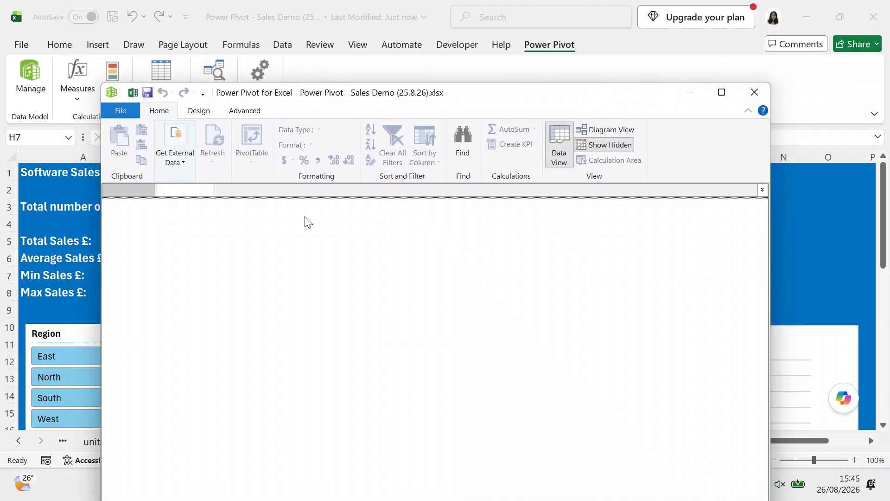
{"action": "left_click", "coordinate": [552, 149]}
{"action": "left_click_drag", "start_coordinate": [522, 102], "coordinate": [503, 51]}
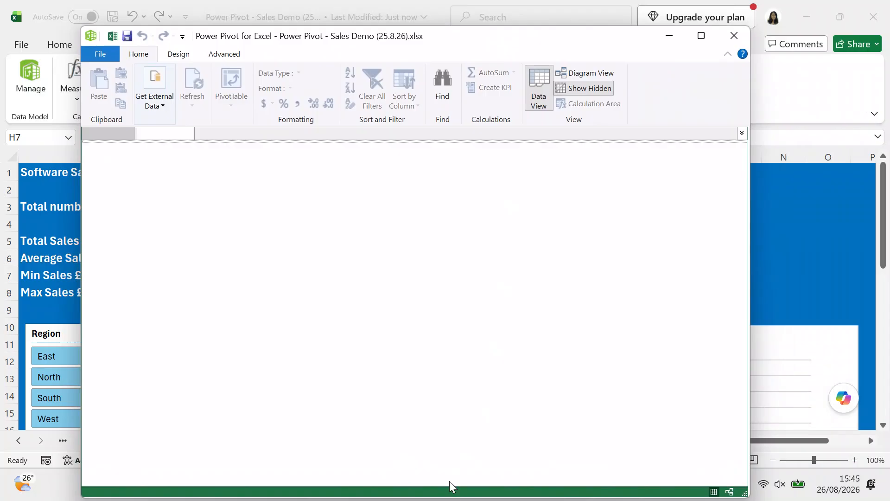
Check the data model in Diagram View, and return to Data View.
{"action": "left_click", "coordinate": [447, 493]}
{"action": "left_click", "coordinate": [541, 89]}
{"action": "left_click", "coordinate": [587, 74]}
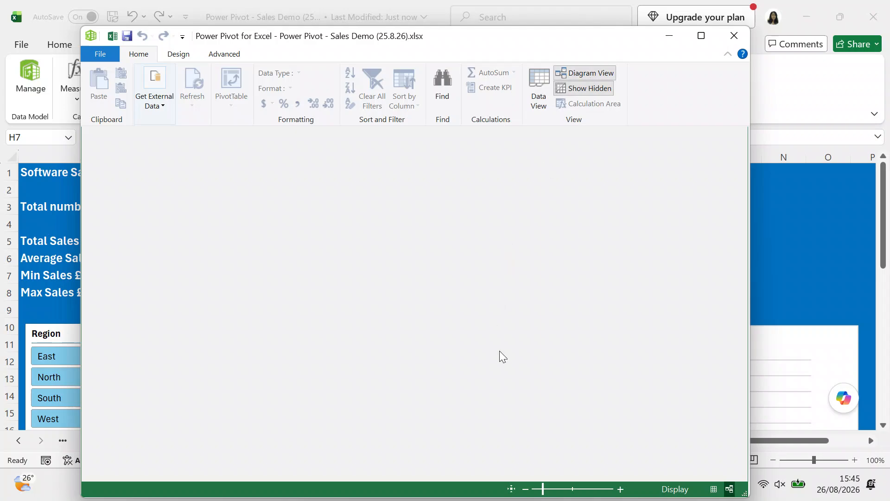
{"action": "left_click", "coordinate": [585, 319]}
{"action": "left_click", "coordinate": [542, 87]}
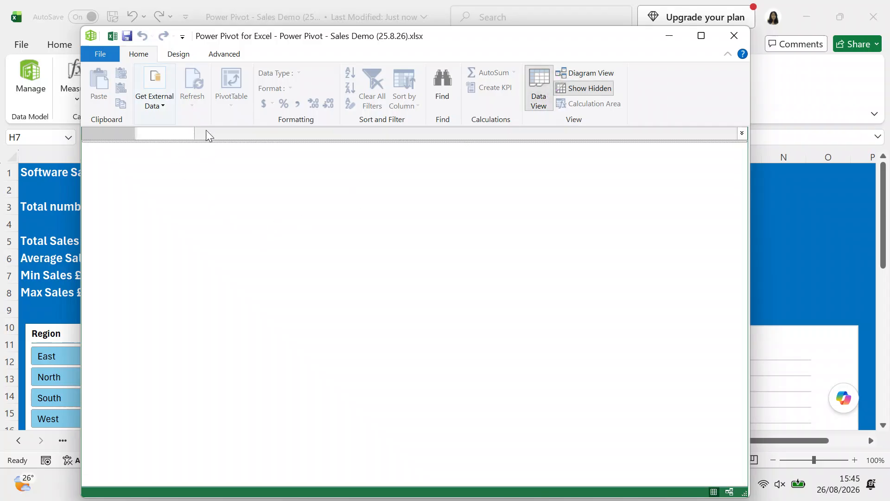
Review the existing connections available to the data model, and close the list without importing anything.
{"action": "left_click", "coordinate": [196, 102]}
{"action": "left_click", "coordinate": [193, 92]}
{"action": "left_click", "coordinate": [162, 106]}
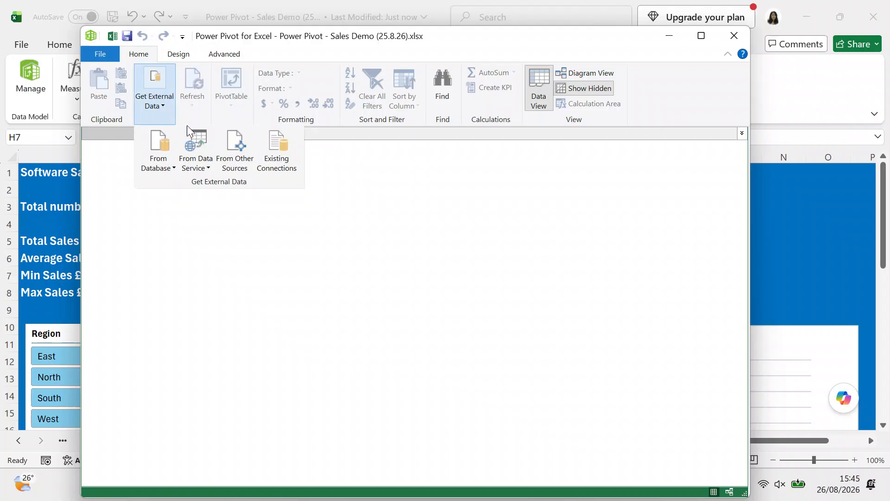
{"action": "left_click", "coordinate": [288, 165]}
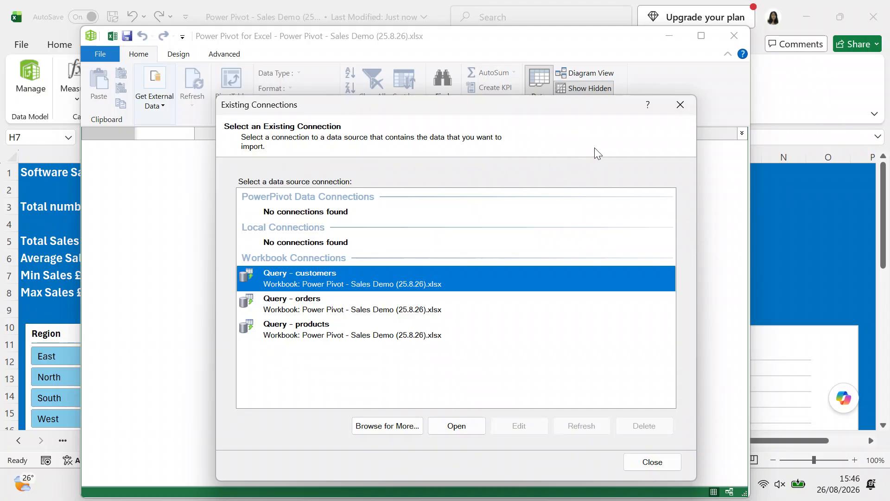
{"action": "left_click", "coordinate": [683, 110]}
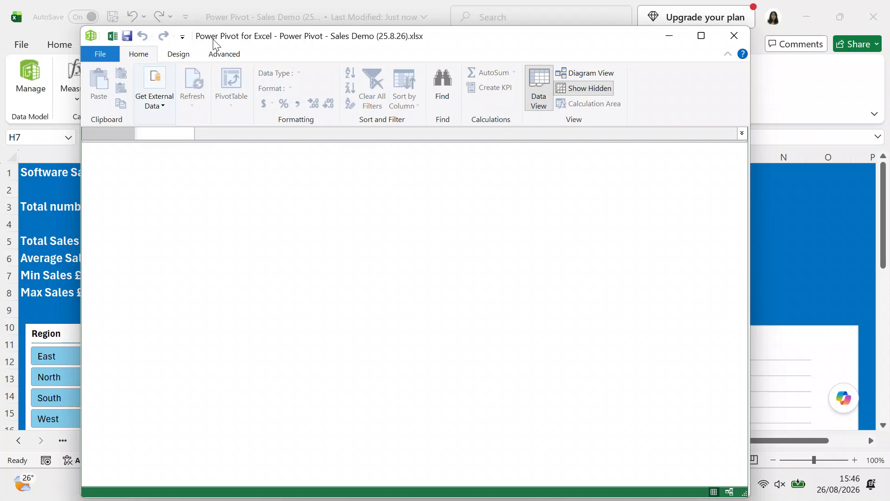
Move the Power Pivot window aside and review the sales reps, units by region, sales by region and sales measures sheets, ending on Dashboard Sales Demo.
{"action": "left_click_drag", "start_coordinate": [214, 42], "coordinate": [479, 210]}
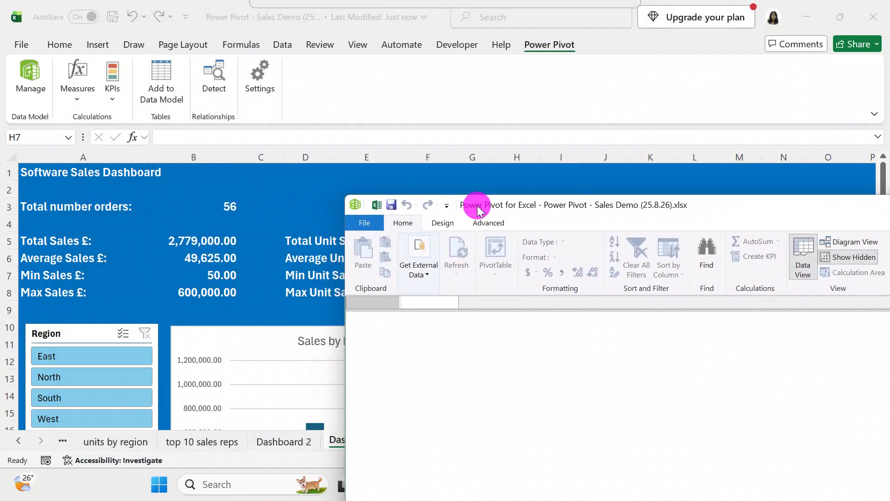
{"action": "left_click", "coordinate": [188, 445]}
{"action": "left_click", "coordinate": [188, 442]}
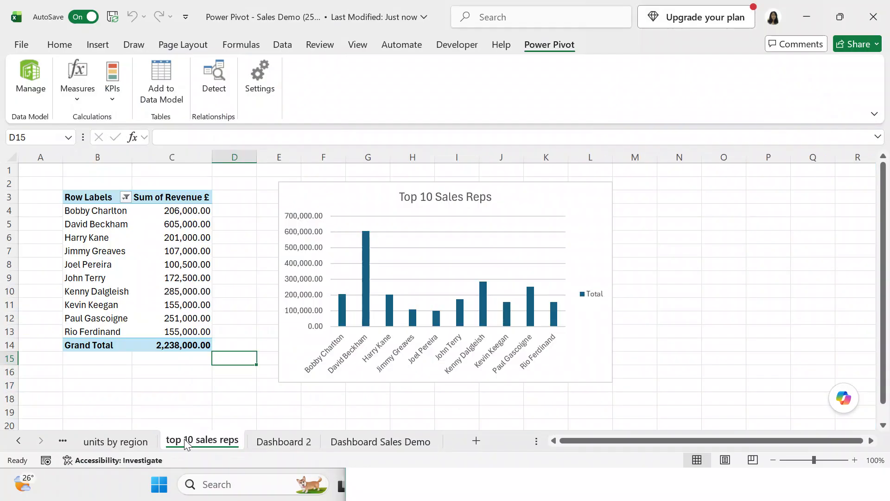
{"action": "left_click", "coordinate": [141, 441]}
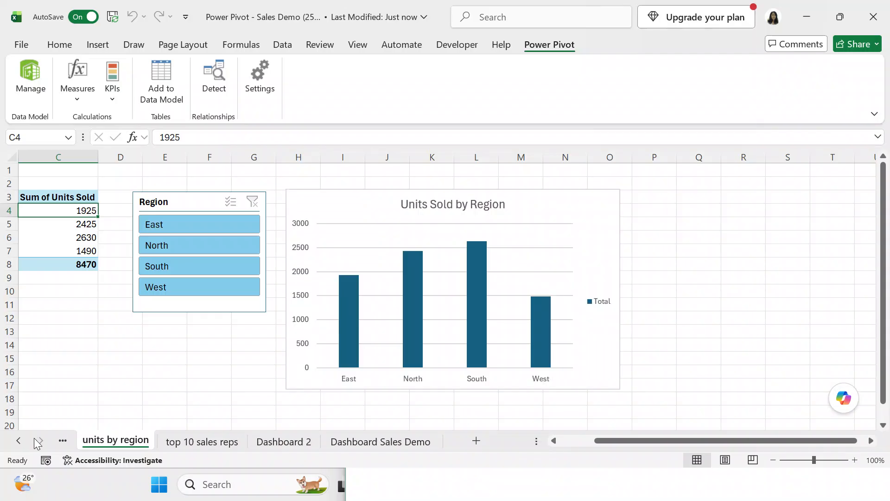
{"action": "left_click", "coordinate": [18, 440]}
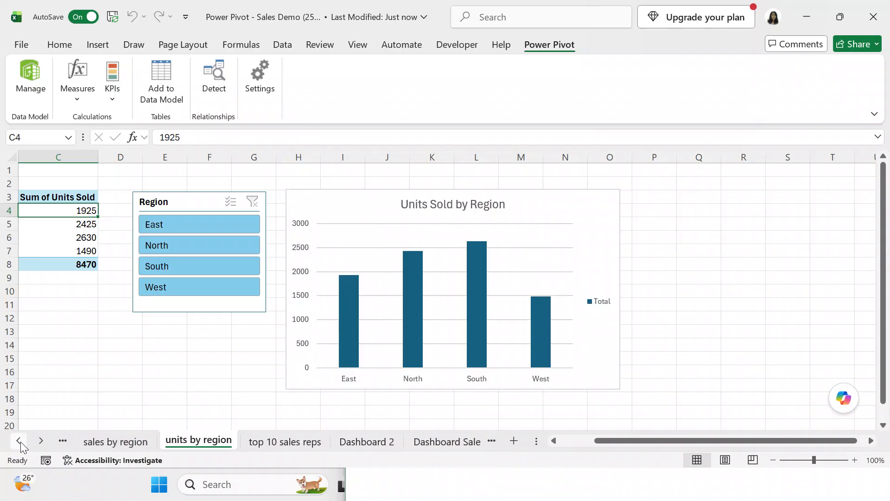
{"action": "left_click", "coordinate": [94, 444]}
{"action": "left_click", "coordinate": [24, 442]}
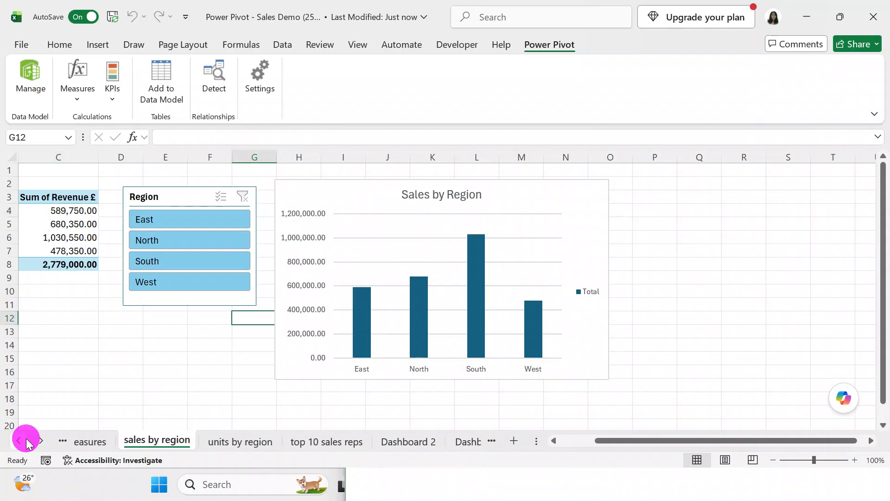
{"action": "left_click", "coordinate": [101, 444]}
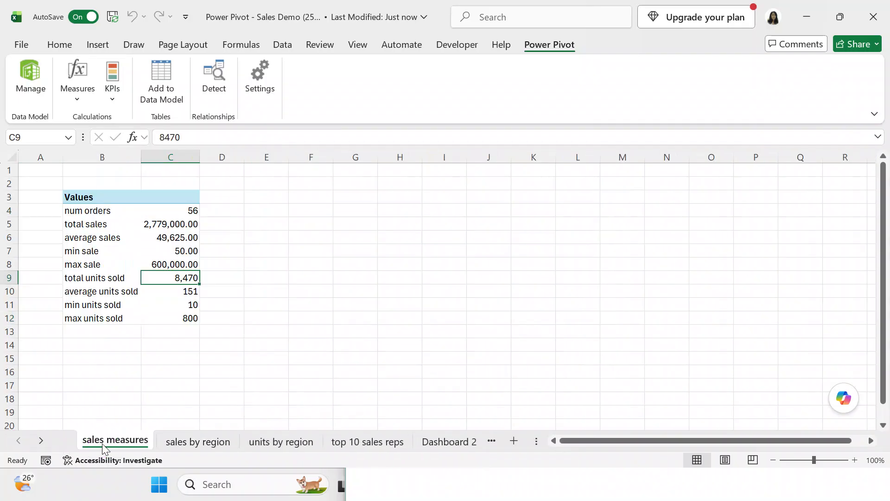
{"action": "left_click", "coordinate": [22, 441]}
{"action": "left_click", "coordinate": [44, 439]}
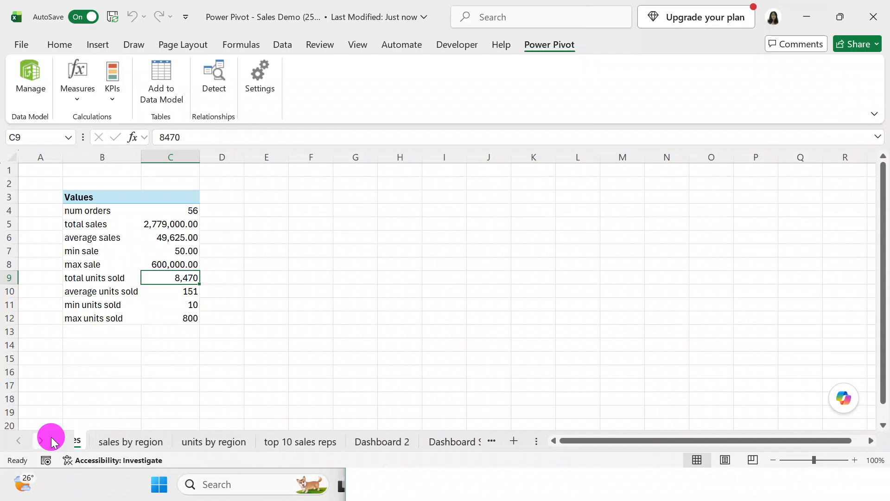
{"action": "left_click", "coordinate": [379, 440]}
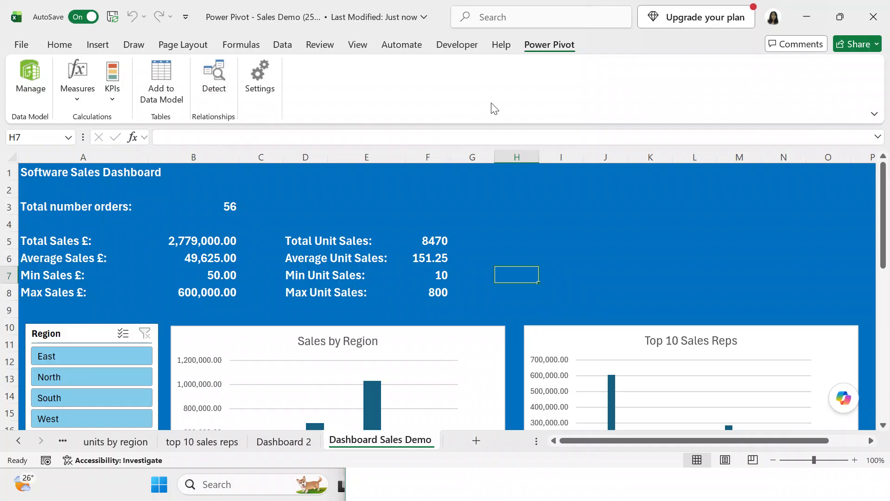
Bring back the Power Pivot data model window, reposition it over the dashboard and show the model in Diagram View.
{"action": "left_click", "coordinate": [537, 45]}
{"action": "left_click", "coordinate": [33, 71]}
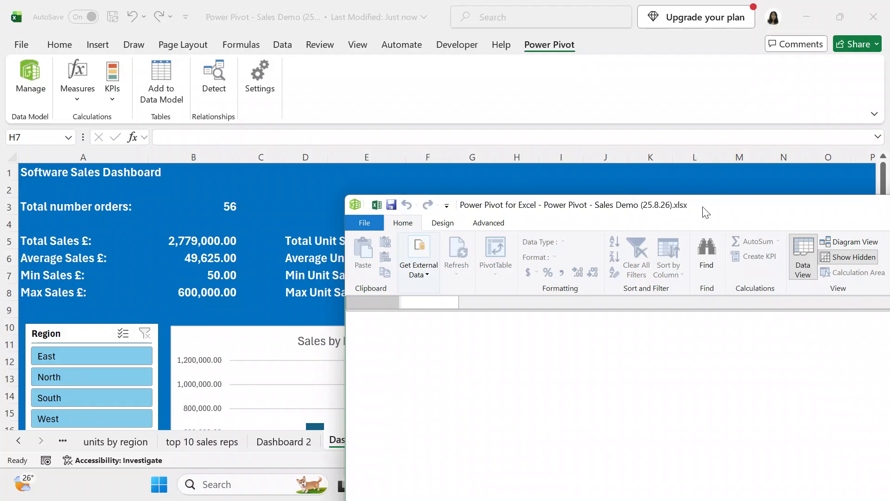
{"action": "left_click_drag", "start_coordinate": [707, 205], "coordinate": [485, 67]}
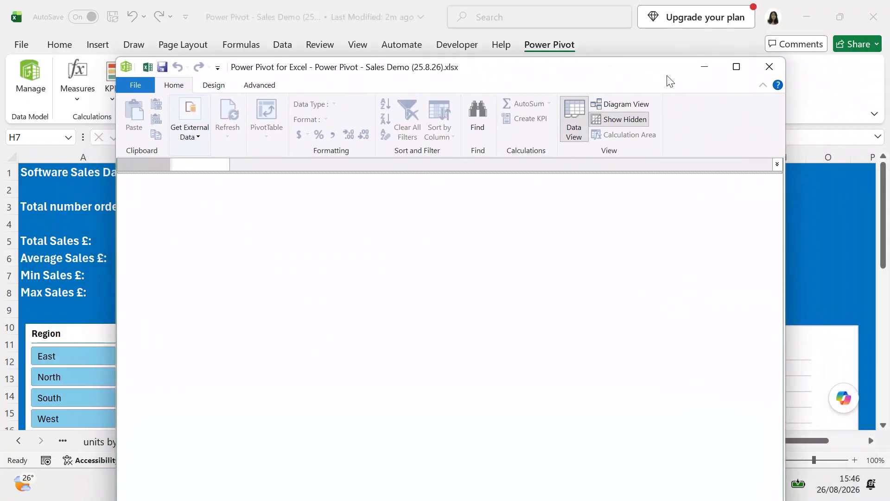
{"action": "left_click", "coordinate": [612, 100]}
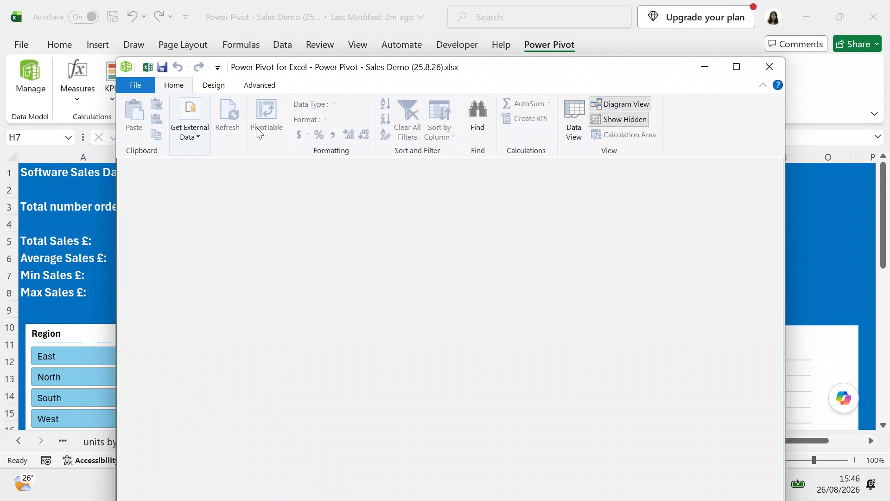
{"action": "left_click", "coordinate": [231, 123]}
{"action": "left_click_drag", "start_coordinate": [487, 70], "coordinate": [487, 54]}
Set up an Excel file connection to the Power Pivot - products workbook, using the first row as column headers.
{"action": "left_click", "coordinate": [180, 113]}
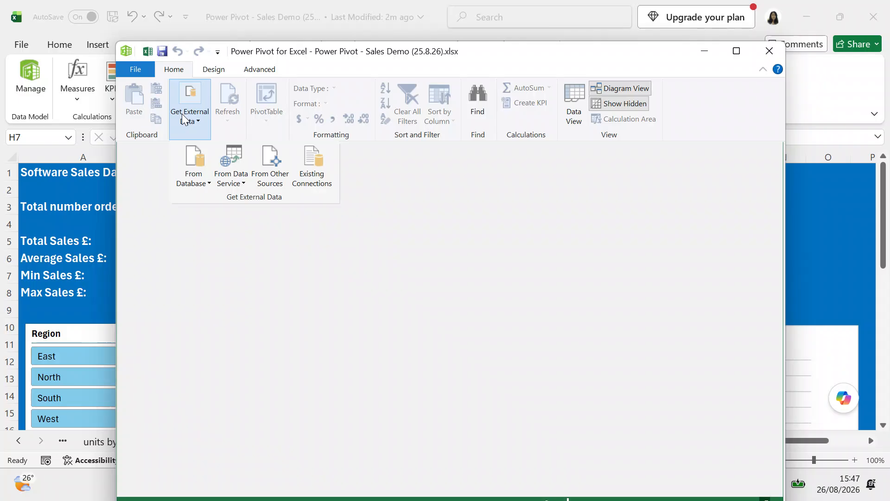
{"action": "left_click", "coordinate": [277, 166]}
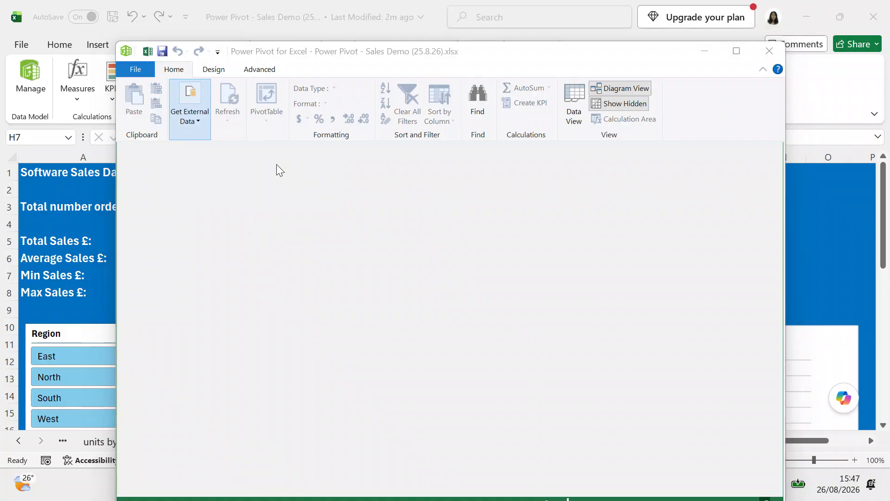
{"action": "left_click_drag", "start_coordinate": [703, 282], "coordinate": [703, 443]}
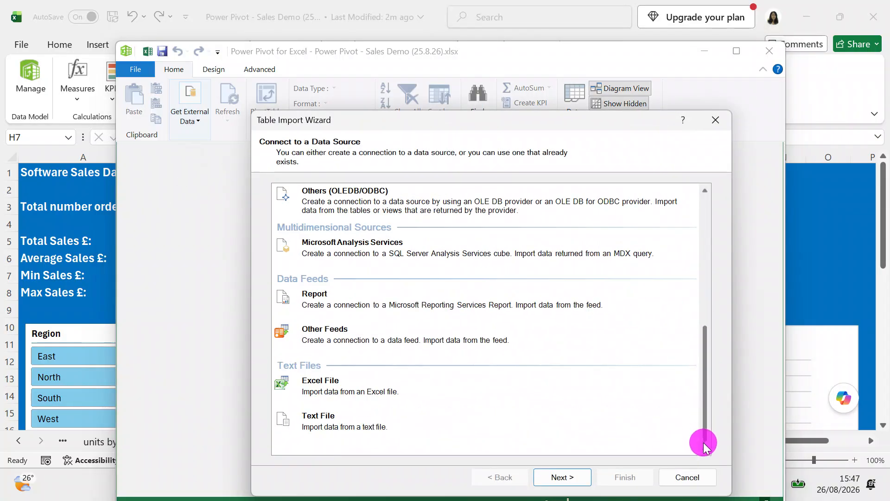
{"action": "left_click", "coordinate": [357, 394]}
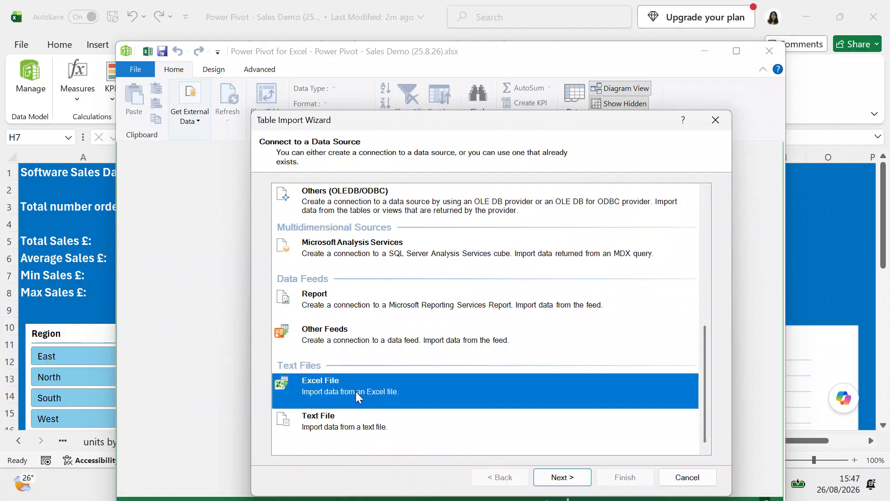
{"action": "left_click", "coordinate": [549, 479]}
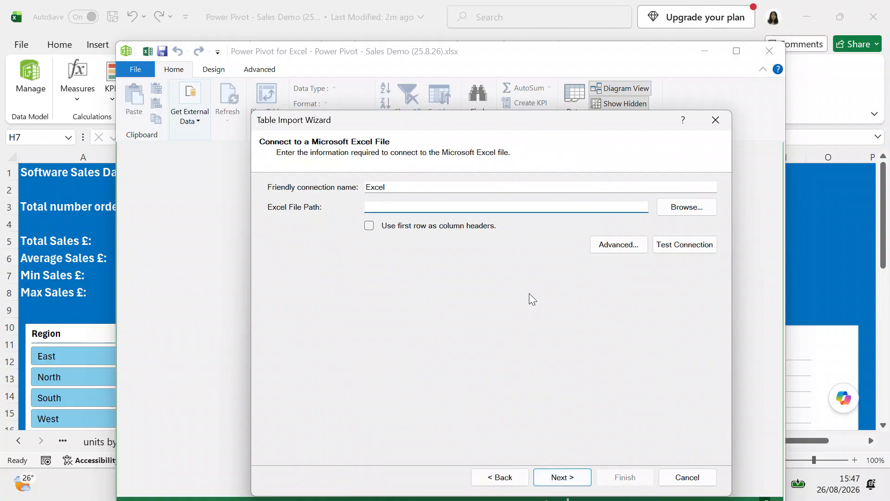
{"action": "left_click", "coordinate": [677, 207]}
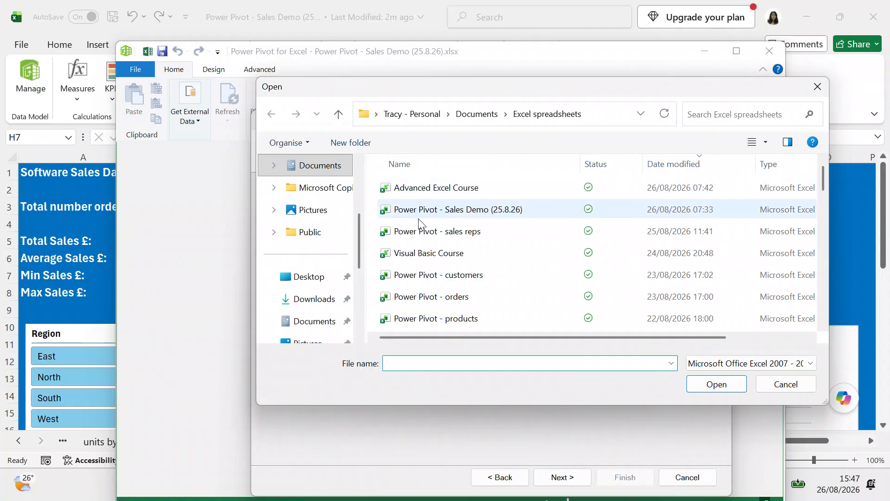
{"action": "left_click", "coordinate": [441, 320]}
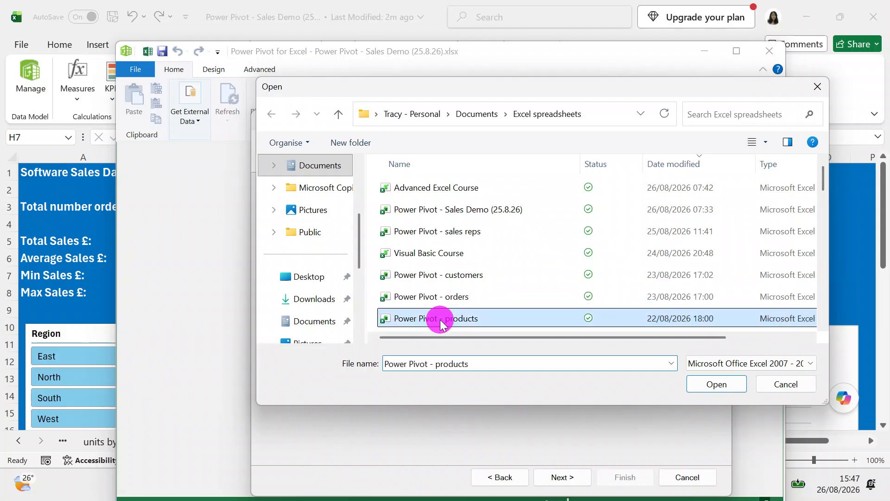
{"action": "left_click", "coordinate": [709, 388]}
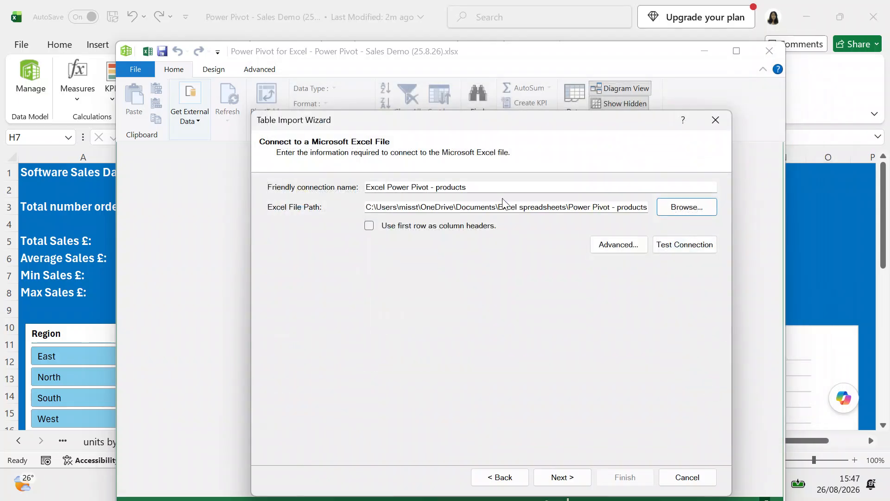
{"action": "left_click", "coordinate": [369, 226]}
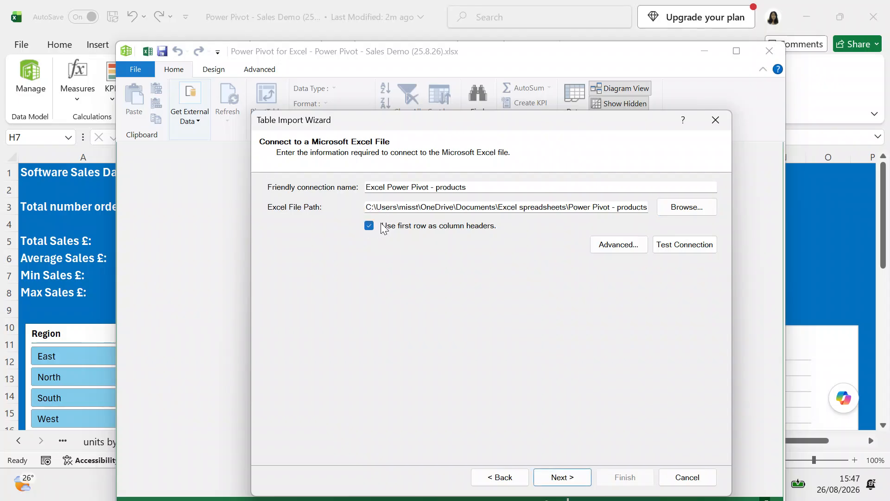
Import the products$ table into the data model and close the import wizard.
{"action": "left_click", "coordinate": [570, 474]}
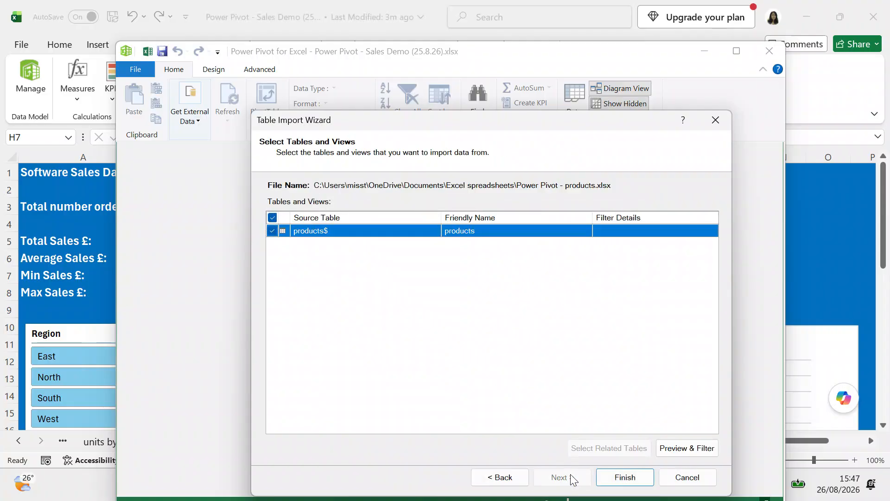
{"action": "left_click", "coordinate": [632, 478]}
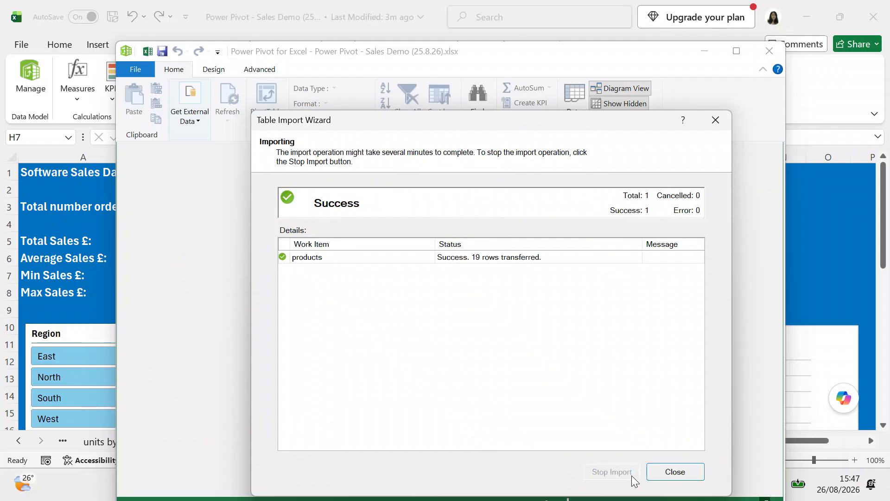
{"action": "left_click", "coordinate": [678, 471]}
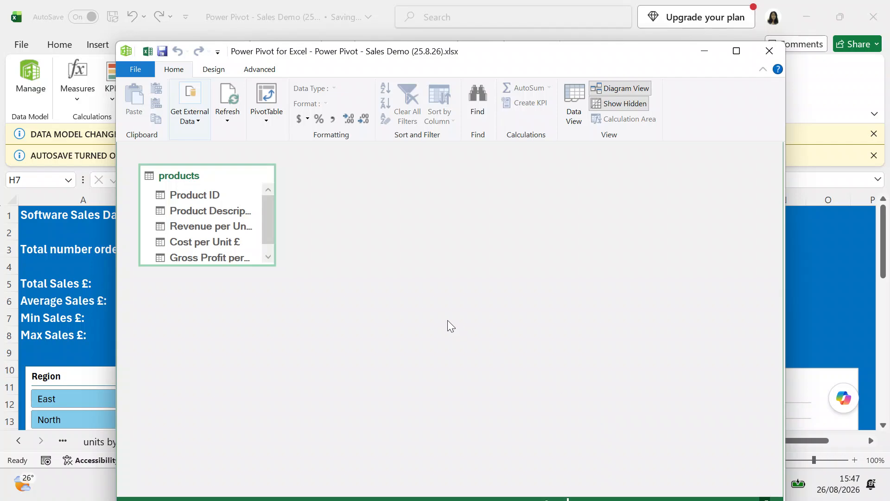
Set up an Excel file connection to the Power Pivot - orders workbook, using the first row as column headers.
{"action": "left_click", "coordinate": [201, 125]}
{"action": "left_click", "coordinate": [269, 153]}
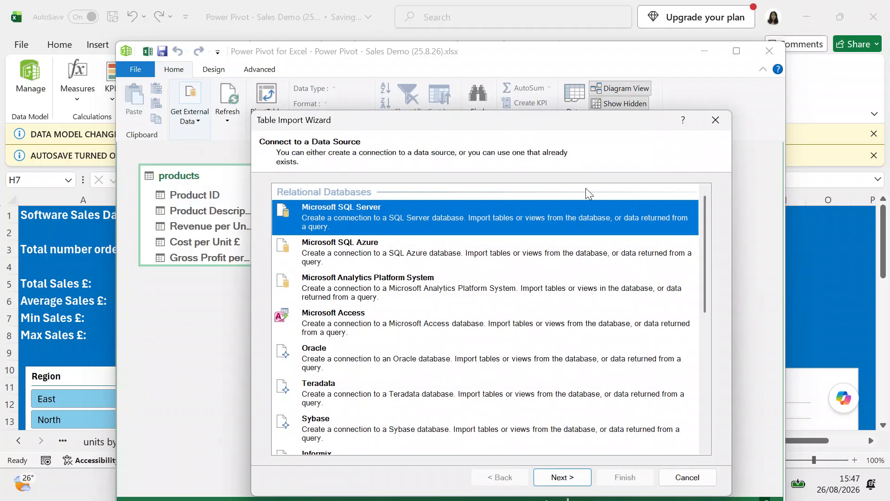
{"action": "left_click_drag", "start_coordinate": [704, 222], "coordinate": [696, 380]}
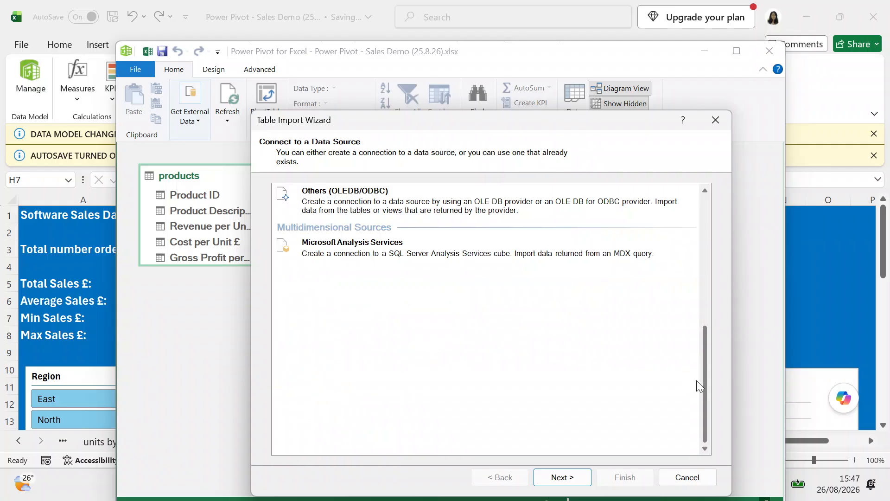
{"action": "left_click", "coordinate": [349, 383]}
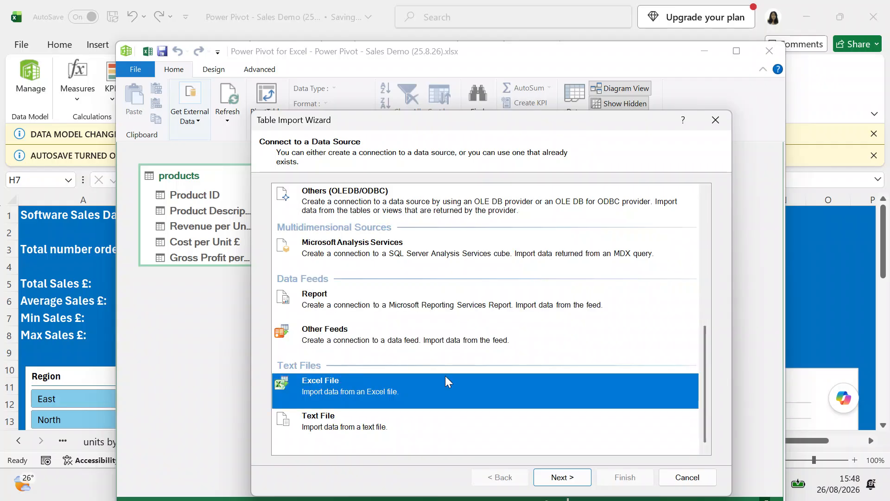
{"action": "left_click", "coordinate": [562, 478]}
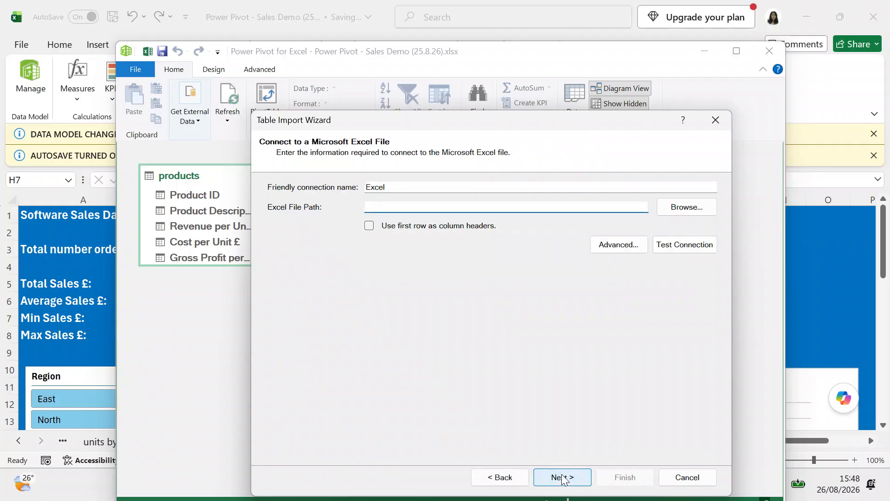
{"action": "left_click", "coordinate": [675, 204]}
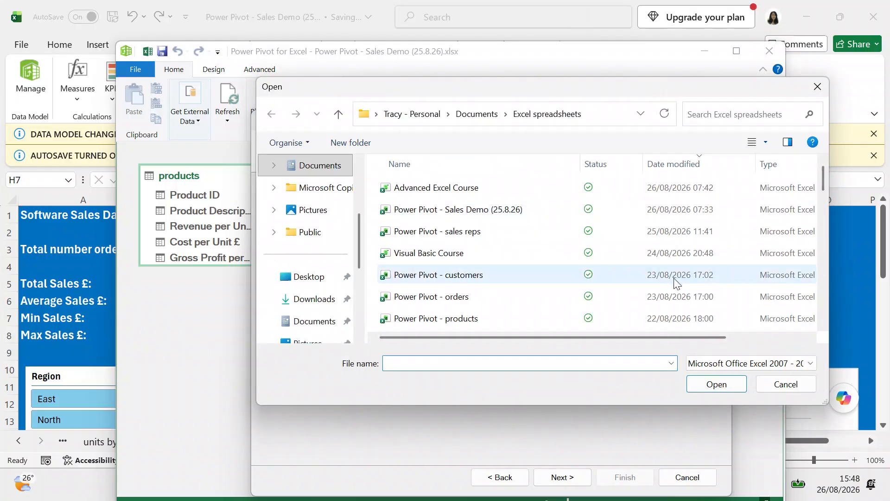
{"action": "left_click", "coordinate": [470, 297]}
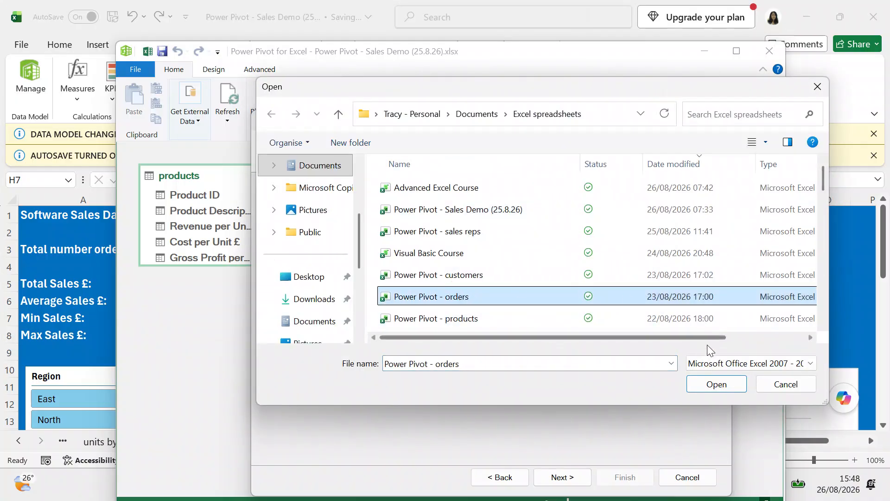
{"action": "left_click", "coordinate": [716, 384]}
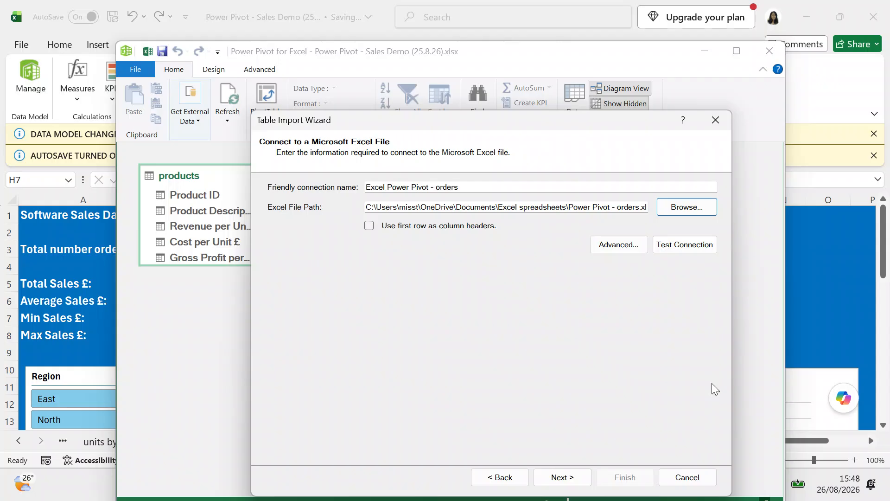
{"action": "left_click", "coordinate": [370, 225]}
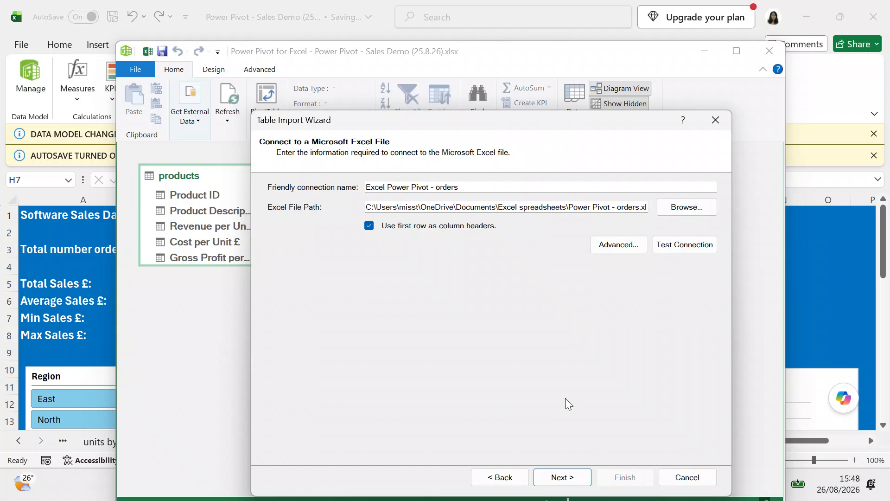
Import the orders$ table into the data model and close the import wizard.
{"action": "left_click", "coordinate": [548, 482]}
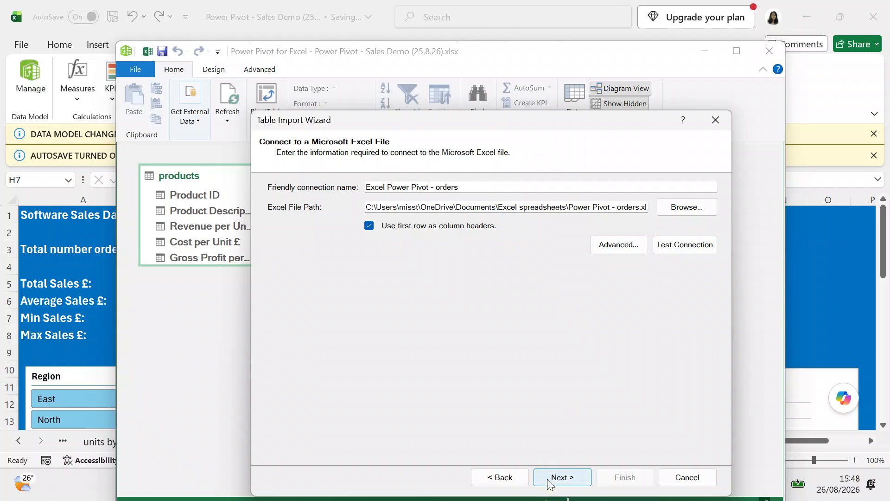
{"action": "left_click", "coordinate": [550, 482]}
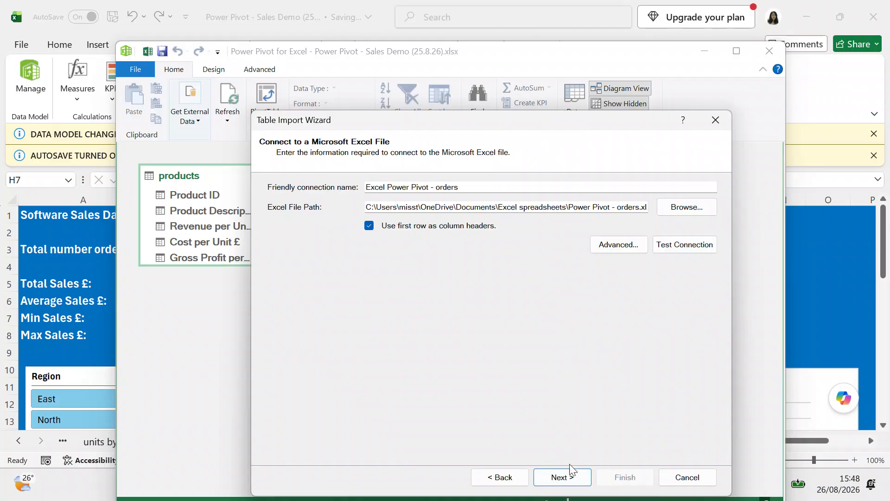
{"action": "left_click", "coordinate": [571, 476]}
{"action": "left_click", "coordinate": [553, 476]}
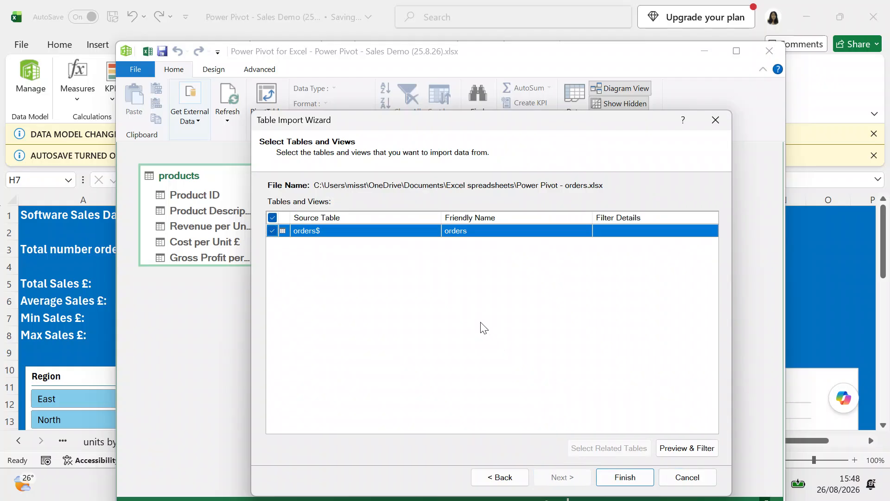
{"action": "left_click", "coordinate": [624, 480]}
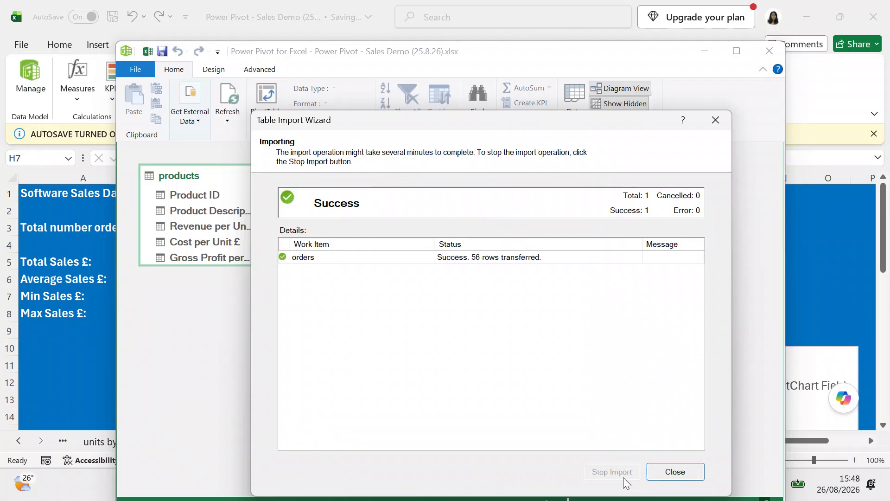
{"action": "left_click", "coordinate": [675, 472]}
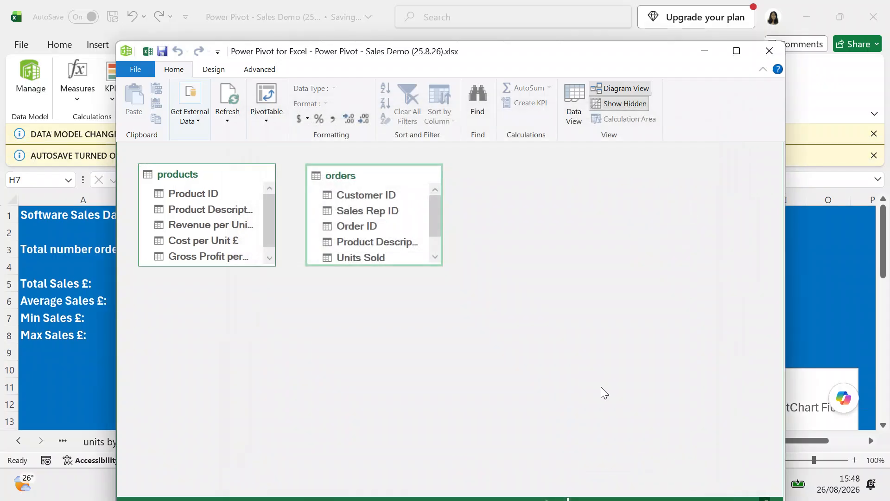
Set up an Excel file connection to the Power Pivot - customers workbook, using the first row as column headers.
{"action": "left_click", "coordinate": [195, 126]}
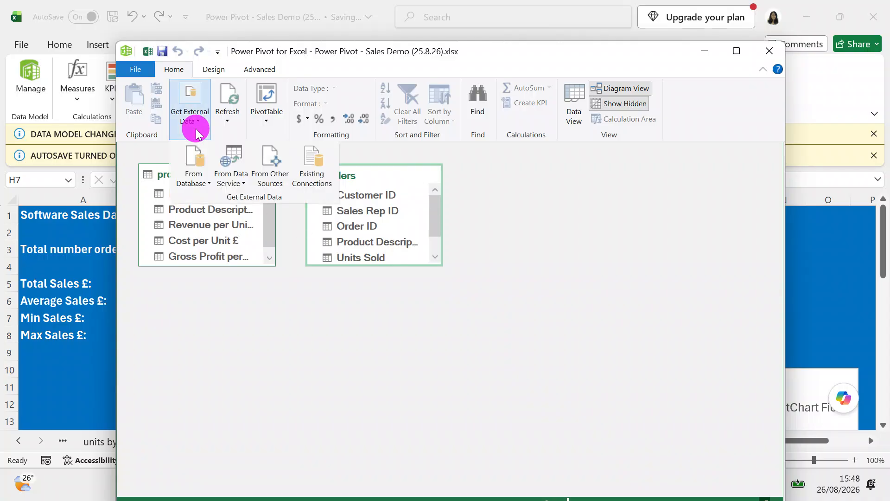
{"action": "left_click", "coordinate": [271, 155]}
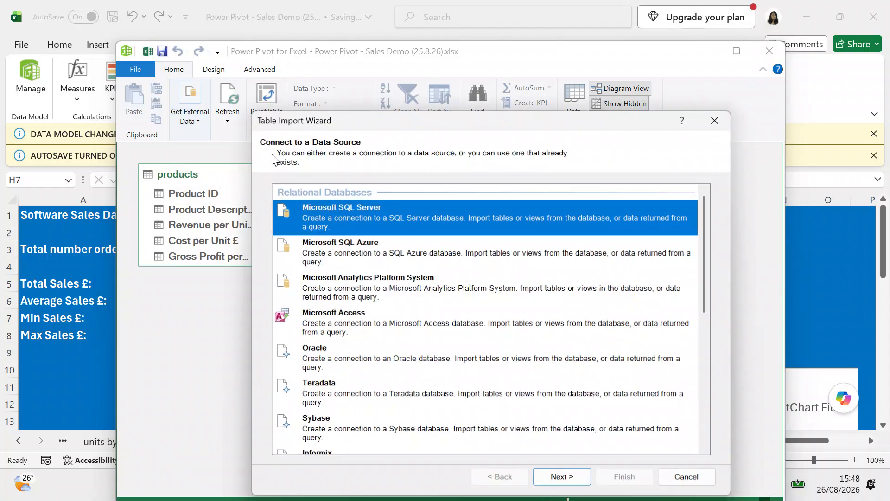
{"action": "left_click_drag", "start_coordinate": [703, 239], "coordinate": [702, 440]}
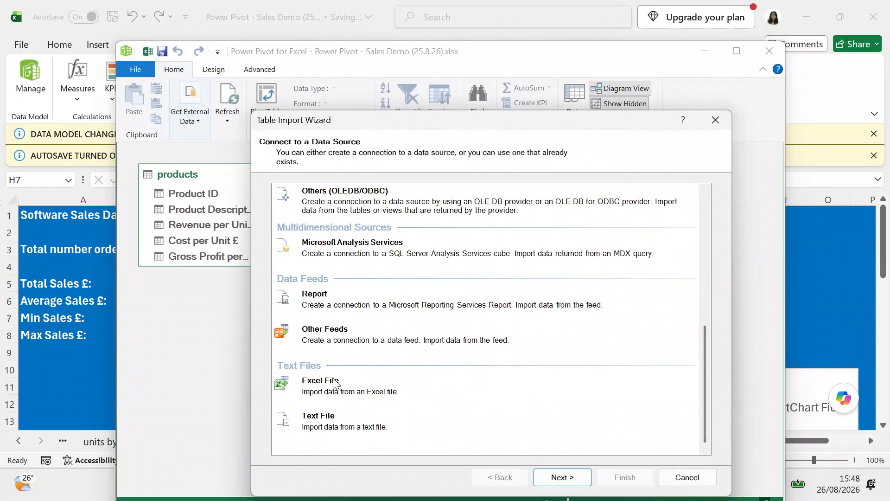
{"action": "left_click", "coordinate": [336, 381]}
{"action": "left_click", "coordinate": [563, 478]}
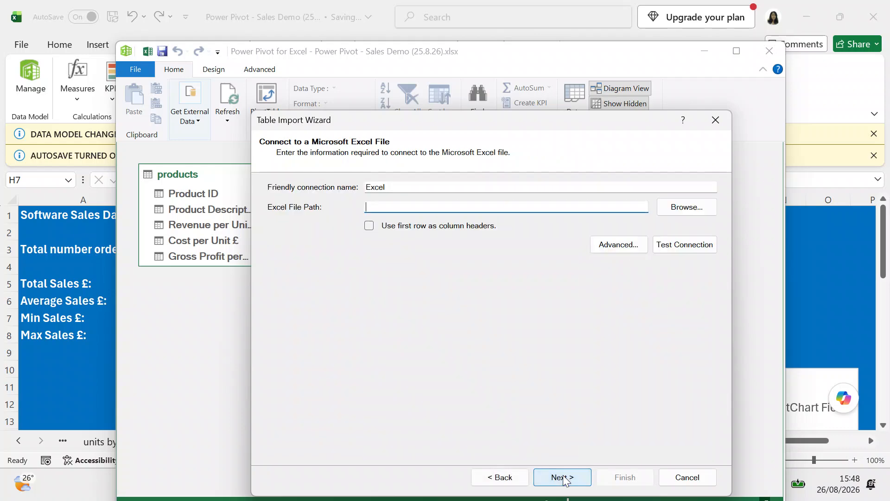
{"action": "left_click", "coordinate": [684, 210]}
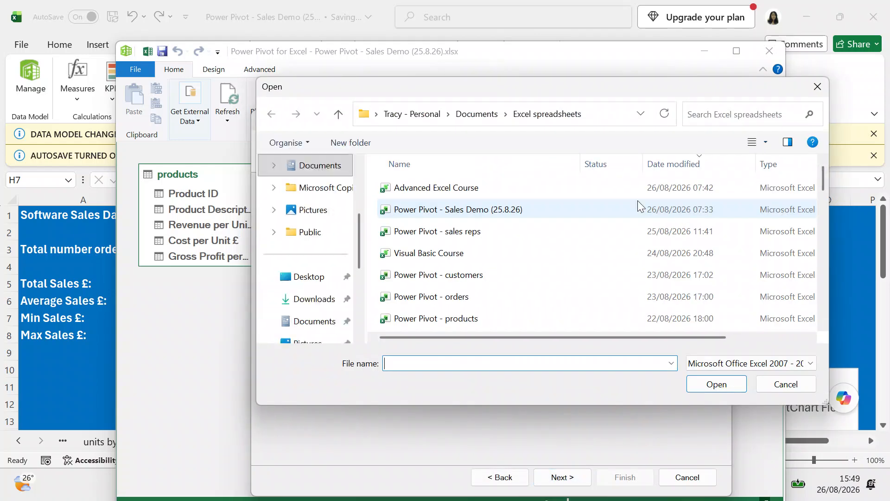
{"action": "left_click", "coordinate": [443, 275]}
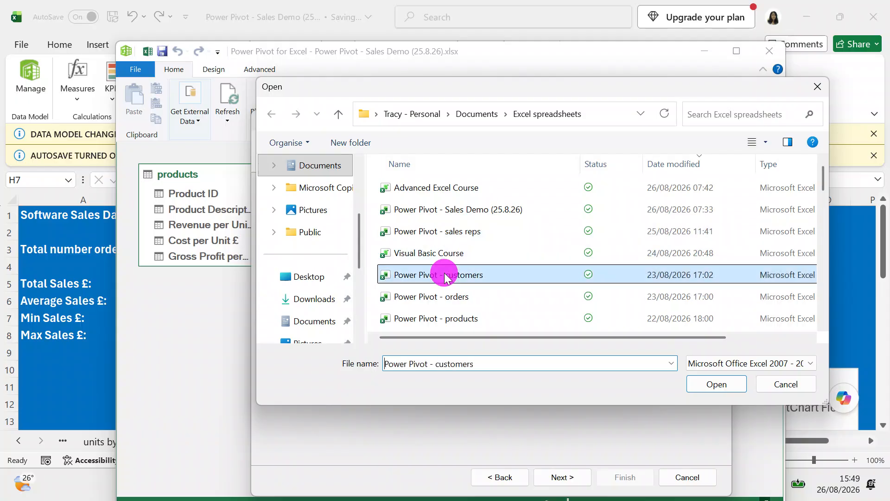
{"action": "double_click", "coordinate": [445, 274]}
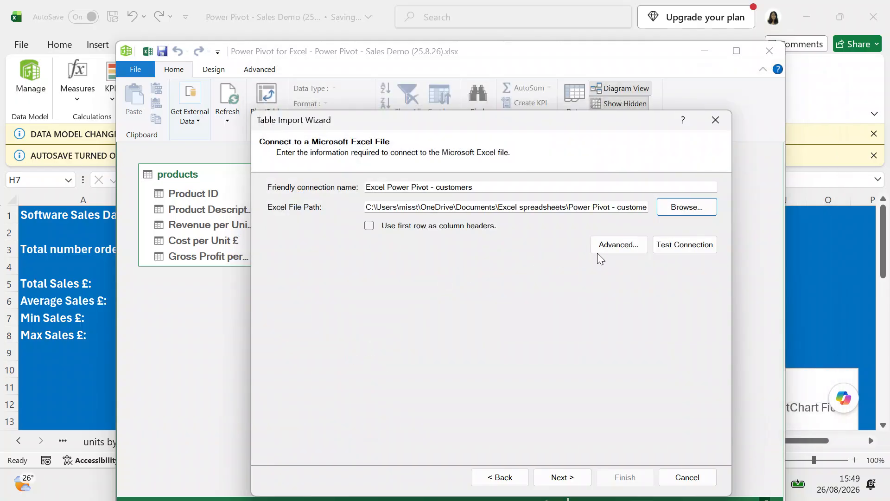
{"action": "left_click", "coordinate": [369, 226]}
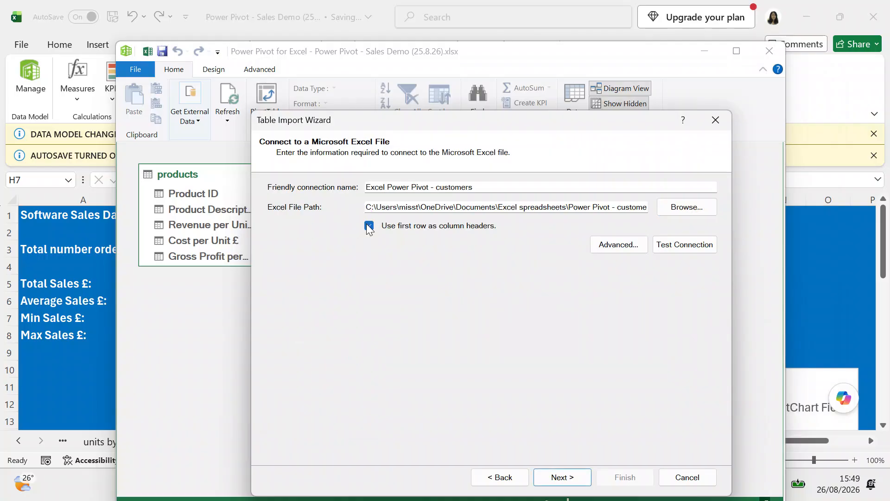
Import the customers$ table into the data model and close the import wizard.
{"action": "left_click", "coordinate": [571, 480]}
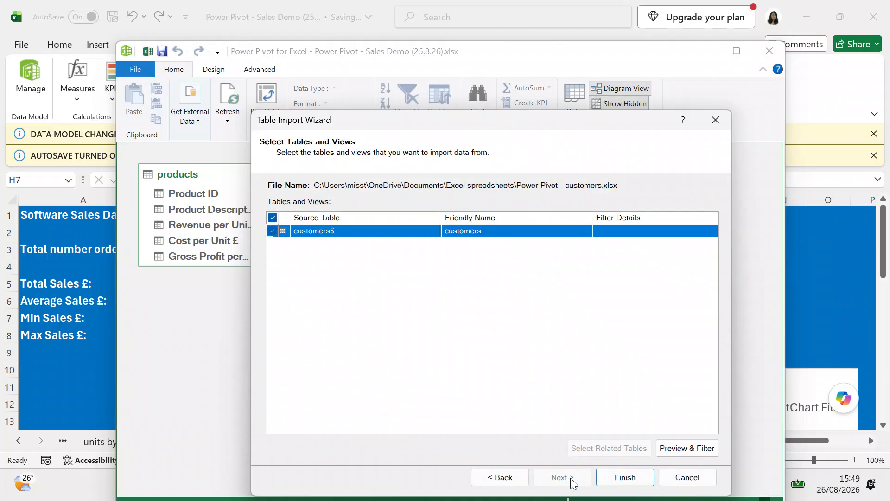
{"action": "left_click", "coordinate": [647, 482]}
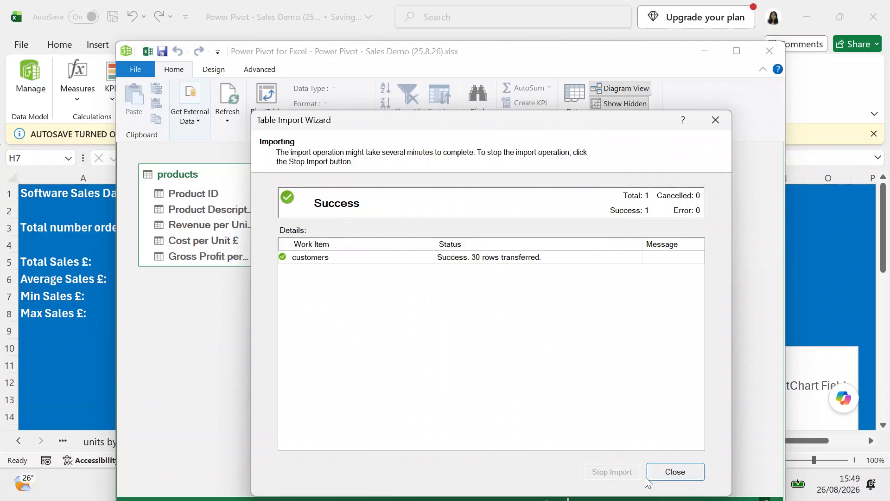
{"action": "left_click", "coordinate": [657, 470]}
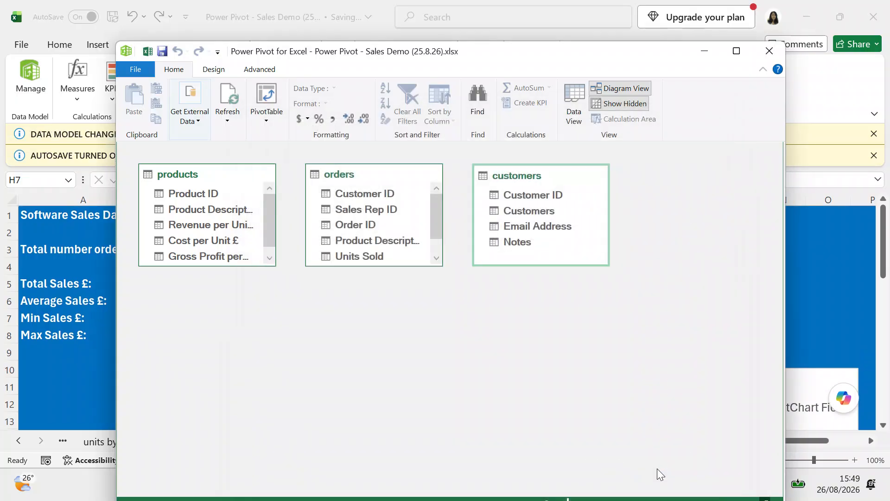
Set up an Excel file connection to the Power Pivot - sales reps workbook, using the first row as column headers.
{"action": "left_click", "coordinate": [189, 115]}
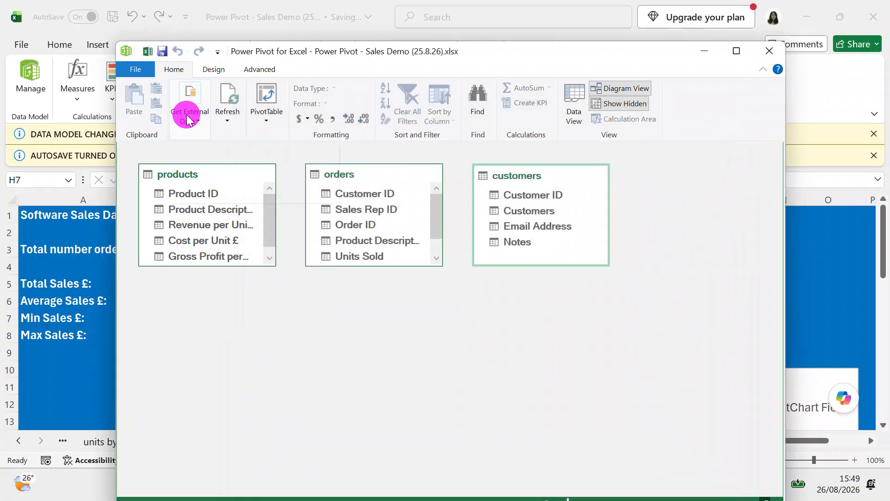
{"action": "left_click", "coordinate": [273, 153]}
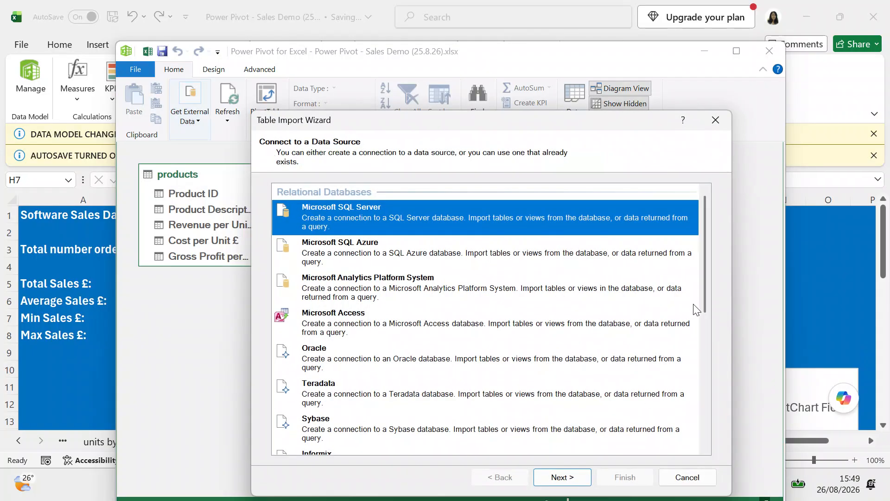
{"action": "left_click_drag", "start_coordinate": [702, 305], "coordinate": [695, 484]}
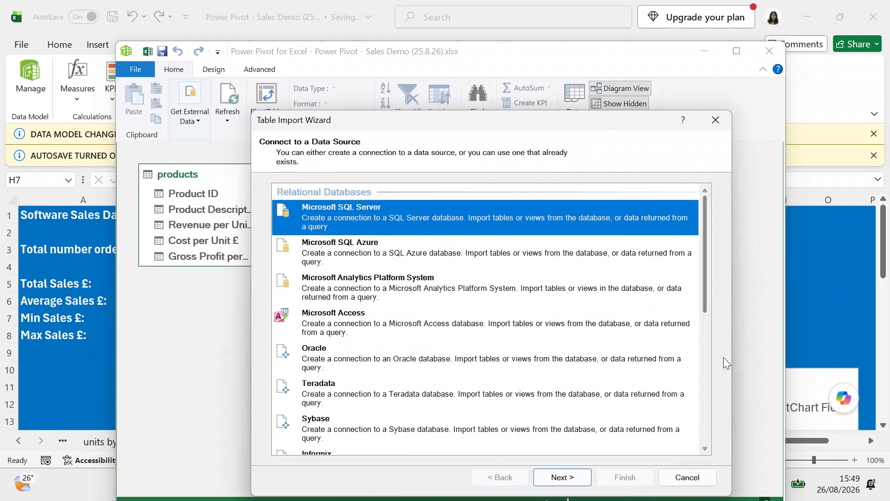
{"action": "left_click_drag", "start_coordinate": [705, 300], "coordinate": [706, 439]}
{"action": "left_click", "coordinate": [386, 391]}
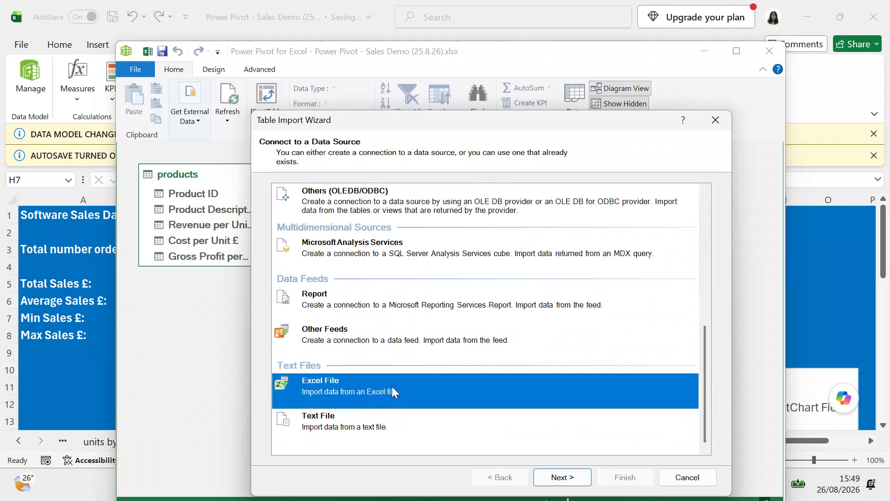
{"action": "left_click", "coordinate": [577, 477]}
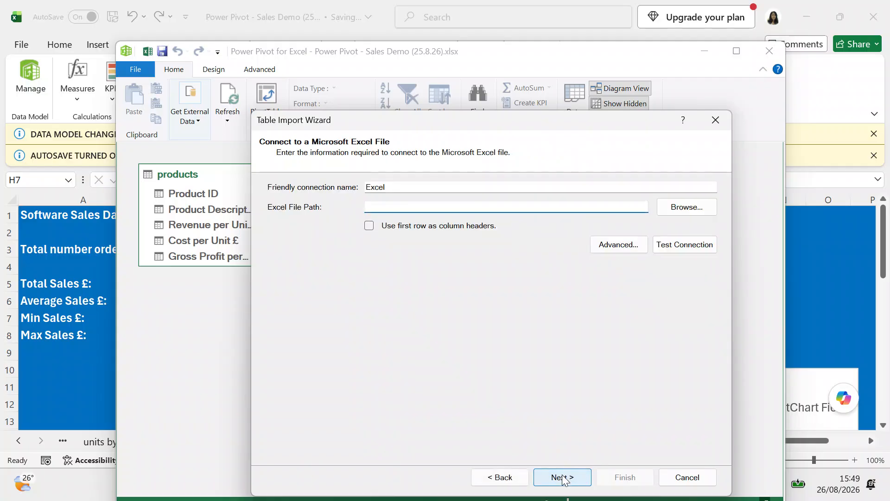
{"action": "left_click", "coordinate": [564, 477]}
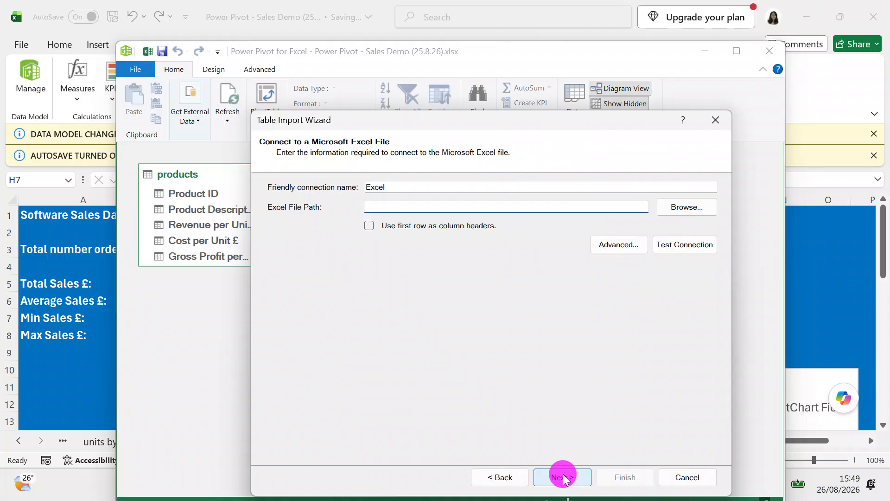
{"action": "left_click", "coordinate": [687, 207]}
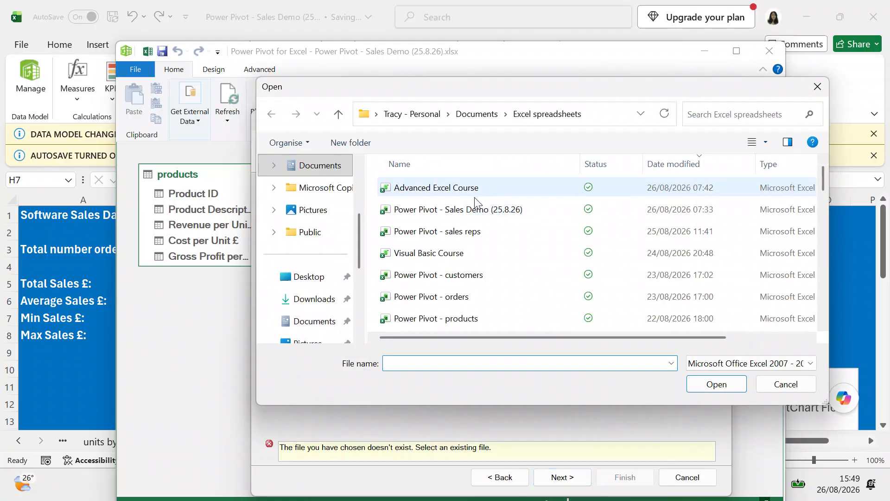
{"action": "left_click", "coordinate": [448, 232]}
{"action": "left_click", "coordinate": [715, 384]}
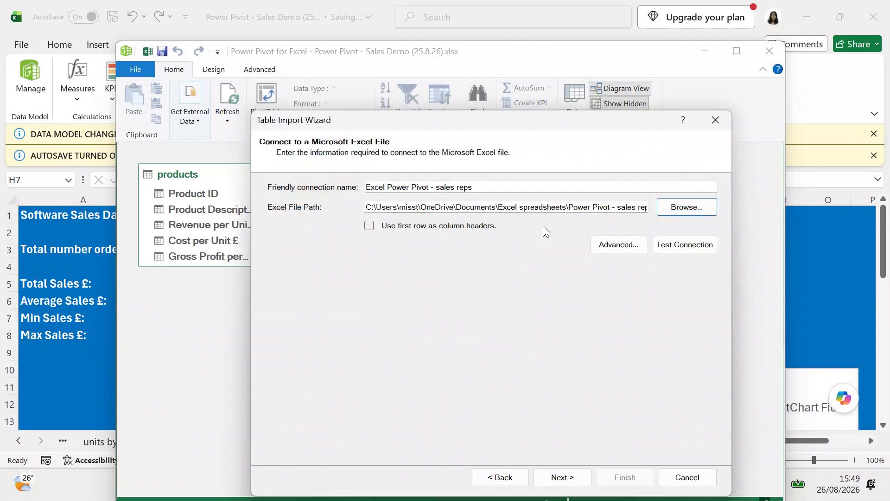
{"action": "left_click", "coordinate": [365, 223]}
{"action": "left_click", "coordinate": [370, 226]}
Import the 'sales reps (region)$' table into the data model and close the import wizard.
{"action": "left_click", "coordinate": [565, 479]}
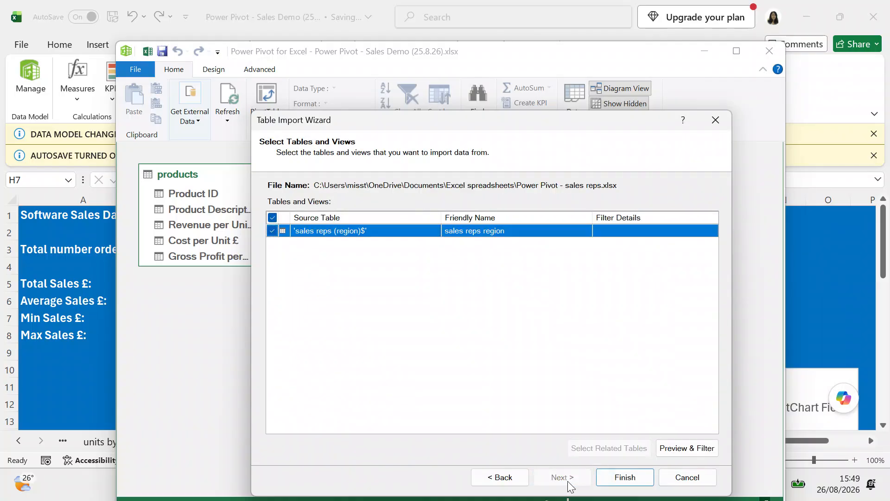
{"action": "left_click", "coordinate": [622, 479]}
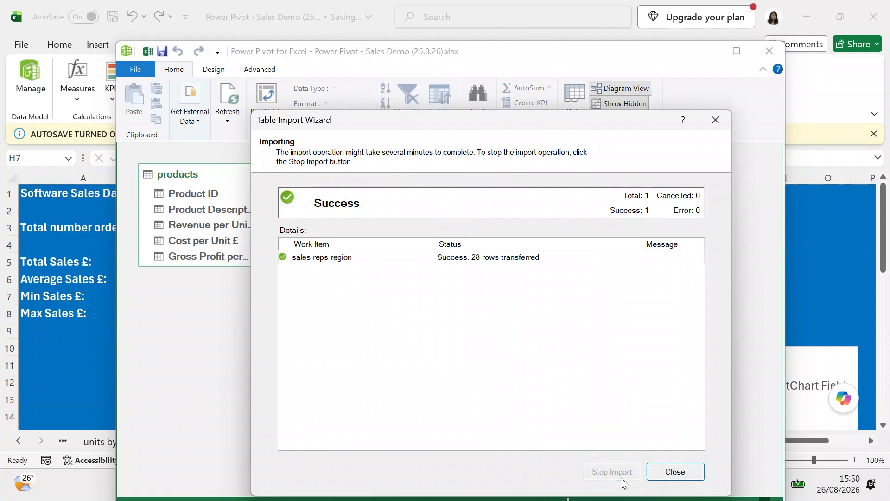
{"action": "left_click", "coordinate": [659, 471]}
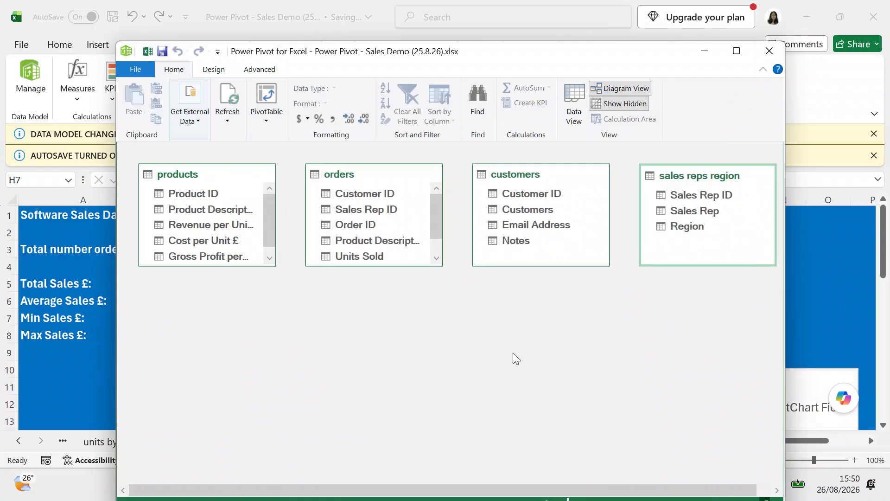
Rearrange the diagram so customers sits beneath products and sales reps region sits beneath orders.
{"action": "left_click_drag", "start_coordinate": [562, 177], "coordinate": [234, 323]}
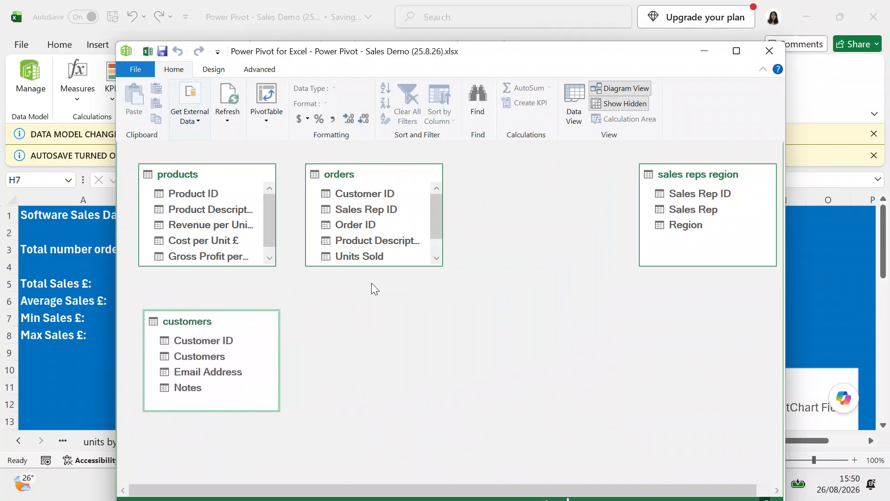
{"action": "left_click", "coordinate": [741, 199]}
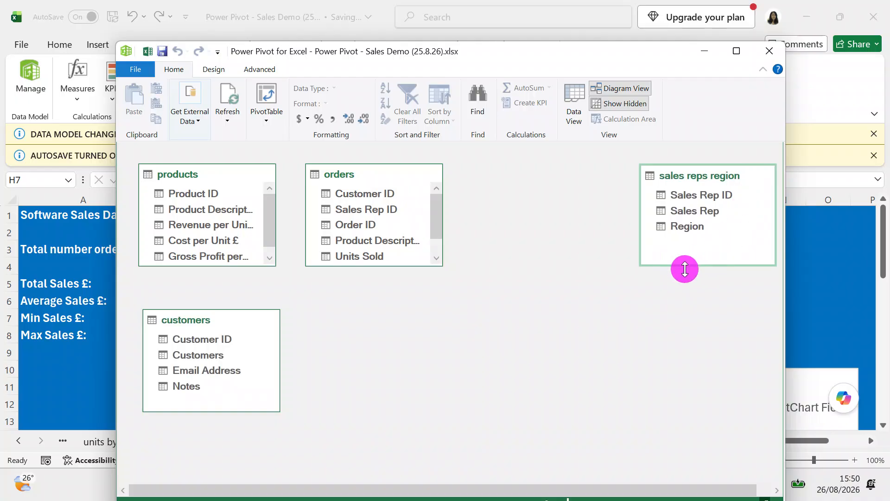
{"action": "left_click_drag", "start_coordinate": [704, 180], "coordinate": [370, 326]}
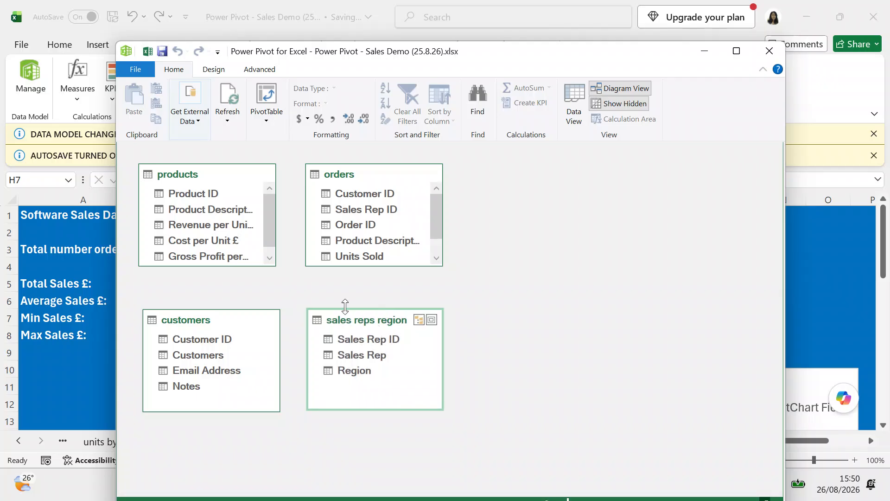
Enlarge the orders table to fit all its fields and move it farther from products, with sales reps region beneath it.
{"action": "left_click_drag", "start_coordinate": [345, 264], "coordinate": [346, 292]}
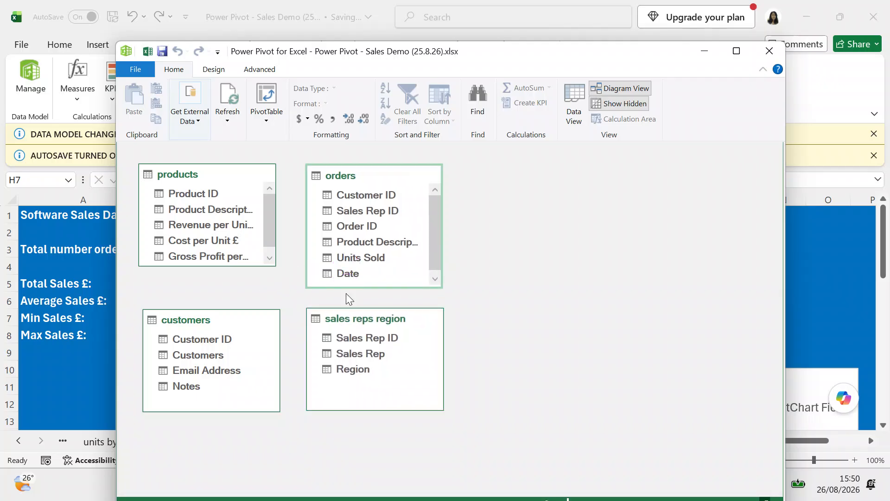
{"action": "left_click", "coordinate": [392, 320]}
{"action": "left_click_drag", "start_coordinate": [392, 320], "coordinate": [375, 420]}
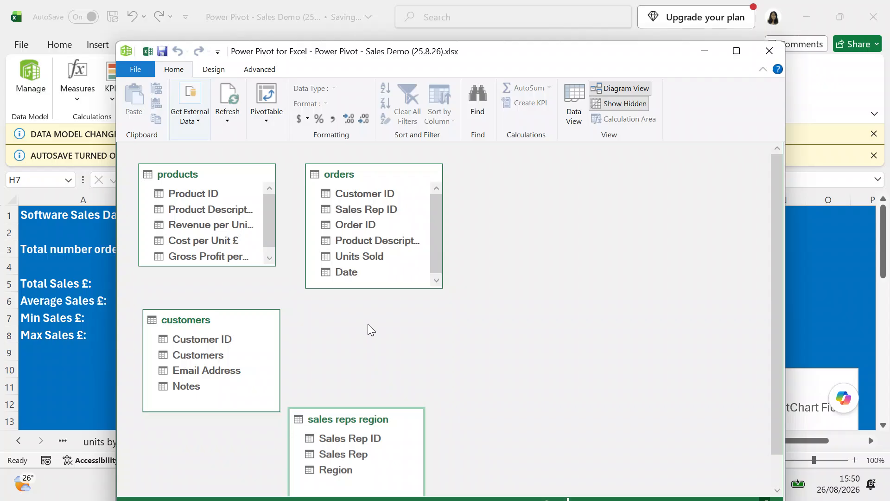
{"action": "mouse_move", "coordinate": [372, 288]}
{"action": "left_mouse_down"}
{"action": "mouse_move", "coordinate": [369, 322]}
{"action": "mouse_move", "coordinate": [370, 294]}
{"action": "left_mouse_up"}
{"action": "left_click_drag", "start_coordinate": [392, 179], "coordinate": [535, 173]}
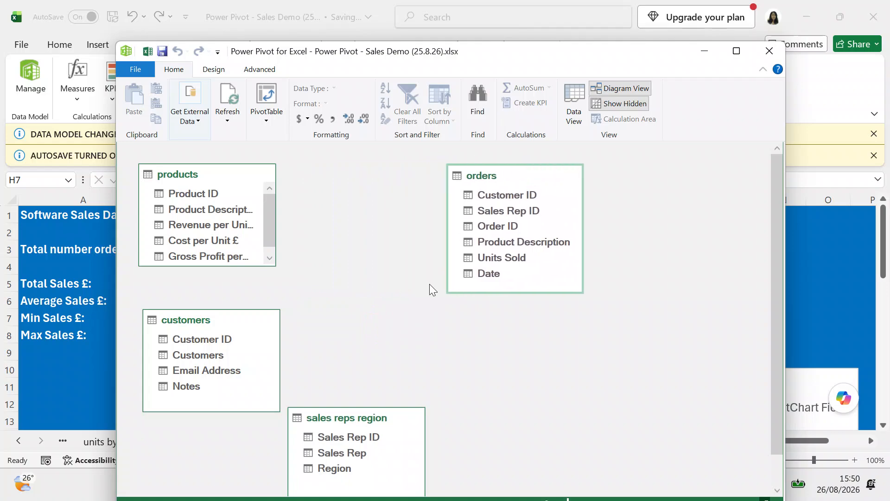
{"action": "left_click", "coordinate": [393, 436]}
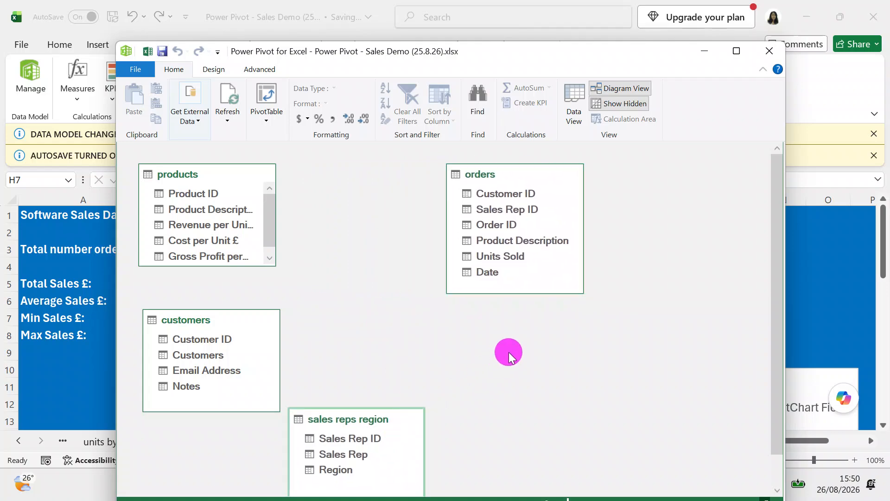
{"action": "left_click_drag", "start_coordinate": [349, 419], "coordinate": [513, 324]}
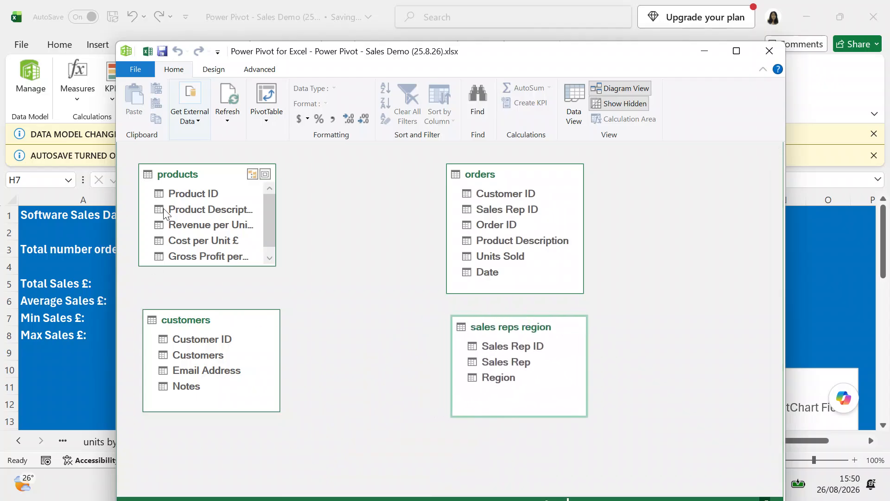
Shift the products table slightly toward orders, lengthen it to fit all its fields, and align customers beneath it.
{"action": "left_click_drag", "start_coordinate": [208, 174], "coordinate": [225, 176]}
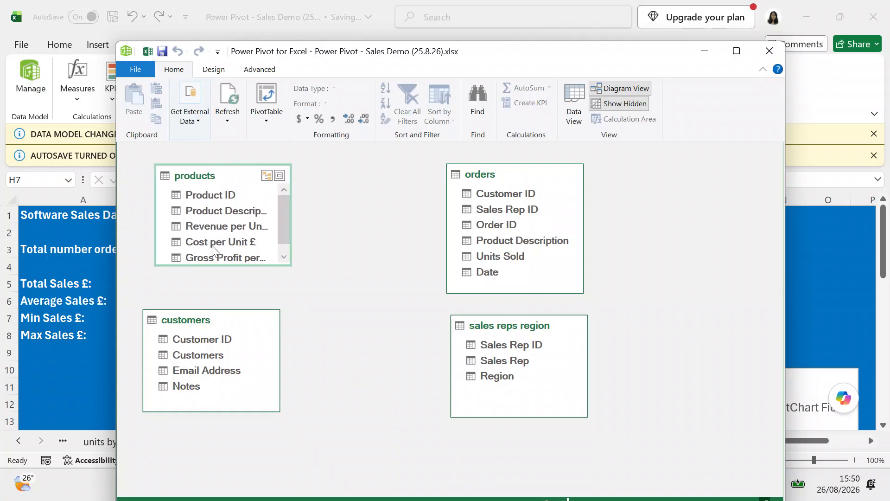
{"action": "mouse_move", "coordinate": [214, 264]}
{"action": "left_mouse_down"}
{"action": "mouse_move", "coordinate": [208, 294]}
{"action": "mouse_move", "coordinate": [210, 274]}
{"action": "left_mouse_up"}
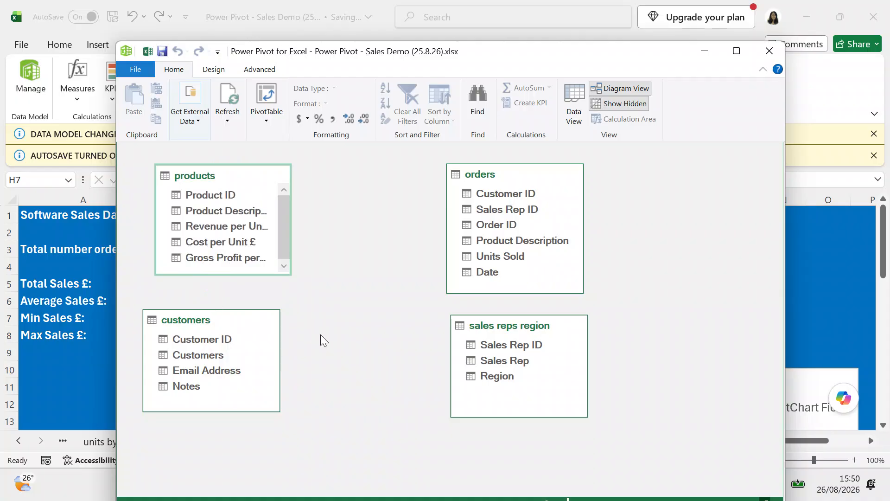
{"action": "left_click_drag", "start_coordinate": [220, 318], "coordinate": [232, 326]}
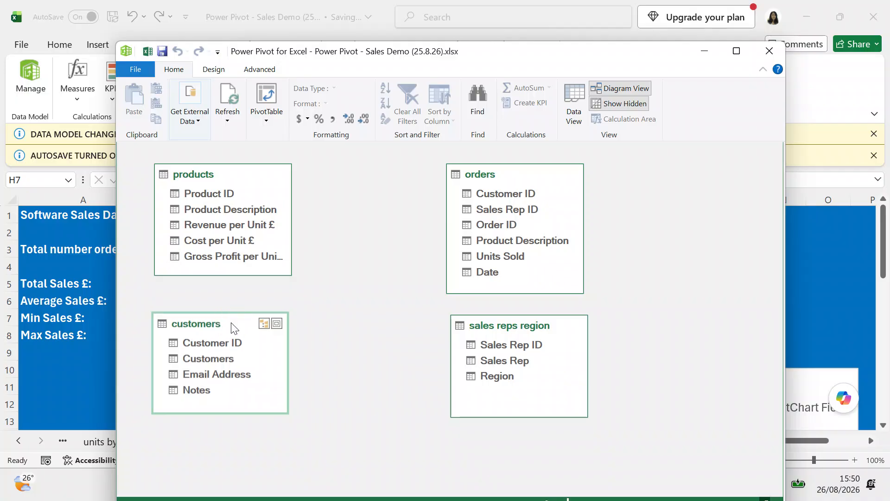
Create relationships to orders from products on Product Description and from sales reps region on Sales Rep ID.
{"action": "left_click", "coordinate": [256, 210]}
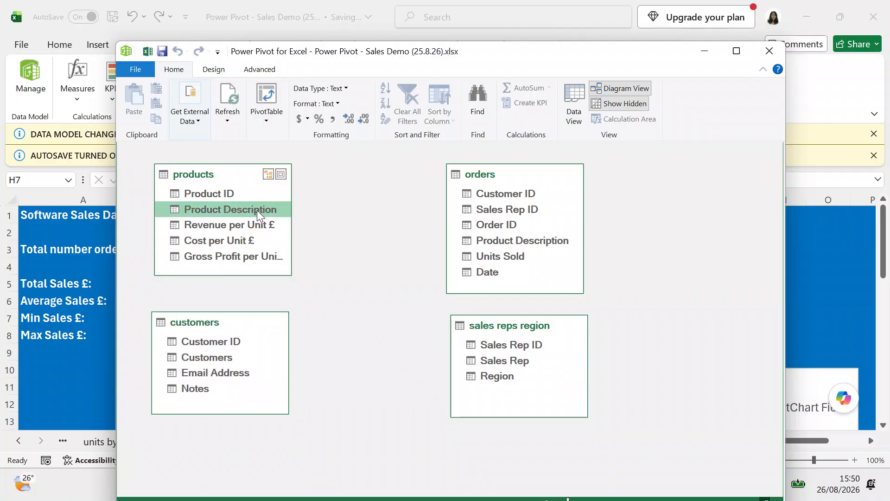
{"action": "mouse_move", "coordinate": [257, 211]}
{"action": "left_mouse_down"}
{"action": "mouse_move", "coordinate": [358, 213]}
{"action": "mouse_move", "coordinate": [477, 242]}
{"action": "left_mouse_up"}
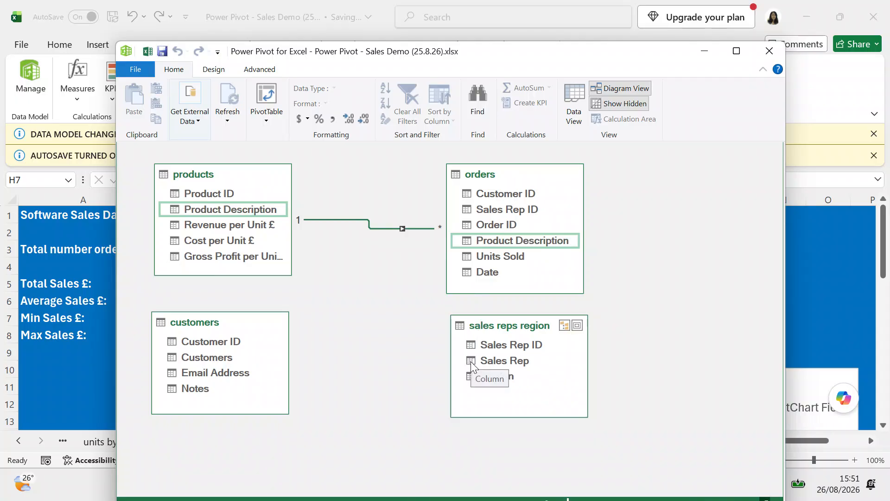
{"action": "left_click", "coordinate": [480, 344]}
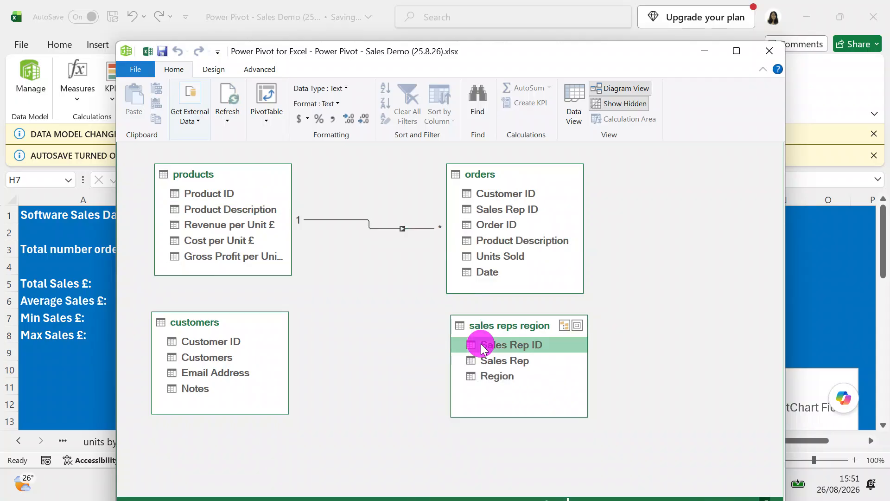
{"action": "left_click_drag", "start_coordinate": [480, 344], "coordinate": [499, 210]}
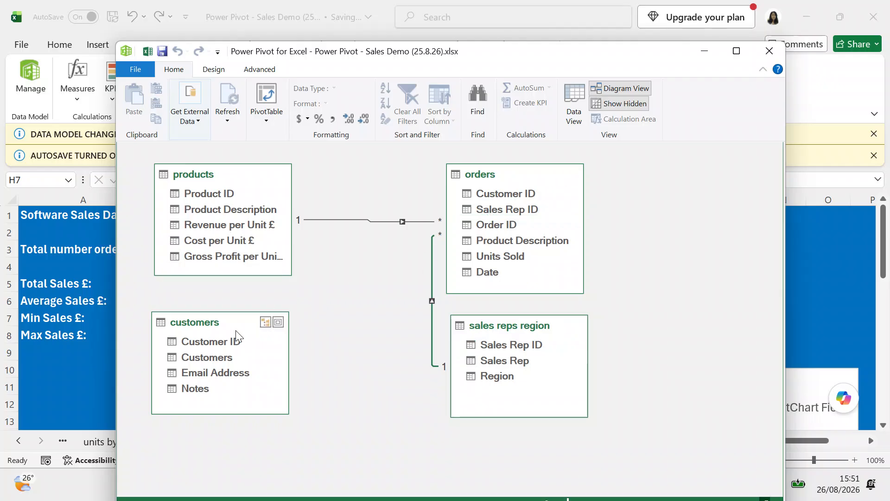
Create a relationship between customers and orders on Customer ID.
{"action": "left_click", "coordinate": [231, 341]}
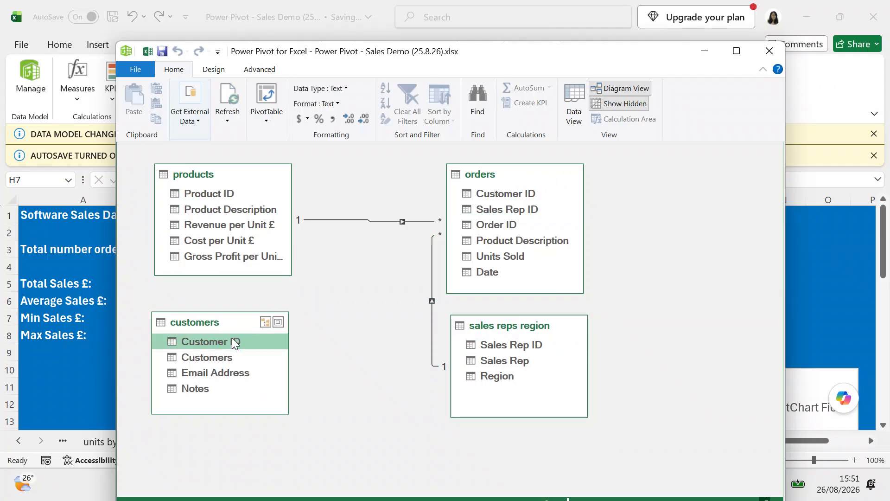
{"action": "left_click_drag", "start_coordinate": [232, 342], "coordinate": [471, 190]}
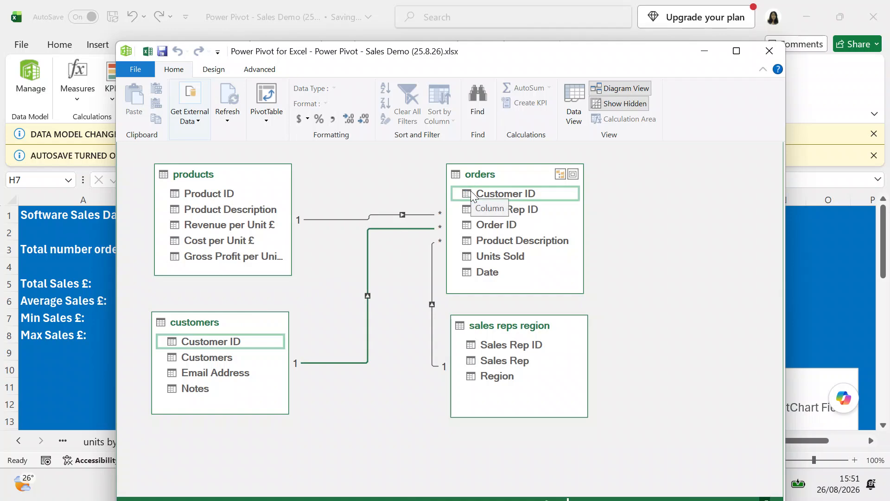
Add the measure =COUNT([Product ID]) beneath the Product ID column in the products table's calculation area.
{"action": "left_click", "coordinate": [566, 98]}
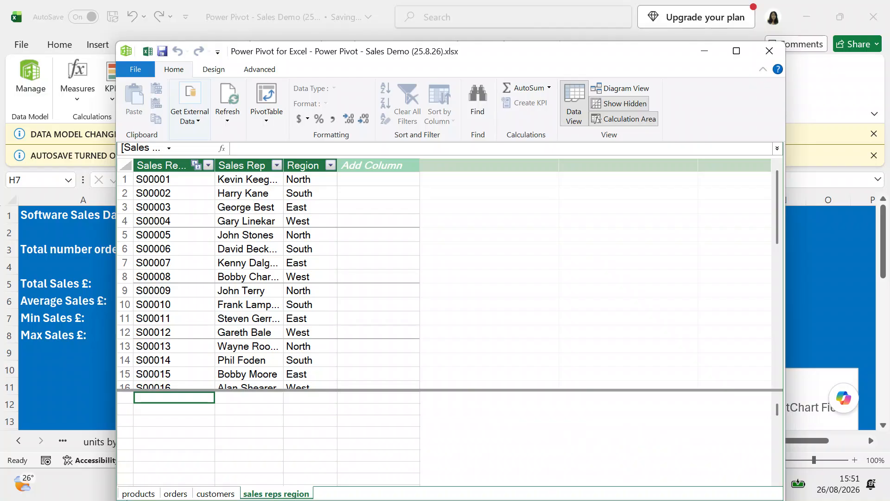
{"action": "left_click", "coordinate": [130, 493]}
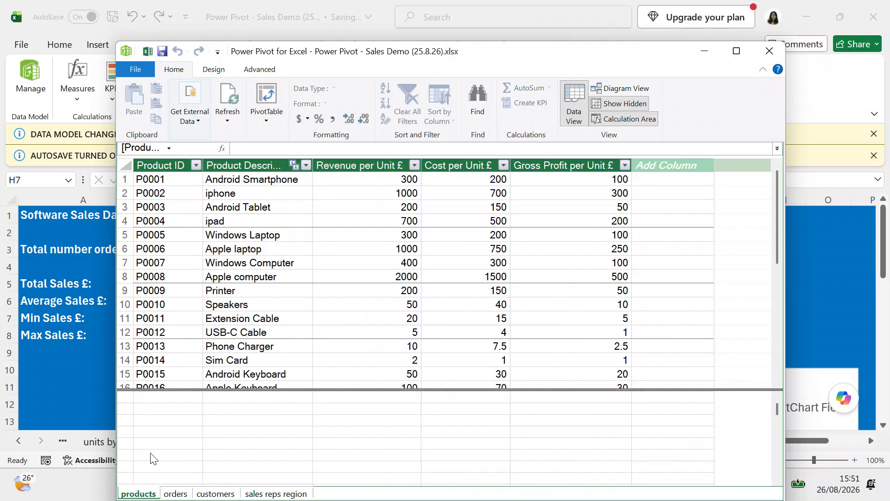
{"action": "left_click", "coordinate": [148, 397]}
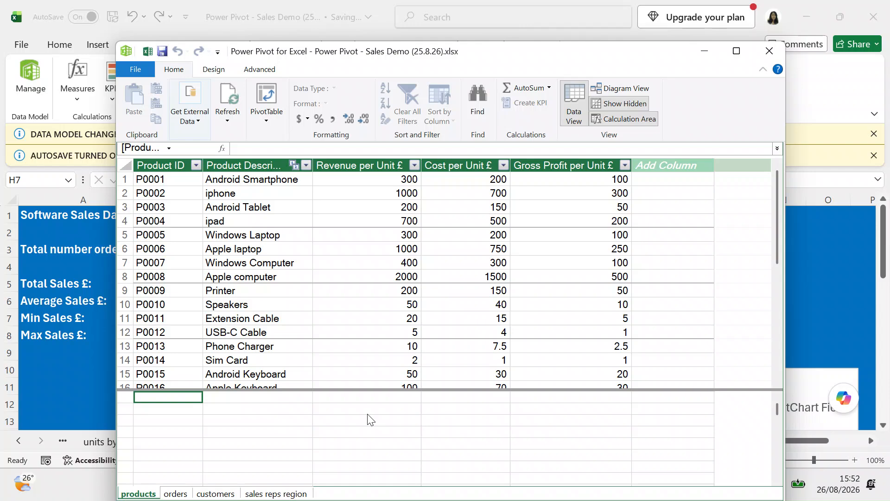
{"action": "type", "text": "="}
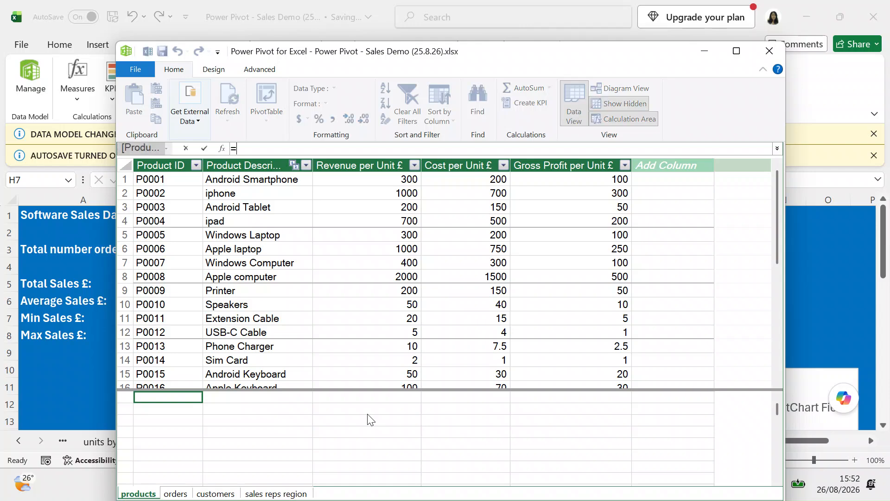
{"action": "type", "text": "count"}
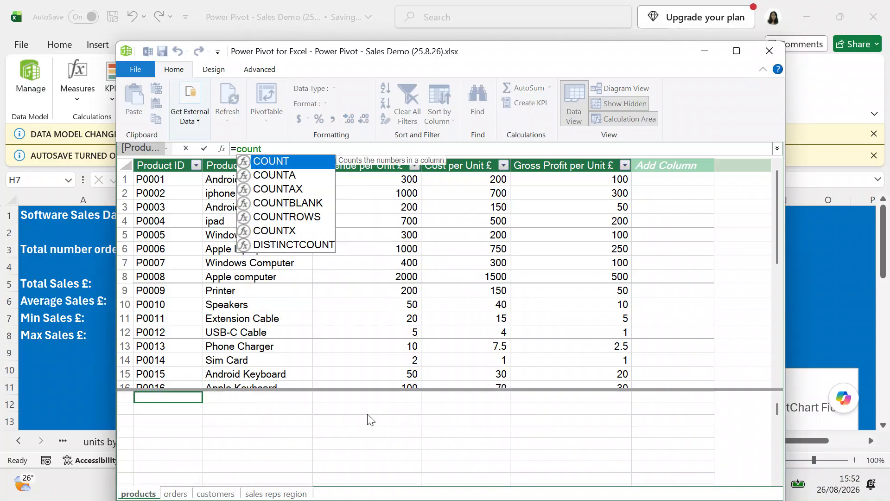
{"action": "double_click", "coordinate": [290, 162]}
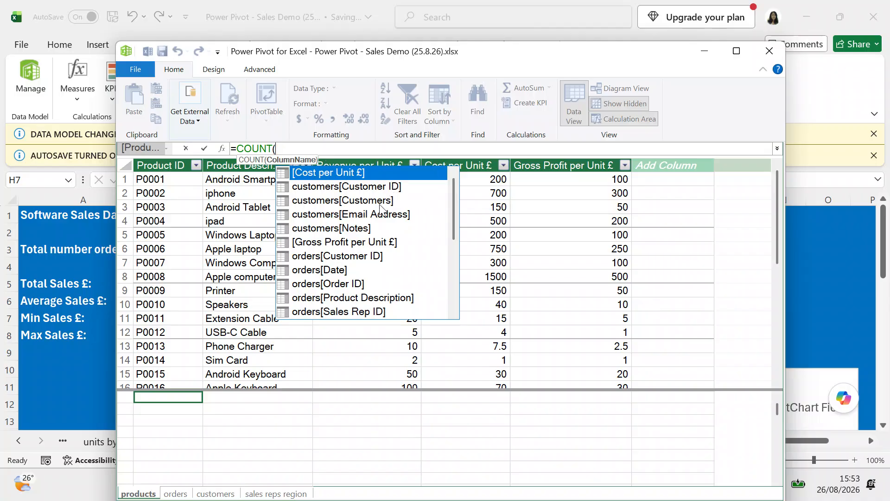
{"action": "left_click_drag", "start_coordinate": [455, 222], "coordinate": [459, 265]}
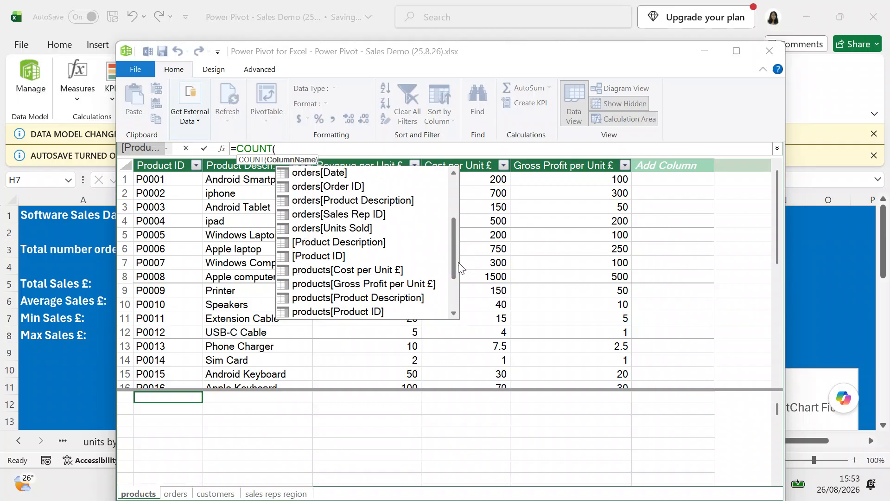
{"action": "double_click", "coordinate": [324, 256]}
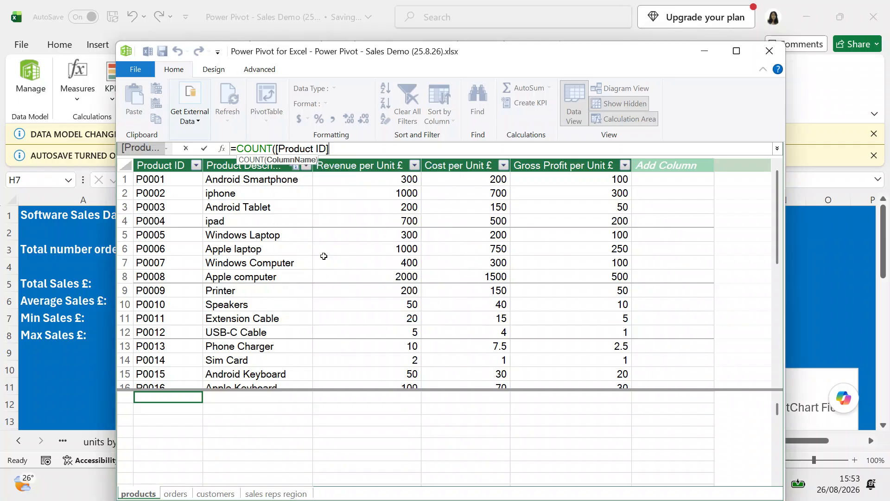
{"action": "left_click", "coordinate": [342, 152]}
{"action": "type", "text": ")"}
{"action": "key", "text": "Return"}
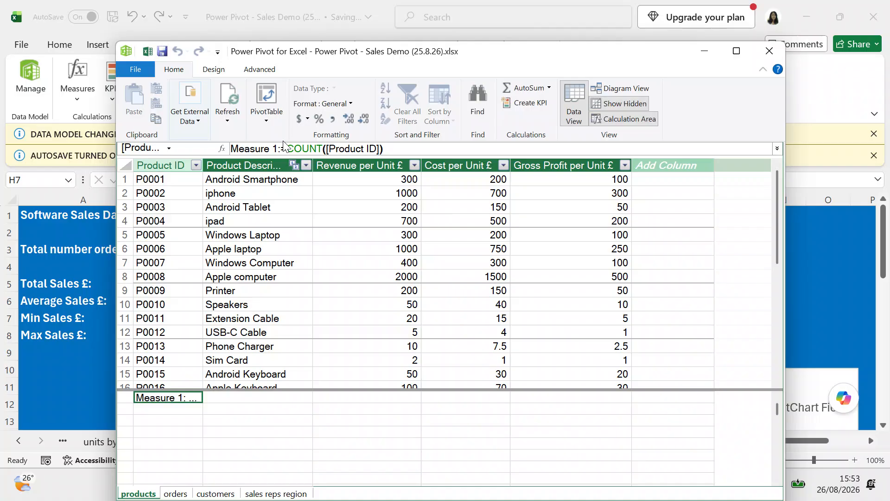
Widen the Product ID column and rename its count measure as "total products".
{"action": "left_click_drag", "start_coordinate": [204, 165], "coordinate": [252, 164]}
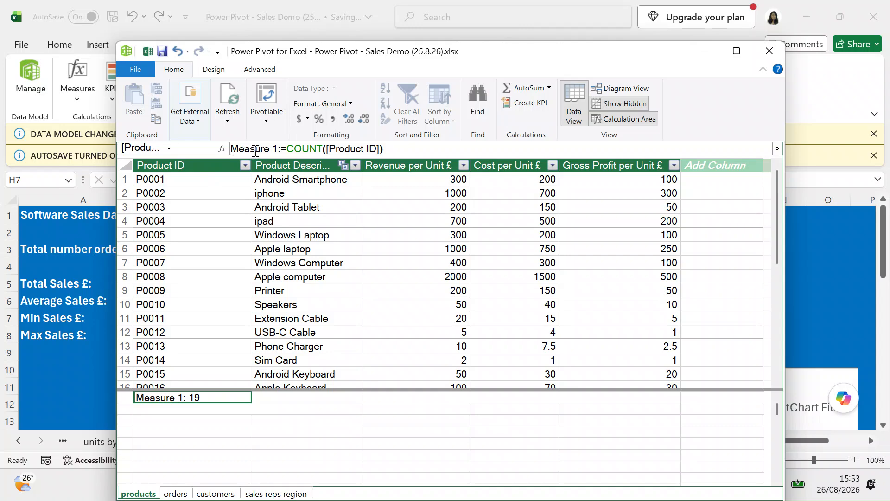
{"action": "left_click", "coordinate": [279, 150]}
{"action": "key", "text": "BackSpace"}
{"action": "key", "text": "BackSpace"}
{"action": "key", "text": "BackSpace"}
{"action": "key", "text": "BackSpace"}
{"action": "key", "text": "BackSpace"}
{"action": "key", "text": "BackSpace"}
{"action": "key", "text": "BackSpace"}
{"action": "key", "text": "BackSpace"}
{"action": "key", "text": "BackSpace"}
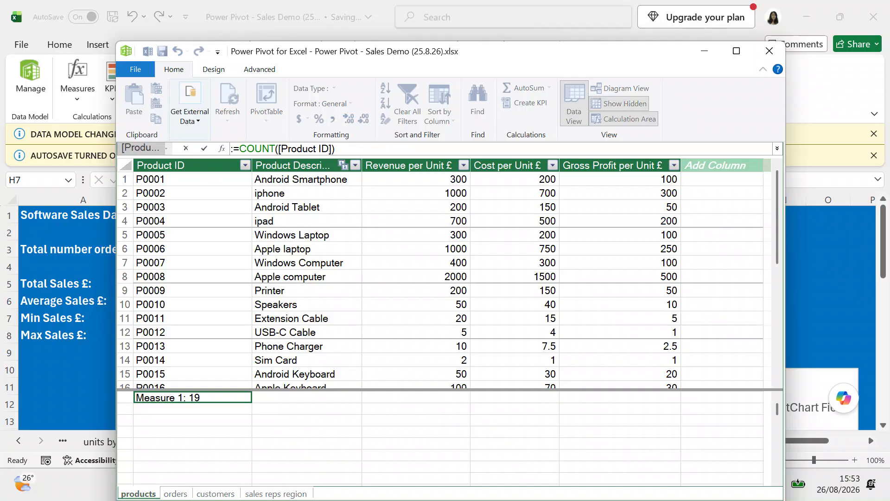
{"action": "type", "text": "total"}
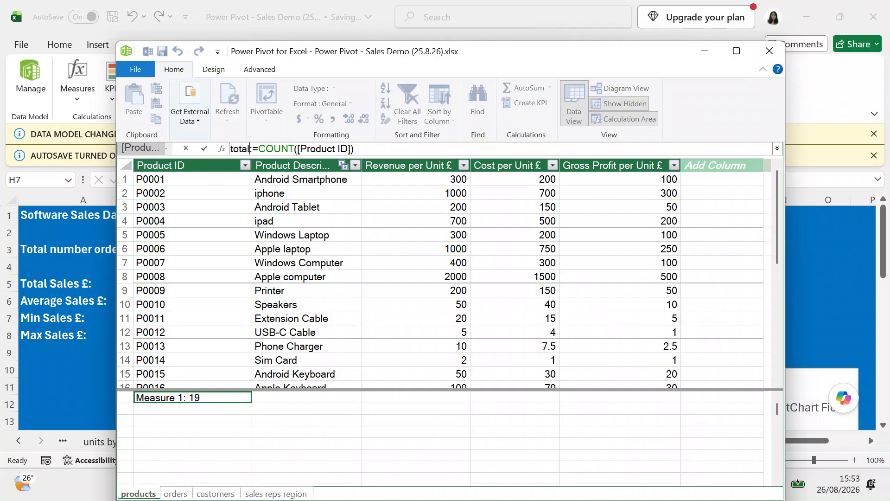
{"action": "type", "text": " prod"}
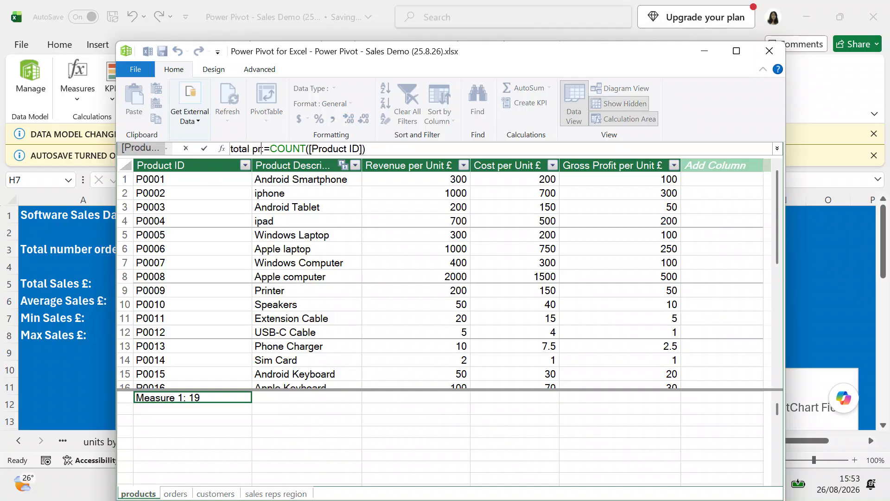
{"action": "type", "text": "ucts"}
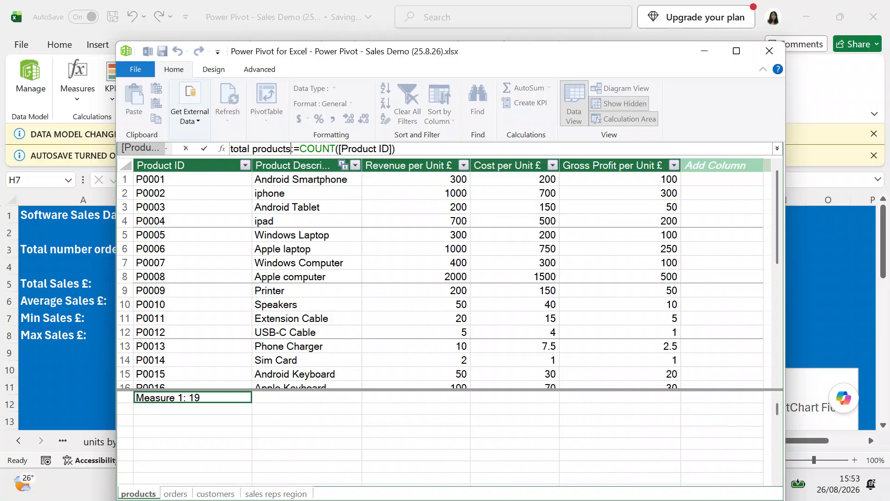
{"action": "left_click", "coordinate": [404, 148]}
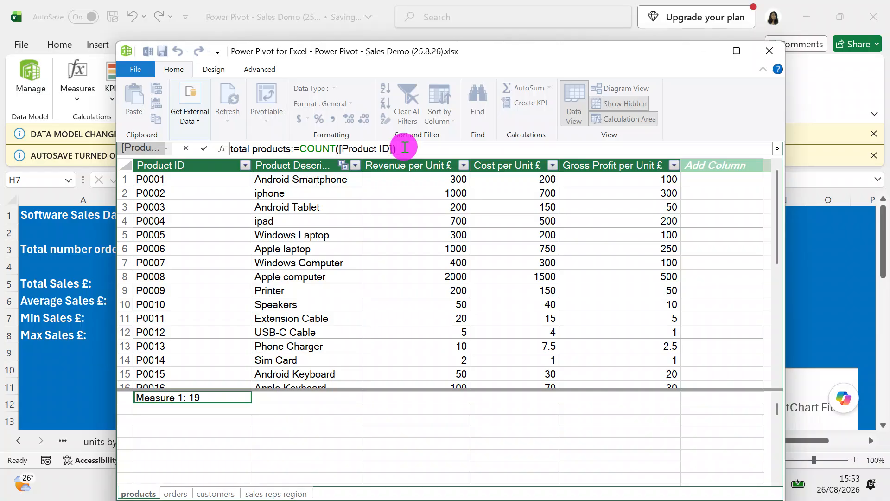
{"action": "key", "text": "Return"}
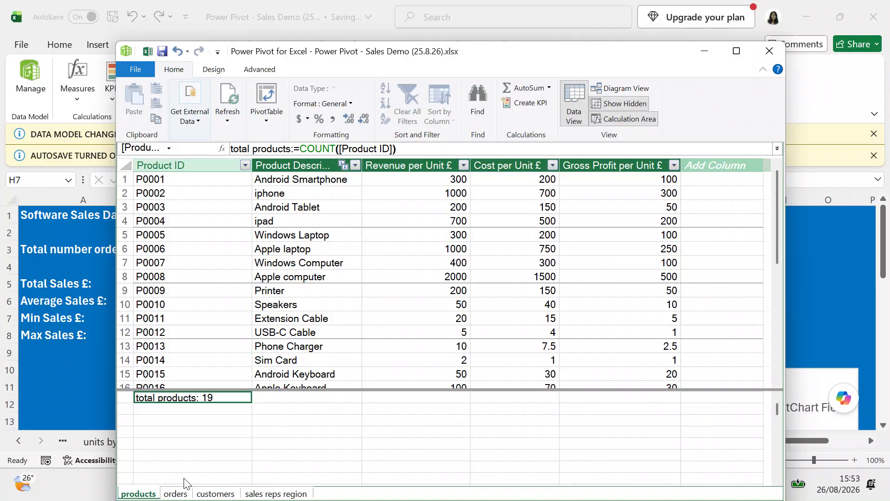
Add the measure =COUNT(customers[Customer ID]) beneath the Customer ID column in the customers table's calculation area.
{"action": "left_click", "coordinate": [213, 494]}
{"action": "right_click", "coordinate": [212, 494]}
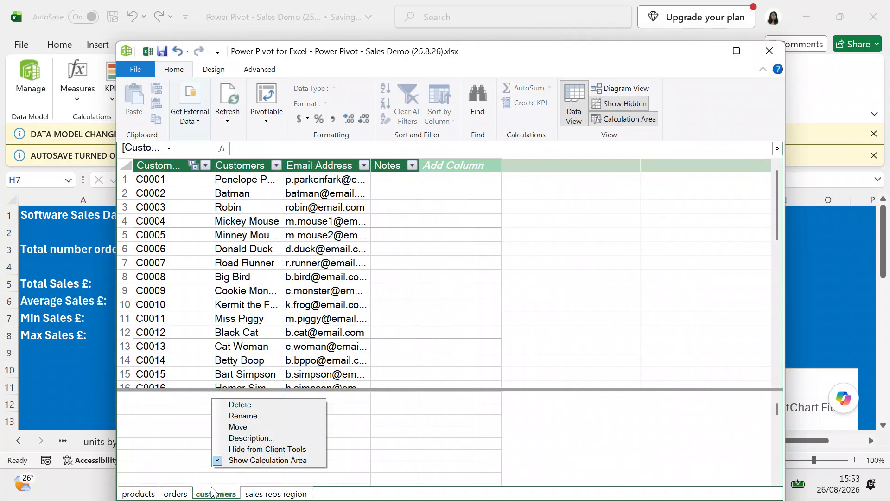
{"action": "left_click", "coordinate": [156, 399]}
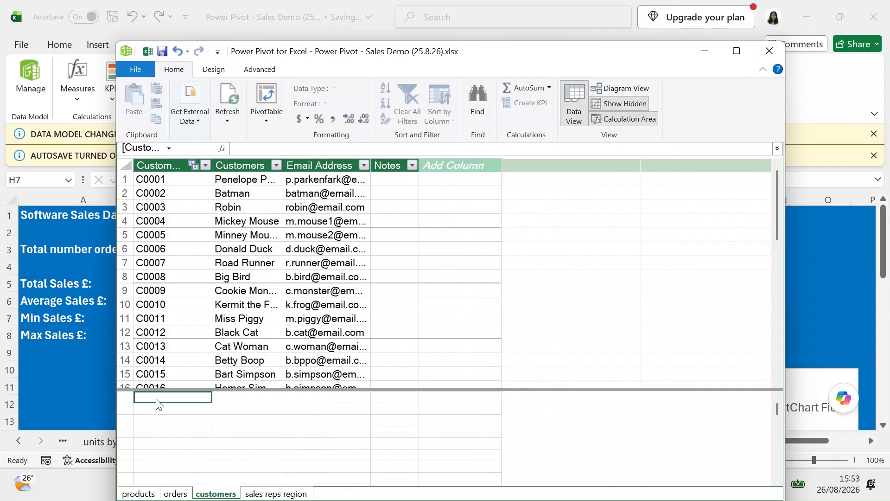
{"action": "type", "text": "=count"}
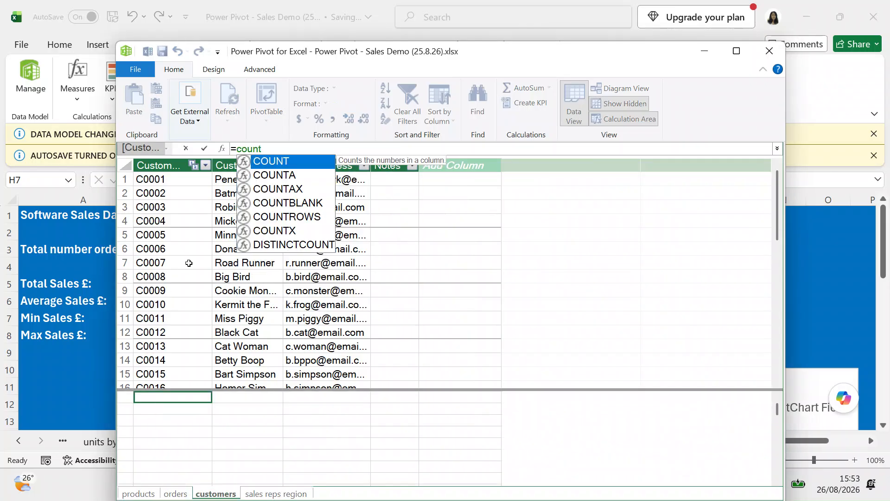
{"action": "left_click", "coordinate": [262, 162]}
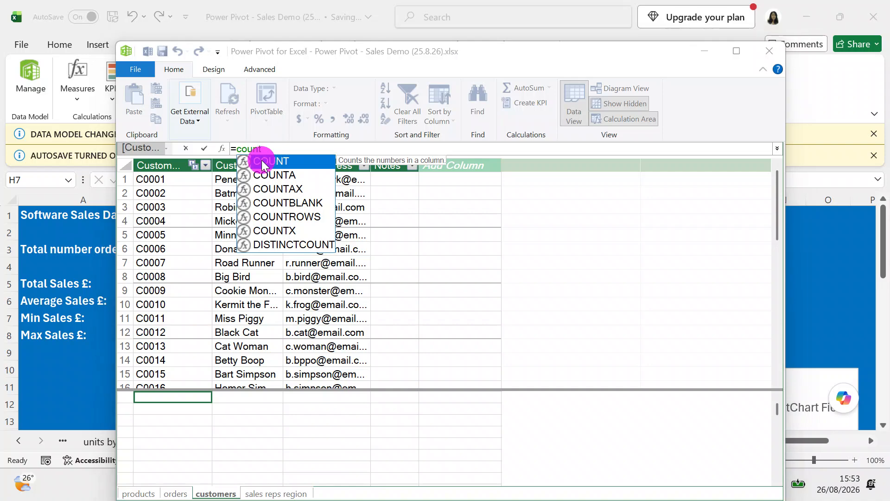
{"action": "double_click", "coordinate": [261, 160]}
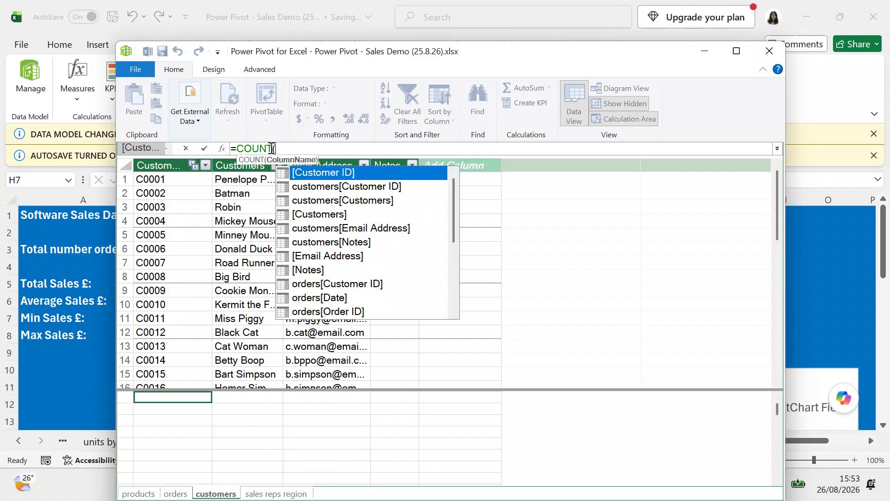
{"action": "left_click", "coordinate": [310, 188]}
{"action": "left_click", "coordinate": [309, 188]}
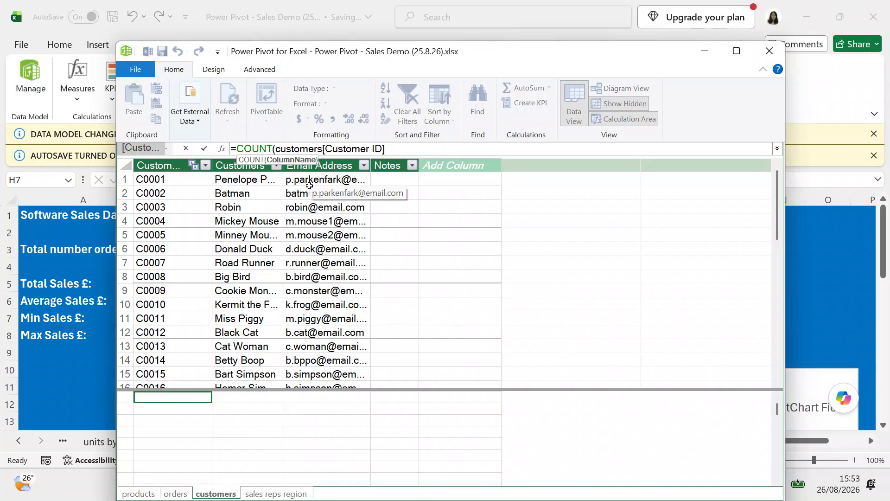
{"action": "type", "text": ")"}
{"action": "key", "text": "Return"}
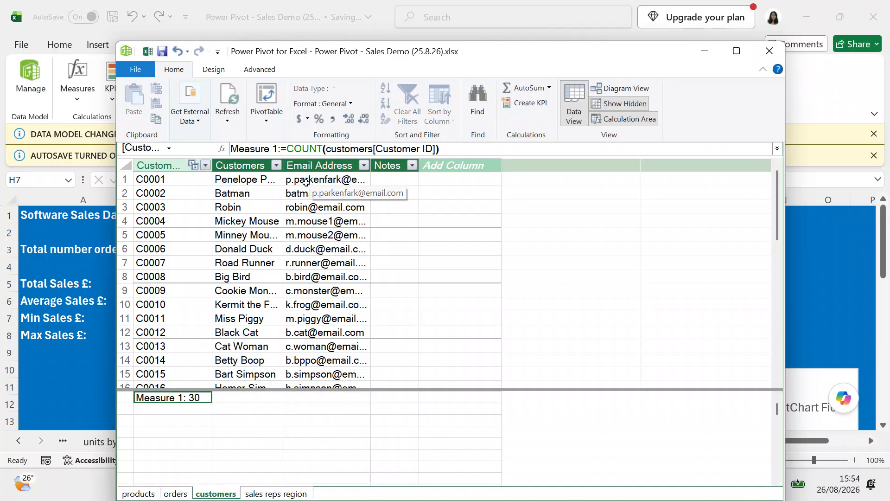
Rename the Customer ID count measure in the customers table as "total customers".
{"action": "left_click", "coordinate": [145, 399]}
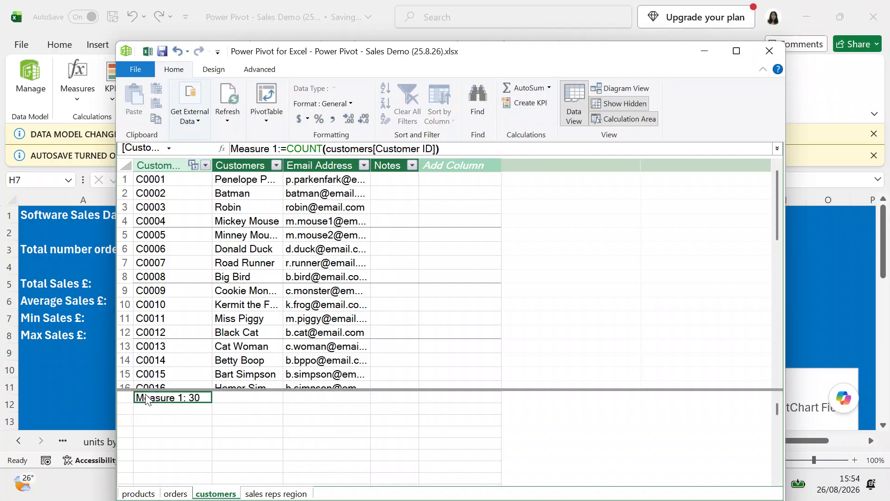
{"action": "left_click", "coordinate": [277, 149]}
{"action": "key", "text": "BackSpace"}
{"action": "key", "text": "BackSpace"}
{"action": "key", "text": "BackSpace"}
{"action": "key", "text": "BackSpace"}
{"action": "key", "text": "BackSpace"}
{"action": "key", "text": "BackSpace"}
{"action": "key", "text": "BackSpace"}
{"action": "key", "text": "BackSpace"}
{"action": "key", "text": "BackSpace"}
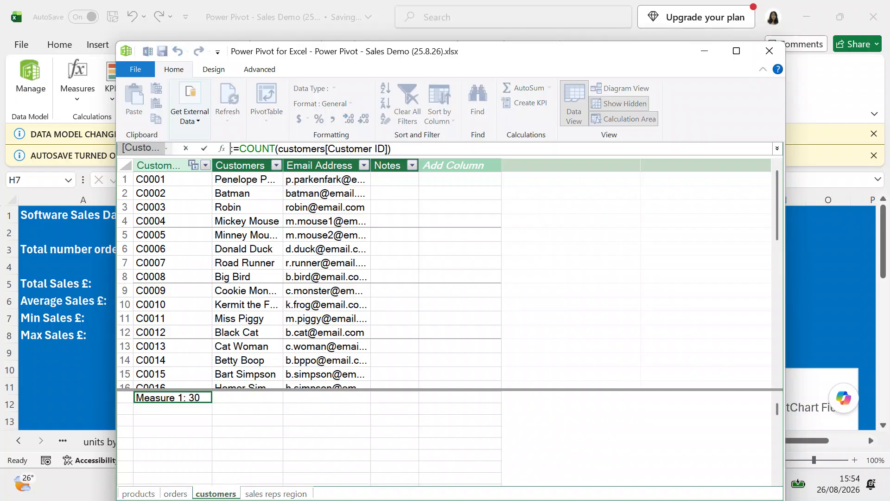
{"action": "type", "text": "total custom"}
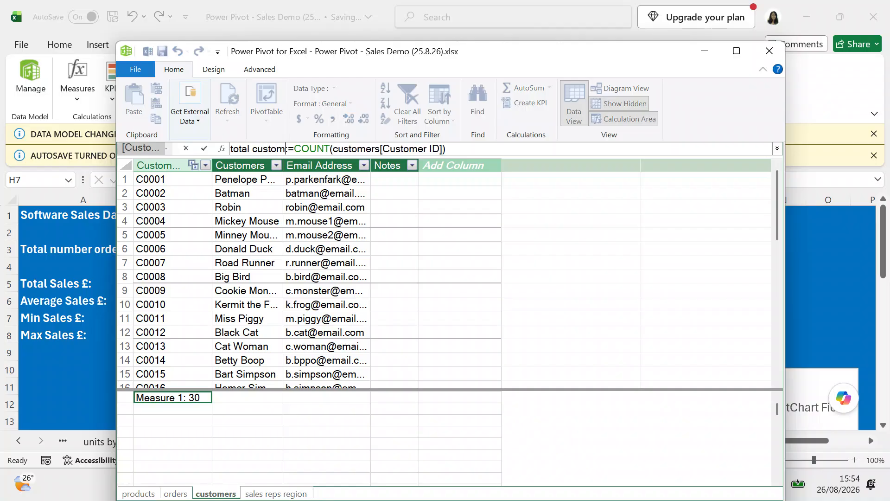
{"action": "type", "text": "ers"}
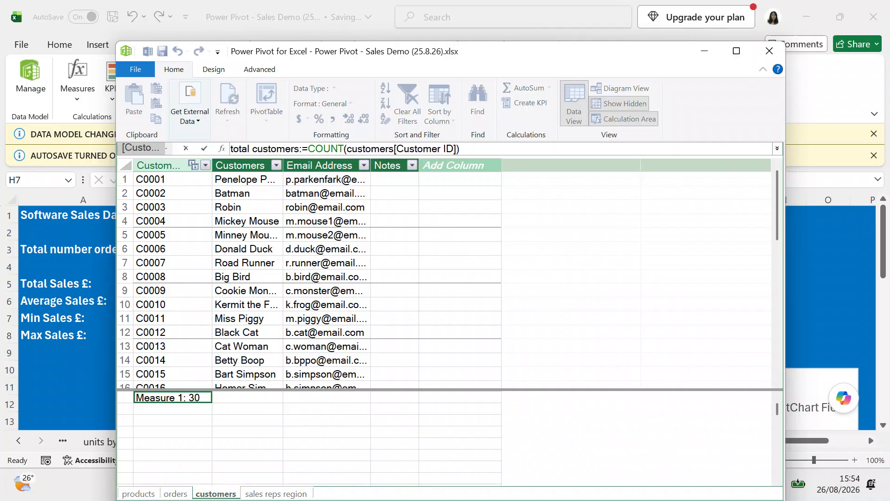
{"action": "key", "text": "Escape"}
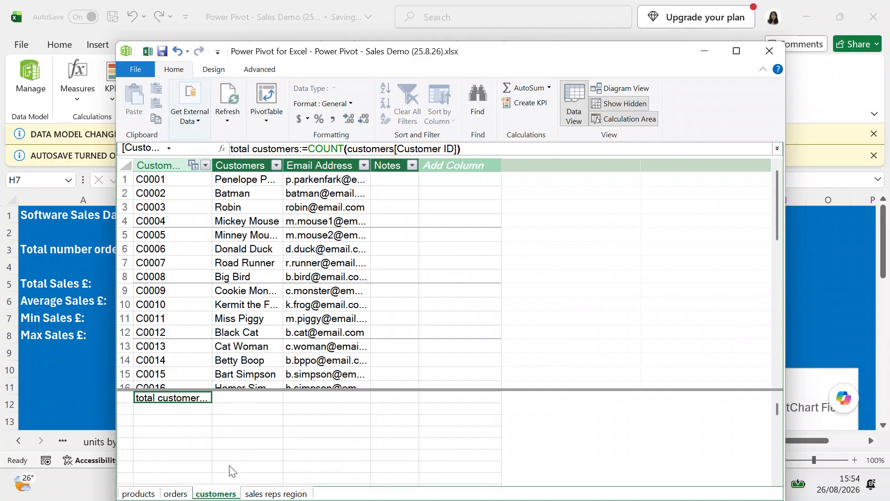
Try to add the measure =COUNT([Sales Rep ID]) beneath the Sales Rep ID column in the sales reps region table's calculation area.
{"action": "left_click", "coordinate": [259, 494]}
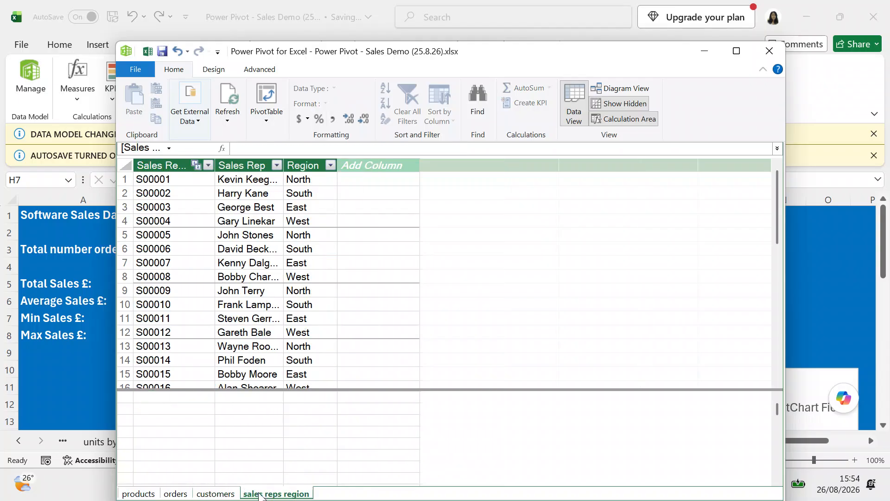
{"action": "left_click", "coordinate": [162, 396]}
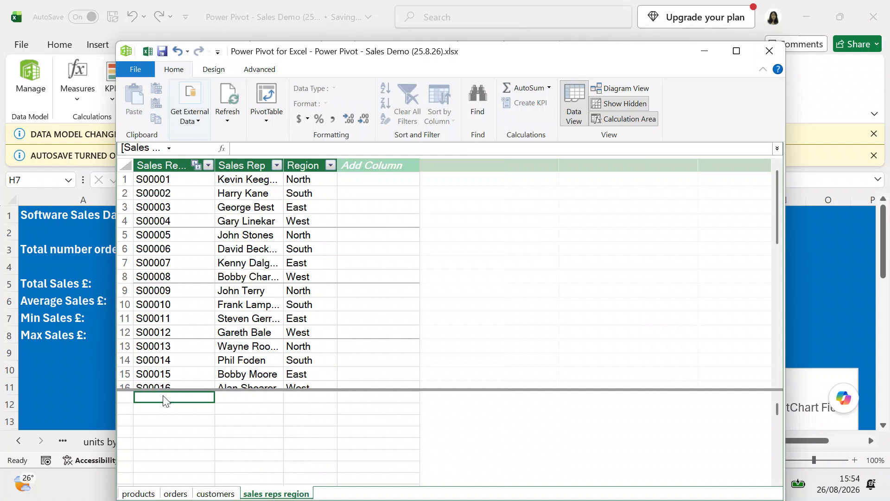
{"action": "type", "text": "=count"}
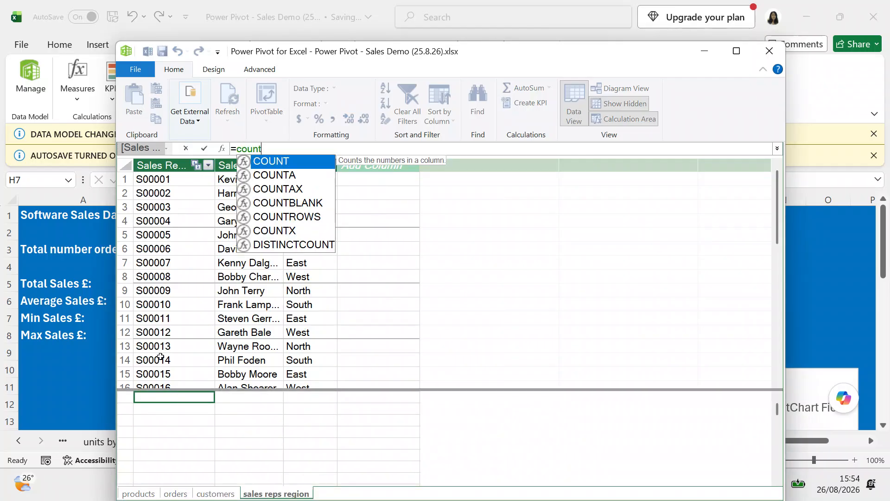
{"action": "double_click", "coordinate": [269, 163]}
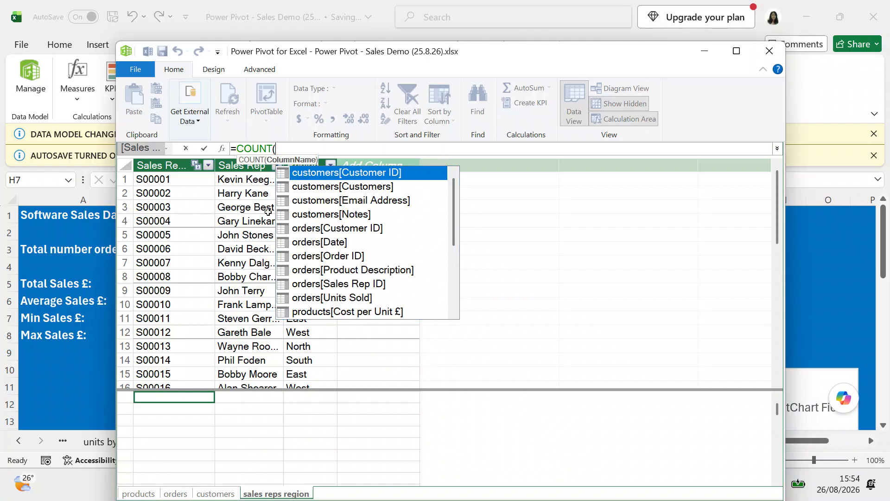
{"action": "left_click_drag", "start_coordinate": [457, 211], "coordinate": [451, 264]}
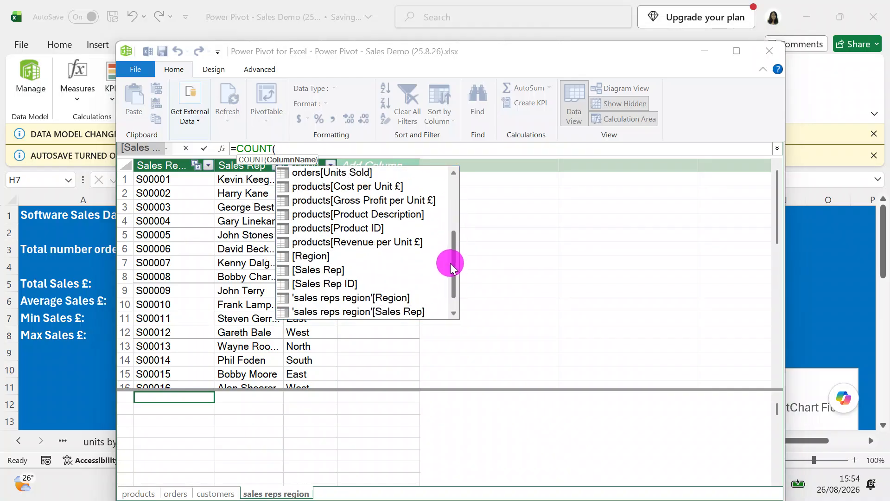
{"action": "double_click", "coordinate": [332, 282]}
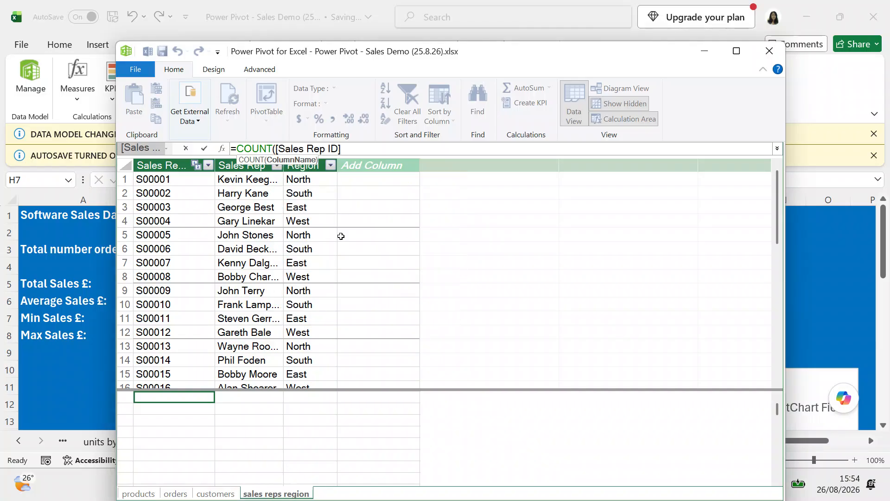
{"action": "type", "text": ")"}
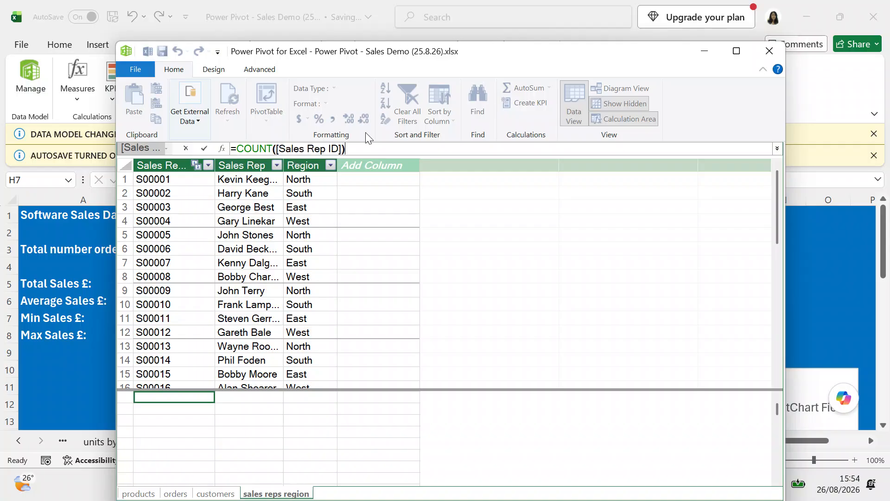
{"action": "key", "text": "Return"}
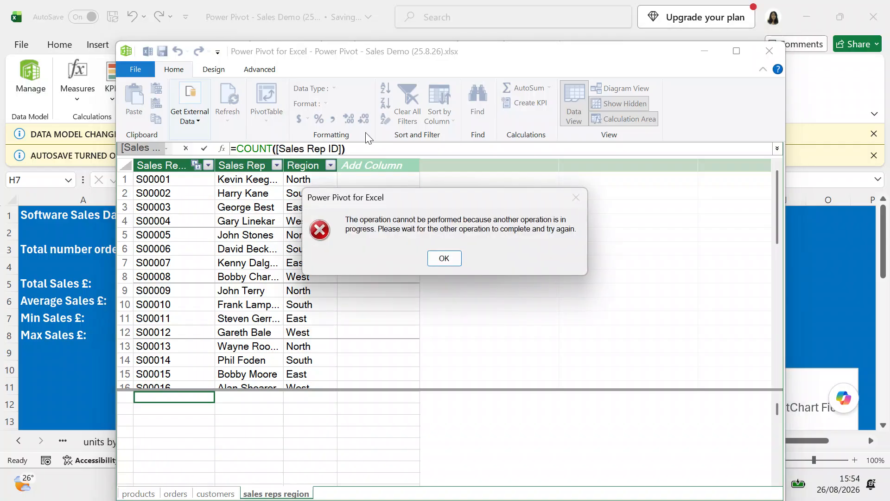
{"action": "left_click", "coordinate": [440, 259]}
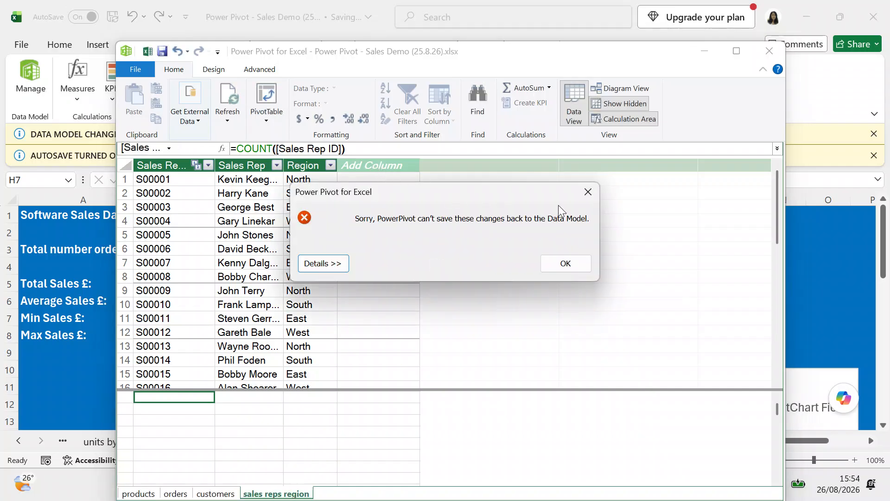
{"action": "left_click", "coordinate": [588, 192]}
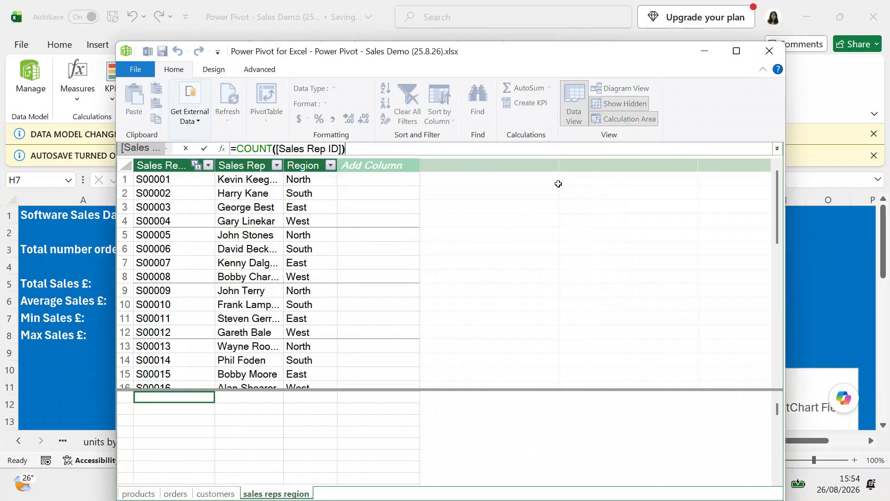
Re-enter [Sales Rep ID] as the COUNT argument and commit the measure in the sales reps region table.
{"action": "left_click", "coordinate": [362, 150]}
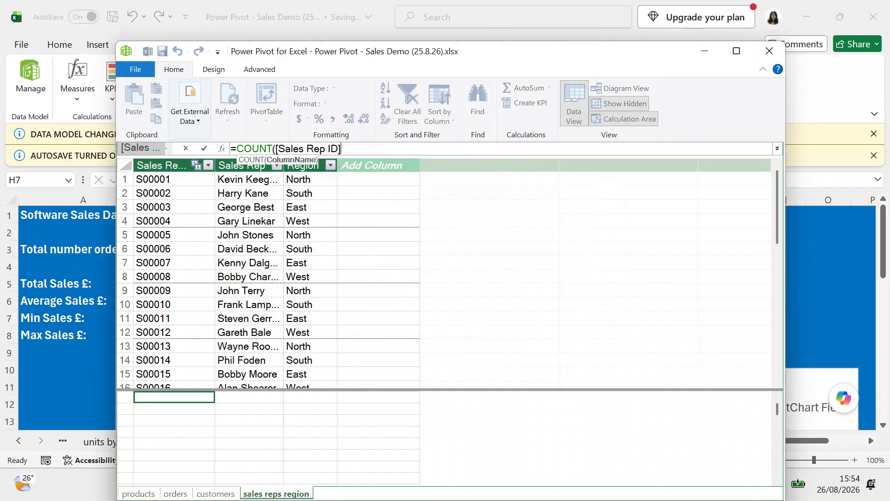
{"action": "key", "text": "BackSpace"}
{"action": "key", "text": "BackSpace"}
{"action": "key", "text": "BackSpace"}
{"action": "key", "text": "BackSpace"}
{"action": "key", "text": "BackSpace"}
{"action": "key", "text": "BackSpace"}
{"action": "key", "text": "BackSpace"}
{"action": "key", "text": "BackSpace"}
{"action": "key", "text": "BackSpace"}
{"action": "key", "text": "BackSpace"}
{"action": "key", "text": "BackSpace"}
{"action": "key", "text": "BackSpace"}
{"action": "key", "text": "BackSpace"}
{"action": "key", "text": "BackSpace"}
{"action": "key", "text": "BackSpace"}
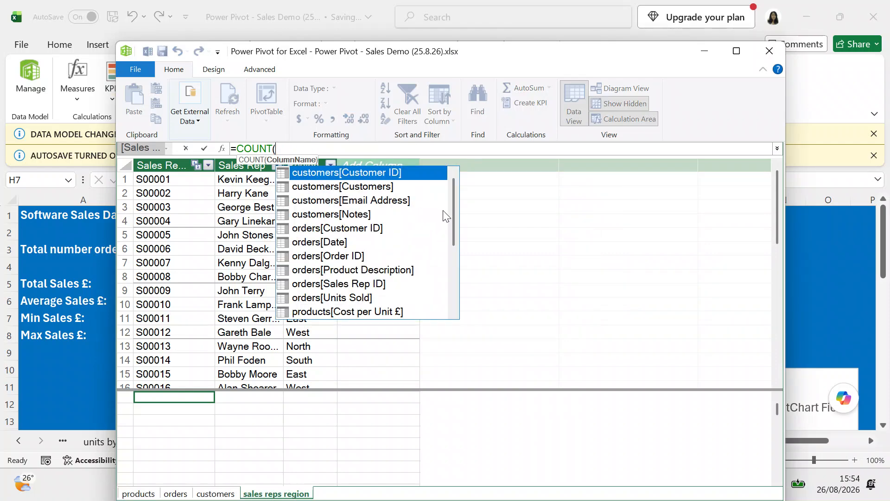
{"action": "left_click_drag", "start_coordinate": [454, 219], "coordinate": [445, 272]}
{"action": "left_click", "coordinate": [327, 284]}
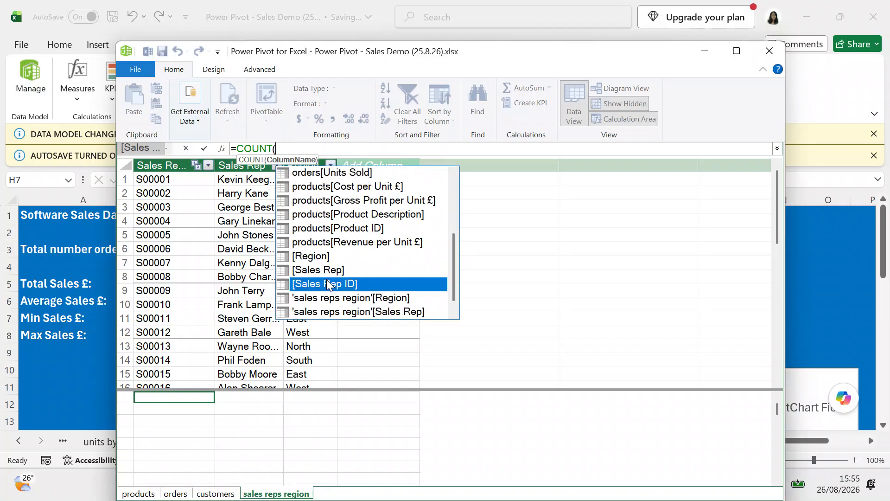
{"action": "left_click", "coordinate": [328, 284]}
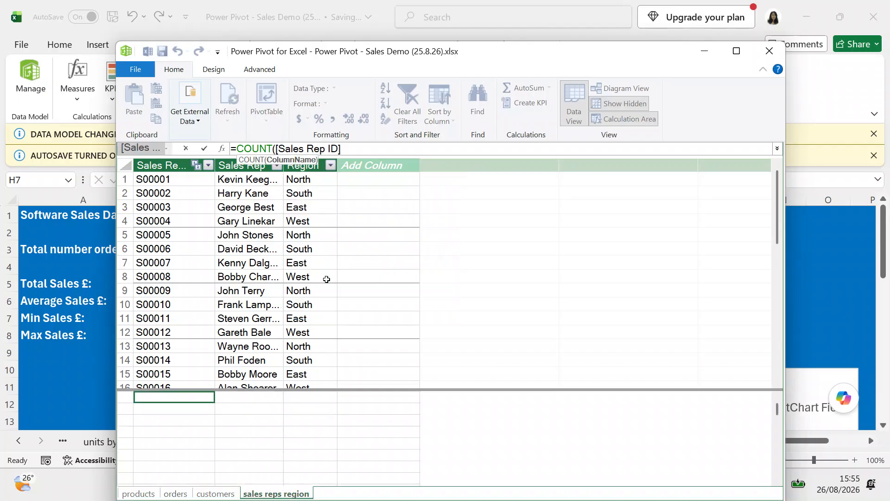
{"action": "type", "text": ")"}
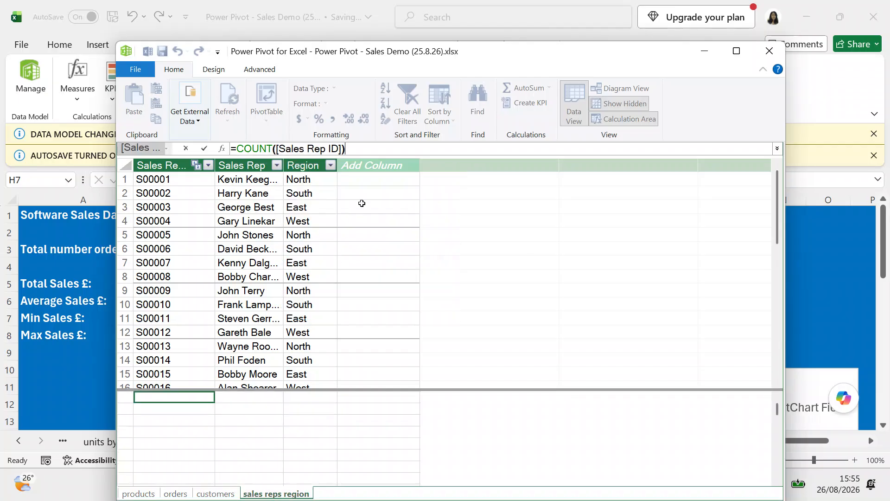
{"action": "key", "text": "Return"}
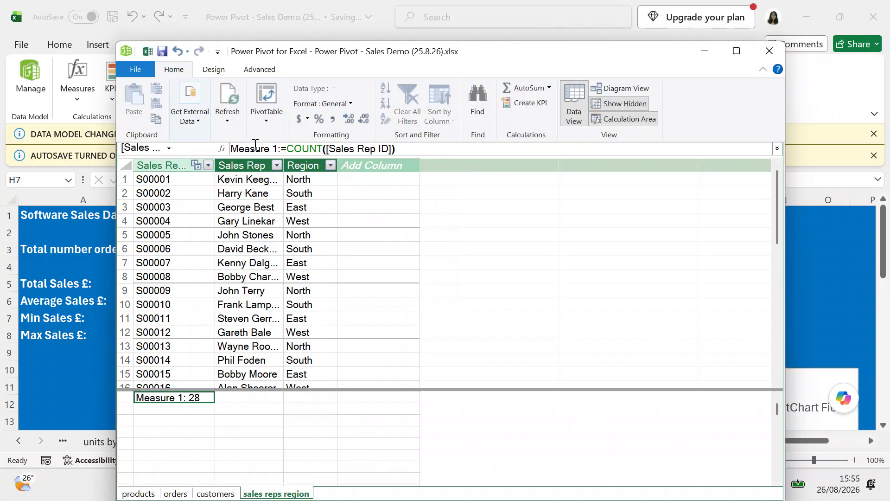
Rename the Sales Rep ID count measure as "total sales reps" and widen the Sales Rep ID column.
{"action": "left_click", "coordinate": [277, 148]}
{"action": "key", "text": "BackSpace"}
{"action": "key", "text": "BackSpace"}
{"action": "key", "text": "BackSpace"}
{"action": "key", "text": "BackSpace"}
{"action": "key", "text": "BackSpace"}
{"action": "key", "text": "BackSpace"}
{"action": "key", "text": "BackSpace"}
{"action": "key", "text": "BackSpace"}
{"action": "key", "text": "BackSpace"}
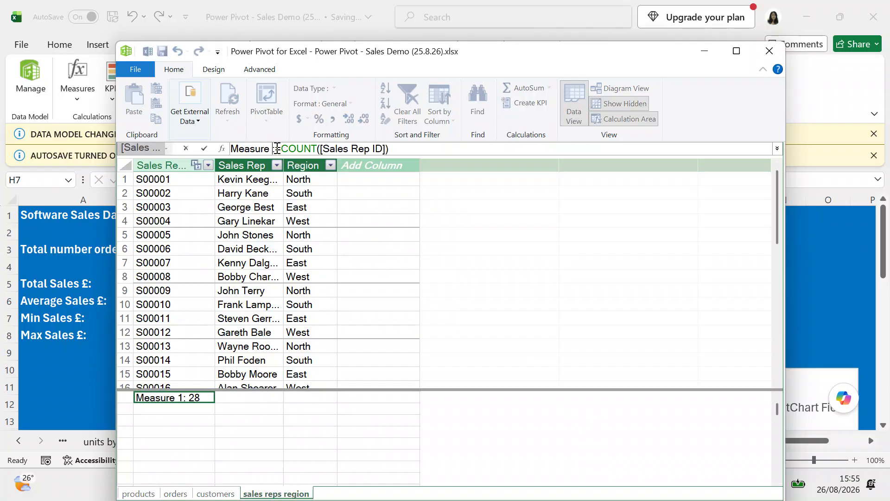
{"action": "type", "text": "total sales reps"}
{"action": "key", "text": "Return"}
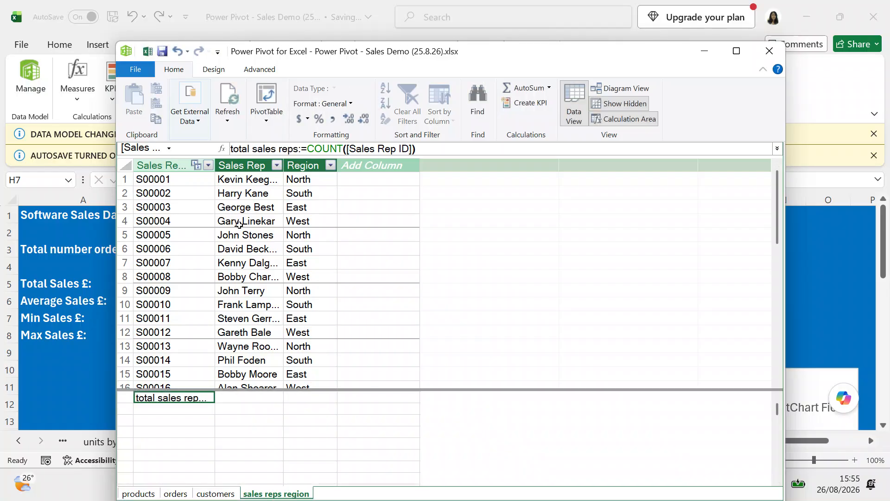
{"action": "left_click_drag", "start_coordinate": [216, 168], "coordinate": [272, 176]}
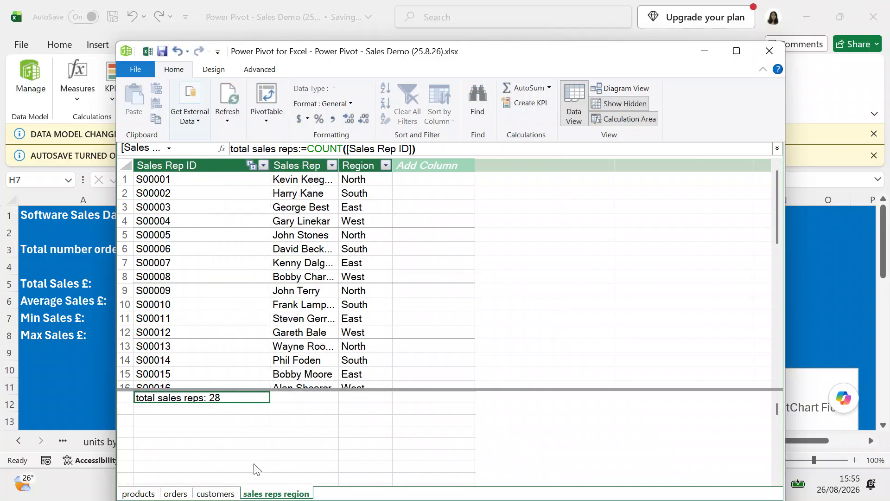
Add the measure =COUNT(orders[Order ID]) beneath the Order ID column in the orders table's calculation area.
{"action": "left_click", "coordinate": [188, 493]}
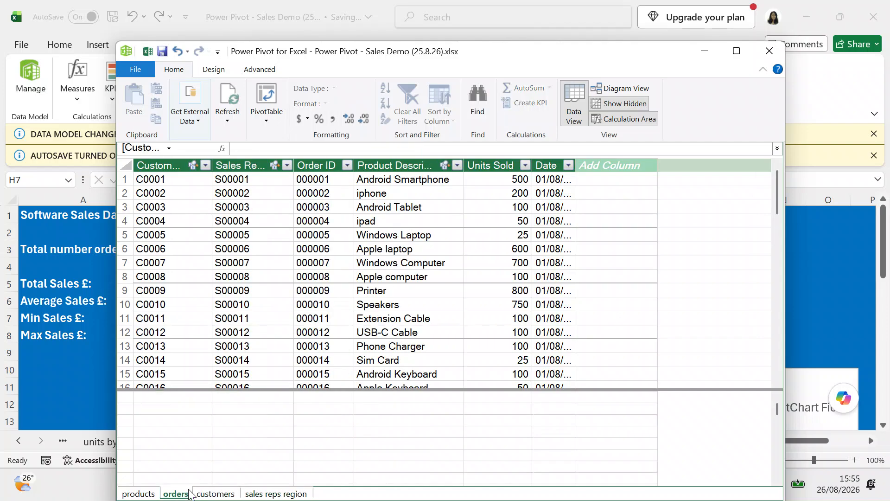
{"action": "left_click", "coordinate": [177, 398]}
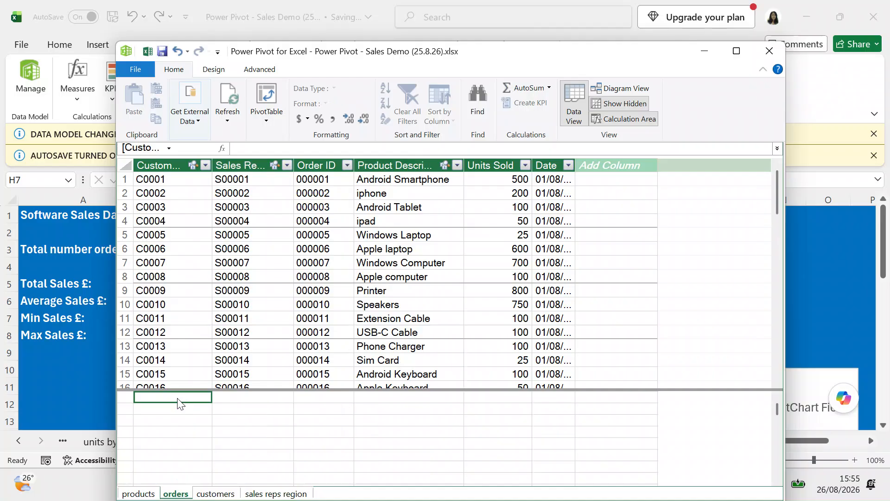
{"action": "left_click", "coordinate": [305, 398]}
{"action": "type", "text": "="}
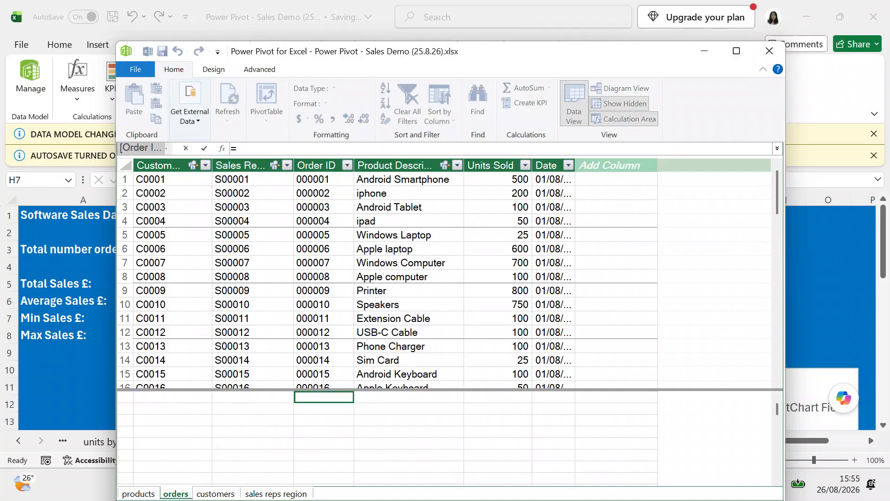
{"action": "type", "text": "count"}
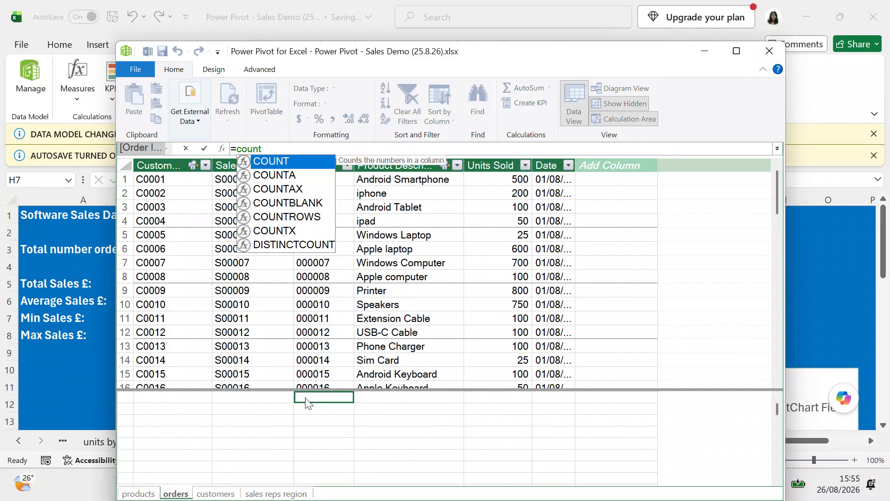
{"action": "left_click", "coordinate": [284, 163]}
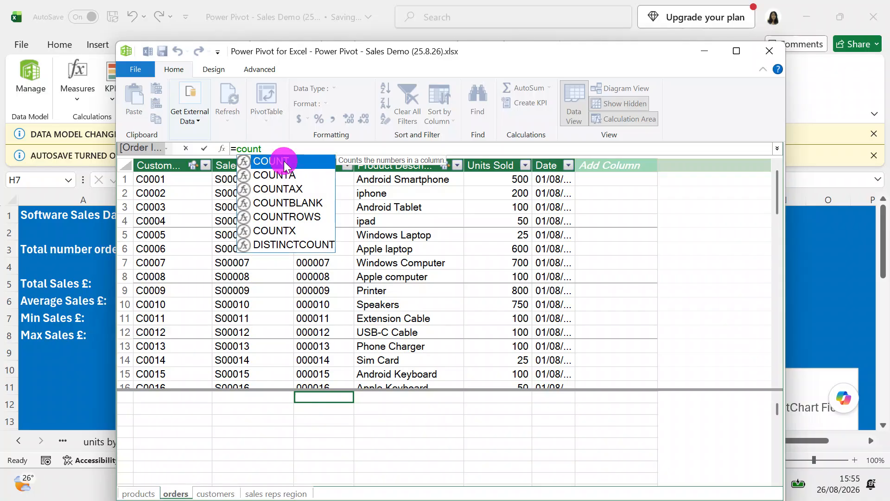
{"action": "double_click", "coordinate": [284, 162]}
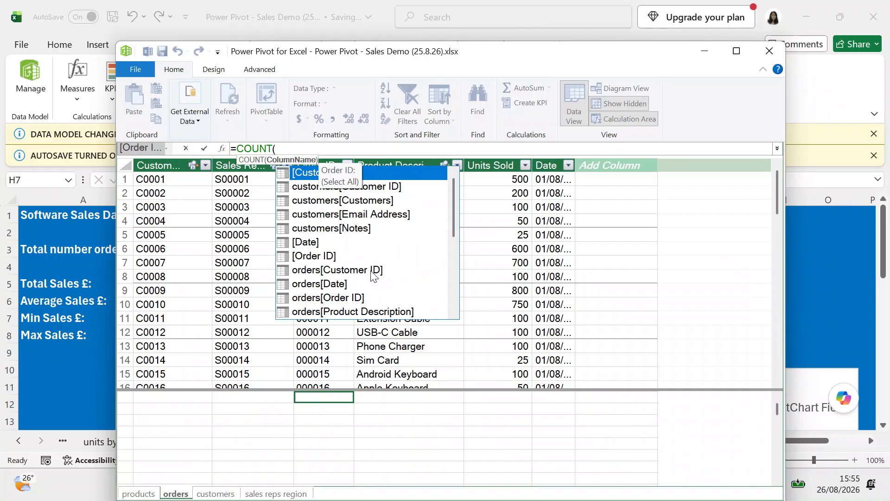
{"action": "double_click", "coordinate": [351, 296]}
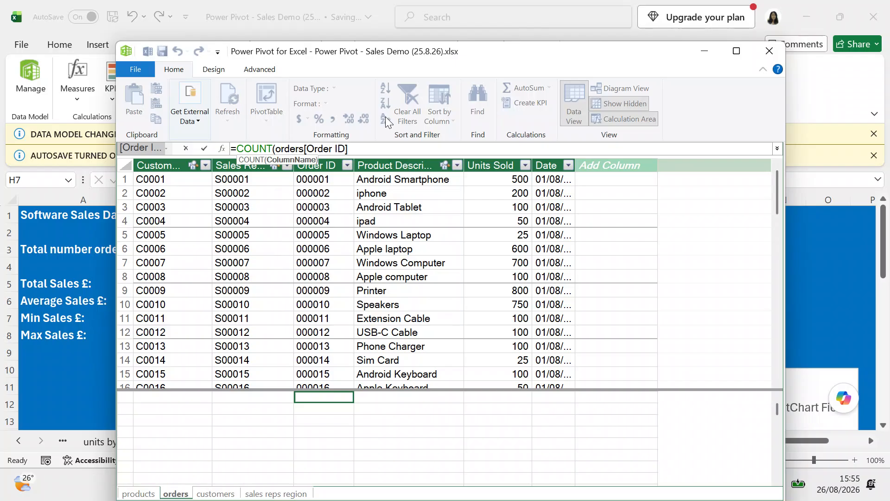
{"action": "type", "text": ")"}
{"action": "key", "text": "Return"}
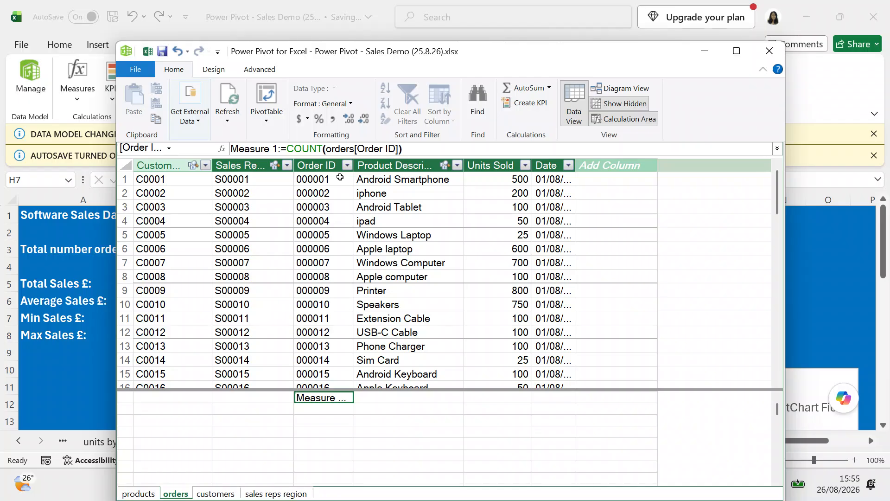
Widen the Order ID column and rename its count measure as "total orders".
{"action": "left_click_drag", "start_coordinate": [353, 165], "coordinate": [434, 161]}
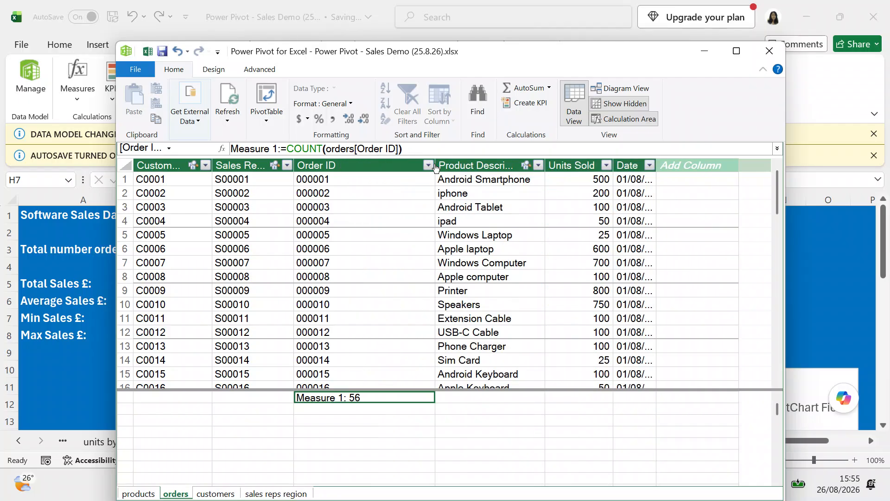
{"action": "left_click", "coordinate": [278, 147]}
{"action": "key", "text": "BackSpace"}
{"action": "key", "text": "BackSpace"}
{"action": "key", "text": "BackSpace"}
{"action": "key", "text": "BackSpace"}
{"action": "key", "text": "BackSpace"}
{"action": "key", "text": "BackSpace"}
{"action": "key", "text": "BackSpace"}
{"action": "key", "text": "BackSpace"}
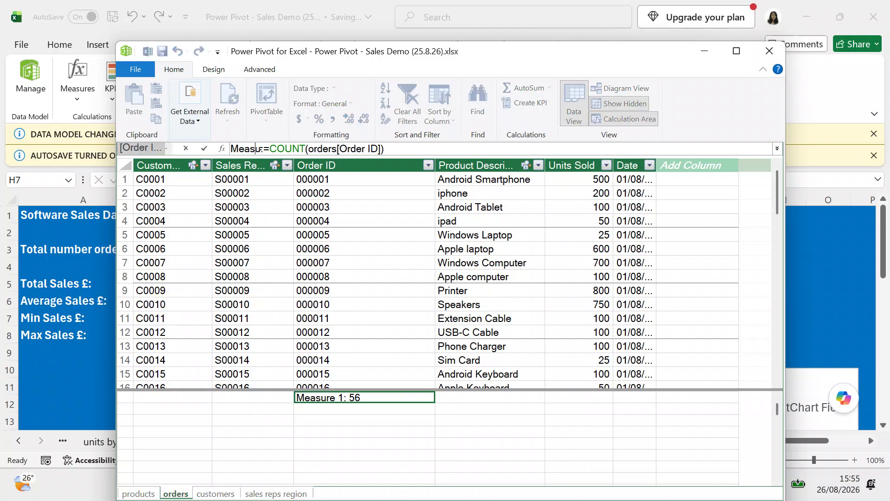
{"action": "type", "text": "total o"}
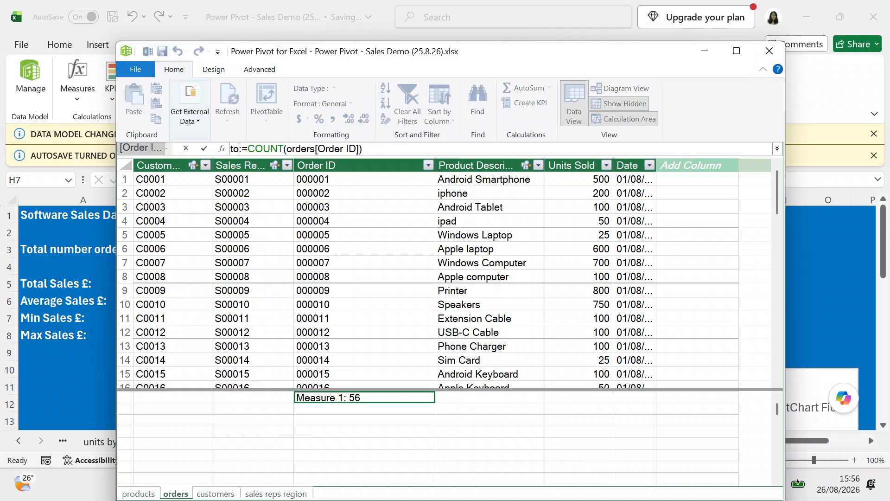
{"action": "type", "text": "rders"}
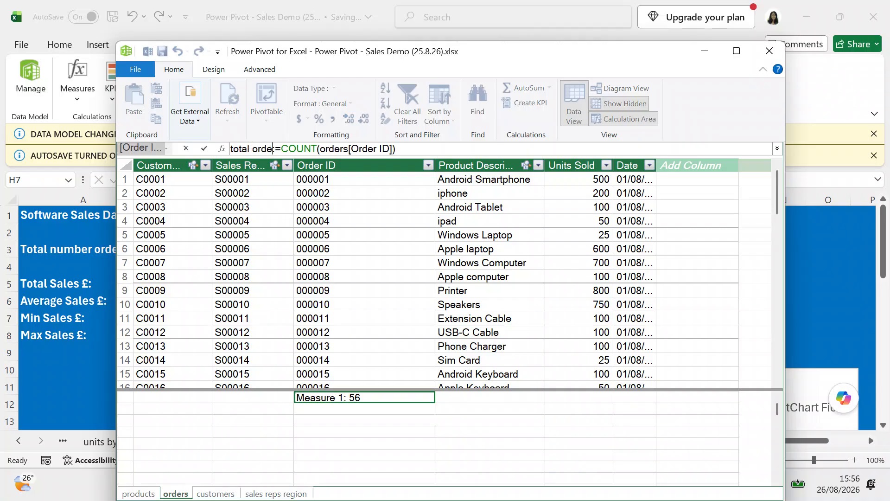
{"action": "key", "text": "Return"}
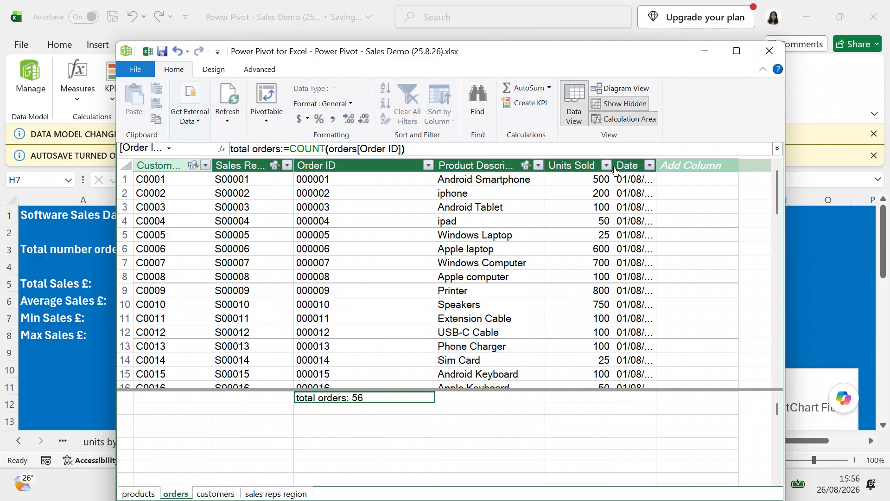
Widen the Date column in the orders table and set its date format to 14 March 2001.
{"action": "left_click_drag", "start_coordinate": [656, 164], "coordinate": [720, 160]}
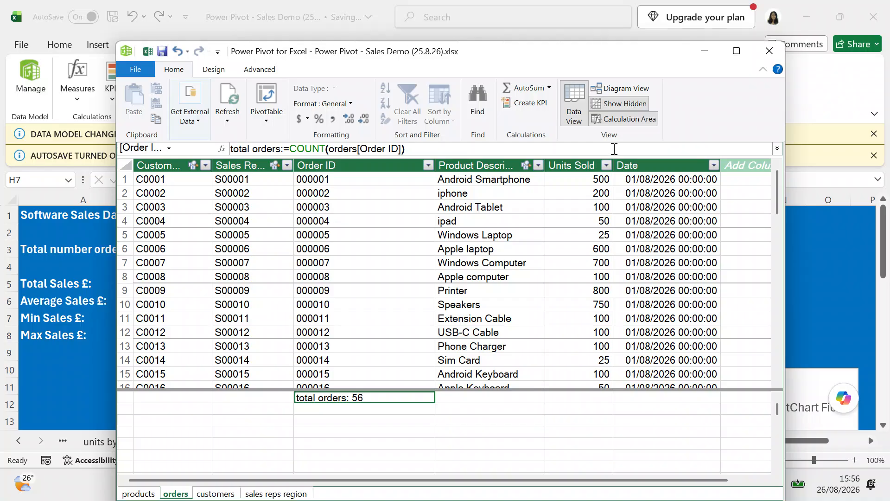
{"action": "left_click", "coordinate": [646, 166]}
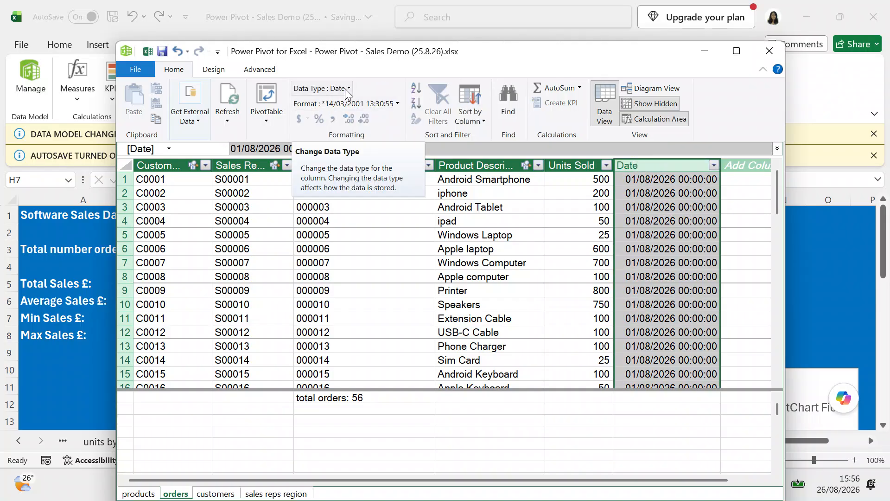
{"action": "left_click", "coordinate": [397, 103]}
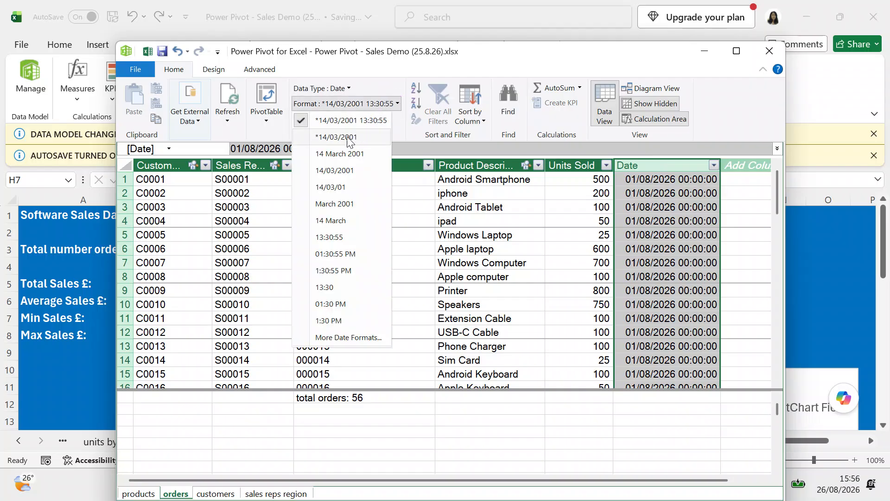
{"action": "left_click", "coordinate": [339, 154]}
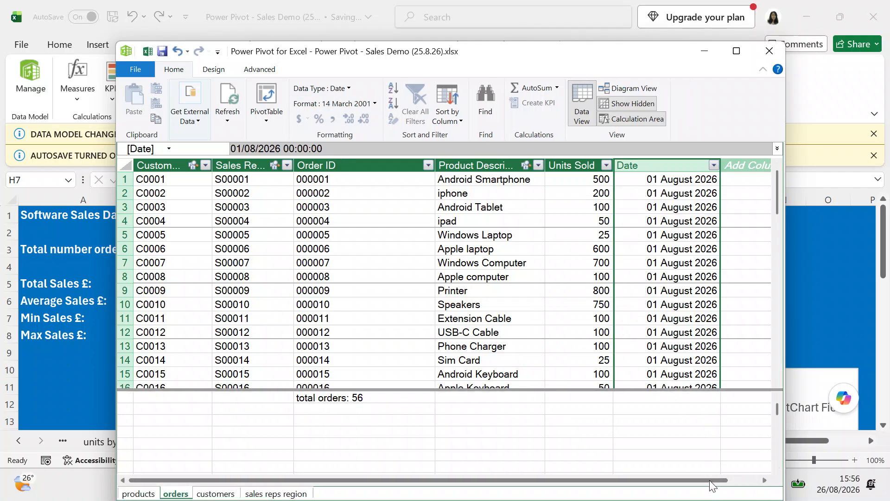
{"action": "left_click", "coordinate": [739, 479]}
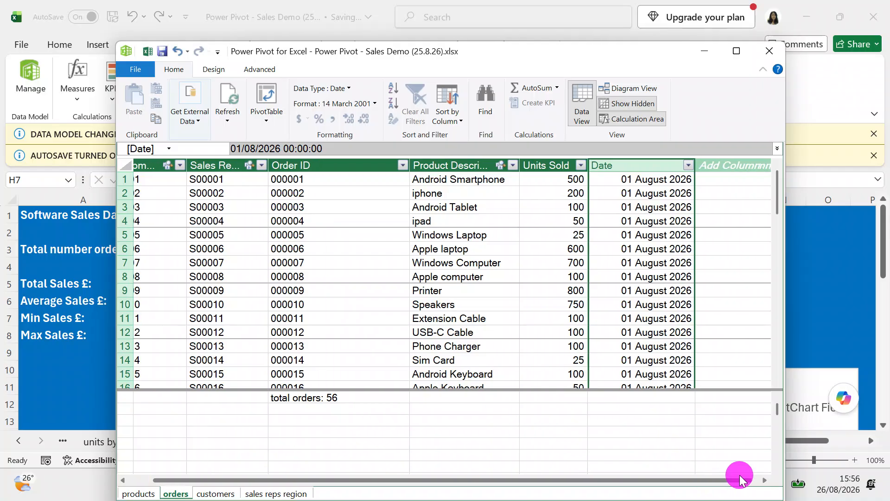
{"action": "left_click", "coordinate": [747, 166]}
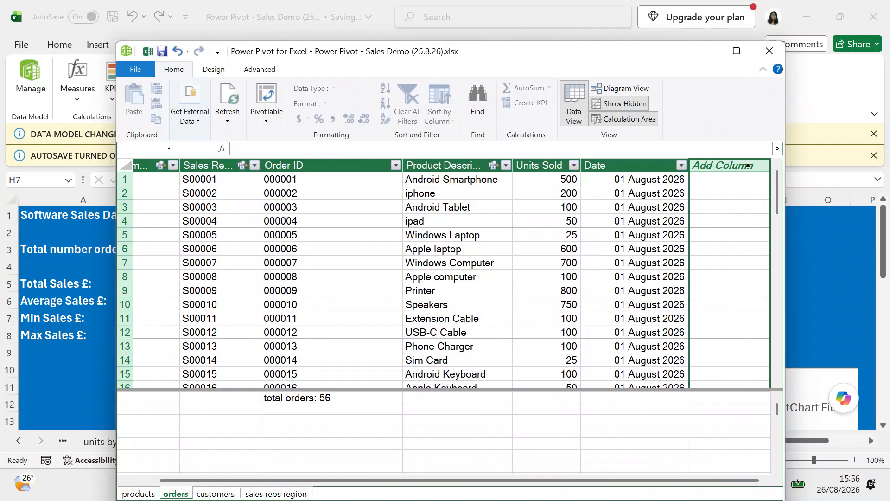
{"action": "type", "text": "Reve"}
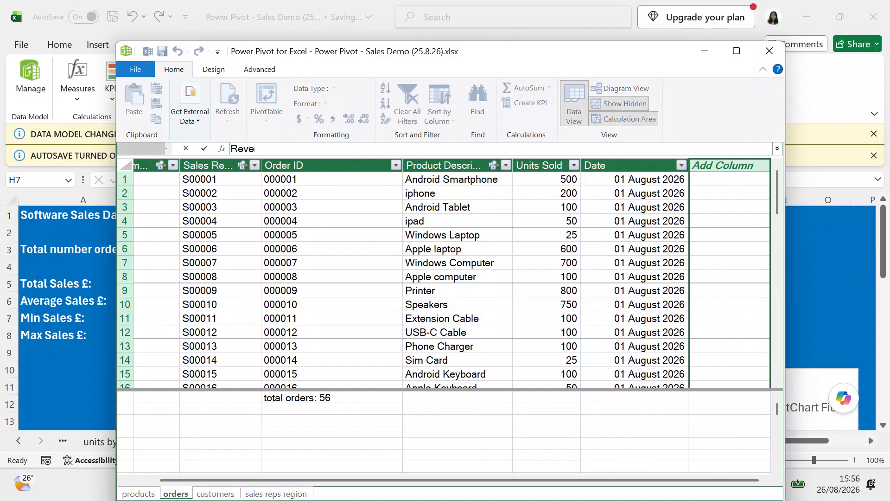
{"action": "type", "text": "nue £"}
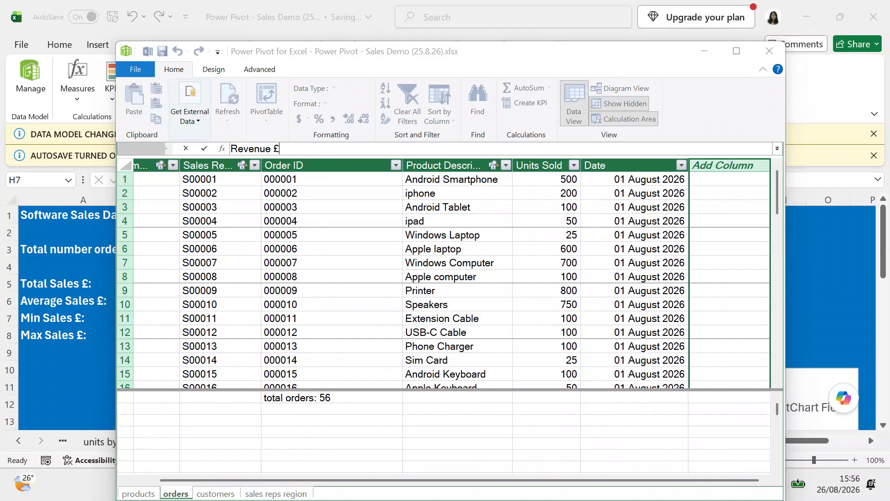
{"action": "key", "text": "Return"}
{"action": "left_click", "coordinate": [563, 308]}
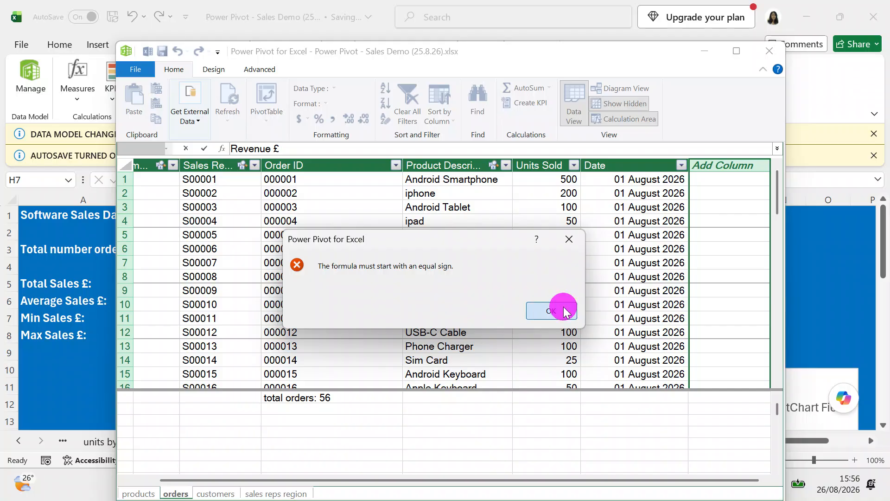
{"action": "left_click", "coordinate": [715, 164]}
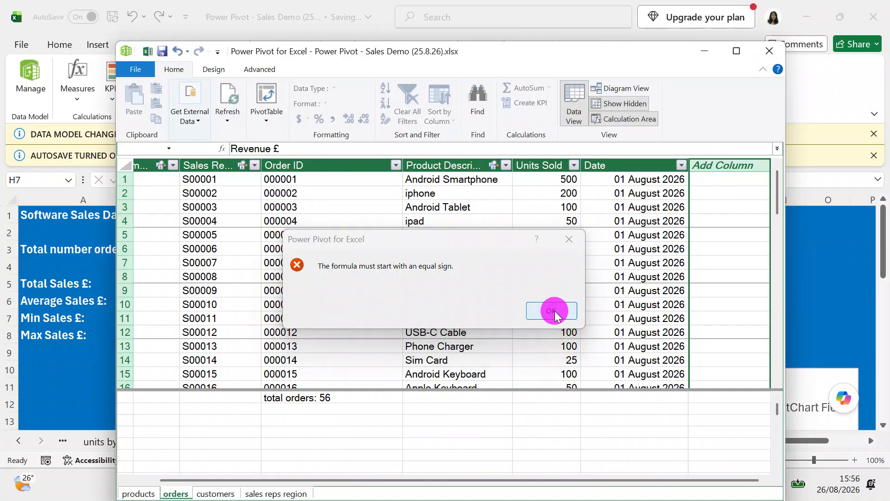
{"action": "left_click", "coordinate": [552, 310]}
{"action": "left_click", "coordinate": [731, 167]}
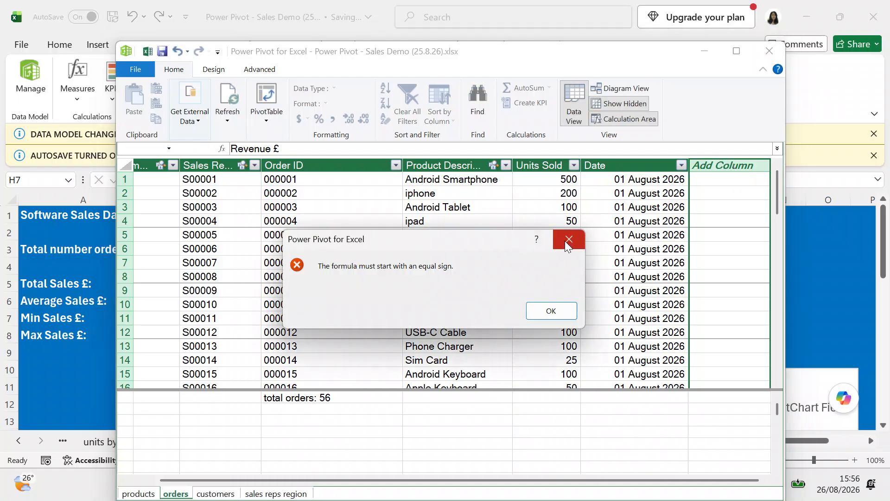
{"action": "left_click", "coordinate": [566, 242]}
{"action": "key", "text": "BackSpace"}
{"action": "key", "text": "BackSpace"}
{"action": "key", "text": "BackSpace"}
{"action": "key", "text": "BackSpace"}
{"action": "key", "text": "BackSpace"}
{"action": "key", "text": "BackSpace"}
{"action": "key", "text": "BackSpace"}
{"action": "key", "text": "BackSpace"}
{"action": "key", "text": "BackSpace"}
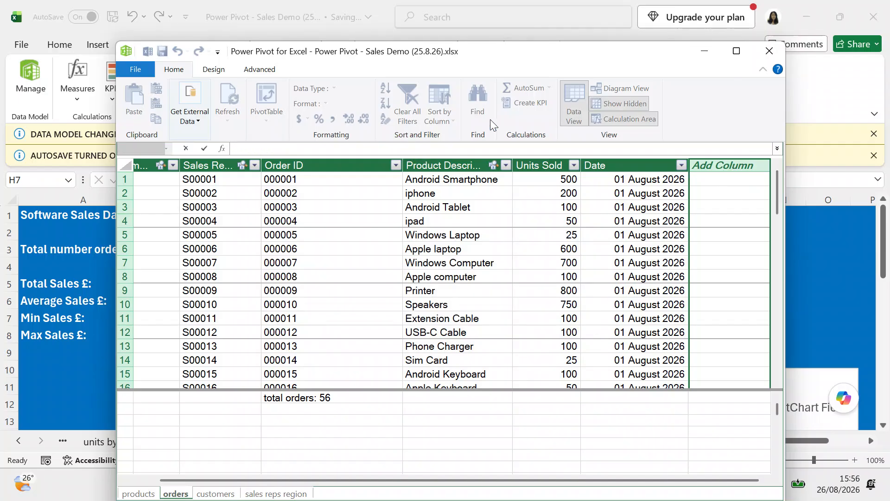
Add a new column named "Revenue £" after the Date column in the orders table.
{"action": "left_click", "coordinate": [692, 165]}
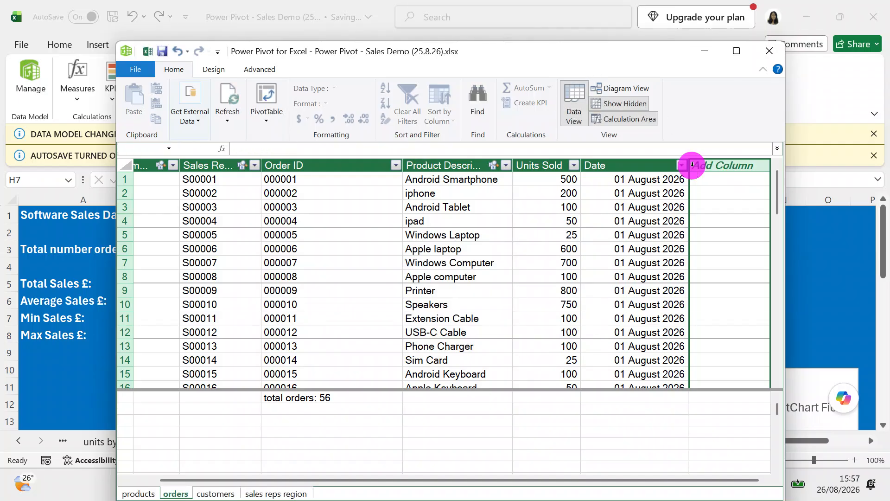
{"action": "double_click", "coordinate": [724, 166]}
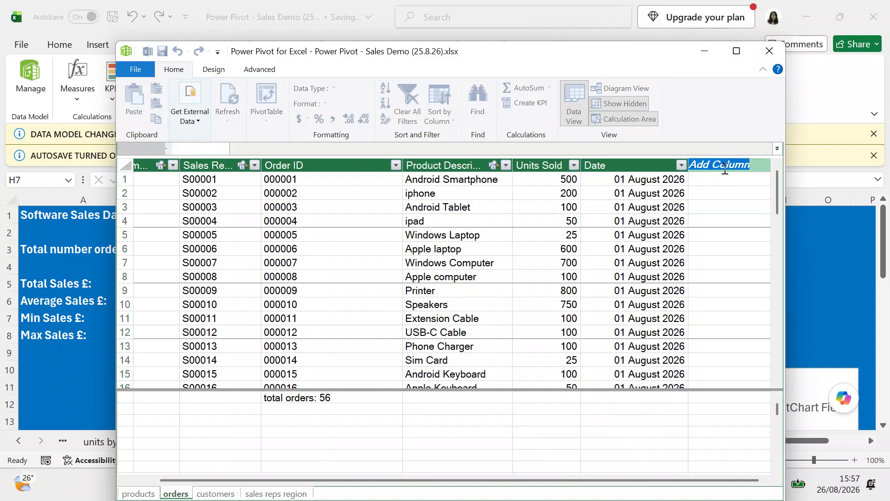
{"action": "type", "text": "Reven"}
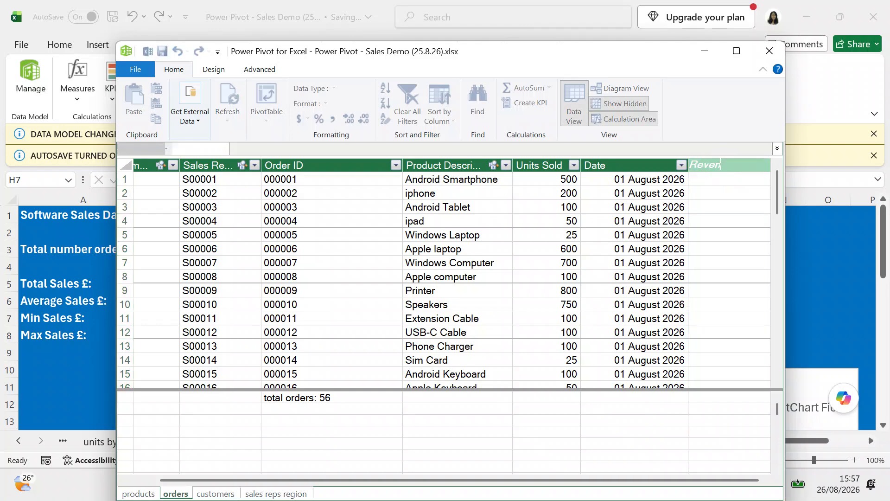
{"action": "type", "text": "ue £"}
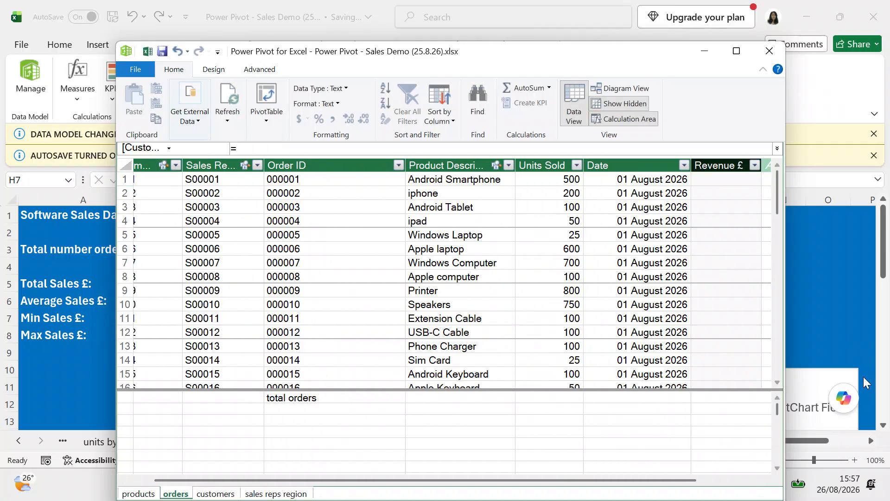
Add a new column named "Cost £" after the Revenue £ column.
{"action": "left_click_drag", "start_coordinate": [682, 473], "coordinate": [774, 471]}
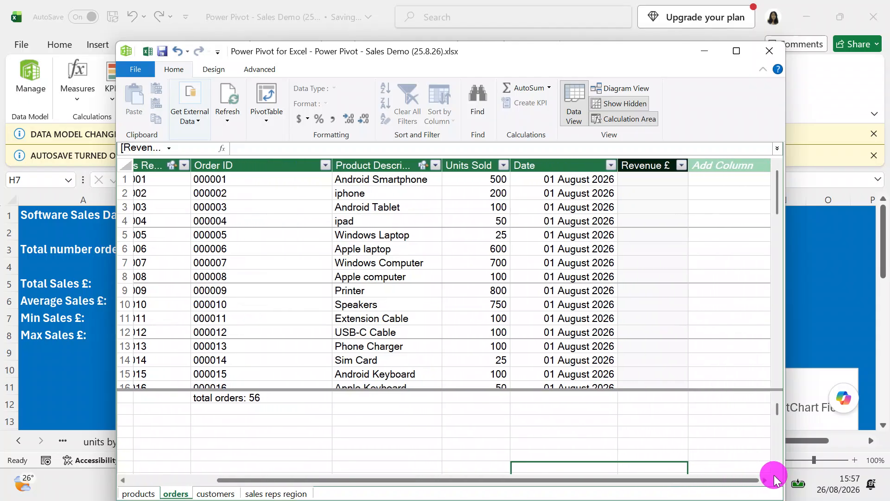
{"action": "double_click", "coordinate": [714, 164]}
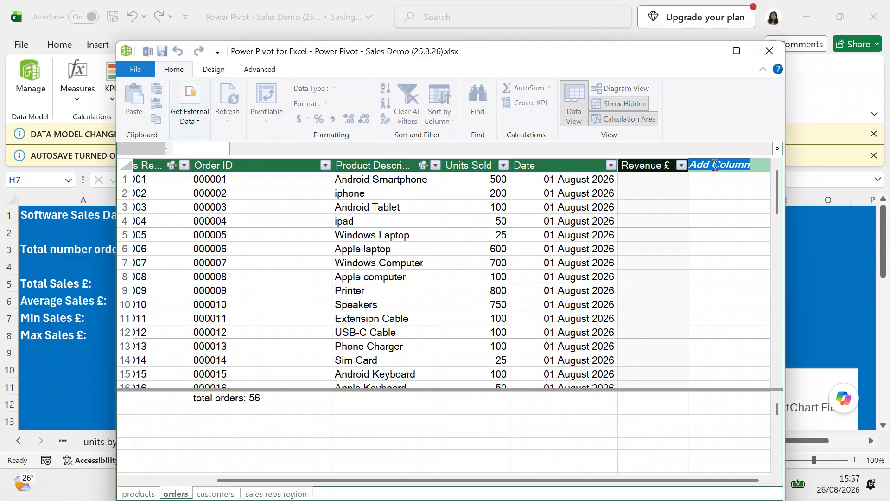
{"action": "type", "text": "Co"}
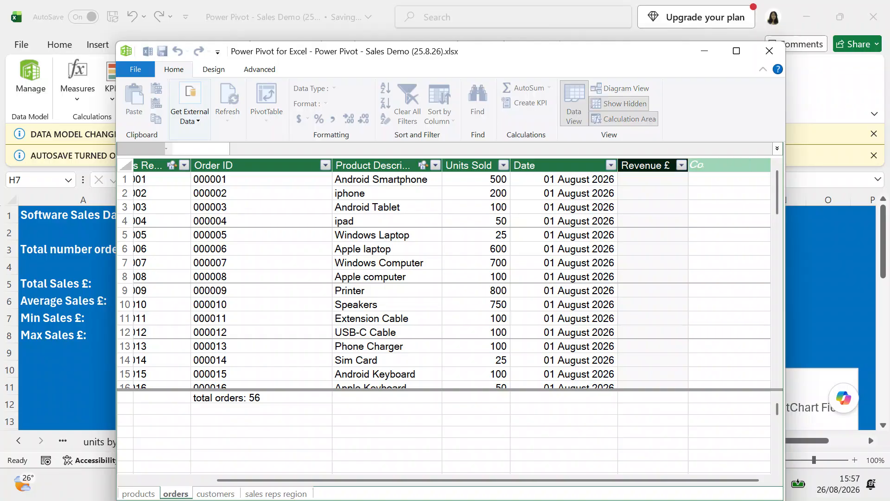
{"action": "type", "text": "st £"}
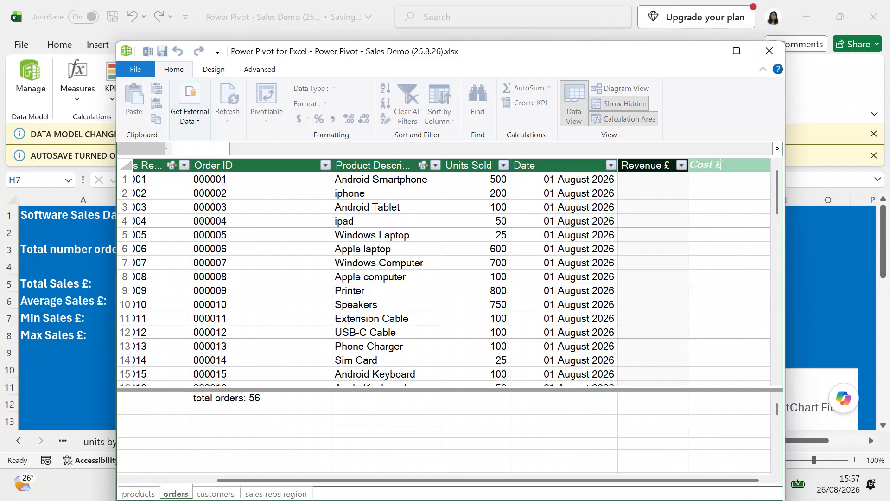
{"action": "key", "text": "Return"}
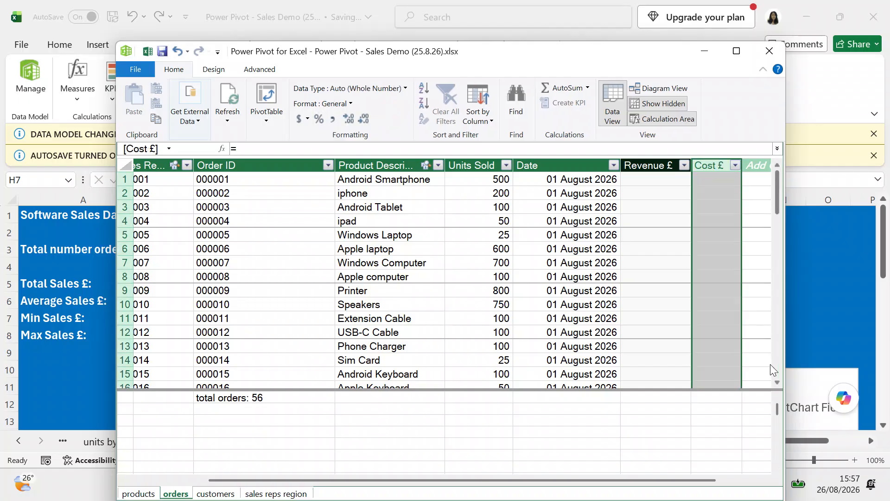
Add a new column named "Profit £" after the Cost £ column.
{"action": "left_click_drag", "start_coordinate": [714, 480], "coordinate": [765, 464]}
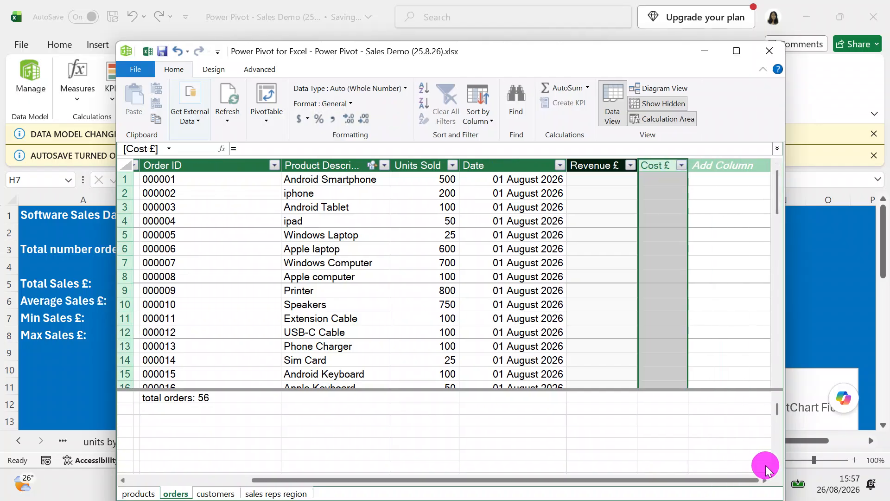
{"action": "double_click", "coordinate": [710, 164]}
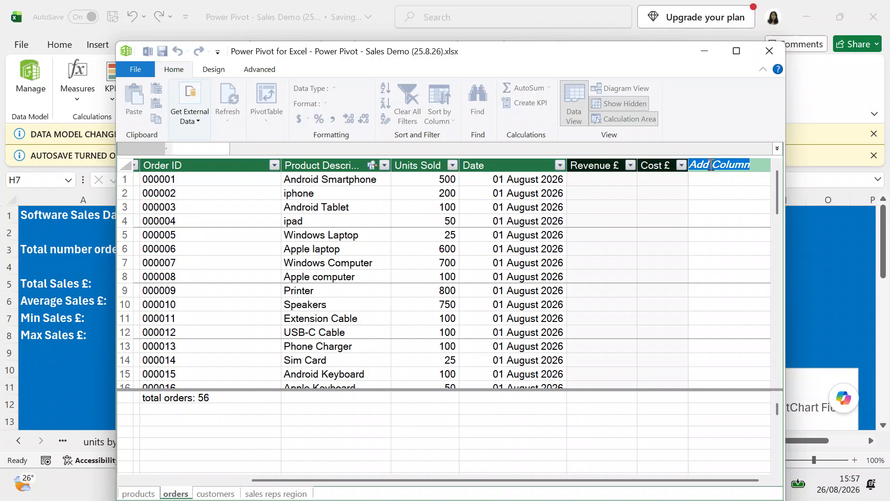
{"action": "type", "text": "Gross"}
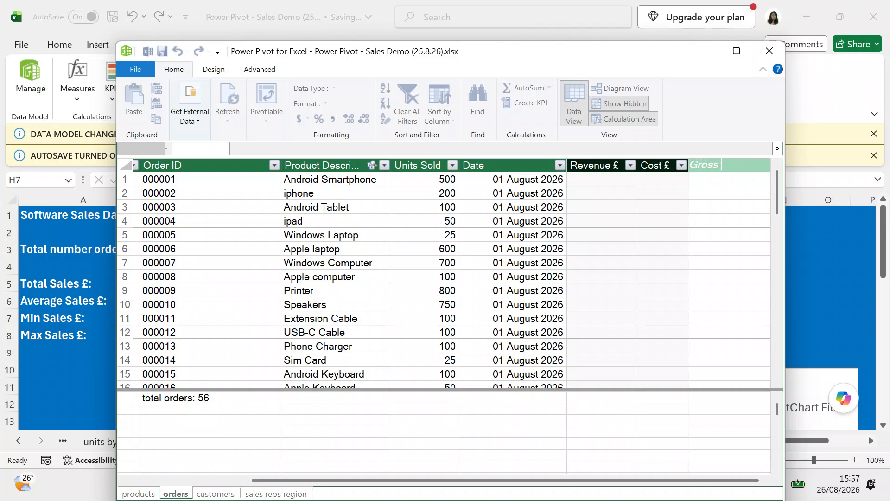
{"action": "key", "text": "BackSpace"}
{"action": "key", "text": "BackSpace"}
{"action": "key", "text": "BackSpace"}
{"action": "key", "text": "BackSpace"}
{"action": "key", "text": "BackSpace"}
{"action": "type", "text": "Profu"}
{"action": "key", "text": "BackSpace"}
{"action": "type", "text": "it £"}
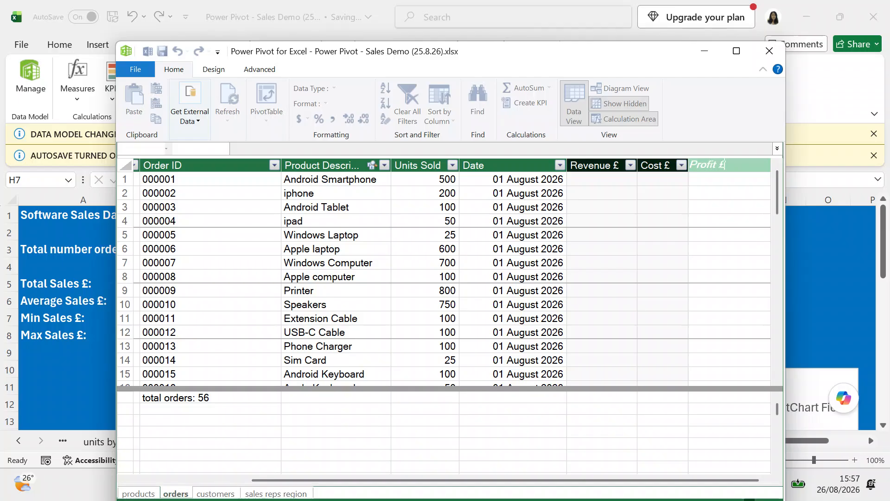
{"action": "key", "text": "Return"}
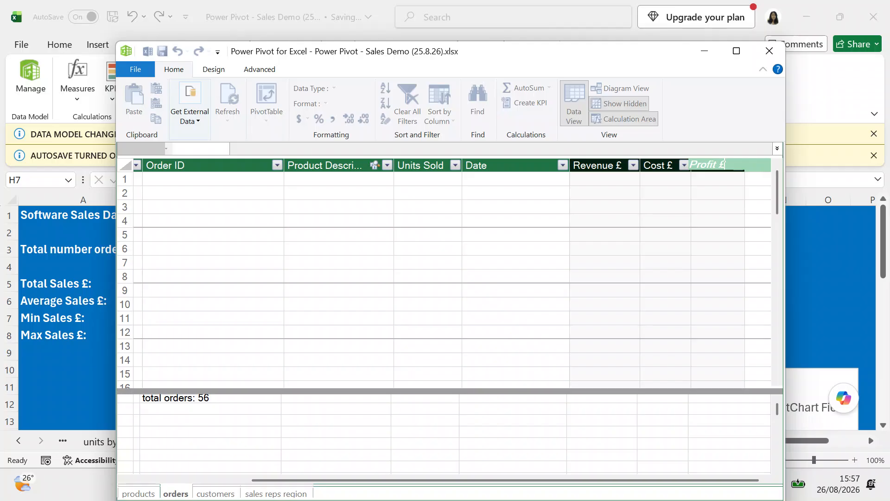
{"action": "left_click", "coordinate": [711, 165]}
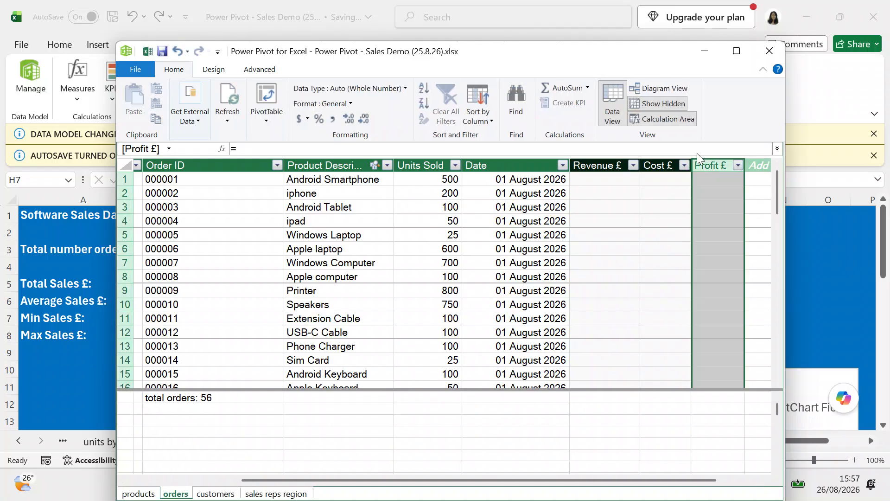
Fill the Revenue £ column with the formula =orders[Units Sold]*RELATED(products[Revenue per Unit £]).
{"action": "left_click", "coordinate": [575, 177]}
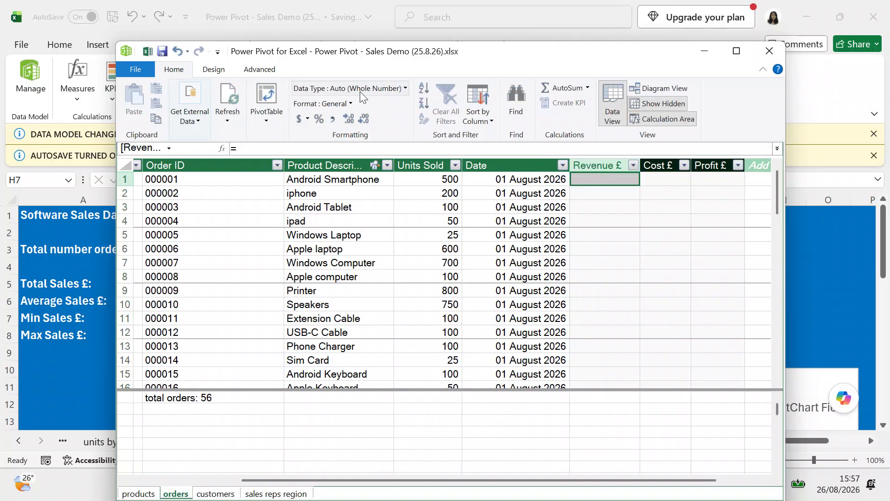
{"action": "left_click", "coordinate": [305, 149]}
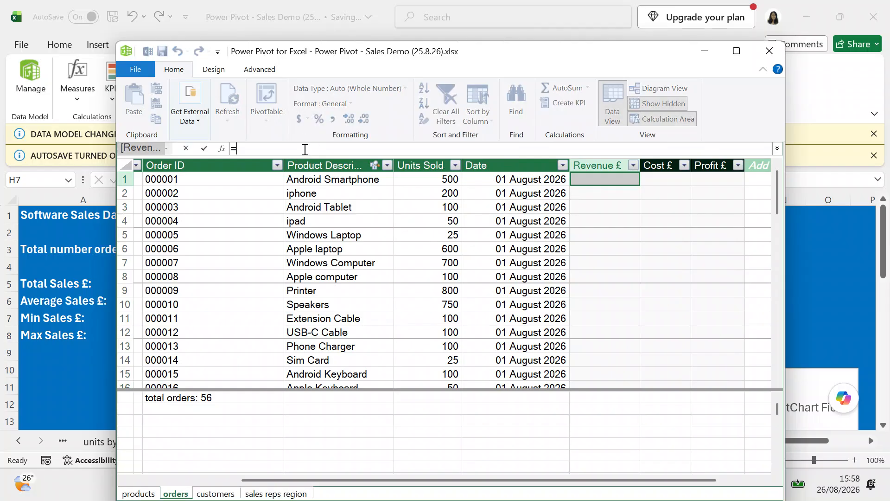
{"action": "left_click", "coordinate": [407, 163]}
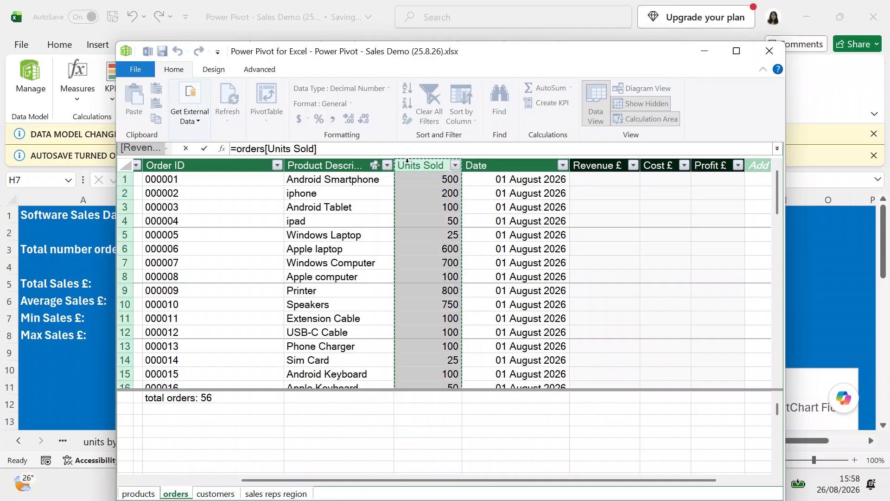
{"action": "type", "text": "*re"}
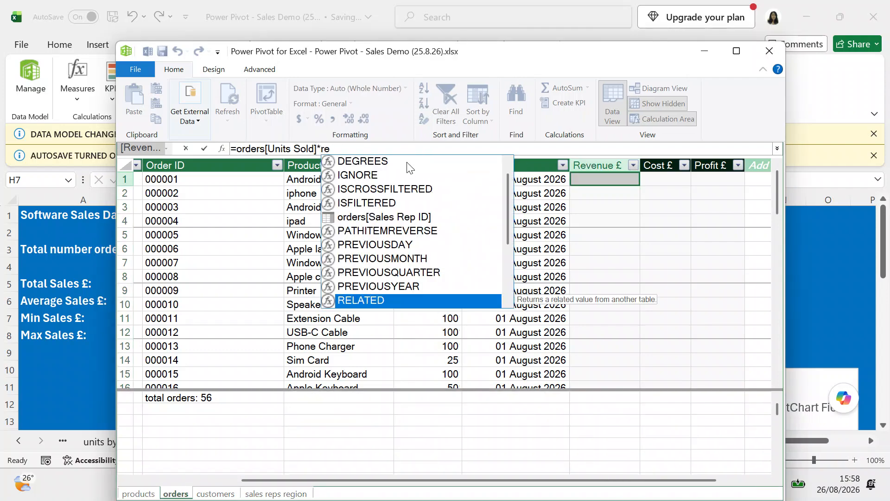
{"action": "type", "text": "l"}
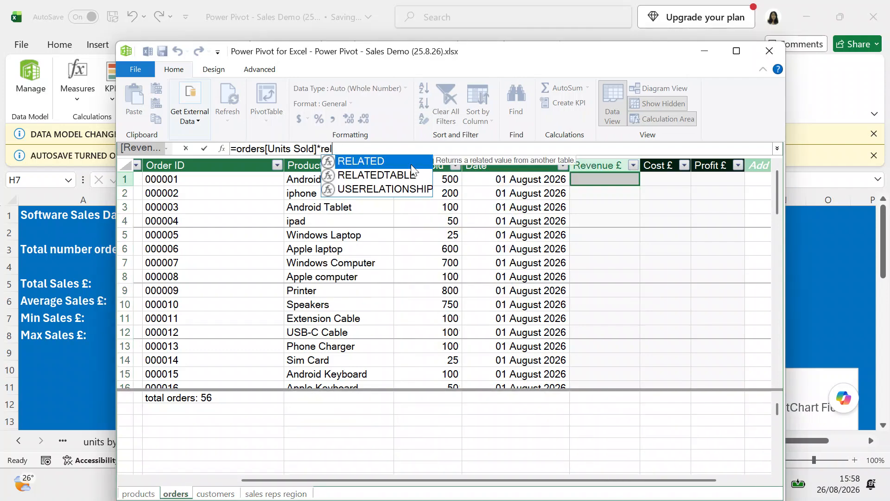
{"action": "double_click", "coordinate": [411, 165]}
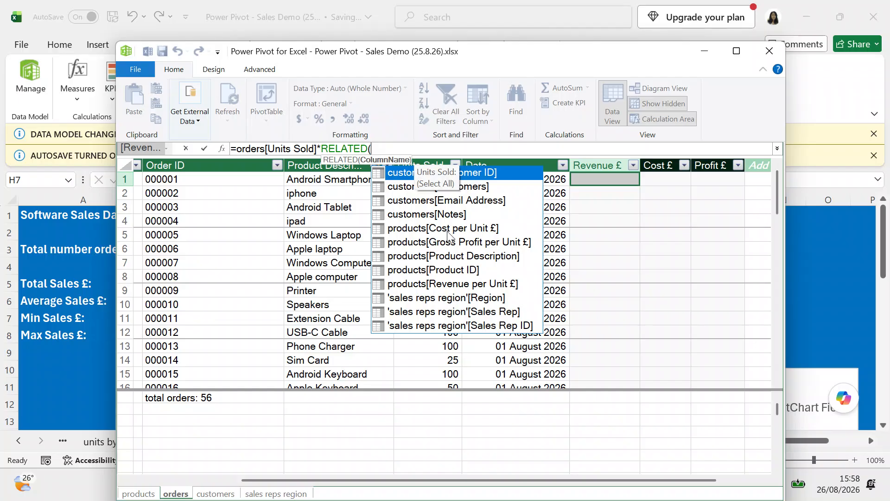
{"action": "double_click", "coordinate": [443, 283]}
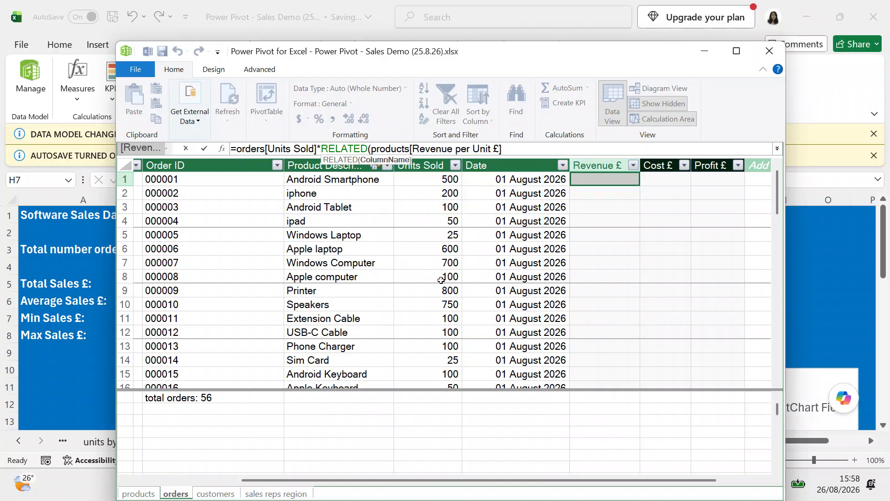
{"action": "type", "text": ")"}
{"action": "key", "text": "Return"}
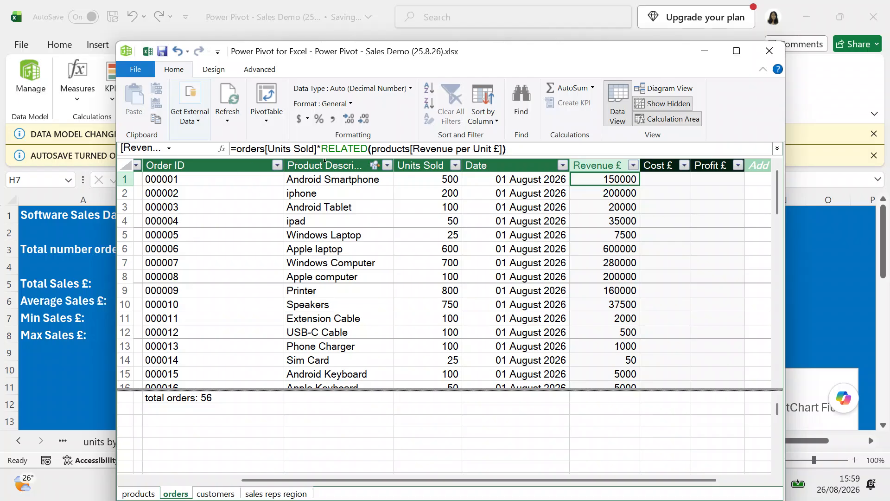
Set the Revenue £ column's data type to Currency and its format to Decimal Number.
{"action": "left_click", "coordinate": [410, 91]}
{"action": "left_click", "coordinate": [332, 190]}
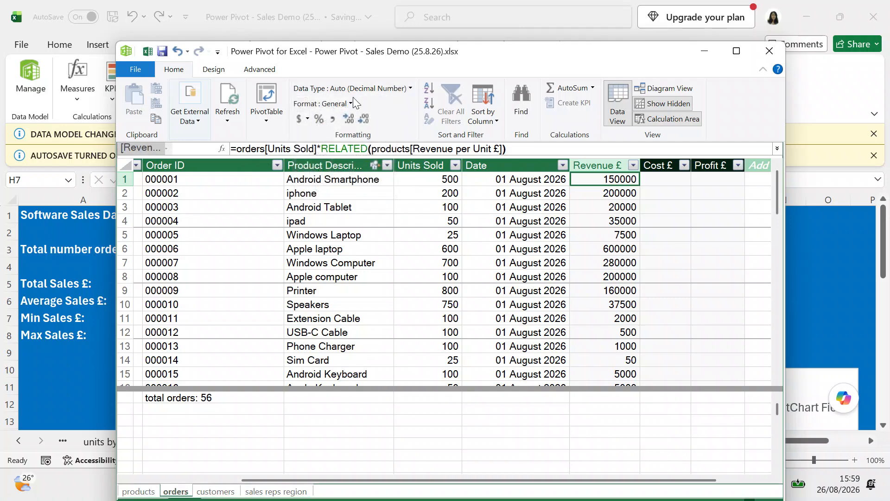
{"action": "left_click", "coordinate": [354, 104]}
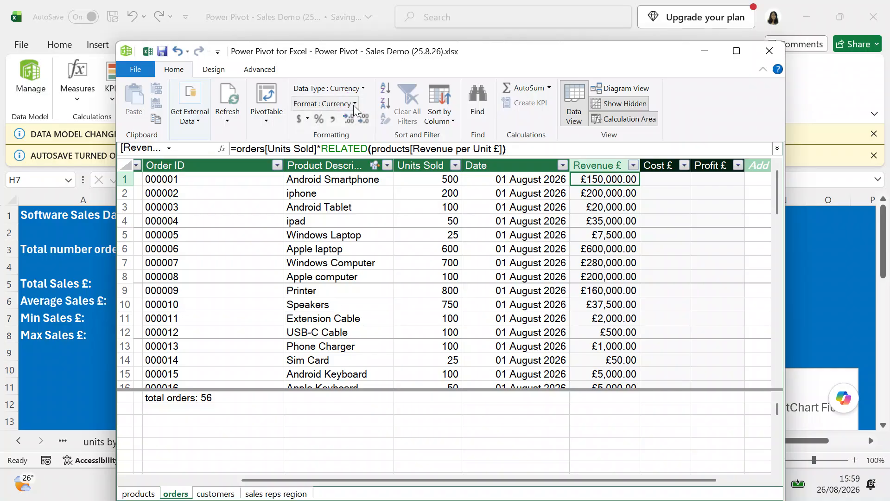
{"action": "left_click", "coordinate": [354, 103]}
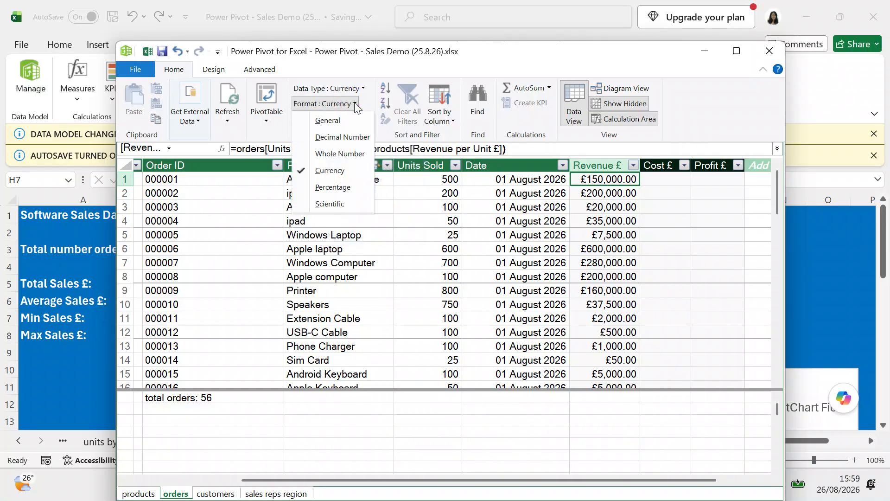
{"action": "left_click", "coordinate": [335, 135]}
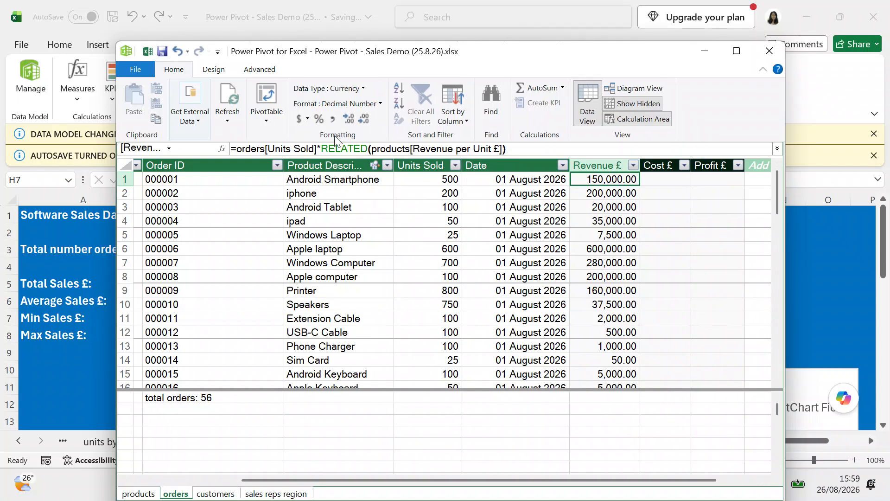
Fill the Cost £ column with the formula =orders[Units Sold]*RELATED(products[Cost per Unit £]).
{"action": "left_click", "coordinate": [661, 181]}
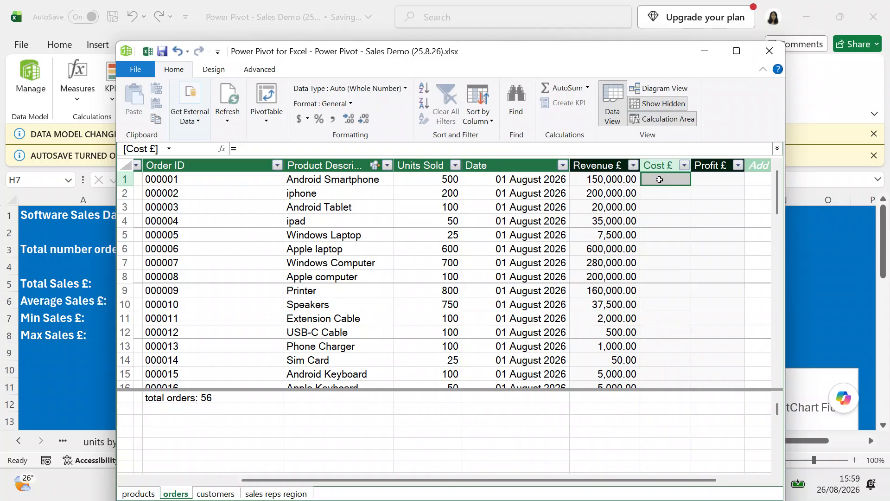
{"action": "left_click", "coordinate": [661, 180]}
{"action": "left_click", "coordinate": [348, 146]}
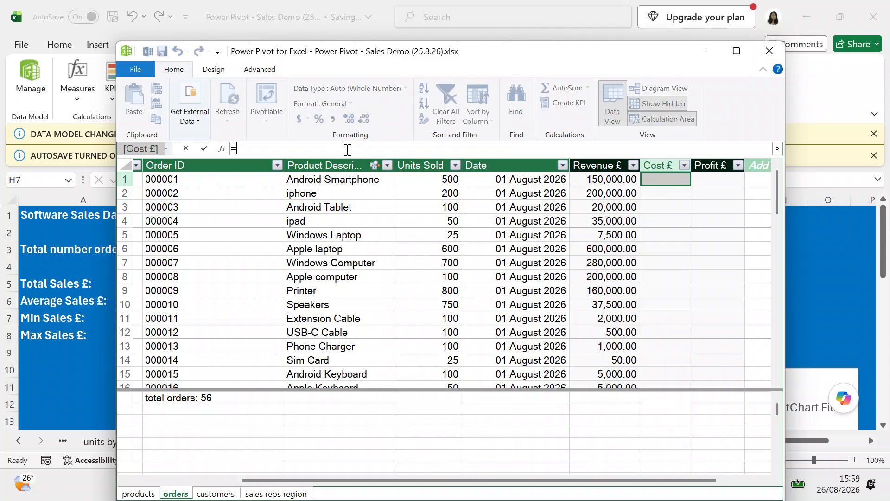
{"action": "left_click", "coordinate": [406, 166]}
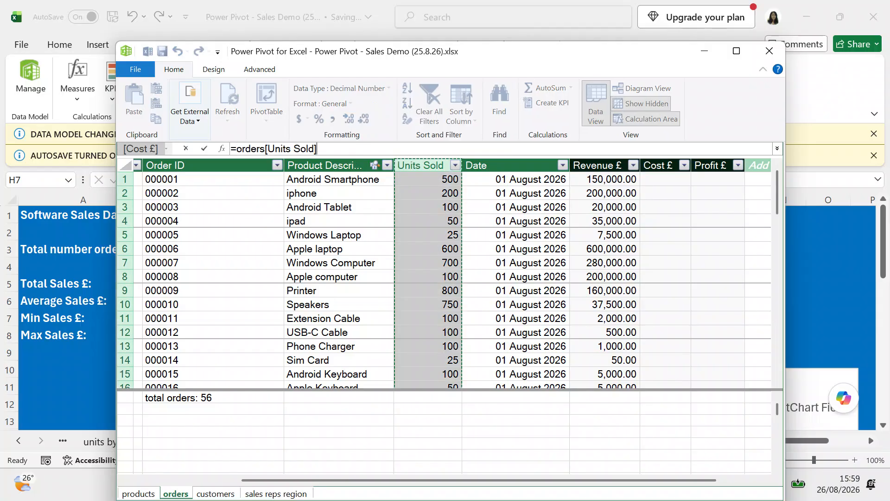
{"action": "type", "text": "*rela"}
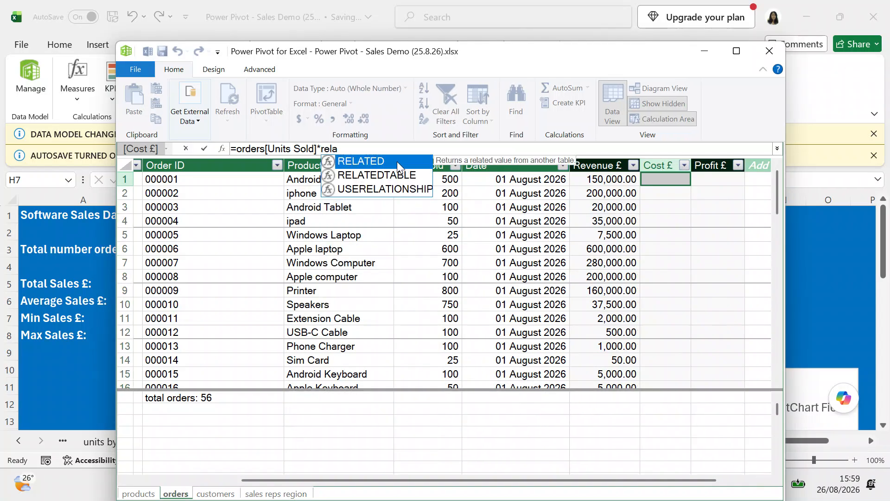
{"action": "double_click", "coordinate": [397, 160]}
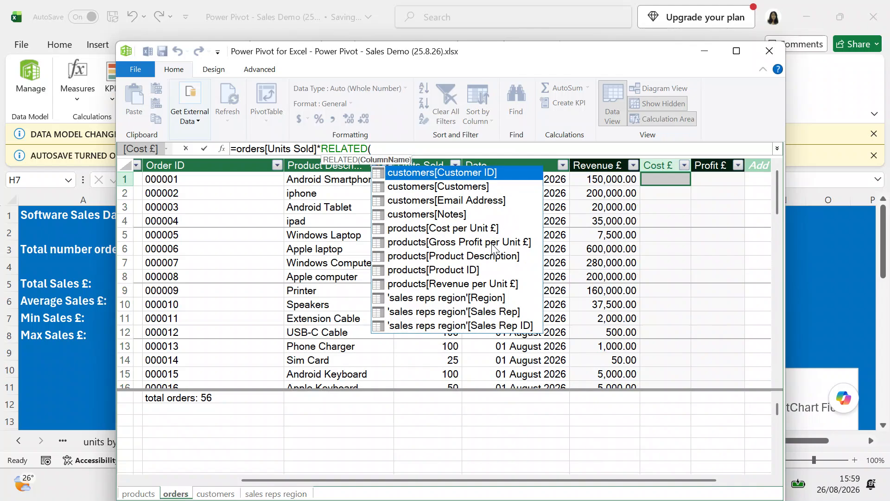
{"action": "left_click", "coordinate": [470, 228]}
{"action": "double_click", "coordinate": [469, 228]}
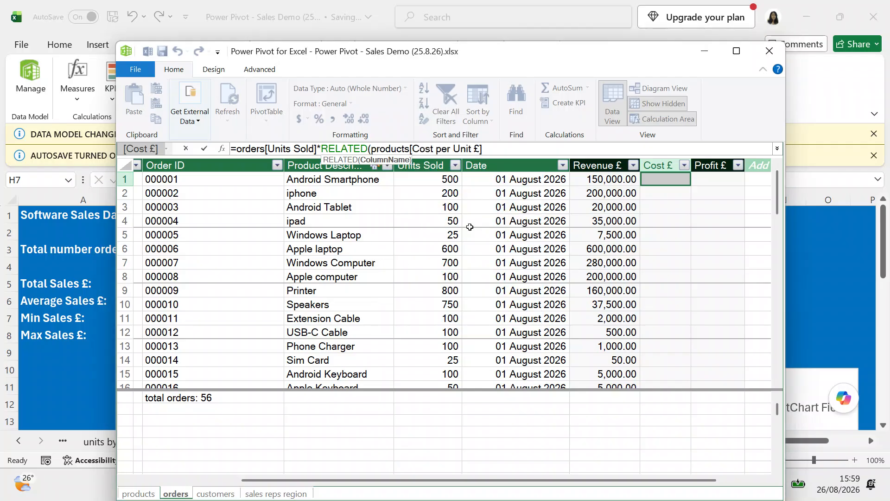
{"action": "type", "text": ")"}
{"action": "key", "text": "Return"}
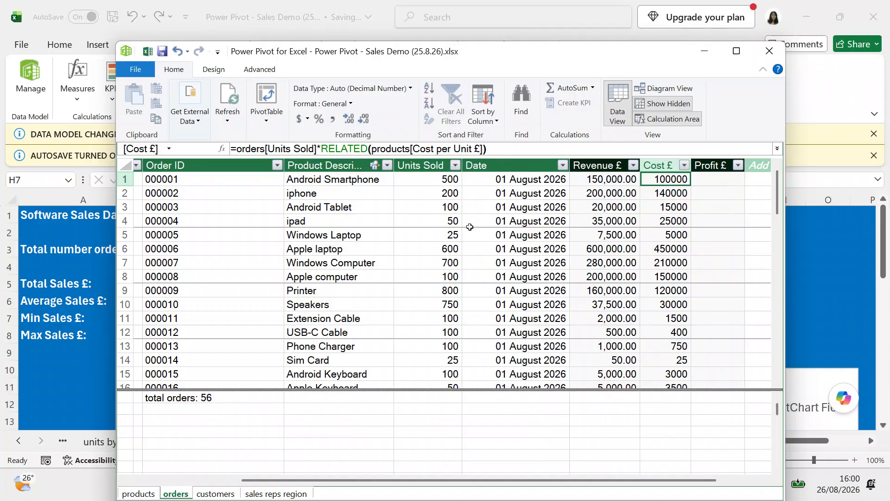
Set the Cost £ column's data type to Currency and format to Decimal Number, and widen it to fit its values.
{"action": "left_click", "coordinate": [410, 88]}
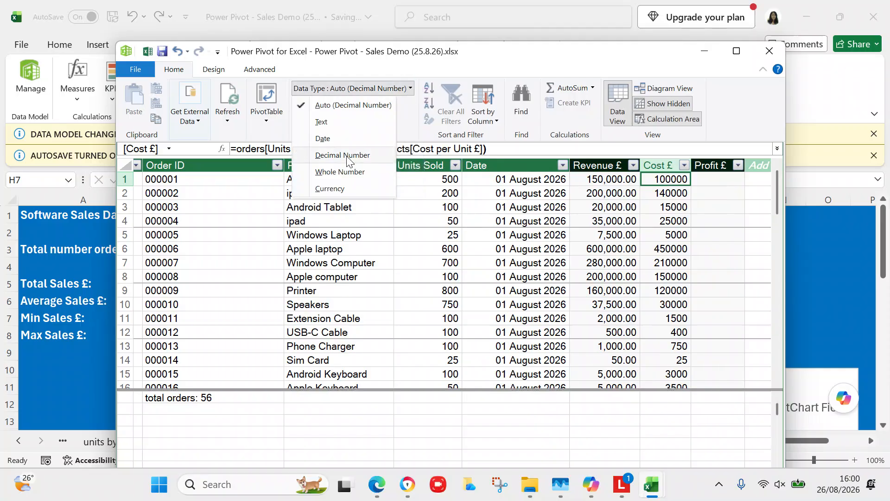
{"action": "left_click", "coordinate": [335, 189]}
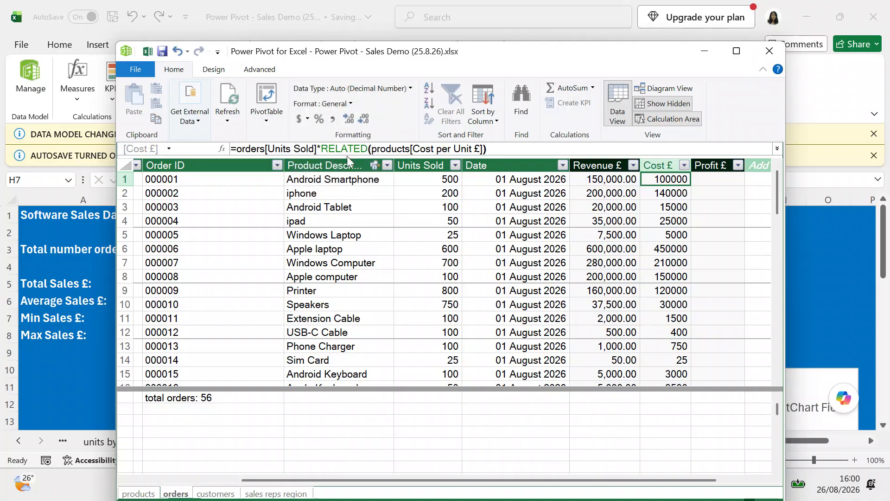
{"action": "left_click", "coordinate": [355, 103]}
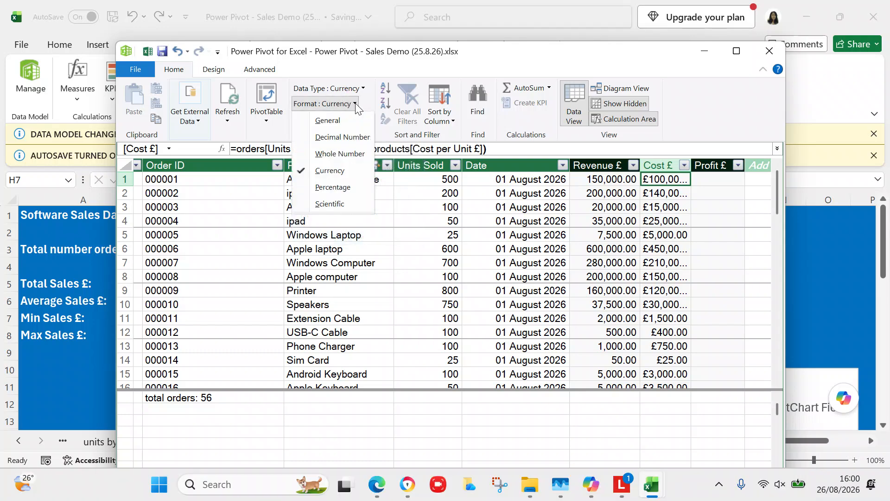
{"action": "left_click", "coordinate": [332, 137]}
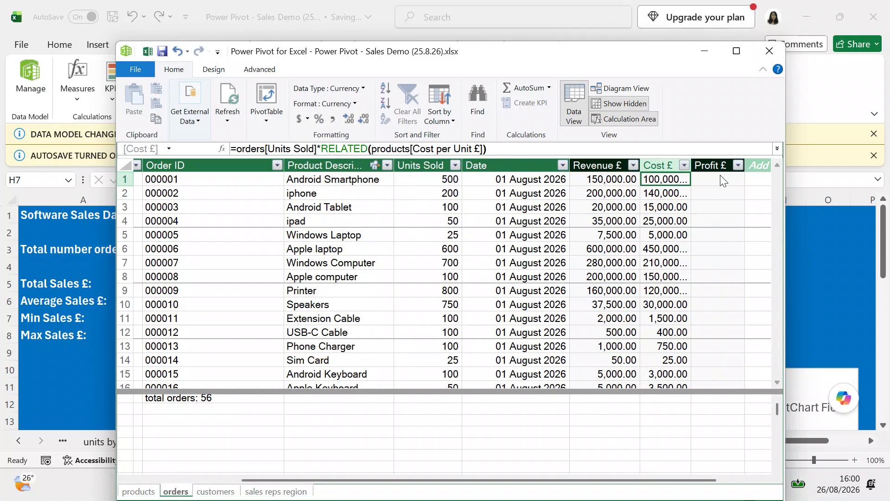
{"action": "left_click_drag", "start_coordinate": [691, 165], "coordinate": [717, 167]}
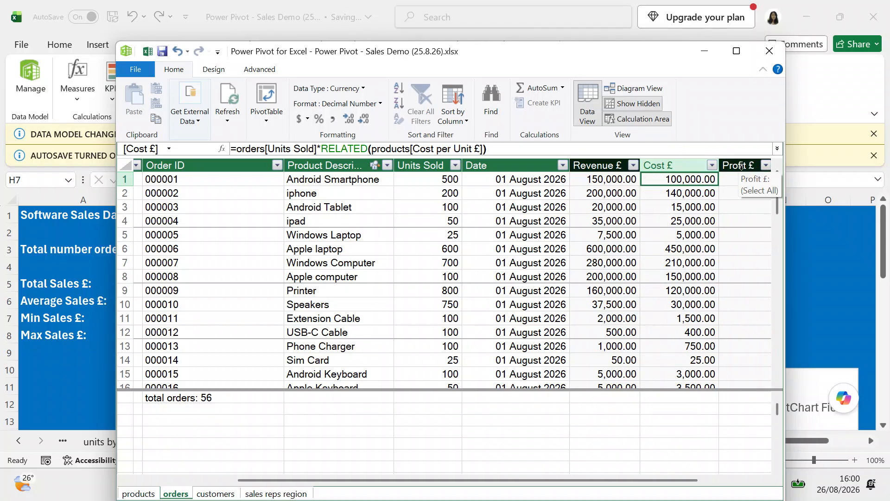
{"action": "left_click", "coordinate": [731, 179]}
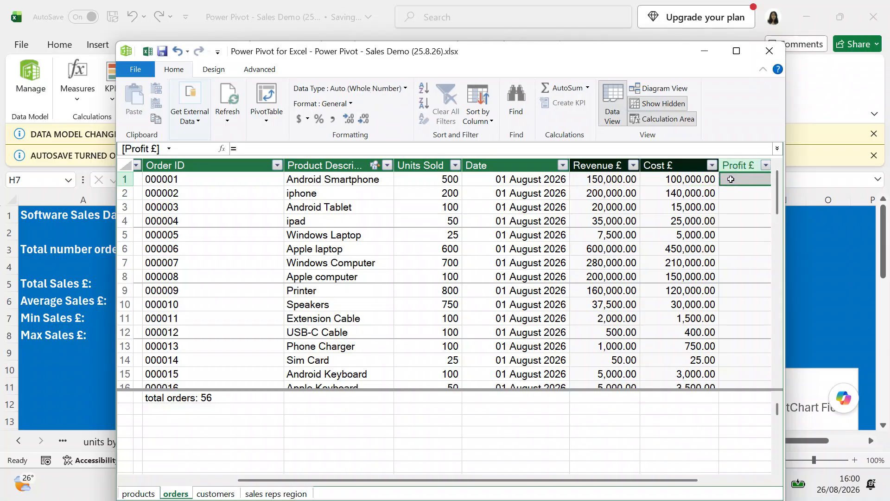
{"action": "type", "text": "="}
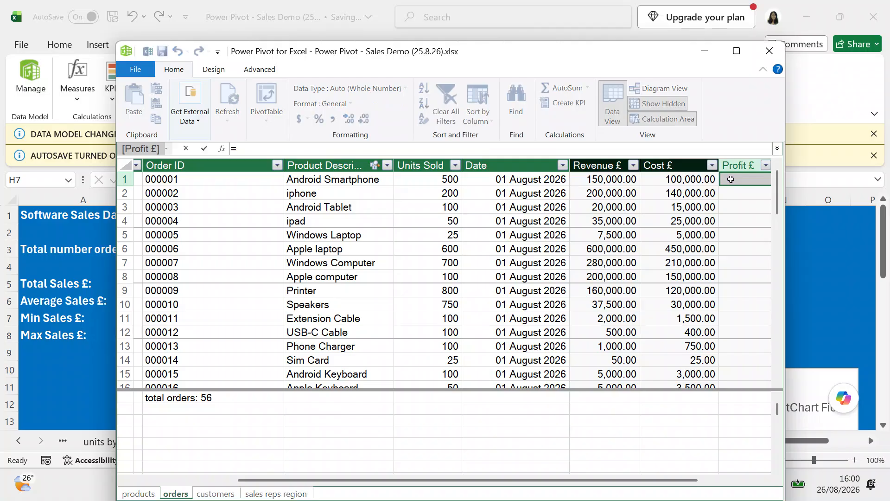
{"action": "left_click", "coordinate": [615, 165]}
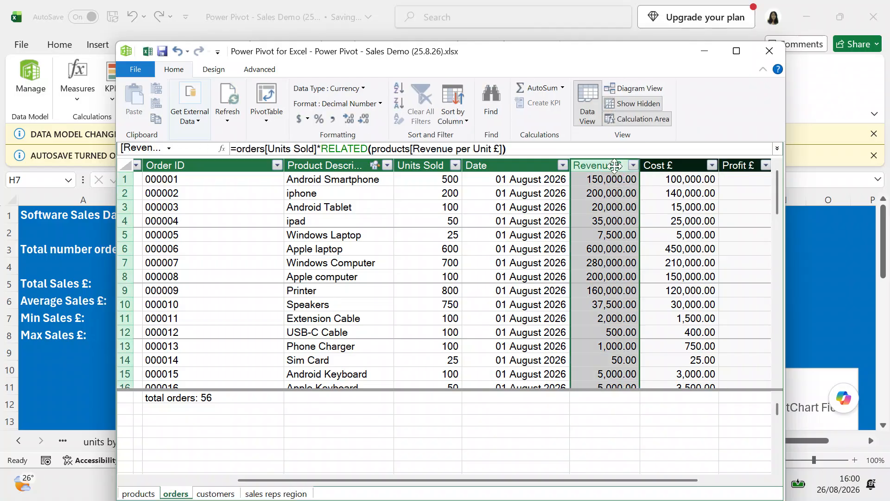
{"action": "left_click", "coordinate": [592, 149]}
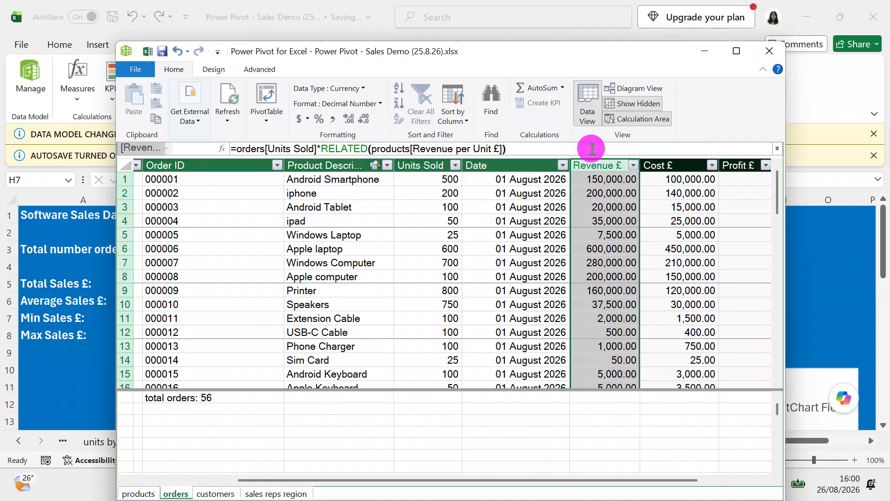
{"action": "key", "text": "BackSpace"}
{"action": "key", "text": "BackSpace"}
{"action": "key", "text": "BackSpace"}
{"action": "key", "text": "BackSpace"}
{"action": "key", "text": "BackSpace"}
{"action": "key", "text": "BackSpace"}
{"action": "key", "text": "BackSpace"}
{"action": "key", "text": "BackSpace"}
{"action": "key", "text": "BackSpace"}
{"action": "key", "text": "BackSpace"}
{"action": "key", "text": "BackSpace"}
{"action": "key", "text": "BackSpace"}
{"action": "key", "text": "BackSpace"}
{"action": "key", "text": "BackSpace"}
{"action": "key", "text": "BackSpace"}
{"action": "key", "text": "BackSpace"}
{"action": "key", "text": "BackSpace"}
{"action": "key", "text": "BackSpace"}
{"action": "key", "text": "BackSpace"}
{"action": "key", "text": "BackSpace"}
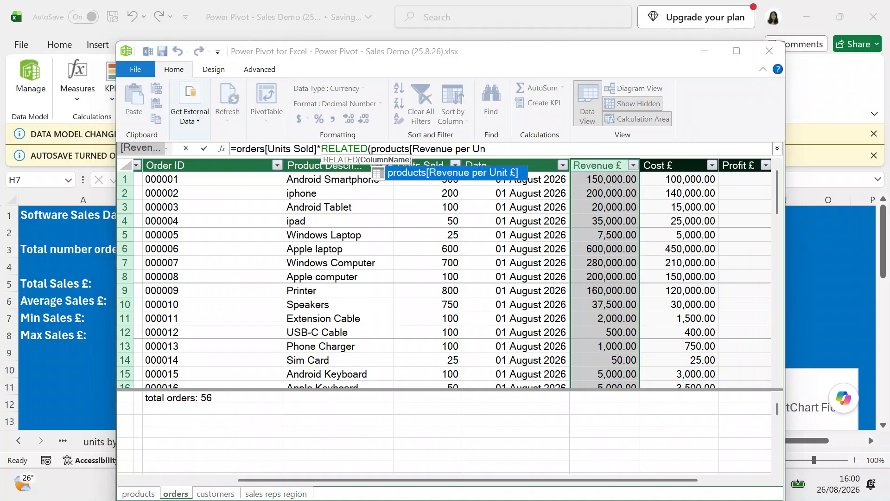
{"action": "key", "text": "BackSpace"}
{"action": "key", "text": "BackSpace"}
{"action": "key", "text": "BackSpace"}
{"action": "key", "text": "BackSpace"}
{"action": "key", "text": "BackSpace"}
{"action": "key", "text": "BackSpace"}
{"action": "key", "text": "BackSpace"}
{"action": "key", "text": "BackSpace"}
{"action": "key", "text": "BackSpace"}
{"action": "key", "text": "BackSpace"}
{"action": "key", "text": "BackSpace"}
{"action": "key", "text": "BackSpace"}
{"action": "key", "text": "BackSpace"}
{"action": "key", "text": "BackSpace"}
{"action": "key", "text": "BackSpace"}
{"action": "key", "text": "BackSpace"}
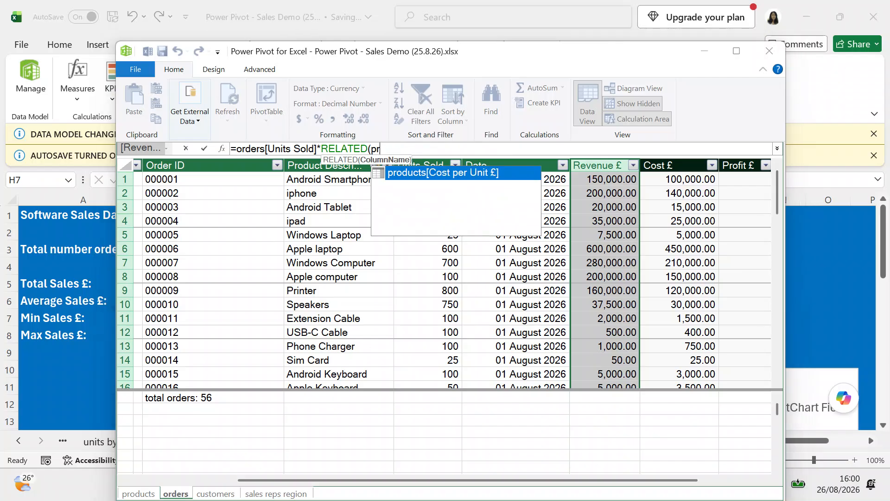
{"action": "key", "text": "BackSpace"}
{"action": "key", "text": "BackSpace"}
{"action": "key", "text": "BackSpace"}
{"action": "key", "text": "BackSpace"}
{"action": "key", "text": "BackSpace"}
{"action": "key", "text": "BackSpace"}
{"action": "key", "text": "BackSpace"}
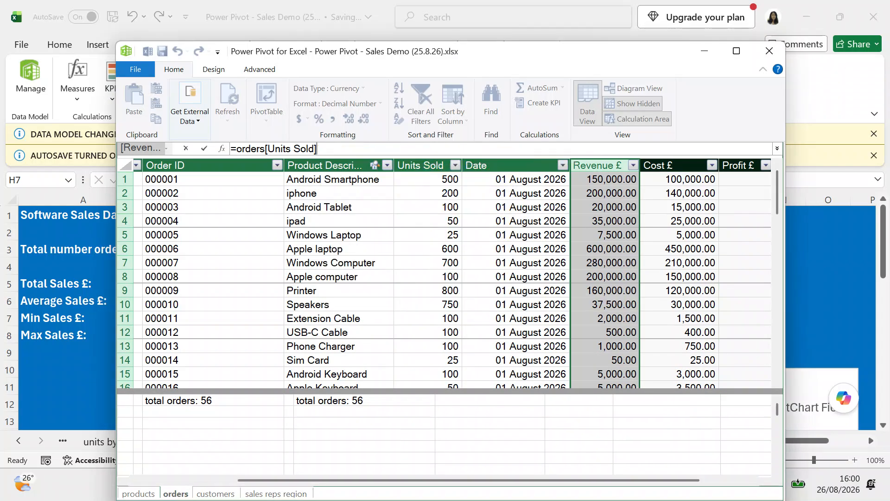
{"action": "key", "text": "BackSpace"}
{"action": "key", "text": "BackSpace"}
{"action": "key", "text": "BackSpace"}
{"action": "key", "text": "BackSpace"}
{"action": "key", "text": "BackSpace"}
{"action": "key", "text": "BackSpace"}
{"action": "key", "text": "BackSpace"}
{"action": "key", "text": "BackSpace"}
{"action": "key", "text": "BackSpace"}
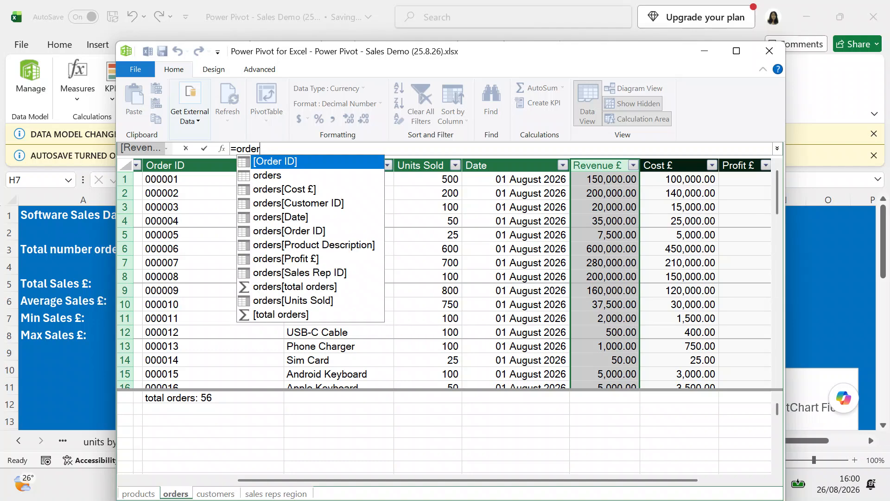
{"action": "key", "text": "BackSpace"}
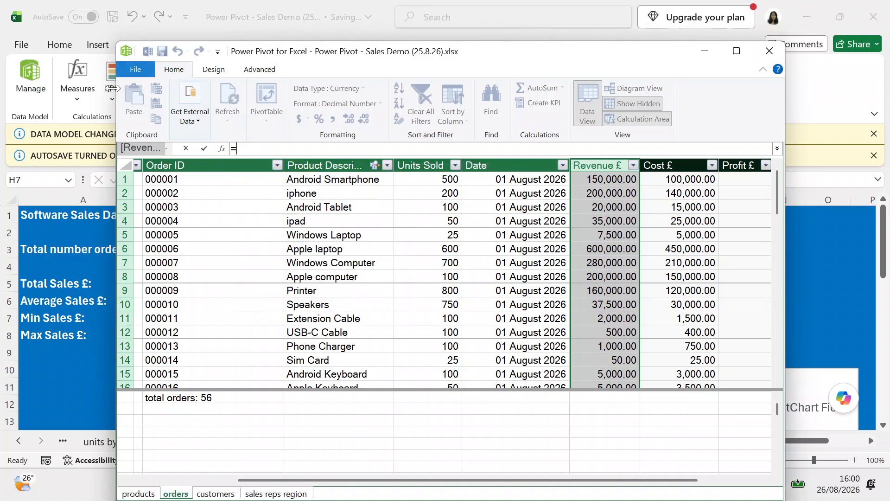
{"action": "left_click", "coordinate": [126, 71]}
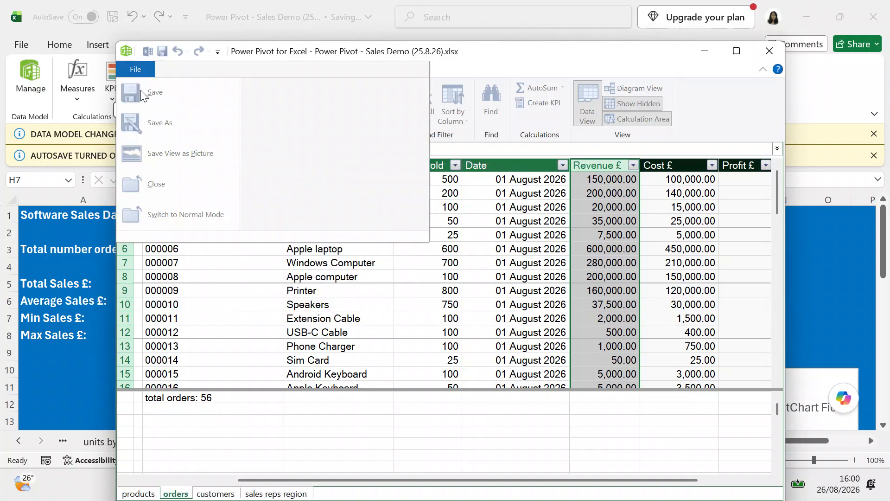
{"action": "left_click", "coordinate": [464, 213]}
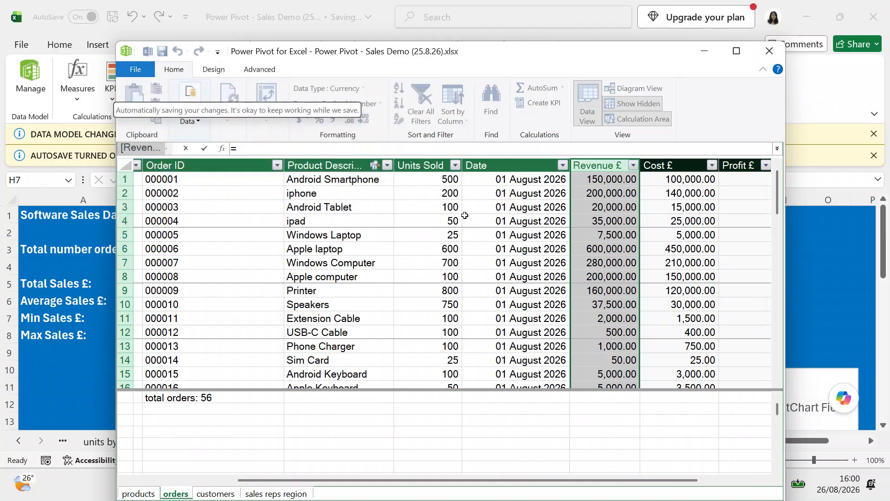
{"action": "left_click", "coordinate": [138, 69]}
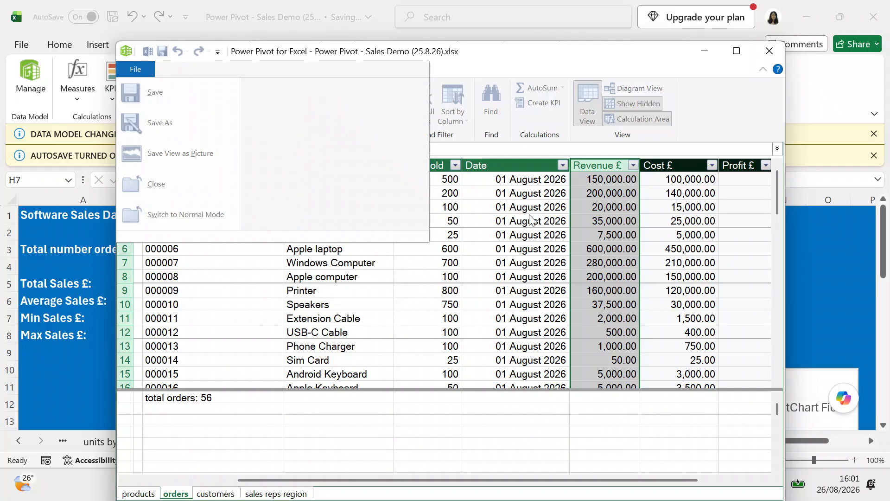
{"action": "left_click", "coordinate": [651, 228]}
{"action": "left_click", "coordinate": [650, 227]}
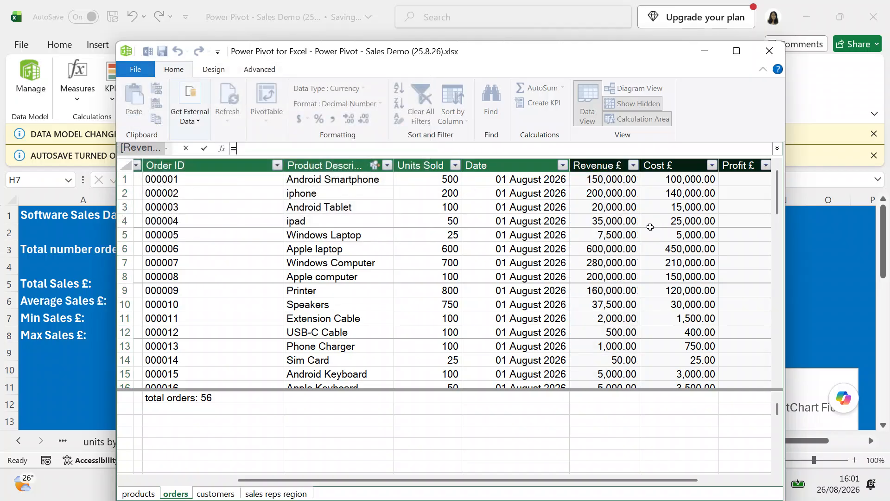
{"action": "key", "text": "Escape"}
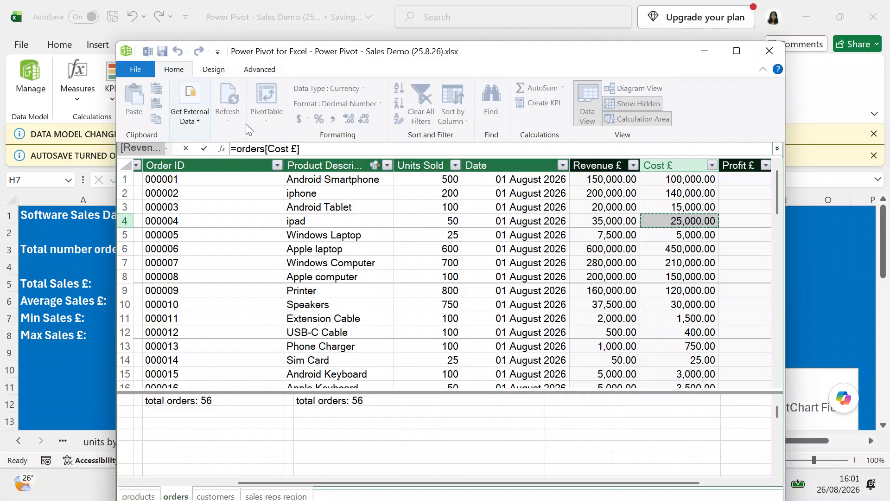
Save the workbook with its current data model.
{"action": "left_click", "coordinate": [136, 68]}
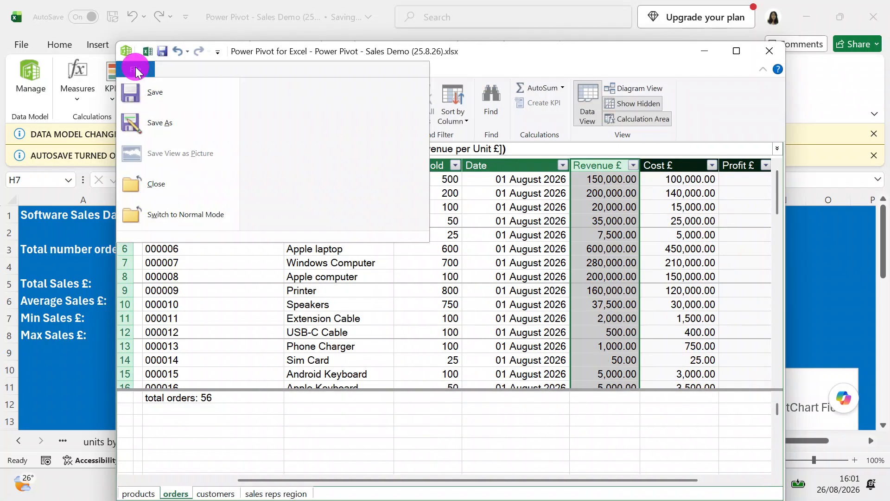
{"action": "left_click", "coordinate": [149, 90]}
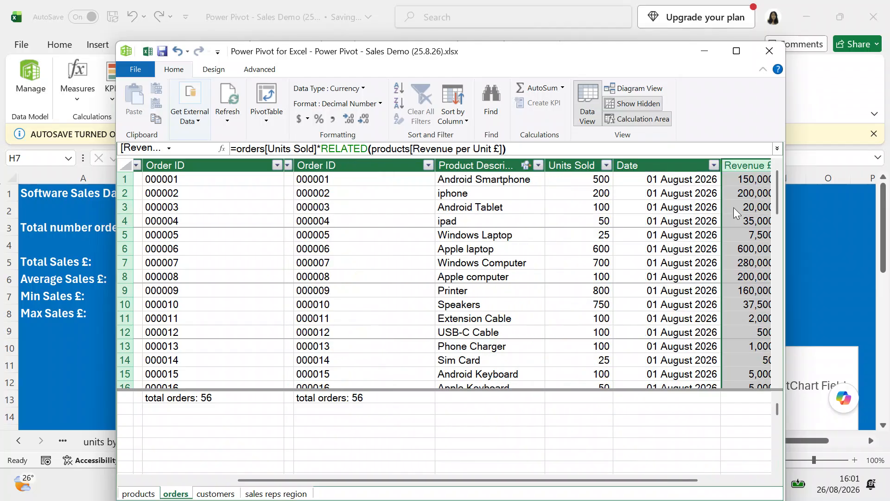
{"action": "left_click", "coordinate": [730, 179]}
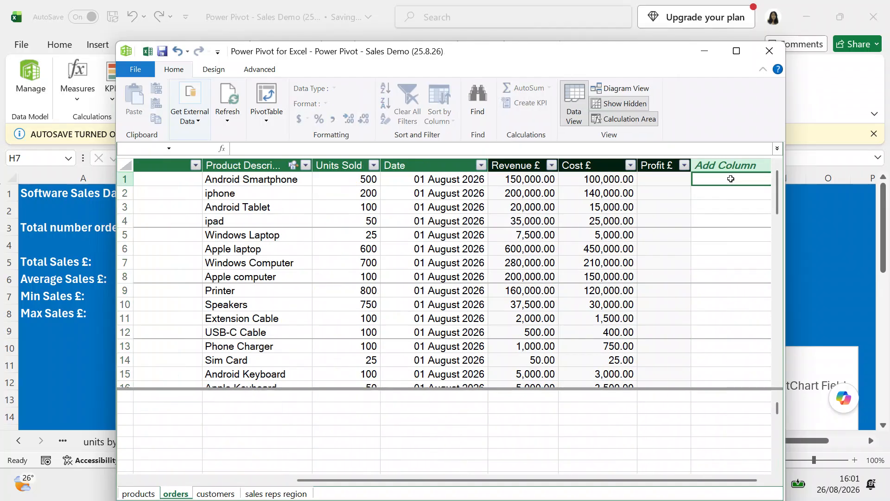
{"action": "left_click", "coordinate": [673, 176]}
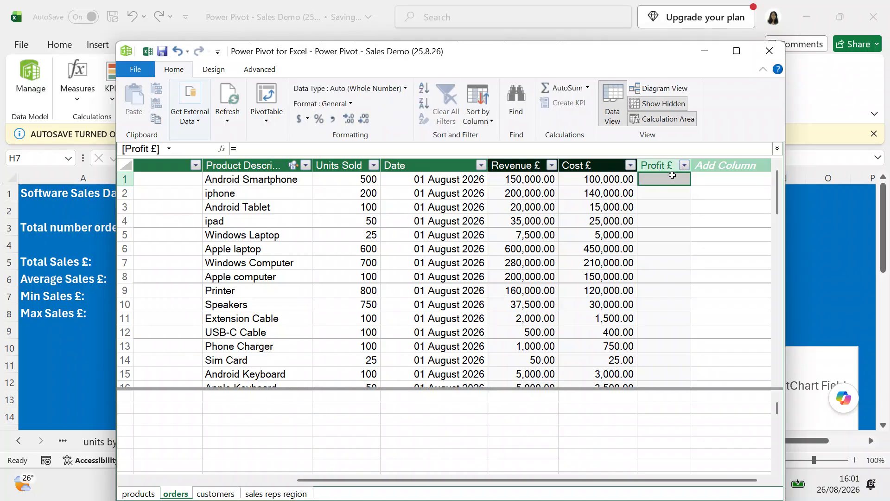
{"action": "type", "text": "="}
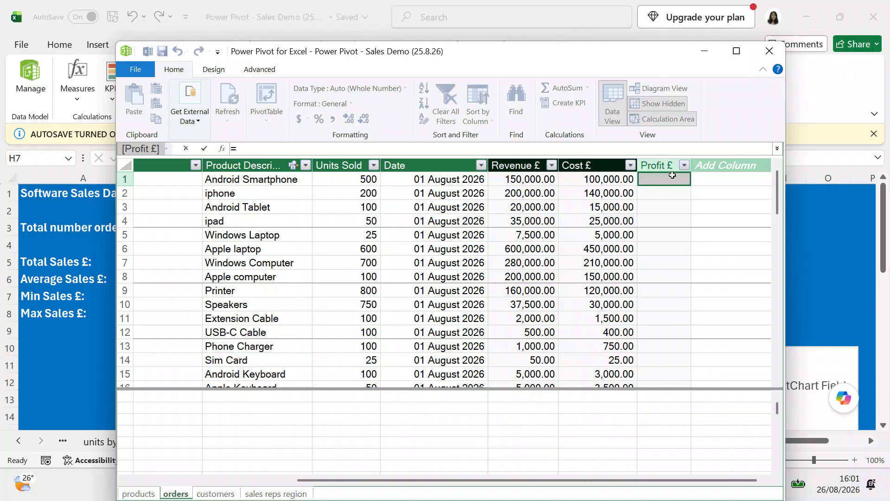
{"action": "left_click", "coordinate": [506, 166]}
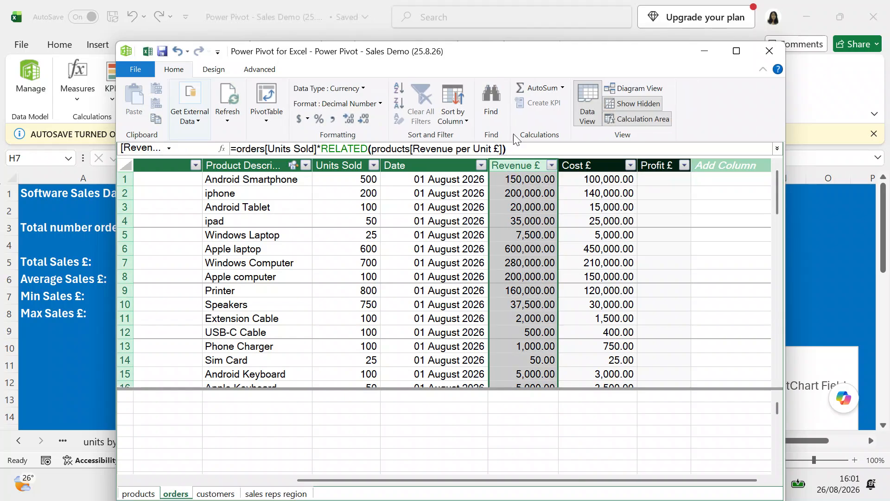
{"action": "left_click", "coordinate": [524, 148]}
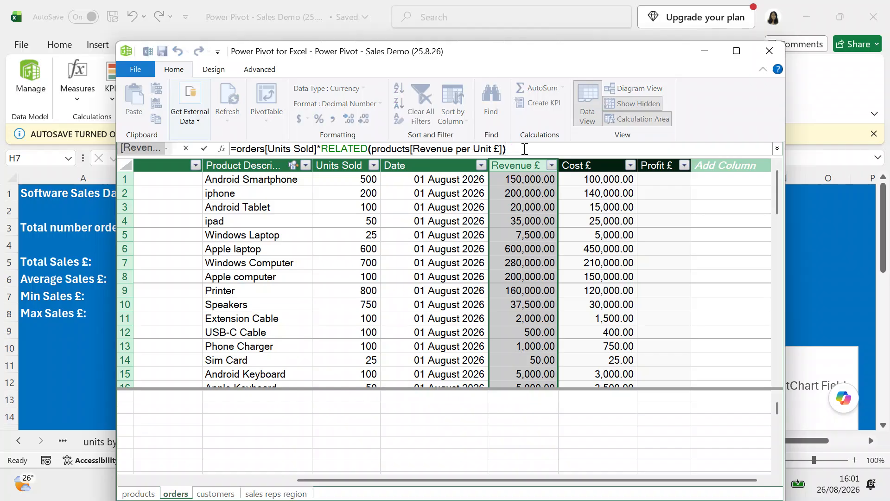
{"action": "type", "text": "-"}
{"action": "left_click", "coordinate": [575, 167]}
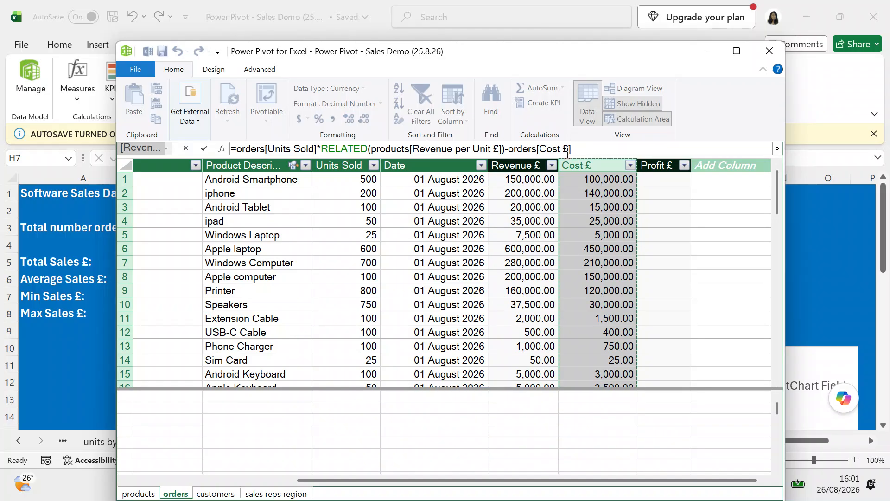
{"action": "left_click", "coordinate": [594, 149]}
{"action": "key", "text": "BackSpace"}
{"action": "key", "text": "BackSpace"}
{"action": "key", "text": "BackSpace"}
{"action": "key", "text": "BackSpace"}
{"action": "key", "text": "BackSpace"}
{"action": "key", "text": "BackSpace"}
{"action": "key", "text": "BackSpace"}
{"action": "key", "text": "BackSpace"}
{"action": "key", "text": "BackSpace"}
{"action": "key", "text": "BackSpace"}
{"action": "key", "text": "BackSpace"}
{"action": "key", "text": "BackSpace"}
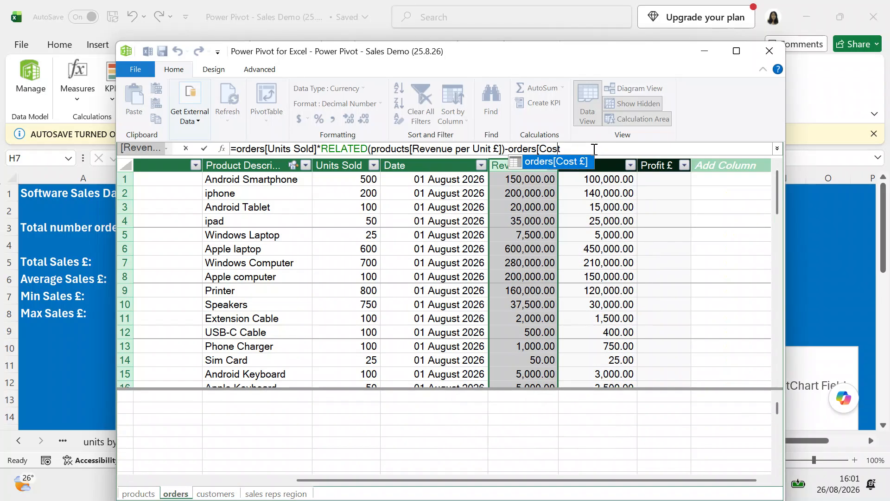
{"action": "key", "text": "BackSpace"}
{"action": "key", "text": "BackSpace"}
{"action": "key", "text": "BackSpace"}
{"action": "key", "text": "BackSpace"}
{"action": "key", "text": "BackSpace"}
{"action": "key", "text": "BackSpace"}
{"action": "key", "text": "BackSpace"}
{"action": "key", "text": "BackSpace"}
{"action": "key", "text": "BackSpace"}
{"action": "key", "text": "BackSpace"}
{"action": "key", "text": "BackSpace"}
{"action": "key", "text": "BackSpace"}
{"action": "key", "text": "BackSpace"}
{"action": "key", "text": "BackSpace"}
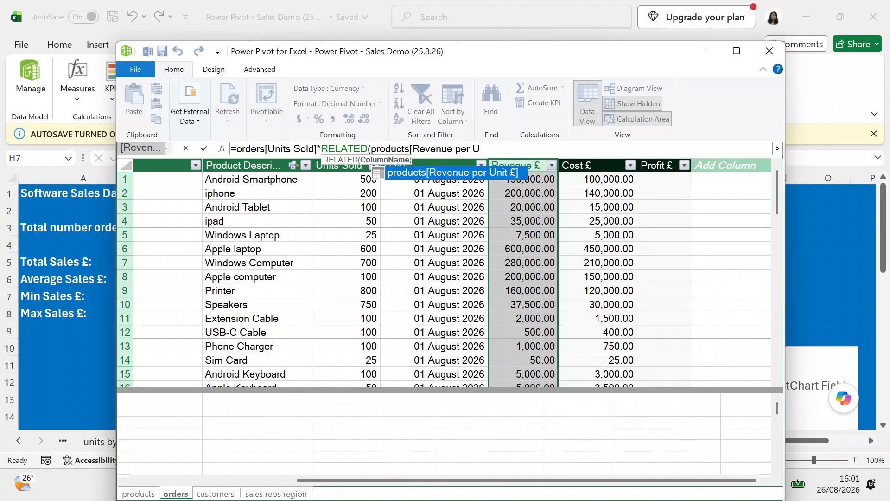
{"action": "key", "text": "BackSpace"}
{"action": "key", "text": "BackSpace"}
{"action": "key", "text": "BackSpace"}
{"action": "key", "text": "BackSpace"}
{"action": "key", "text": "BackSpace"}
{"action": "key", "text": "BackSpace"}
{"action": "key", "text": "BackSpace"}
{"action": "key", "text": "BackSpace"}
{"action": "key", "text": "BackSpace"}
{"action": "key", "text": "BackSpace"}
{"action": "key", "text": "BackSpace"}
{"action": "key", "text": "BackSpace"}
{"action": "key", "text": "BackSpace"}
{"action": "key", "text": "BackSpace"}
{"action": "key", "text": "BackSpace"}
{"action": "key", "text": "BackSpace"}
{"action": "key", "text": "BackSpace"}
{"action": "key", "text": "BackSpace"}
{"action": "key", "text": "BackSpace"}
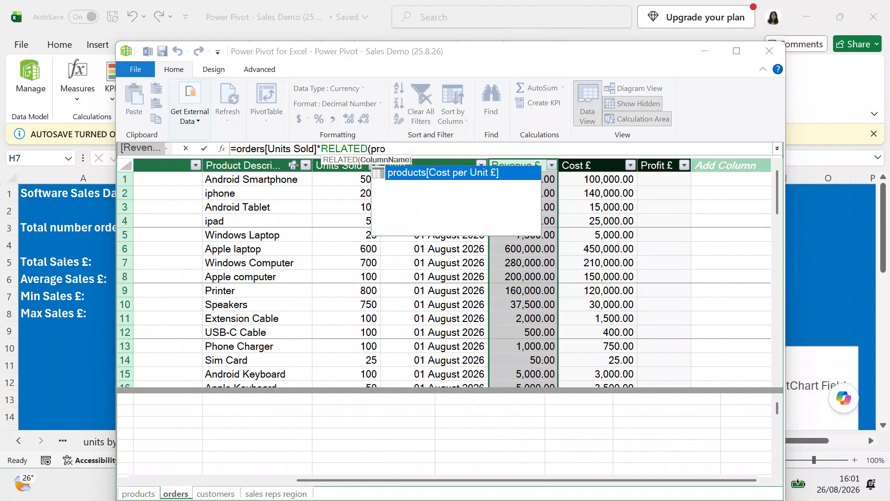
{"action": "key", "text": "BackSpace"}
{"action": "key", "text": "BackSpace"}
{"action": "key", "text": "BackSpace"}
{"action": "key", "text": "BackSpace"}
{"action": "key", "text": "BackSpace"}
{"action": "key", "text": "BackSpace"}
{"action": "key", "text": "BackSpace"}
{"action": "key", "text": "BackSpace"}
{"action": "key", "text": "BackSpace"}
{"action": "key", "text": "BackSpace"}
{"action": "key", "text": "BackSpace"}
{"action": "key", "text": "BackSpace"}
{"action": "key", "text": "BackSpace"}
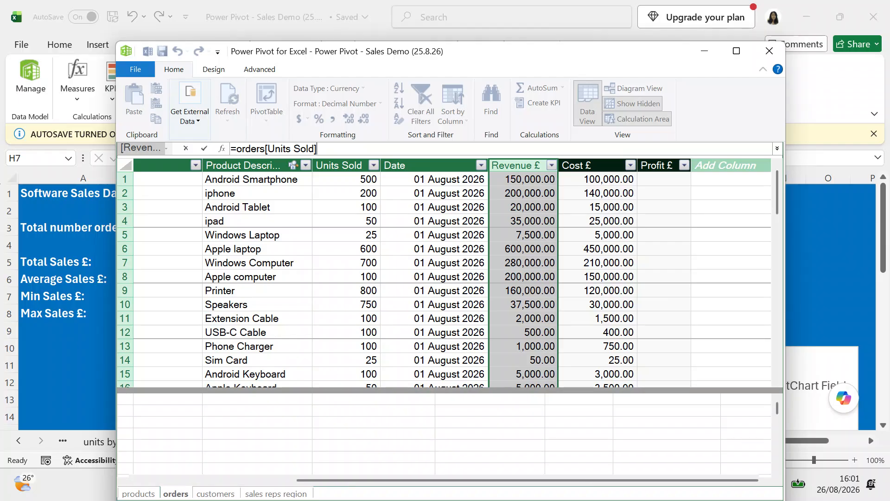
{"action": "key", "text": "BackSpace"}
{"action": "key", "text": "BackSpace"}
{"action": "key", "text": "BackSpace"}
{"action": "key", "text": "BackSpace"}
{"action": "key", "text": "BackSpace"}
{"action": "key", "text": "BackSpace"}
{"action": "key", "text": "BackSpace"}
{"action": "key", "text": "BackSpace"}
{"action": "key", "text": "BackSpace"}
{"action": "key", "text": "BackSpace"}
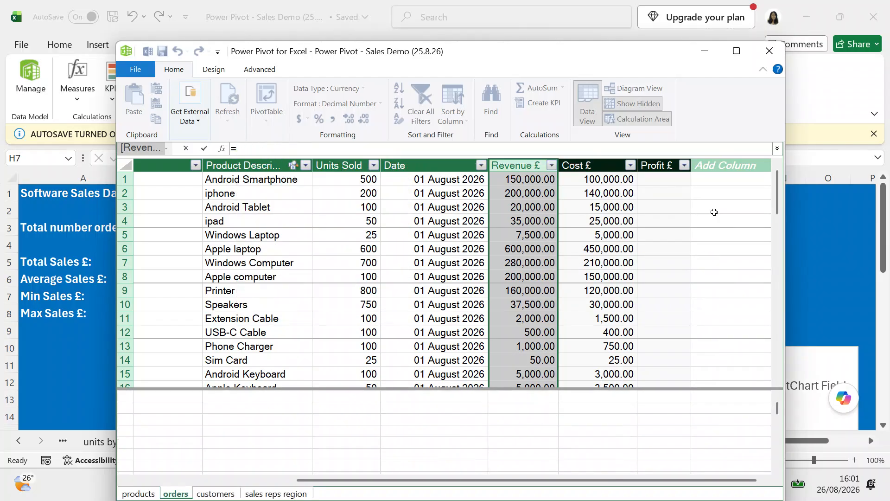
{"action": "left_click", "coordinate": [766, 261]}
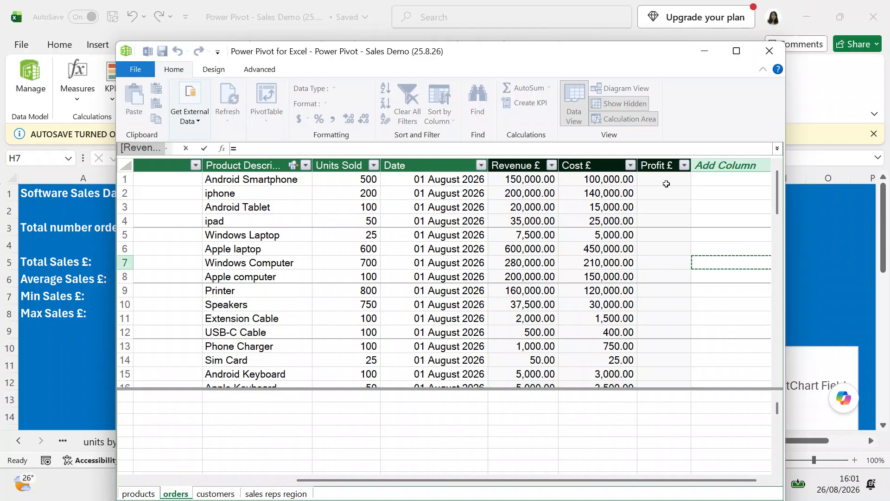
{"action": "key", "text": "Escape"}
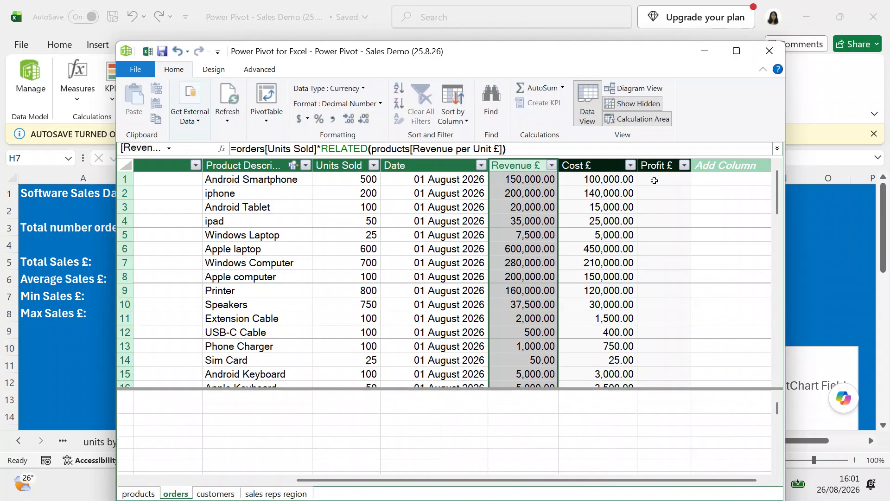
Try to replace the Revenue £ column's formula with =orders[Revenue £])-orders[Cost £].
{"action": "left_click", "coordinate": [654, 181]}
{"action": "type", "text": "="}
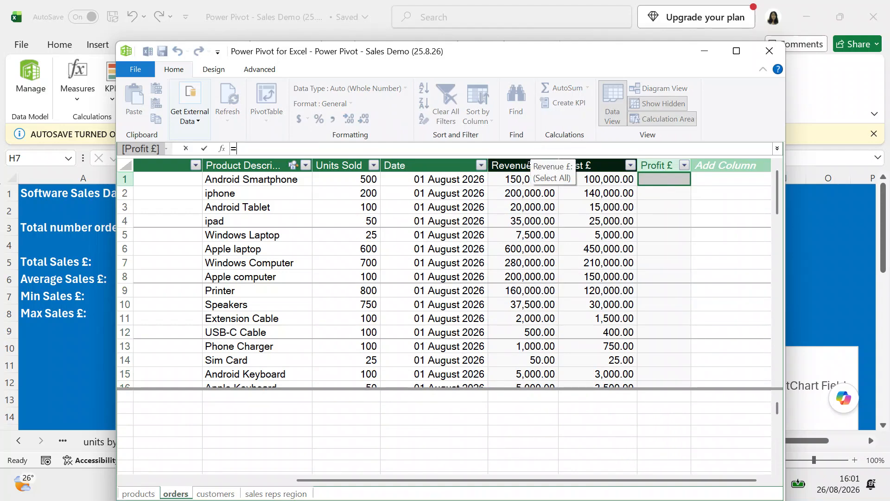
{"action": "left_click", "coordinate": [509, 163]}
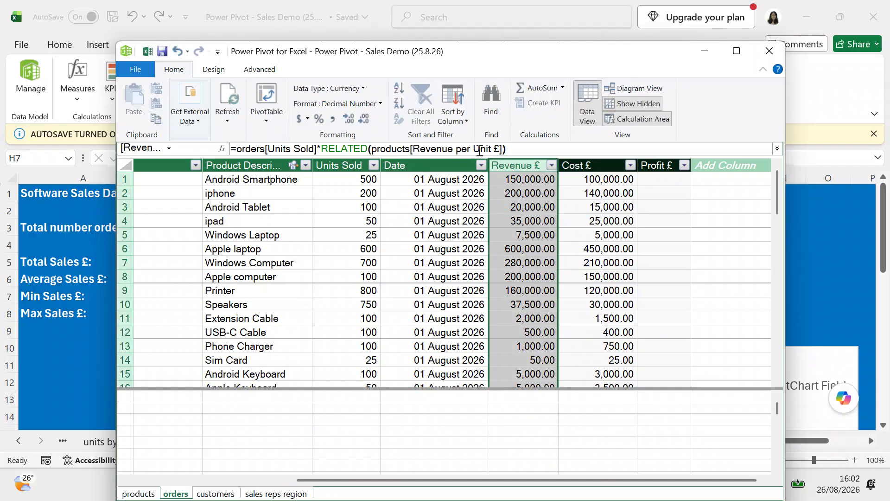
{"action": "left_click", "coordinate": [415, 148]}
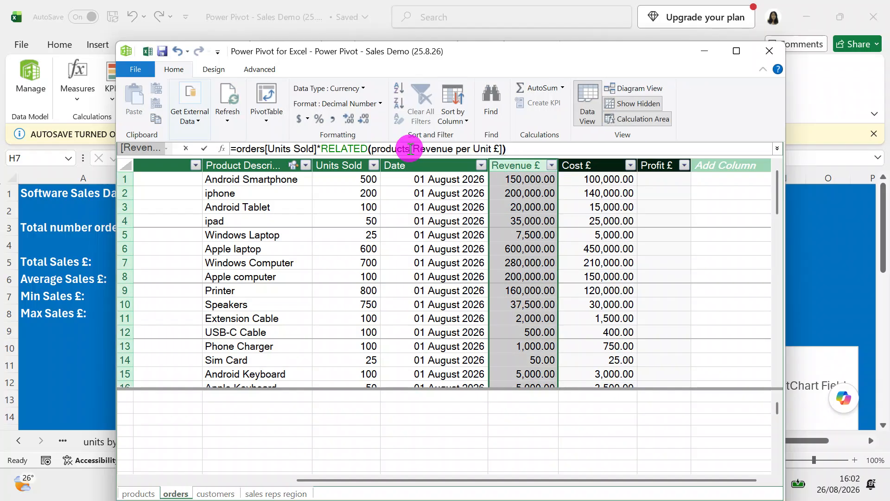
{"action": "key", "text": "BackSpace"}
{"action": "key", "text": "BackSpace"}
{"action": "key", "text": "BackSpace"}
{"action": "key", "text": "BackSpace"}
{"action": "key", "text": "BackSpace"}
{"action": "key", "text": "BackSpace"}
{"action": "key", "text": "BackSpace"}
{"action": "key", "text": "BackSpace"}
{"action": "key", "text": "BackSpace"}
{"action": "key", "text": "BackSpace"}
{"action": "key", "text": "BackSpace"}
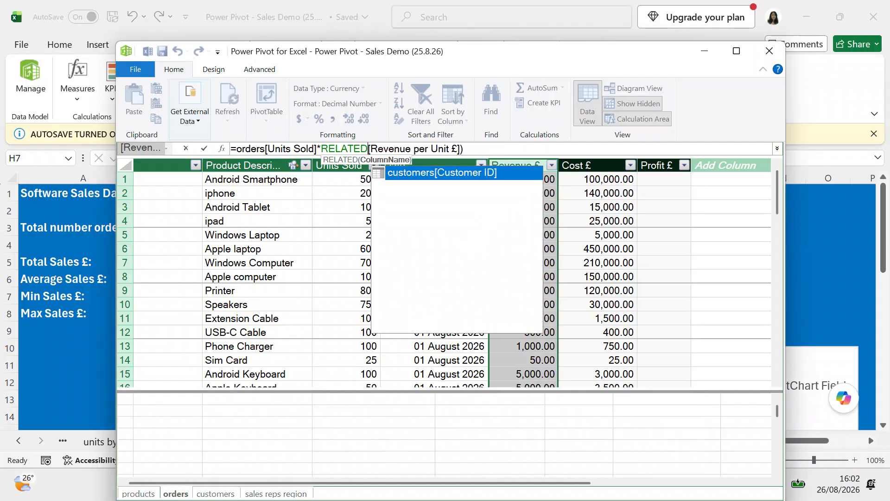
{"action": "key", "text": "BackSpace"}
{"action": "key", "text": "BackSpace"}
{"action": "key", "text": "BackSpace"}
{"action": "key", "text": "BackSpace"}
{"action": "key", "text": "BackSpace"}
{"action": "key", "text": "BackSpace"}
{"action": "key", "text": "BackSpace"}
{"action": "key", "text": "BackSpace"}
{"action": "key", "text": "BackSpace"}
{"action": "key", "text": "BackSpace"}
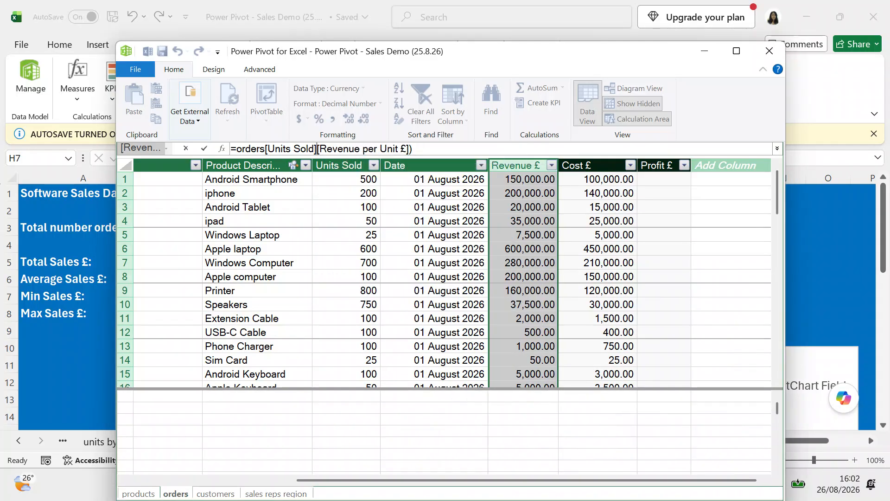
{"action": "key", "text": "BackSpace"}
{"action": "key", "text": "BackSpace"}
{"action": "key", "text": "BackSpace"}
{"action": "key", "text": "BackSpace"}
{"action": "key", "text": "BackSpace"}
{"action": "key", "text": "BackSpace"}
{"action": "key", "text": "BackSpace"}
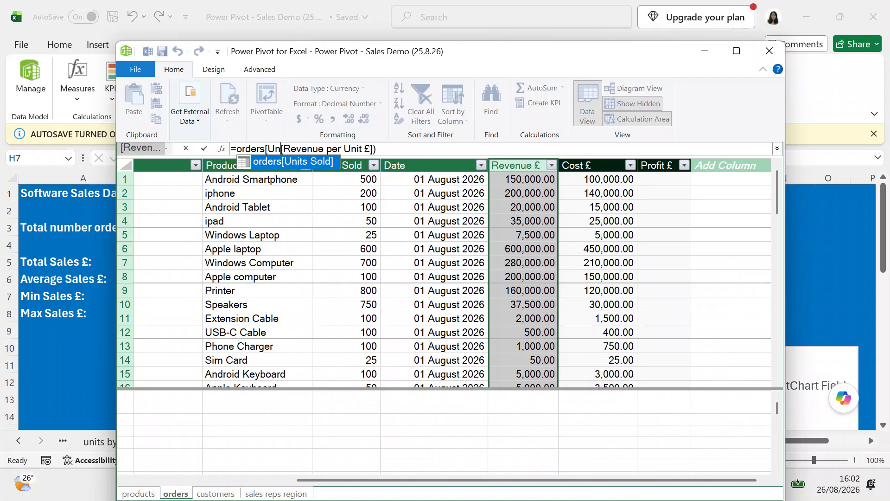
{"action": "key", "text": "BackSpace"}
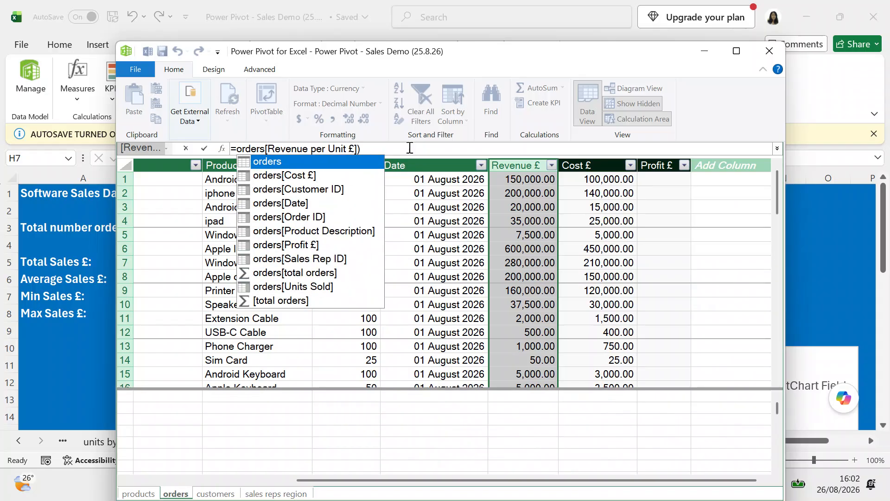
{"action": "left_click", "coordinate": [346, 149]}
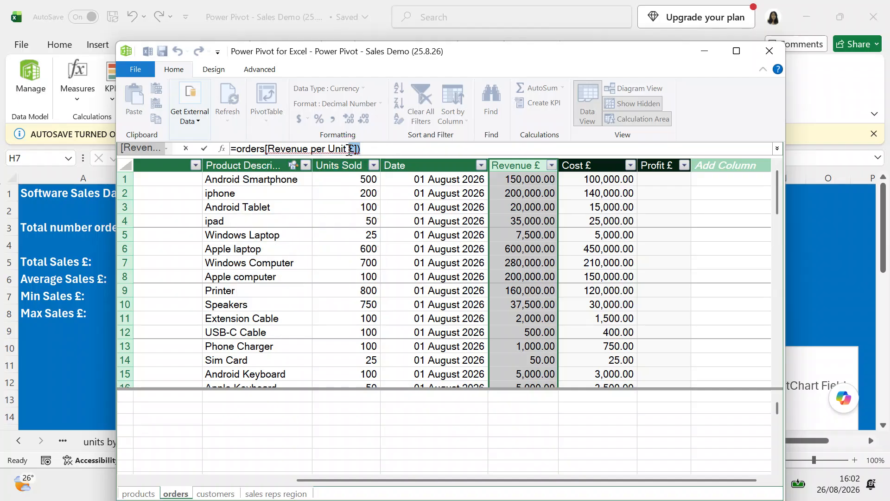
{"action": "key", "text": "BackSpace"}
{"action": "key", "text": "BackSpace"}
{"action": "key", "text": "BackSpace"}
{"action": "key", "text": "BackSpace"}
{"action": "key", "text": "BackSpace"}
{"action": "key", "text": "BackSpace"}
{"action": "key", "text": "BackSpace"}
{"action": "key", "text": "BackSpace"}
{"action": "key", "text": "BackSpace"}
{"action": "key", "text": "BackSpace"}
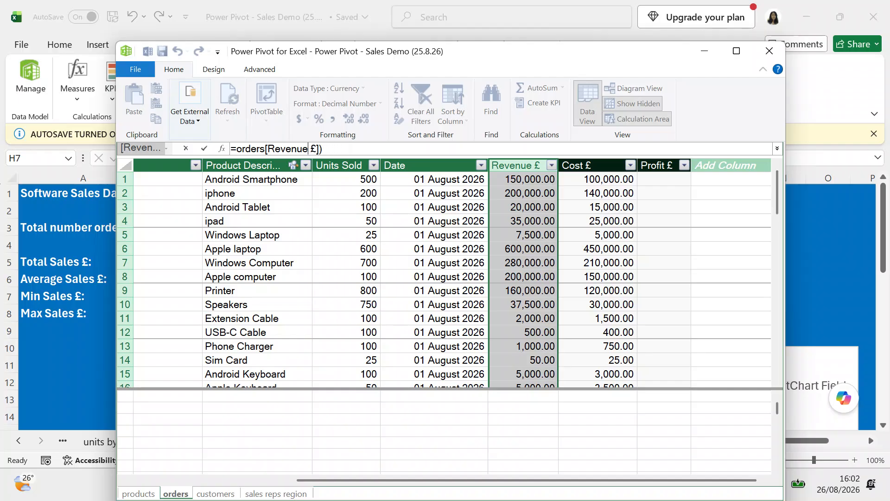
{"action": "type", "text": "e"}
{"action": "left_click", "coordinate": [359, 150]}
{"action": "type", "text": "-orders[Cost £"}
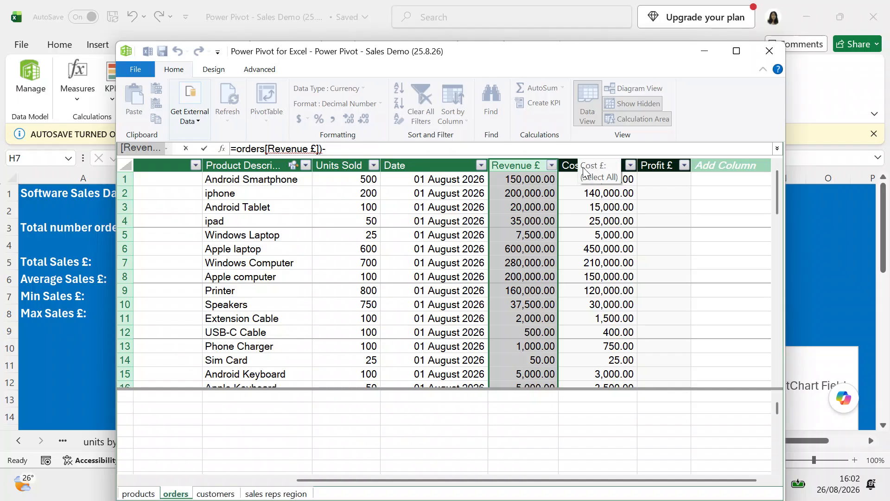
{"action": "left_click", "coordinate": [583, 166]}
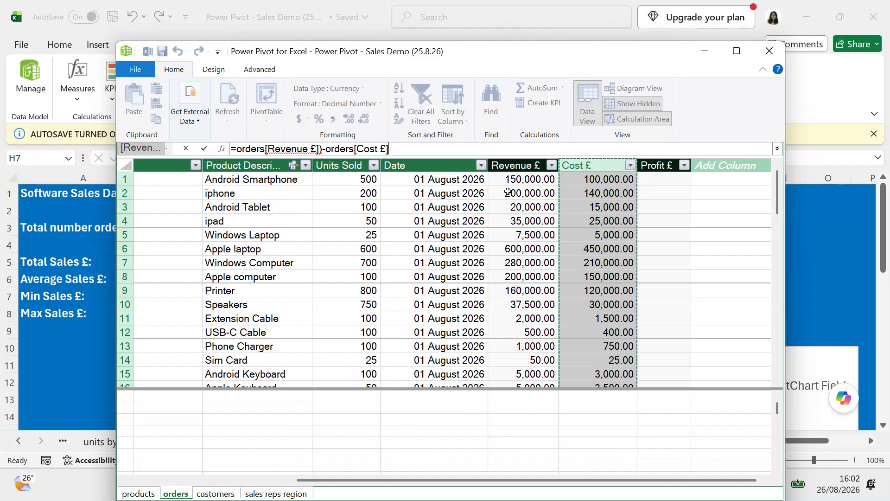
{"action": "left_click", "coordinate": [538, 180]}
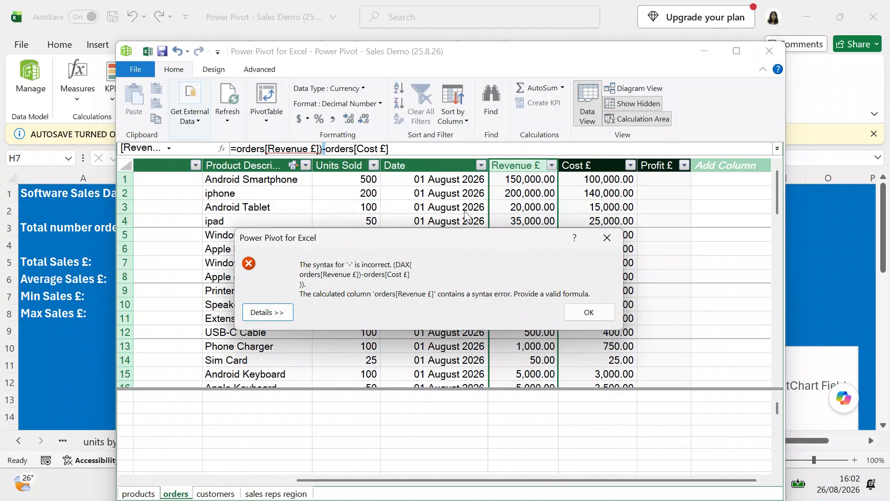
{"action": "left_click", "coordinate": [607, 237]}
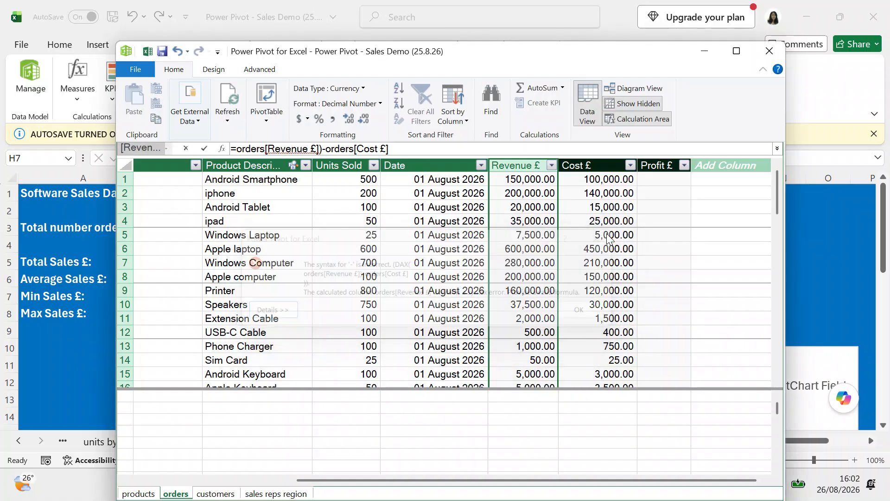
Remove the stray closing parenthesis and apply =orders[Revenue £]-orders[Cost £] to the Revenue £ column.
{"action": "left_click", "coordinate": [399, 148]}
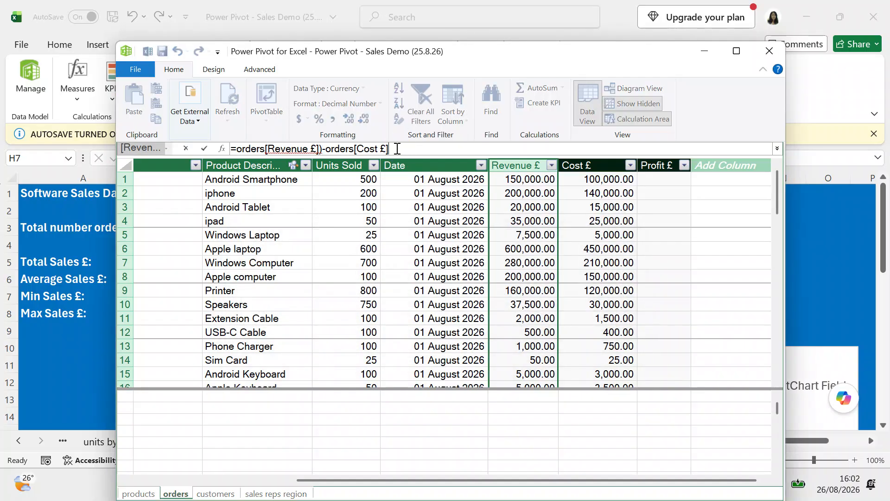
{"action": "left_click", "coordinate": [323, 149]}
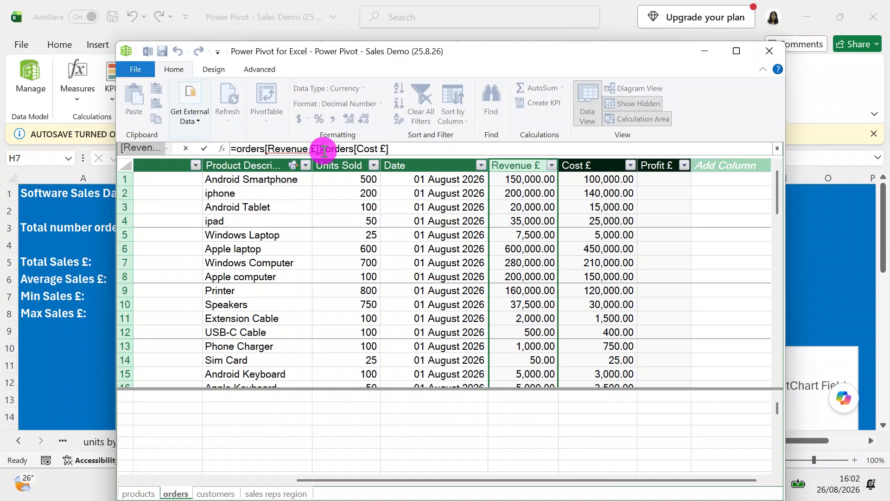
{"action": "key", "text": "BackSpace"}
{"action": "left_click", "coordinate": [395, 149]}
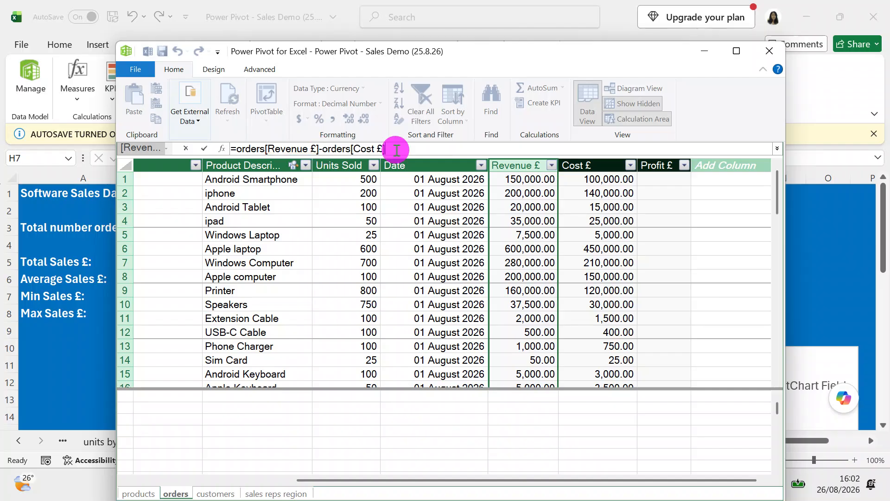
{"action": "key", "text": "Return"}
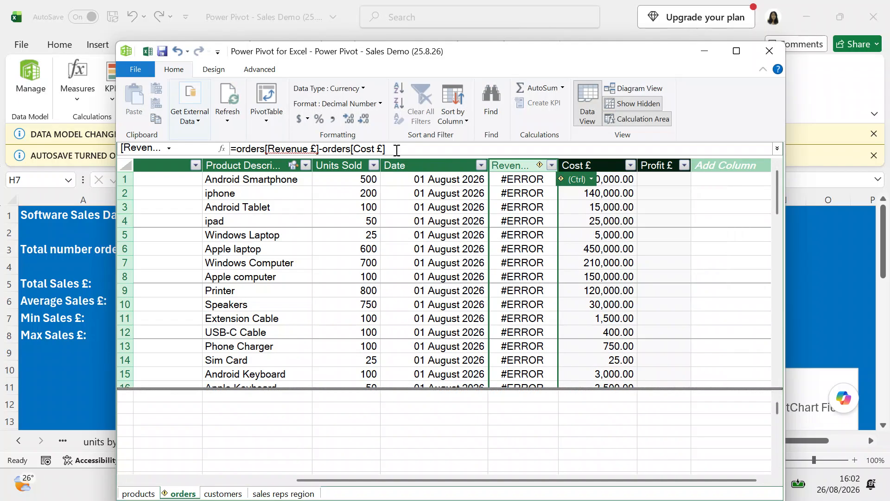
Undo the last formula change in the Revenue £ column.
{"action": "left_click", "coordinate": [179, 51]}
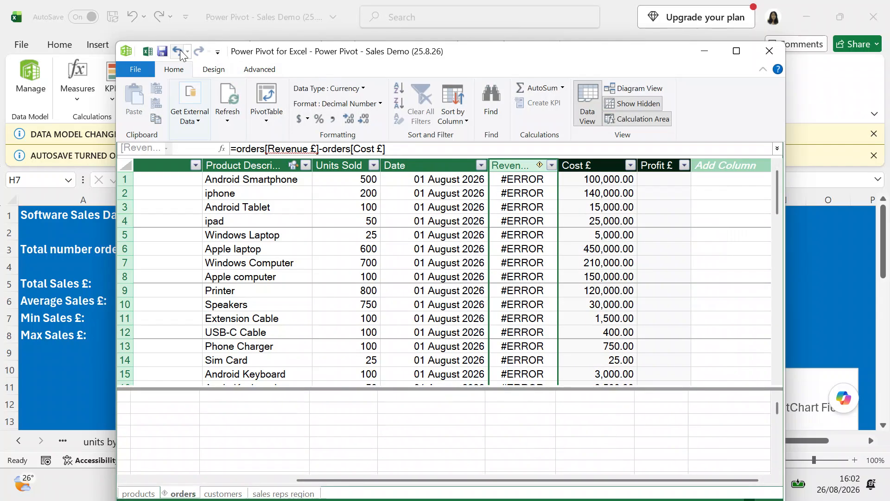
{"action": "left_click", "coordinate": [177, 51]}
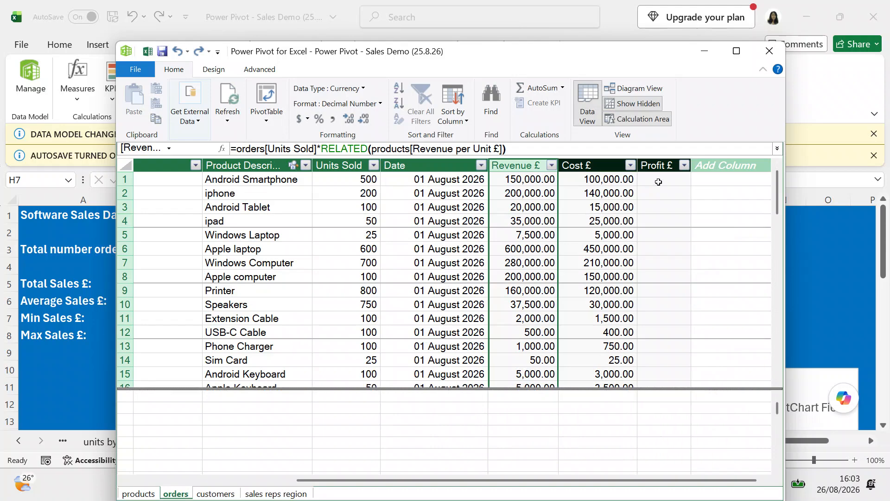
{"action": "left_click", "coordinate": [658, 180]}
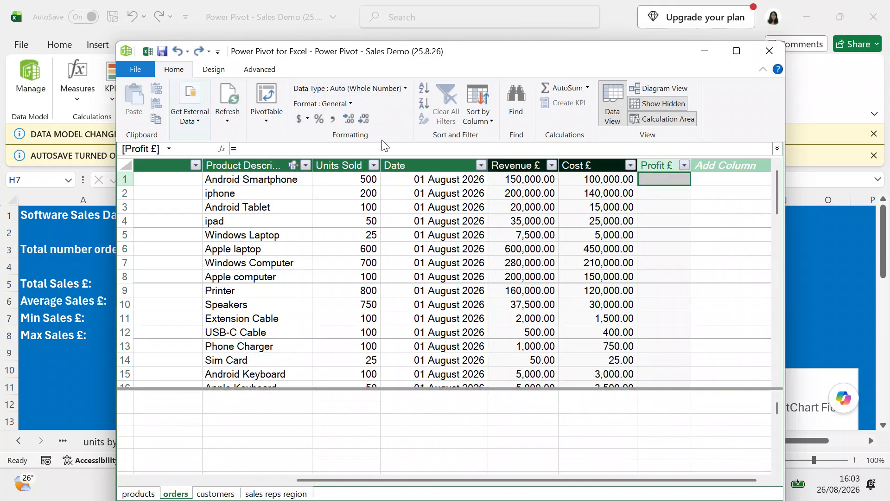
{"action": "right_click", "coordinate": [662, 183]}
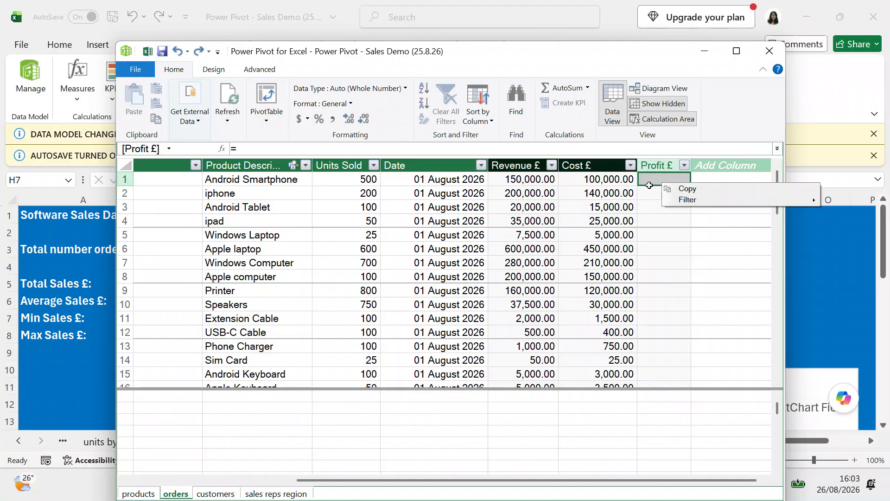
{"action": "left_click", "coordinate": [652, 195]}
{"action": "left_click", "coordinate": [654, 198]}
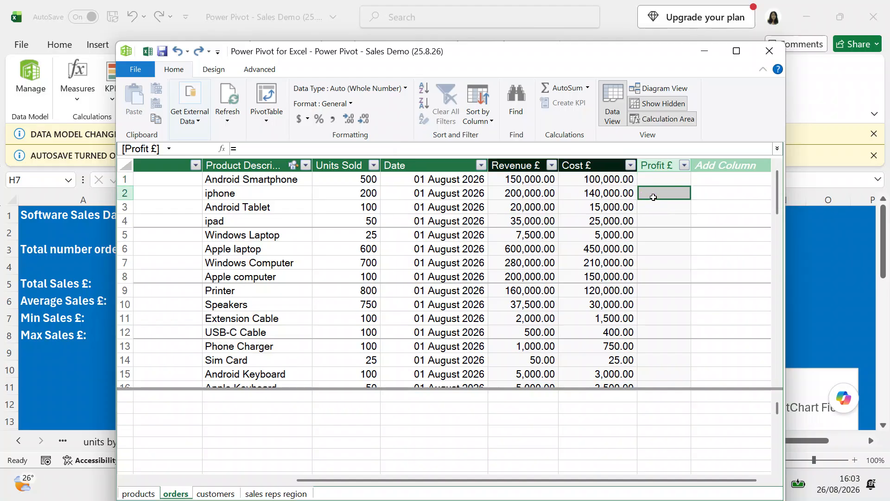
{"action": "left_click", "coordinate": [651, 182]}
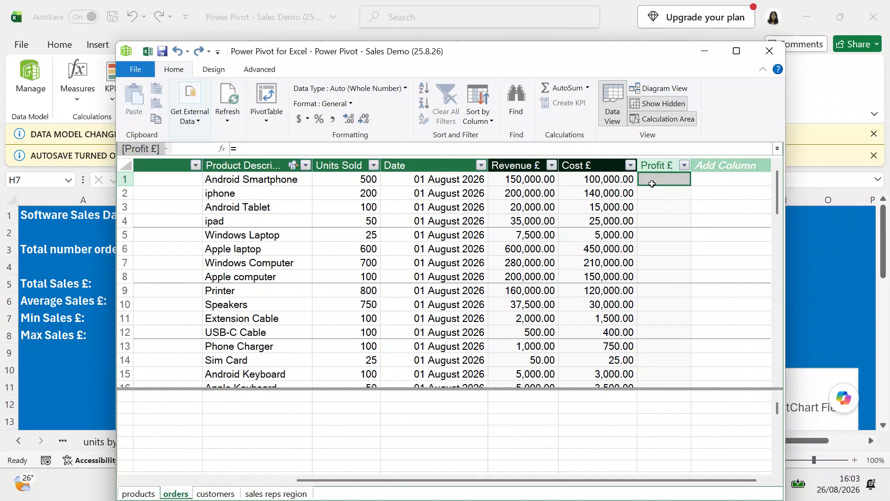
{"action": "type", "text": "="}
{"action": "left_click", "coordinate": [535, 165]}
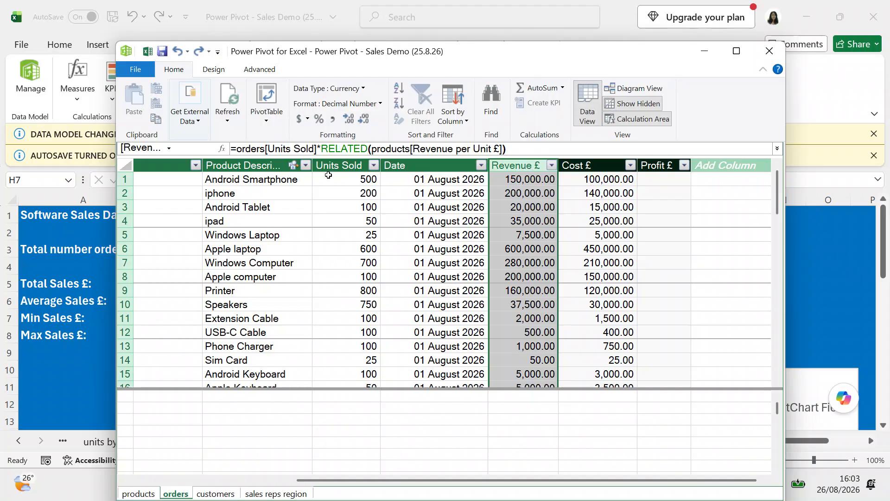
{"action": "left_click", "coordinate": [510, 148]}
{"action": "key", "text": "BackSpace"}
{"action": "key", "text": "BackSpace"}
{"action": "key", "text": "BackSpace"}
{"action": "key", "text": "BackSpace"}
{"action": "key", "text": "BackSpace"}
{"action": "key", "text": "BackSpace"}
{"action": "key", "text": "BackSpace"}
{"action": "key", "text": "BackSpace"}
{"action": "key", "text": "BackSpace"}
{"action": "key", "text": "BackSpace"}
{"action": "key", "text": "BackSpace"}
{"action": "key", "text": "BackSpace"}
{"action": "key", "text": "BackSpace"}
{"action": "key", "text": "BackSpace"}
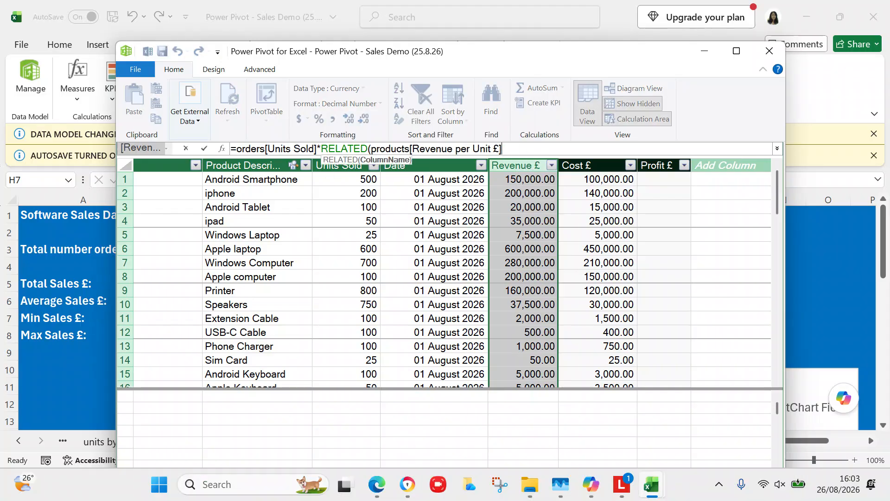
{"action": "key", "text": "BackSpace"}
{"action": "key", "text": "BackSpace"}
{"action": "key", "text": "BackSpace"}
{"action": "key", "text": "BackSpace"}
{"action": "key", "text": "BackSpace"}
{"action": "key", "text": "BackSpace"}
{"action": "key", "text": "BackSpace"}
{"action": "key", "text": "BackSpace"}
{"action": "key", "text": "BackSpace"}
{"action": "key", "text": "BackSpace"}
{"action": "key", "text": "BackSpace"}
{"action": "key", "text": "BackSpace"}
{"action": "key", "text": "BackSpace"}
{"action": "key", "text": "BackSpace"}
{"action": "key", "text": "BackSpace"}
{"action": "key", "text": "BackSpace"}
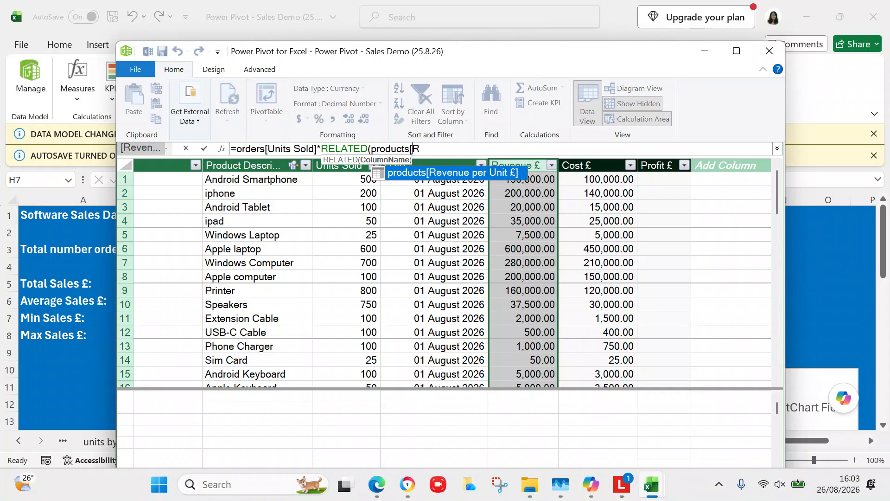
{"action": "key", "text": "BackSpace"}
{"action": "key", "text": "BackSpace"}
{"action": "key", "text": "BackSpace"}
{"action": "key", "text": "BackSpace"}
{"action": "key", "text": "BackSpace"}
{"action": "key", "text": "BackSpace"}
{"action": "key", "text": "BackSpace"}
{"action": "key", "text": "BackSpace"}
{"action": "key", "text": "BackSpace"}
{"action": "key", "text": "BackSpace"}
{"action": "key", "text": "BackSpace"}
{"action": "key", "text": "BackSpace"}
{"action": "key", "text": "BackSpace"}
{"action": "key", "text": "BackSpace"}
{"action": "key", "text": "BackSpace"}
{"action": "key", "text": "BackSpace"}
{"action": "key", "text": "BackSpace"}
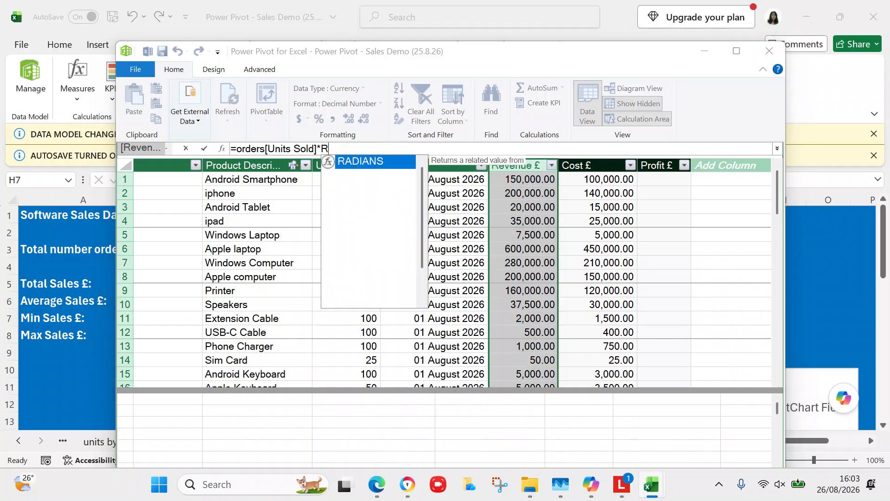
{"action": "key", "text": "BackSpace"}
{"action": "key", "text": "BackSpace"}
{"action": "key", "text": "BackSpace"}
{"action": "key", "text": "BackSpace"}
{"action": "key", "text": "BackSpace"}
{"action": "key", "text": "BackSpace"}
{"action": "key", "text": "BackSpace"}
{"action": "key", "text": "BackSpace"}
{"action": "key", "text": "BackSpace"}
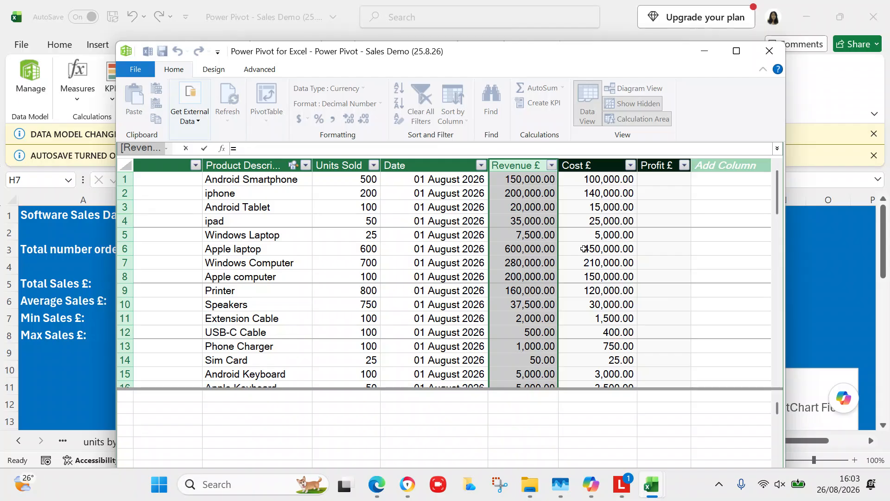
{"action": "key", "text": "Escape"}
Calculate the Profit £ column with =orders[Revenue £]-orders[Cost £] and format it as Decimal Number.
{"action": "left_click", "coordinate": [660, 221]}
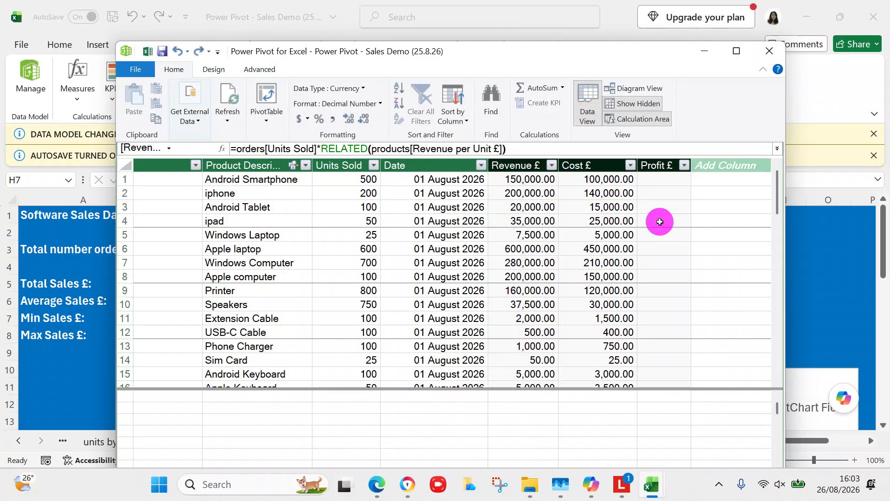
{"action": "left_click", "coordinate": [659, 180]}
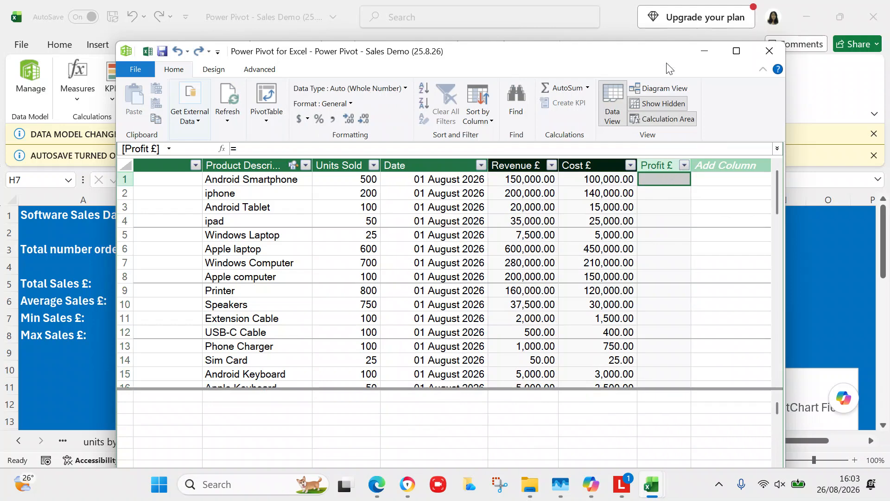
{"action": "left_click", "coordinate": [301, 146]}
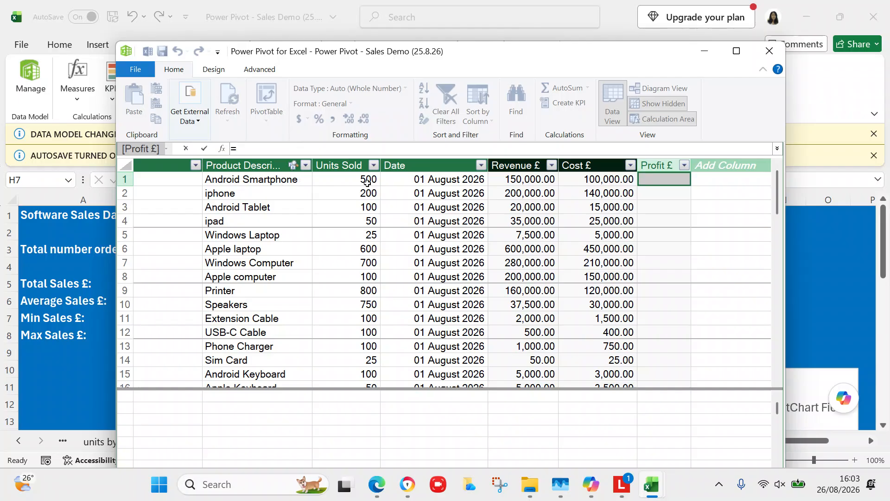
{"action": "key", "text": "BackSpace"}
{"action": "key", "text": "BackSpace"}
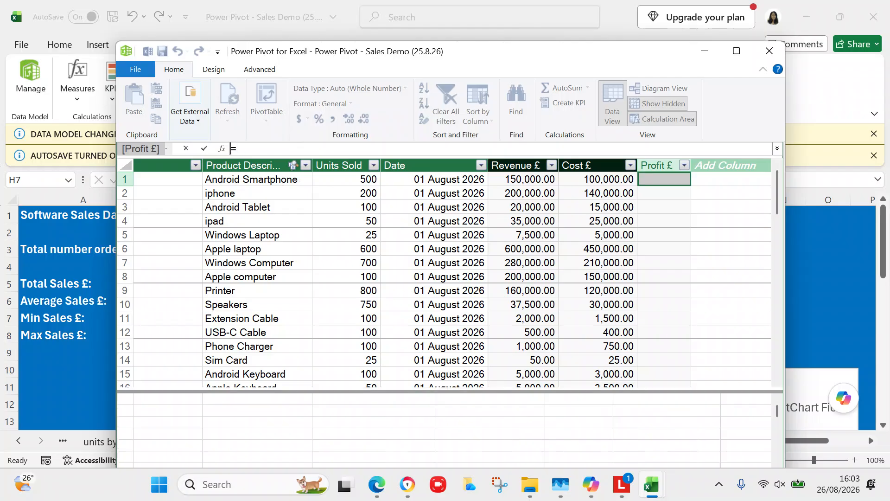
{"action": "type", "text": "="}
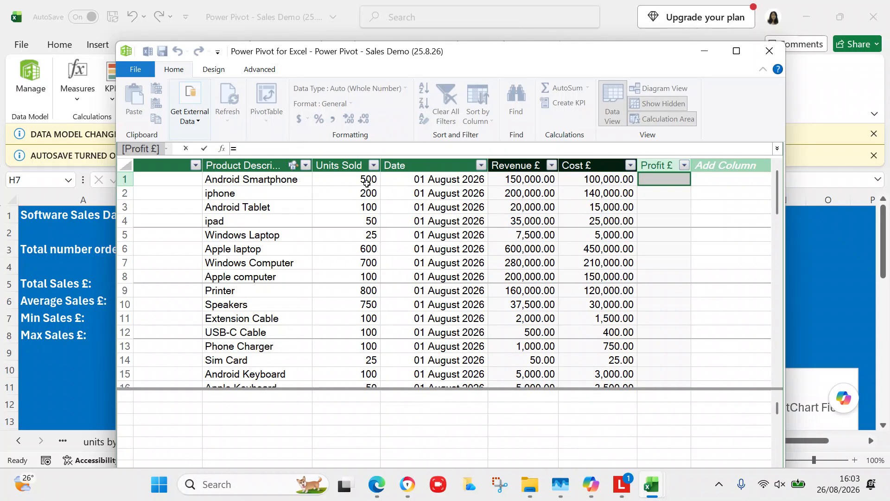
{"action": "left_click", "coordinate": [510, 181]}
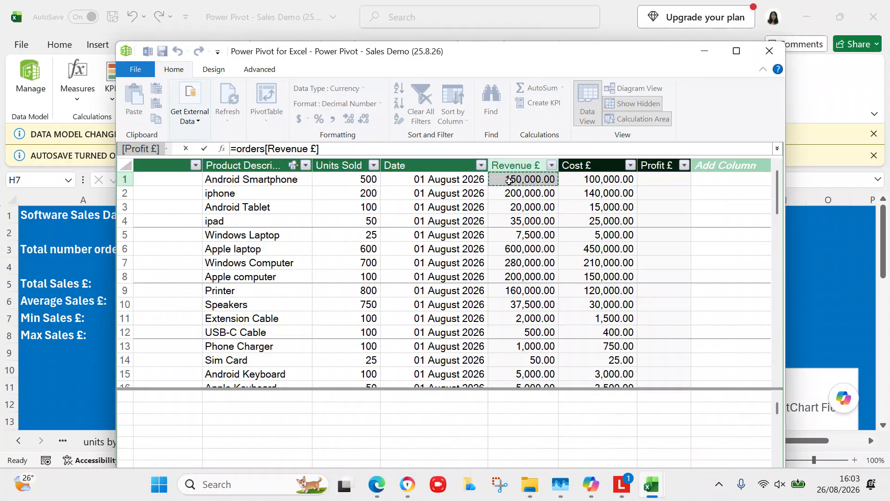
{"action": "type", "text": "-"}
{"action": "left_click", "coordinate": [623, 181]}
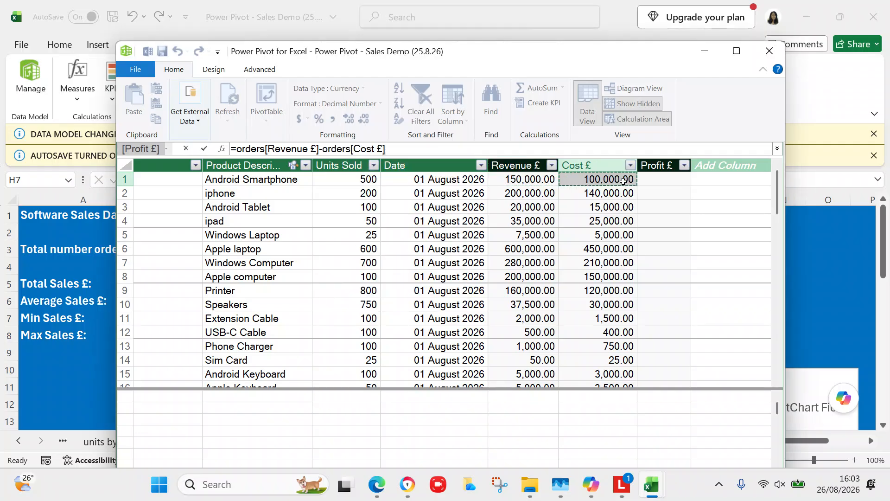
{"action": "key", "text": "Return"}
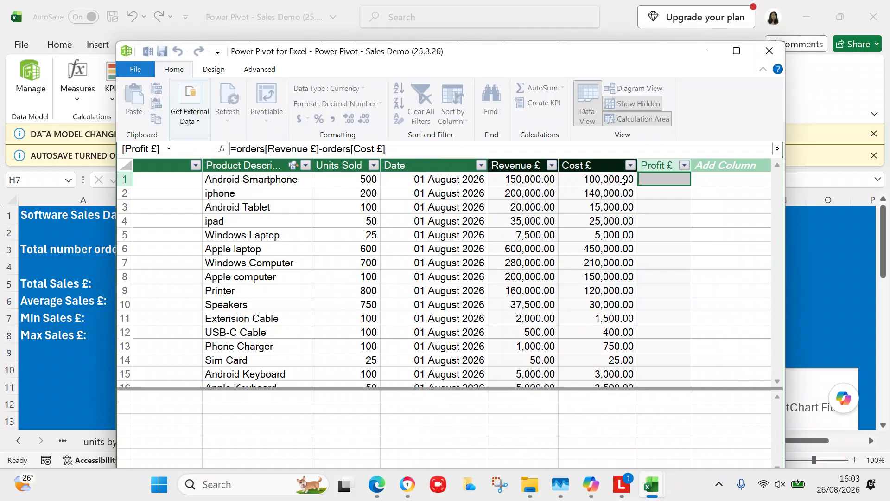
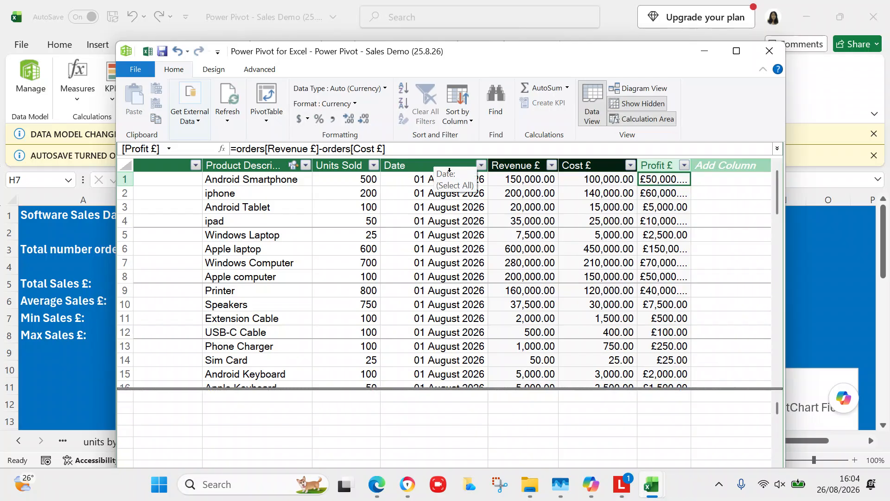
{"action": "left_click", "coordinate": [355, 103]}
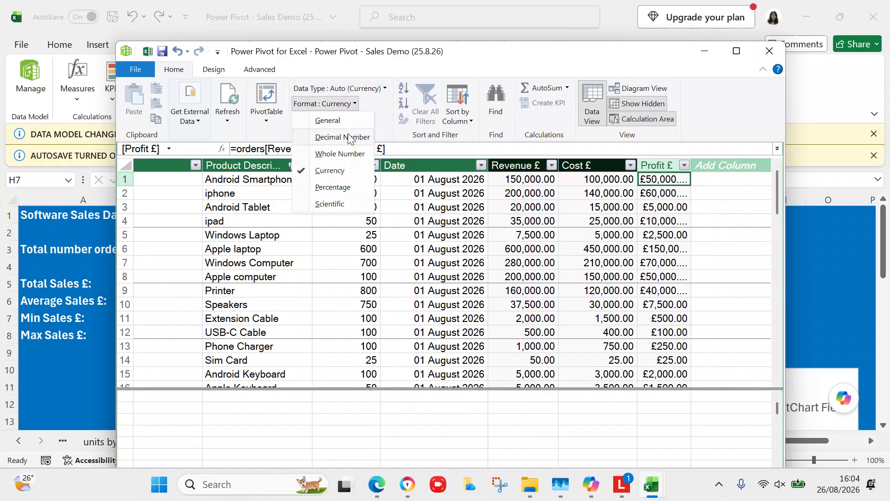
{"action": "left_click", "coordinate": [349, 136]}
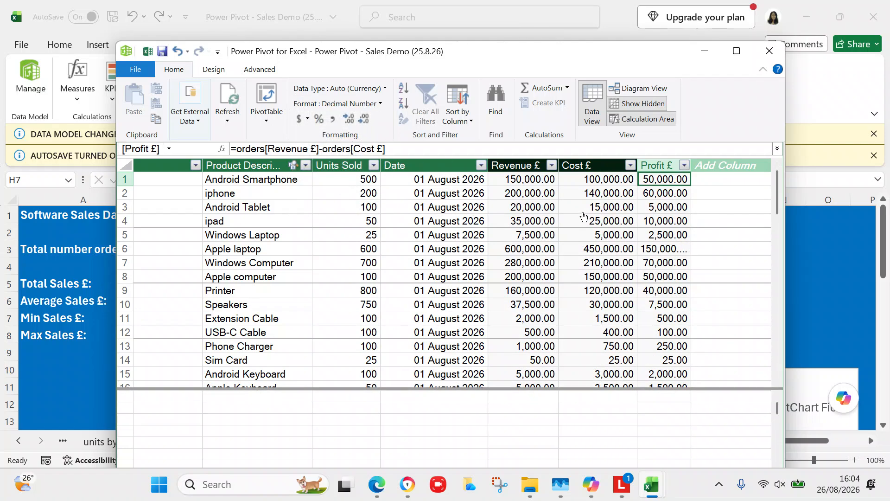
Examine the calculation area beneath the Revenue £, Cost £ and Profit £ columns by selecting its cells.
{"action": "left_click", "coordinate": [528, 398]}
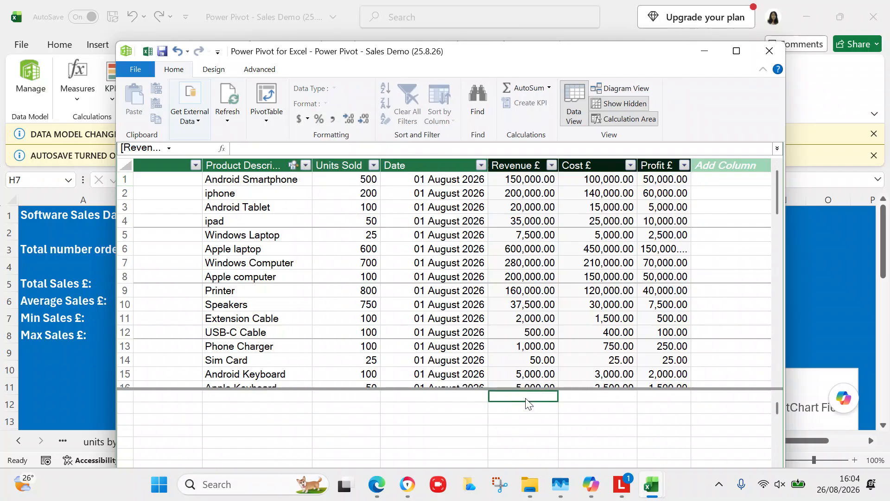
{"action": "key", "text": "shift+Right"}
{"action": "key", "text": "shift+Right"}
{"action": "key", "text": "shift+Down"}
{"action": "key", "text": "shift+Down"}
{"action": "key", "text": "shift+Down"}
{"action": "key", "text": "shift+Down"}
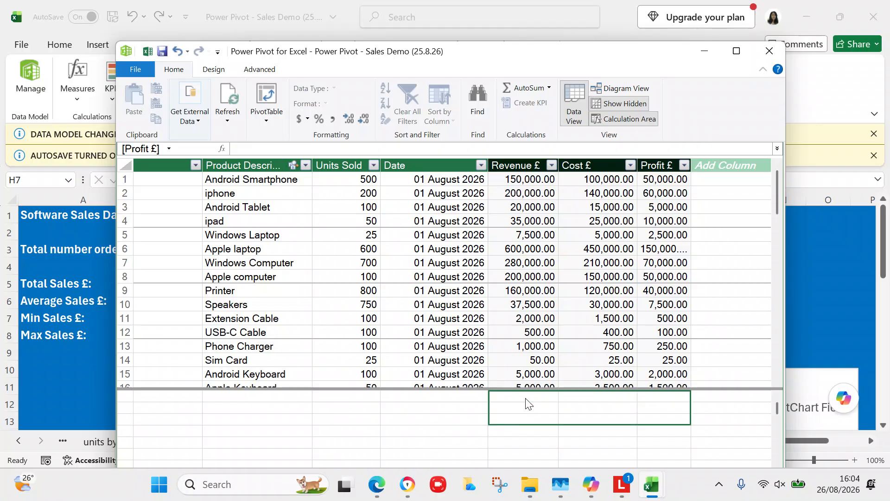
{"action": "key", "text": "shift+Down"}
{"action": "key", "text": "shift+Down"}
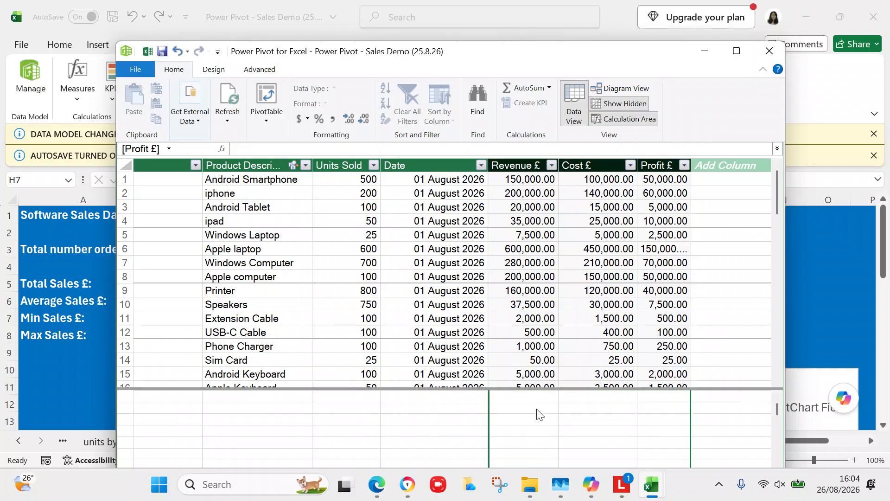
{"action": "left_click", "coordinate": [537, 408]}
{"action": "left_click", "coordinate": [533, 393]}
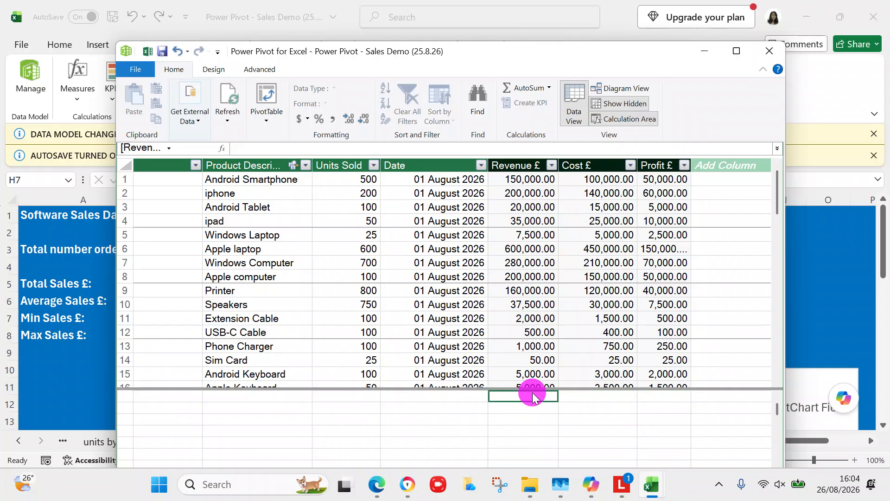
{"action": "key", "text": "shift+Right"}
{"action": "key", "text": "shift+Right"}
{"action": "key", "text": "shift+Right"}
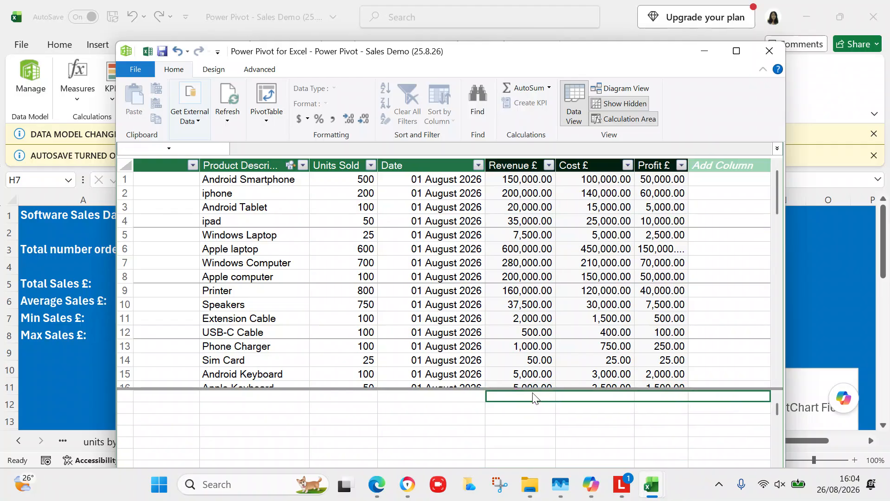
{"action": "key", "text": "shift+Left"}
{"action": "key", "text": "shift+Down"}
{"action": "key", "text": "shift+Down"}
{"action": "key", "text": "shift+Down"}
{"action": "key", "text": "shift+Down"}
{"action": "key", "text": "shift+Down"}
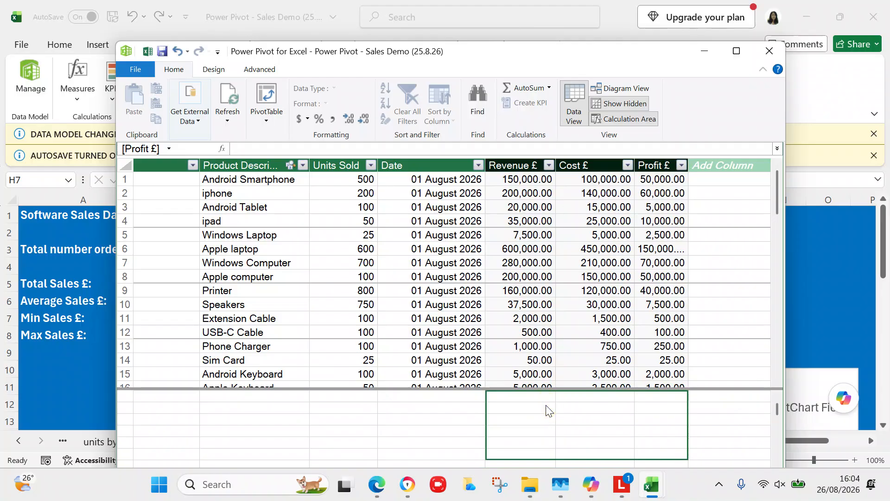
{"action": "left_click", "coordinate": [544, 397]}
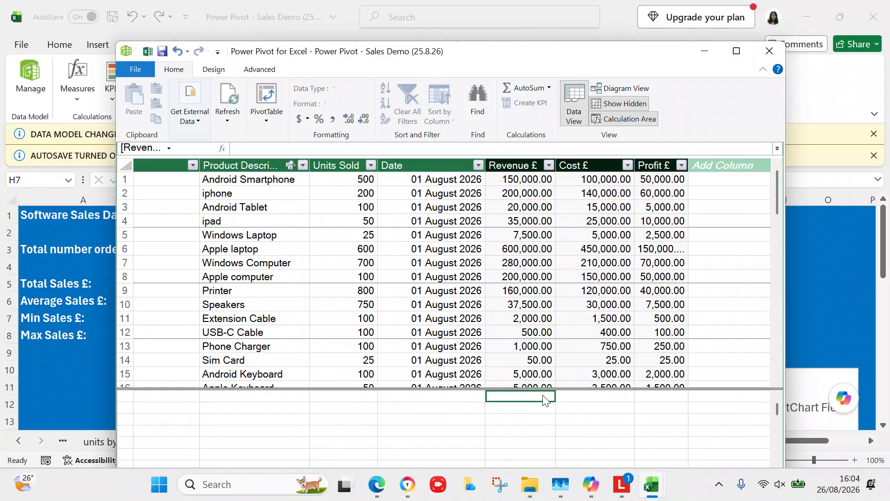
{"action": "left_click", "coordinate": [538, 397]}
Locate the total orders measure beneath the Order ID column in the calculation area.
{"action": "left_click_drag", "start_coordinate": [298, 65], "coordinate": [237, 34]}
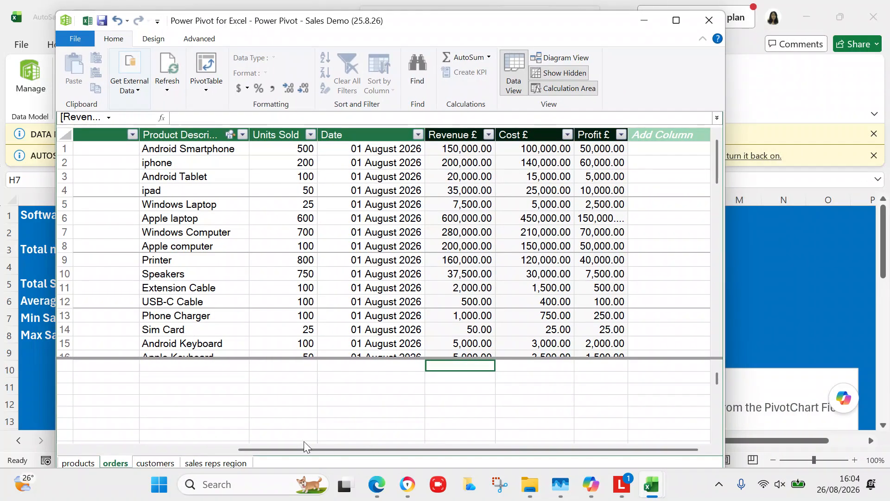
{"action": "left_click_drag", "start_coordinate": [424, 450], "coordinate": [230, 427]}
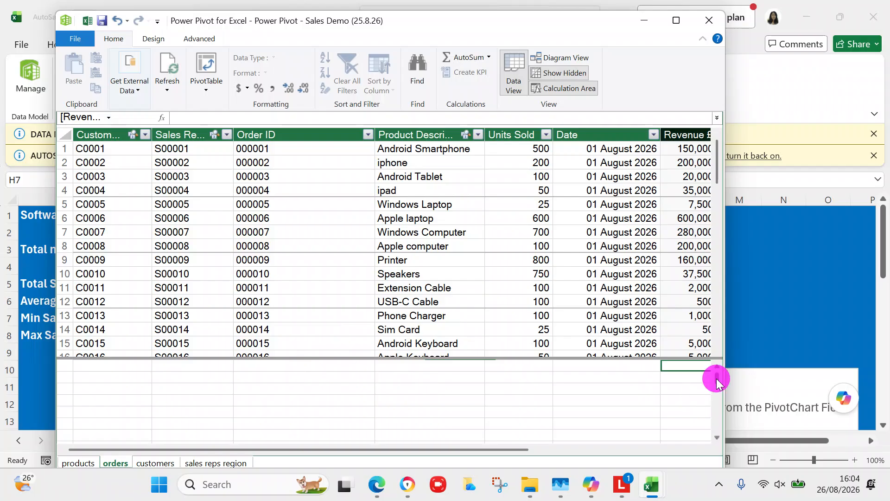
{"action": "left_click_drag", "start_coordinate": [717, 378], "coordinate": [719, 359]}
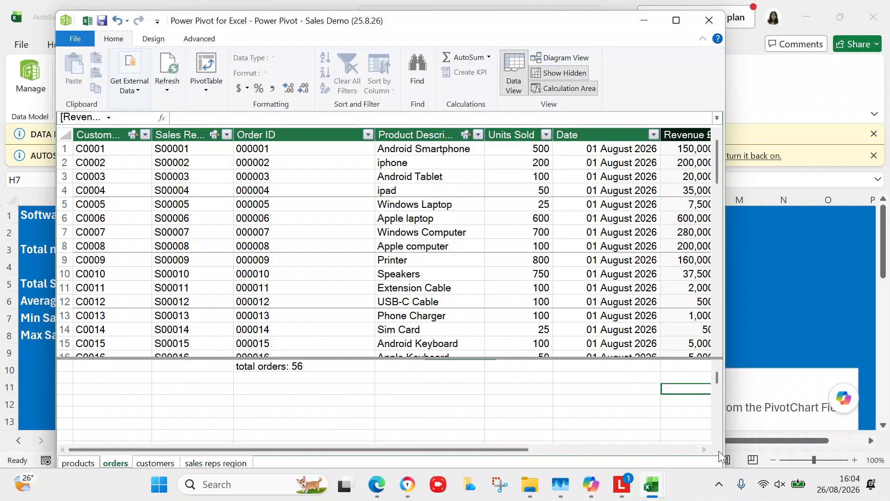
Add a measure in the calculation area under the orders table's Revenue £ column with the formula =SUM(orders[Revenue £]).
{"action": "left_click", "coordinate": [704, 448]}
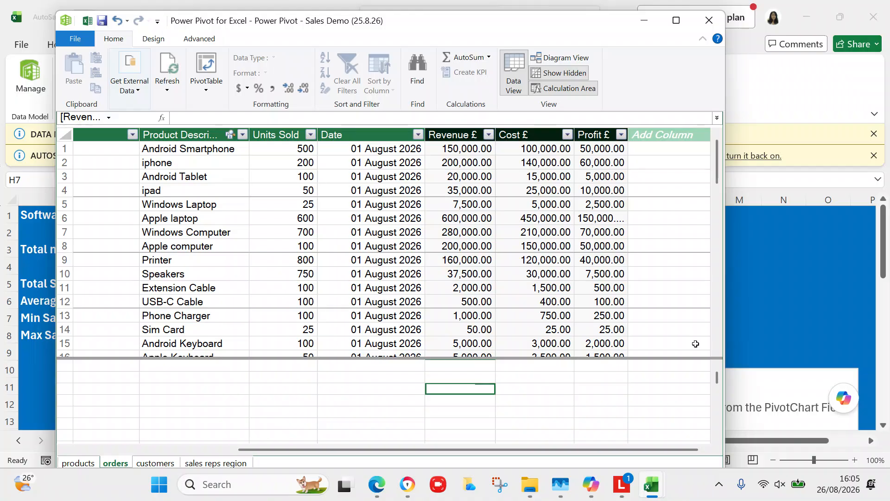
{"action": "left_click", "coordinate": [449, 366]}
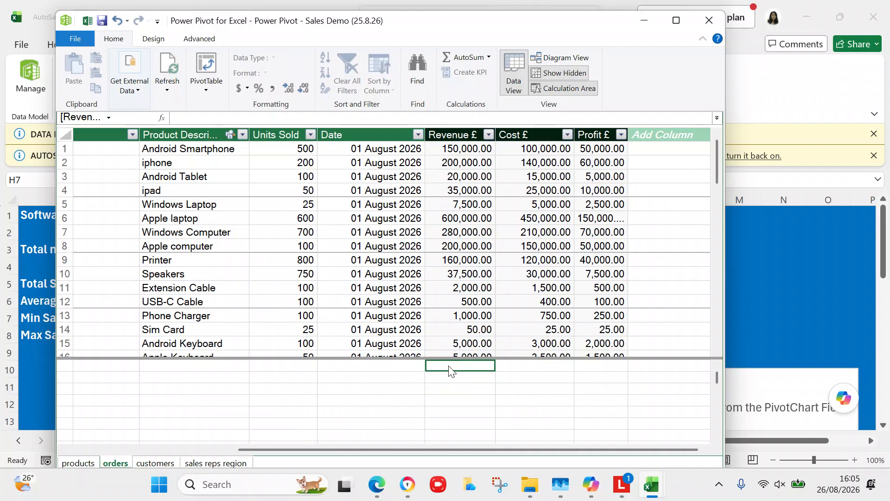
{"action": "type", "text": "="}
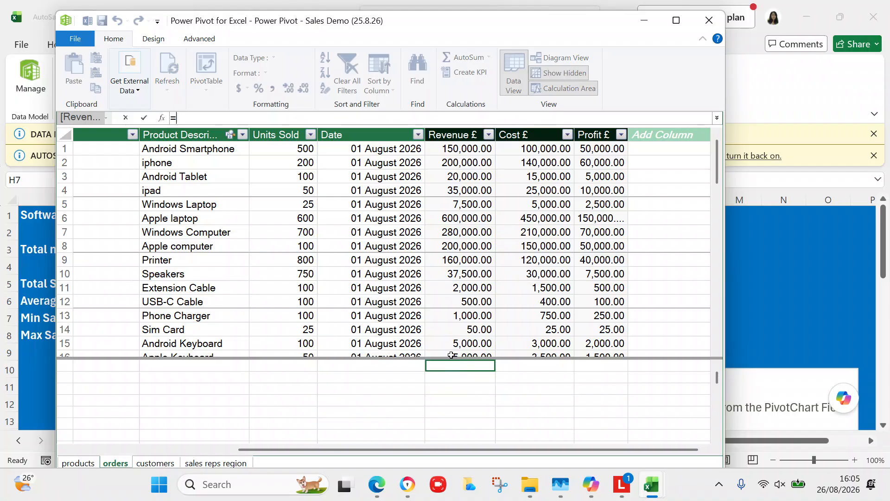
{"action": "type", "text": "sum"}
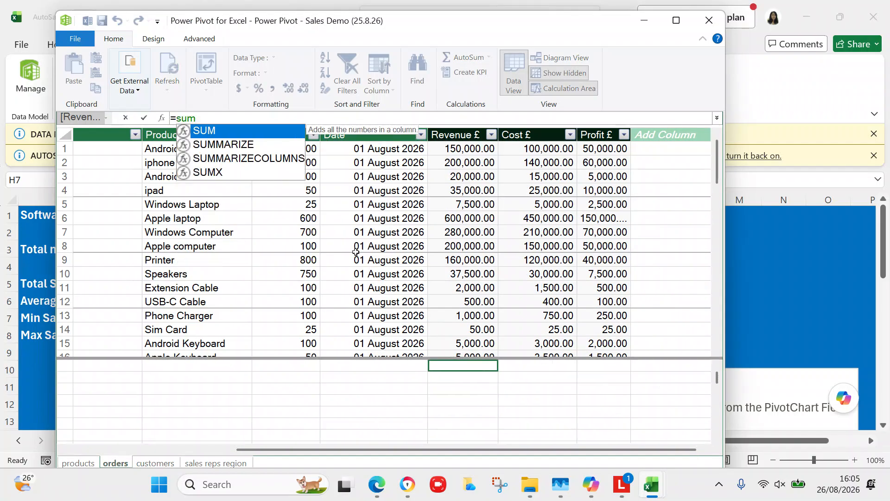
{"action": "double_click", "coordinate": [236, 130]}
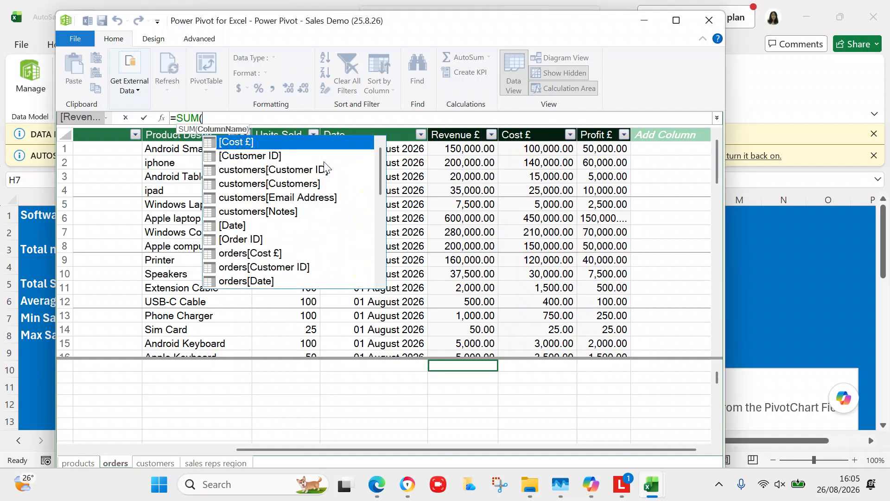
{"action": "left_click_drag", "start_coordinate": [378, 175], "coordinate": [378, 200]}
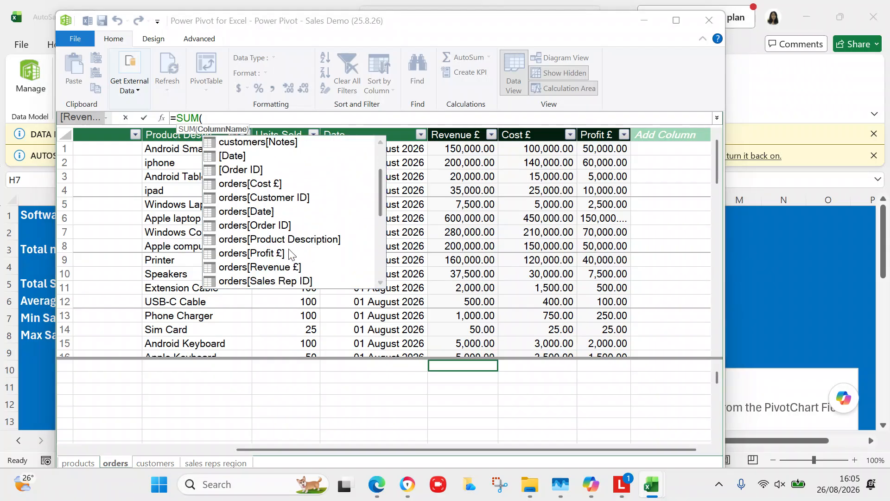
{"action": "left_click", "coordinate": [281, 267]}
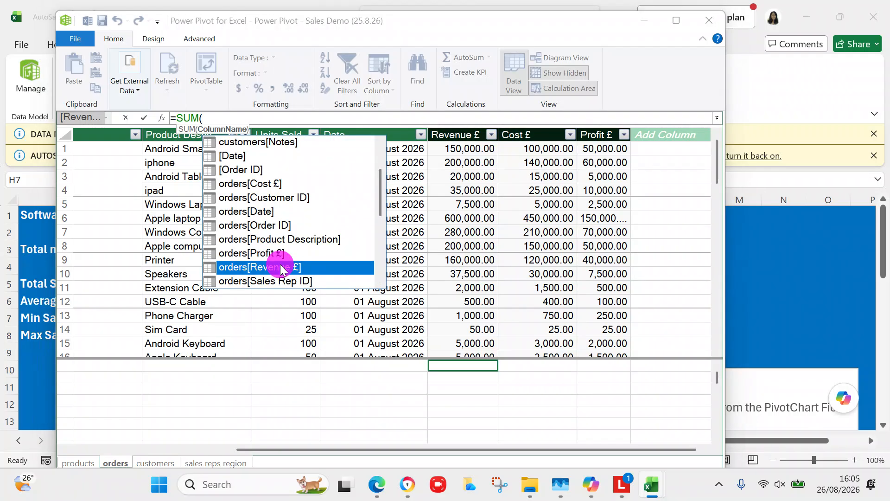
{"action": "double_click", "coordinate": [281, 267]}
{"action": "type", "text": ")"}
{"action": "key", "text": "Return"}
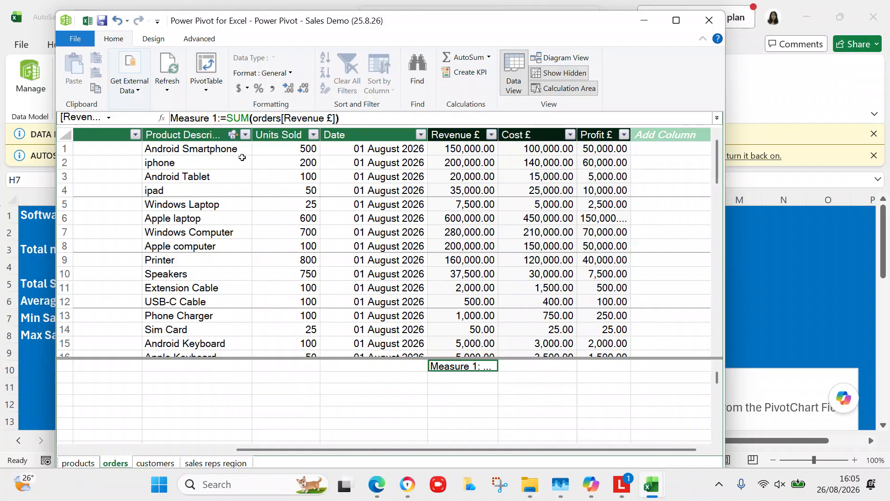
Rename the new sum measure as "total revenue", keeping its formula.
{"action": "left_click", "coordinate": [220, 119]}
{"action": "key", "text": "BackSpace"}
{"action": "key", "text": "BackSpace"}
{"action": "key", "text": "BackSpace"}
{"action": "key", "text": "BackSpace"}
{"action": "key", "text": "BackSpace"}
{"action": "key", "text": "BackSpace"}
{"action": "key", "text": "BackSpace"}
{"action": "key", "text": "BackSpace"}
{"action": "key", "text": "BackSpace"}
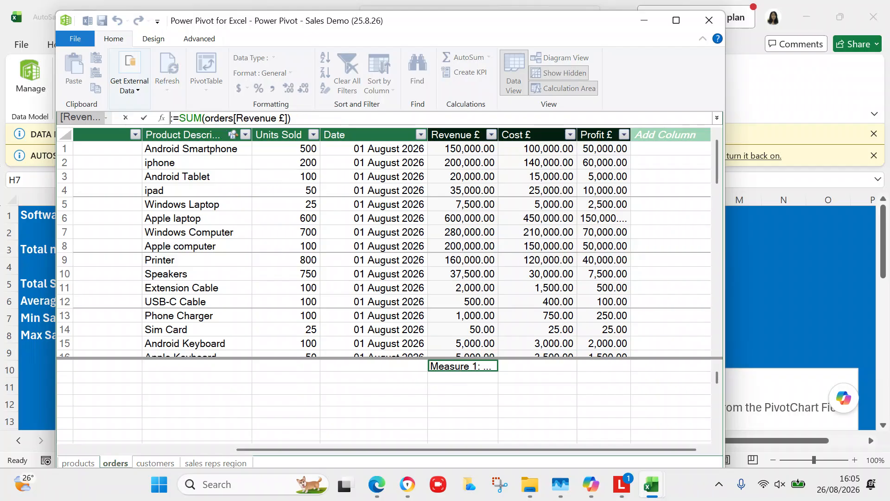
{"action": "type", "text": "total r"}
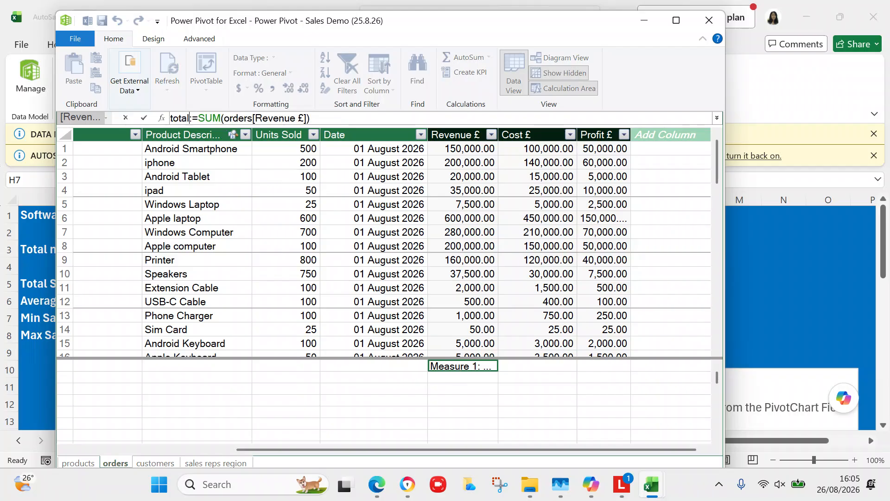
{"action": "type", "text": "evenue"}
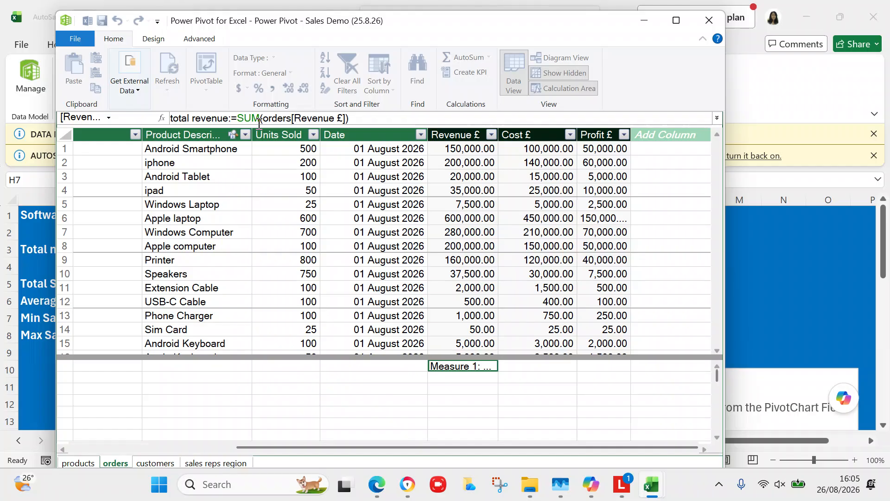
{"action": "key", "text": "Escape"}
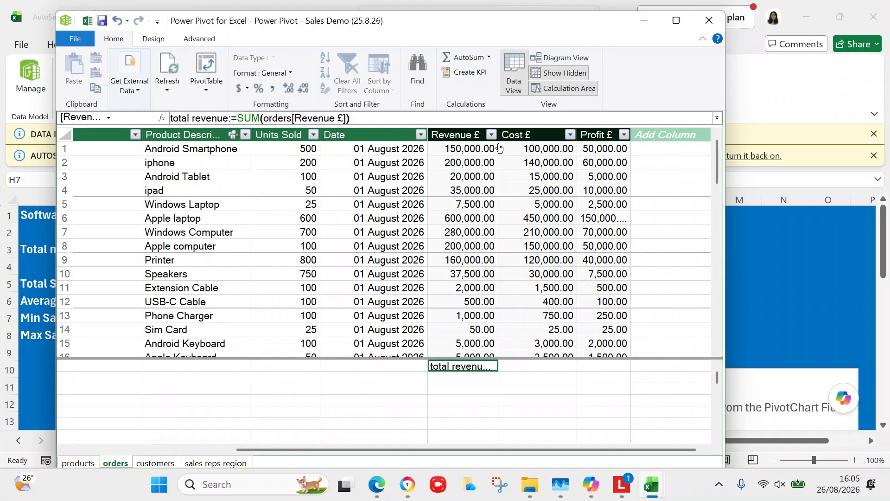
Widen the Revenue £ column and format the total revenue measure as Currency with the symbol None.
{"action": "left_click_drag", "start_coordinate": [498, 133], "coordinate": [575, 134]}
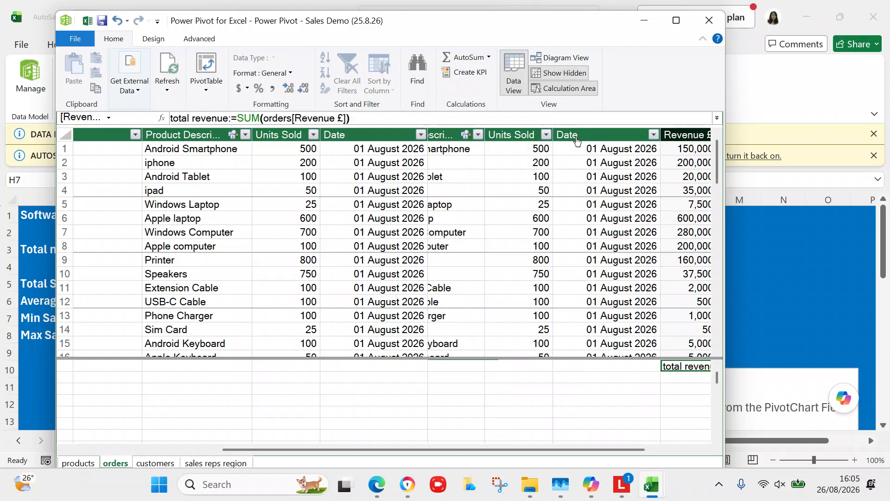
{"action": "right_click", "coordinate": [522, 368]}
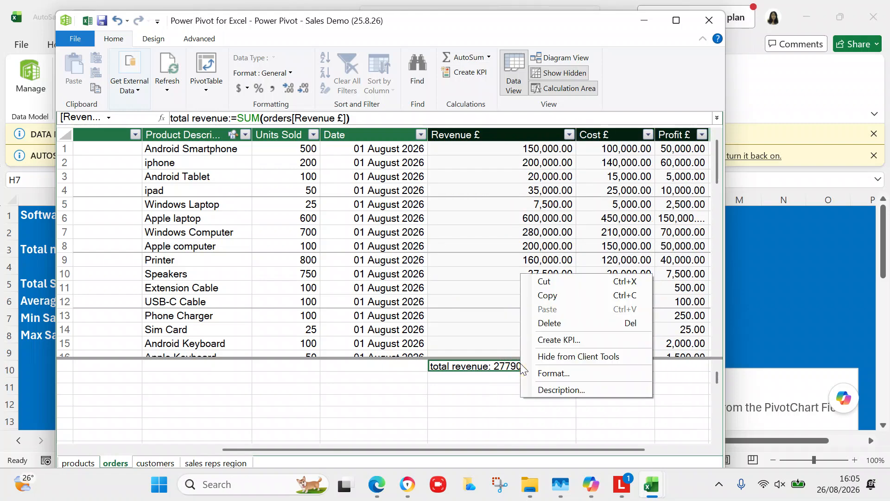
{"action": "left_click", "coordinate": [566, 373]}
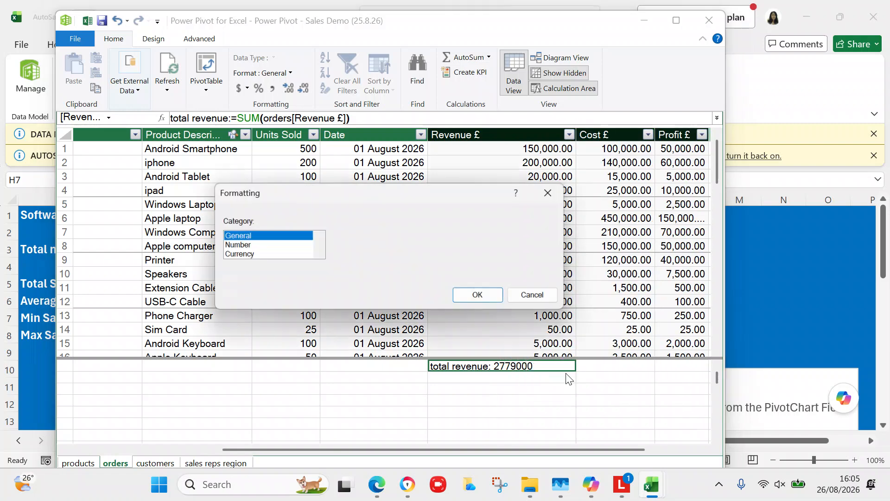
{"action": "left_click", "coordinate": [231, 255]}
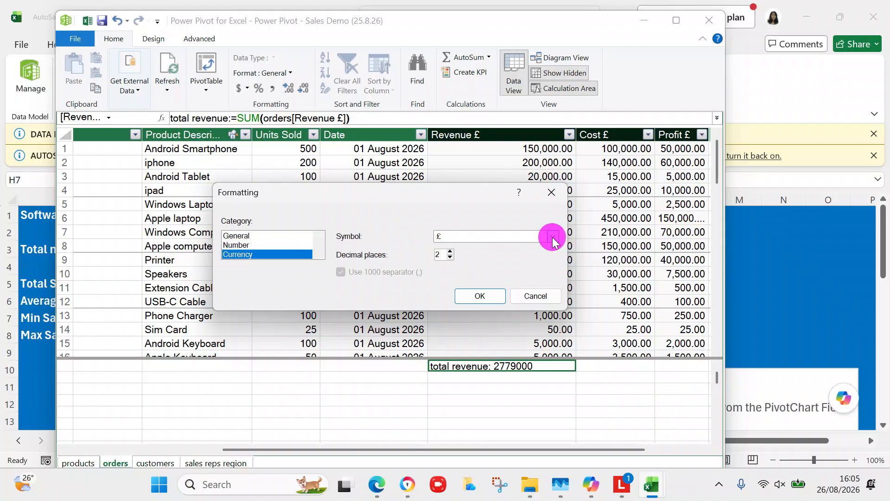
{"action": "left_click", "coordinate": [552, 238]}
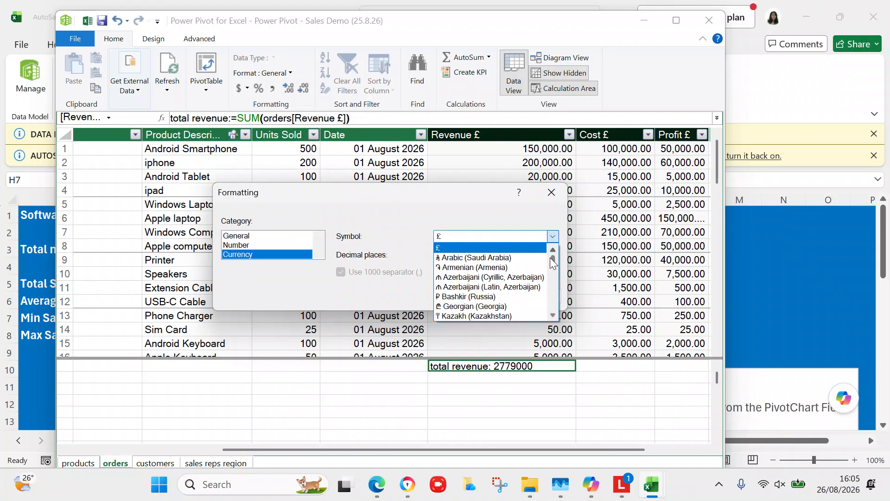
{"action": "left_click", "coordinate": [553, 249]}
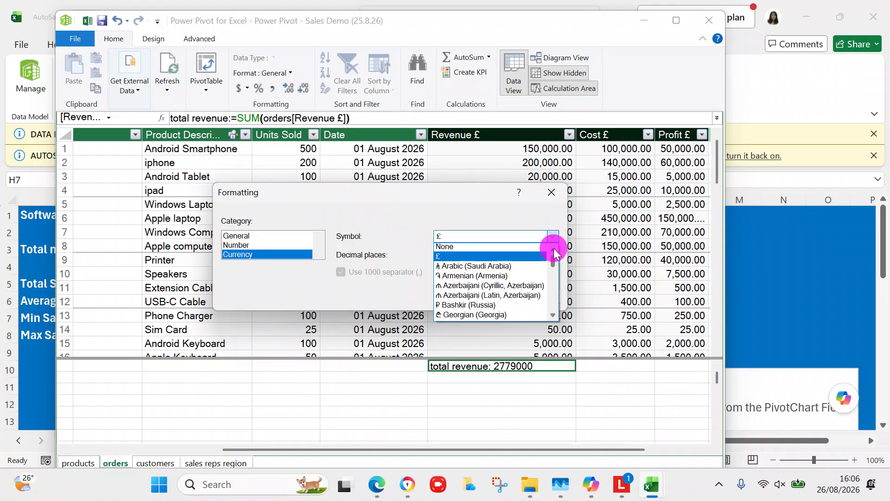
{"action": "left_click", "coordinate": [483, 255]}
{"action": "key", "text": "Up"}
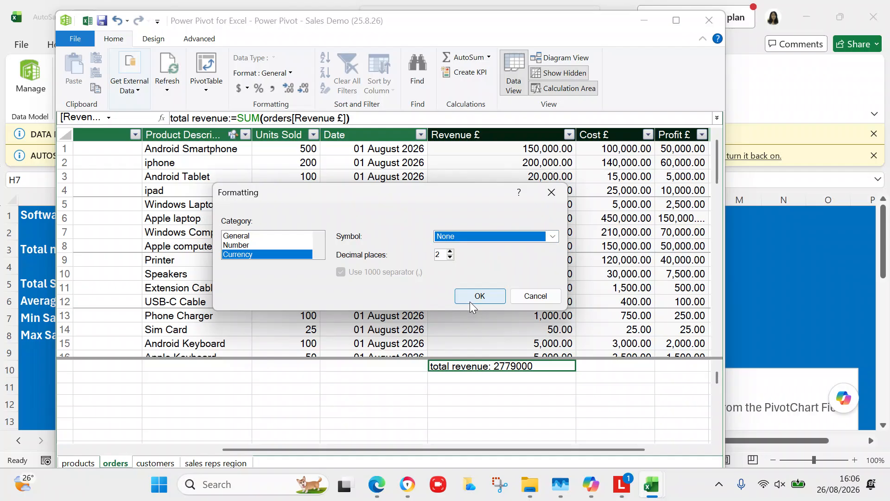
{"action": "left_click", "coordinate": [469, 301]}
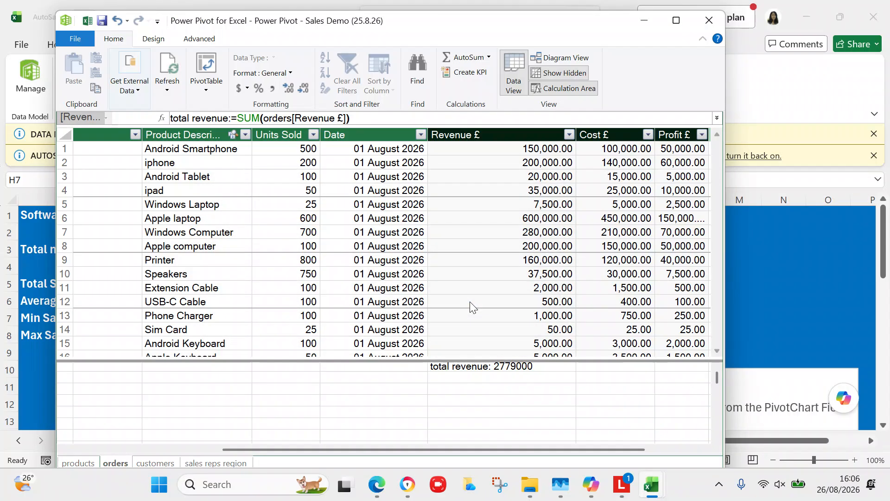
{"action": "left_click", "coordinate": [502, 377]}
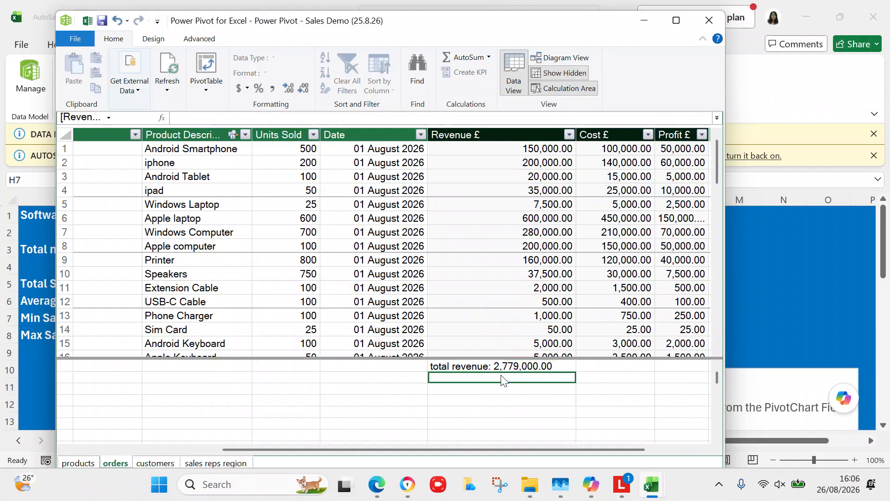
{"action": "type", "text": "="}
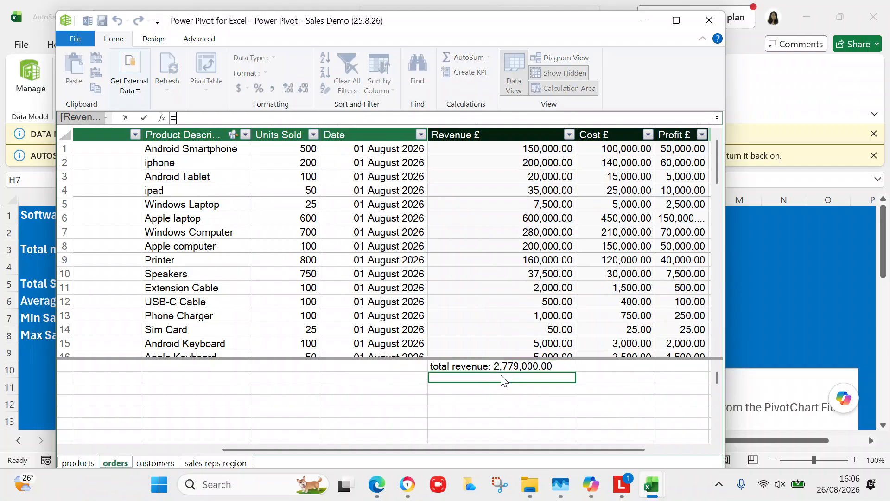
{"action": "key", "text": "Return"}
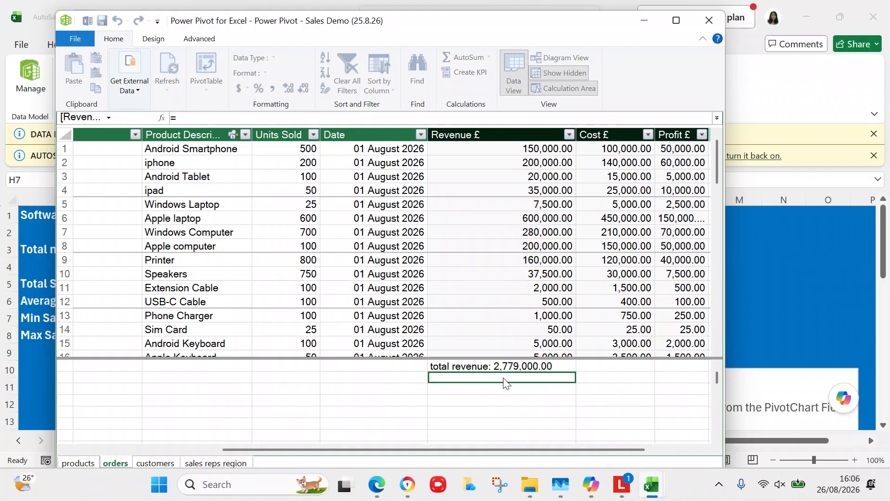
Add a measure in the cell directly below total revenue with the formula =AVERAGE(orders[Revenue £]).
{"action": "left_click", "coordinate": [499, 377]}
{"action": "type", "text": "avera"}
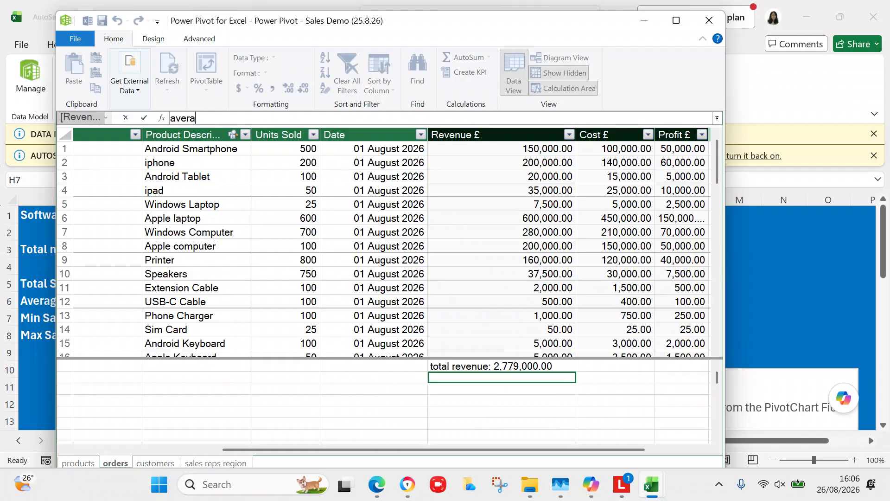
{"action": "key", "text": "BackSpace"}
{"action": "key", "text": "BackSpace"}
{"action": "key", "text": "BackSpace"}
{"action": "key", "text": "BackSpace"}
{"action": "key", "text": "BackSpace"}
{"action": "type", "text": "=average"}
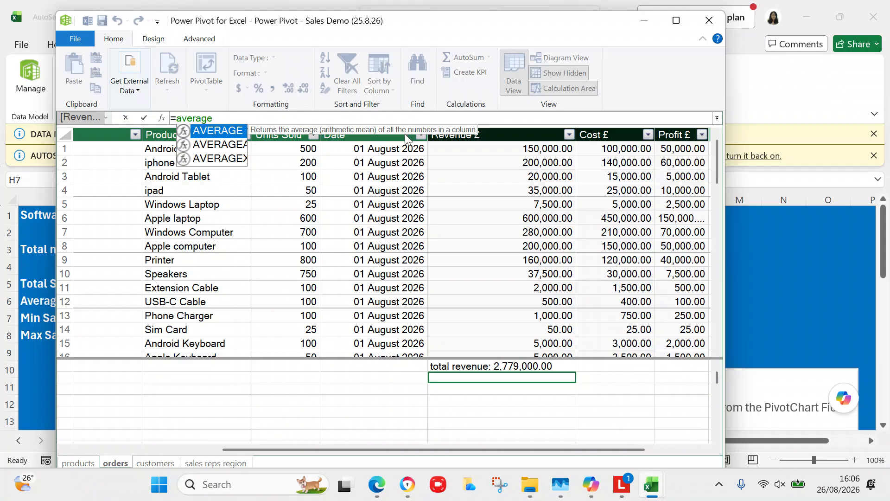
{"action": "double_click", "coordinate": [233, 130]}
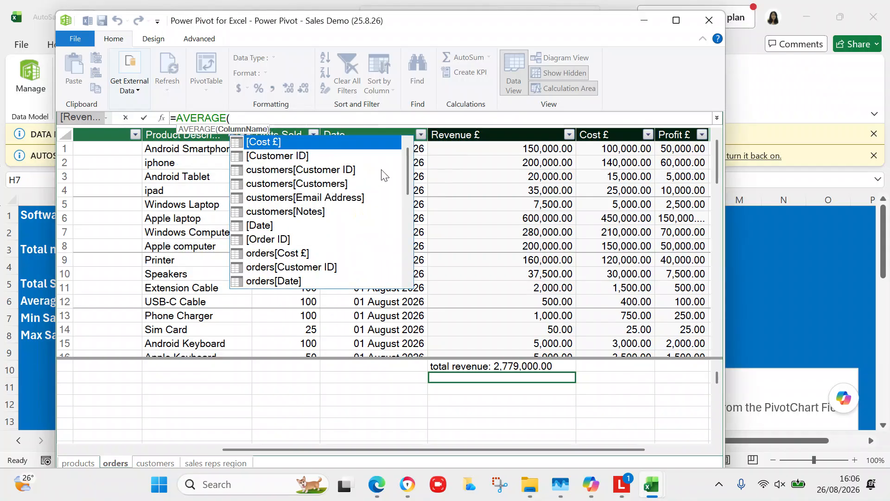
{"action": "left_click_drag", "start_coordinate": [405, 185], "coordinate": [407, 211]}
{"action": "left_click", "coordinate": [323, 254]}
{"action": "double_click", "coordinate": [322, 254]}
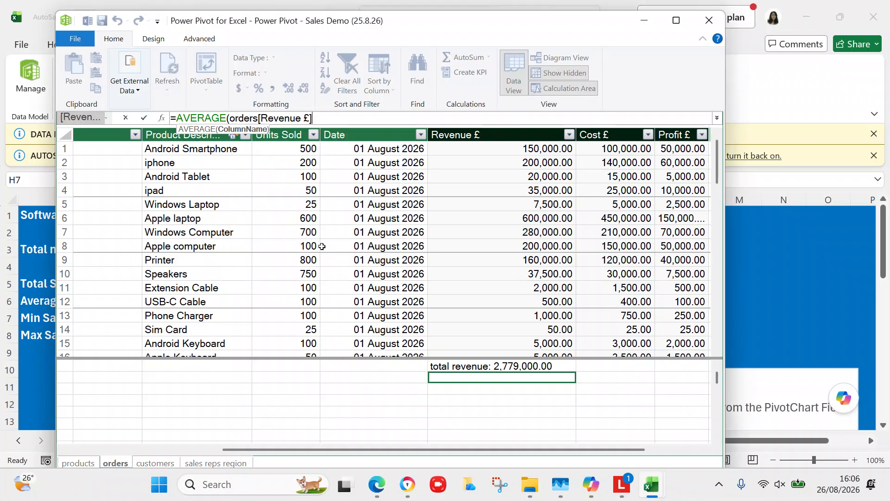
{"action": "left_click", "coordinate": [332, 119]}
{"action": "type", "text": ")"}
{"action": "key", "text": "Return"}
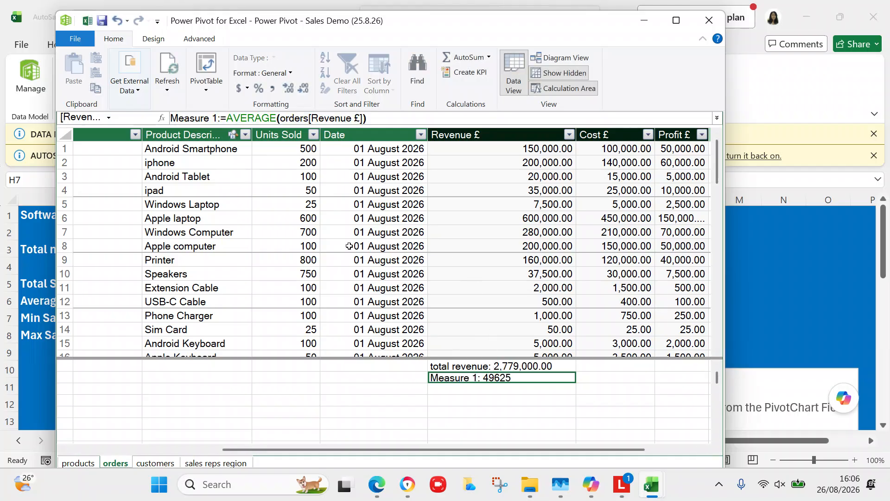
Rename the new average measure as "average revenue", keeping its formula.
{"action": "left_click", "coordinate": [221, 119]}
{"action": "key", "text": "BackSpace"}
{"action": "key", "text": "BackSpace"}
{"action": "key", "text": "BackSpace"}
{"action": "key", "text": "BackSpace"}
{"action": "key", "text": "BackSpace"}
{"action": "key", "text": "BackSpace"}
{"action": "key", "text": "BackSpace"}
{"action": "key", "text": "BackSpace"}
{"action": "key", "text": "BackSpace"}
{"action": "type", "text": "average "}
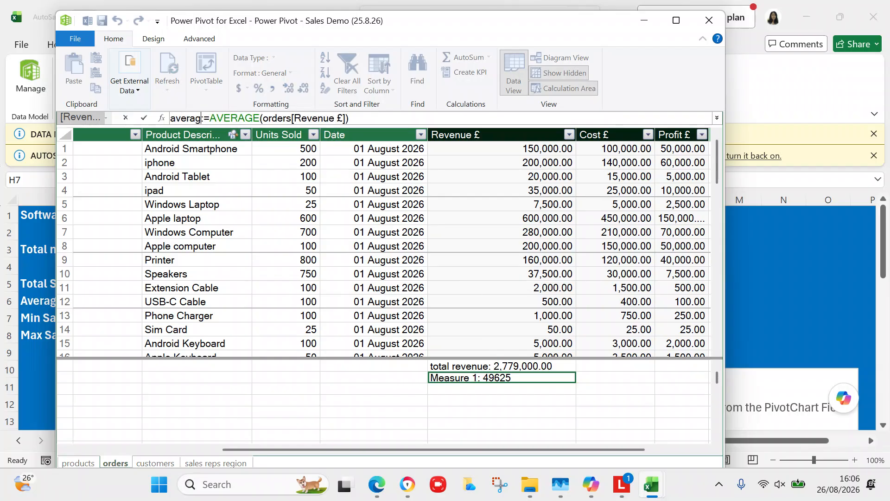
{"action": "type", "text": "r"}
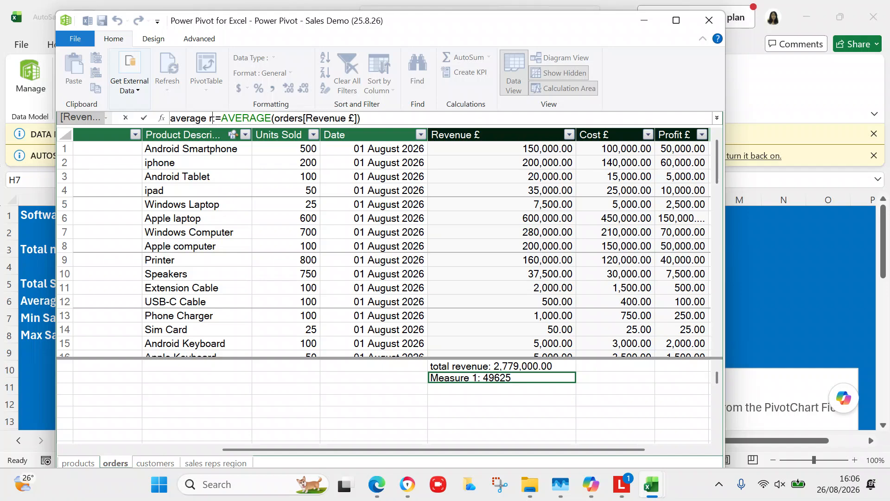
{"action": "type", "text": "e"}
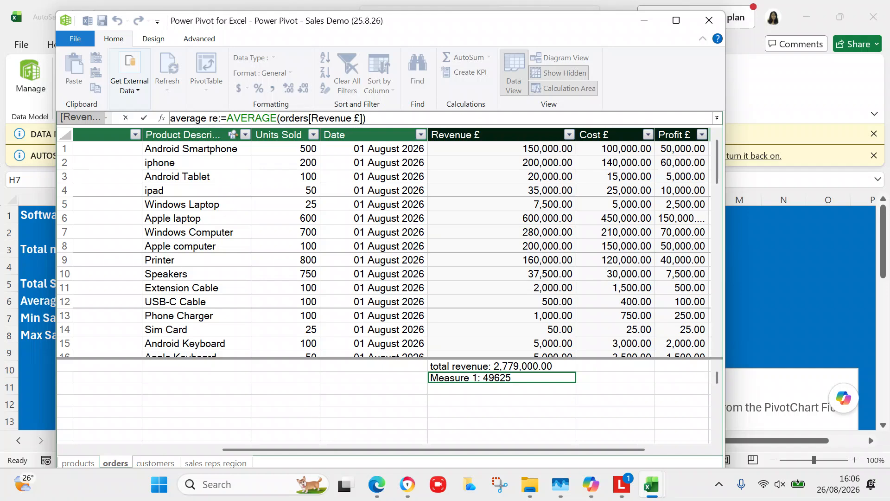
{"action": "type", "text": "venue"}
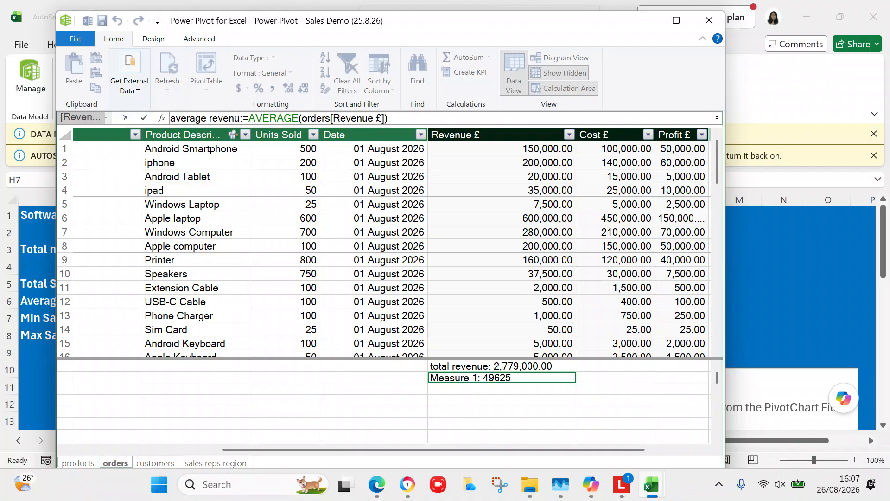
{"action": "key", "text": "Return"}
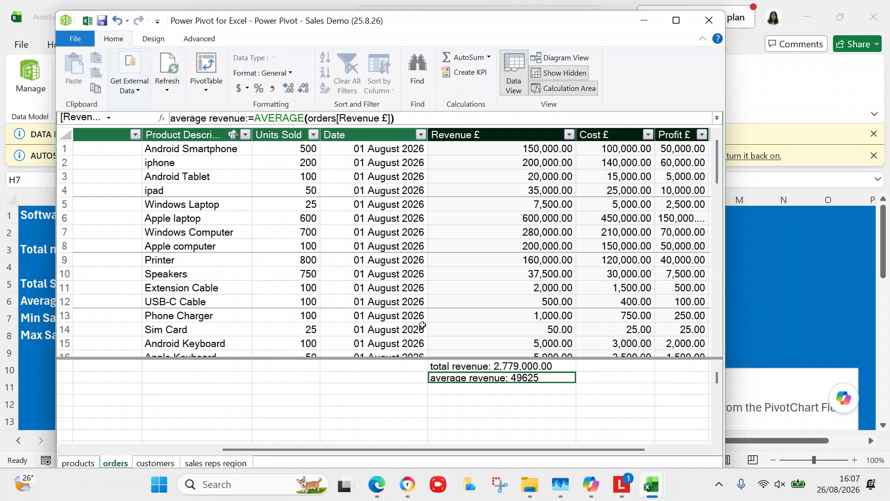
Format the average revenue measure as Currency with the symbol None.
{"action": "right_click", "coordinate": [516, 376]}
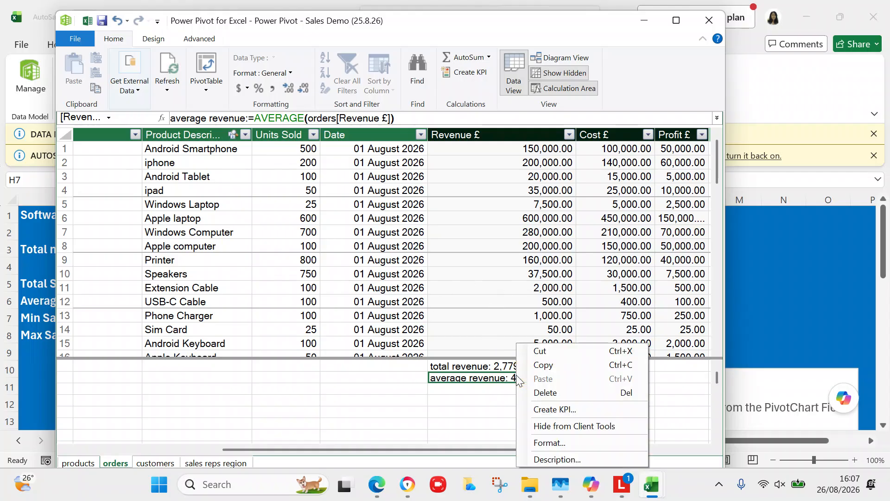
{"action": "left_click", "coordinate": [550, 442]}
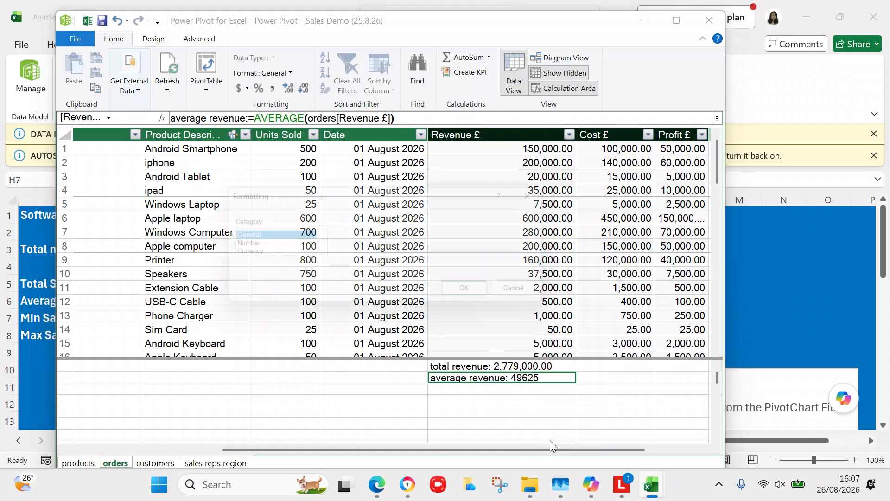
{"action": "left_click", "coordinate": [255, 255]}
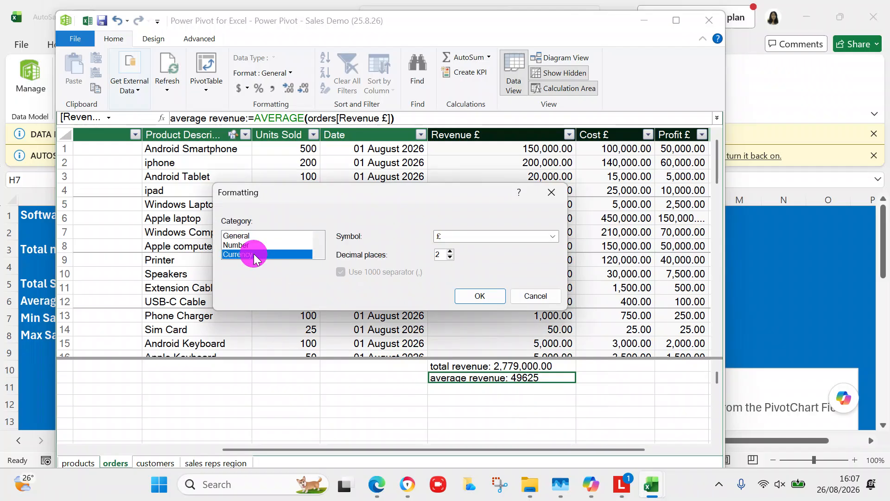
{"action": "left_click", "coordinate": [553, 236]}
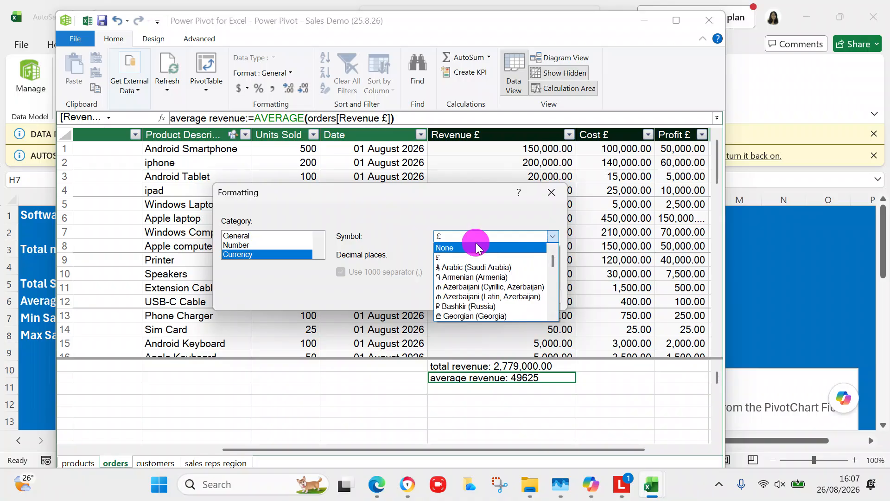
{"action": "left_click", "coordinate": [475, 249]}
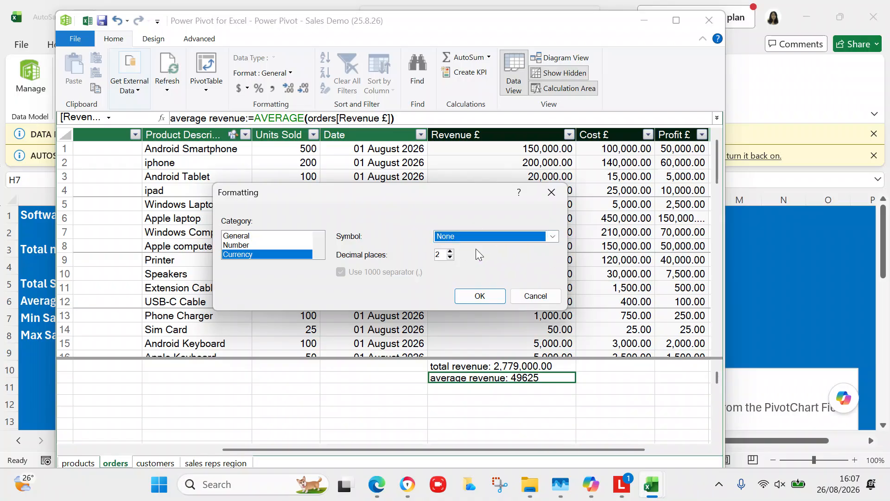
{"action": "left_click", "coordinate": [479, 298]}
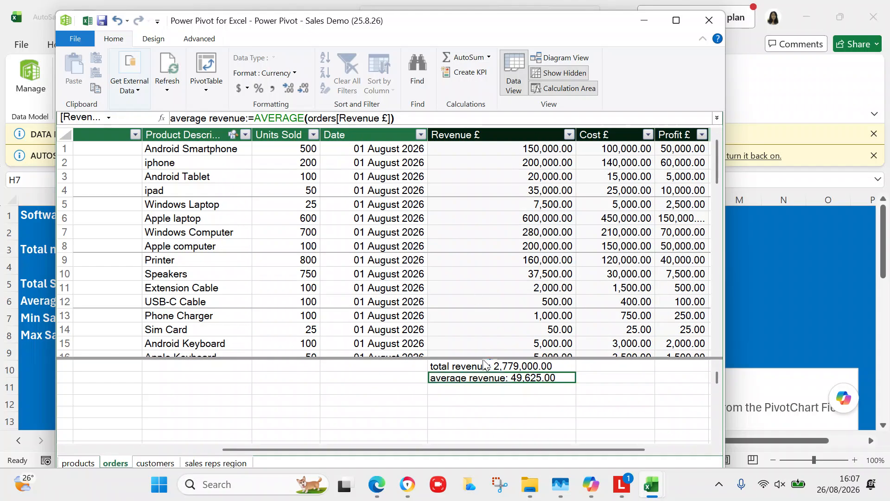
Add a measure in the cell directly below average revenue with the formula =MIN(orders[Revenue £]).
{"action": "left_click", "coordinate": [493, 391]}
{"action": "type", "text": "=m"}
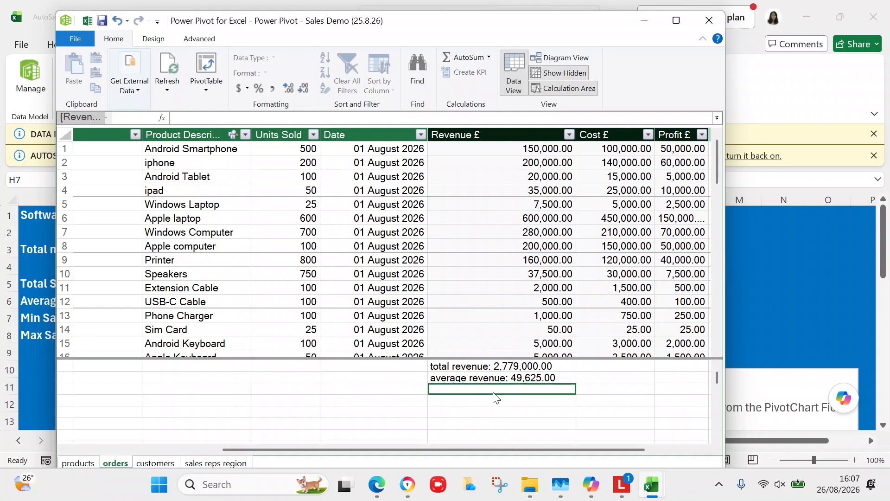
{"action": "type", "text": "in"}
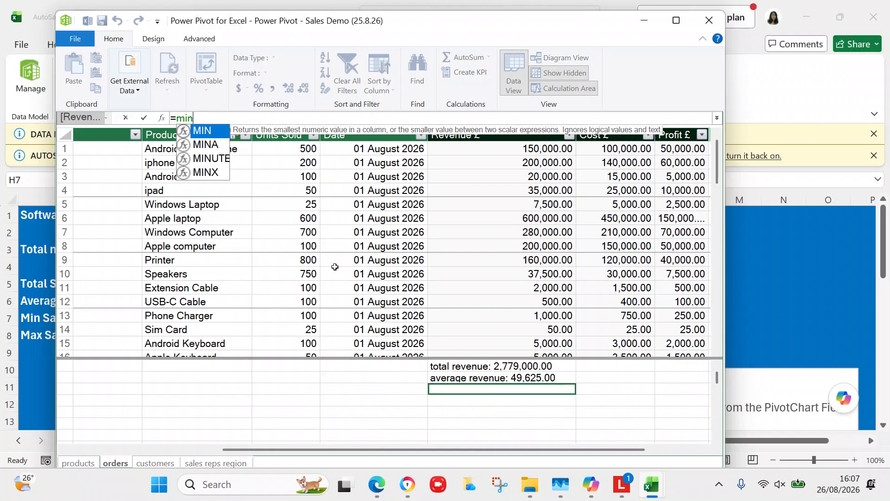
{"action": "double_click", "coordinate": [209, 130]}
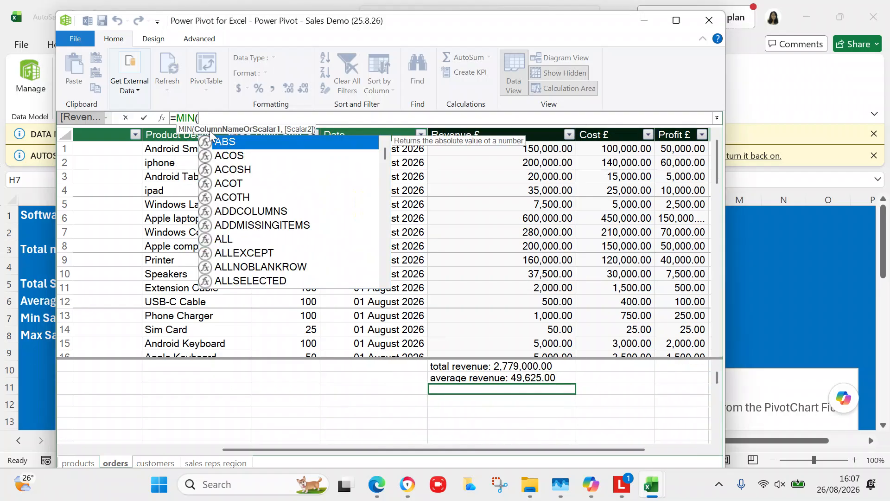
{"action": "left_click_drag", "start_coordinate": [388, 157], "coordinate": [385, 224]}
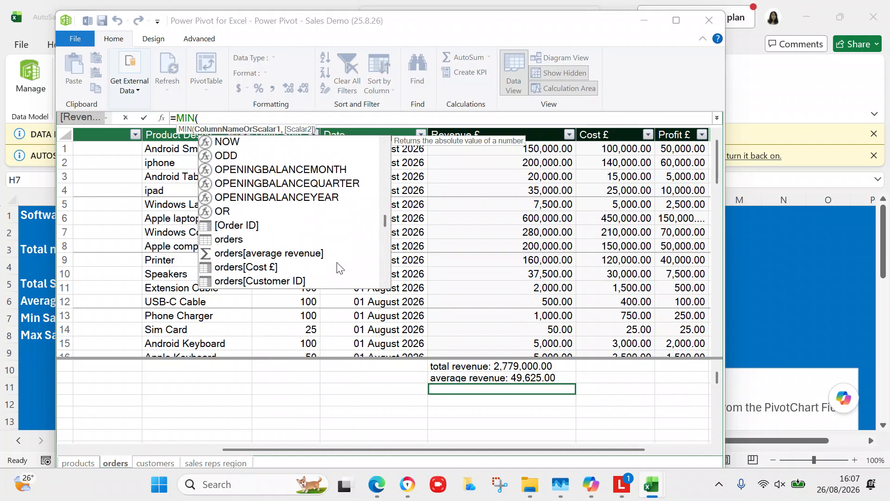
{"action": "left_click_drag", "start_coordinate": [383, 225], "coordinate": [383, 226]}
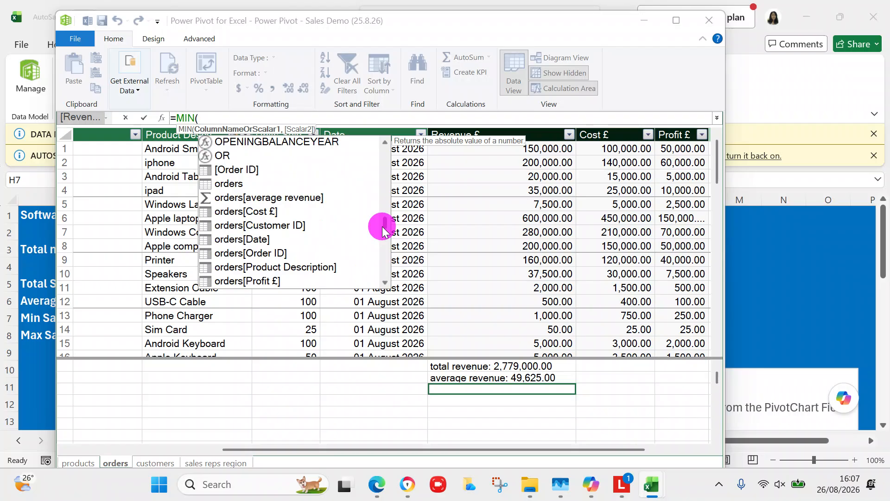
{"action": "left_click_drag", "start_coordinate": [382, 227], "coordinate": [380, 229]}
{"action": "double_click", "coordinate": [251, 184]}
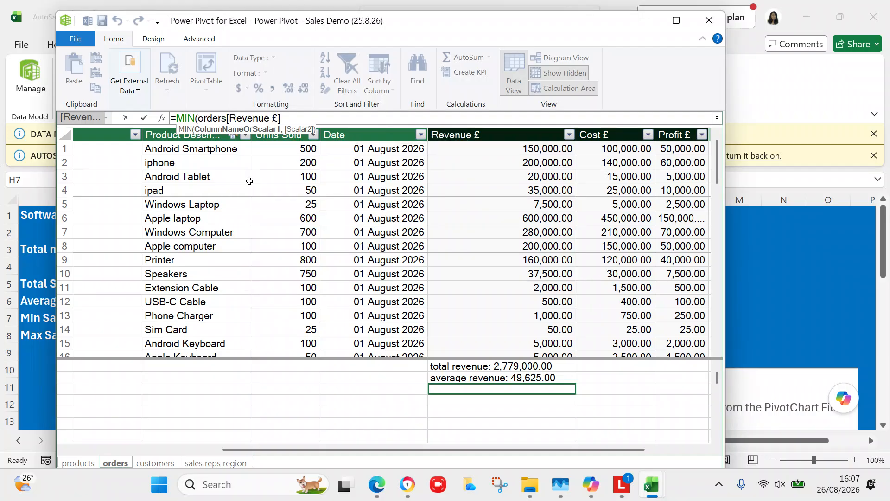
{"action": "type", "text": ")"}
{"action": "key", "text": "Return"}
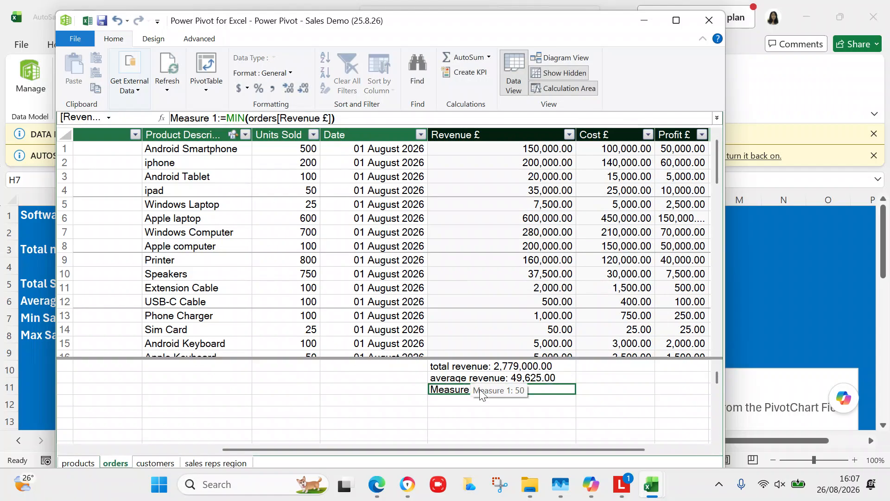
Format the new minimum measure as Currency with the symbol None.
{"action": "right_click", "coordinate": [540, 392]}
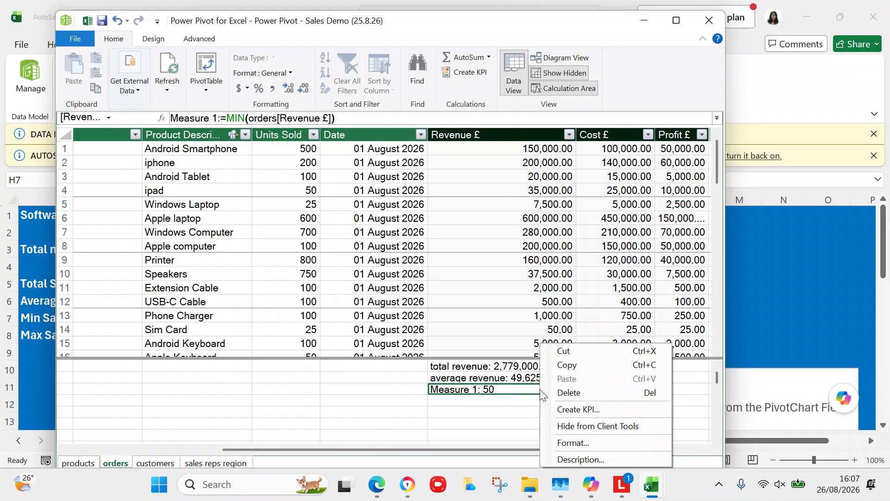
{"action": "left_click", "coordinate": [579, 442]}
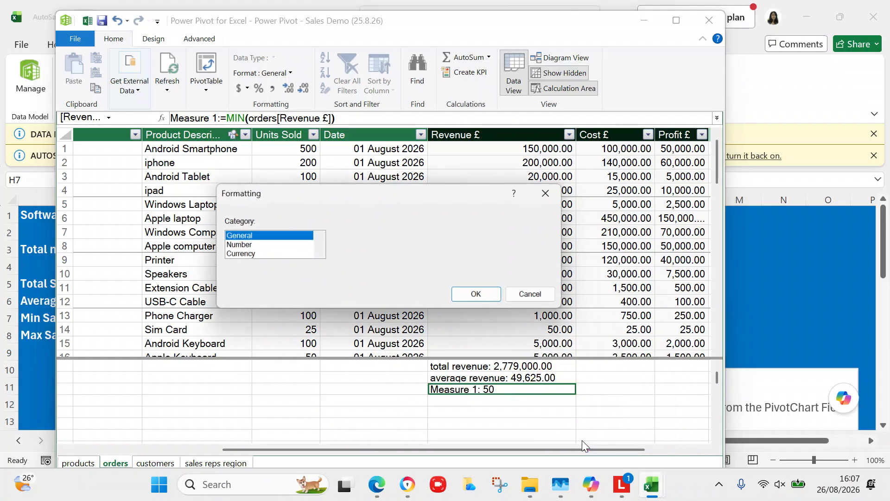
{"action": "left_click", "coordinate": [265, 253]}
{"action": "left_click", "coordinate": [552, 237]}
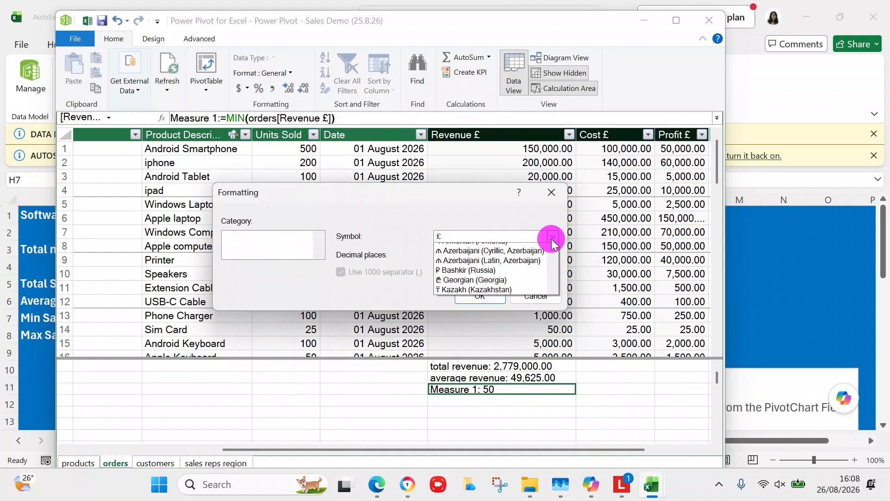
{"action": "left_click", "coordinate": [552, 251]}
{"action": "left_click", "coordinate": [484, 248]}
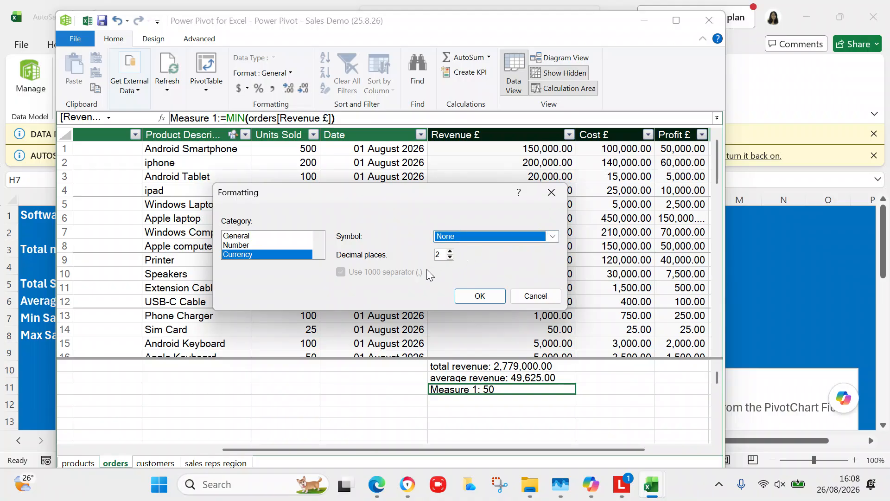
{"action": "left_click", "coordinate": [478, 297]}
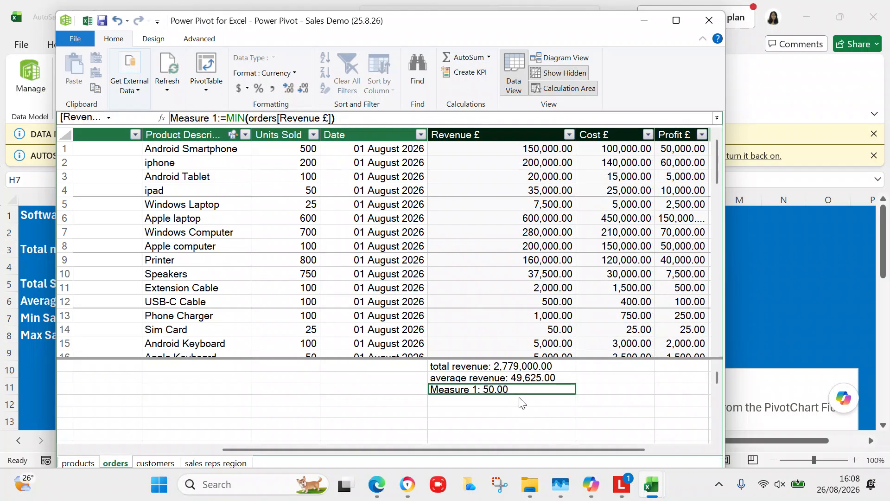
Rename the minimum measure as "min revenue", keeping its formula.
{"action": "left_click", "coordinate": [219, 118]}
{"action": "key", "text": "BackSpace"}
{"action": "key", "text": "BackSpace"}
{"action": "key", "text": "BackSpace"}
{"action": "key", "text": "BackSpace"}
{"action": "key", "text": "BackSpace"}
{"action": "key", "text": "BackSpace"}
{"action": "key", "text": "BackSpace"}
{"action": "key", "text": "BackSpace"}
{"action": "key", "text": "BackSpace"}
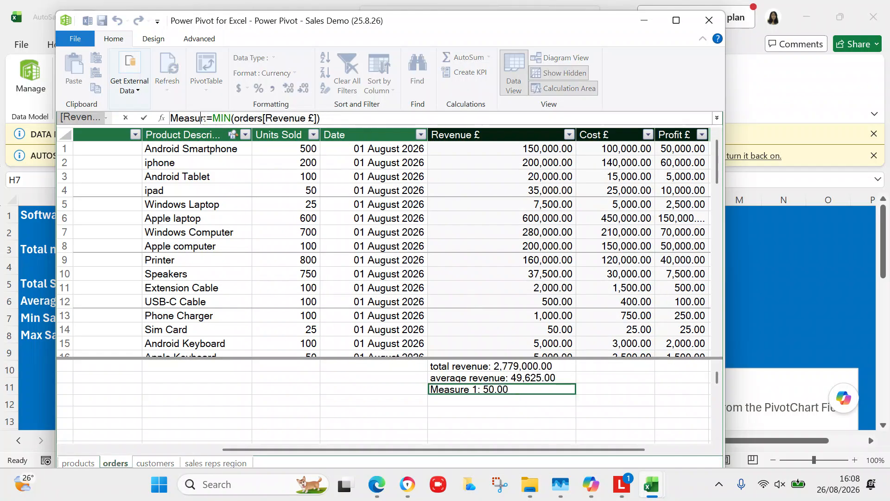
{"action": "type", "text": "min rev"}
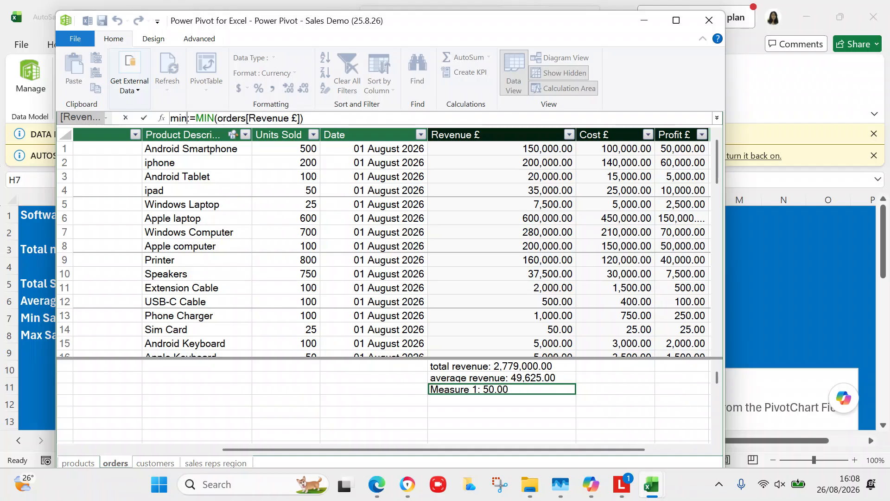
{"action": "type", "text": "enue"}
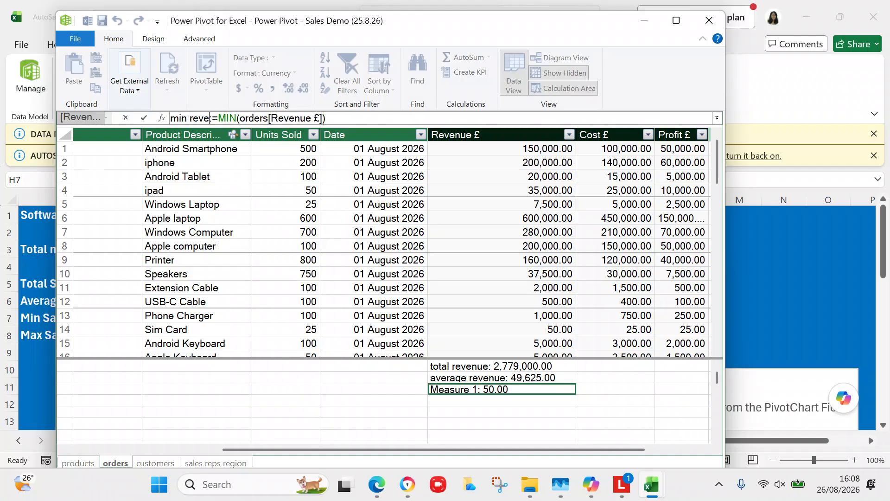
{"action": "key", "text": "Return"}
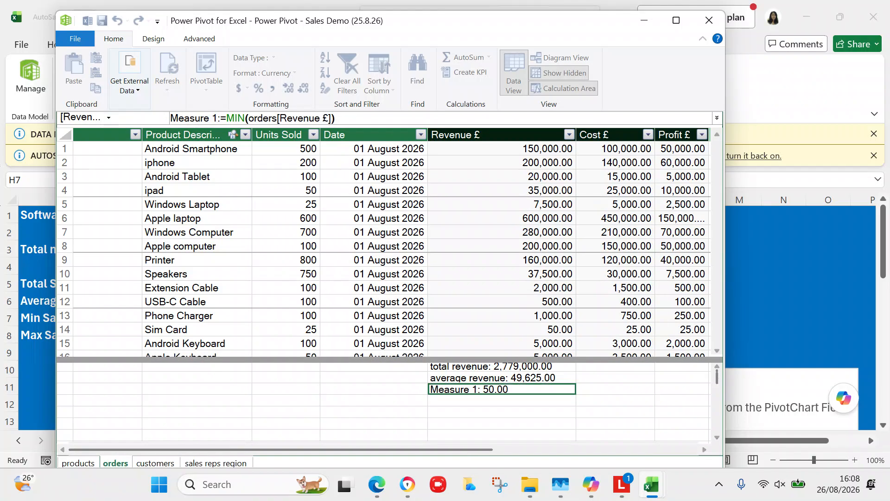
Add a measure in the cell directly below min revenue with the formula =MAX(orders[Revenue £]).
{"action": "left_click", "coordinate": [504, 402]}
{"action": "type", "text": "="}
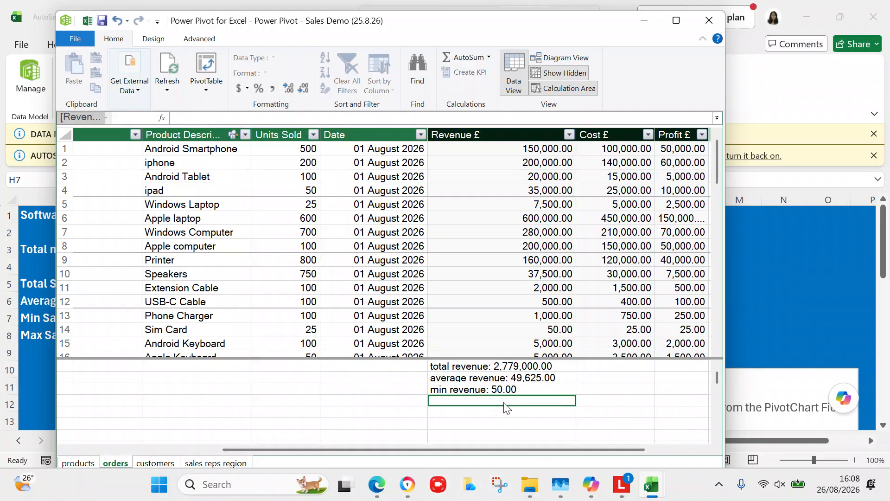
{"action": "type", "text": "max"}
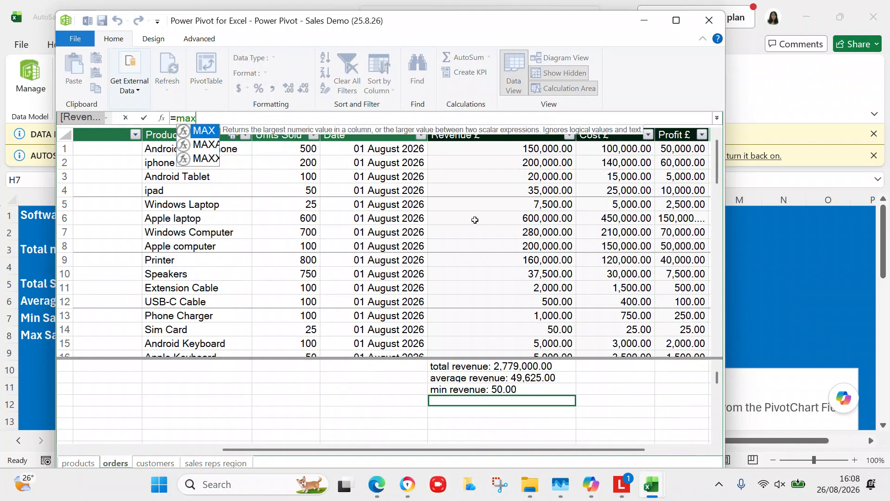
{"action": "double_click", "coordinate": [205, 131]}
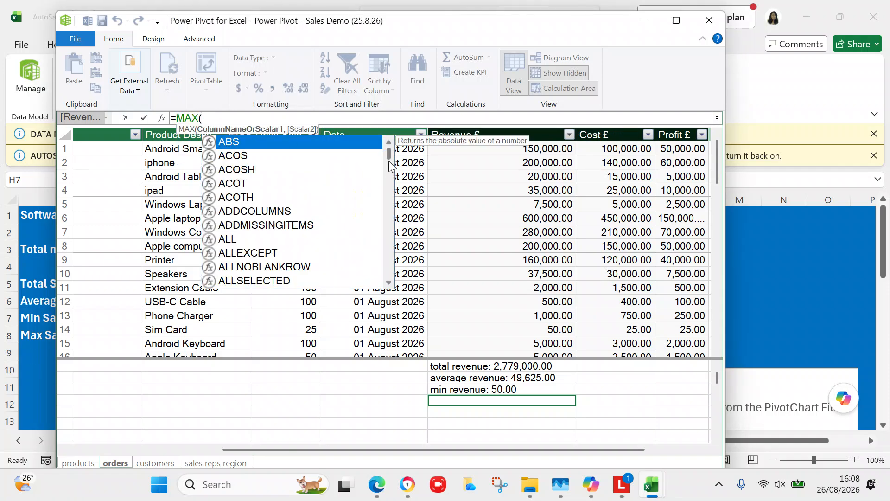
{"action": "left_click_drag", "start_coordinate": [389, 152], "coordinate": [381, 225]}
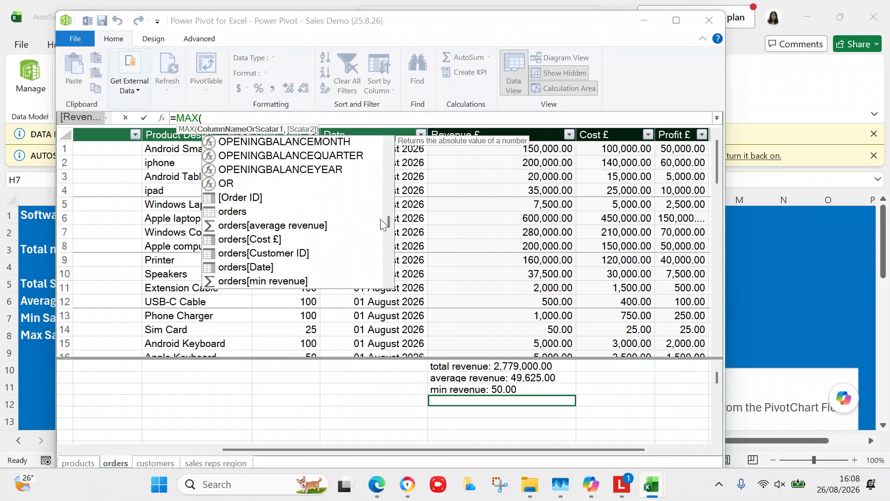
{"action": "left_click_drag", "start_coordinate": [387, 222], "coordinate": [387, 227]}
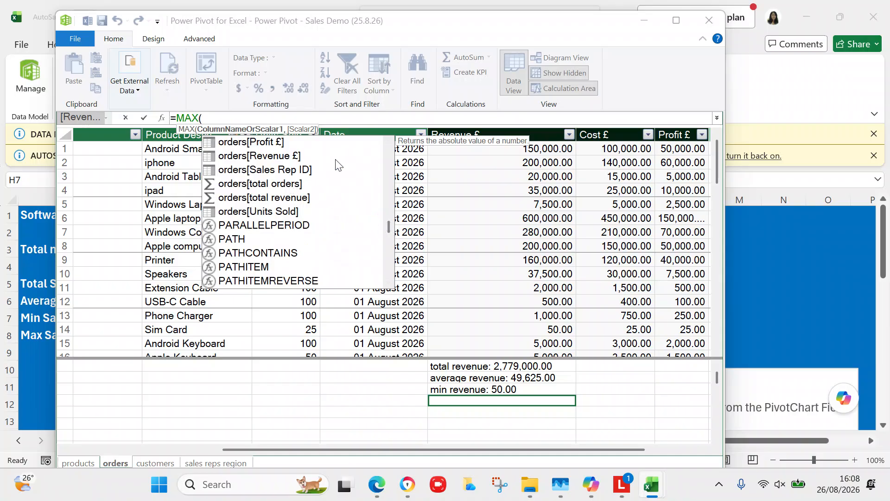
{"action": "double_click", "coordinate": [293, 154]}
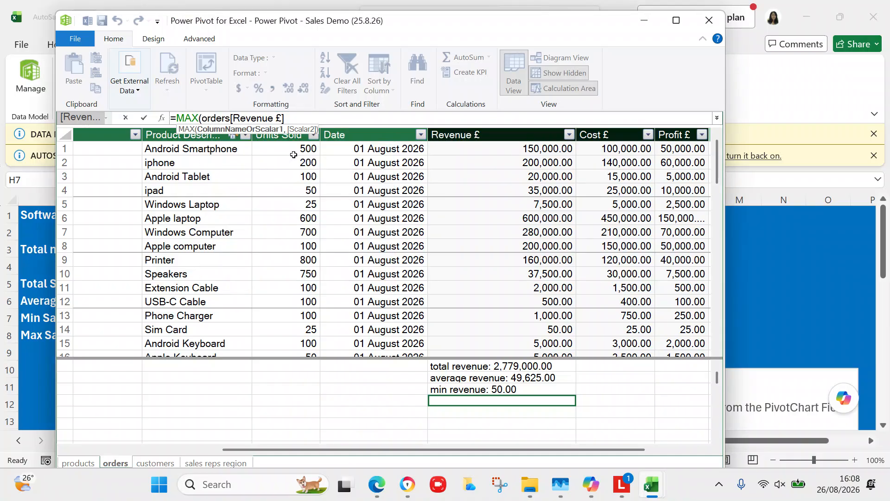
{"action": "type", "text": ")"}
{"action": "key", "text": "Return"}
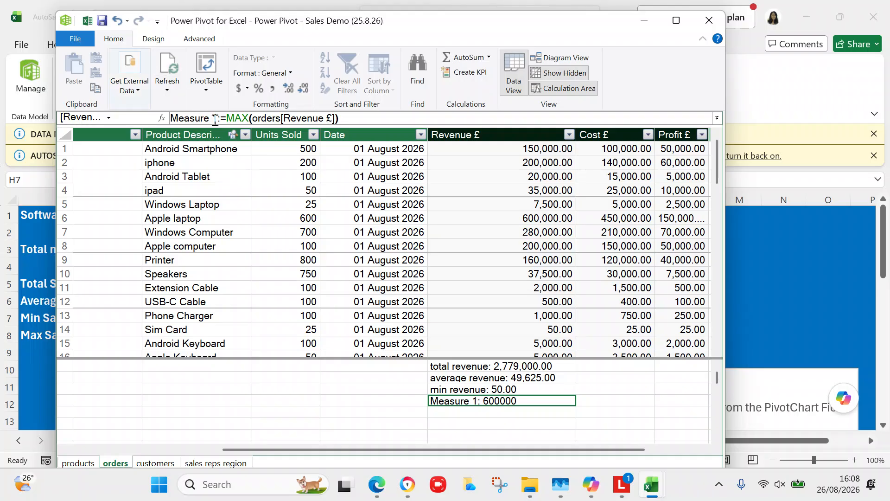
Rename the new maximum measure as "max revenue", keeping its formula.
{"action": "left_click", "coordinate": [215, 120]}
{"action": "key", "text": "BackSpace"}
{"action": "key", "text": "BackSpace"}
{"action": "key", "text": "BackSpace"}
{"action": "key", "text": "BackSpace"}
{"action": "key", "text": "BackSpace"}
{"action": "key", "text": "BackSpace"}
{"action": "key", "text": "BackSpace"}
{"action": "key", "text": "BackSpace"}
{"action": "key", "text": "BackSpace"}
{"action": "type", "text": "max reven"}
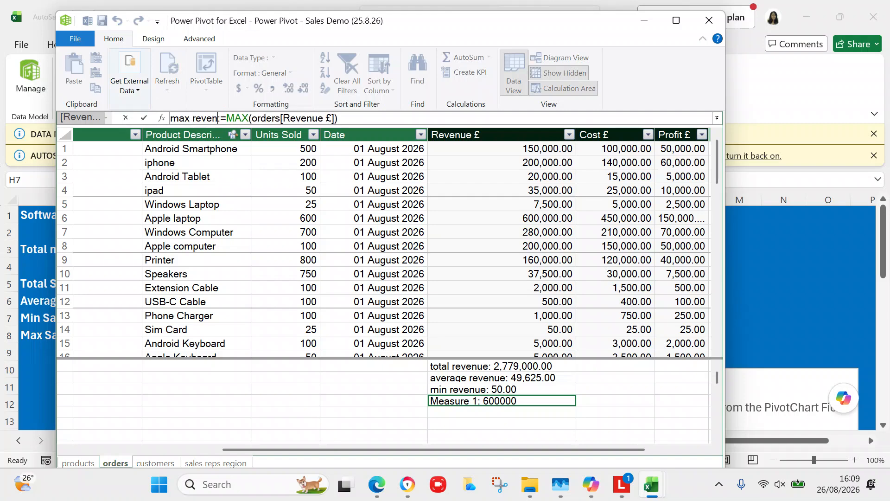
{"action": "type", "text": "ue"}
{"action": "key", "text": "Return"}
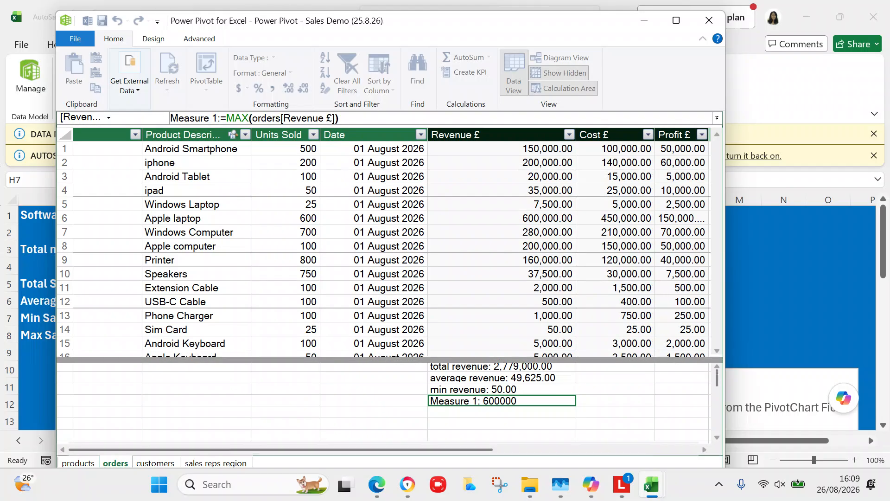
Format the max revenue measure as Currency with the symbol None.
{"action": "right_click", "coordinate": [544, 405]}
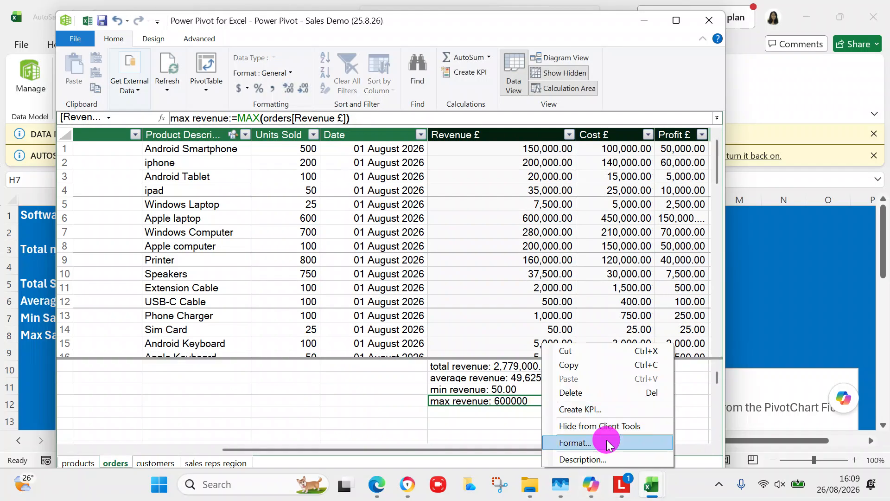
{"action": "left_click", "coordinate": [575, 443]}
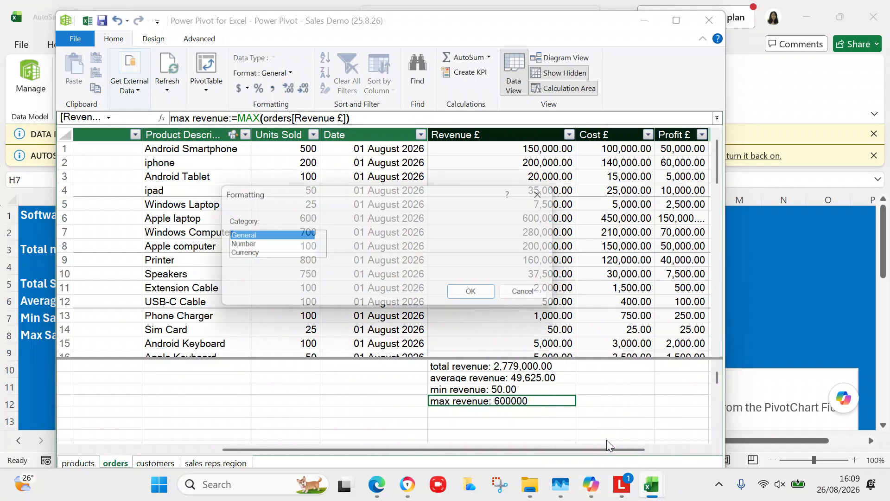
{"action": "left_click", "coordinate": [261, 255]}
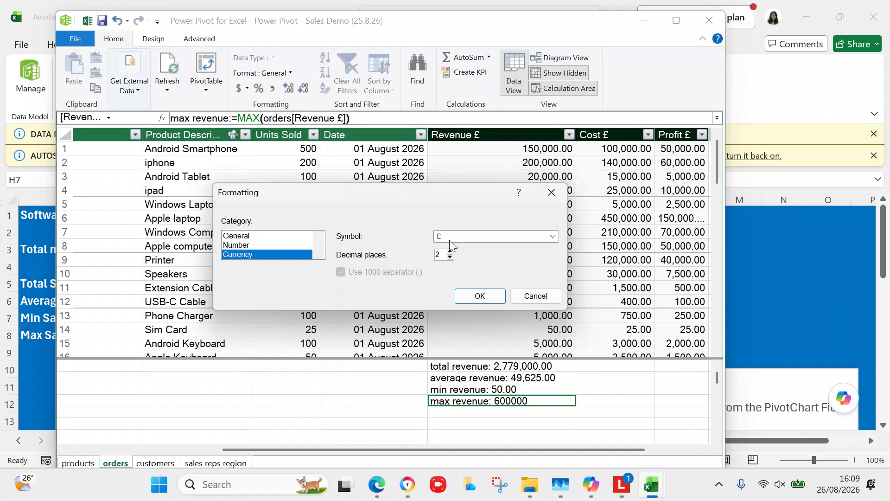
{"action": "left_click", "coordinate": [553, 237]}
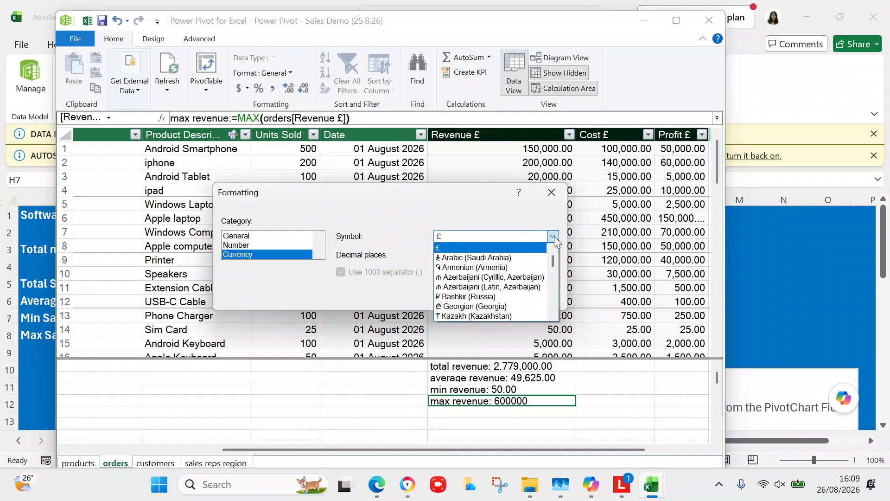
{"action": "left_click", "coordinate": [552, 250]}
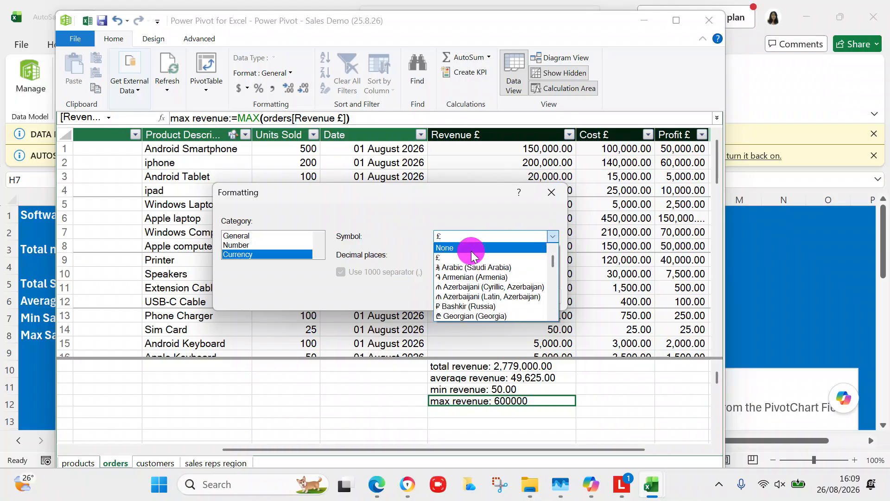
{"action": "left_click", "coordinate": [472, 249]}
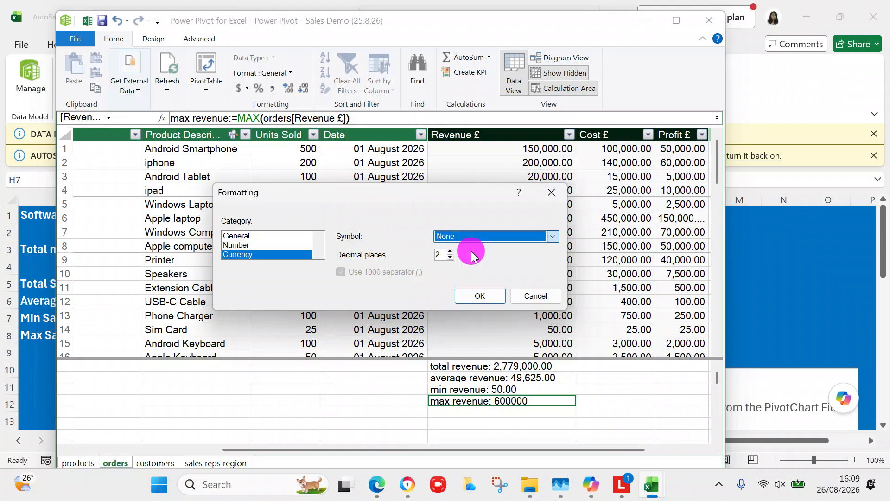
{"action": "left_click", "coordinate": [491, 296]}
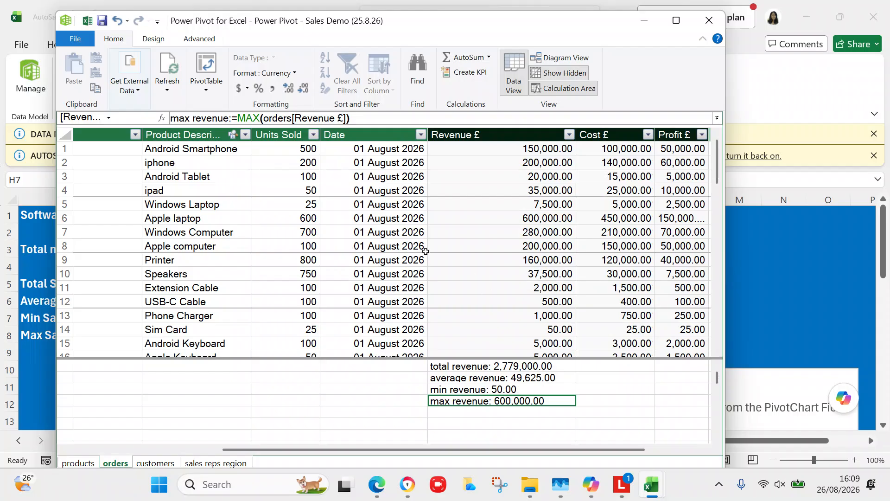
Add a measure in the first calculation cell beneath the Units Sold column with the formula =SUM(orders[Units Sold]).
{"action": "left_click", "coordinate": [284, 365]}
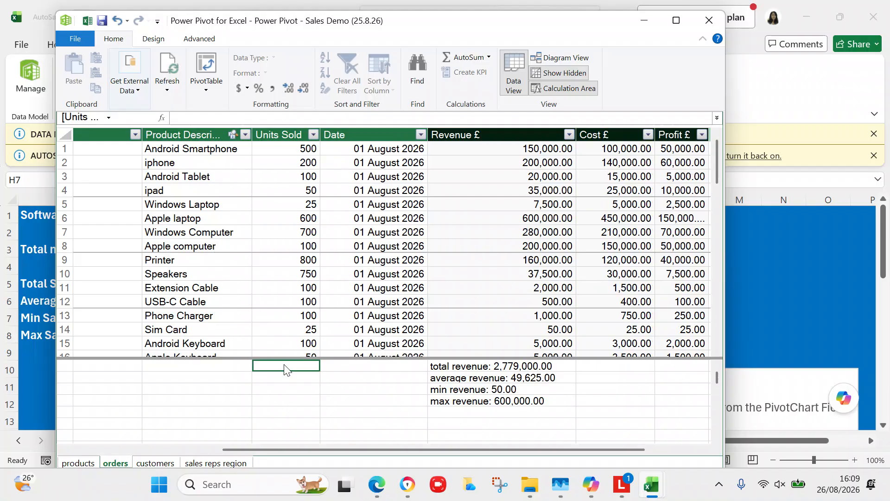
{"action": "type", "text": "="}
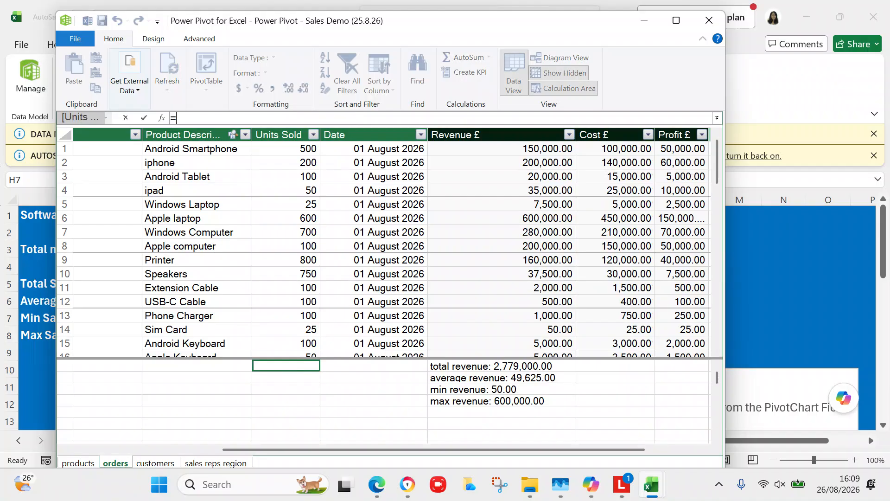
{"action": "type", "text": "sum"}
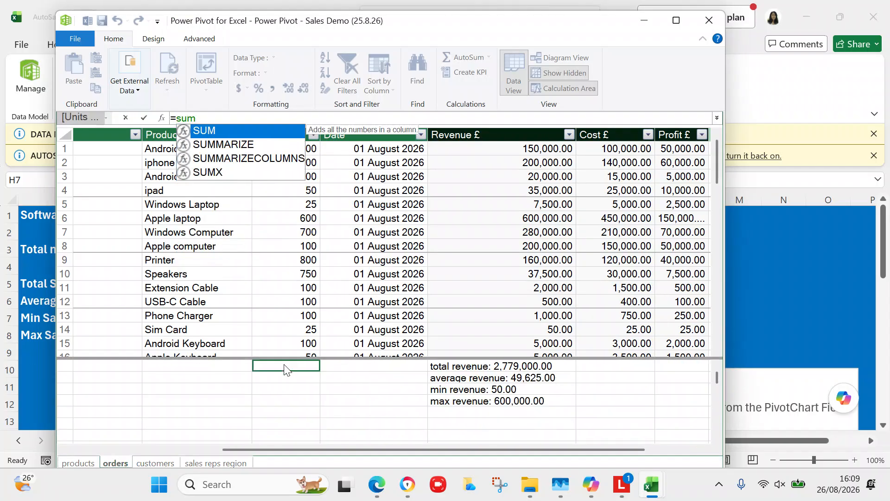
{"action": "double_click", "coordinate": [222, 130]}
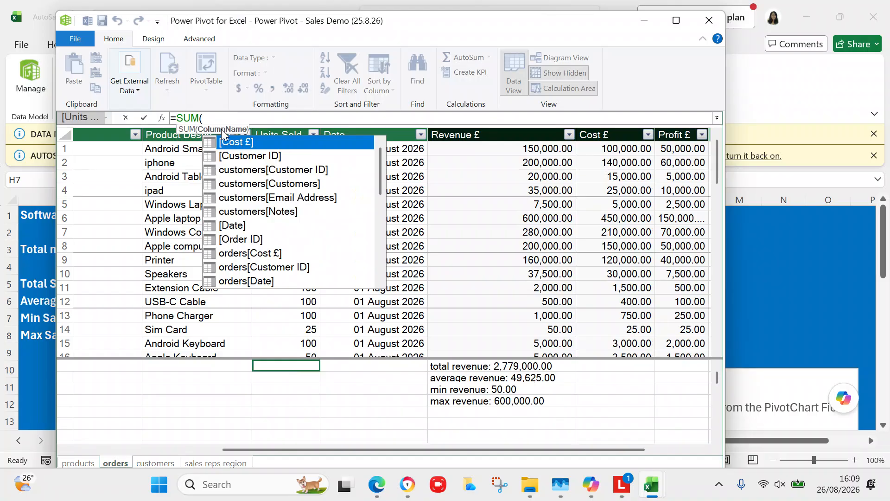
{"action": "left_click_drag", "start_coordinate": [380, 189], "coordinate": [375, 234]}
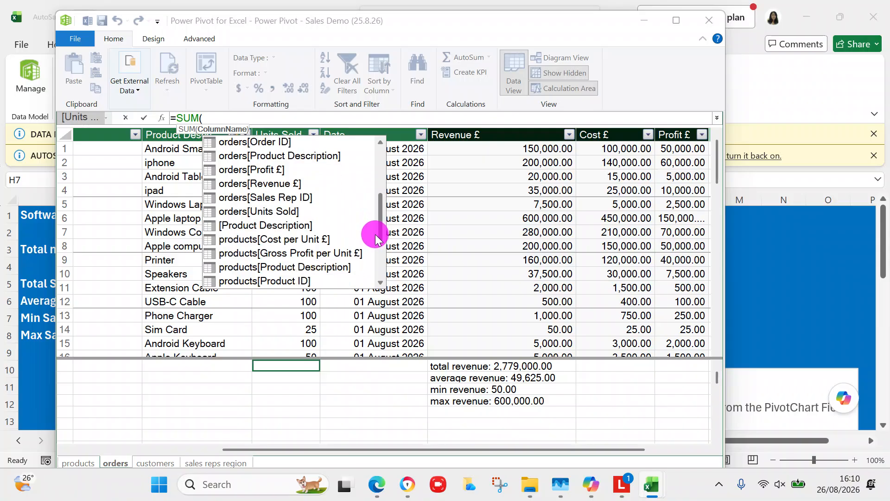
{"action": "left_click", "coordinate": [265, 211]}
{"action": "double_click", "coordinate": [265, 211]}
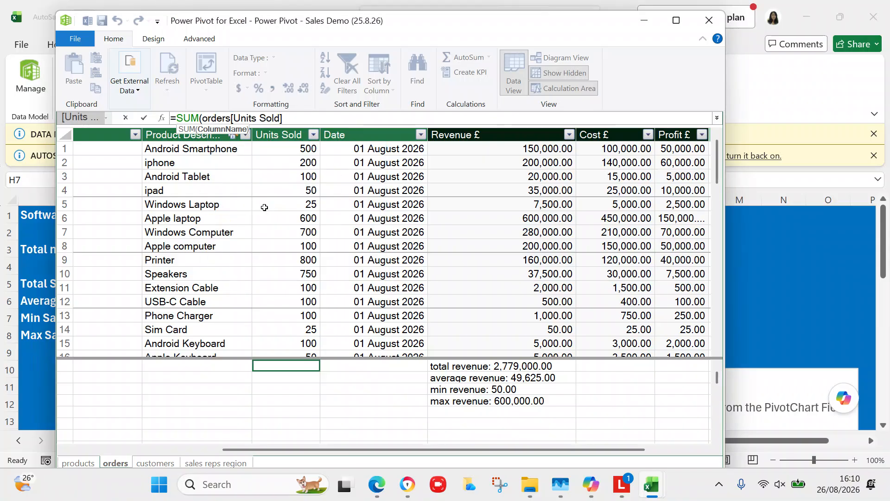
{"action": "type", "text": ")"}
{"action": "key", "text": "Return"}
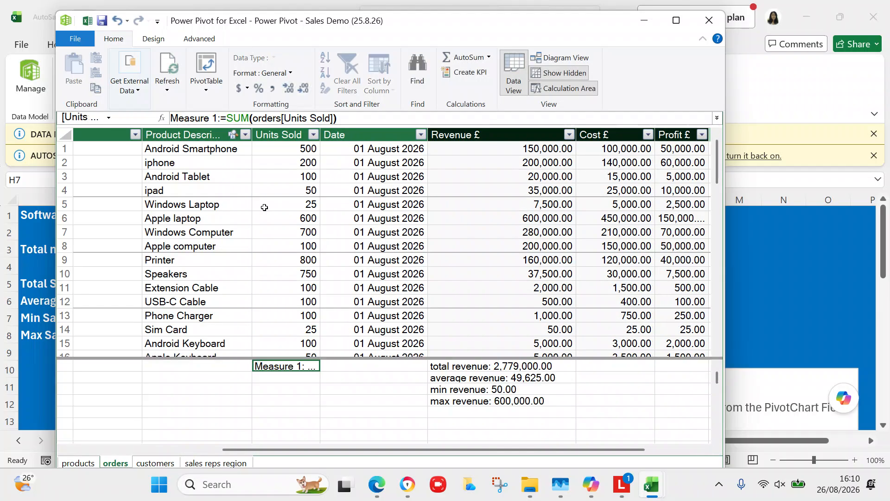
Rename the new sum measure as "total units sold", keeping its formula, and widen the Units Sold column to fit it.
{"action": "left_click", "coordinate": [216, 120]}
{"action": "key", "text": "BackSpace"}
{"action": "key", "text": "BackSpace"}
{"action": "key", "text": "BackSpace"}
{"action": "key", "text": "BackSpace"}
{"action": "key", "text": "BackSpace"}
{"action": "key", "text": "BackSpace"}
{"action": "key", "text": "BackSpace"}
{"action": "key", "text": "BackSpace"}
{"action": "key", "text": "BackSpace"}
{"action": "type", "text": "total uni"}
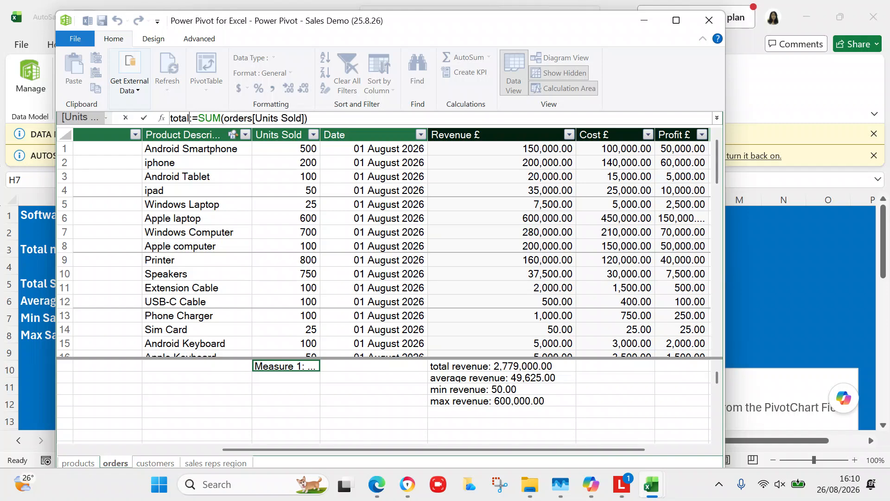
{"action": "type", "text": "ts sold"}
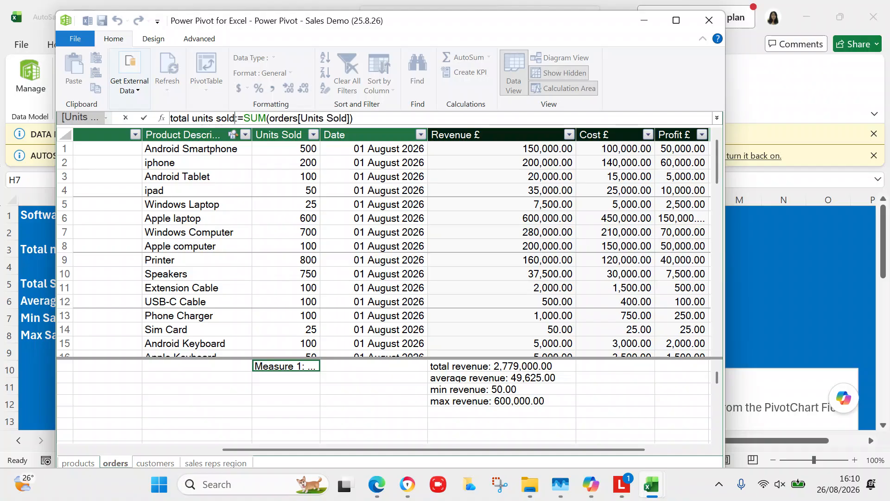
{"action": "key", "text": "Return"}
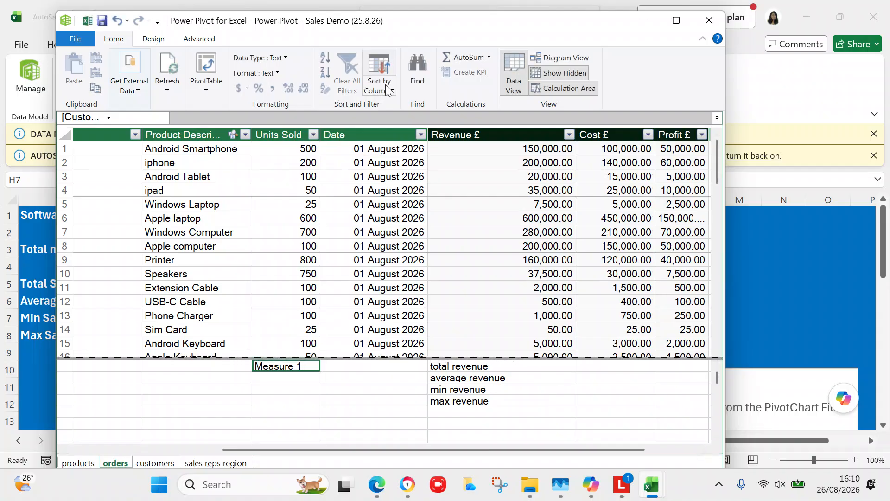
{"action": "left_click_drag", "start_coordinate": [318, 138], "coordinate": [401, 139]}
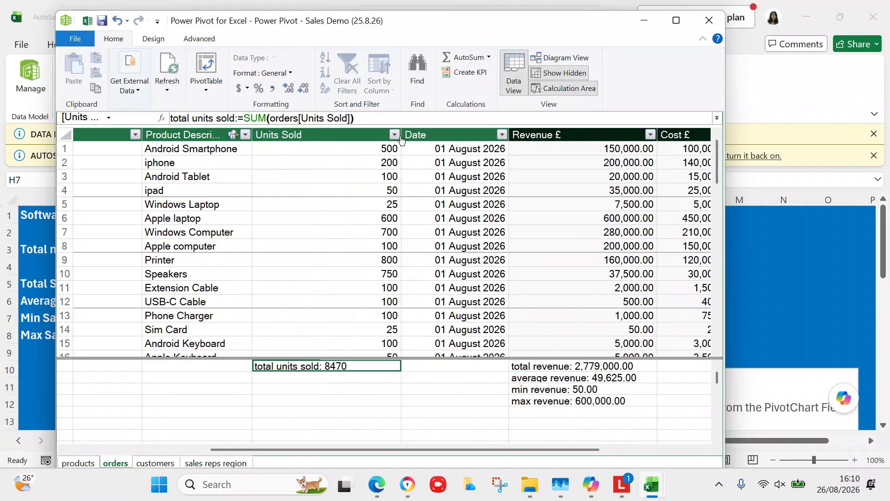
Format the total units sold measure as a Whole Number with the 1000 separator enabled.
{"action": "left_click", "coordinate": [308, 367]}
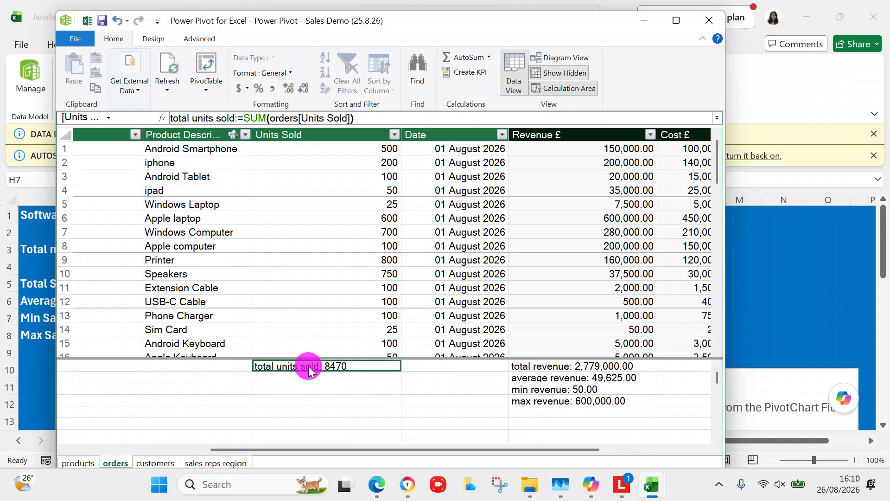
{"action": "right_click", "coordinate": [352, 370]}
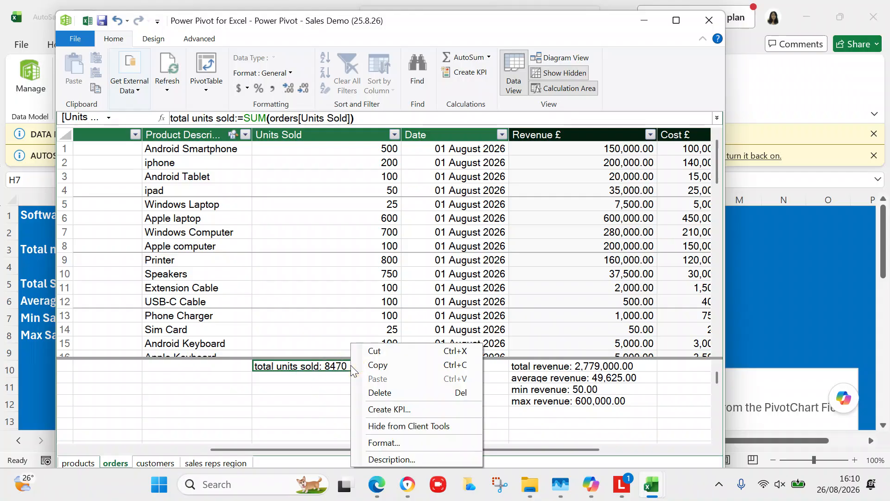
{"action": "left_click", "coordinate": [374, 443]}
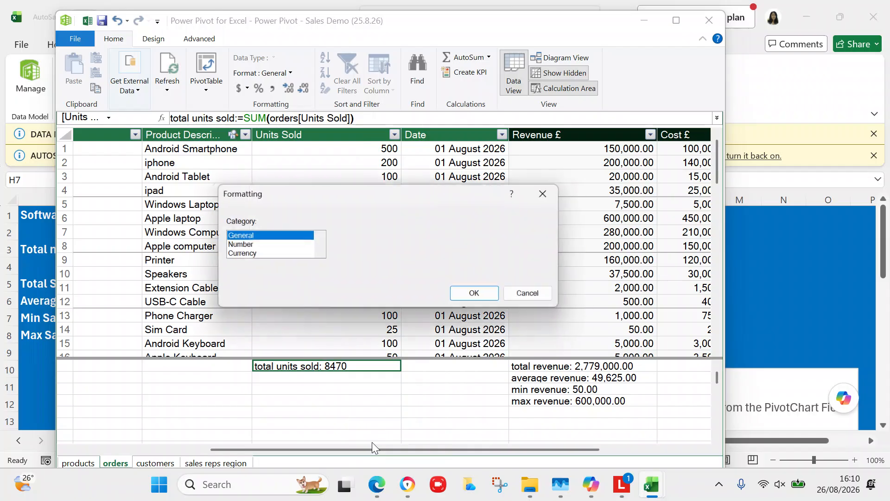
{"action": "left_click", "coordinate": [254, 245]}
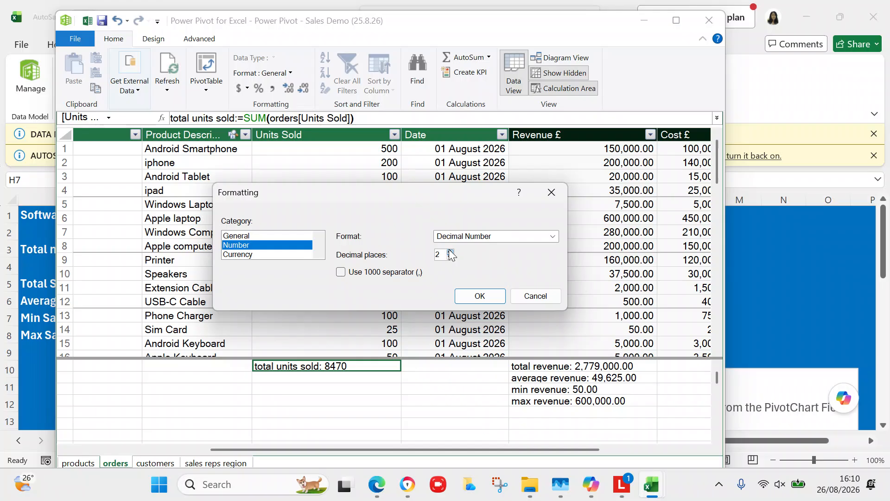
{"action": "left_click", "coordinate": [553, 236]}
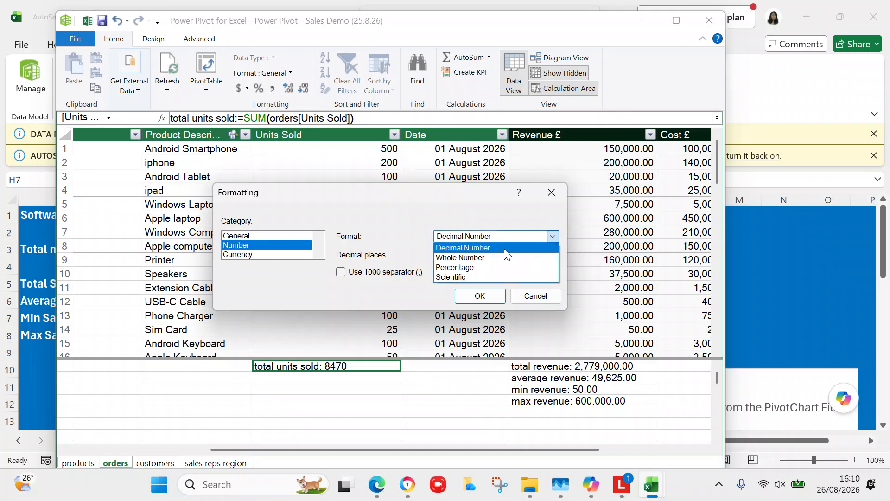
{"action": "left_click", "coordinate": [485, 257]}
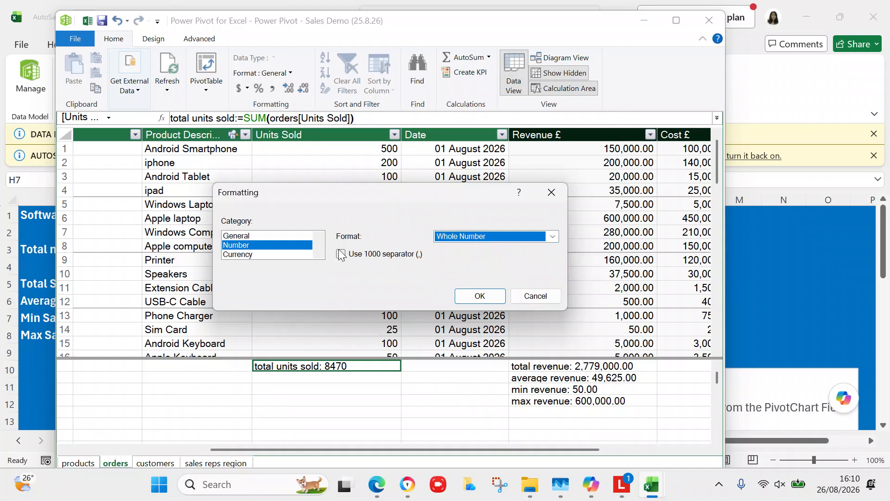
{"action": "left_click", "coordinate": [341, 254]}
{"action": "left_click", "coordinate": [472, 295]}
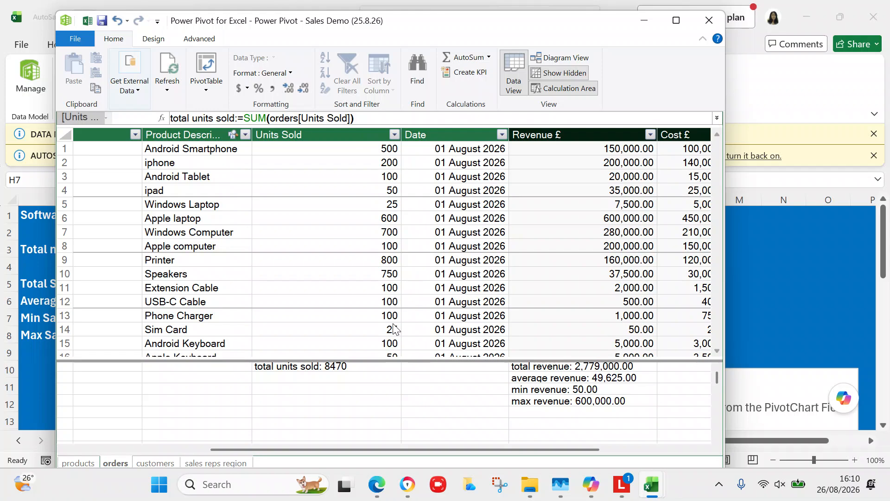
Add a measure in the cell directly below total units sold with the formula =AVERAGE(orders[Units Sold]).
{"action": "left_click", "coordinate": [329, 378]}
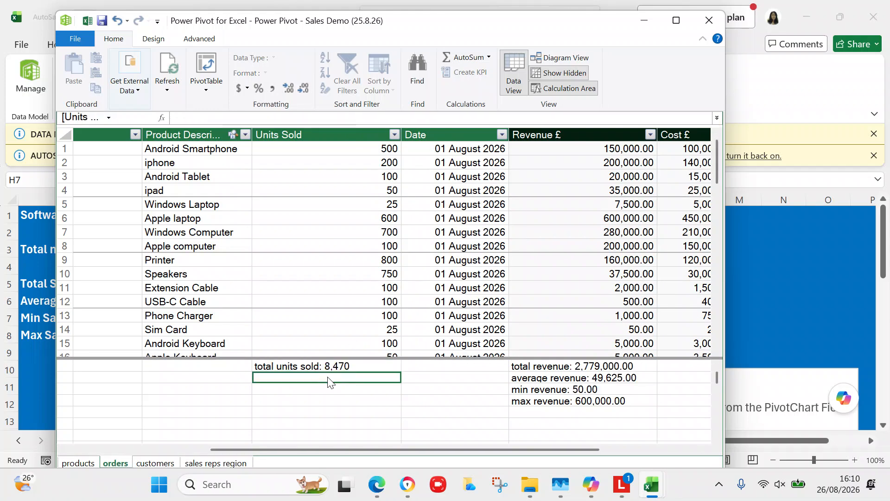
{"action": "type", "text": "="}
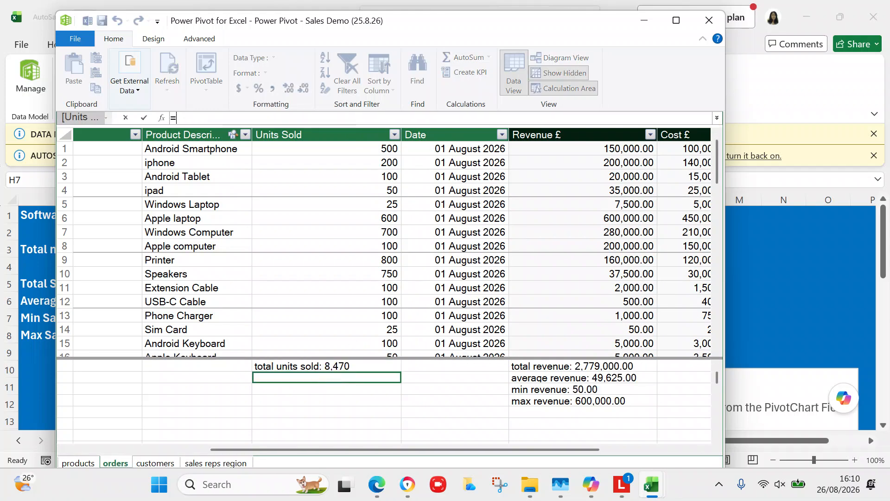
{"action": "type", "text": "average"}
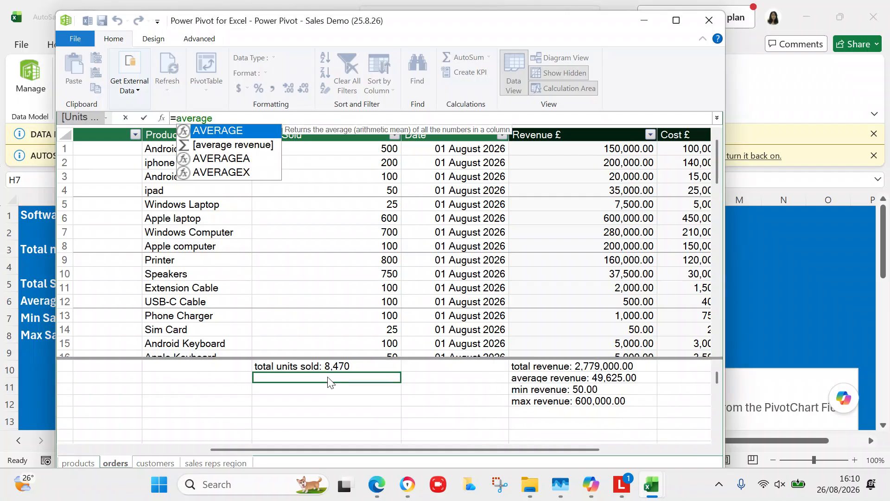
{"action": "left_click", "coordinate": [202, 135]}
{"action": "left_click", "coordinate": [202, 135]}
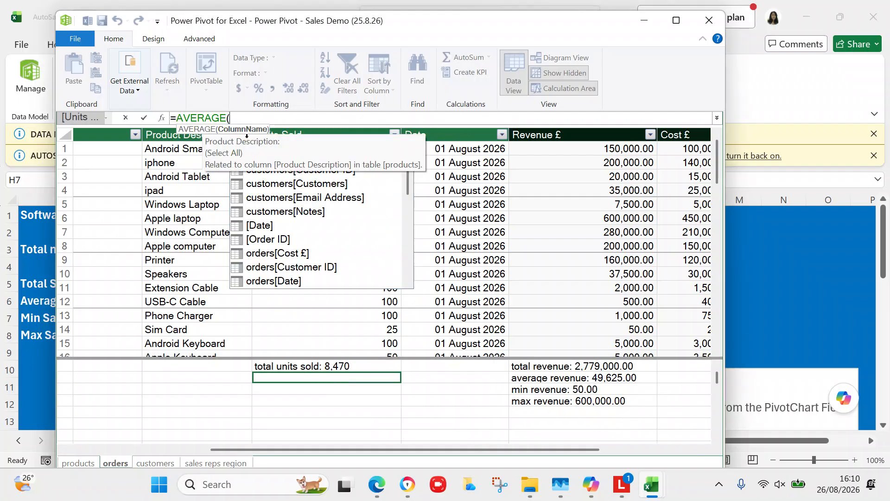
{"action": "left_click_drag", "start_coordinate": [408, 174], "coordinate": [404, 210]}
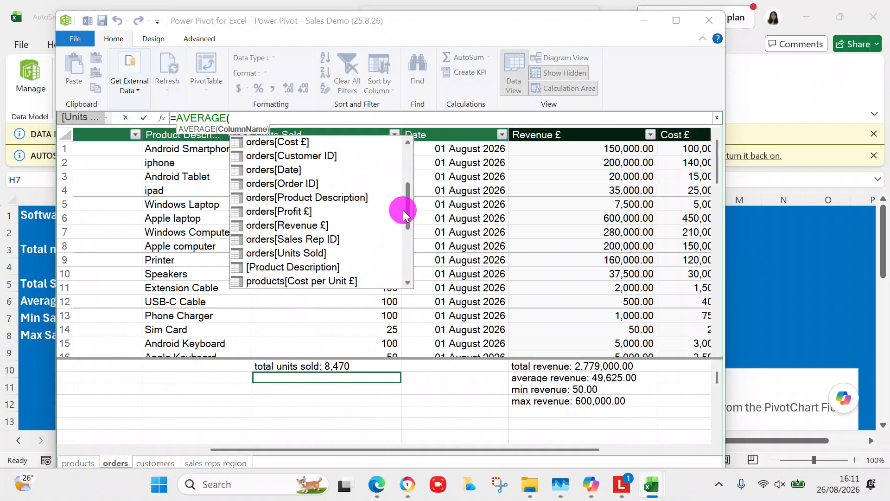
{"action": "double_click", "coordinate": [290, 254]}
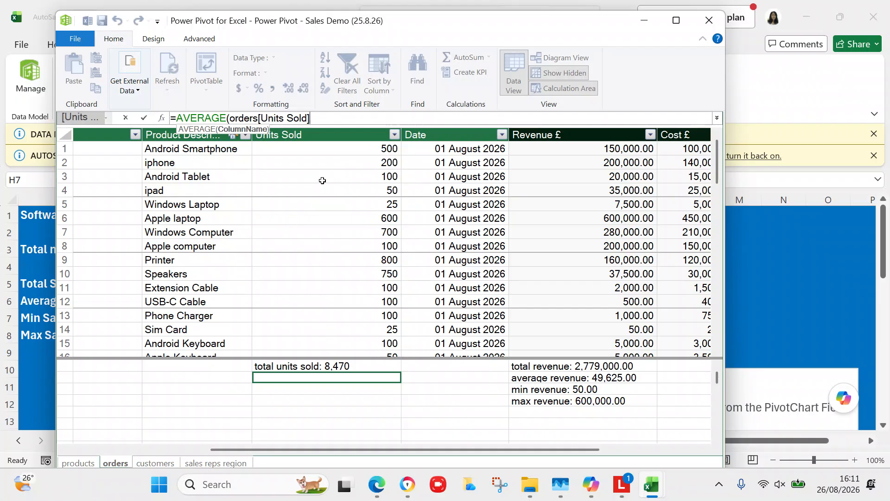
{"action": "type", "text": ")"}
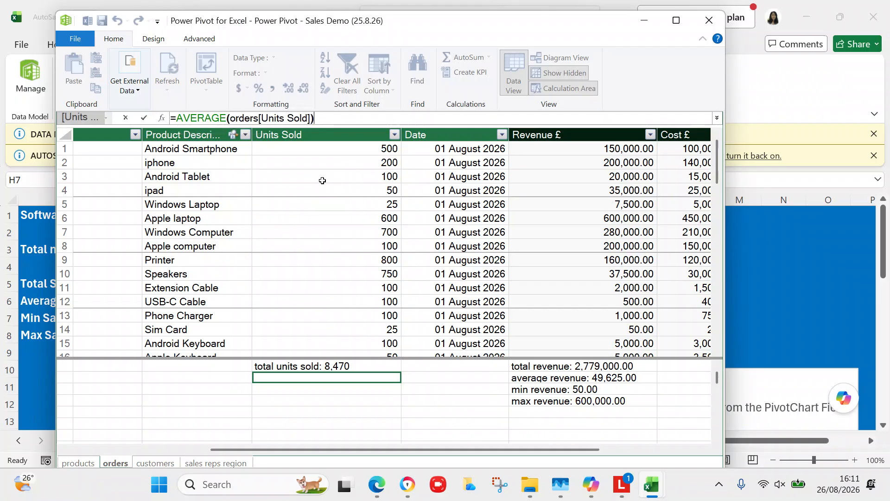
{"action": "key", "text": "Return"}
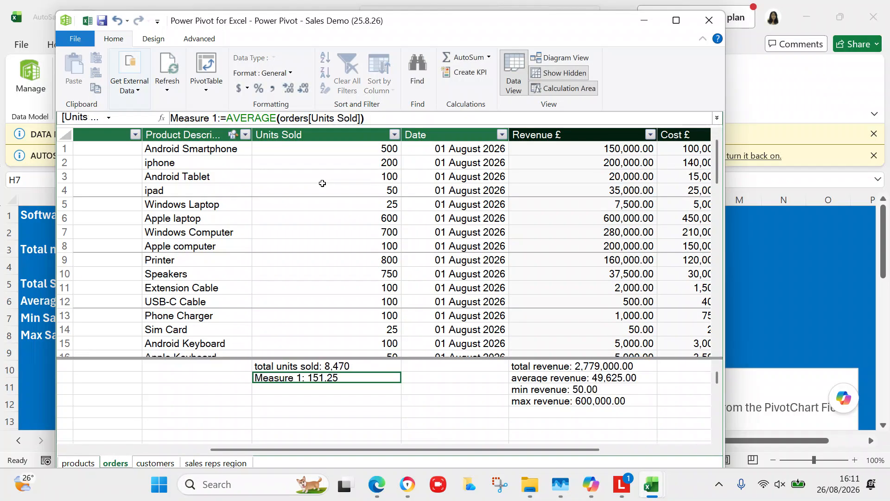
Rename the new average measure as "average units sold", keeping its formula.
{"action": "left_click", "coordinate": [223, 118]}
{"action": "key", "text": "BackSpace"}
{"action": "key", "text": "BackSpace"}
{"action": "key", "text": "BackSpace"}
{"action": "key", "text": "BackSpace"}
{"action": "key", "text": "BackSpace"}
{"action": "key", "text": "BackSpace"}
{"action": "key", "text": "BackSpace"}
{"action": "key", "text": "BackSpace"}
{"action": "key", "text": "BackSpace"}
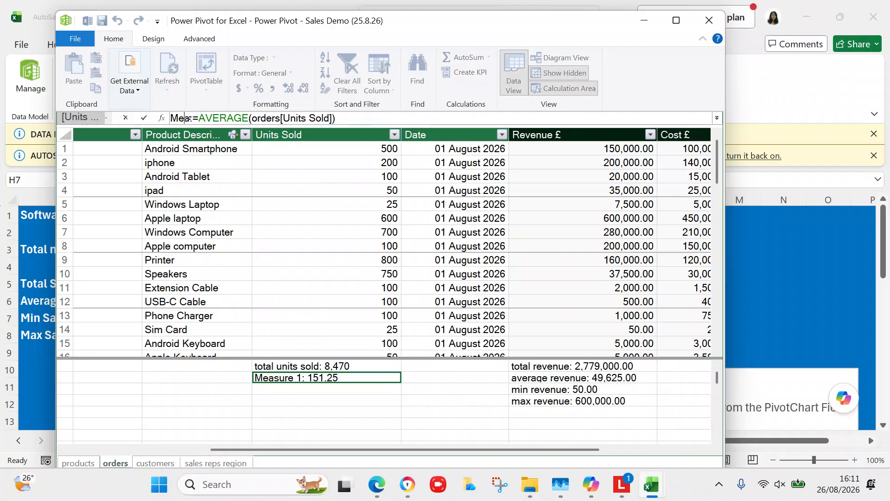
{"action": "type", "text": "average u"}
{"action": "type", "text": "nits so"}
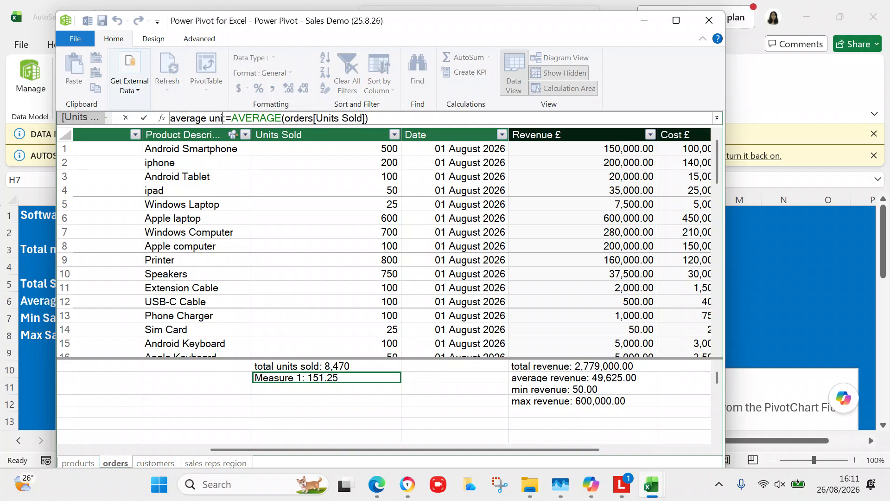
{"action": "type", "text": "ld"}
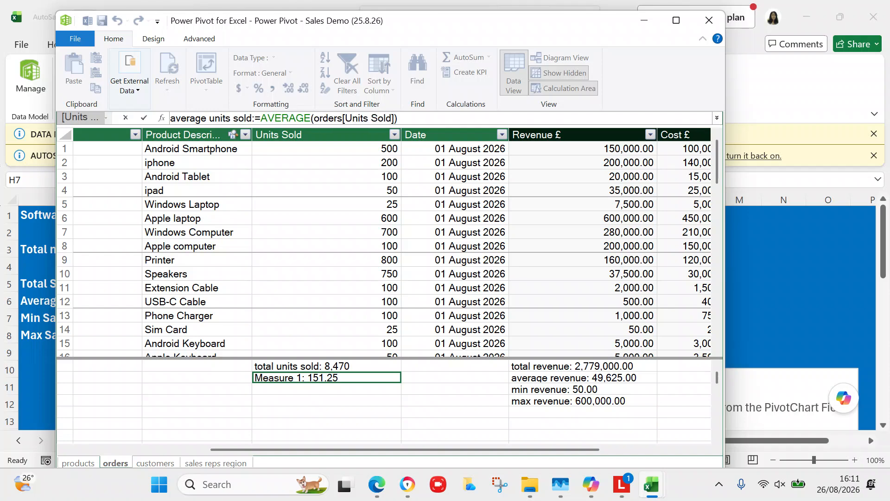
{"action": "key", "text": "Return"}
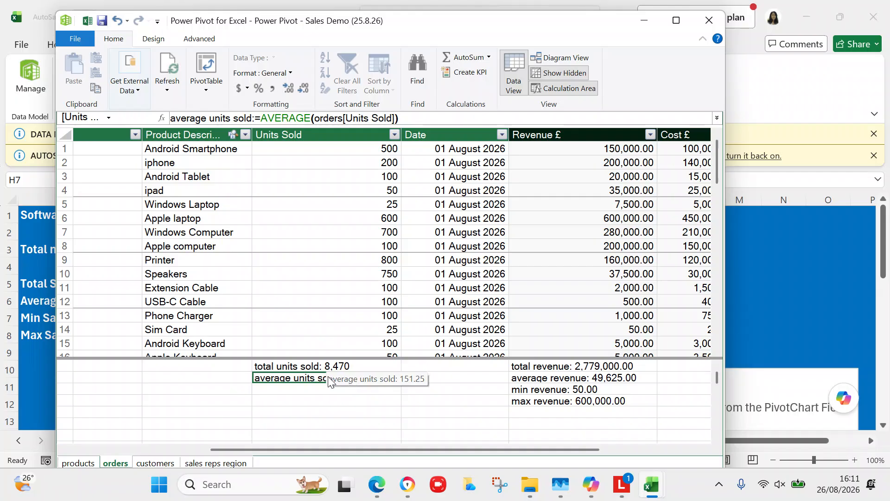
Format the average units sold measure as a Whole Number with the 1000 separator enabled.
{"action": "left_click", "coordinate": [311, 379]}
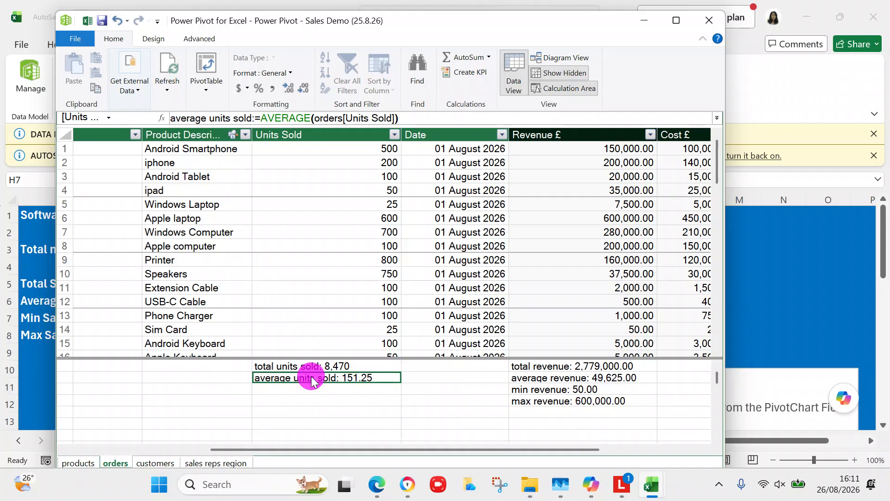
{"action": "right_click", "coordinate": [364, 377]}
{"action": "left_click", "coordinate": [399, 442]}
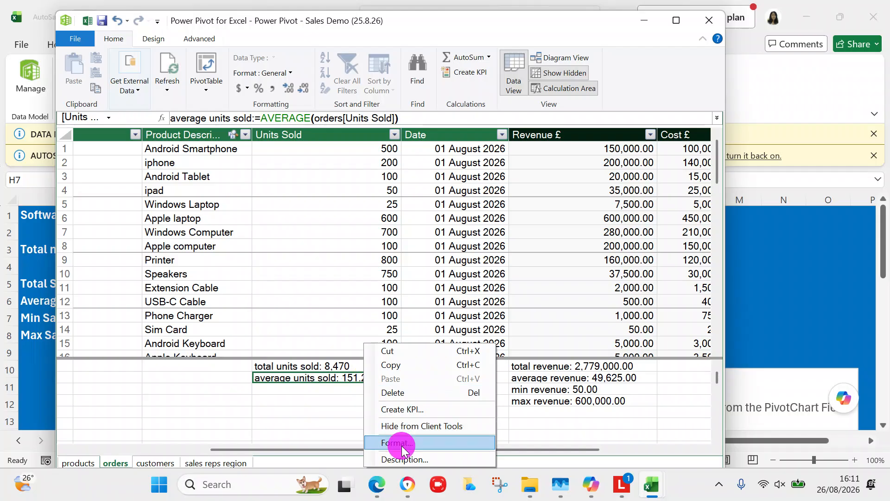
{"action": "left_click", "coordinate": [249, 243]}
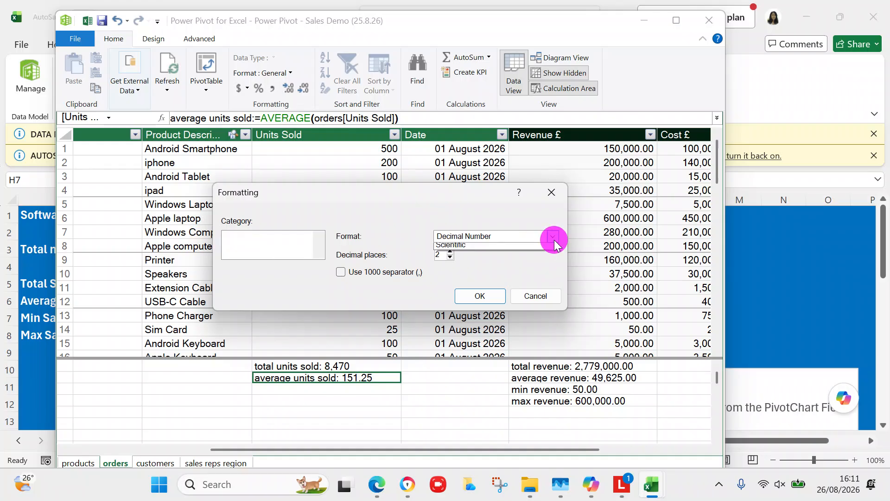
{"action": "left_click", "coordinate": [553, 237]}
{"action": "left_click", "coordinate": [480, 260]}
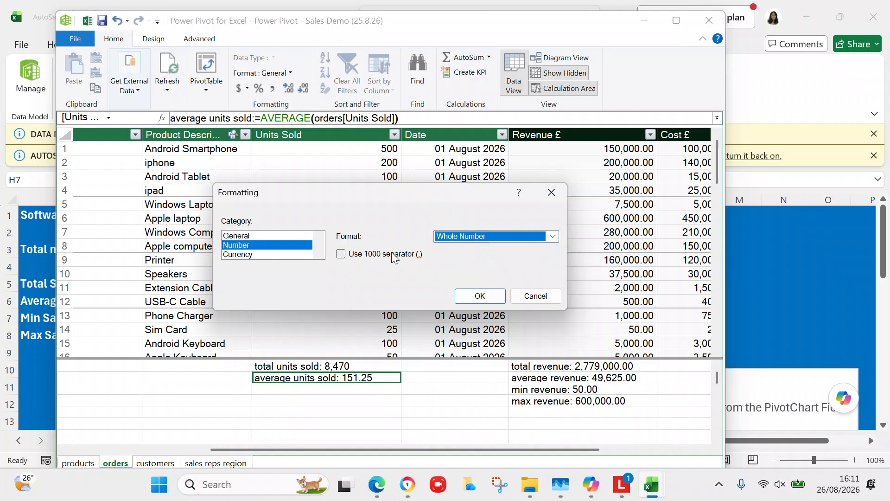
{"action": "left_click", "coordinate": [343, 254]}
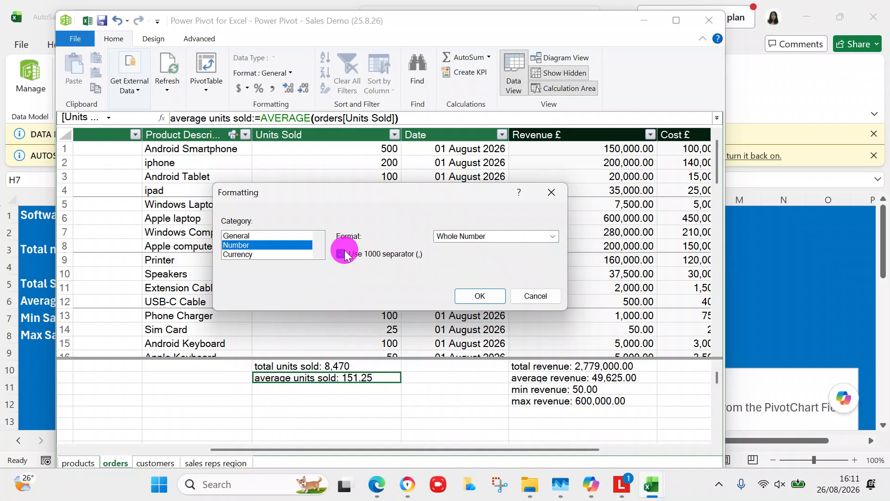
{"action": "left_click", "coordinate": [489, 296]}
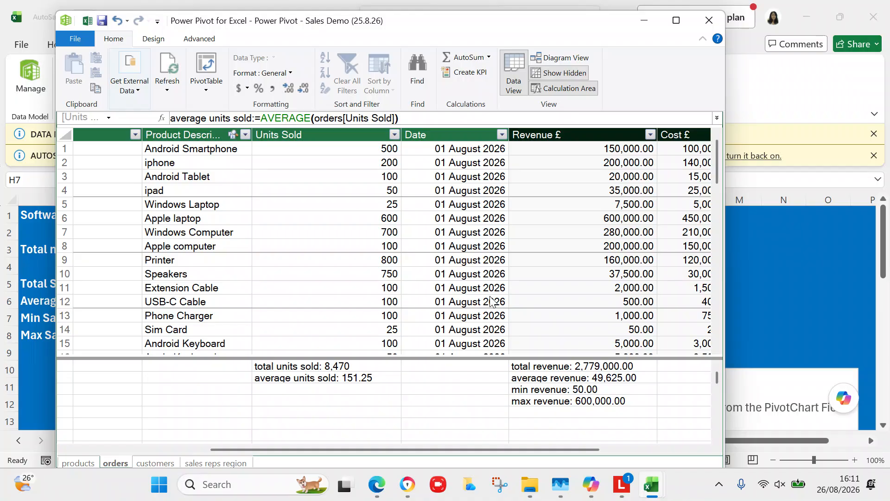
Add a measure in the cell directly below average units sold with the formula =MIN(orders[Units Sold]).
{"action": "left_click", "coordinate": [293, 389]}
{"action": "type", "text": "="}
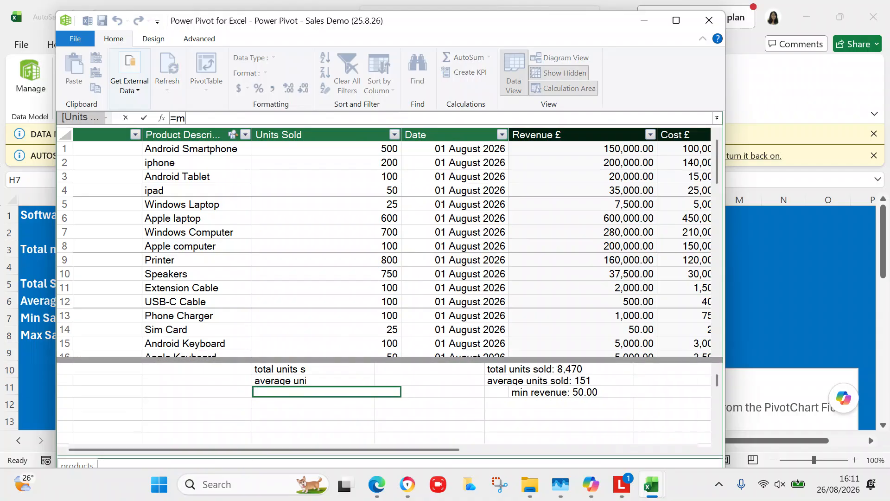
{"action": "type", "text": "min"}
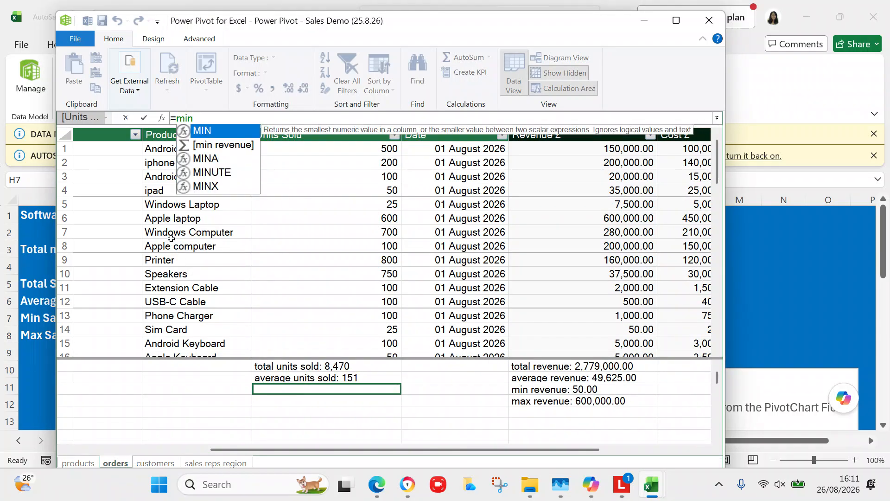
{"action": "double_click", "coordinate": [207, 128]}
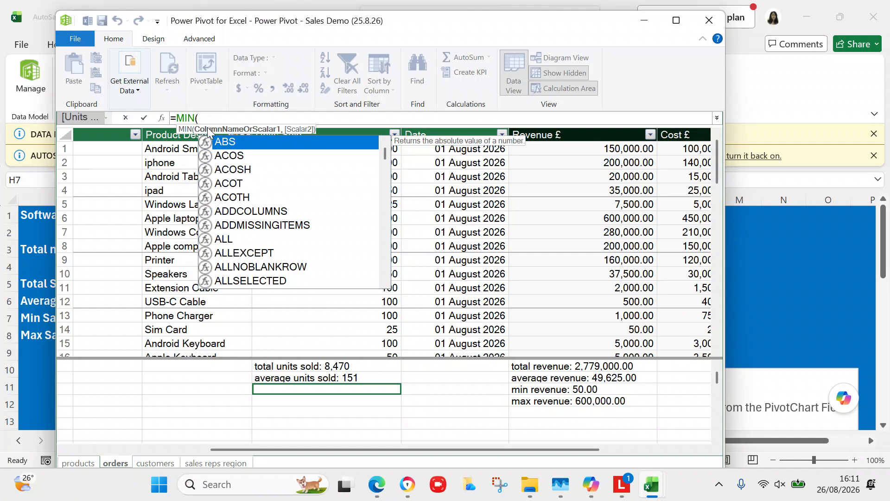
{"action": "left_click_drag", "start_coordinate": [385, 155], "coordinate": [385, 236]}
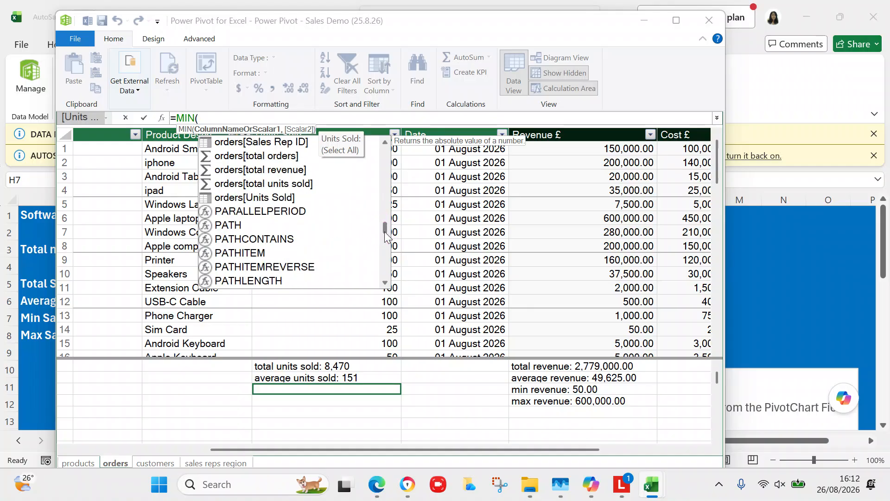
{"action": "double_click", "coordinate": [258, 196]}
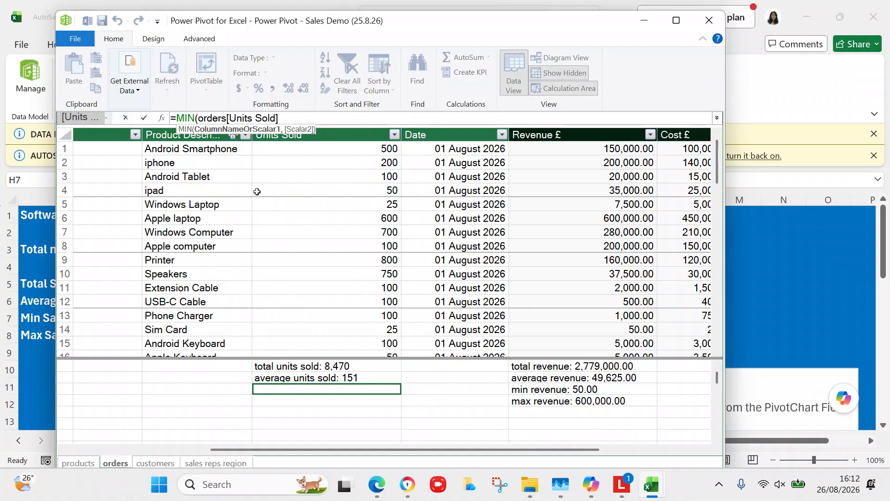
{"action": "type", "text": ")"}
{"action": "key", "text": "Return"}
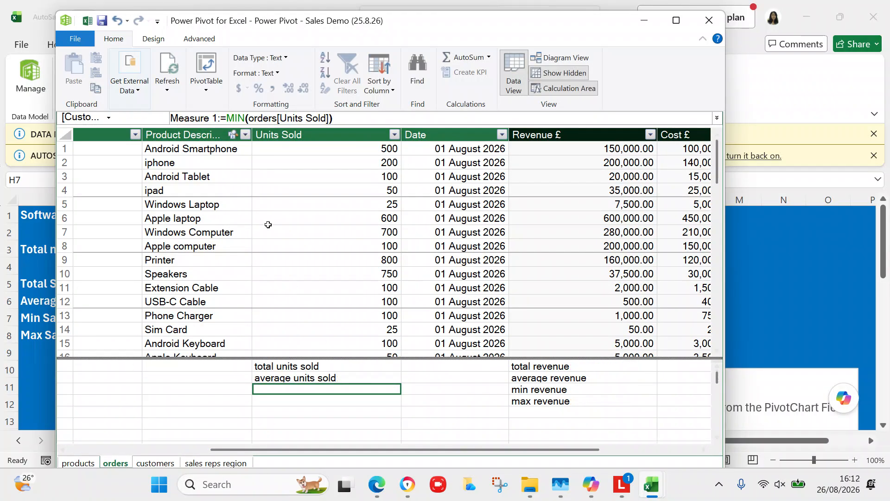
Rename the new minimum measure as "min units sold", keeping its formula.
{"action": "left_click", "coordinate": [216, 117]}
{"action": "key", "text": "BackSpace"}
{"action": "key", "text": "BackSpace"}
{"action": "key", "text": "BackSpace"}
{"action": "key", "text": "BackSpace"}
{"action": "key", "text": "BackSpace"}
{"action": "key", "text": "BackSpace"}
{"action": "key", "text": "BackSpace"}
{"action": "key", "text": "BackSpace"}
{"action": "key", "text": "BackSpace"}
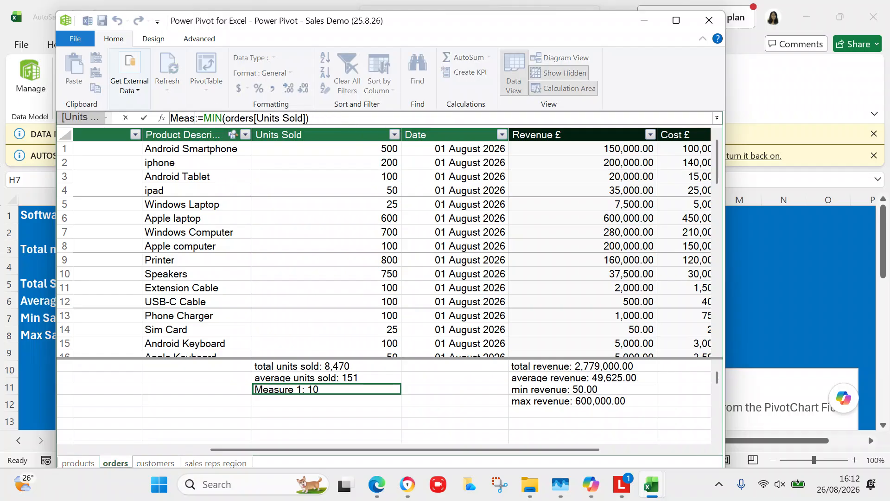
{"action": "type", "text": "min uni"}
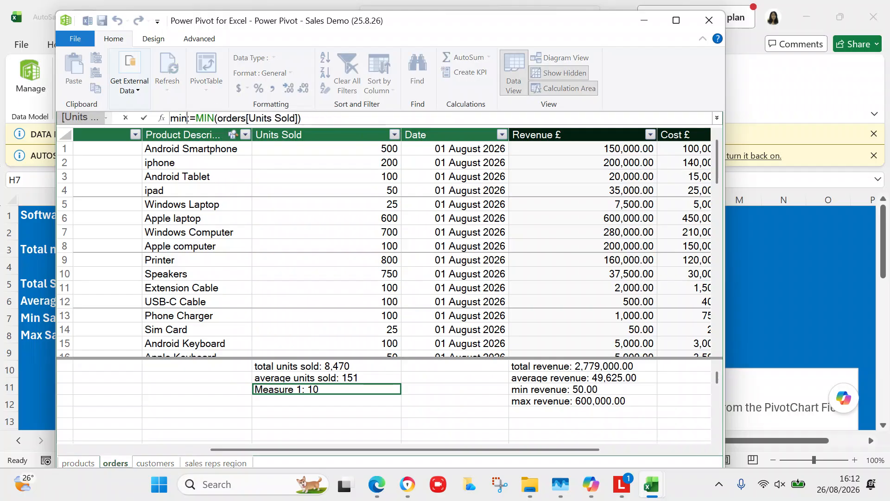
{"action": "type", "text": "ts sold"}
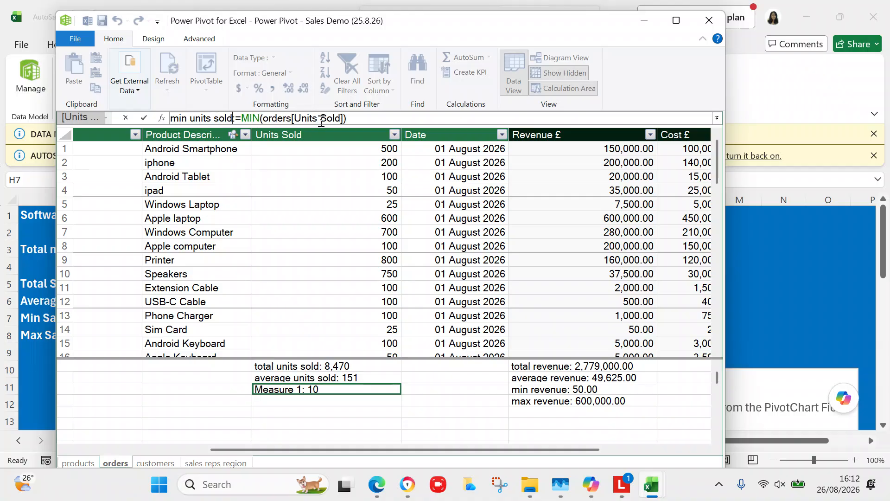
{"action": "key", "text": "Escape"}
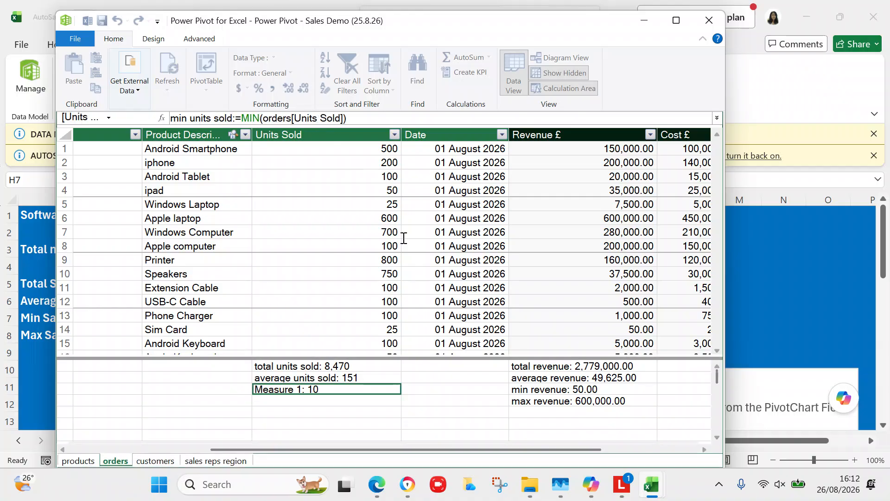
Format the min units sold measure as a Whole Number with the 1000 separator enabled.
{"action": "right_click", "coordinate": [351, 391]}
{"action": "left_click", "coordinate": [384, 443]}
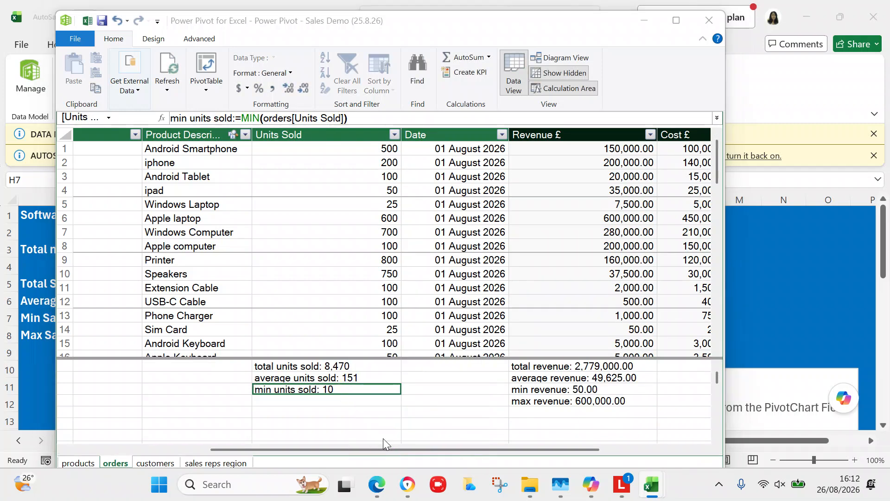
{"action": "left_click", "coordinate": [238, 244]}
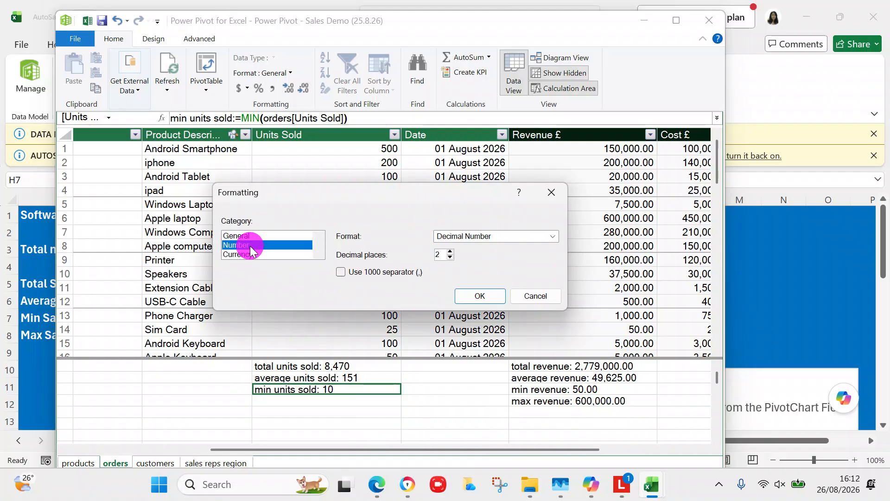
{"action": "left_click", "coordinate": [552, 237]}
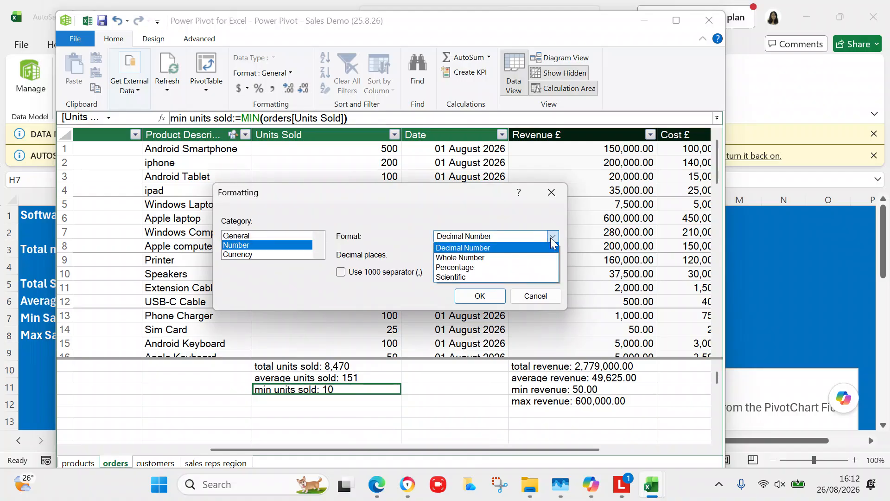
{"action": "left_click", "coordinate": [456, 258]}
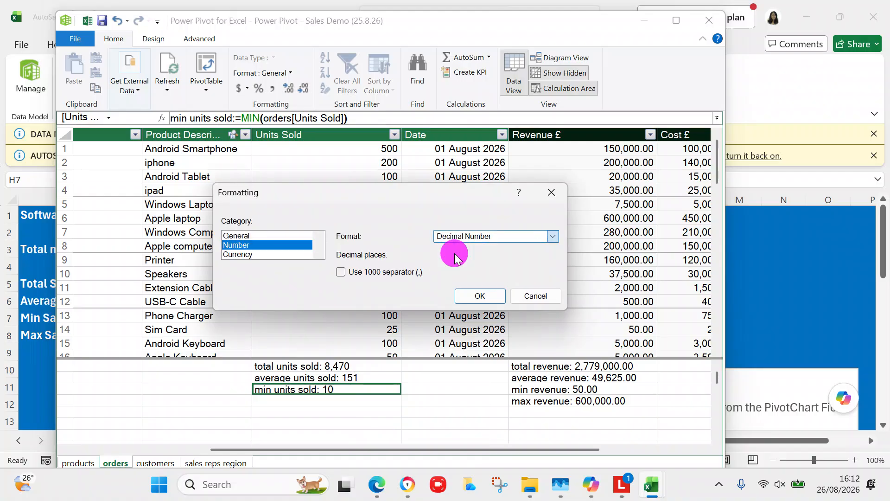
{"action": "left_click", "coordinate": [342, 254]}
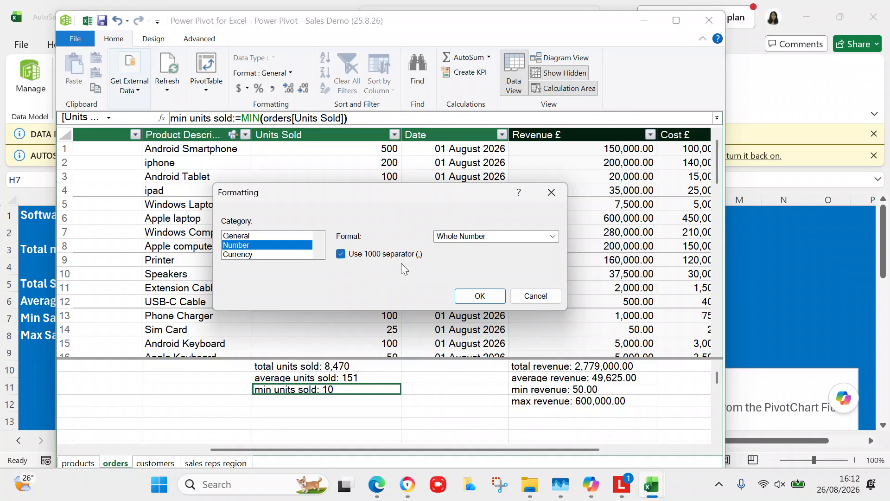
{"action": "left_click", "coordinate": [466, 297]}
{"action": "key", "text": "Return"}
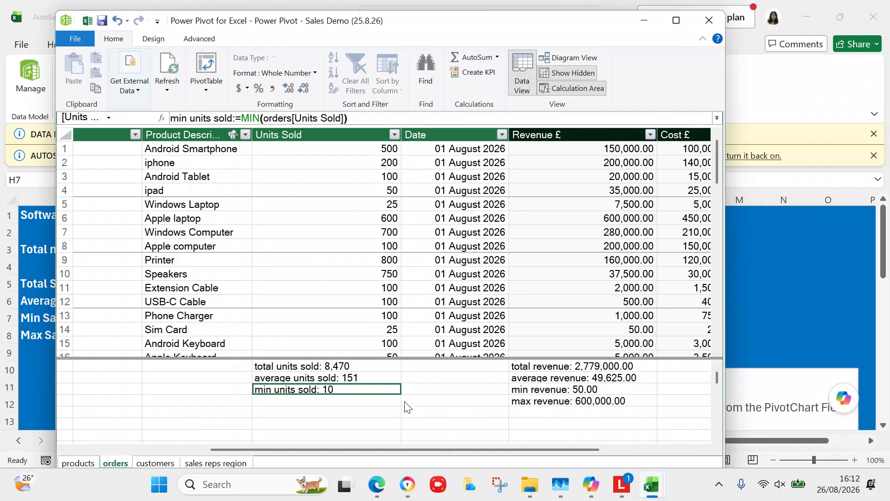
Add a measure in the cell directly below min units sold with the formula =MAX(orders[Units Sold]).
{"action": "left_click", "coordinate": [383, 403]}
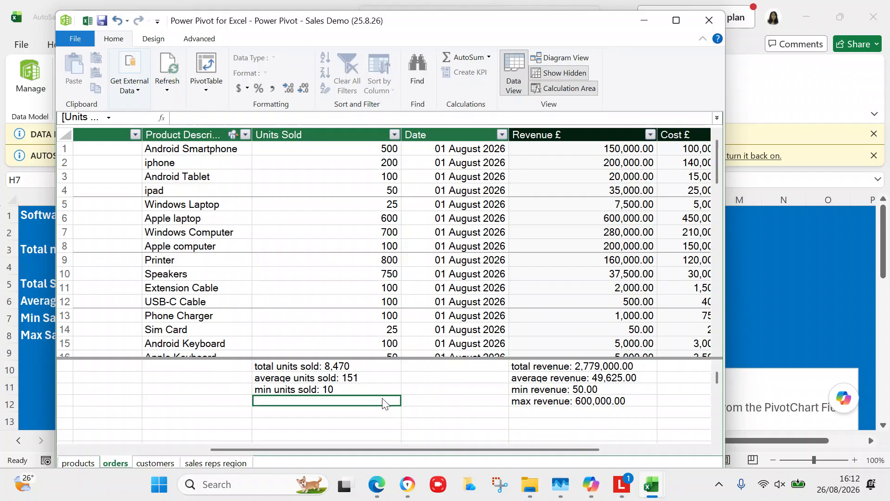
{"action": "type", "text": "=max"}
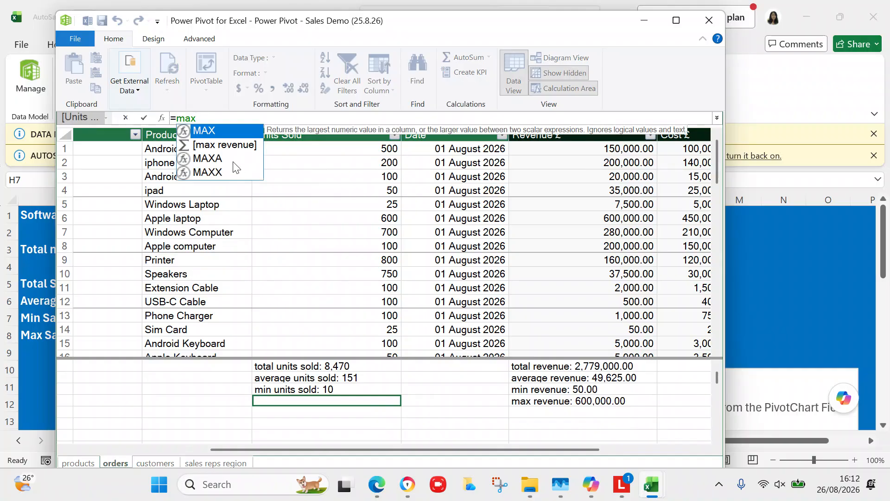
{"action": "double_click", "coordinate": [222, 135]}
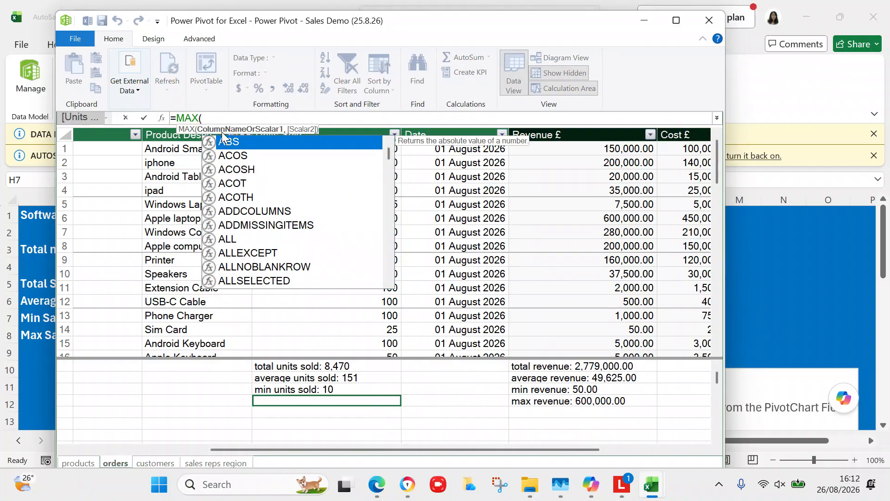
{"action": "left_click", "coordinate": [389, 157]}
{"action": "left_click_drag", "start_coordinate": [388, 157], "coordinate": [378, 230]}
{"action": "double_click", "coordinate": [269, 278]}
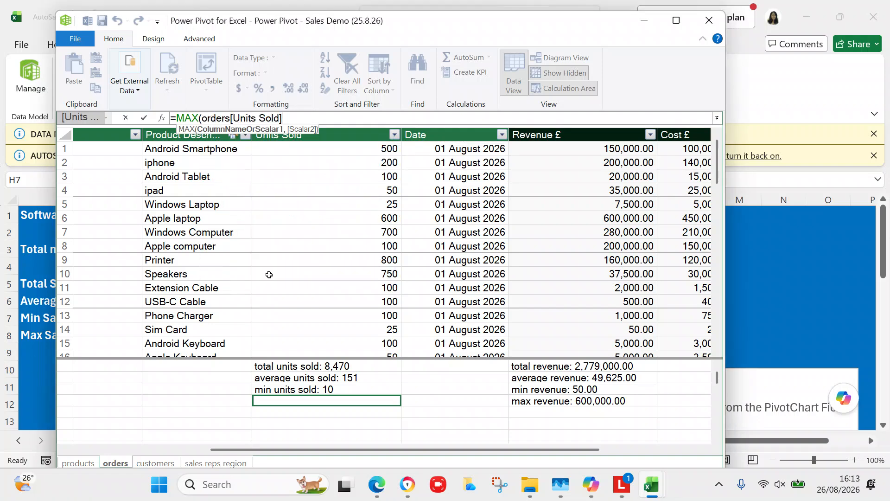
{"action": "type", "text": ")"}
{"action": "key", "text": "Return"}
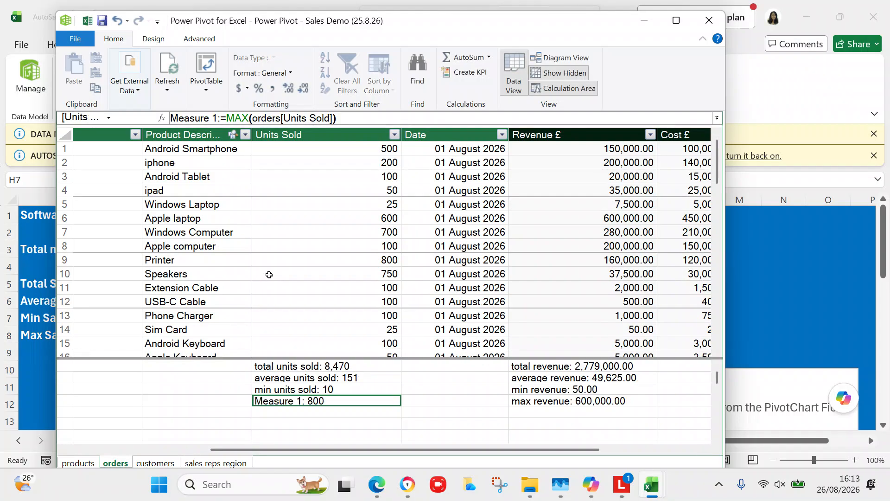
Rename the new maximum measure as "max units sold", keeping its formula.
{"action": "left_click", "coordinate": [218, 121]}
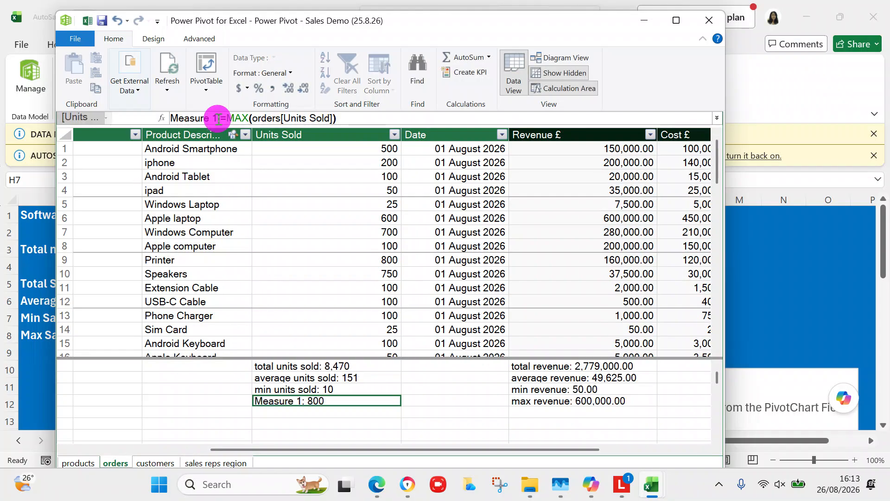
{"action": "key", "text": "BackSpace"}
{"action": "key", "text": "BackSpace"}
{"action": "key", "text": "BackSpace"}
{"action": "key", "text": "BackSpace"}
{"action": "key", "text": "BackSpace"}
{"action": "key", "text": "BackSpace"}
{"action": "key", "text": "BackSpace"}
{"action": "key", "text": "BackSpace"}
{"action": "key", "text": "BackSpace"}
{"action": "type", "text": "max units sol"}
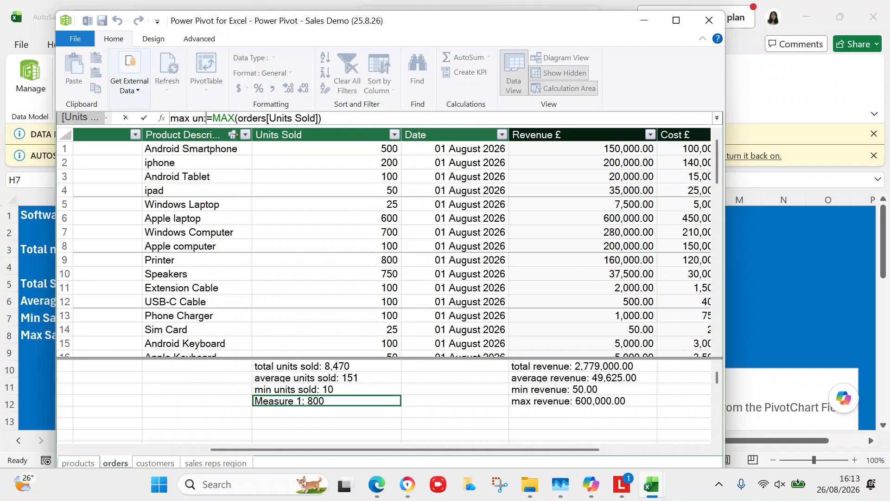
{"action": "type", "text": "d"}
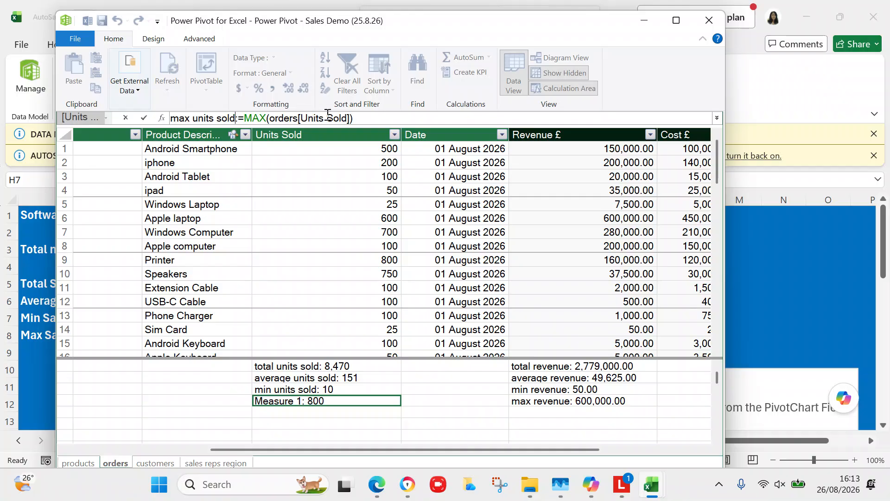
{"action": "key", "text": "Escape"}
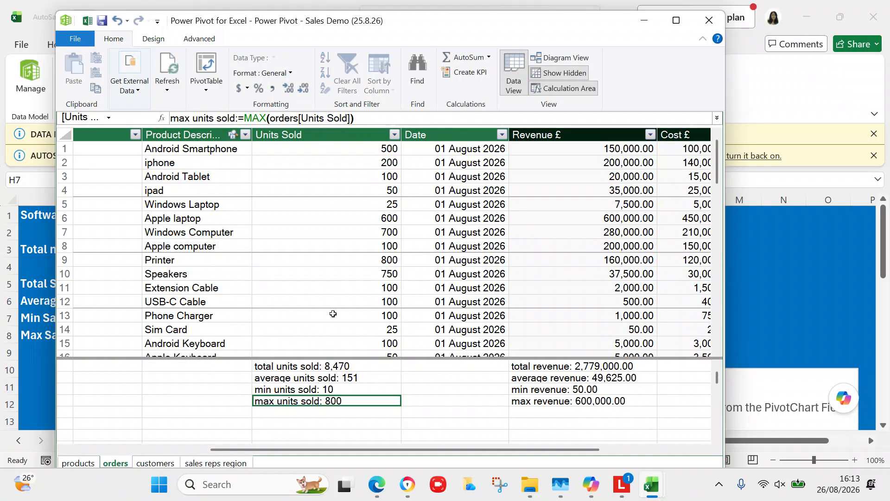
Format the max units sold measure as a Whole Number with the 1000 separator enabled.
{"action": "right_click", "coordinate": [354, 401]}
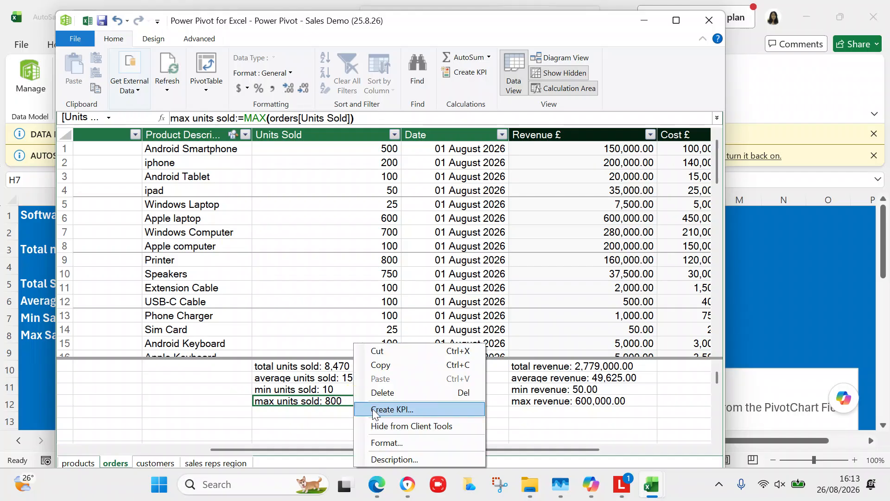
{"action": "left_click", "coordinate": [377, 443]}
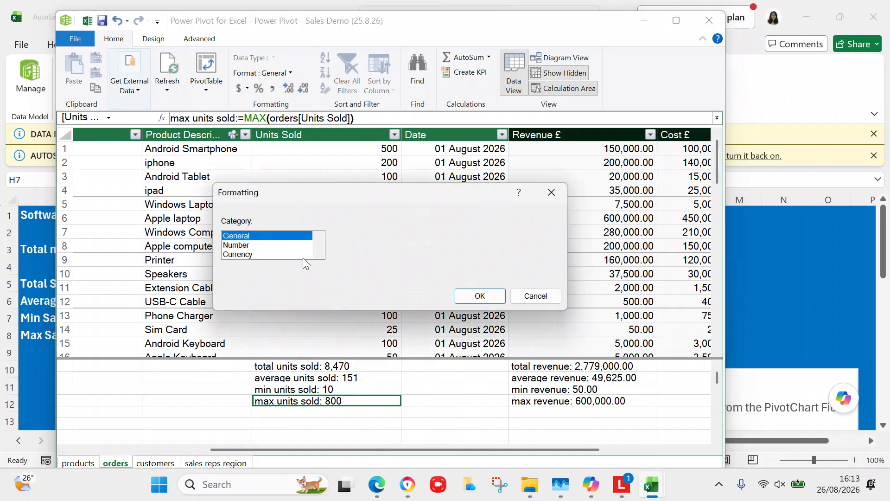
{"action": "left_click", "coordinate": [242, 245]}
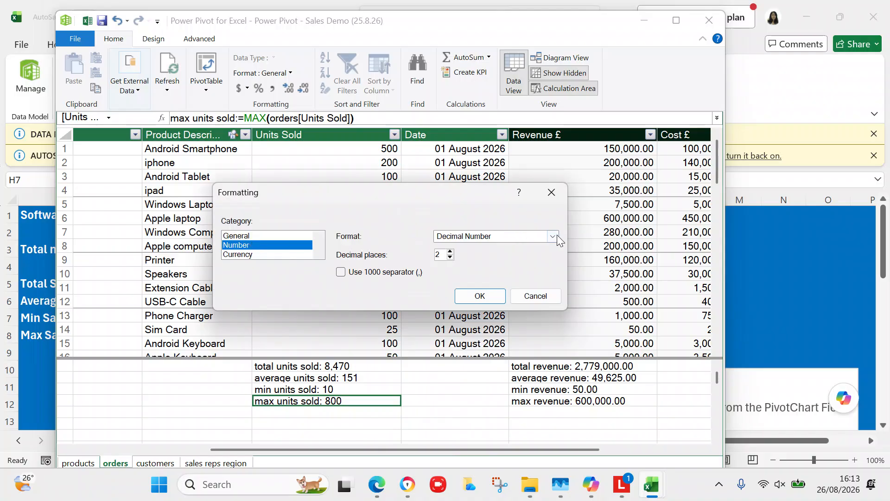
{"action": "left_click", "coordinate": [559, 238]}
{"action": "left_click", "coordinate": [482, 258]}
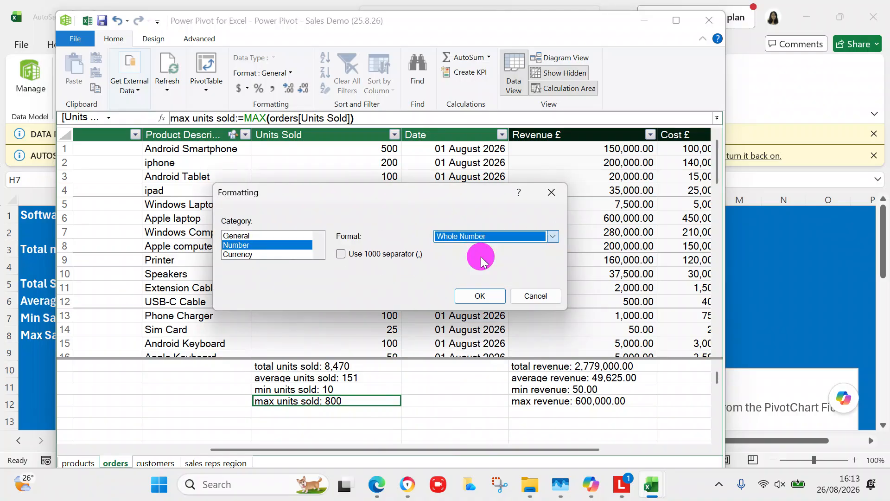
{"action": "left_click", "coordinate": [343, 255]}
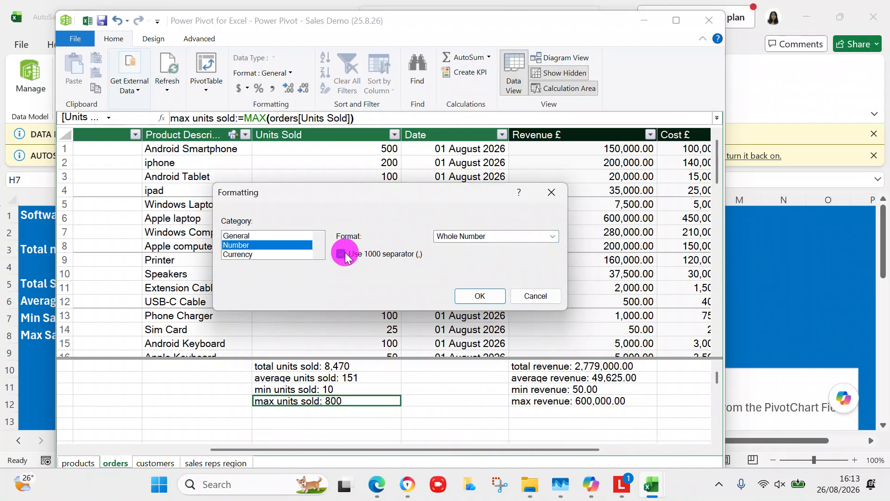
{"action": "left_click", "coordinate": [478, 295]}
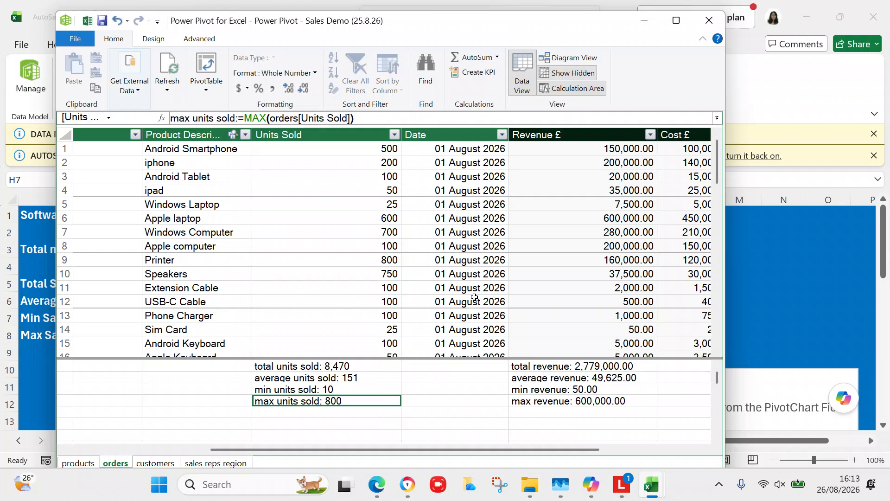
Save the workbook and insert a PivotTable from the data model on a new worksheet.
{"action": "left_click", "coordinate": [74, 40]}
{"action": "left_click", "coordinate": [77, 63]}
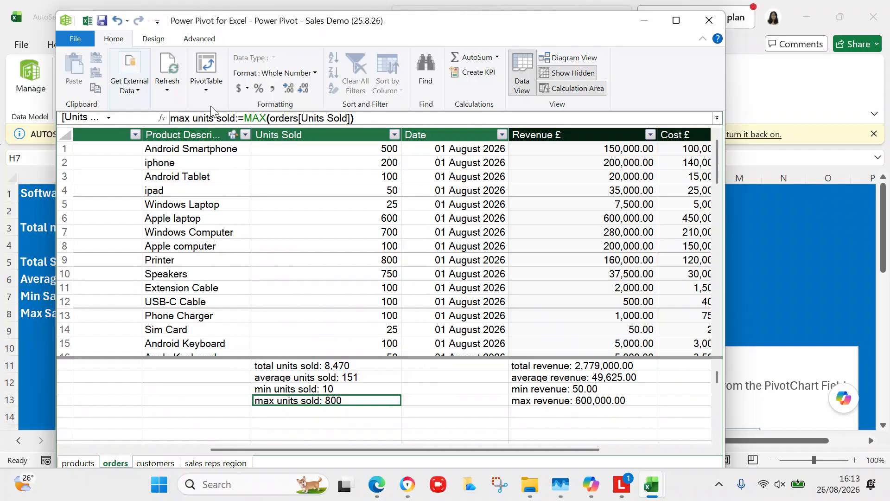
{"action": "left_click", "coordinate": [208, 89]}
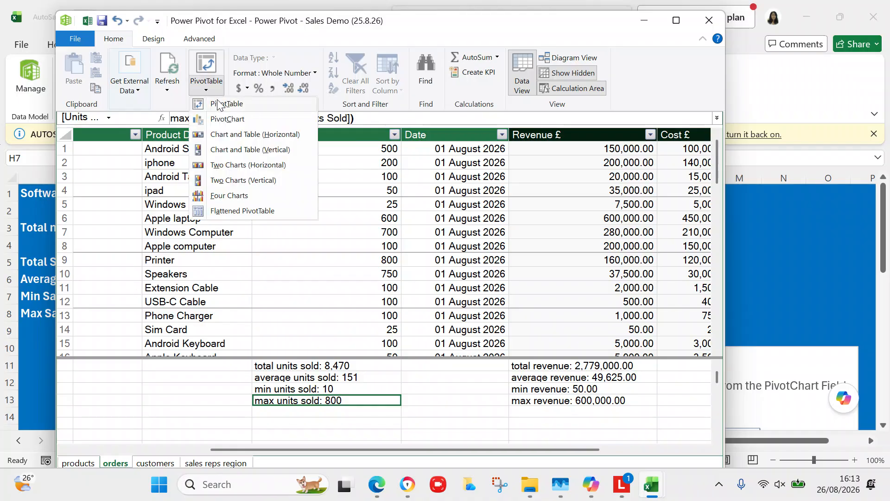
{"action": "left_click", "coordinate": [217, 103]}
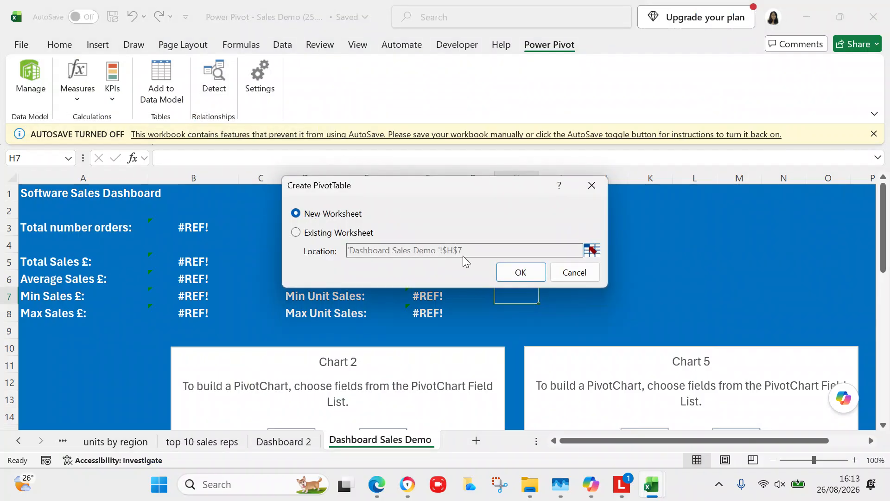
{"action": "left_click", "coordinate": [518, 274]}
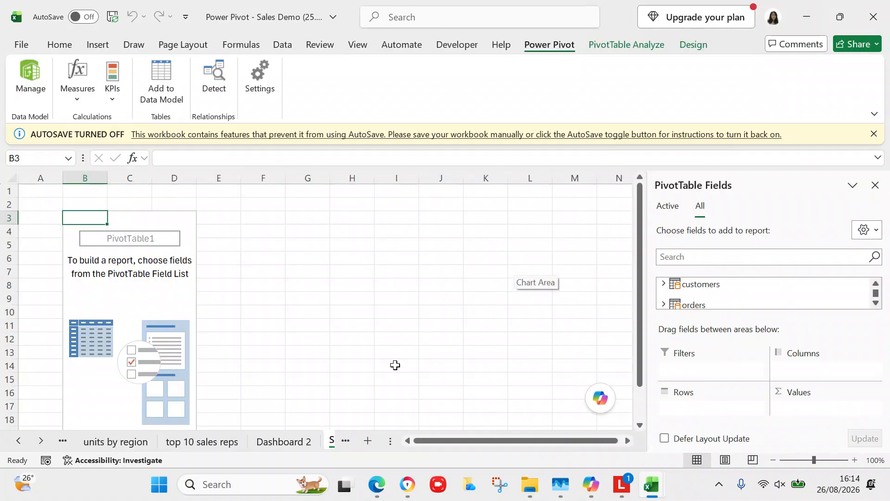
Review the Dashboard Sales Demo sheet from its summary figures down to the lowest chart.
{"action": "left_click", "coordinate": [42, 441]}
{"action": "left_click", "coordinate": [42, 441]}
{"action": "left_click", "coordinate": [215, 440]}
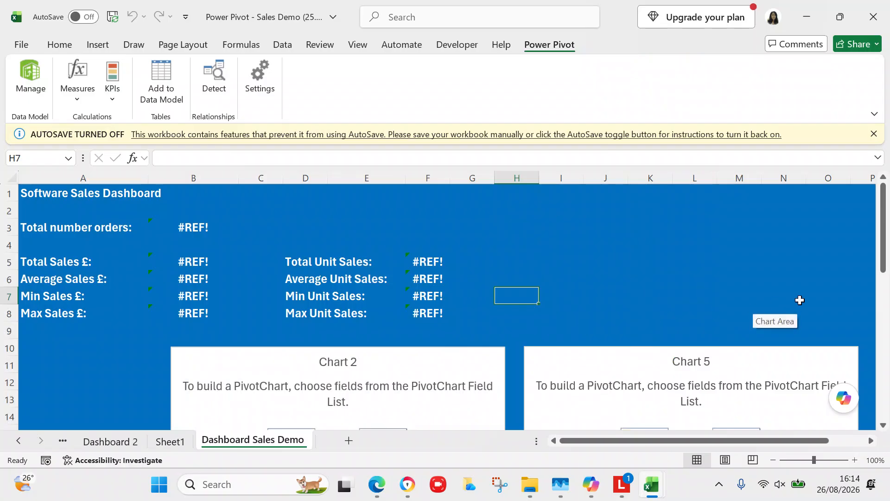
{"action": "mouse_move", "coordinate": [885, 267]}
{"action": "left_mouse_down"}
{"action": "mouse_move", "coordinate": [871, 357]}
{"action": "mouse_move", "coordinate": [875, 424]}
{"action": "mouse_move", "coordinate": [877, 257]}
{"action": "mouse_move", "coordinate": [878, 266]}
{"action": "left_mouse_up"}
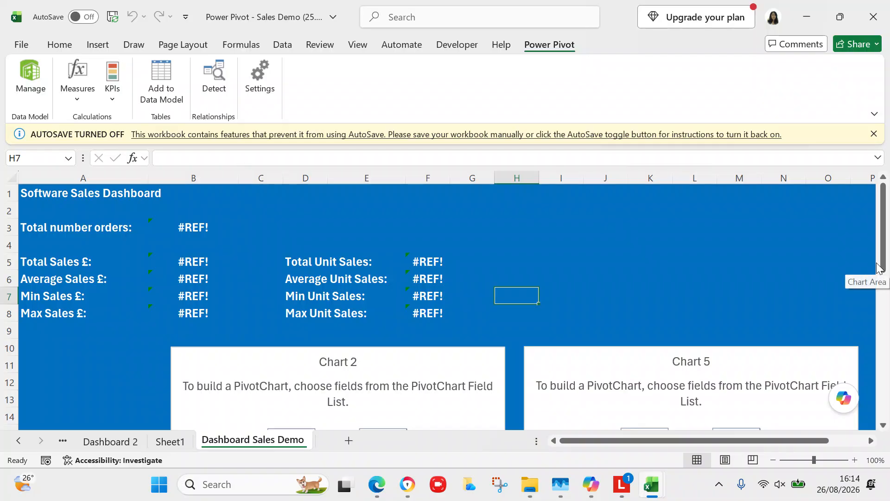
{"action": "left_click_drag", "start_coordinate": [878, 266], "coordinate": [853, 449]}
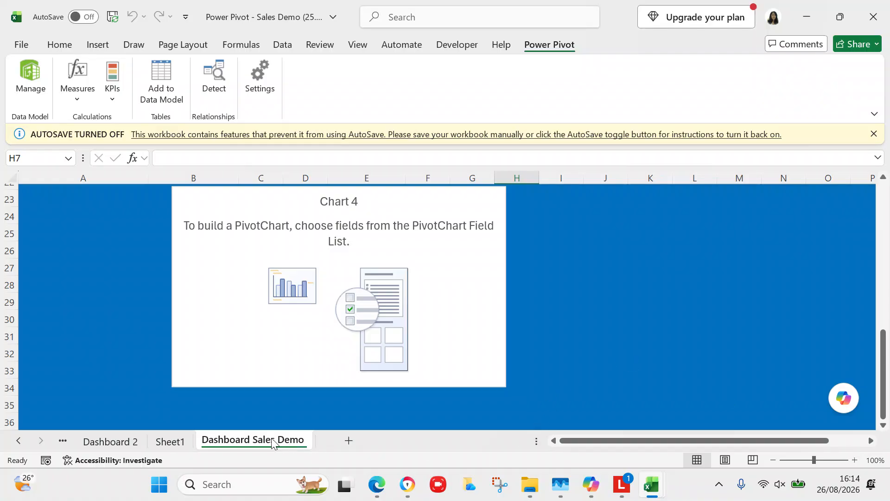
Delete the empty Dashboard 2 worksheet.
{"action": "left_click", "coordinate": [171, 441]}
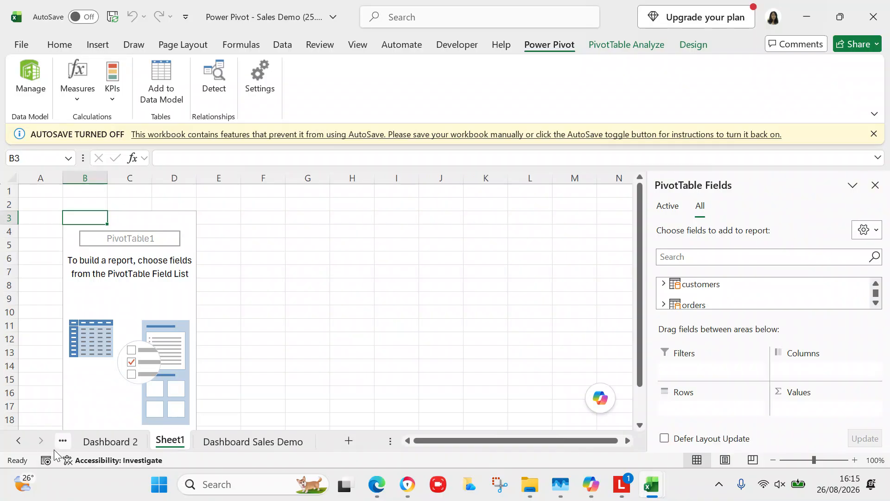
{"action": "left_click", "coordinate": [94, 446]}
{"action": "right_click", "coordinate": [101, 438]}
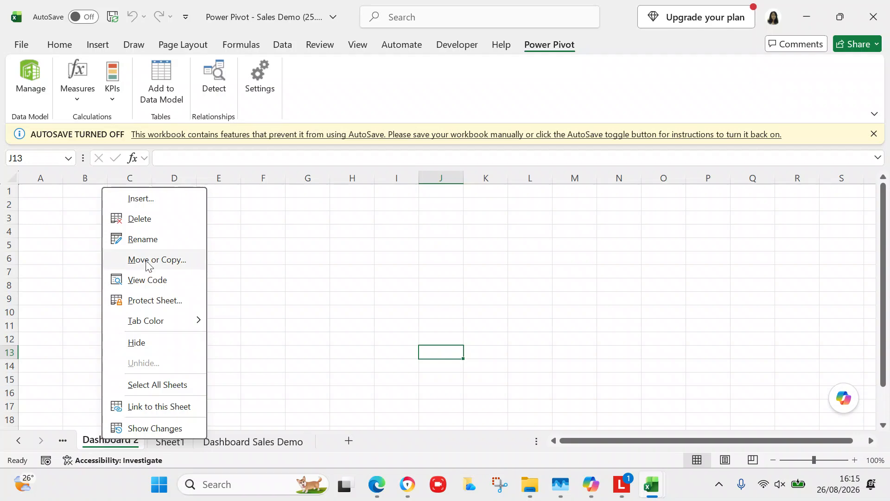
{"action": "left_click", "coordinate": [141, 221]}
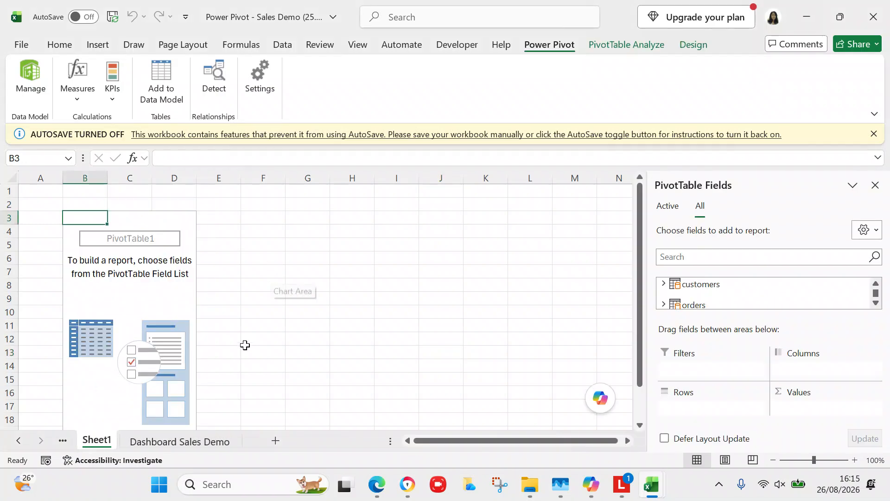
Look through the sales measures, sales by region and units by region sheets to check their PivotTables and charts.
{"action": "left_click", "coordinate": [19, 440]}
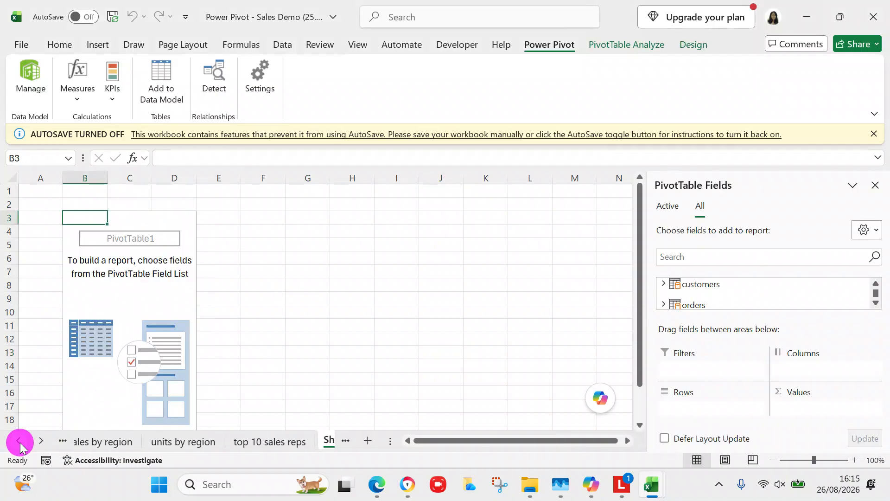
{"action": "left_click", "coordinate": [84, 442]}
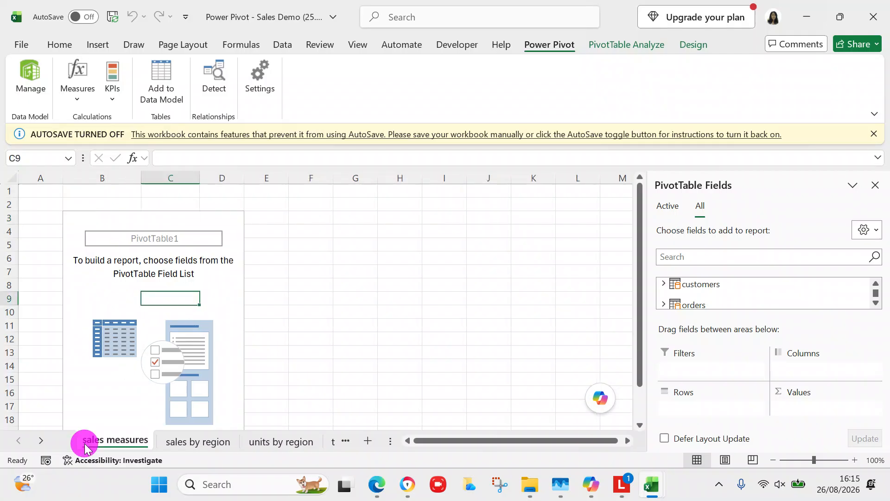
{"action": "left_click", "coordinate": [180, 444]}
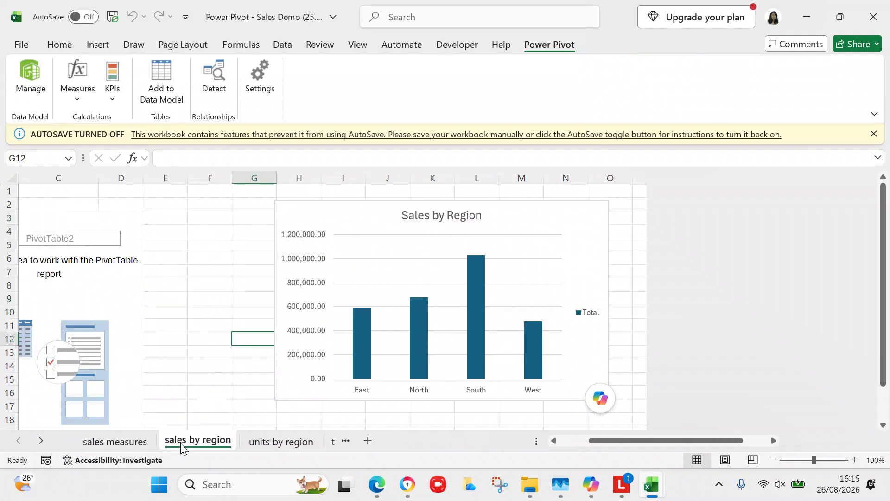
{"action": "left_click", "coordinate": [255, 446]}
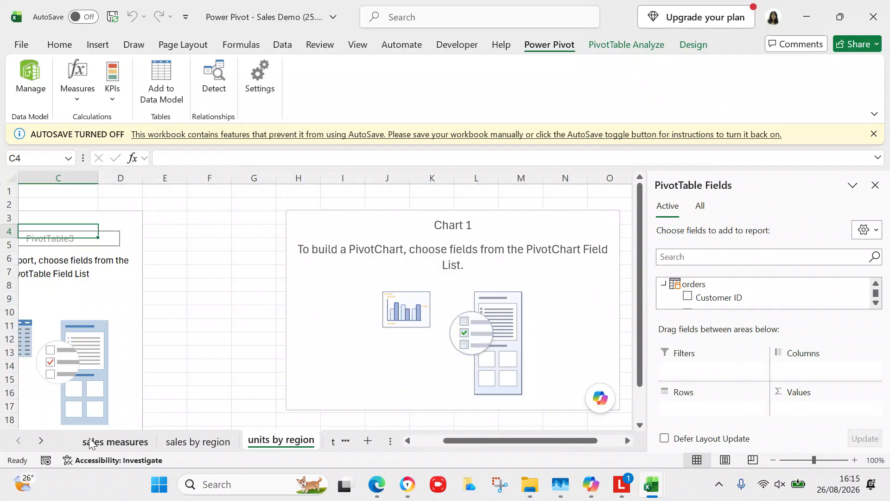
{"action": "left_click", "coordinate": [124, 442]}
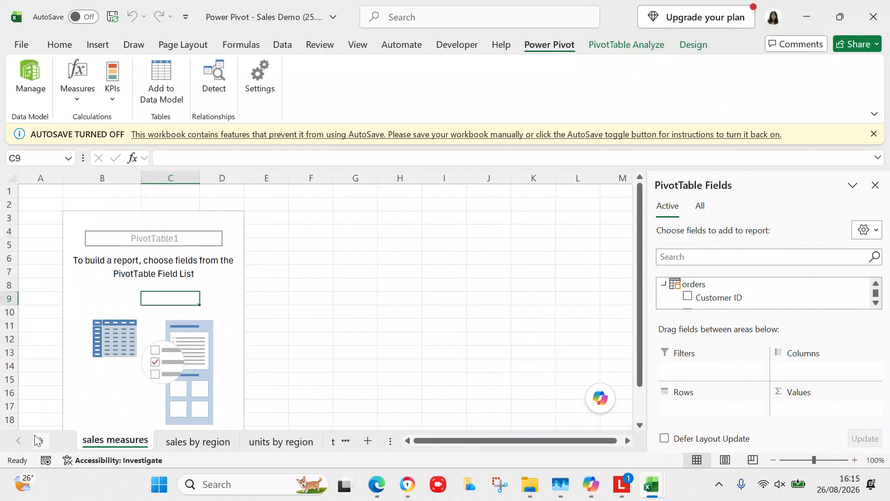
{"action": "left_click", "coordinate": [18, 440]}
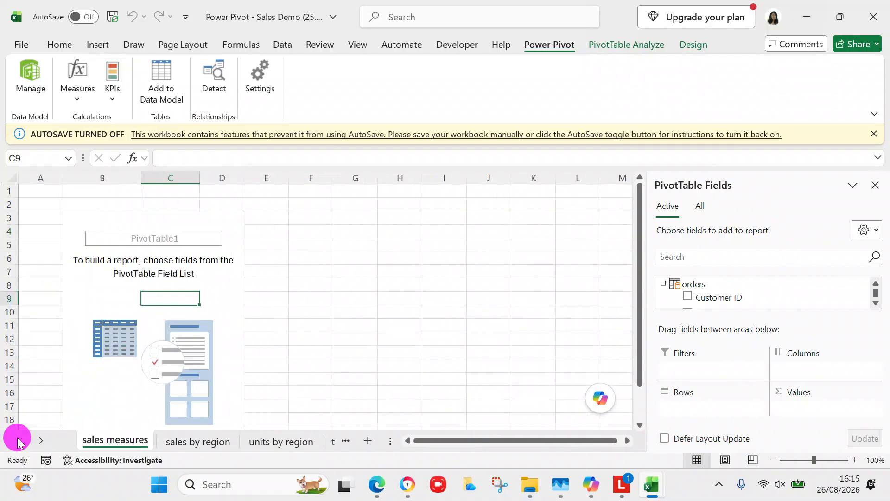
{"action": "right_click", "coordinate": [97, 440]}
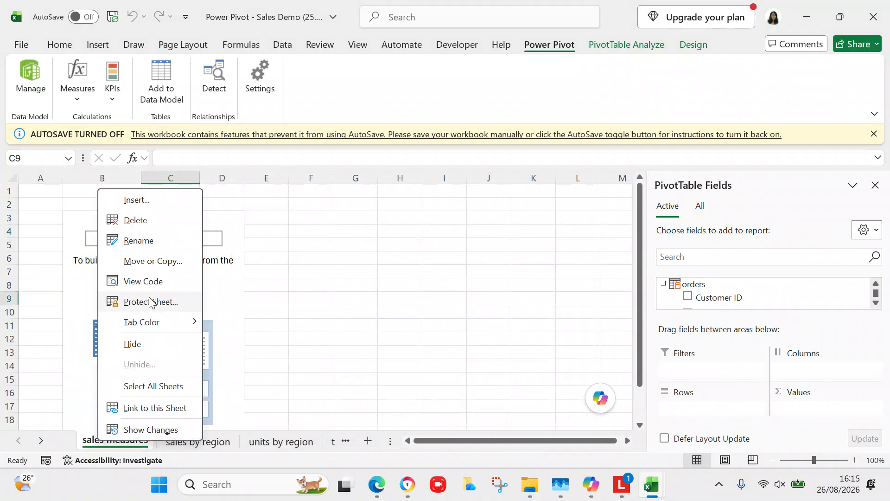
{"action": "left_click", "coordinate": [145, 227]}
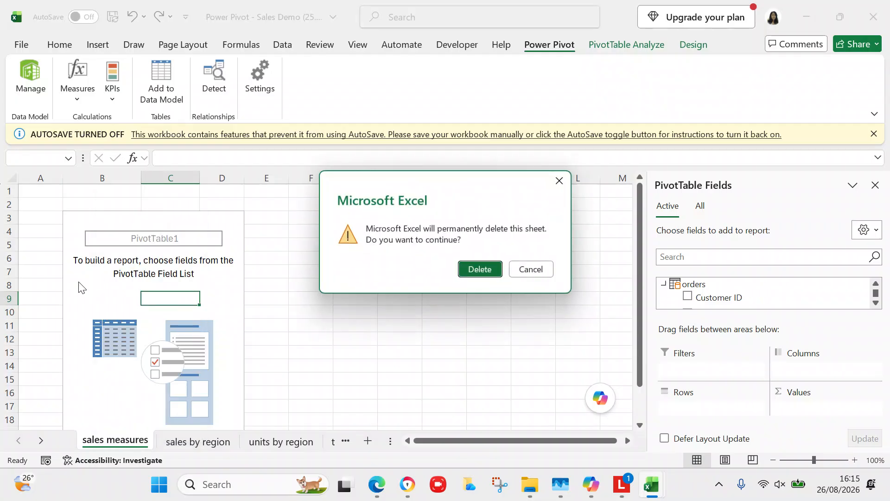
{"action": "key", "text": "Escape"}
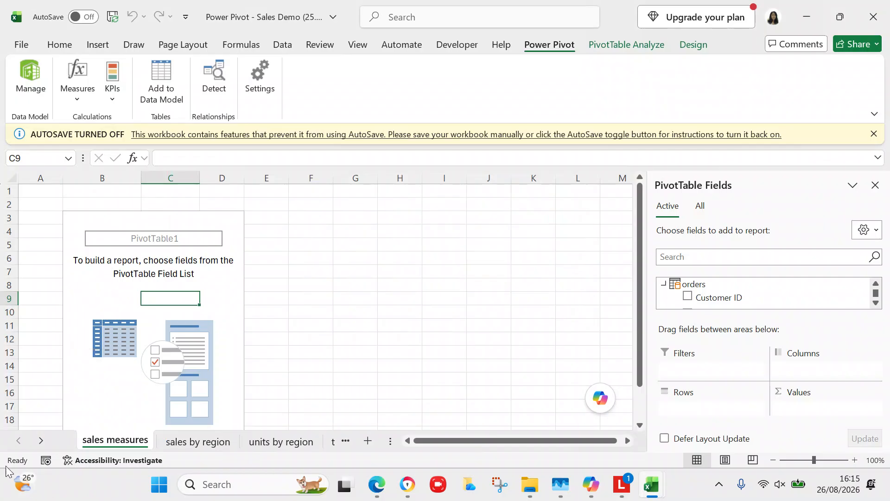
Compare the new PivotTable on Sheet1 with the existing one on the sales measures sheet.
{"action": "left_click", "coordinate": [41, 440]}
{"action": "left_click", "coordinate": [41, 441]}
{"action": "left_click", "coordinate": [41, 441]}
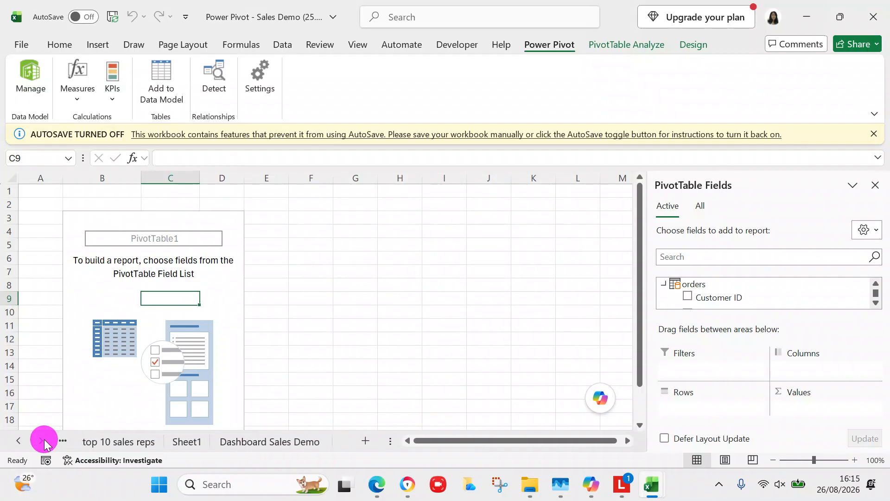
{"action": "left_click", "coordinate": [183, 440]}
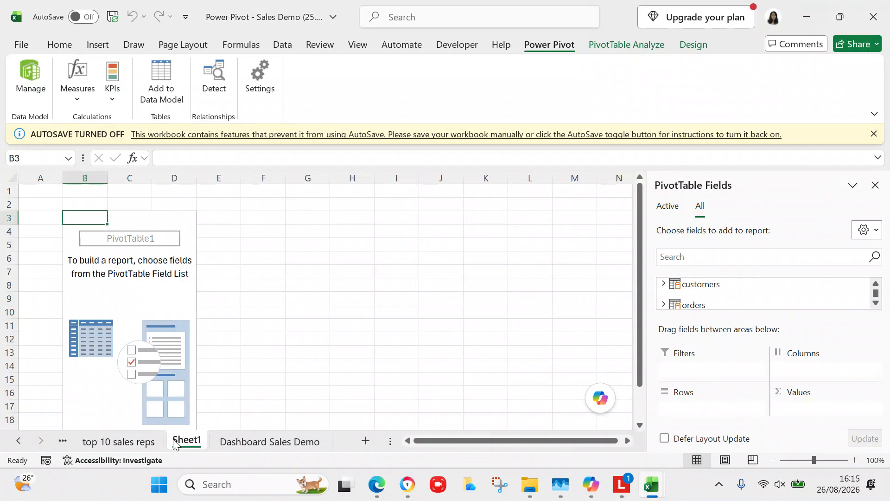
{"action": "left_click", "coordinate": [18, 441]}
{"action": "left_click", "coordinate": [18, 441]}
{"action": "left_click", "coordinate": [19, 441]}
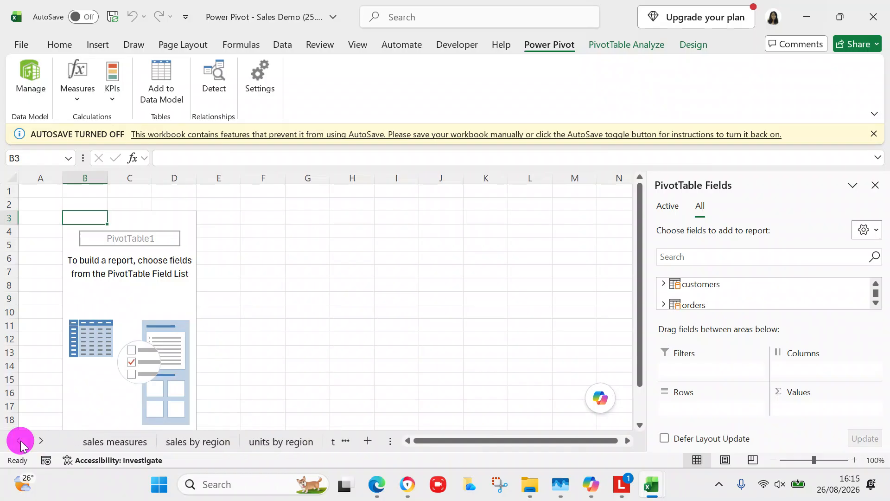
{"action": "left_click", "coordinate": [97, 444]}
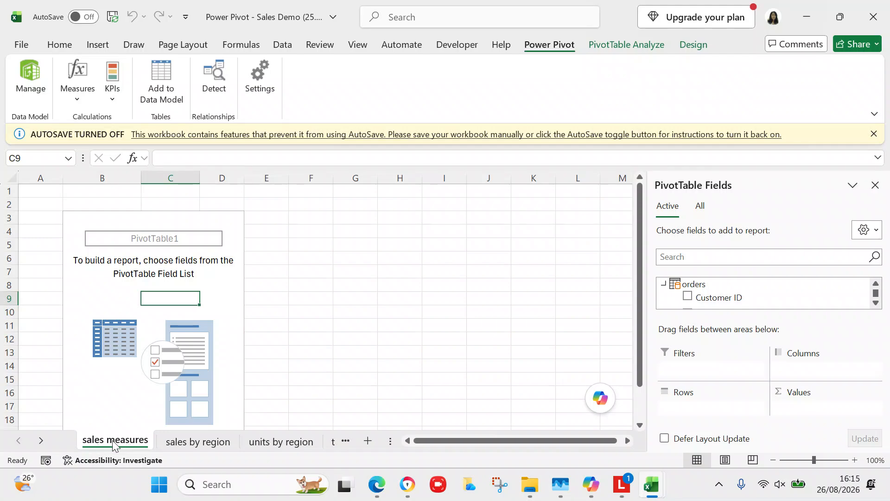
Rename the Sheet1 worksheet holding the new empty PivotTable as sales measures1.
{"action": "left_click", "coordinate": [39, 436]}
{"action": "left_click", "coordinate": [39, 435]}
{"action": "left_click", "coordinate": [39, 436]}
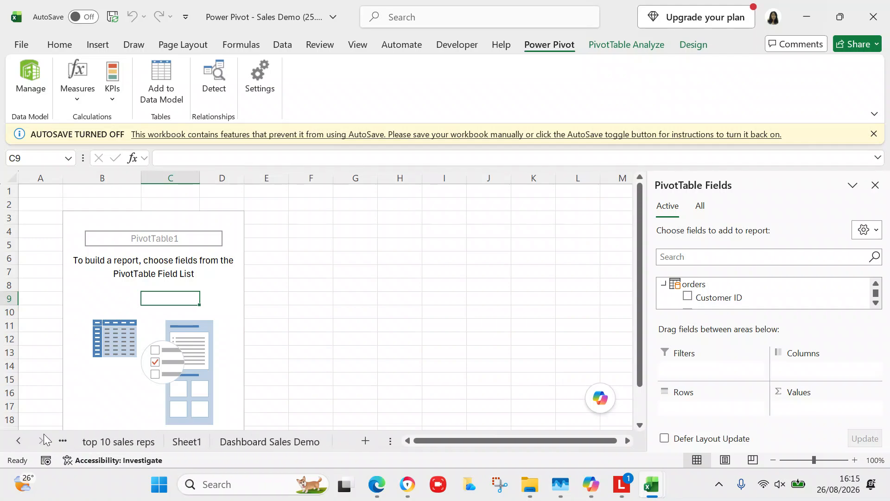
{"action": "left_click", "coordinate": [187, 443]}
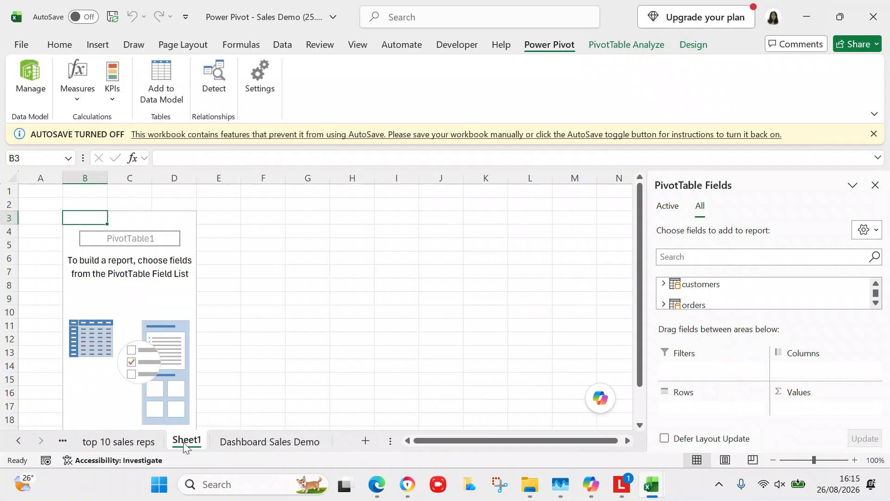
{"action": "double_click", "coordinate": [189, 443]}
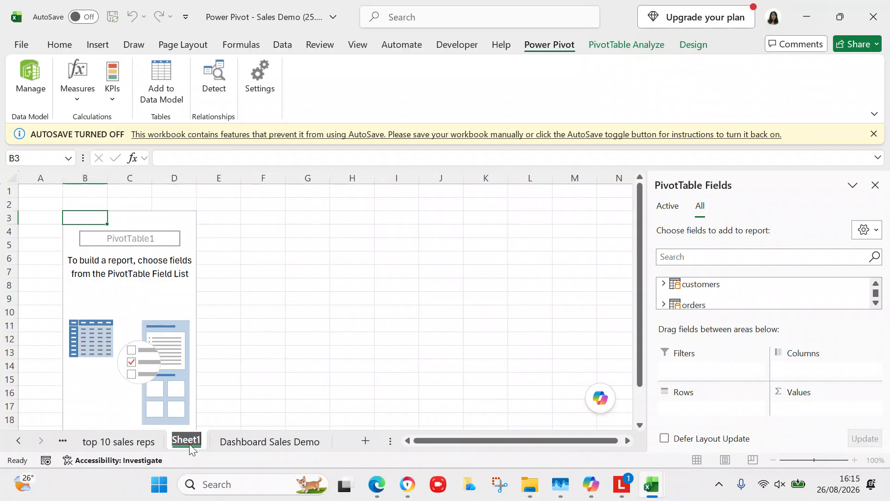
{"action": "type", "text": "sales"}
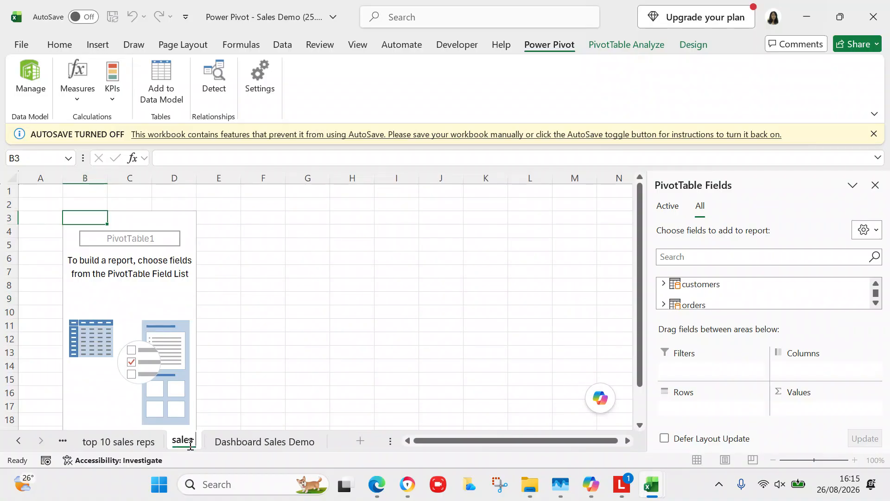
{"action": "type", "text": " measu"}
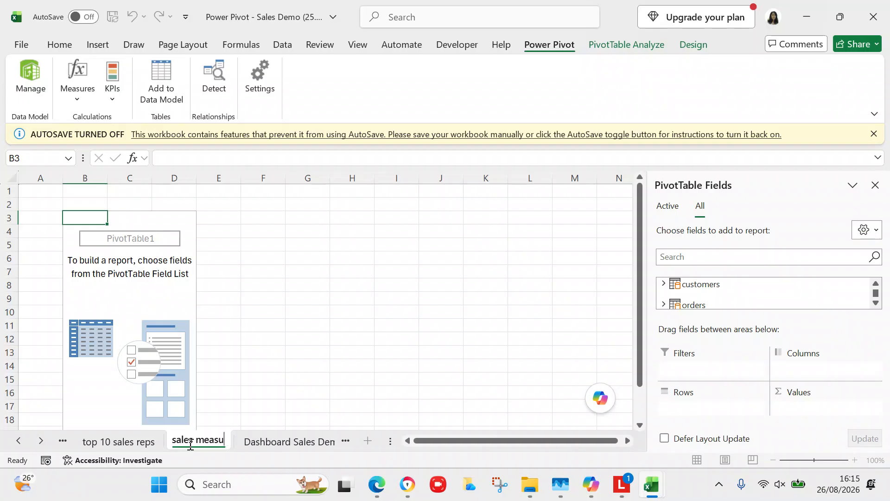
{"action": "type", "text": "res"}
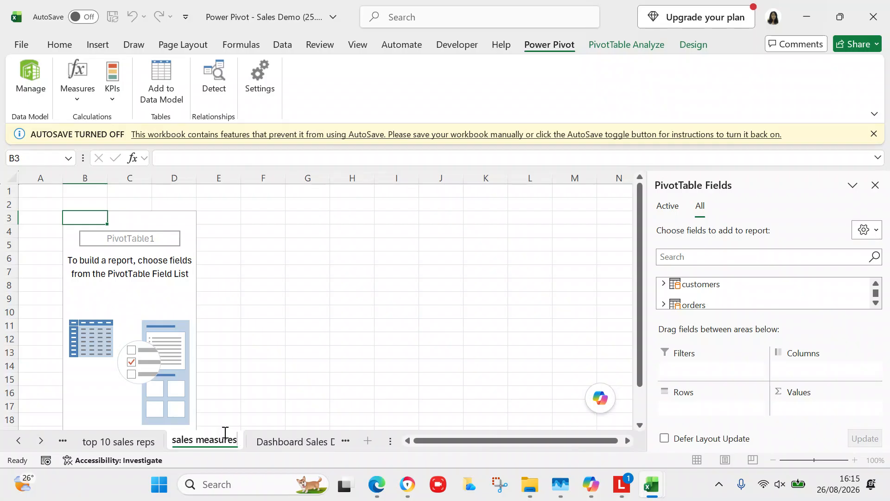
{"action": "type", "text": "1"}
{"action": "left_click", "coordinate": [269, 376]}
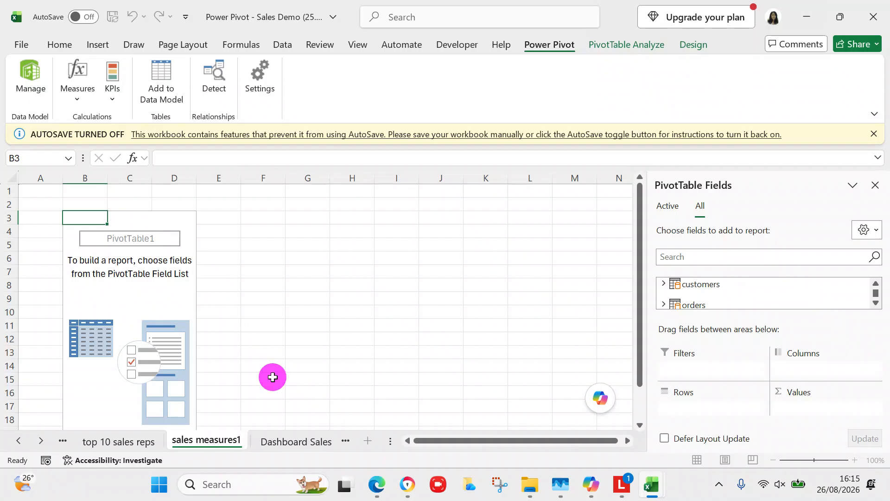
Check the existing sales measures sheet, then permanently delete the sales measures1 worksheet.
{"action": "left_click", "coordinate": [22, 441]}
{"action": "left_click", "coordinate": [91, 443]}
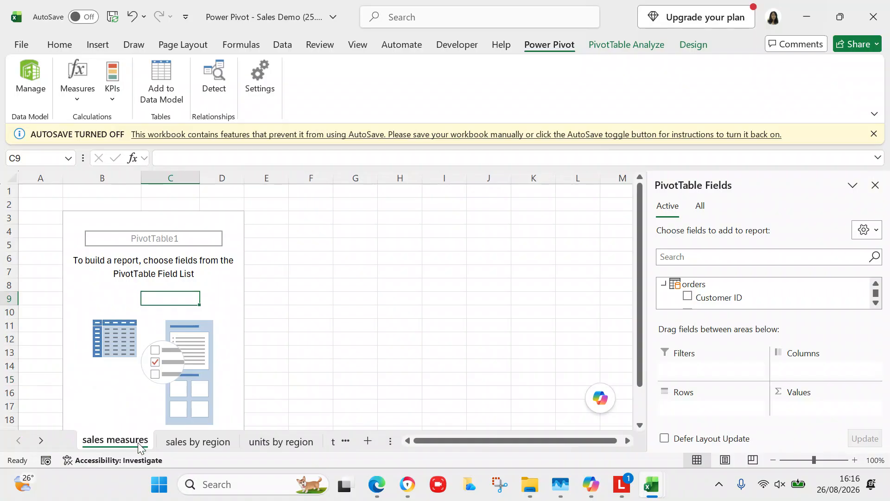
{"action": "left_click", "coordinate": [40, 439]}
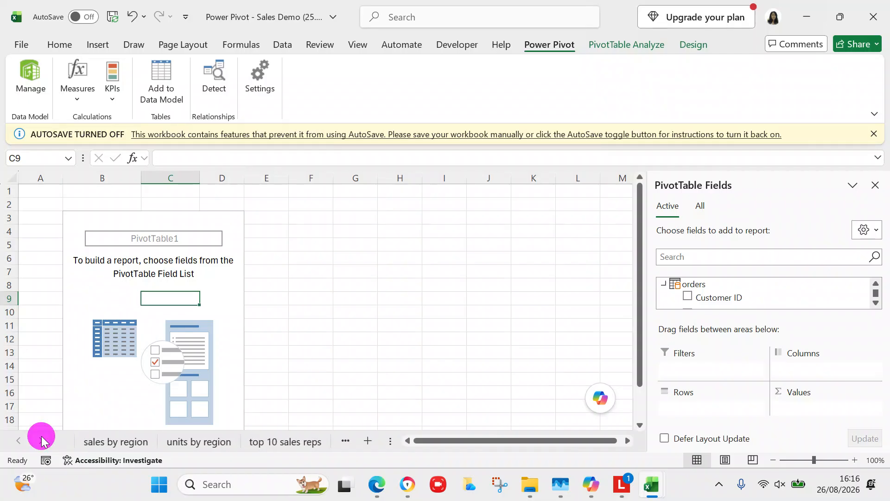
{"action": "left_click", "coordinate": [41, 438]}
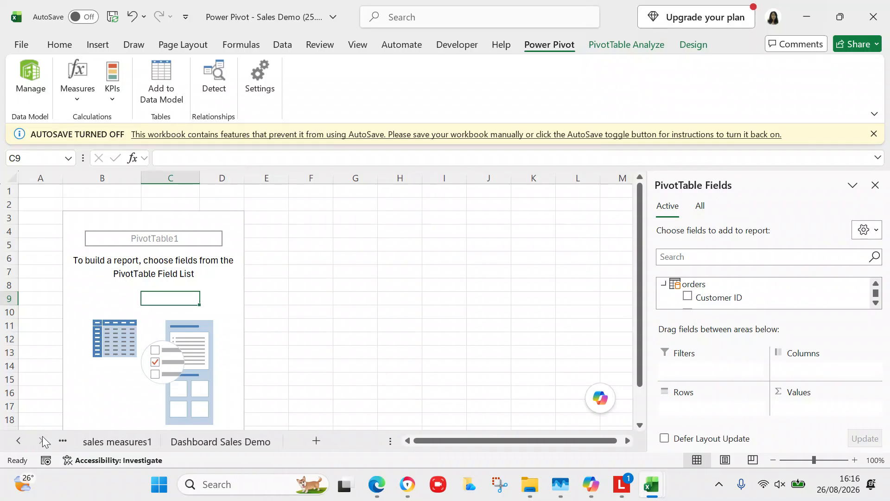
{"action": "left_click", "coordinate": [122, 444]}
{"action": "right_click", "coordinate": [125, 441]}
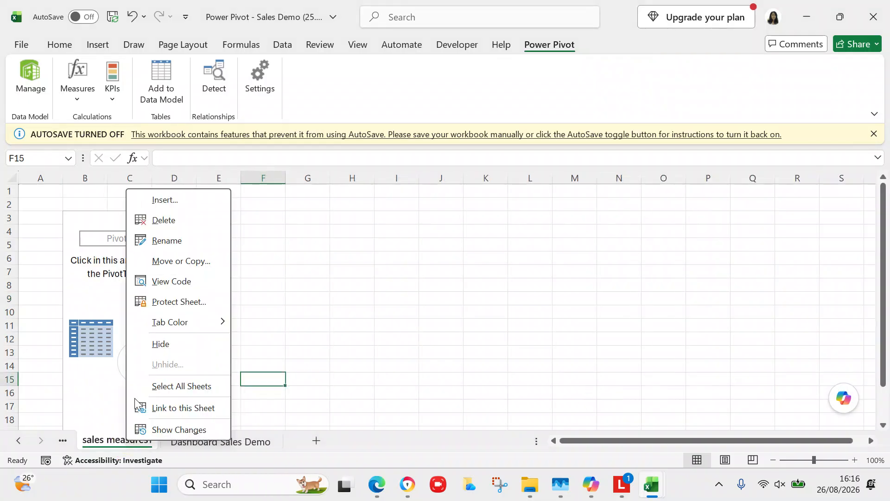
{"action": "left_click", "coordinate": [172, 222]}
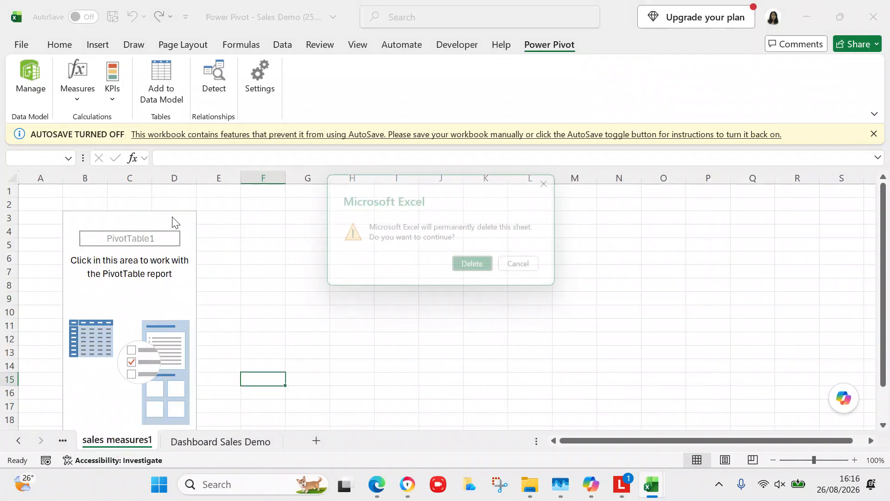
{"action": "left_click", "coordinate": [480, 268]}
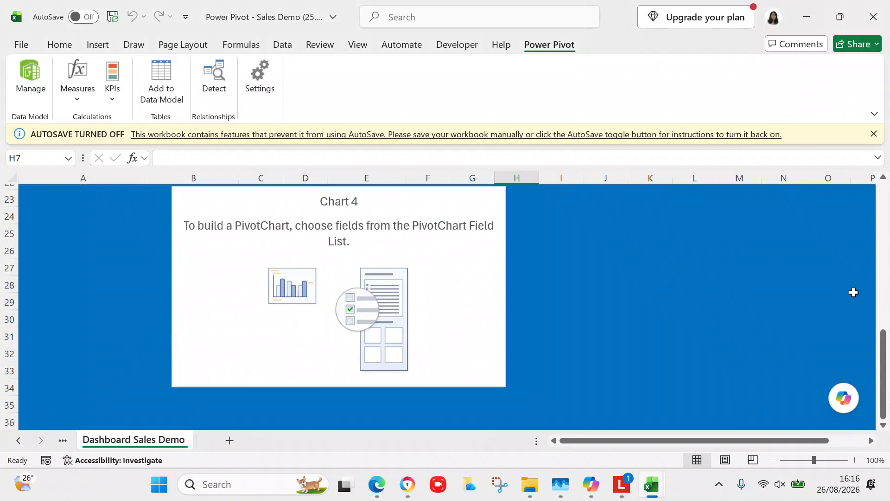
Review the summary figures at the start of the Dashboard Sales Demo sheet and return to the sales measures sheet.
{"action": "left_click_drag", "start_coordinate": [885, 364], "coordinate": [847, 201]}
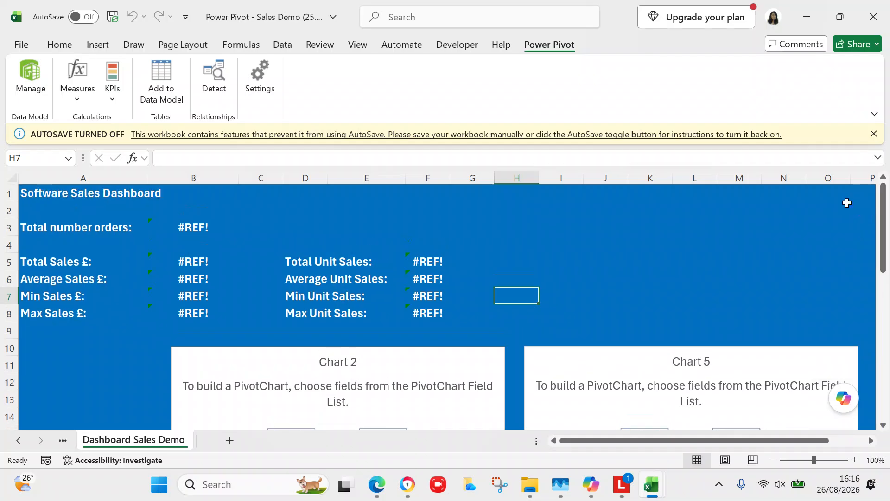
{"action": "left_click", "coordinate": [18, 440]}
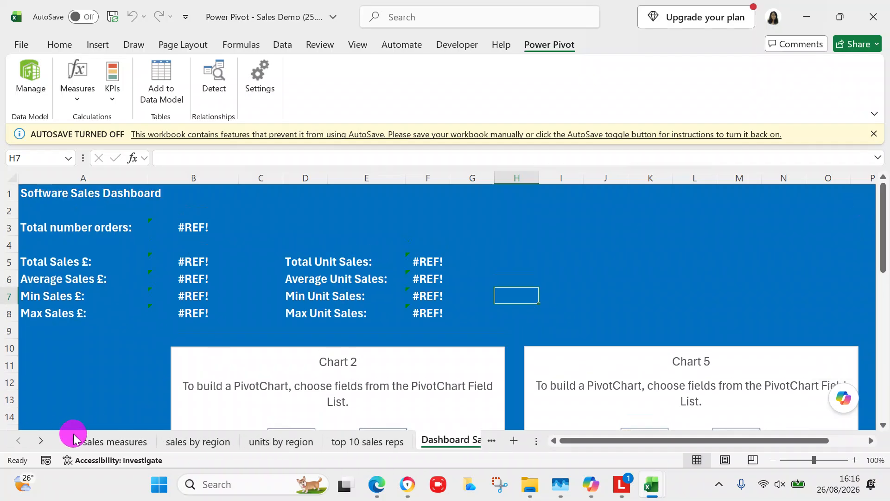
{"action": "left_click", "coordinate": [94, 442]}
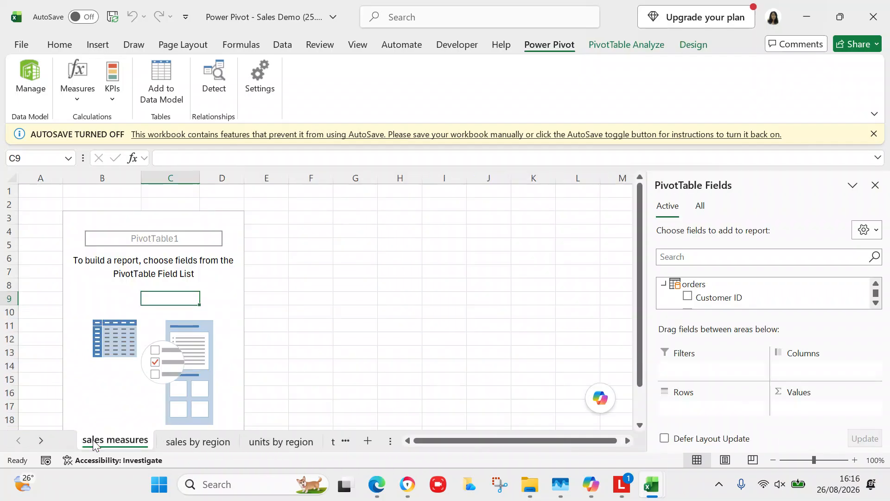
Switch to the Power Pivot window, save the workbook from there and return to the Excel workbook.
{"action": "mouse_move", "coordinate": [647, 494]}
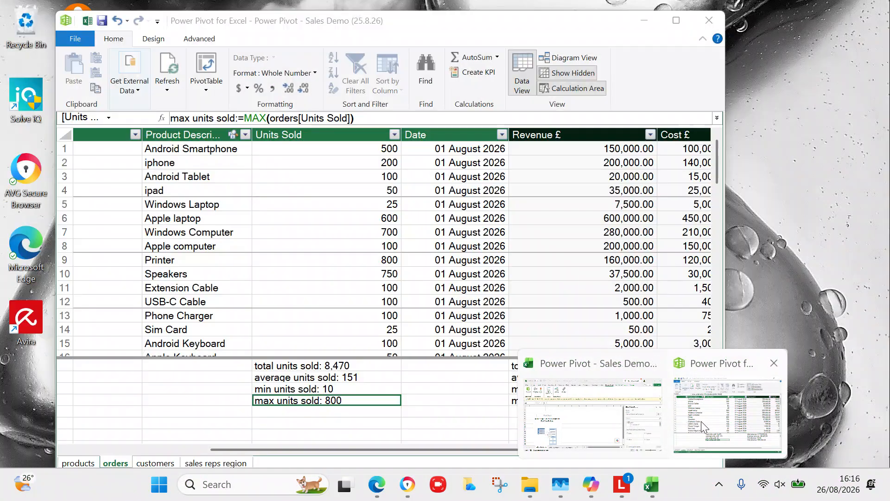
{"action": "left_click", "coordinate": [701, 421]}
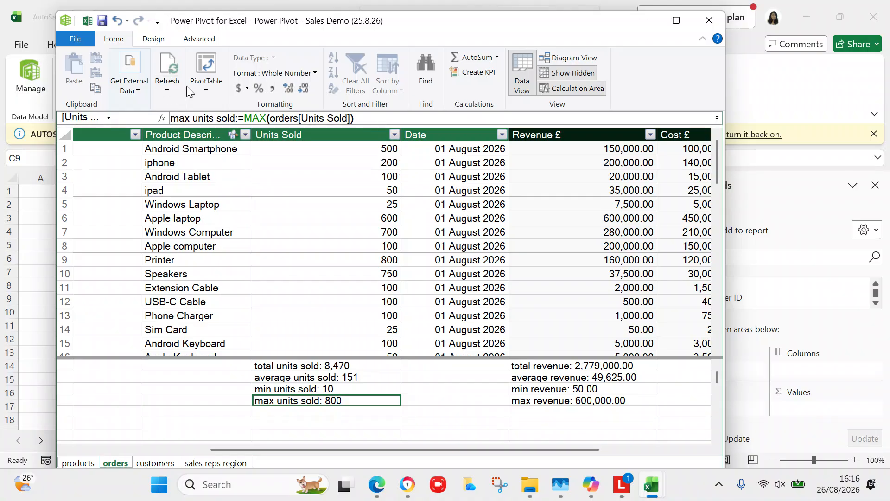
{"action": "left_click", "coordinate": [204, 90]}
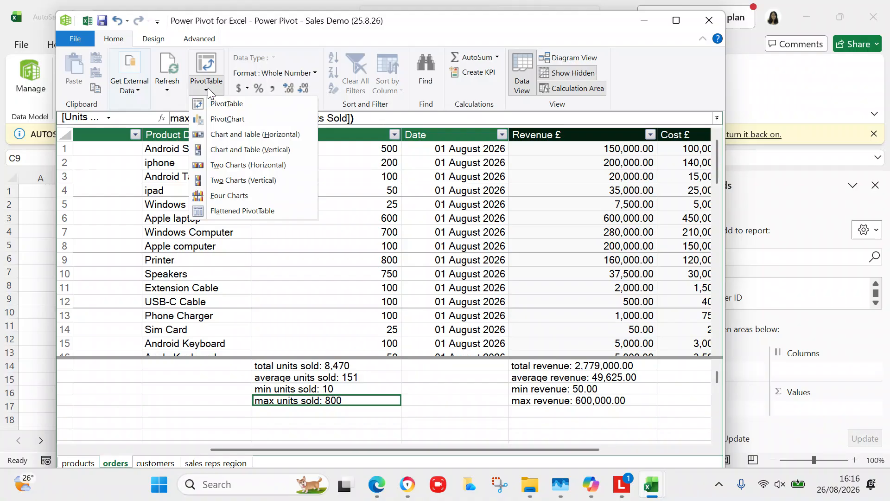
{"action": "left_click", "coordinate": [672, 89]}
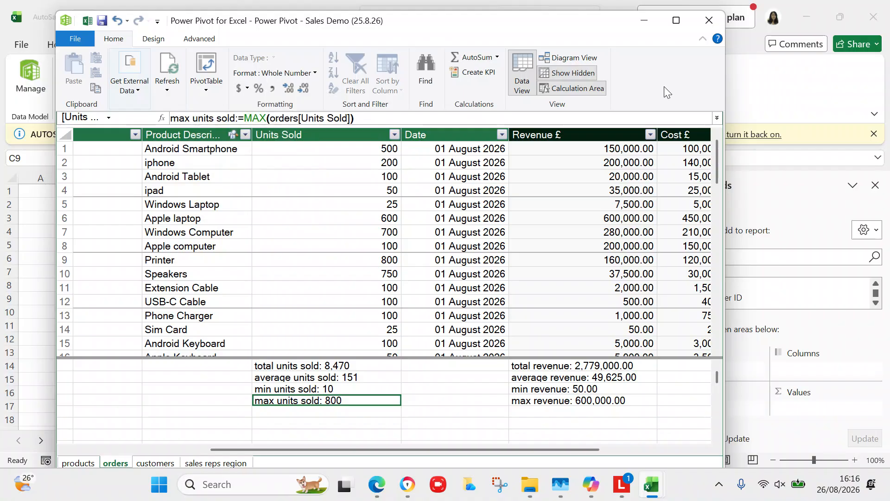
{"action": "left_click", "coordinate": [62, 37]}
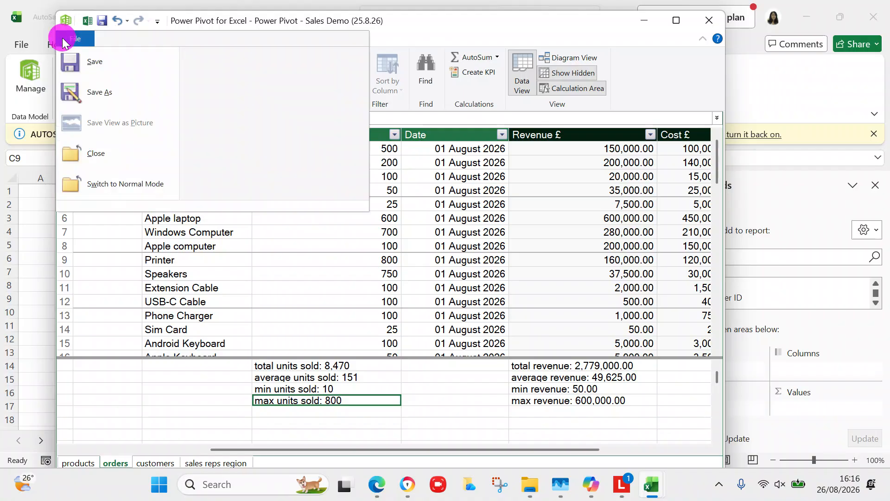
{"action": "left_click", "coordinate": [79, 64]}
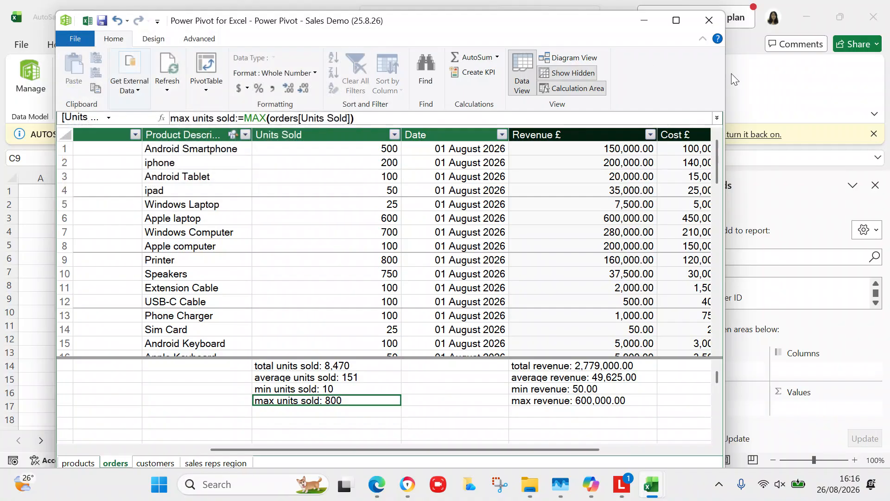
{"action": "left_click", "coordinate": [776, 82]}
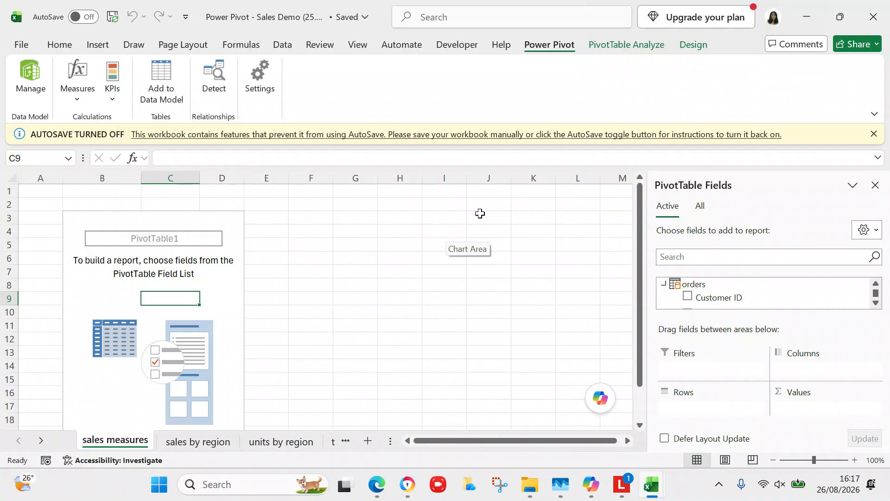
Look through the orders table's fields and measures available to the PivotTable on the sales measures sheet.
{"action": "left_click", "coordinate": [876, 284]}
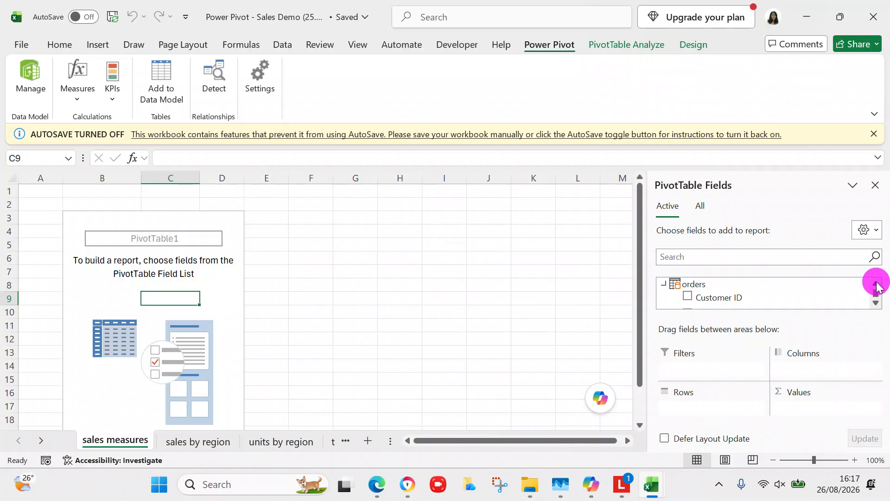
{"action": "left_click", "coordinate": [876, 302]}
{"action": "left_click", "coordinate": [877, 302]}
{"action": "left_click", "coordinate": [876, 303]}
{"action": "left_click", "coordinate": [876, 303]}
{"action": "left_click", "coordinate": [877, 302]}
{"action": "left_click", "coordinate": [876, 303]}
{"action": "left_click", "coordinate": [876, 302]}
{"action": "left_click", "coordinate": [876, 302]}
{"action": "left_click", "coordinate": [877, 302]}
{"action": "left_click", "coordinate": [876, 302]}
{"action": "left_click", "coordinate": [877, 303]}
{"action": "left_click", "coordinate": [877, 302]}
{"action": "left_click", "coordinate": [877, 302]}
{"action": "left_click", "coordinate": [876, 302]}
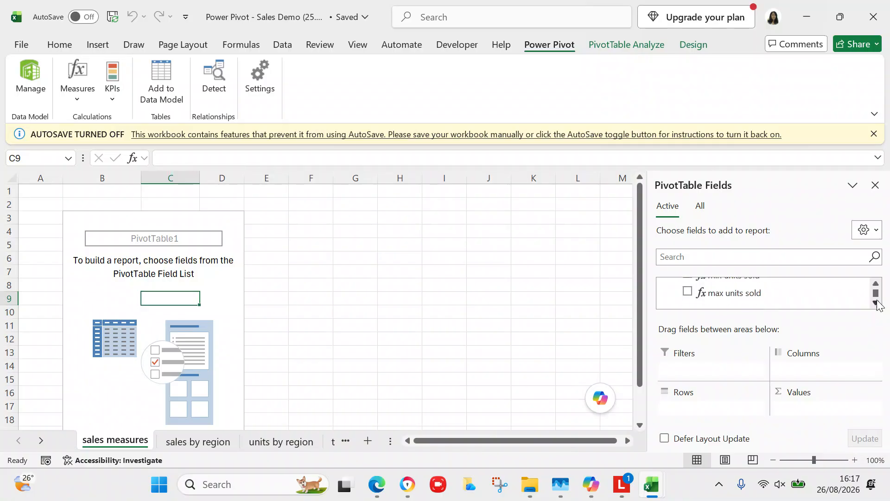
{"action": "left_click", "coordinate": [876, 284]}
{"action": "left_click", "coordinate": [876, 284]}
{"action": "left_click", "coordinate": [876, 284]}
{"action": "left_click", "coordinate": [876, 284]}
{"action": "left_click", "coordinate": [876, 284]}
{"action": "left_click", "coordinate": [876, 284]}
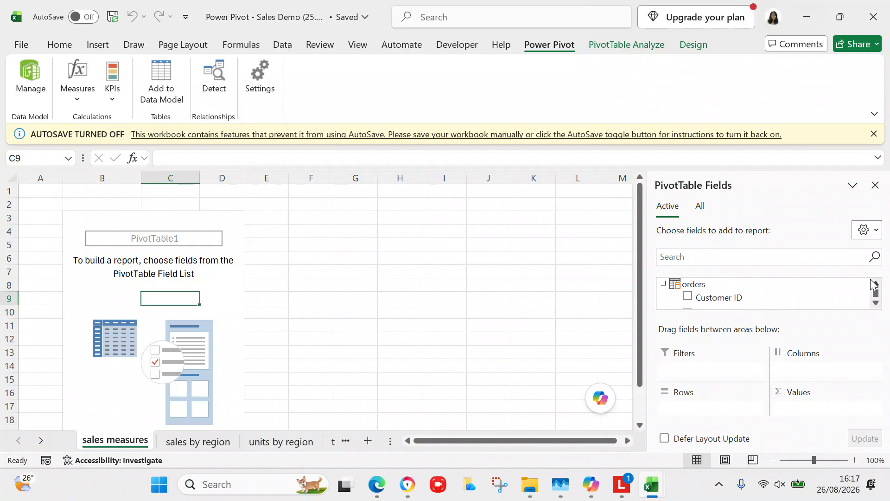
Permanently delete the sales measures and sales by region worksheets.
{"action": "left_click", "coordinate": [115, 436]}
{"action": "right_click", "coordinate": [118, 441]}
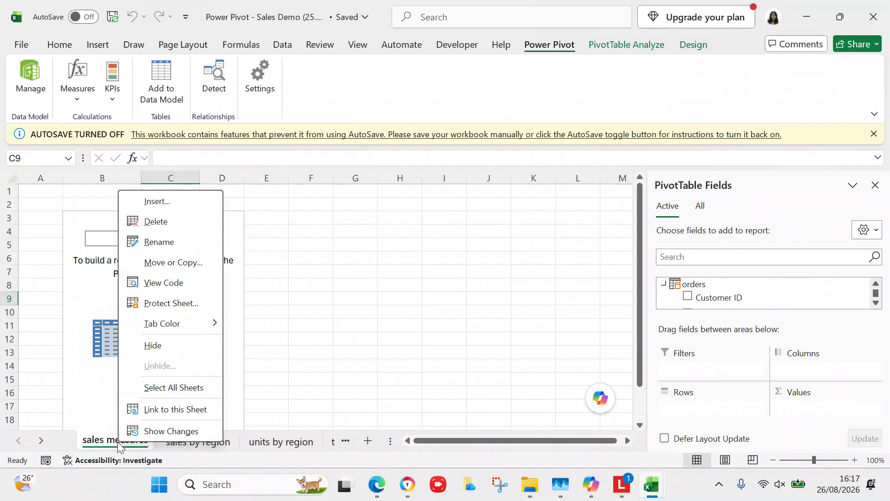
{"action": "left_click", "coordinate": [170, 223]}
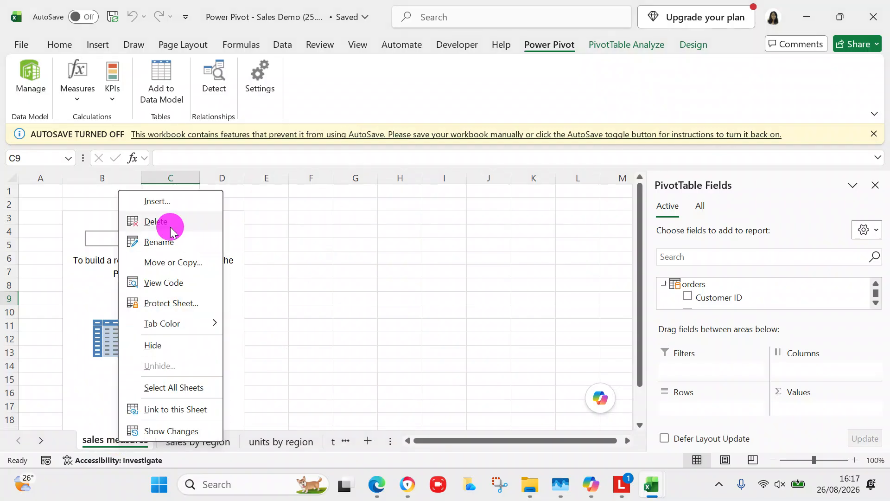
{"action": "left_click", "coordinate": [474, 271]}
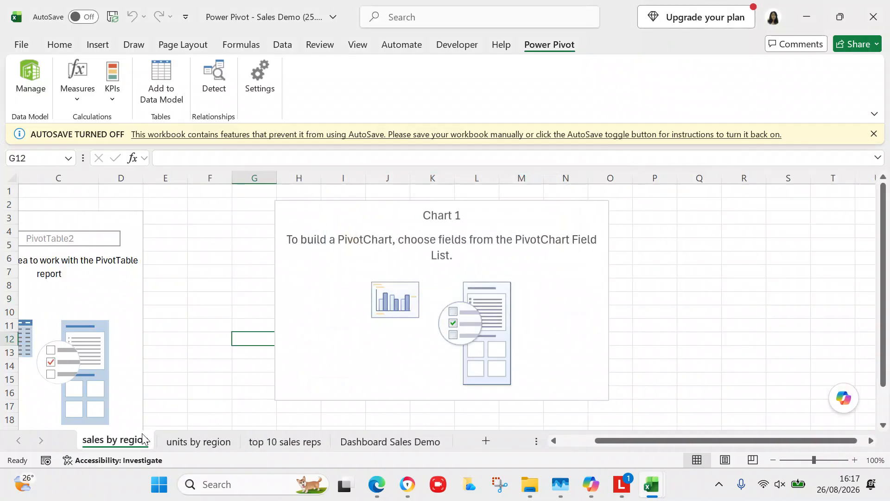
{"action": "right_click", "coordinate": [144, 440]}
{"action": "left_click", "coordinate": [188, 213]}
{"action": "left_click", "coordinate": [480, 269]}
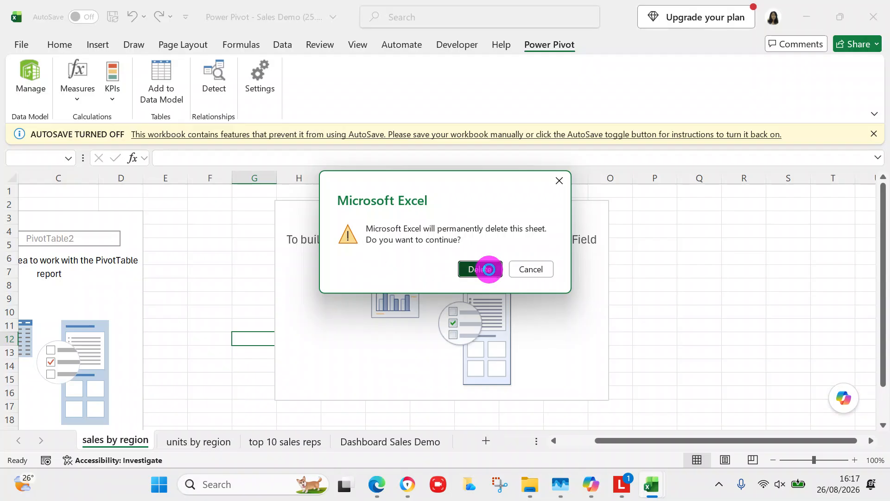
Permanently delete the units by region and top 10 sales reps worksheets.
{"action": "right_click", "coordinate": [145, 440]}
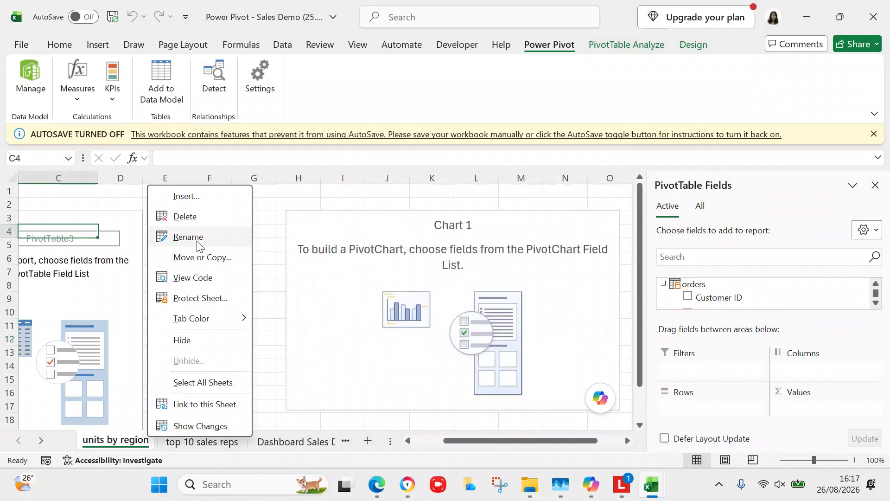
{"action": "left_click", "coordinate": [188, 217]}
{"action": "left_click", "coordinate": [470, 264]}
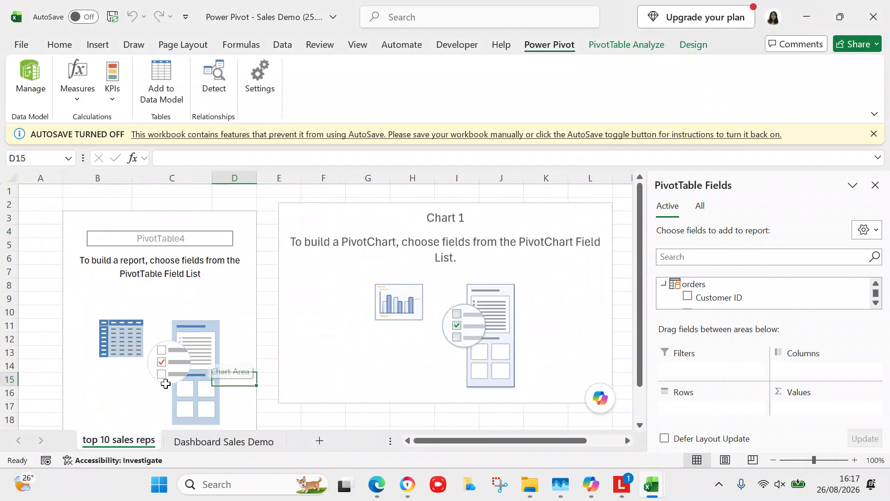
{"action": "right_click", "coordinate": [128, 441]}
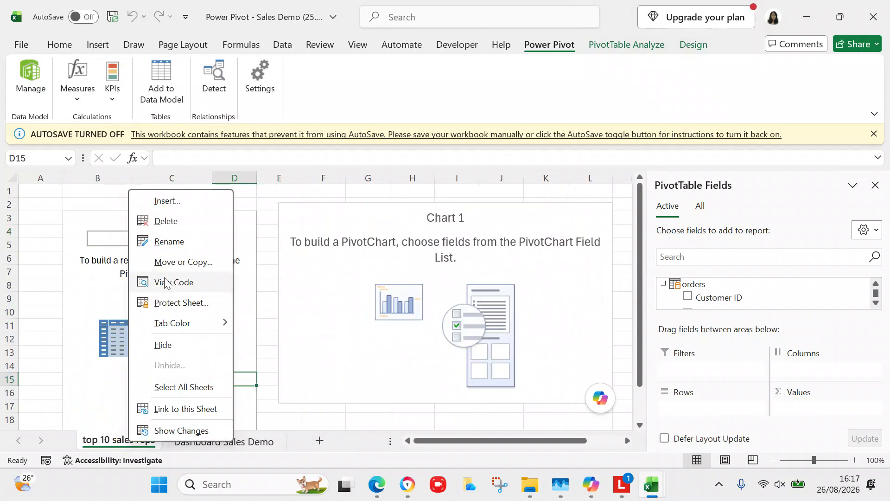
{"action": "left_click", "coordinate": [174, 227]}
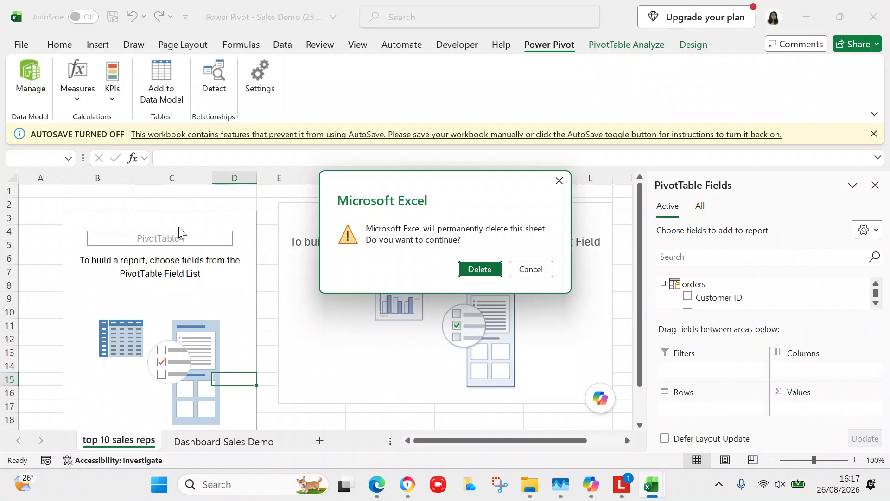
{"action": "left_click", "coordinate": [464, 265]}
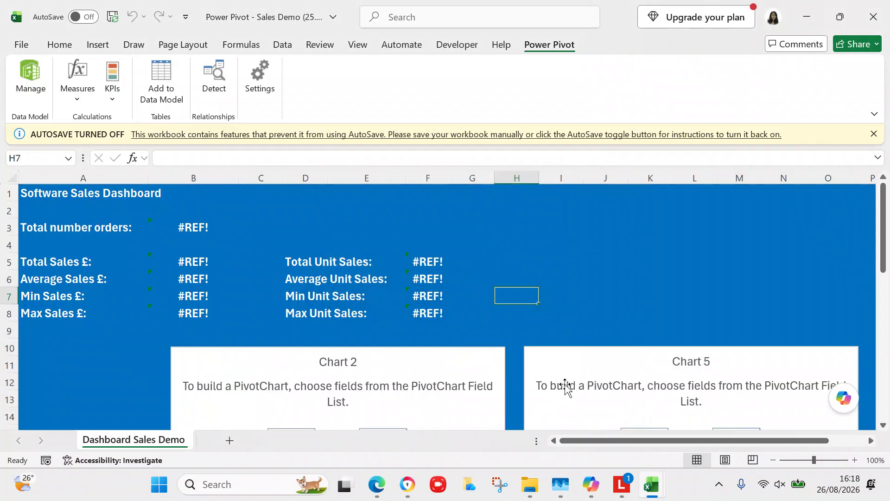
Create a PivotTable from the Power Pivot data model on a new worksheet.
{"action": "left_click", "coordinate": [31, 69]}
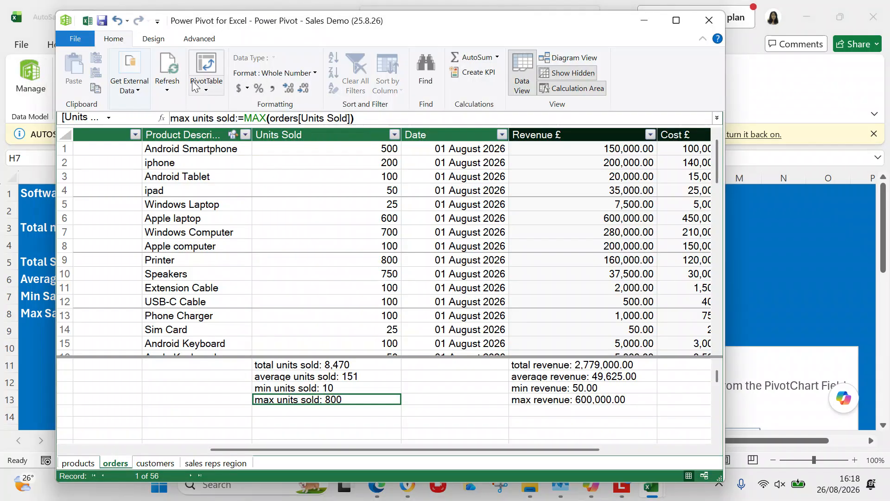
{"action": "left_click", "coordinate": [207, 85]}
{"action": "left_click", "coordinate": [214, 104]}
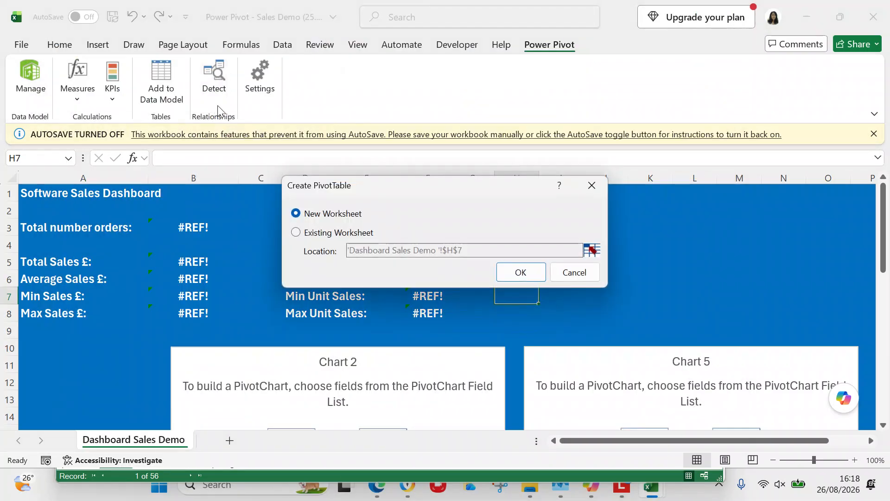
{"action": "left_click", "coordinate": [532, 277]}
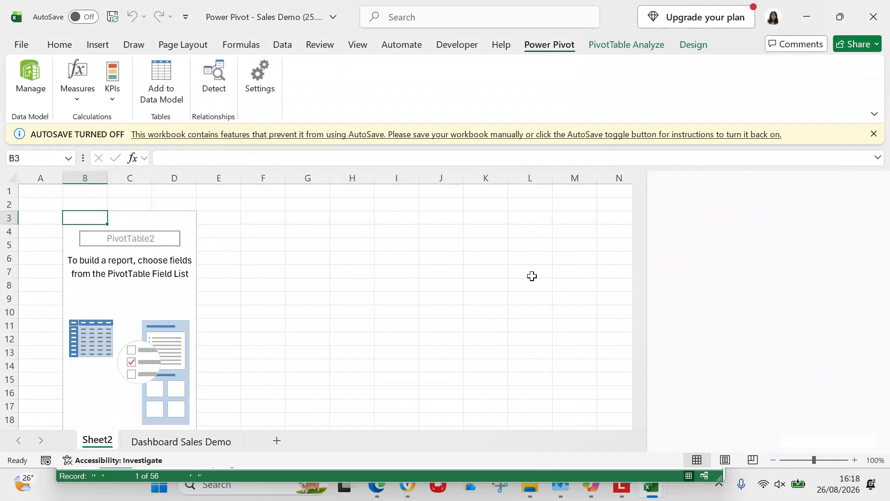
Rename the new PivotTable worksheet as sales measures.
{"action": "double_click", "coordinate": [104, 437]}
{"action": "type", "text": "sales meas"}
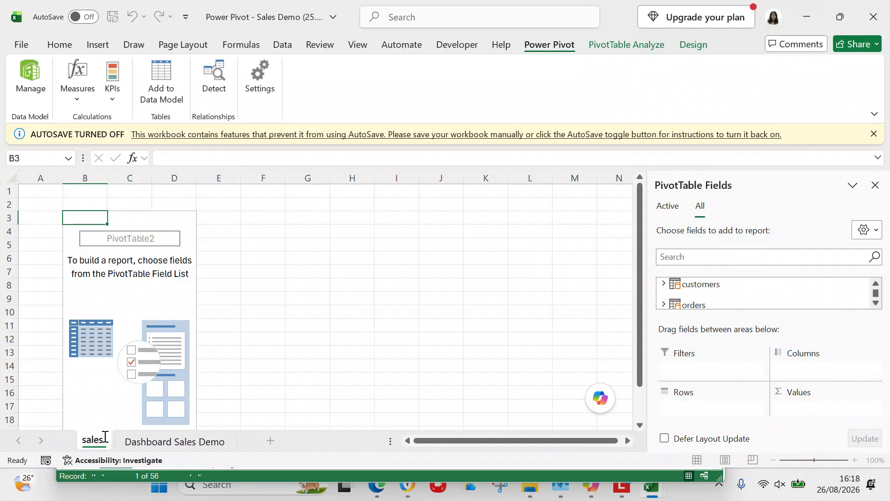
{"action": "type", "text": "urwa"}
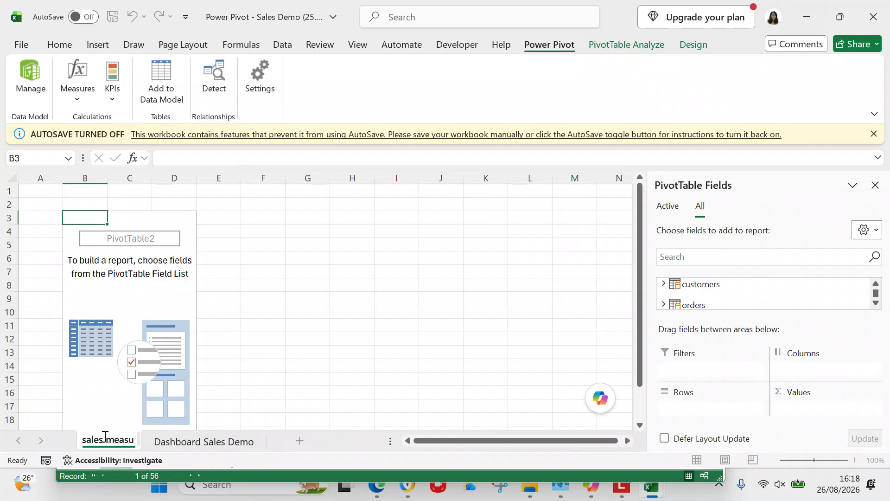
{"action": "key", "text": "BackSpace"}
{"action": "key", "text": "BackSpace"}
{"action": "type", "text": "es"}
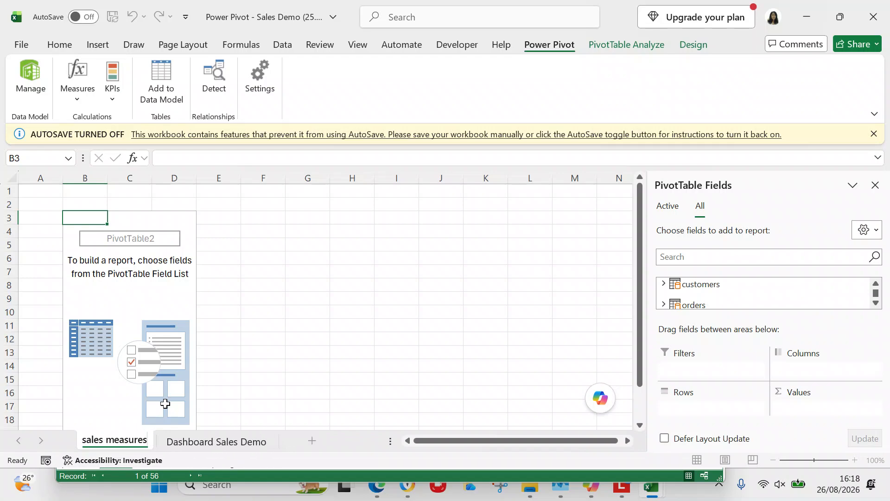
{"action": "left_click", "coordinate": [207, 392]}
Expand the orders table in the PivotTable's field list and add its total orders measure to the PivotTable.
{"action": "left_click", "coordinate": [172, 245]}
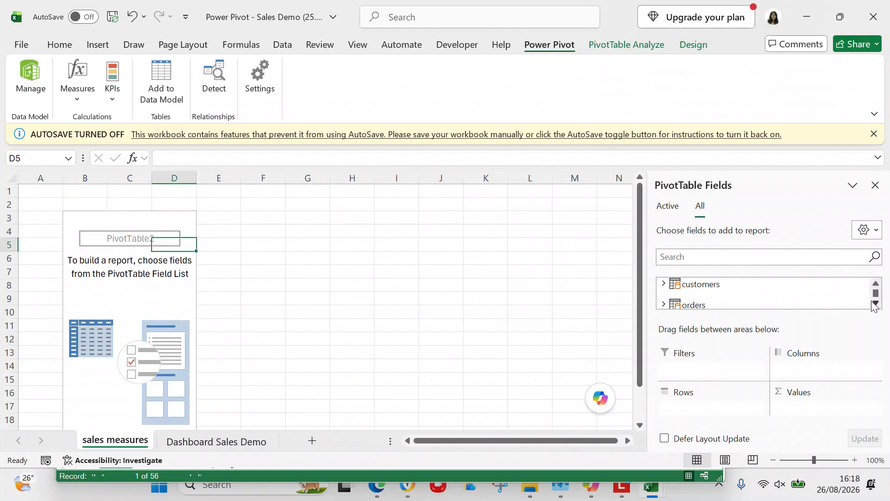
{"action": "left_click", "coordinate": [876, 303]}
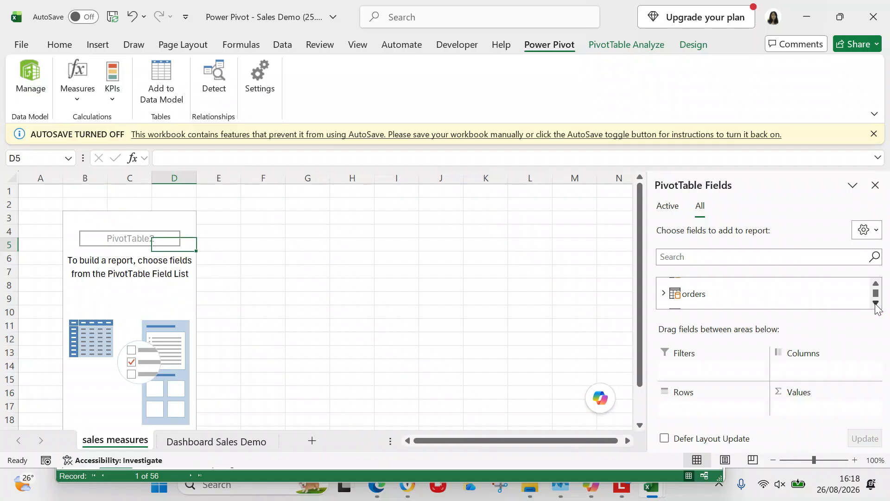
{"action": "left_click", "coordinate": [664, 292]}
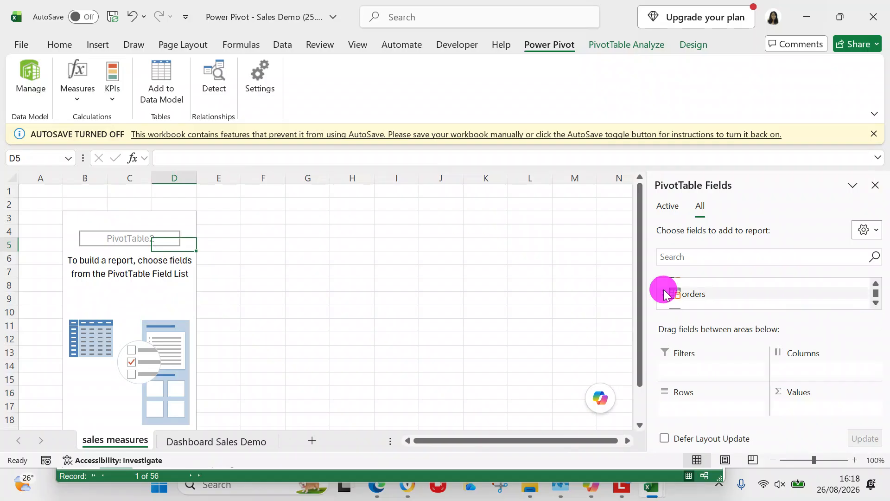
{"action": "left_click", "coordinate": [876, 303]}
{"action": "left_click", "coordinate": [876, 304]}
{"action": "left_click", "coordinate": [876, 303]}
{"action": "left_click", "coordinate": [876, 303]}
{"action": "left_click", "coordinate": [876, 303]}
{"action": "left_click", "coordinate": [876, 304]}
{"action": "left_click", "coordinate": [876, 303]}
{"action": "left_click", "coordinate": [876, 303]}
{"action": "left_click", "coordinate": [876, 304]}
{"action": "left_click", "coordinate": [876, 304]}
{"action": "left_click", "coordinate": [876, 303]}
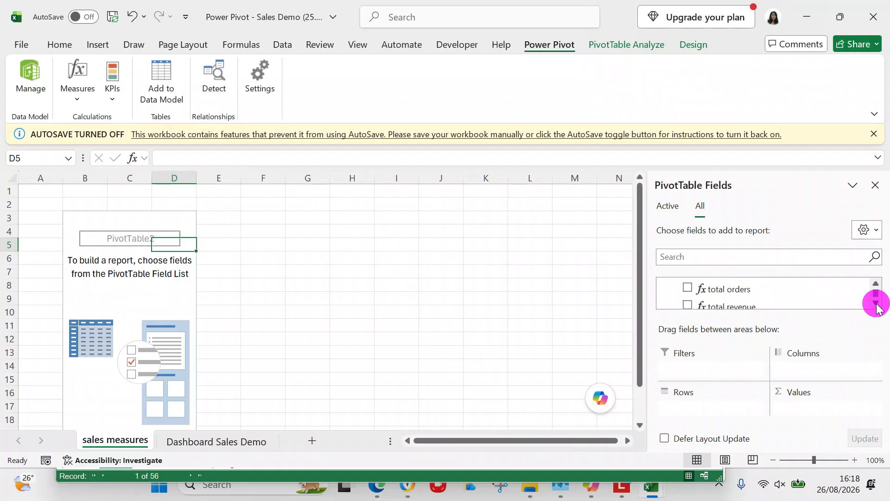
{"action": "left_click", "coordinate": [876, 303]}
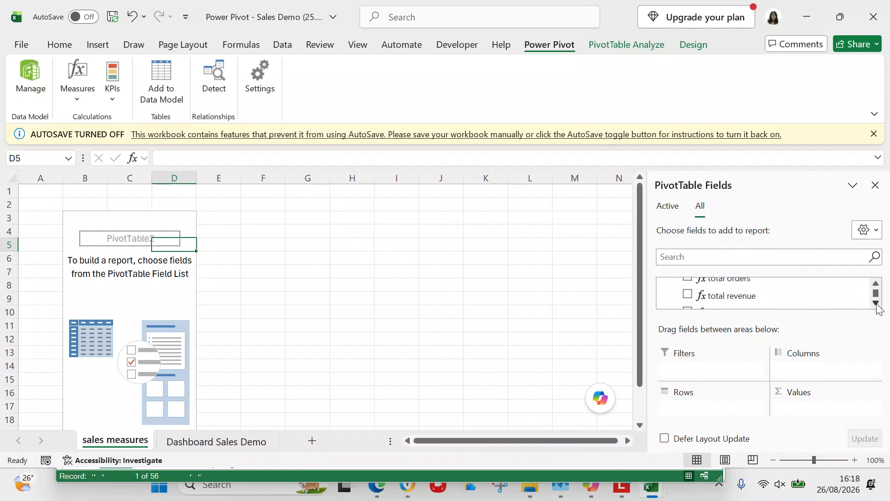
{"action": "left_click", "coordinate": [876, 304]}
{"action": "left_click", "coordinate": [876, 285]}
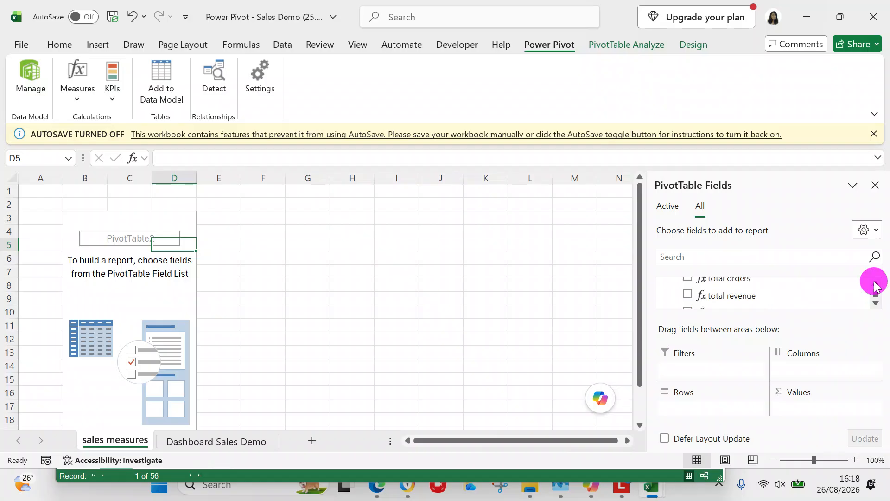
{"action": "left_click", "coordinate": [875, 286]}
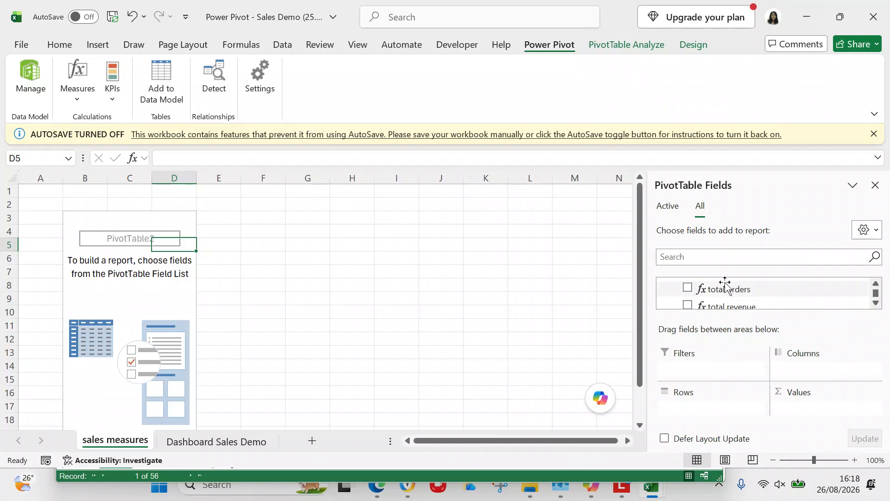
{"action": "left_click", "coordinate": [690, 289]}
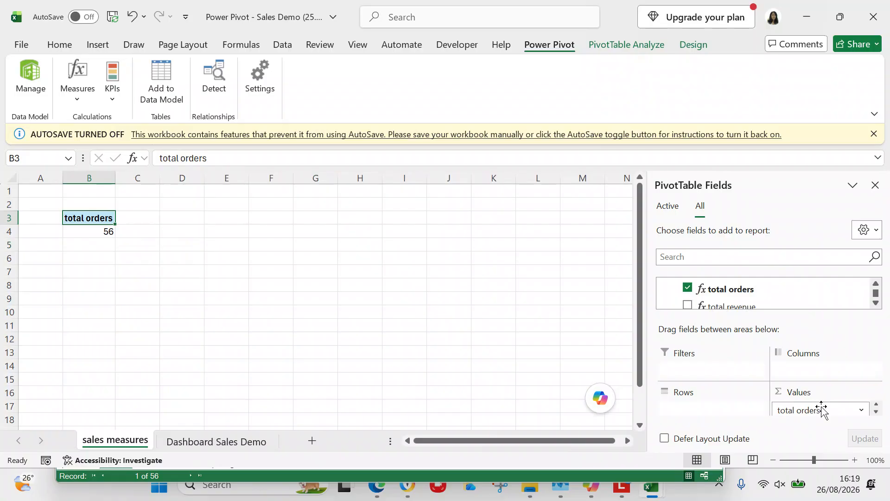
Try to move the total orders measure from the values area to the rows area and to the columns area.
{"action": "left_click_drag", "start_coordinate": [822, 410], "coordinate": [719, 410]}
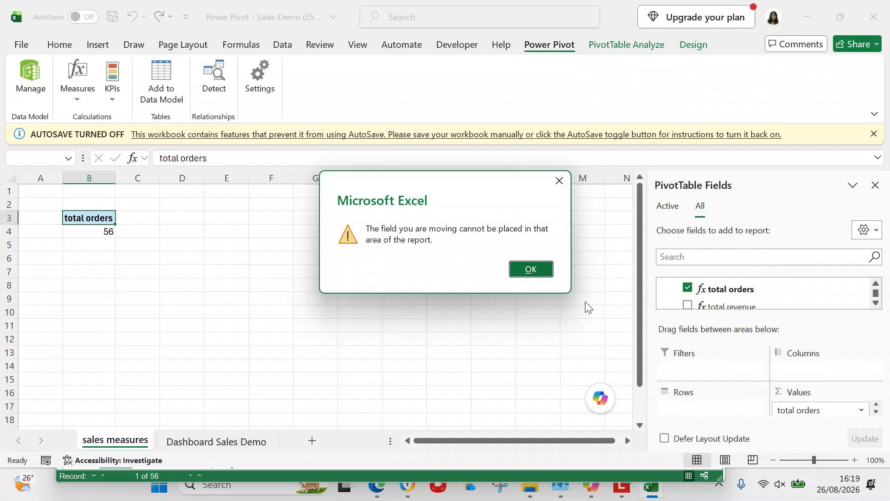
{"action": "left_click", "coordinate": [536, 268]}
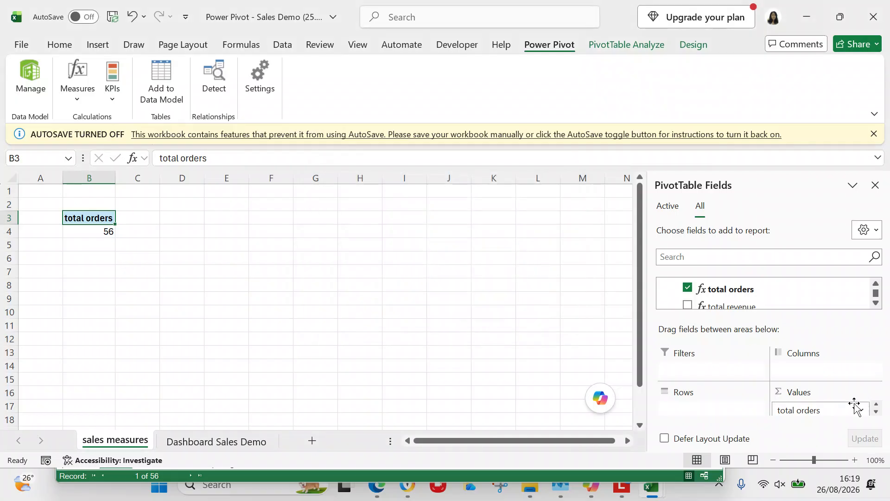
{"action": "left_click_drag", "start_coordinate": [840, 410], "coordinate": [832, 369]}
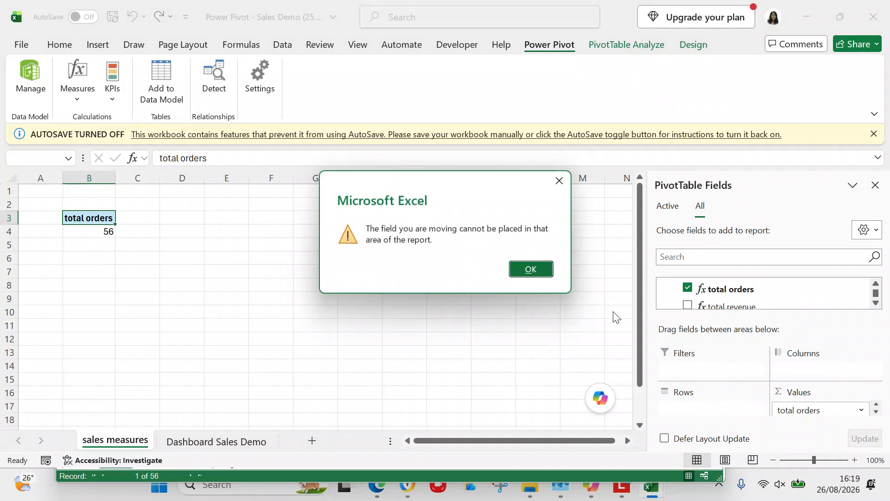
{"action": "left_click", "coordinate": [539, 272]}
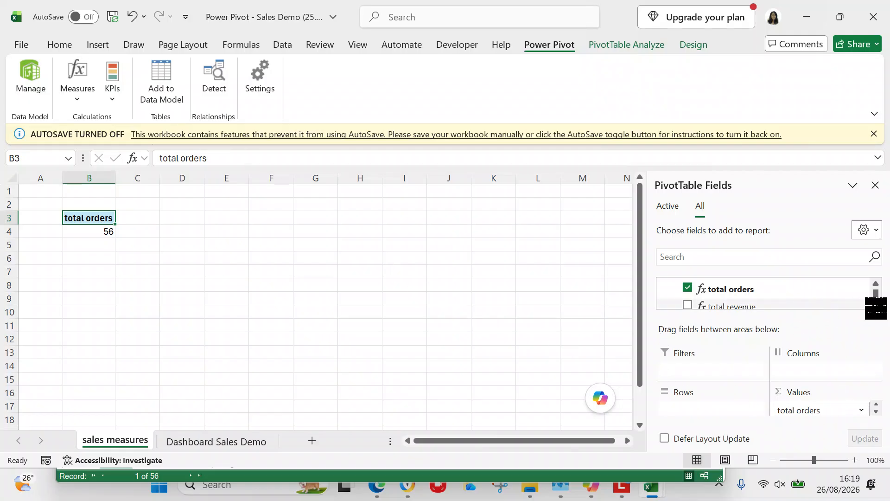
Look through the remaining orders measures and add total revenue to the PivotTable.
{"action": "left_click", "coordinate": [876, 303]}
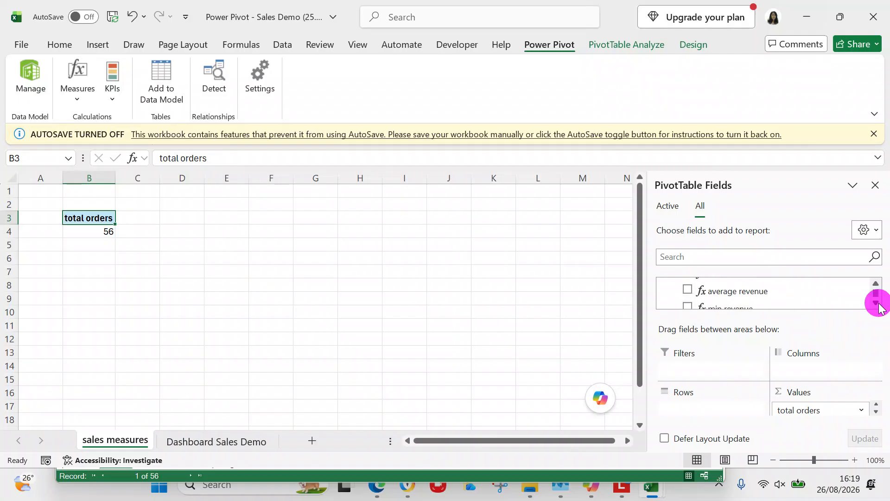
{"action": "left_click", "coordinate": [876, 302]}
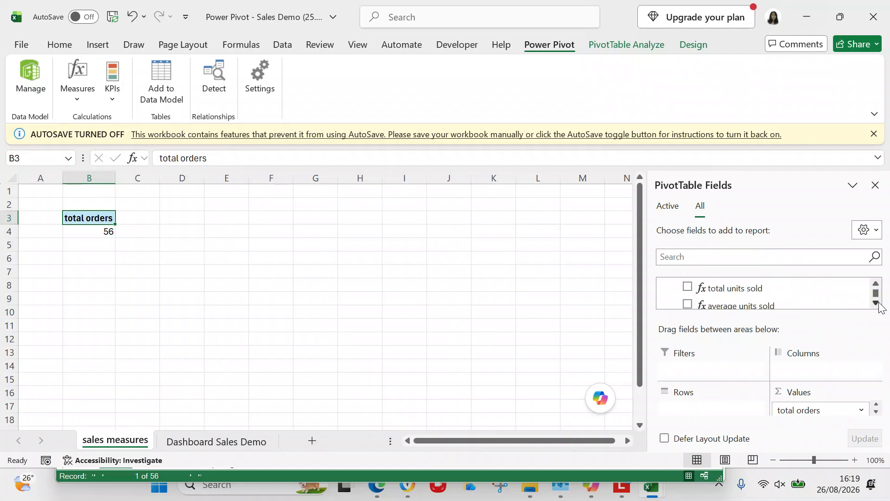
{"action": "left_click", "coordinate": [875, 283]}
{"action": "left_click", "coordinate": [876, 285]}
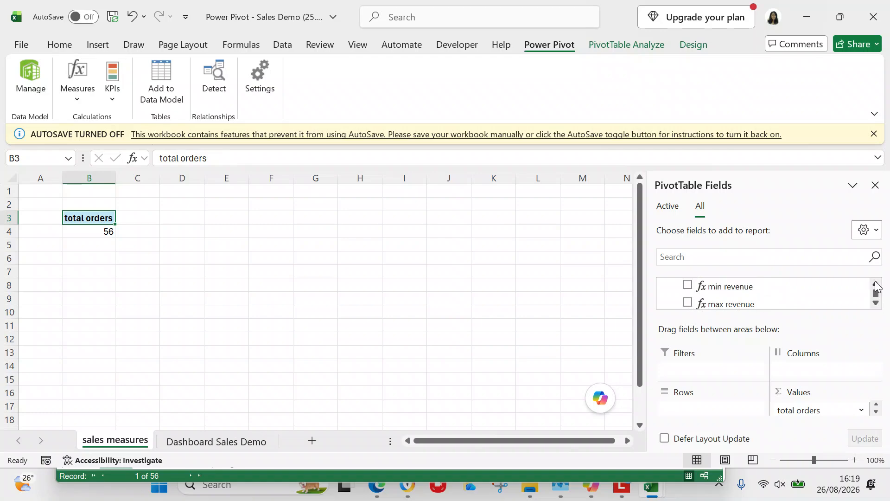
{"action": "left_click", "coordinate": [876, 284]}
{"action": "left_click", "coordinate": [876, 285]}
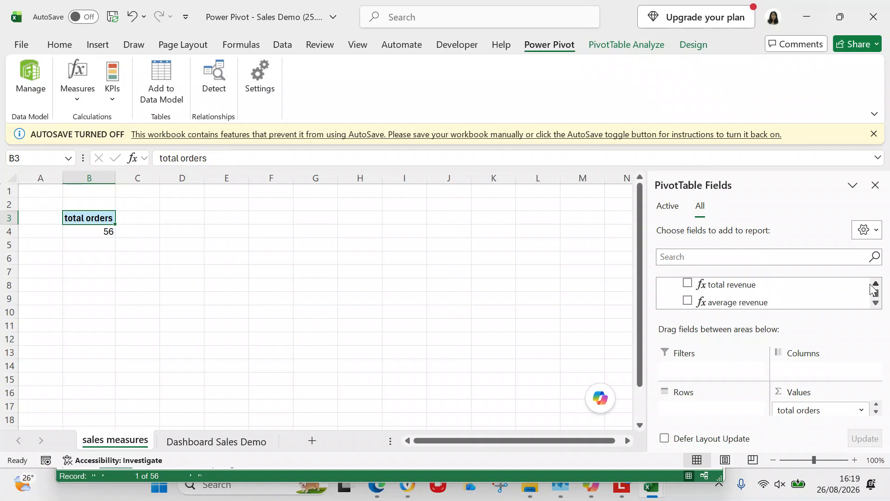
{"action": "left_click", "coordinate": [689, 284]}
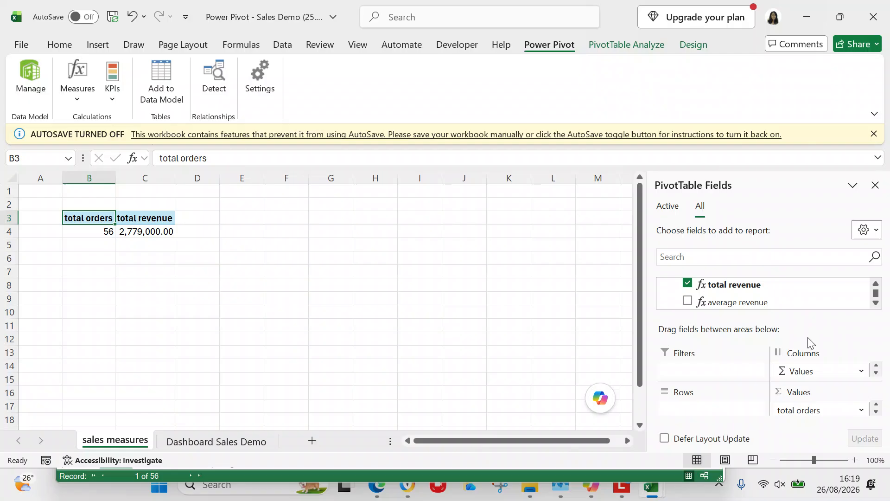
Try to move the Values field from the columns area to the values area.
{"action": "left_click", "coordinate": [872, 374]}
{"action": "left_click", "coordinate": [873, 373]}
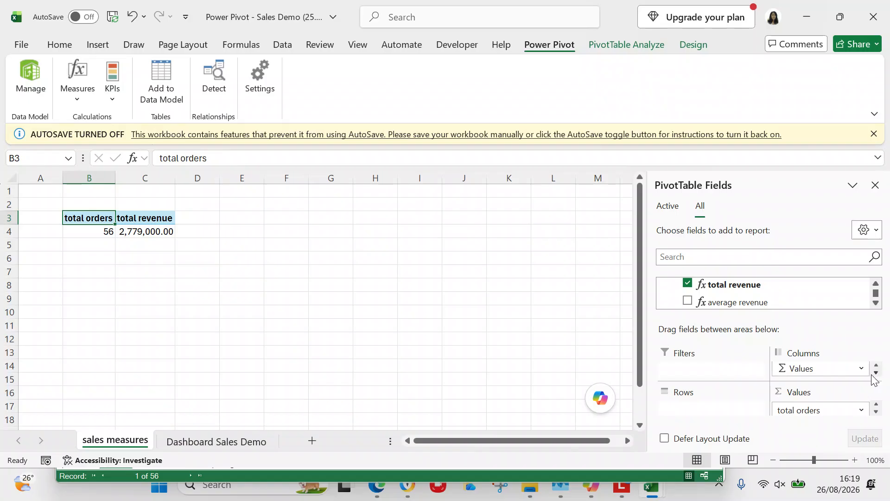
{"action": "left_click_drag", "start_coordinate": [830, 369], "coordinate": [815, 413]}
{"action": "left_click", "coordinate": [517, 270]}
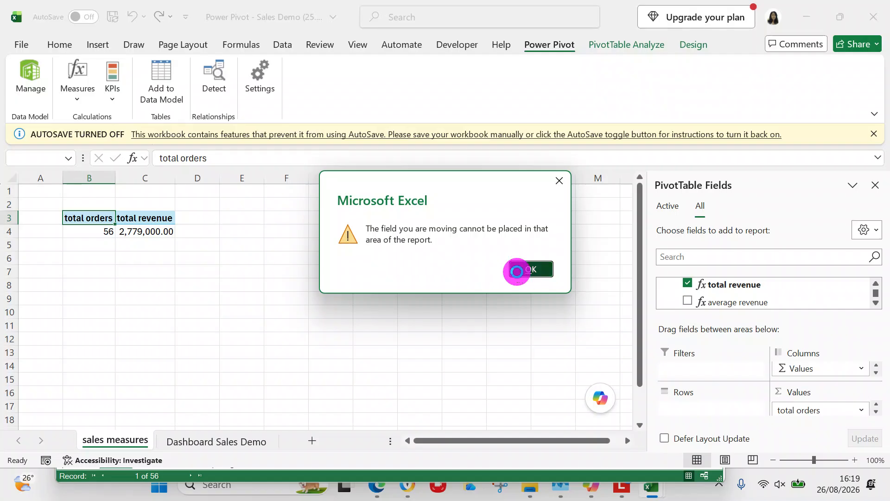
Remove the total orders and total revenue measures from the PivotTable.
{"action": "left_click", "coordinate": [875, 285]}
{"action": "left_click", "coordinate": [876, 285]}
{"action": "left_click", "coordinate": [876, 284]}
{"action": "left_click", "coordinate": [875, 301]}
{"action": "left_click", "coordinate": [876, 301]}
{"action": "left_click", "coordinate": [688, 288]}
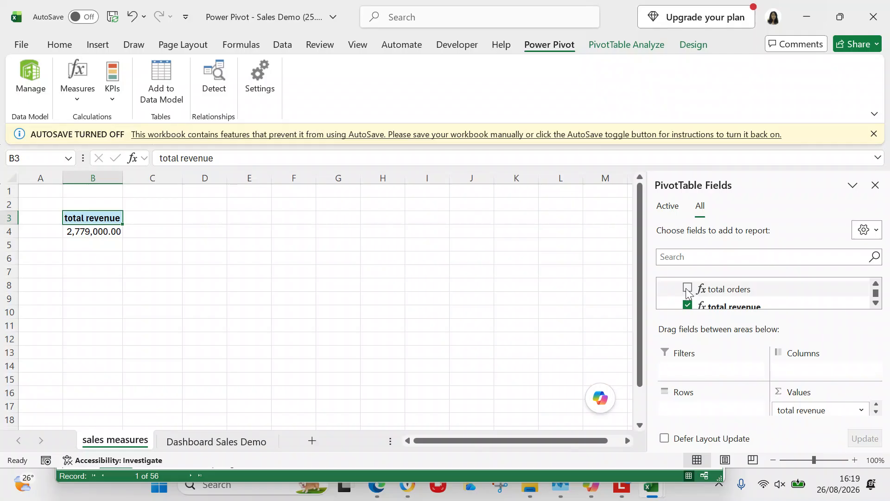
{"action": "left_click", "coordinate": [688, 305]}
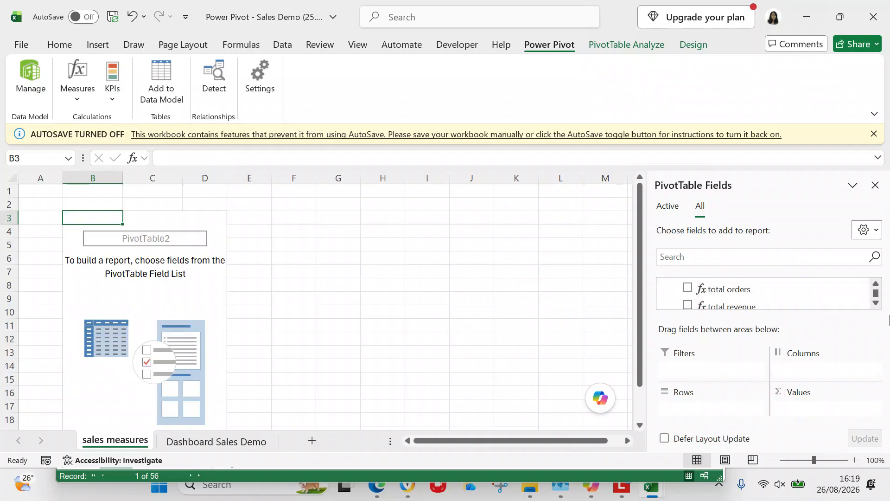
Add the total orders measure back to the emptied PivotTable on the sales measures sheet.
{"action": "left_click", "coordinate": [876, 303]}
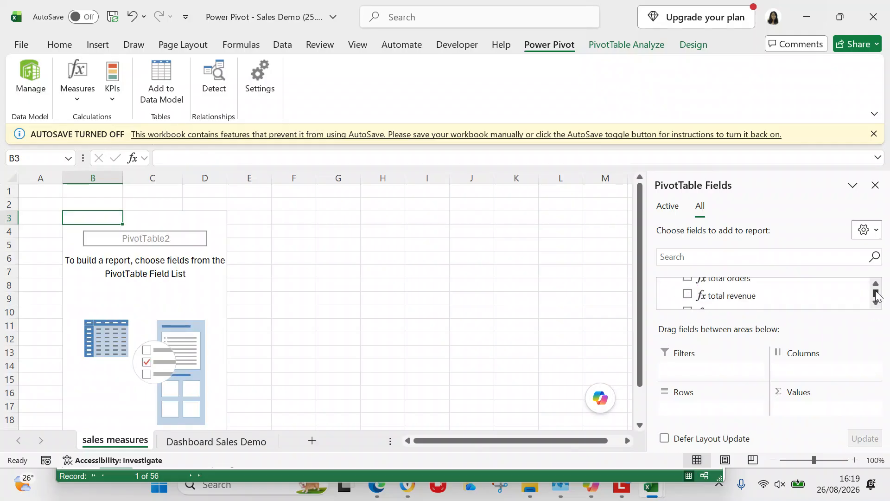
{"action": "left_click", "coordinate": [875, 283]}
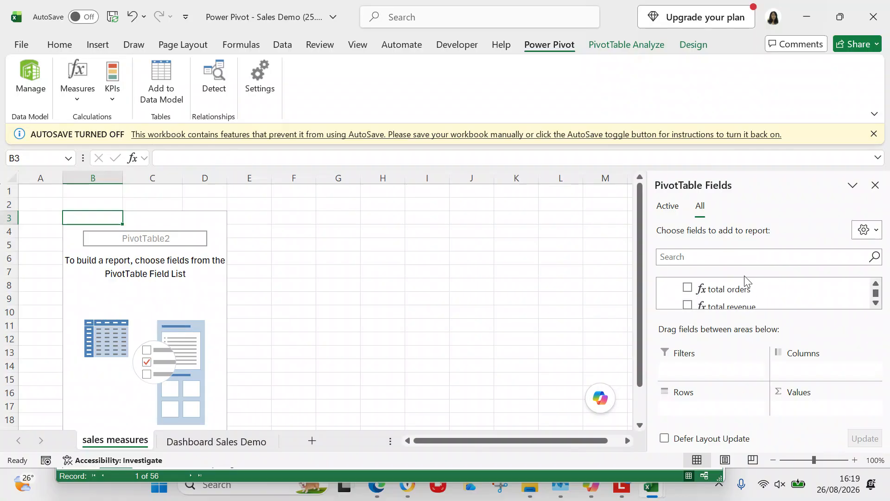
{"action": "left_click", "coordinate": [688, 289]}
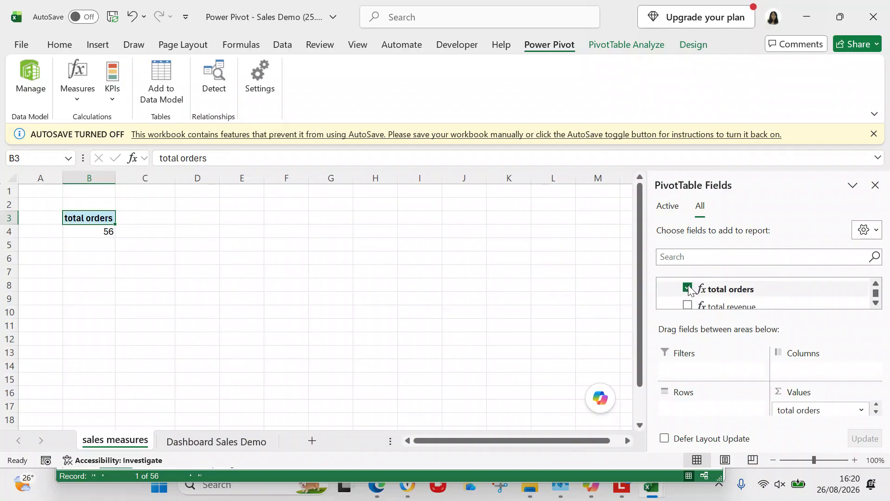
Try again to move the total orders measure from the values area to the rows area.
{"action": "left_click", "coordinate": [821, 411]}
{"action": "left_click_drag", "start_coordinate": [823, 413], "coordinate": [710, 411]}
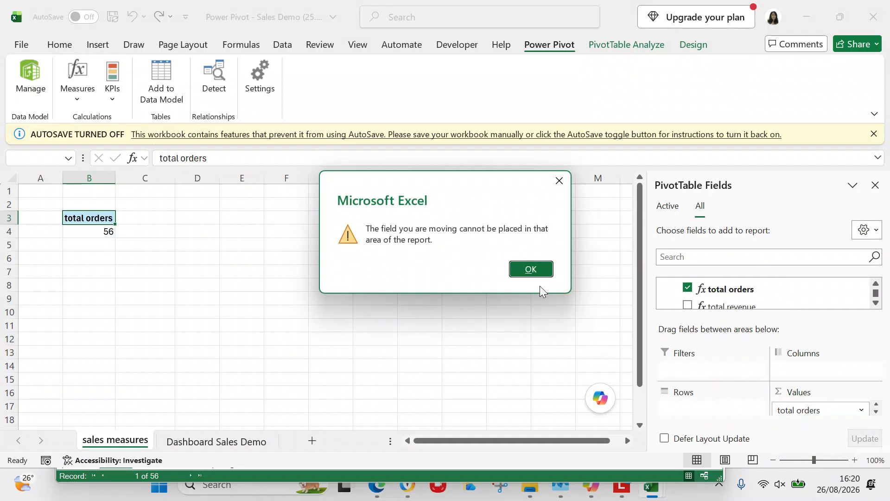
{"action": "left_click", "coordinate": [532, 269]}
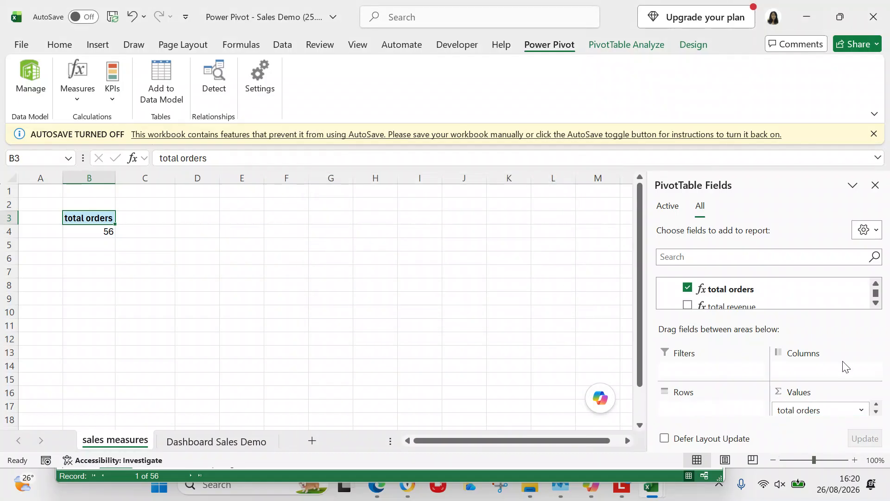
Review the field options offered for total orders in the values area and dismiss them.
{"action": "left_click", "coordinate": [875, 411]}
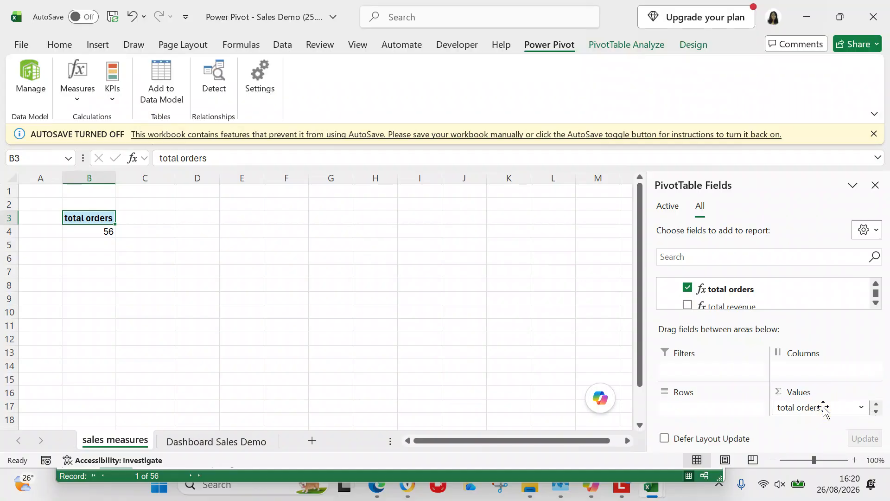
{"action": "left_click", "coordinate": [823, 409]}
{"action": "left_click", "coordinate": [780, 407]}
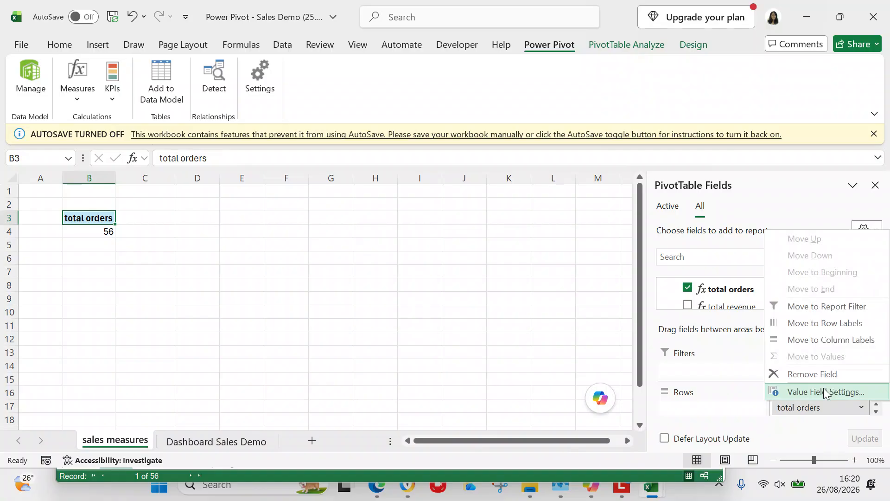
{"action": "left_click", "coordinate": [543, 366]}
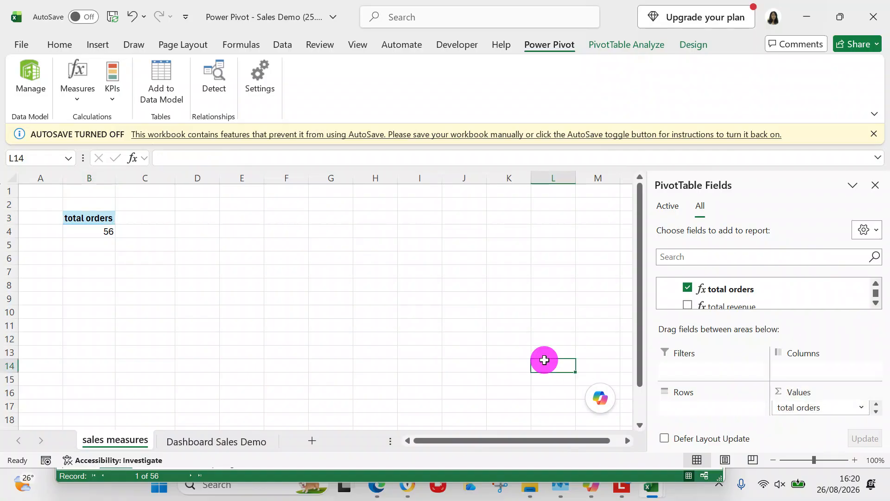
Add the total revenue measure to the sales measures PivotTable and move the Values field from columns to rows.
{"action": "left_click", "coordinate": [95, 219]}
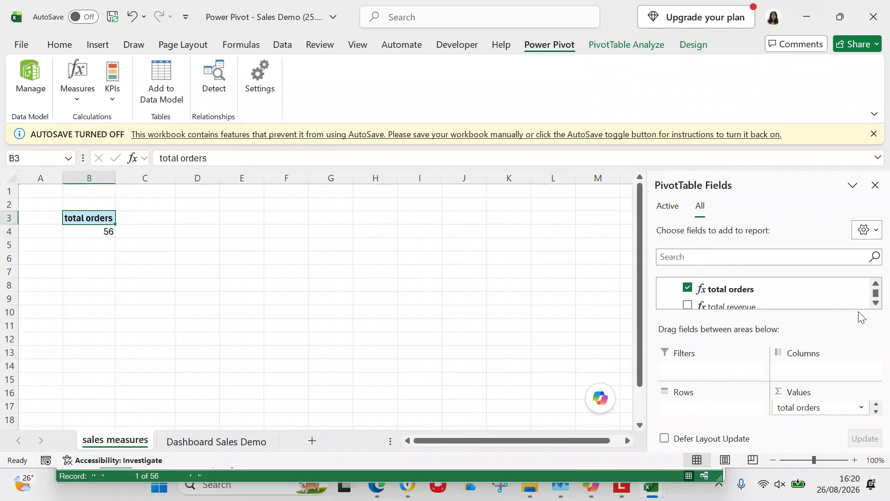
{"action": "left_click", "coordinate": [875, 303]}
{"action": "left_click", "coordinate": [688, 294]}
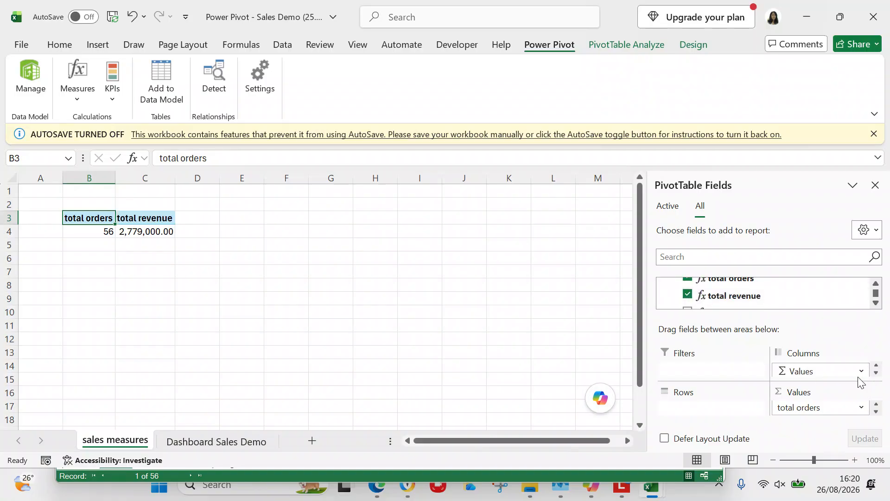
{"action": "left_click_drag", "start_coordinate": [830, 372], "coordinate": [708, 412]}
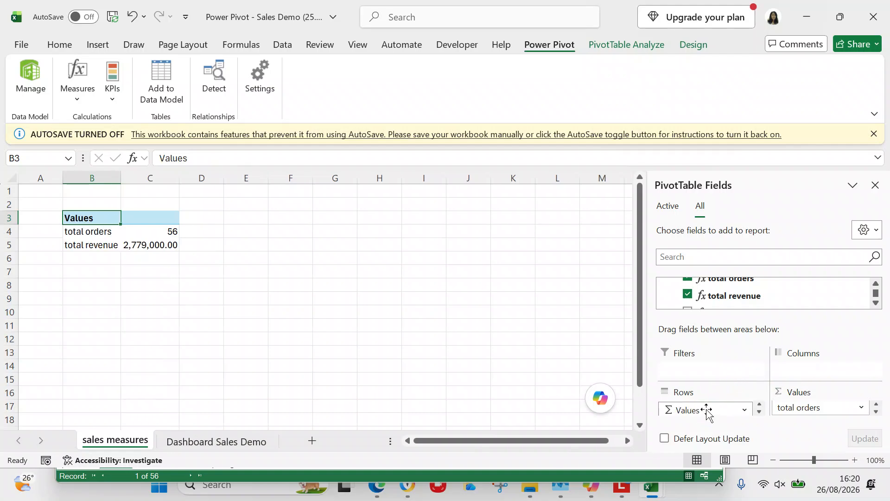
Add the average revenue, min revenue and max revenue measures to the sales measures PivotTable.
{"action": "left_click", "coordinate": [875, 302]}
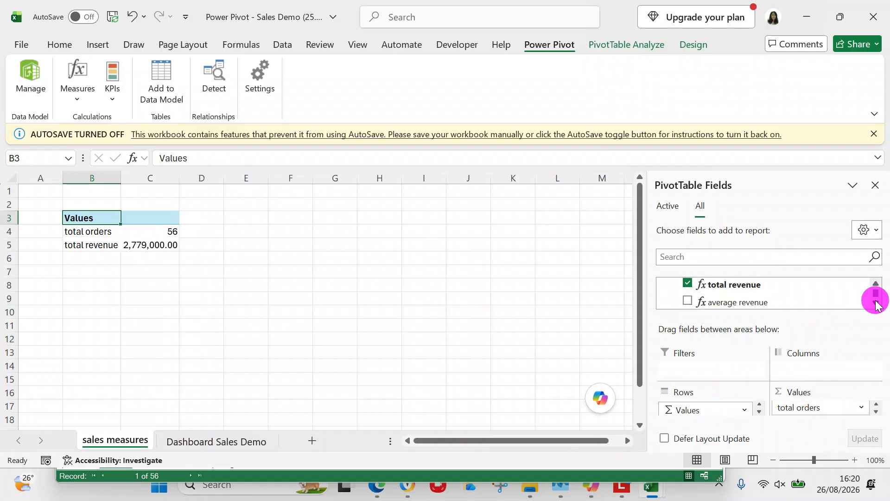
{"action": "left_click", "coordinate": [688, 302]}
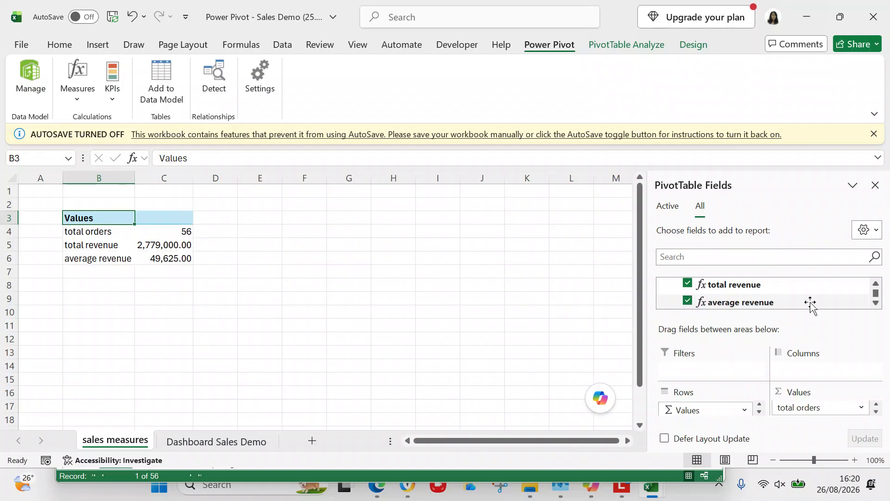
{"action": "left_click", "coordinate": [875, 302]}
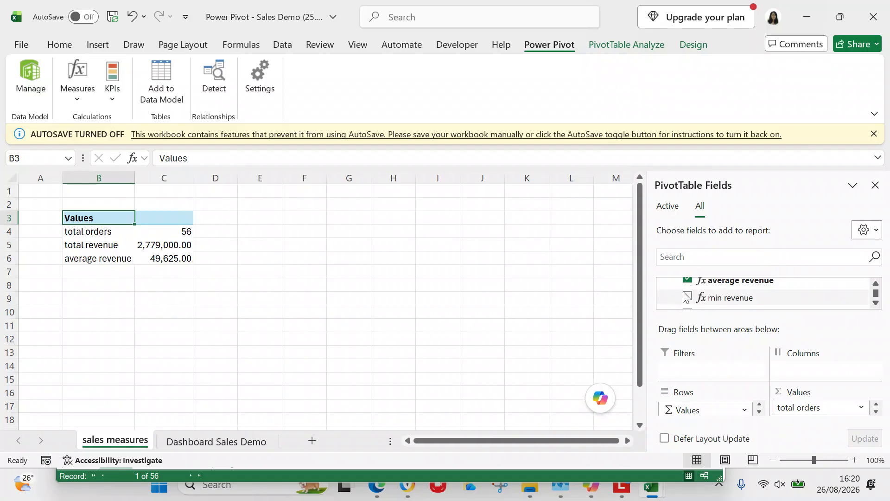
{"action": "left_click", "coordinate": [686, 297]}
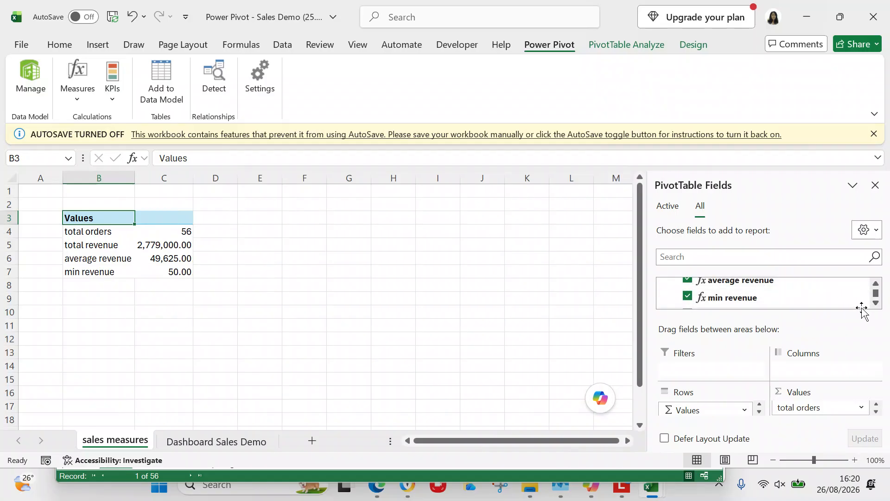
{"action": "left_click", "coordinate": [875, 302]}
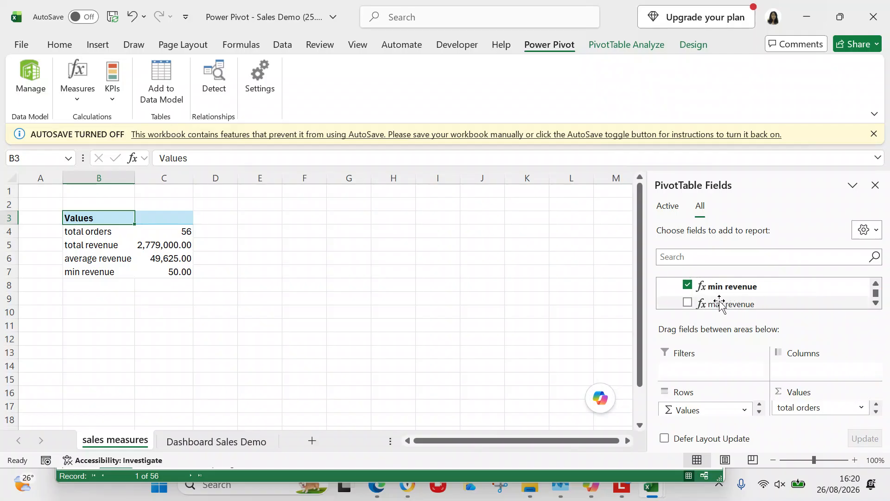
{"action": "left_click", "coordinate": [689, 302]}
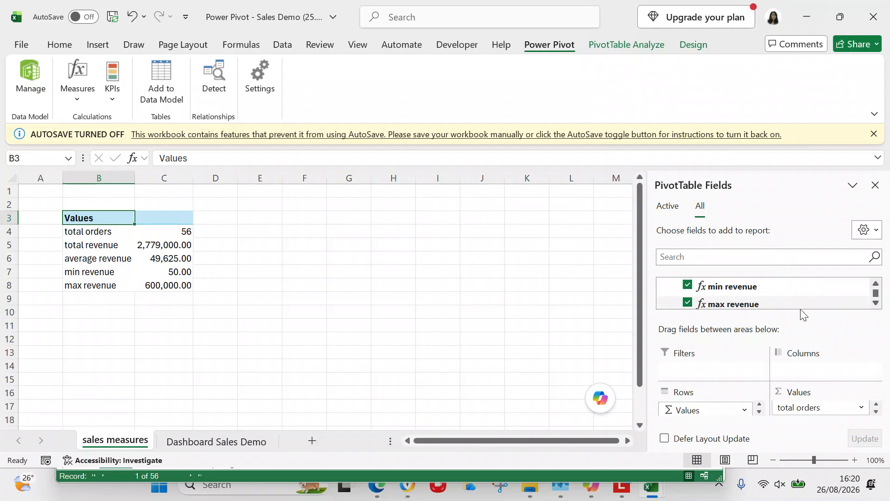
Add the total, average, min and max units sold measures to the sales measures PivotTable.
{"action": "left_click", "coordinate": [875, 303]}
{"action": "left_click", "coordinate": [876, 303]}
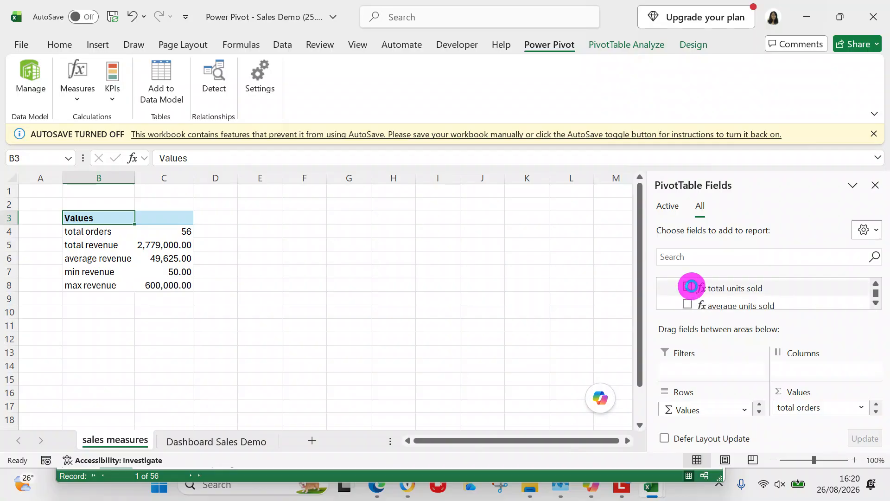
{"action": "left_click", "coordinate": [689, 286]}
{"action": "left_click", "coordinate": [876, 304]}
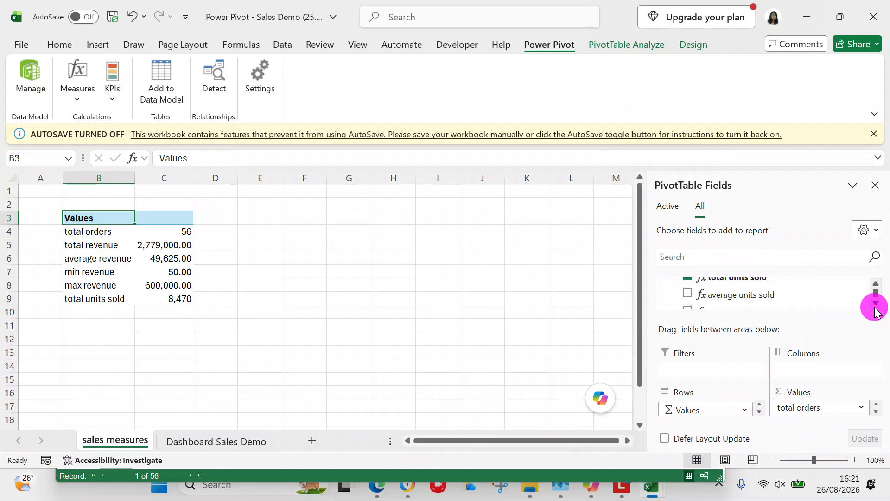
{"action": "left_click", "coordinate": [687, 294]}
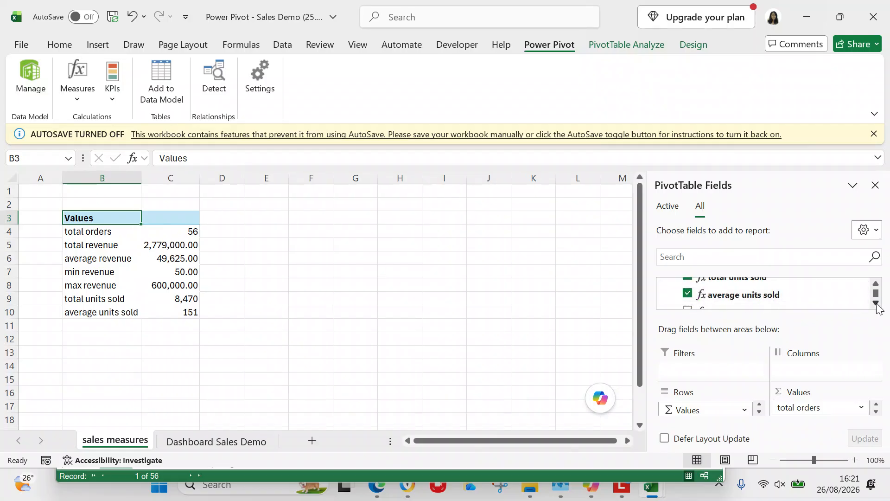
{"action": "left_click", "coordinate": [876, 303]}
{"action": "left_click", "coordinate": [686, 301]}
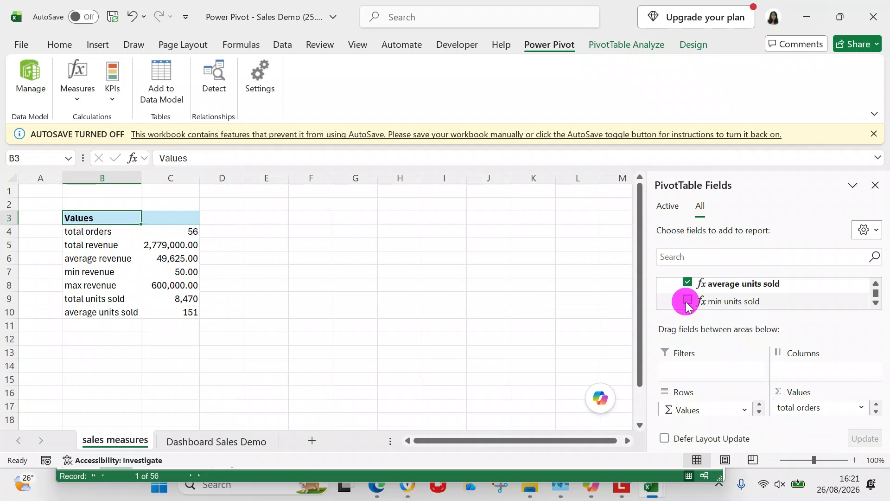
{"action": "left_click", "coordinate": [876, 302]}
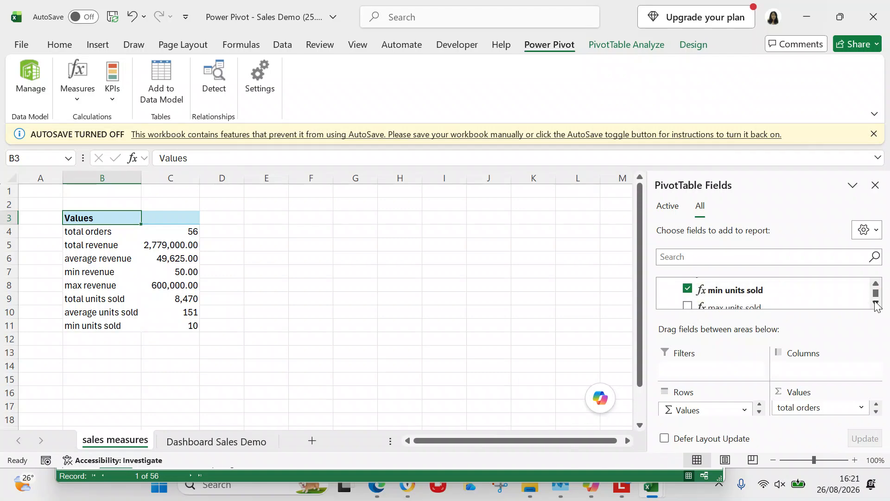
{"action": "left_click", "coordinate": [876, 303]}
{"action": "left_click", "coordinate": [690, 296]}
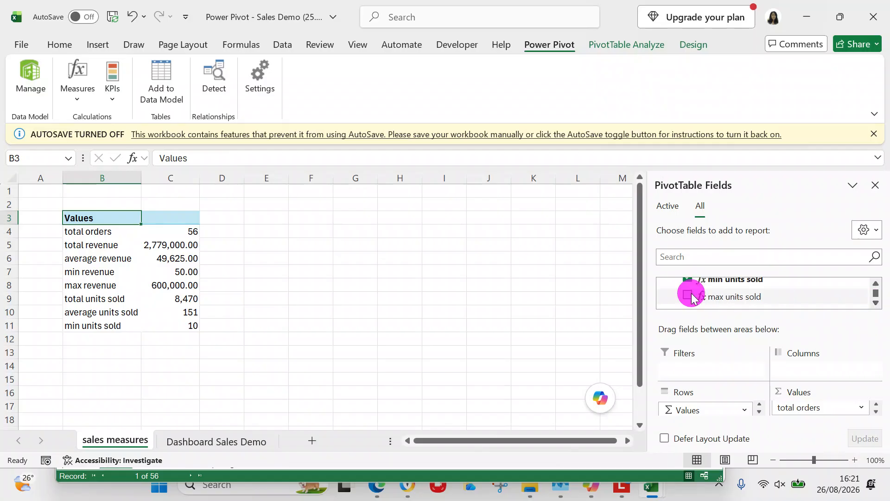
{"action": "left_click", "coordinate": [466, 312]}
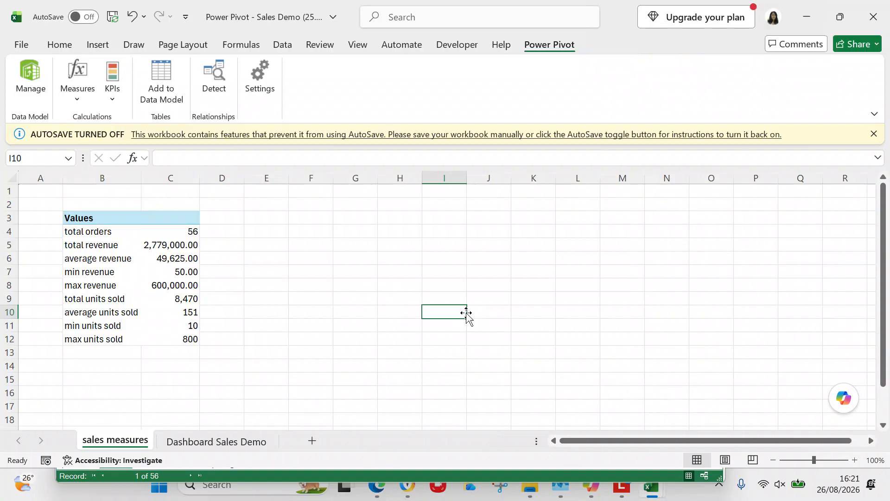
Link the Total number orders cell B3 on the Dashboard Sales Demo sheet to total orders in the sales measures PivotTable.
{"action": "left_click", "coordinate": [238, 441]}
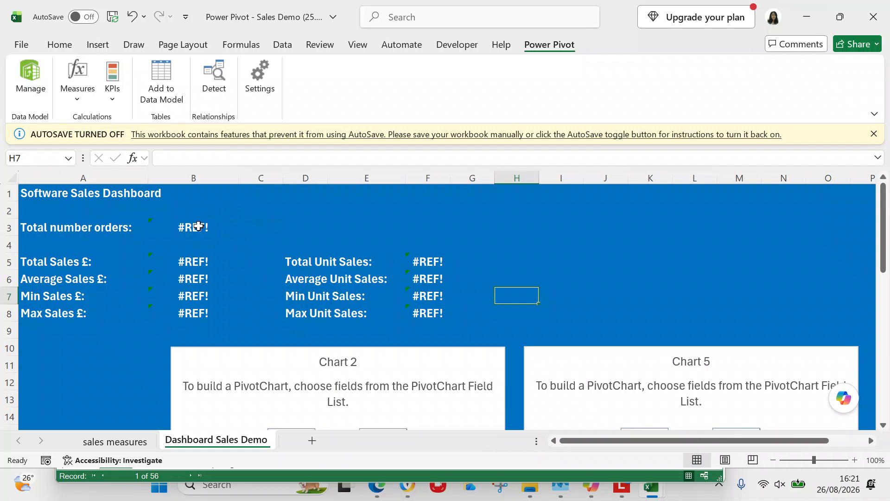
{"action": "left_click", "coordinate": [198, 226]}
{"action": "type", "text": "="}
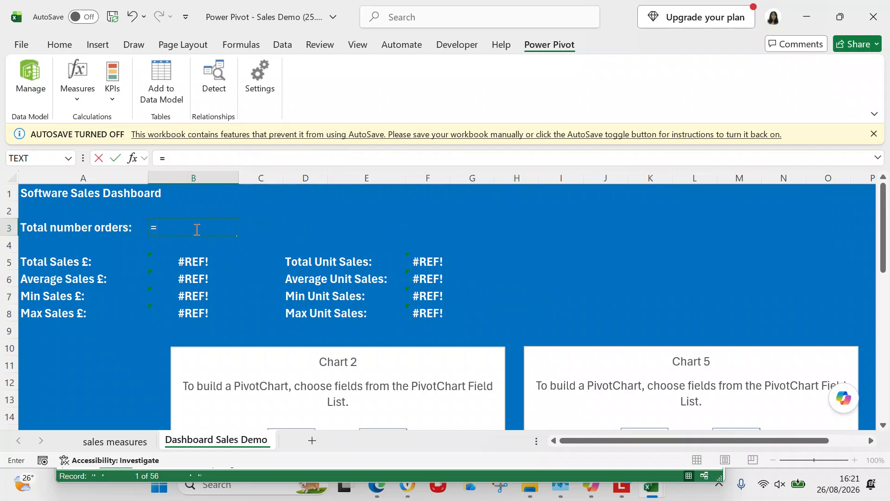
{"action": "left_click", "coordinate": [111, 443]}
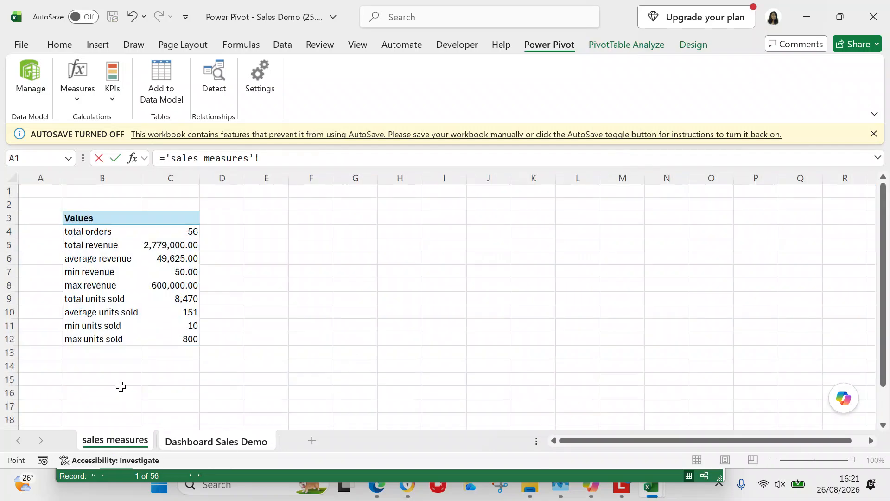
{"action": "left_click", "coordinate": [180, 236]}
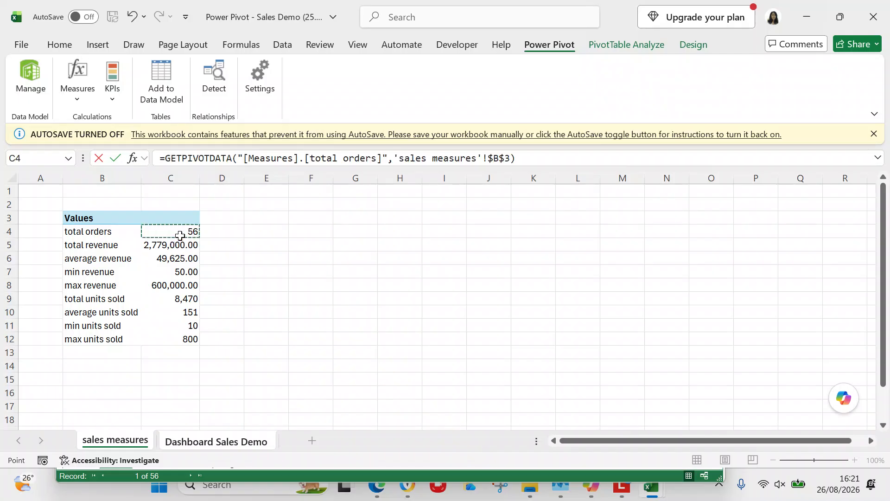
{"action": "key", "text": "Return"}
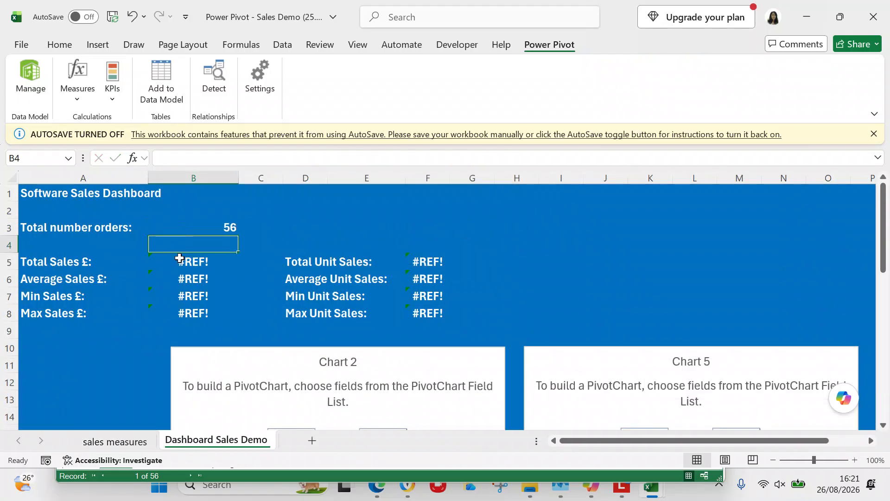
Link the dashboard's Total Sales £ cell B5 to the total revenue value in the sales measures PivotTable.
{"action": "left_click", "coordinate": [179, 259]}
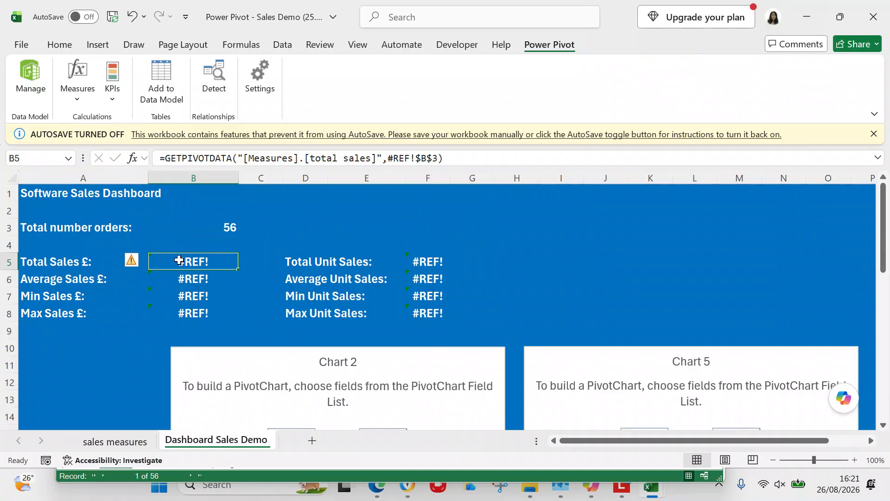
{"action": "type", "text": "="}
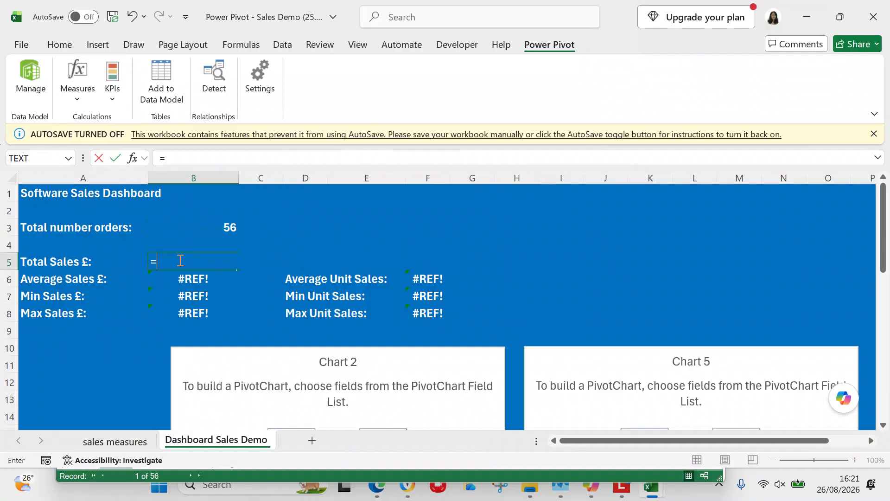
{"action": "left_click", "coordinate": [119, 447]}
{"action": "left_click", "coordinate": [166, 246]}
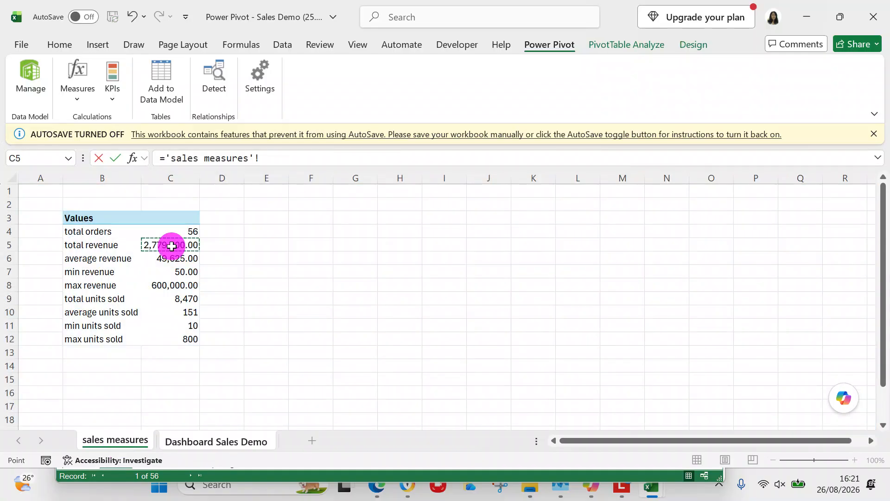
{"action": "key", "text": "Return"}
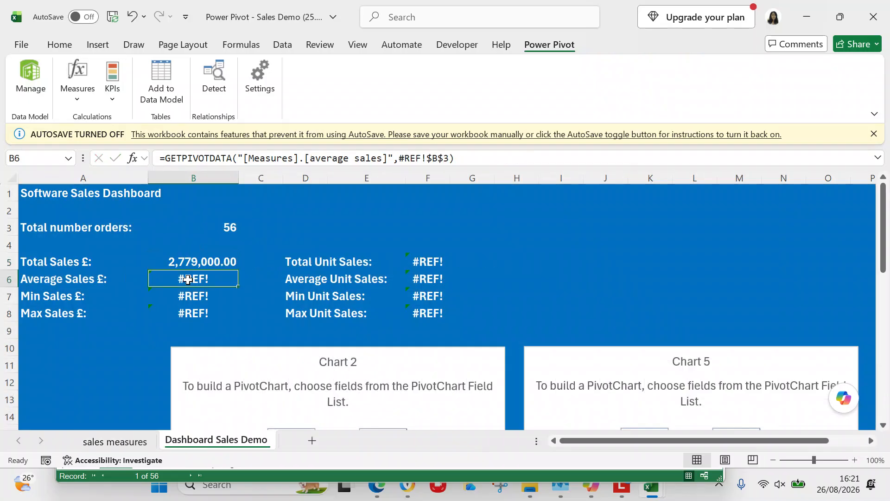
Link the dashboard's Average Sales £ cell B6 to the average revenue value in the sales measures PivotTable.
{"action": "type", "text": "="}
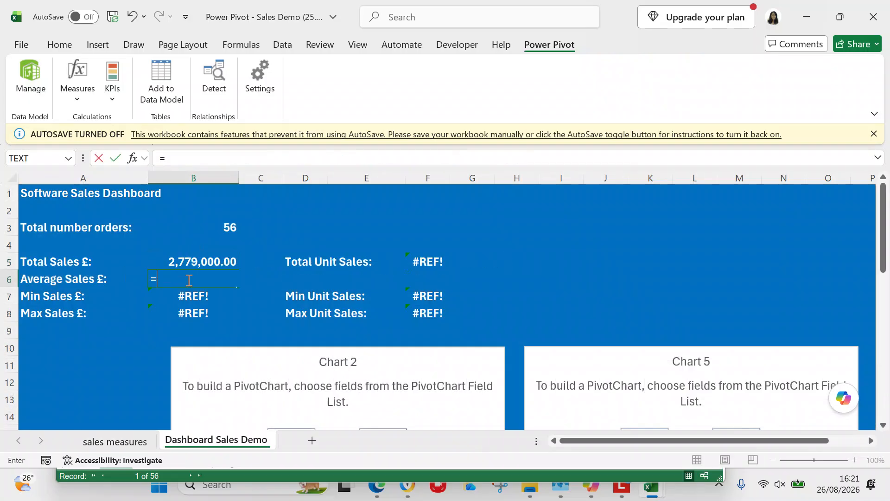
{"action": "left_click", "coordinate": [107, 441]}
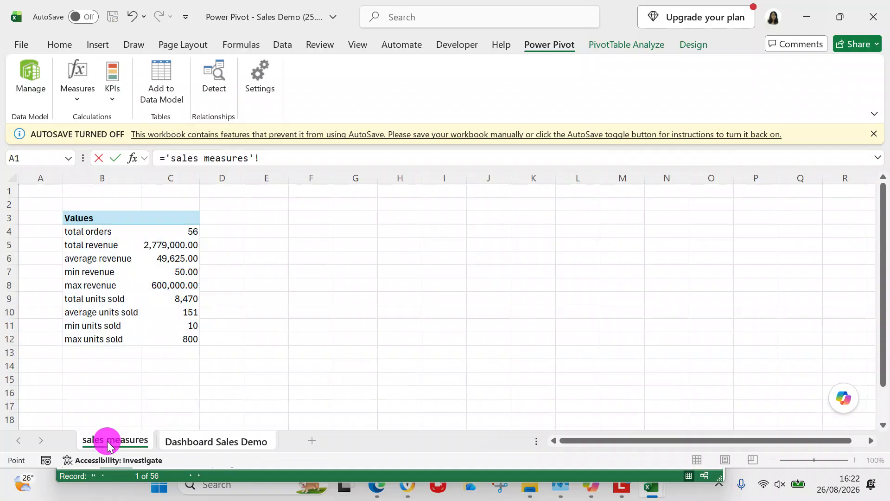
{"action": "left_click", "coordinate": [163, 258]}
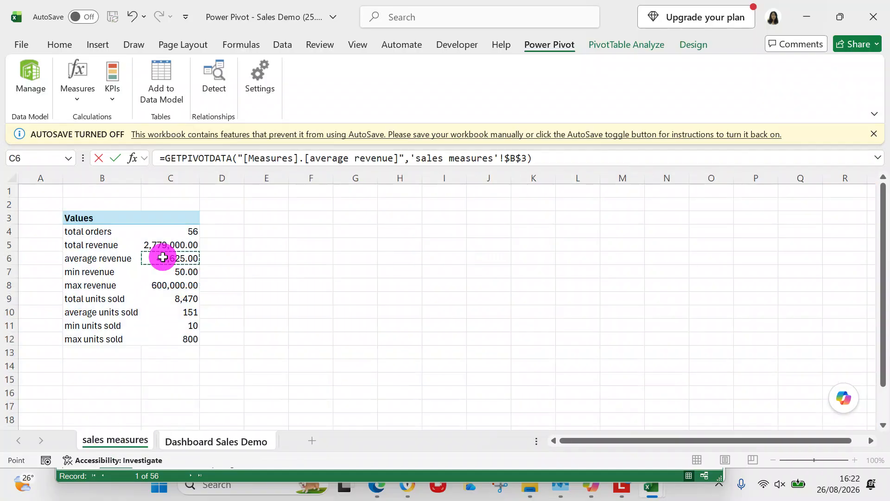
{"action": "key", "text": "Return"}
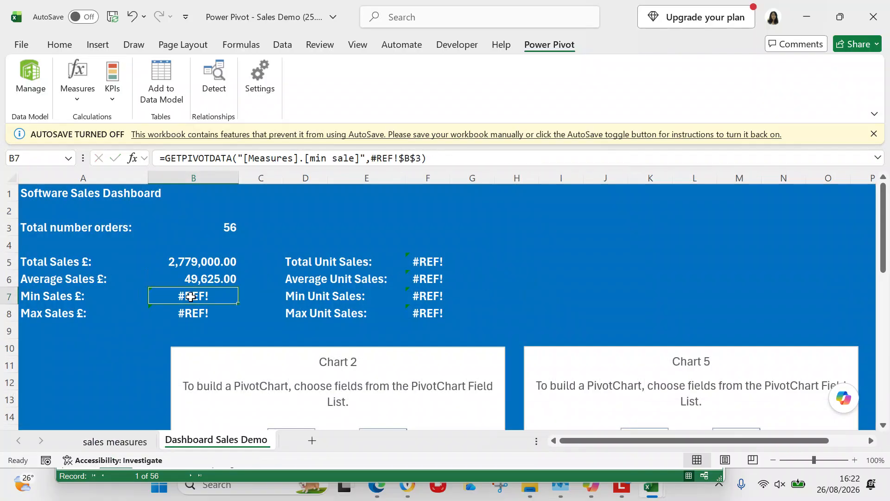
Link the dashboard's Min Sales £ cell B7 to the min revenue value in the sales measures PivotTable.
{"action": "type", "text": "="}
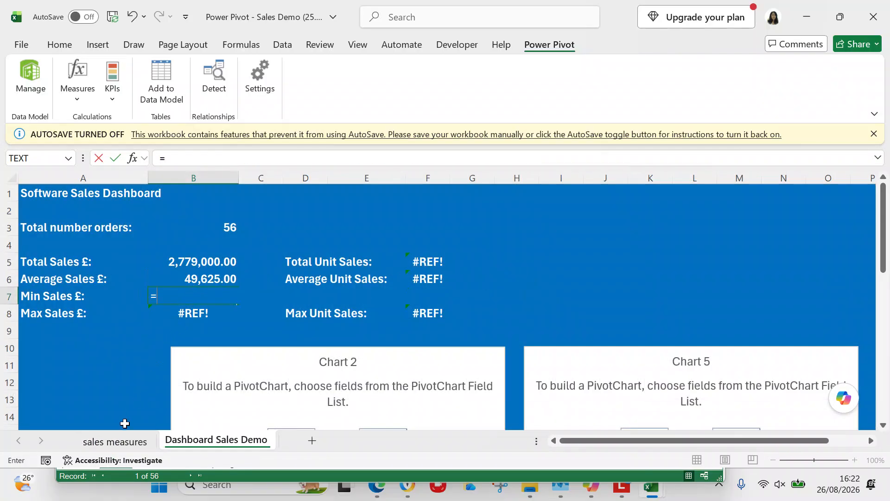
{"action": "left_click", "coordinate": [116, 443]}
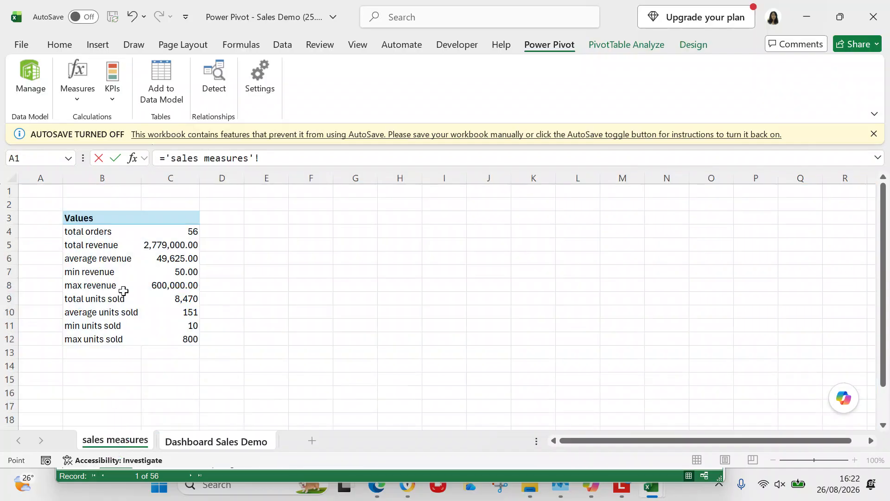
{"action": "left_click", "coordinate": [178, 271]}
{"action": "key", "text": "Return"}
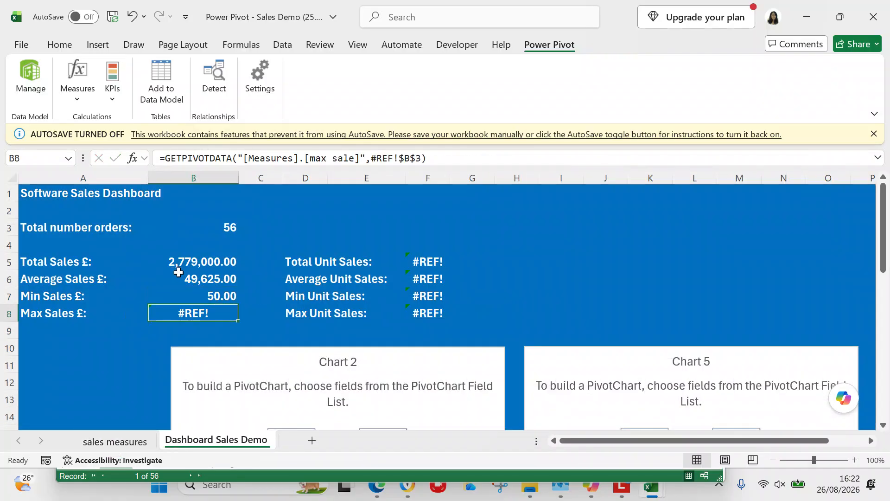
Link the dashboard's Max Sales £ cell B8 to the max revenue value in the sales measures PivotTable.
{"action": "left_click", "coordinate": [203, 313]}
{"action": "type", "text": "="}
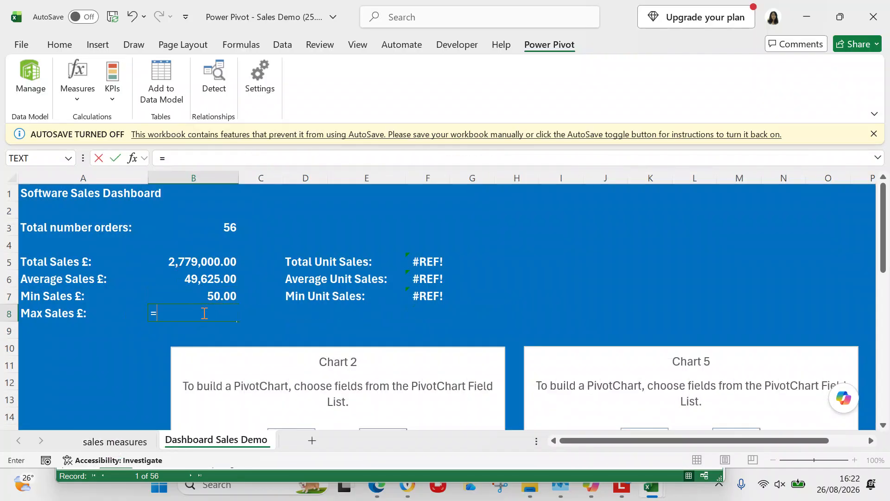
{"action": "left_click", "coordinate": [144, 443]}
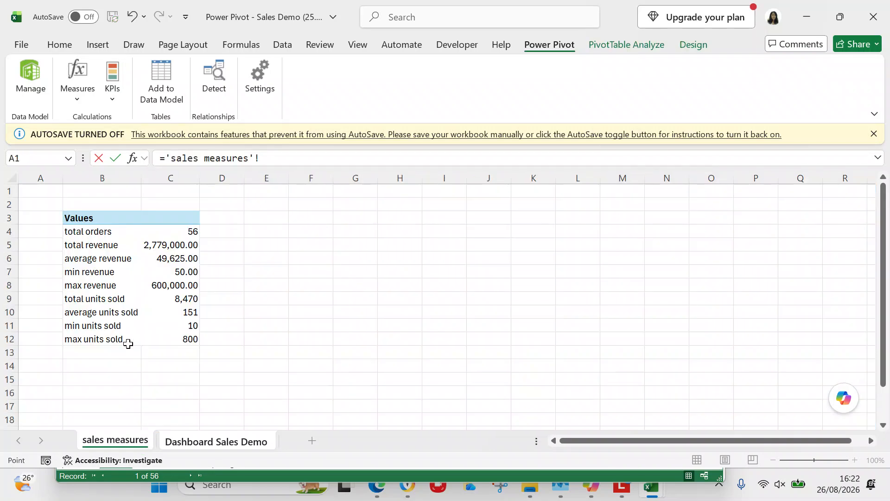
{"action": "left_click", "coordinate": [172, 284]}
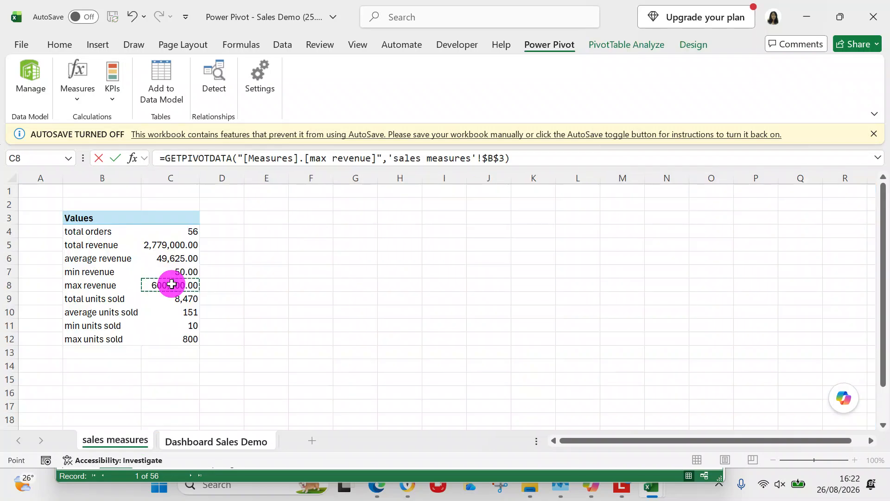
{"action": "key", "text": "Return"}
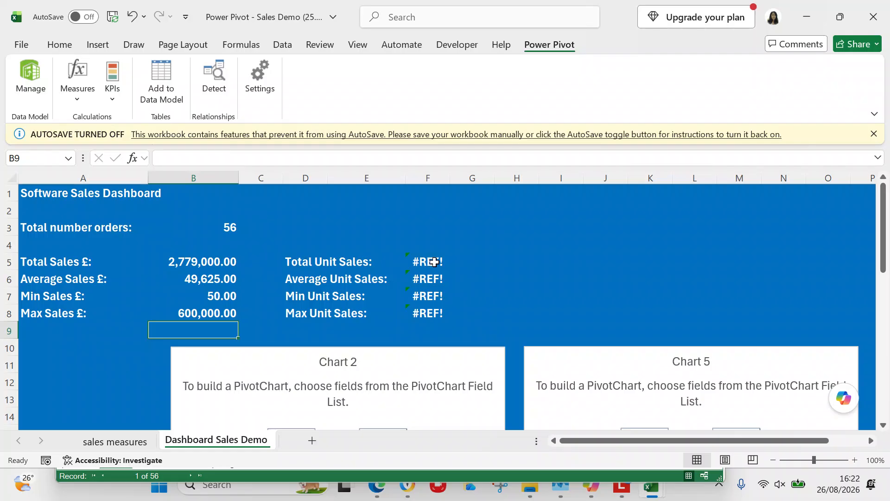
Link the dashboard's Total Unit Sales cell F5 to the total units sold value in the sales measures PivotTable.
{"action": "left_click", "coordinate": [434, 262]}
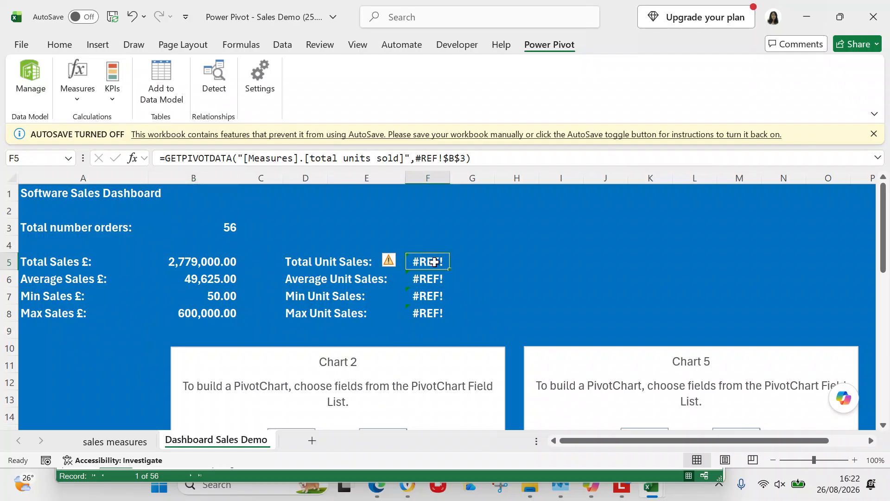
{"action": "type", "text": "="}
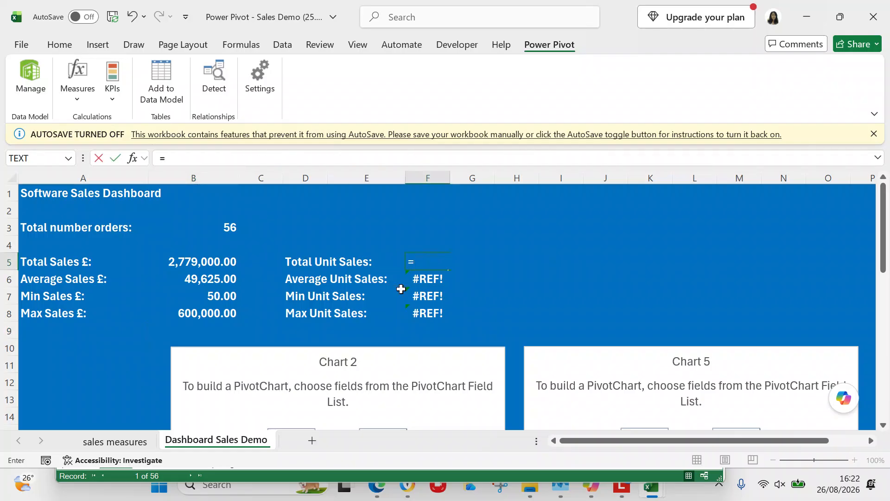
{"action": "left_click", "coordinate": [125, 442]}
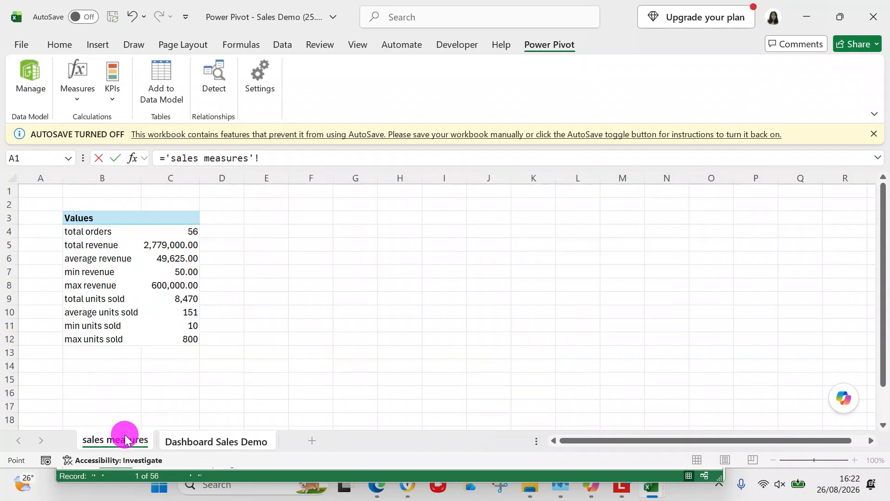
{"action": "left_click", "coordinate": [174, 301]}
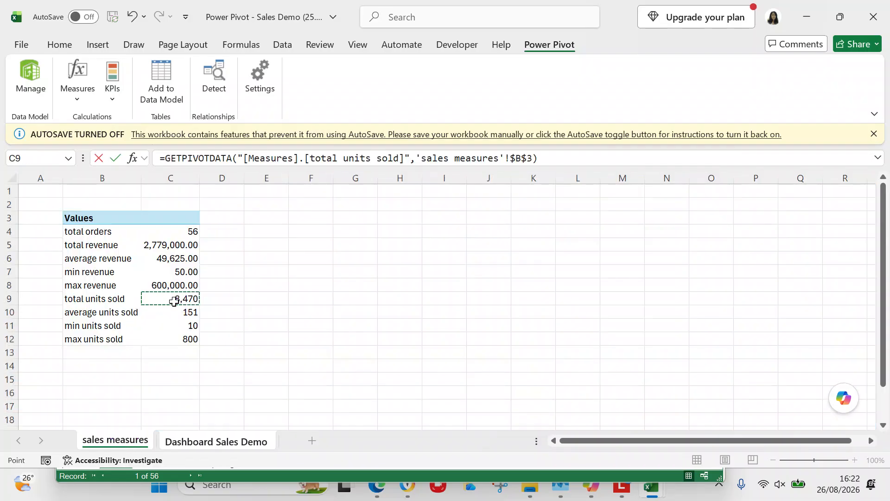
{"action": "key", "text": "Return"}
Link the dashboard's Average Unit Sales cell F6 to the average units sold value in the sales measures PivotTable.
{"action": "type", "text": "="}
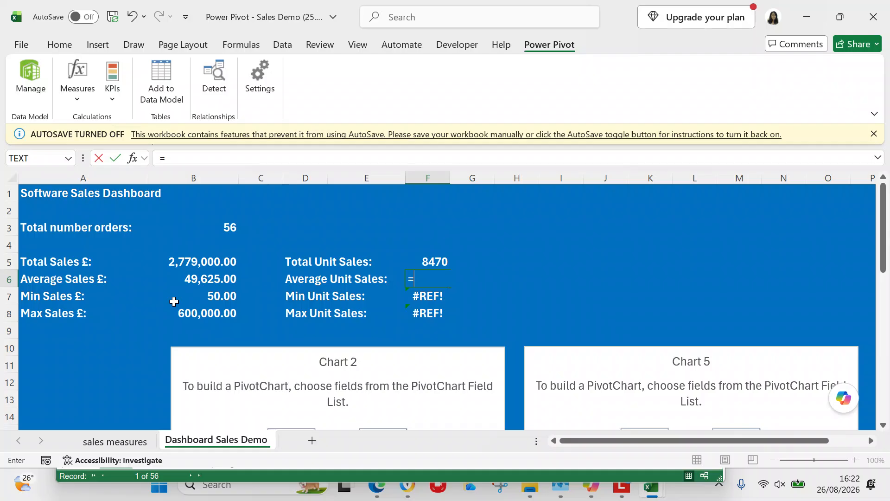
{"action": "left_click", "coordinate": [93, 443]}
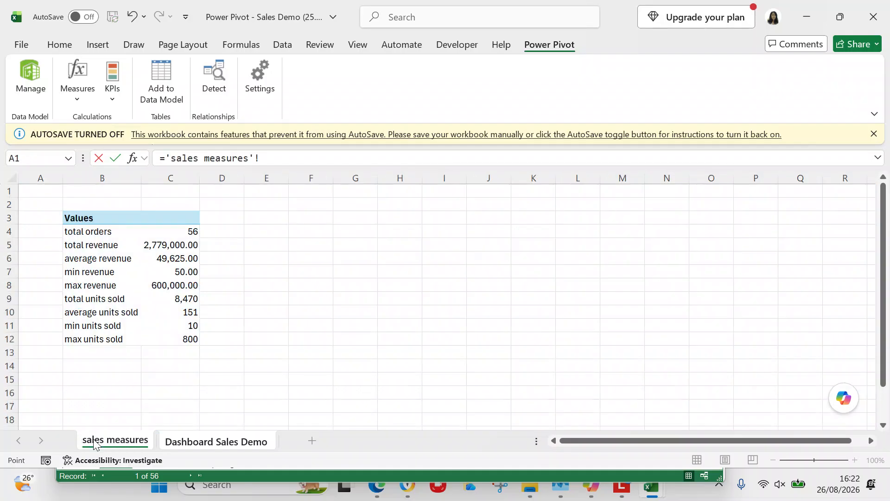
{"action": "left_click", "coordinate": [185, 314]}
{"action": "key", "text": "Return"}
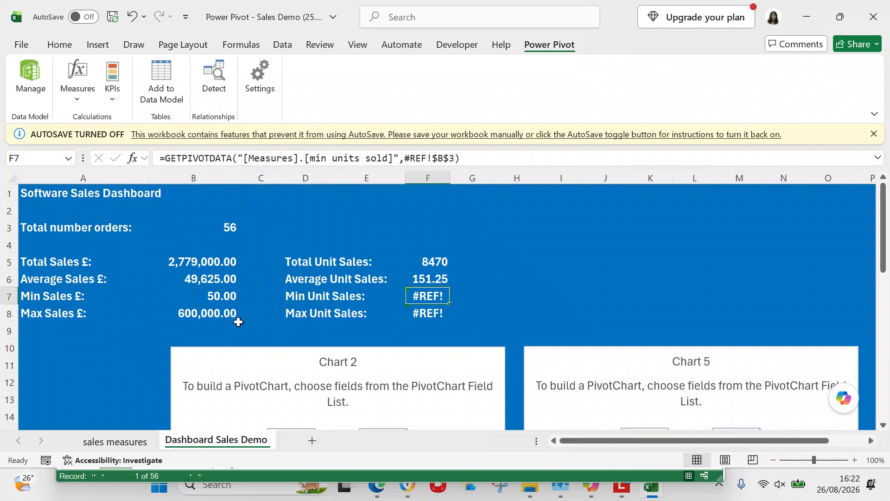
Link the dashboard's Min Unit Sales cell F7 to the min units sold value in the sales measures PivotTable.
{"action": "type", "text": "="}
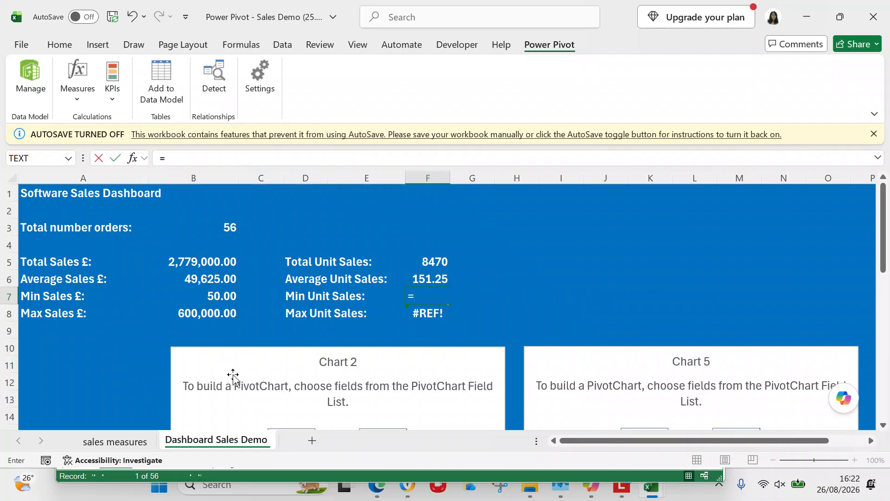
{"action": "left_click", "coordinate": [139, 441]}
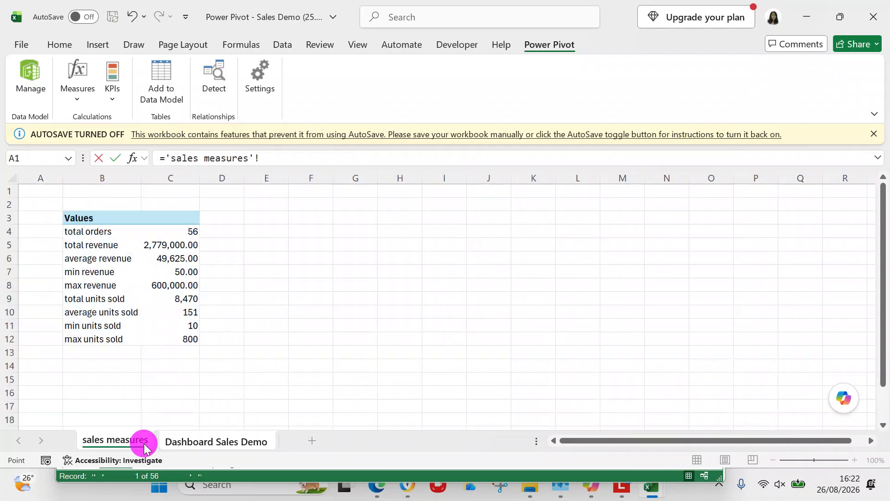
{"action": "left_click", "coordinate": [182, 325]}
{"action": "key", "text": "Return"}
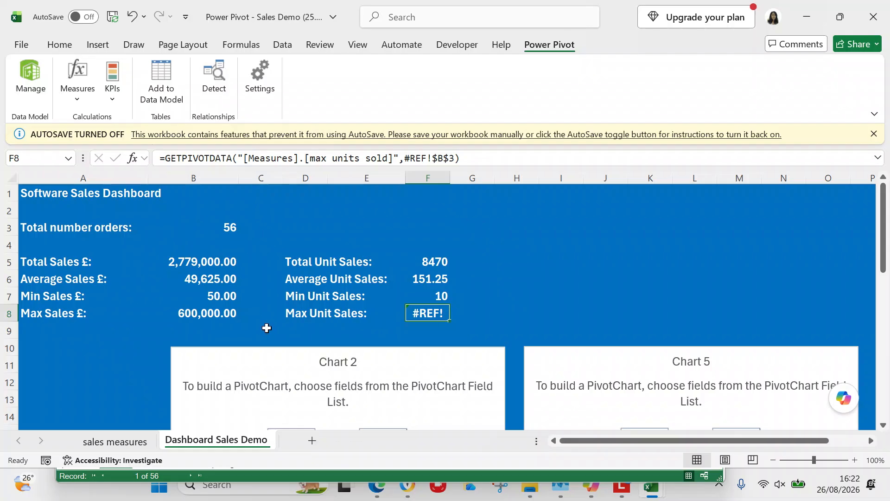
Link the dashboard's Max Unit Sales cell F8 to the max units sold value in the sales measures PivotTable.
{"action": "type", "text": "="}
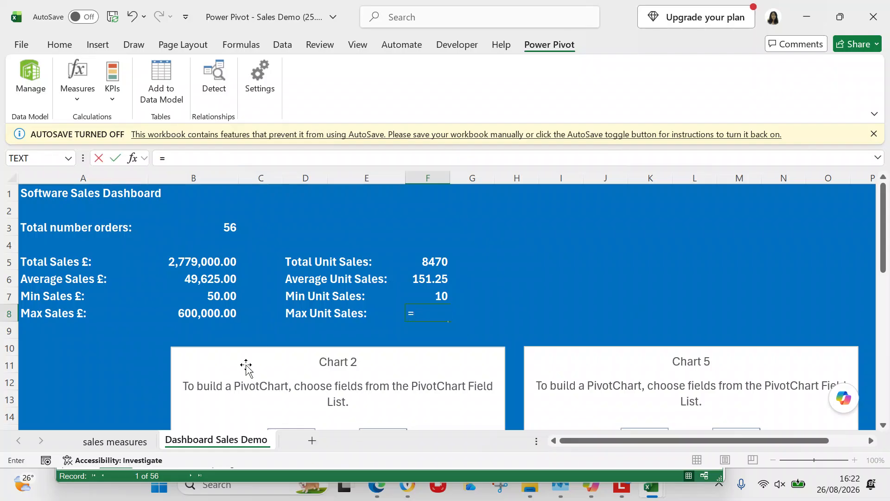
{"action": "left_click", "coordinate": [144, 442]}
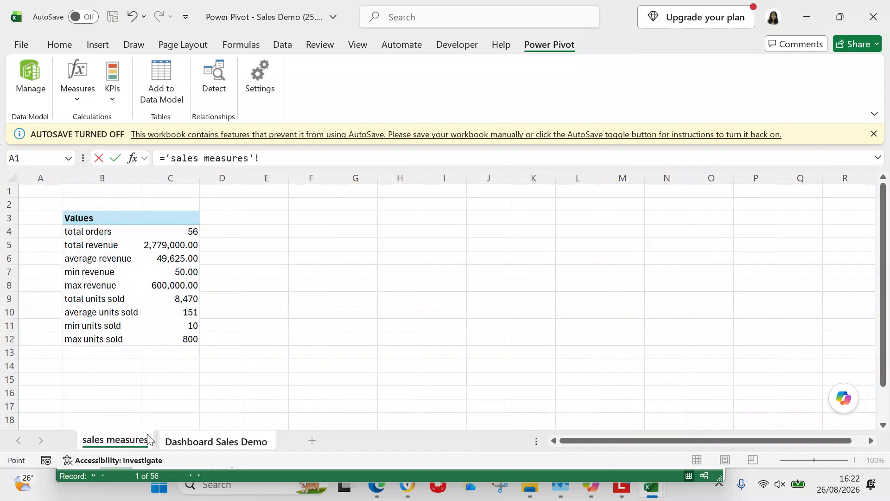
{"action": "left_click", "coordinate": [190, 338]}
{"action": "key", "text": "Return"}
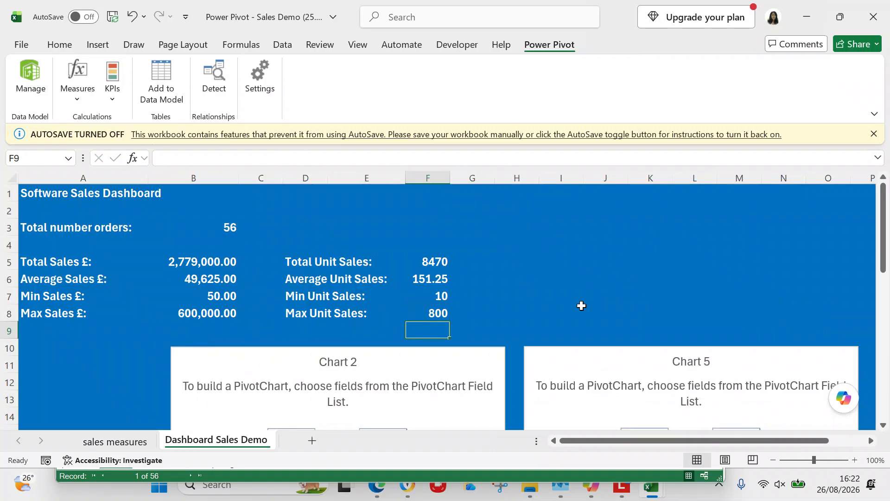
Save the Power Pivot - Sales Demo workbook with the relinked dashboard figures.
{"action": "mouse_move", "coordinate": [883, 246]}
{"action": "left_mouse_down"}
{"action": "mouse_move", "coordinate": [876, 295]}
{"action": "mouse_move", "coordinate": [869, 243]}
{"action": "left_mouse_up"}
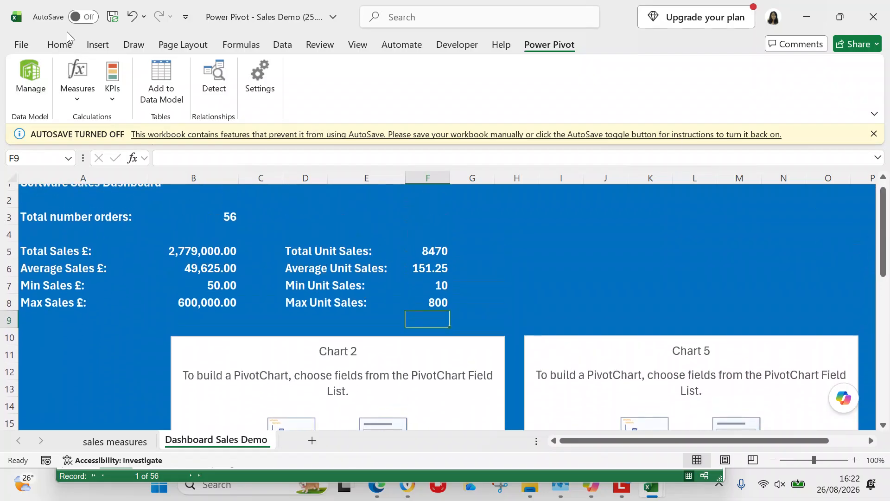
{"action": "left_click", "coordinate": [18, 45]}
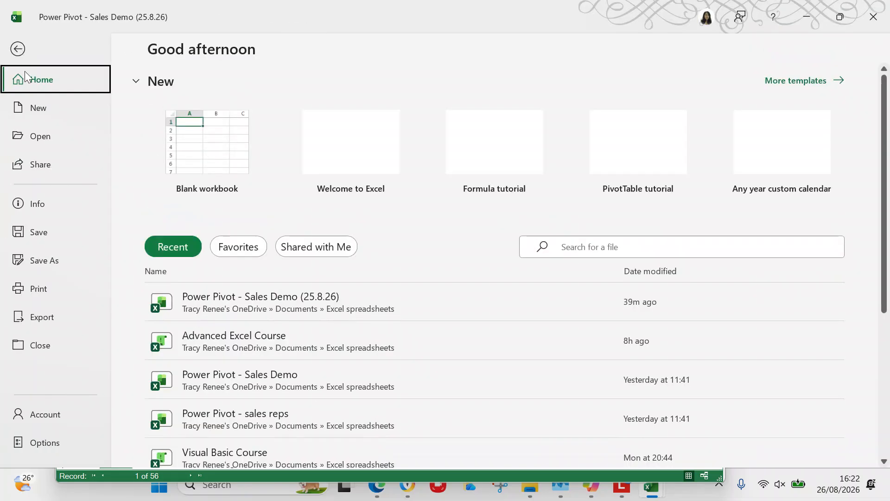
{"action": "left_click", "coordinate": [32, 232]}
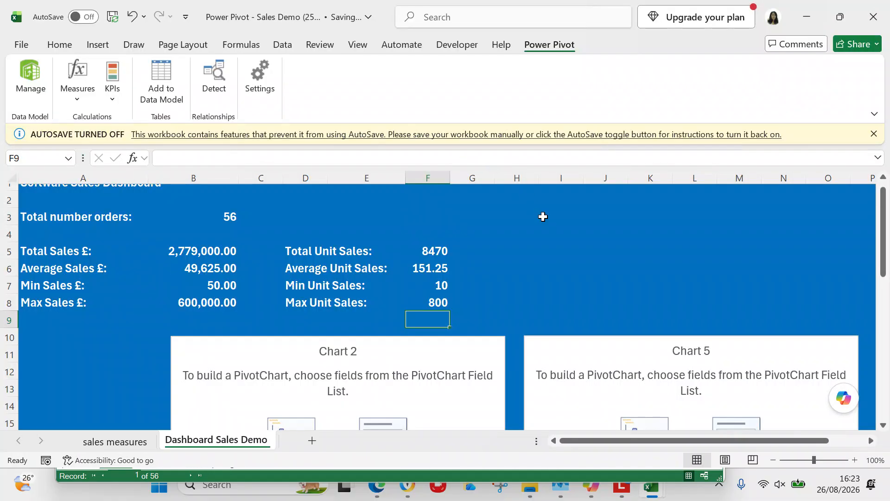
{"action": "left_click_drag", "start_coordinate": [881, 233], "coordinate": [867, 281]}
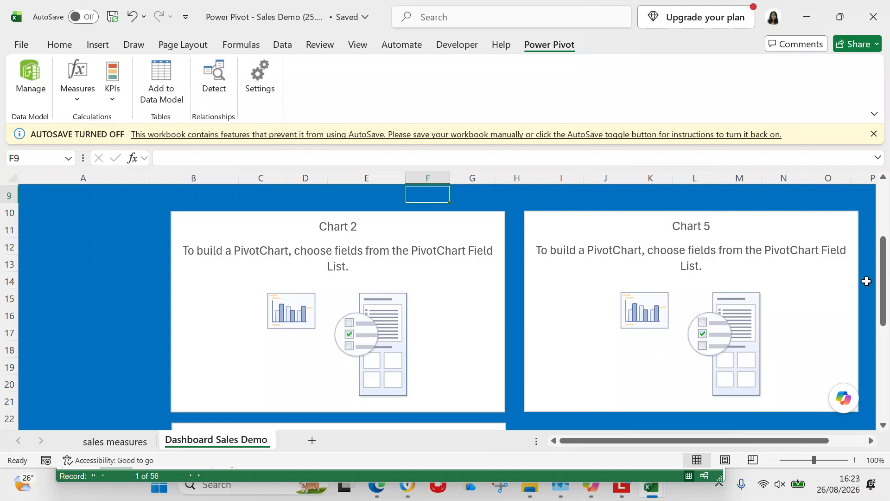
Create a PivotTable from the Power Pivot data model on a new worksheet.
{"action": "left_click_drag", "start_coordinate": [882, 283], "coordinate": [888, 157]}
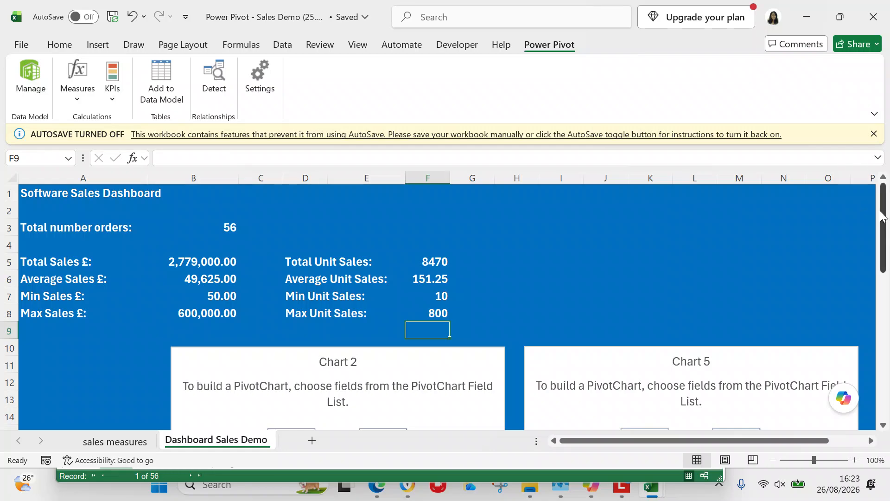
{"action": "left_click_drag", "start_coordinate": [883, 218], "coordinate": [882, 227]}
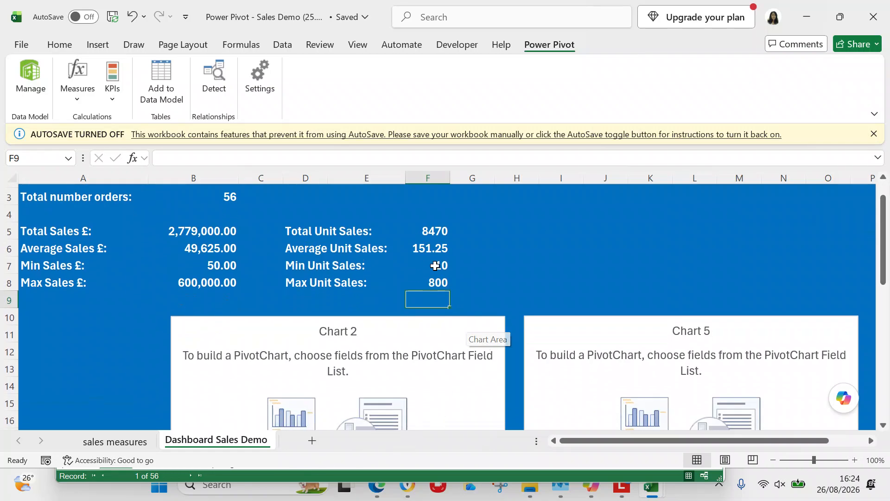
{"action": "left_click", "coordinate": [29, 82]}
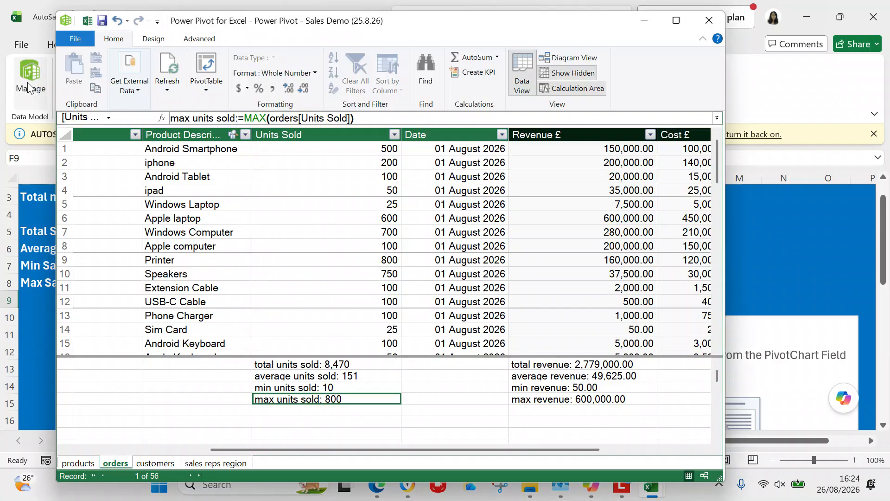
{"action": "left_click", "coordinate": [208, 88]}
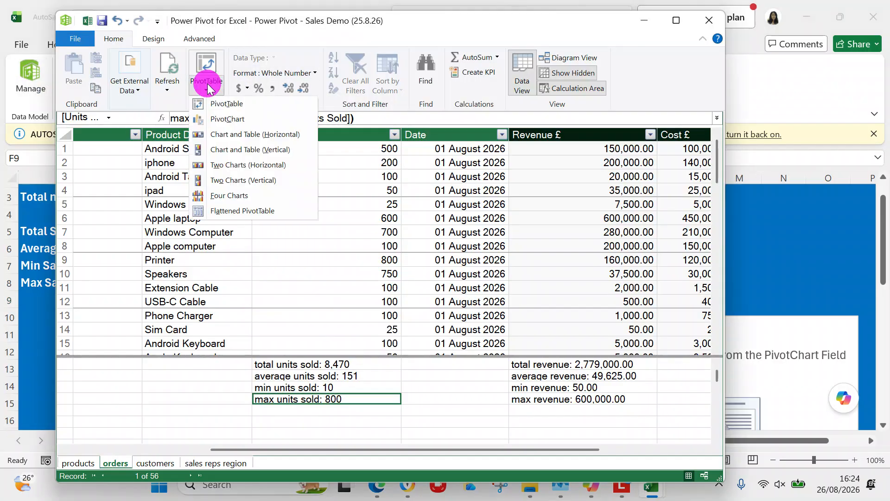
{"action": "left_click", "coordinate": [205, 77]}
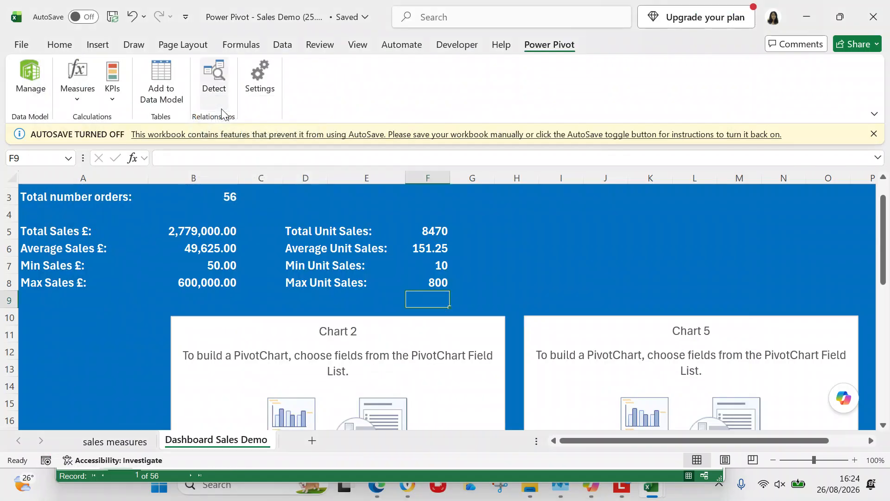
{"action": "left_click", "coordinate": [510, 277]}
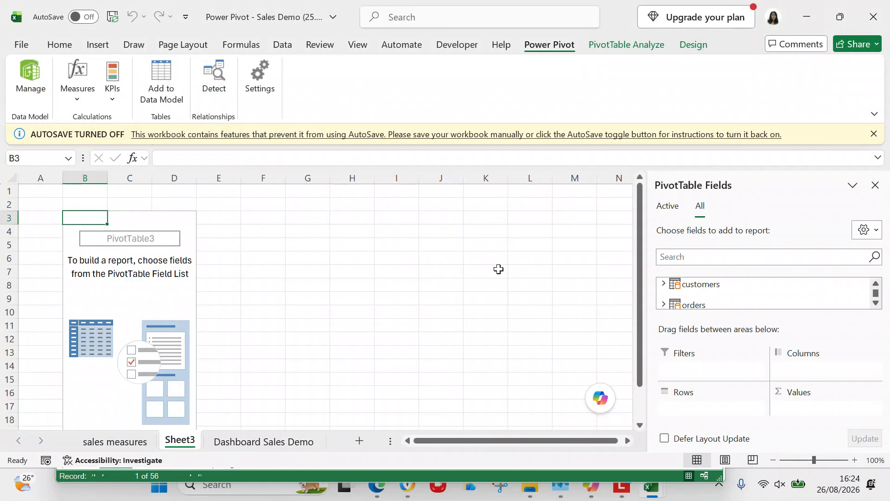
Rename the new PivotTable worksheet as sales by region.
{"action": "double_click", "coordinate": [179, 440]}
{"action": "type", "text": "sales by re"}
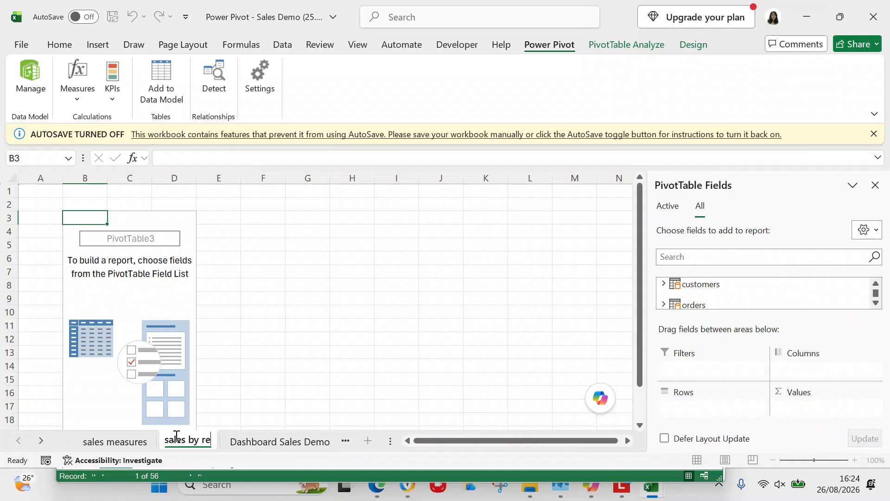
{"action": "type", "text": "gion"}
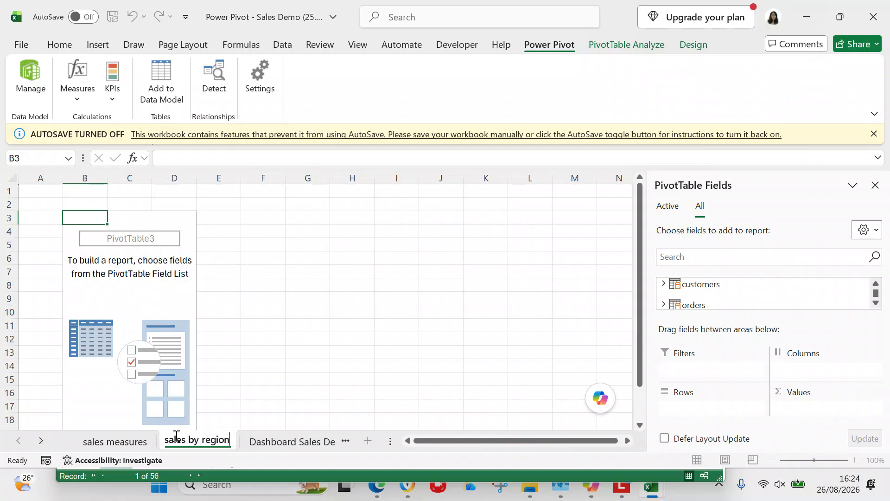
{"action": "key", "text": "Return"}
Add the Region field from the sales reps region table to the PivotTable rows.
{"action": "left_click", "coordinate": [117, 347]}
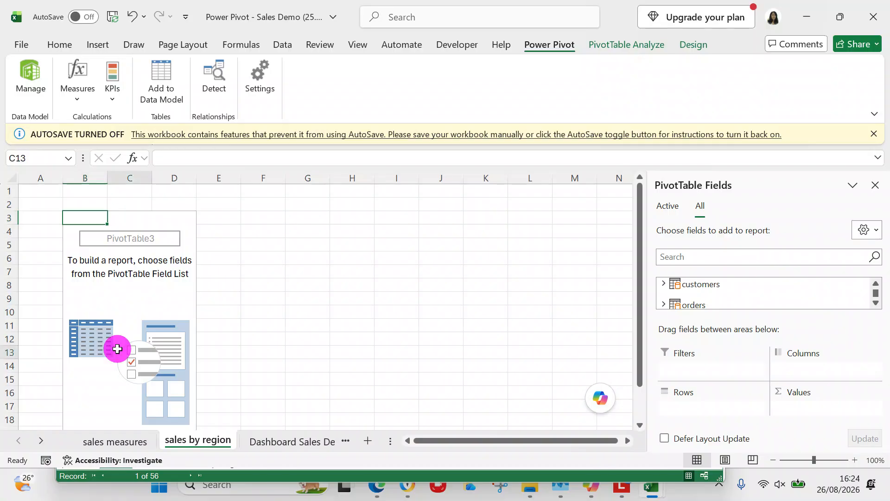
{"action": "left_click", "coordinate": [872, 301]}
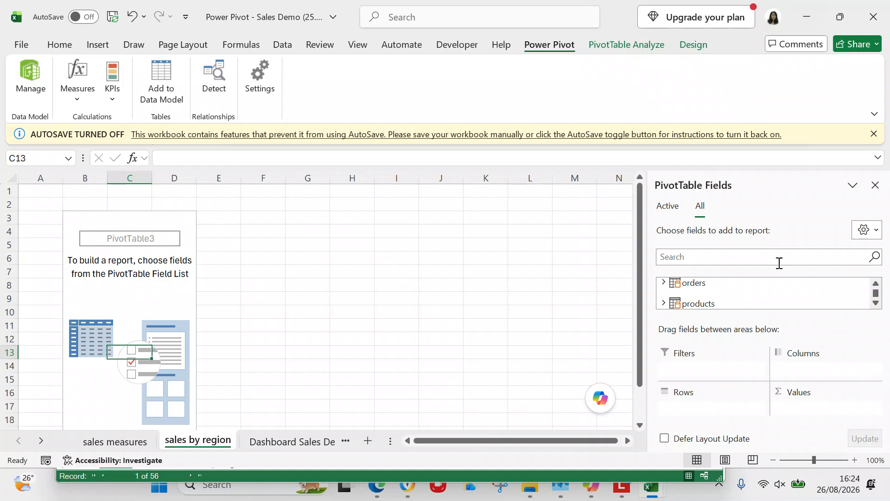
{"action": "left_click", "coordinate": [663, 283]}
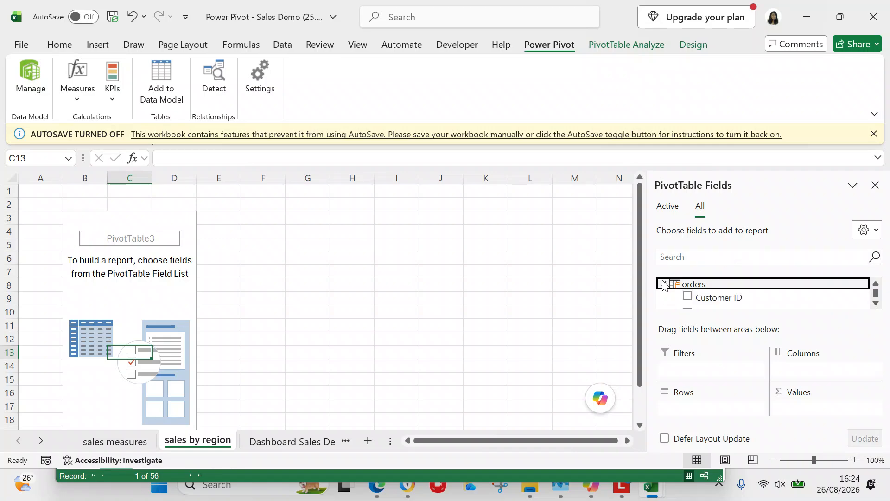
{"action": "left_click", "coordinate": [876, 303]}
{"action": "left_click", "coordinate": [876, 303]}
{"action": "left_click", "coordinate": [876, 303]}
{"action": "left_click", "coordinate": [876, 303]}
{"action": "left_click", "coordinate": [876, 303]}
{"action": "left_click", "coordinate": [876, 303]}
{"action": "left_click", "coordinate": [876, 304]}
{"action": "left_click", "coordinate": [876, 304]}
{"action": "left_click", "coordinate": [876, 303]}
{"action": "left_click", "coordinate": [876, 303]}
{"action": "left_click", "coordinate": [876, 303]}
{"action": "left_click", "coordinate": [876, 303]}
{"action": "left_click", "coordinate": [876, 303]}
{"action": "left_click", "coordinate": [876, 303]}
{"action": "left_click", "coordinate": [876, 303]}
{"action": "left_click", "coordinate": [876, 304]}
{"action": "left_click", "coordinate": [876, 304]}
{"action": "left_click", "coordinate": [876, 303]}
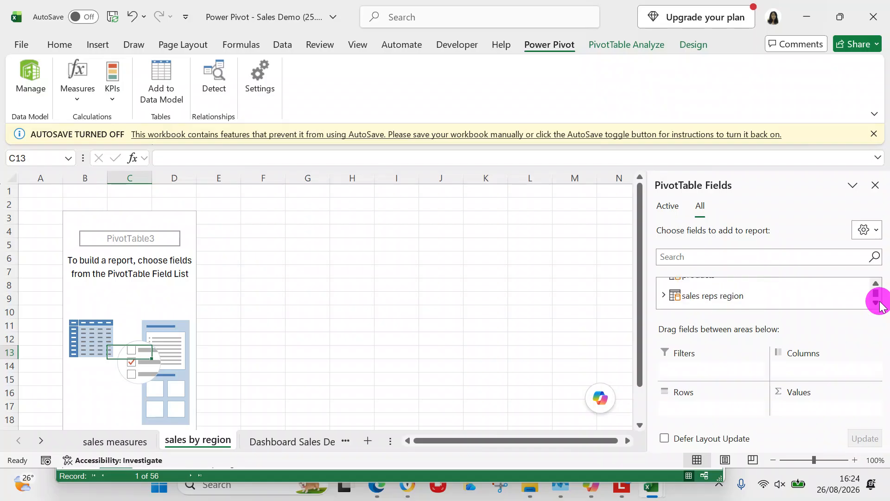
{"action": "left_click", "coordinate": [662, 296]}
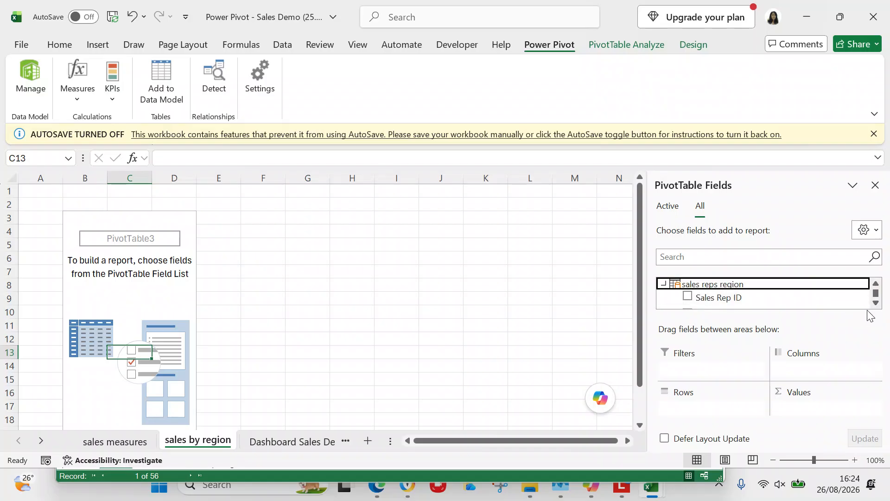
{"action": "left_click", "coordinate": [875, 303]}
{"action": "left_click", "coordinate": [876, 303]}
{"action": "left_click", "coordinate": [876, 304]}
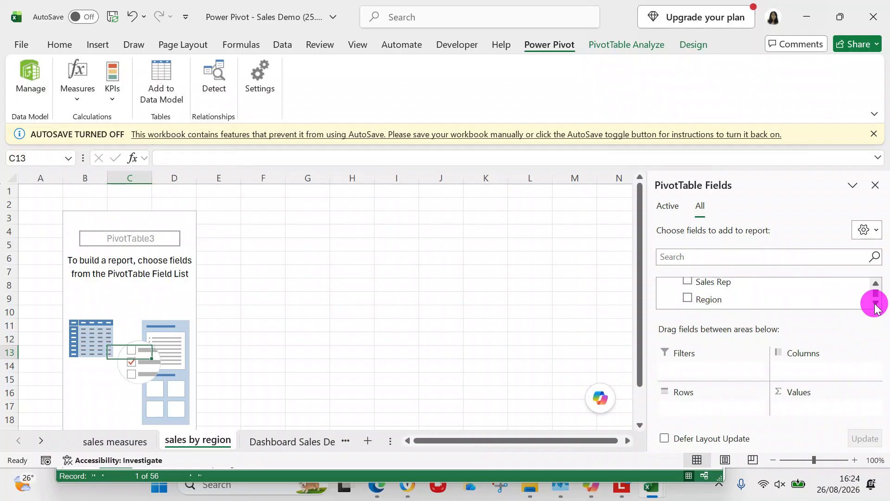
{"action": "left_click", "coordinate": [688, 298]}
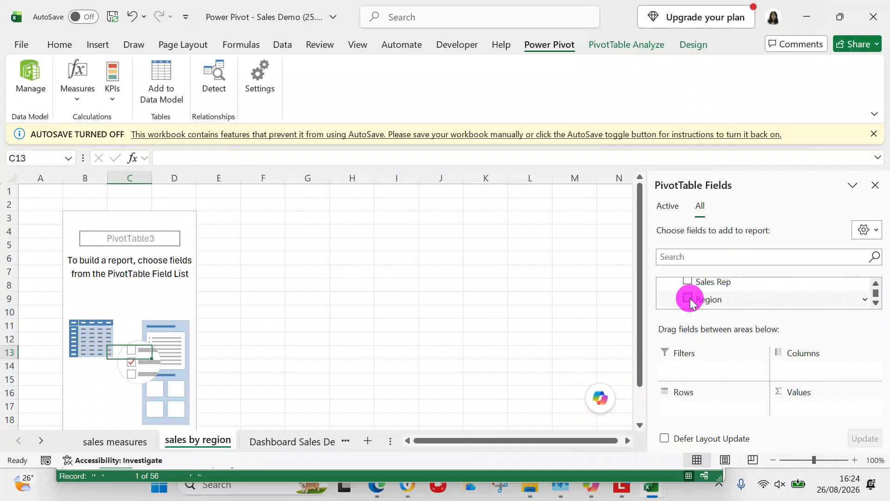
Add the Revenue £ field from the orders table to the PivotTable values as a sum.
{"action": "left_click", "coordinate": [876, 283]}
{"action": "left_click", "coordinate": [876, 284]}
{"action": "left_click", "coordinate": [876, 283]}
{"action": "left_click", "coordinate": [876, 283]}
{"action": "left_click", "coordinate": [876, 283]}
{"action": "left_click", "coordinate": [876, 284]}
{"action": "left_click", "coordinate": [876, 283]}
{"action": "left_click", "coordinate": [876, 283]}
{"action": "left_click", "coordinate": [876, 283]}
{"action": "left_click", "coordinate": [876, 283]}
{"action": "left_click", "coordinate": [876, 284]}
{"action": "left_click", "coordinate": [876, 283]}
{"action": "left_click", "coordinate": [876, 283]}
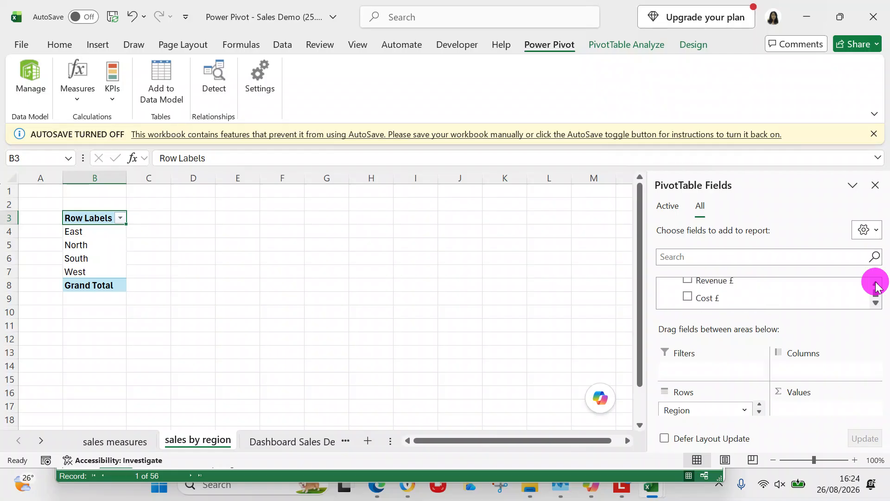
{"action": "left_click", "coordinate": [691, 280]}
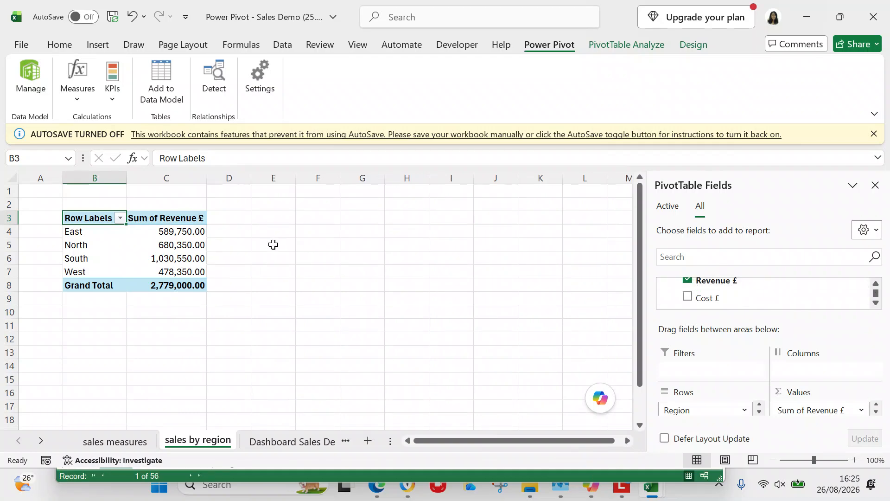
Insert a clustered column PivotChart based on the revenue by region PivotTable.
{"action": "left_click", "coordinate": [185, 229]}
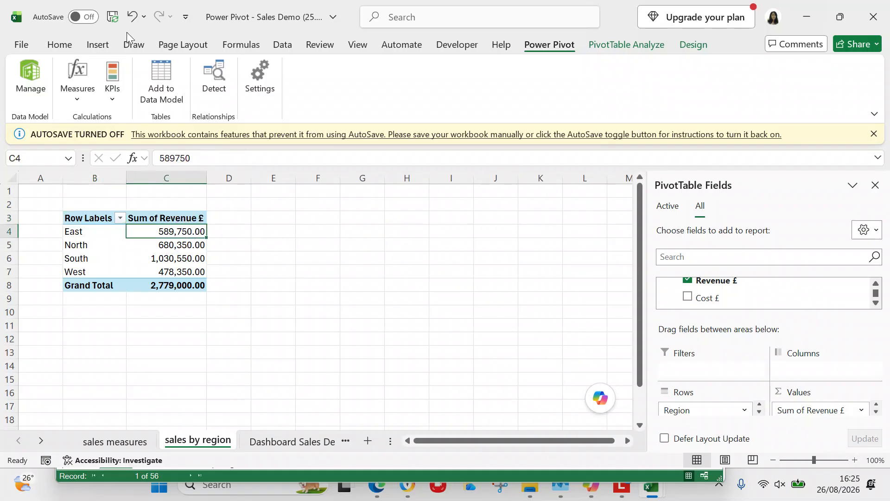
{"action": "left_click", "coordinate": [95, 45]}
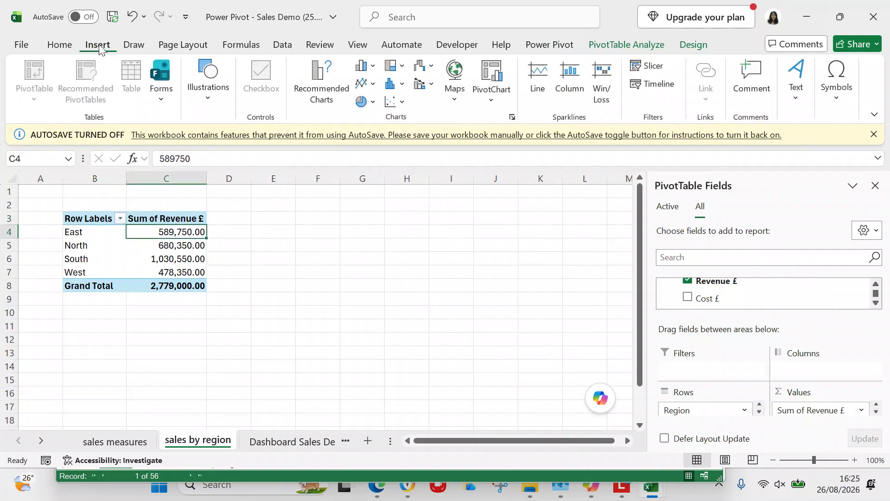
{"action": "left_click", "coordinate": [492, 100]}
{"action": "left_click", "coordinate": [504, 122]}
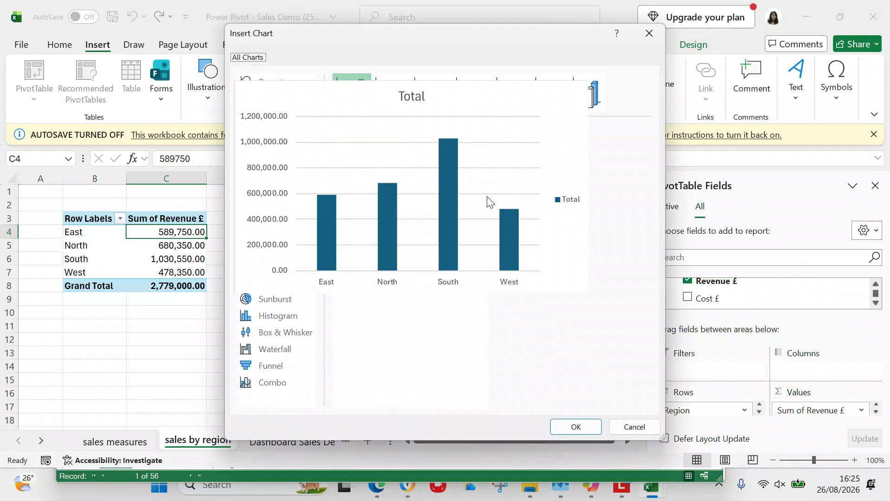
{"action": "left_click", "coordinate": [571, 422]}
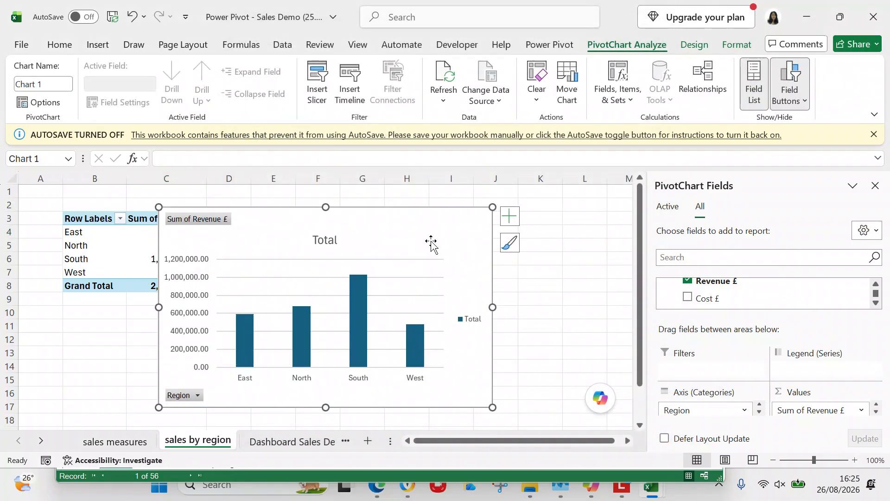
Move the column chart clear of the PivotTable and hide all of its field buttons.
{"action": "left_click_drag", "start_coordinate": [424, 230], "coordinate": [552, 242]}
{"action": "left_click_drag", "start_coordinate": [600, 440], "coordinate": [609, 441]}
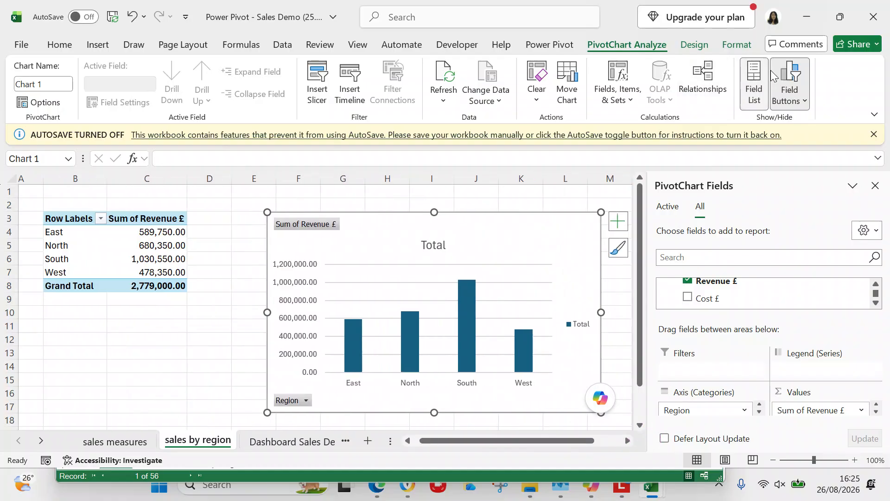
{"action": "left_click", "coordinate": [788, 89]}
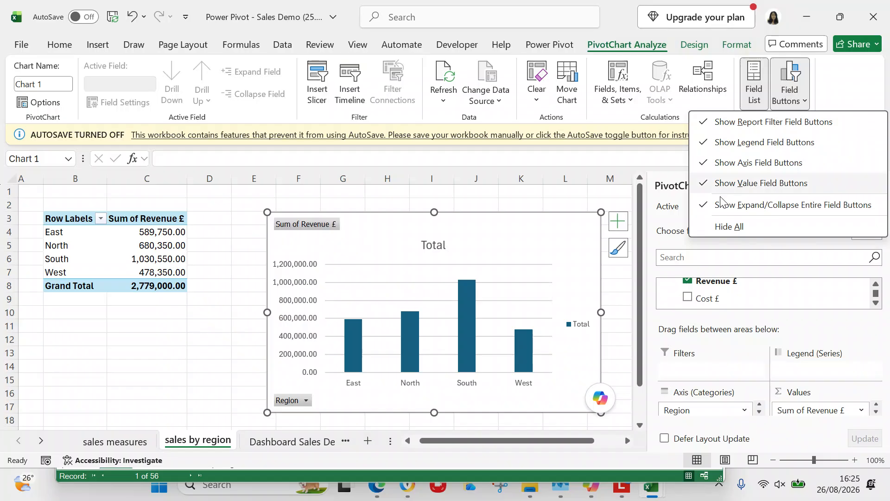
{"action": "left_click", "coordinate": [703, 228]}
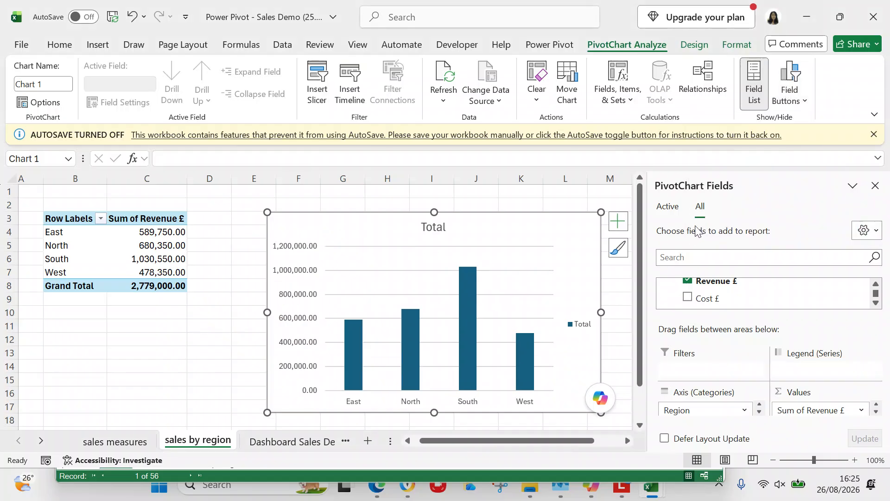
Change the chart title to "Sales by Region".
{"action": "double_click", "coordinate": [441, 225]}
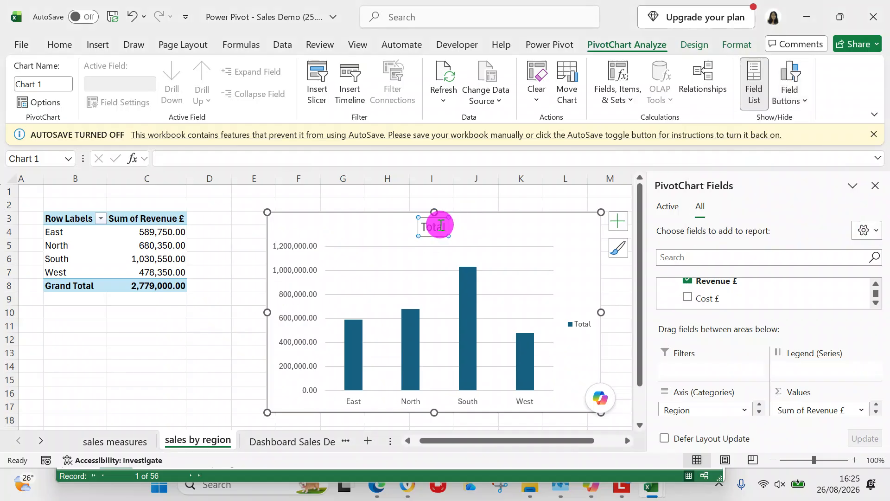
{"action": "left_click", "coordinate": [445, 226]}
{"action": "key", "text": "BackSpace"}
{"action": "key", "text": "BackSpace"}
{"action": "key", "text": "BackSpace"}
{"action": "key", "text": "BackSpace"}
{"action": "key", "text": "BackSpace"}
{"action": "type", "text": "Sales by Region"}
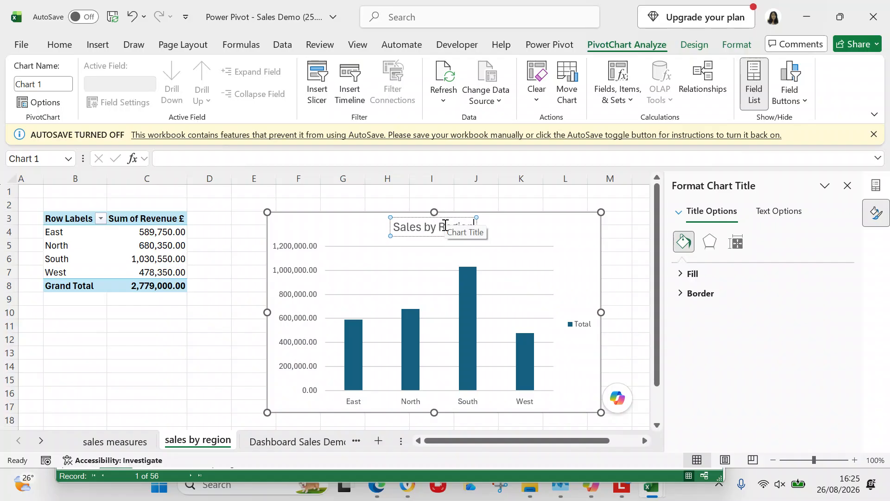
{"action": "left_click", "coordinate": [371, 201]}
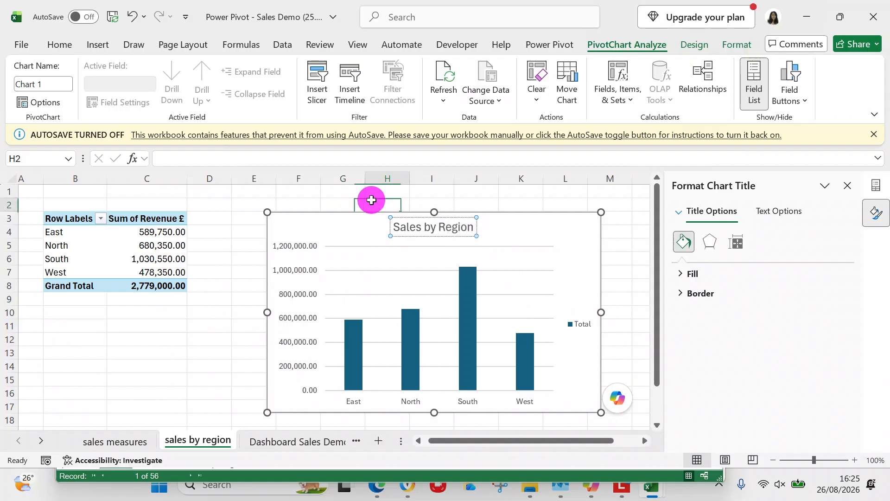
Move the Sales by Region chart further away from the PivotTable so it starts at about column H.
{"action": "left_click", "coordinate": [506, 230]}
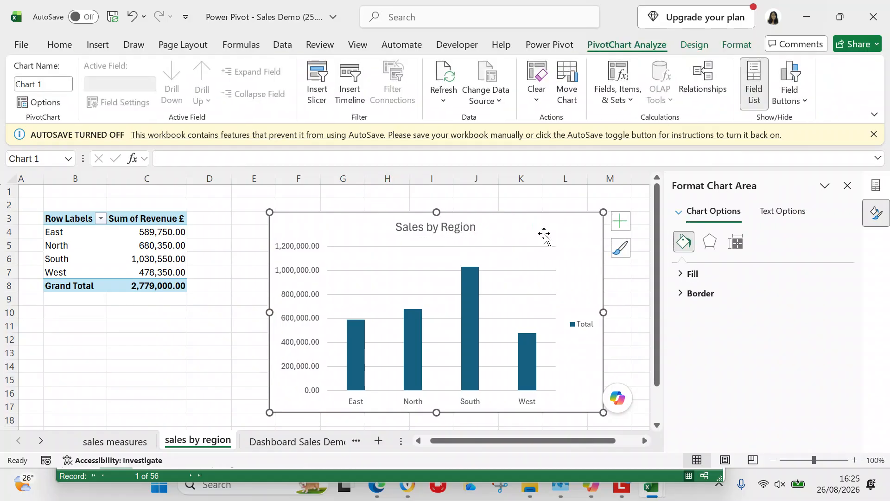
{"action": "left_click", "coordinate": [644, 441]}
{"action": "left_click", "coordinate": [644, 442]}
{"action": "left_click", "coordinate": [644, 442]}
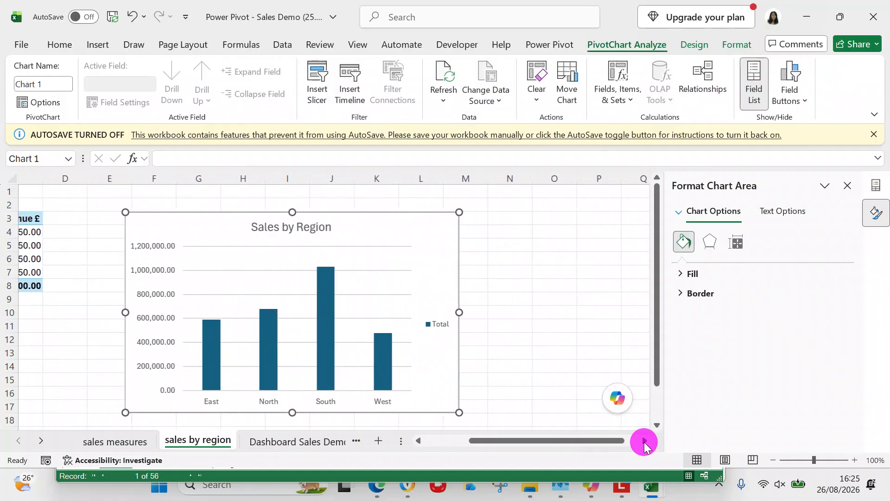
{"action": "left_click", "coordinate": [371, 226]}
{"action": "left_click_drag", "start_coordinate": [371, 227], "coordinate": [492, 217]}
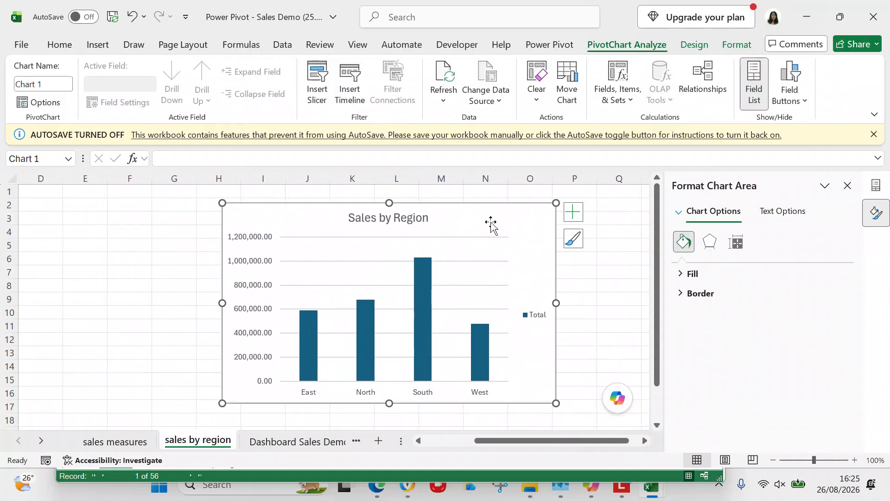
{"action": "left_click_drag", "start_coordinate": [500, 445], "coordinate": [413, 440]}
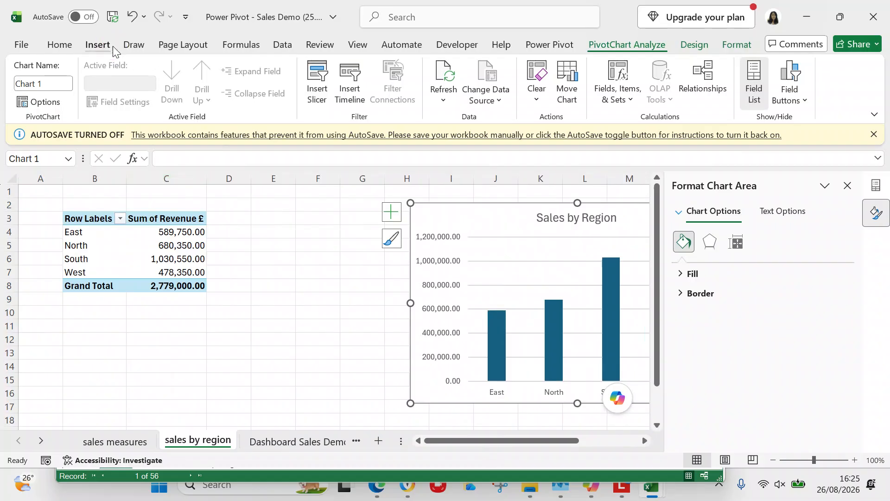
Insert a Region slicer, place it between the PivotTable and the chart, and shorten it to fit its four region buttons.
{"action": "left_click", "coordinate": [98, 44]}
{"action": "left_click", "coordinate": [643, 69]}
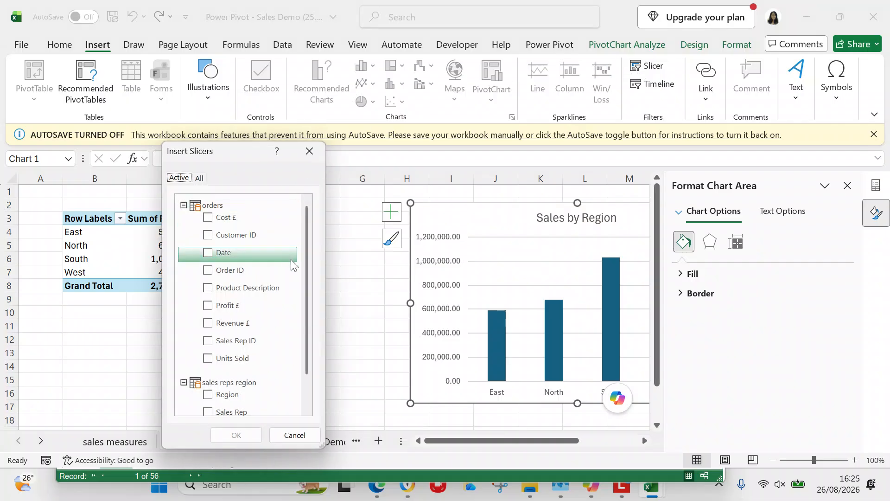
{"action": "left_click_drag", "start_coordinate": [306, 278], "coordinate": [301, 323]}
{"action": "left_click", "coordinate": [207, 356]}
{"action": "left_click", "coordinate": [257, 437]}
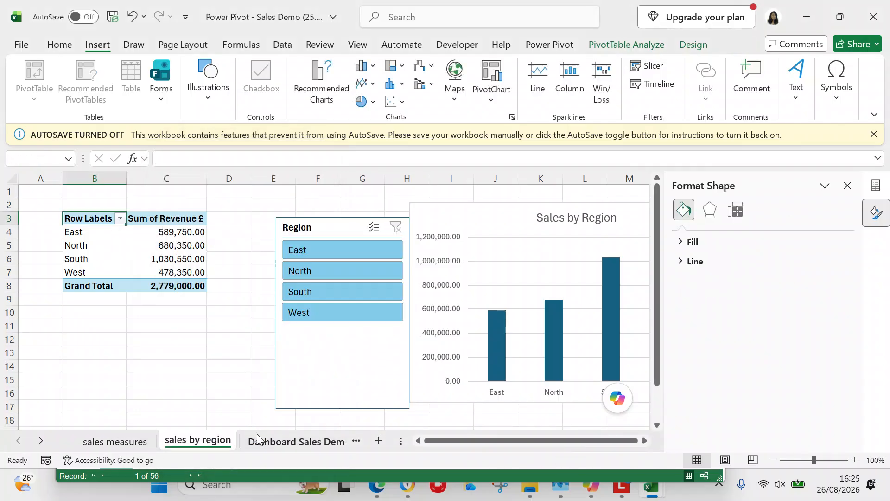
{"action": "left_click_drag", "start_coordinate": [324, 231], "coordinate": [314, 216]}
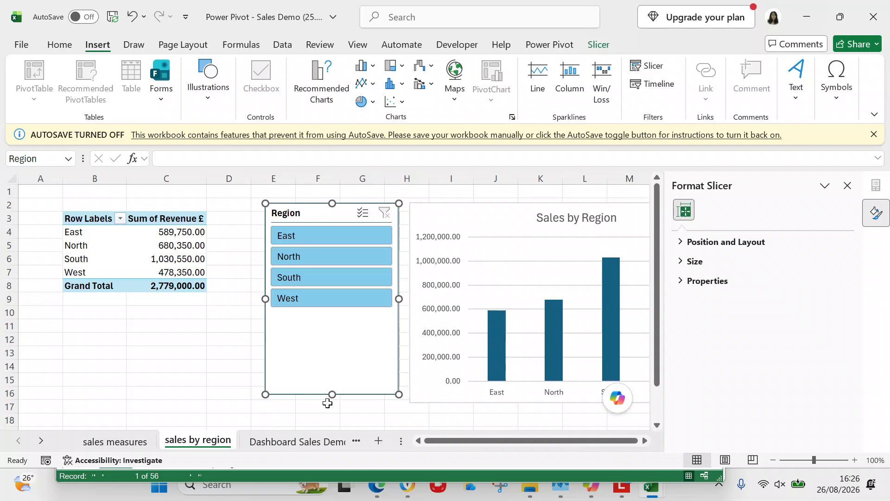
{"action": "left_click_drag", "start_coordinate": [332, 395], "coordinate": [347, 327]}
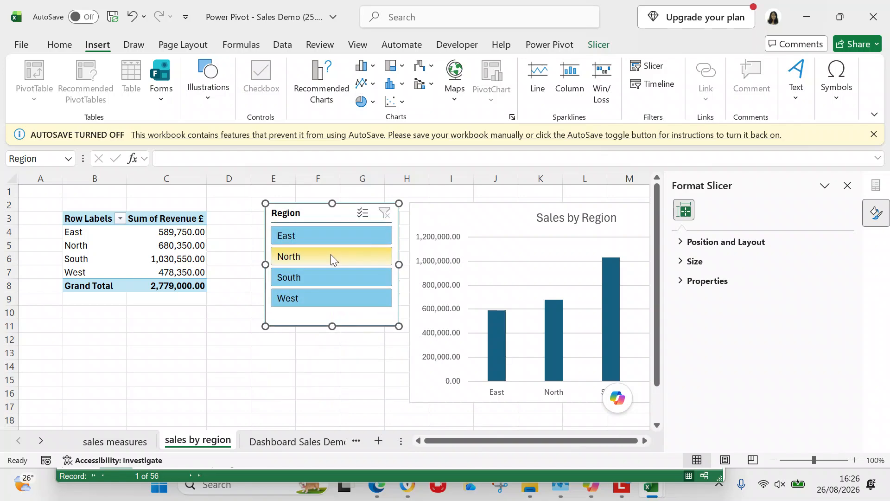
Test the Region slicer beside the Sales by Region chart by filtering to North and clearing the filter.
{"action": "left_click_drag", "start_coordinate": [627, 443], "coordinate": [651, 441]}
{"action": "left_click", "coordinate": [646, 441]}
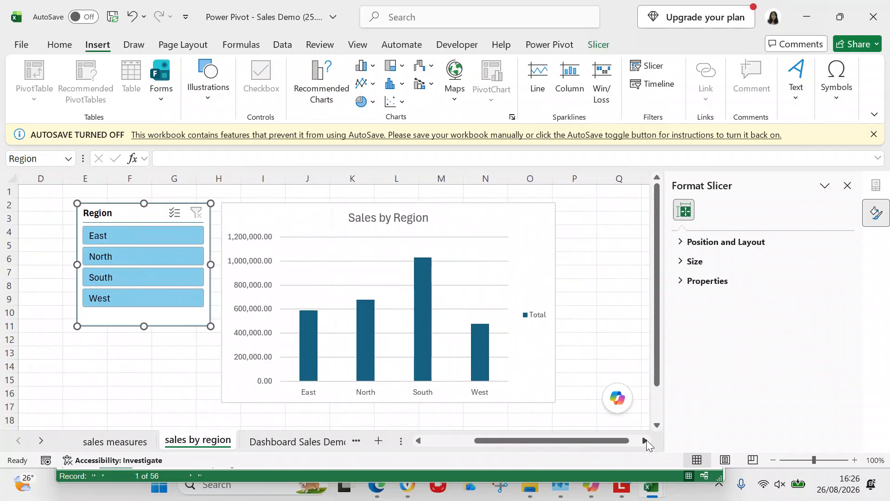
{"action": "left_click", "coordinate": [113, 258]}
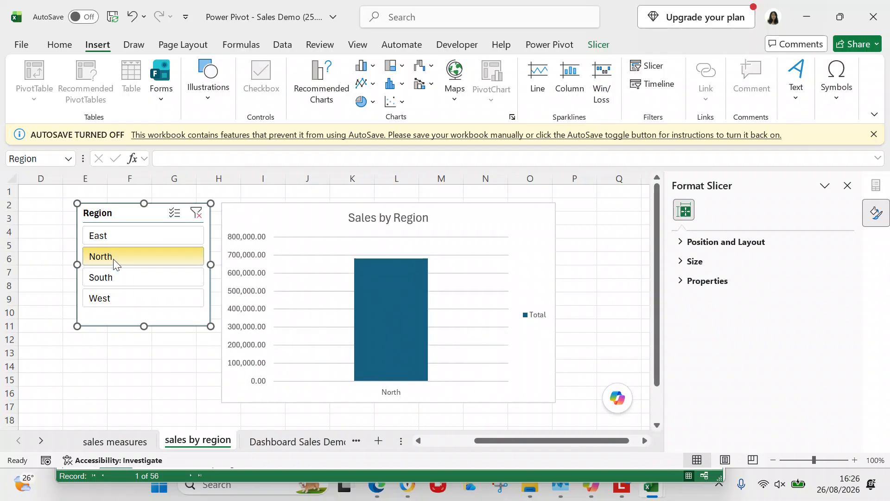
{"action": "left_click", "coordinate": [195, 213]}
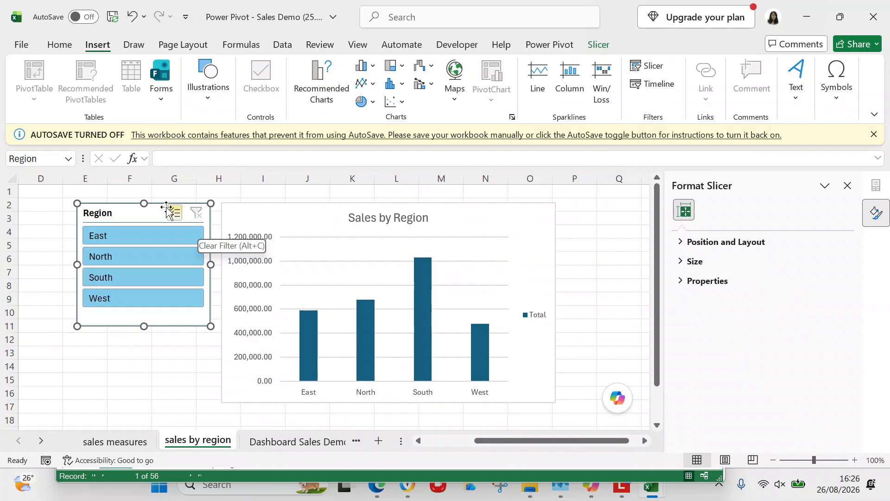
Copy the Region slicer onto the Dashboard Sales Demo sheet and place it in column A from row 10, beside the Chart 2 placeholder.
{"action": "left_click", "coordinate": [150, 209]}
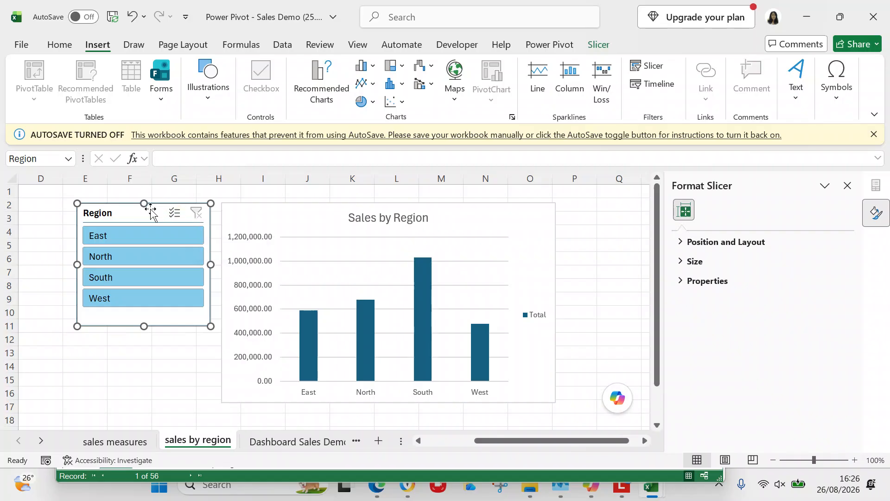
{"action": "left_click", "coordinate": [300, 441]}
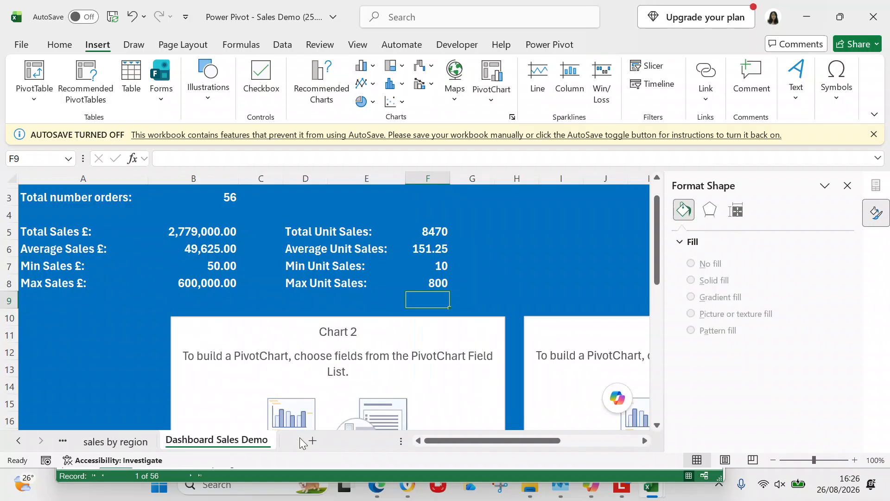
{"action": "left_click", "coordinate": [41, 322]}
{"action": "key", "text": "ctrl+v"}
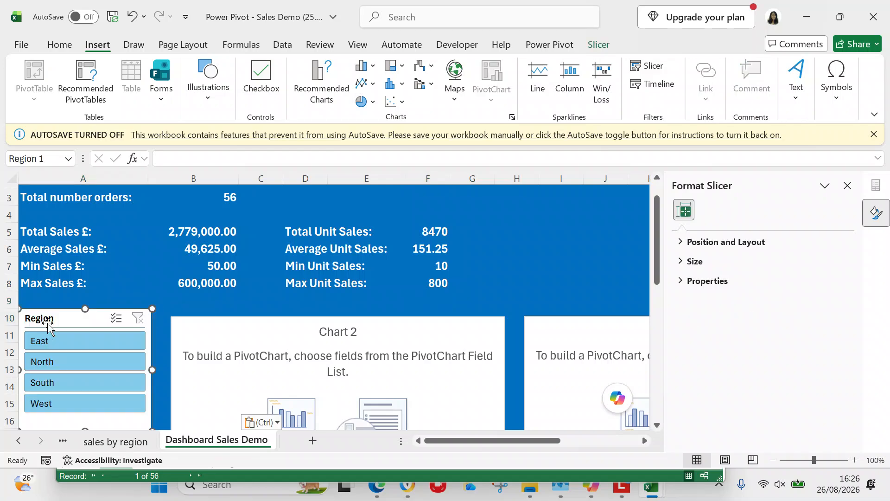
{"action": "left_click_drag", "start_coordinate": [65, 320], "coordinate": [70, 331]}
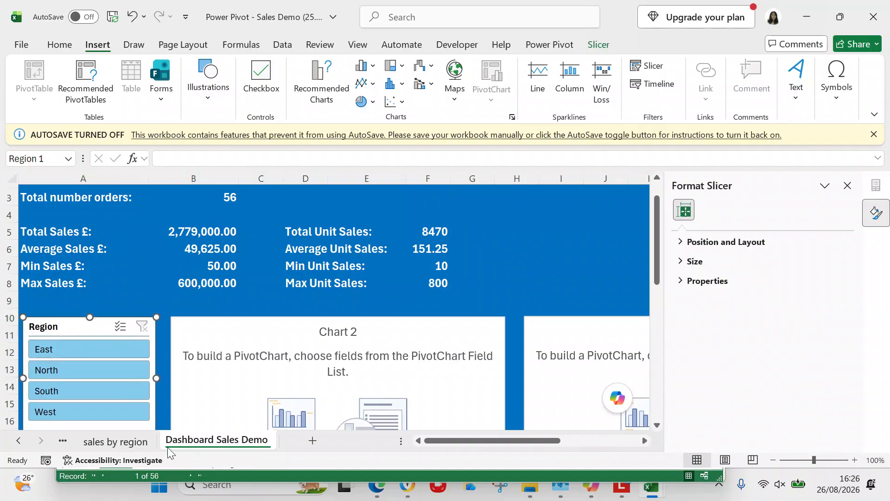
Copy the Sales by Region chart from the sales by region sheet into the Chart 2 placeholder on the dashboard.
{"action": "left_click", "coordinate": [132, 443]}
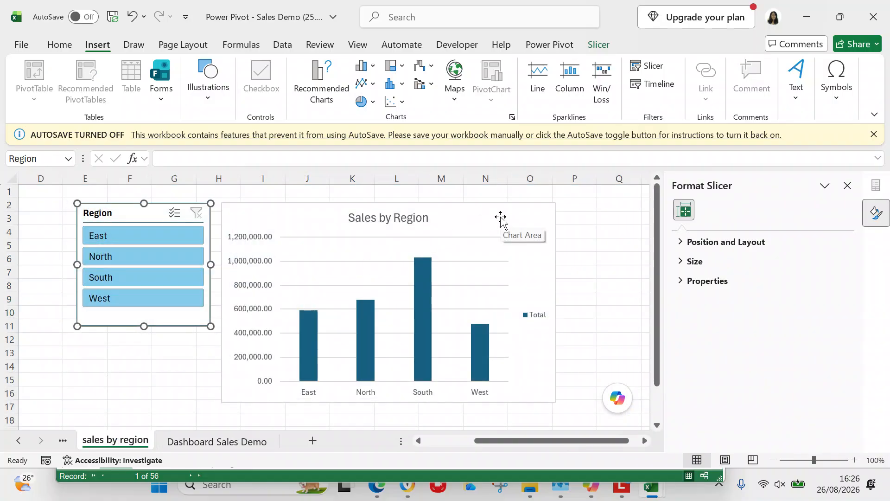
{"action": "left_click", "coordinate": [500, 218]}
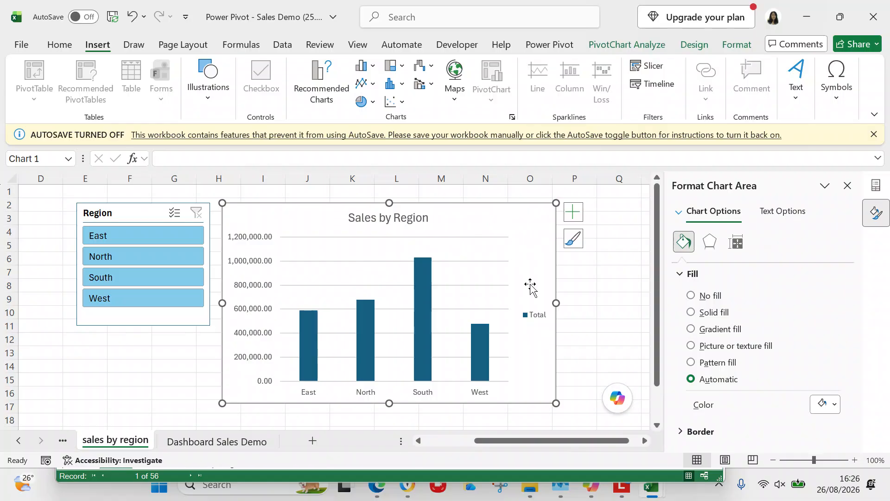
{"action": "left_click", "coordinate": [247, 440]}
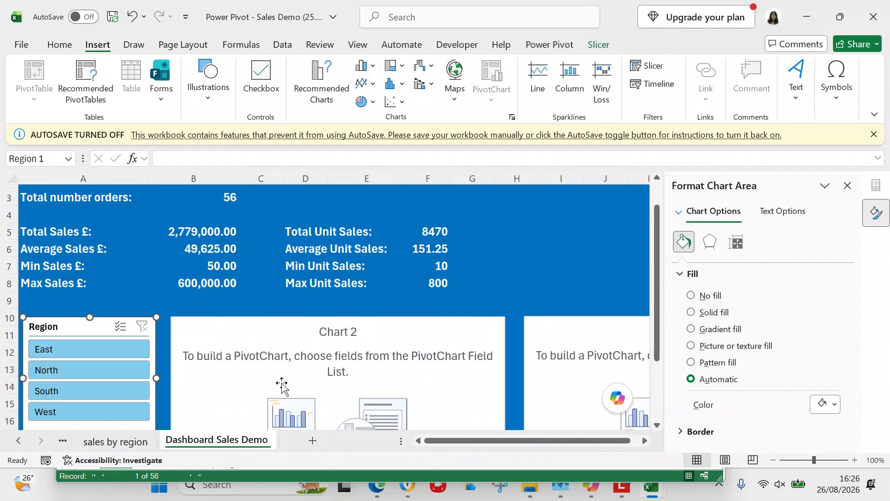
{"action": "left_click", "coordinate": [284, 333]}
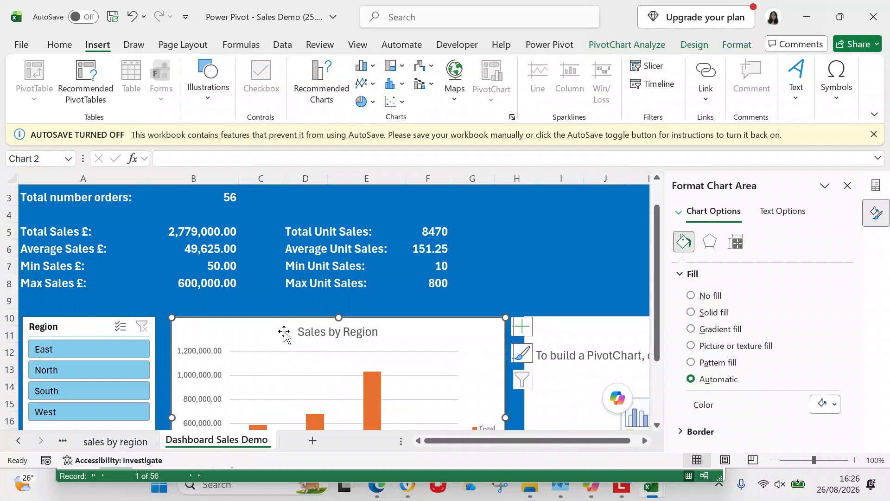
Test the dashboard's Region slicer by filtering the chart to East and North, and clear the filter.
{"action": "left_click_drag", "start_coordinate": [653, 284], "coordinate": [654, 365]}
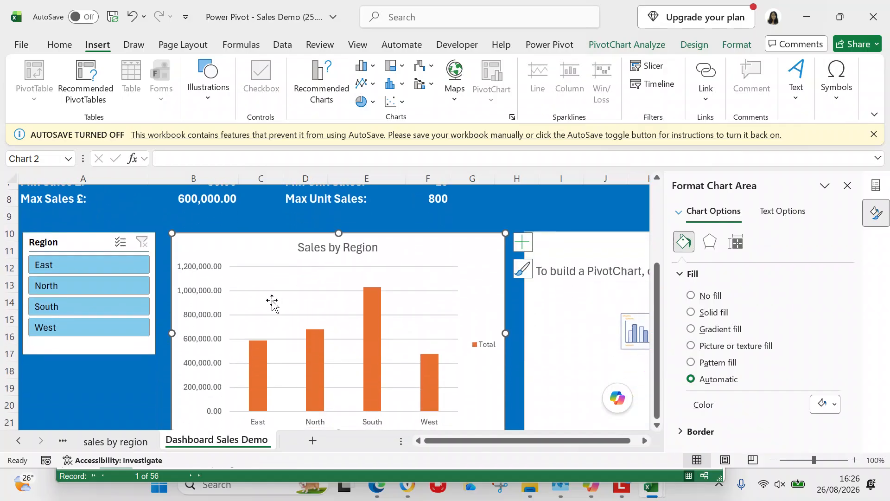
{"action": "left_click", "coordinate": [129, 266]}
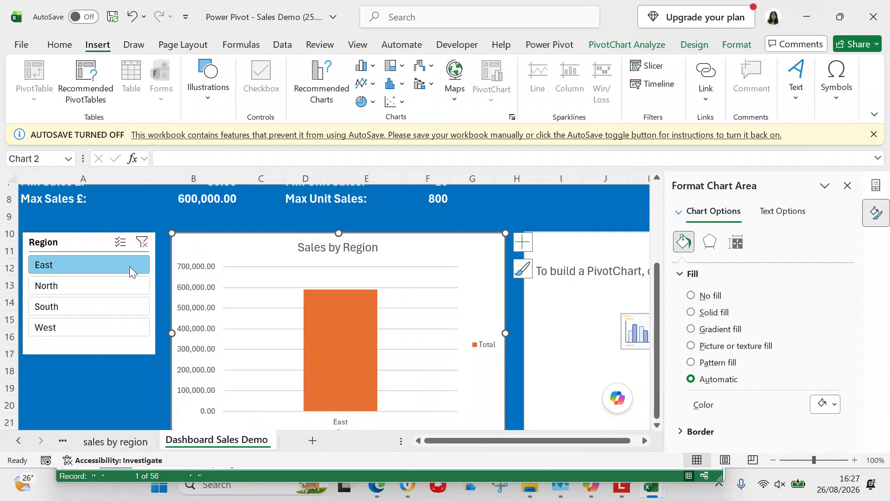
{"action": "left_click", "coordinate": [121, 280]}
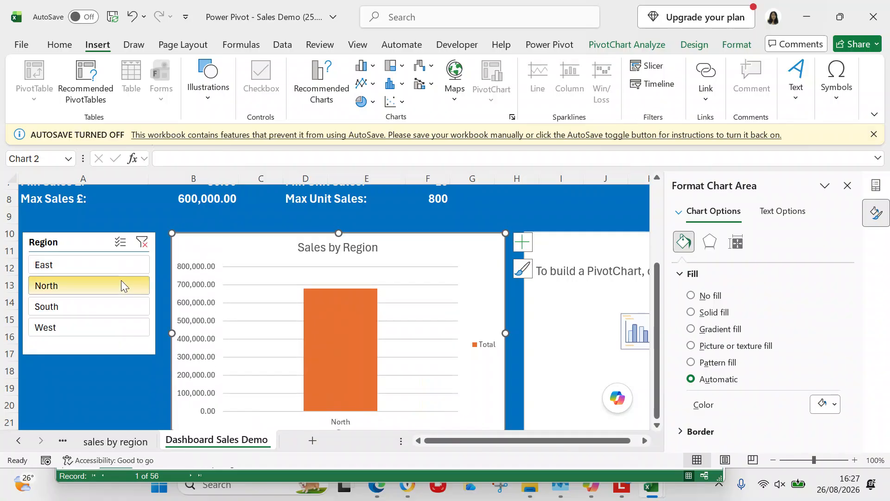
{"action": "left_click", "coordinate": [141, 243]}
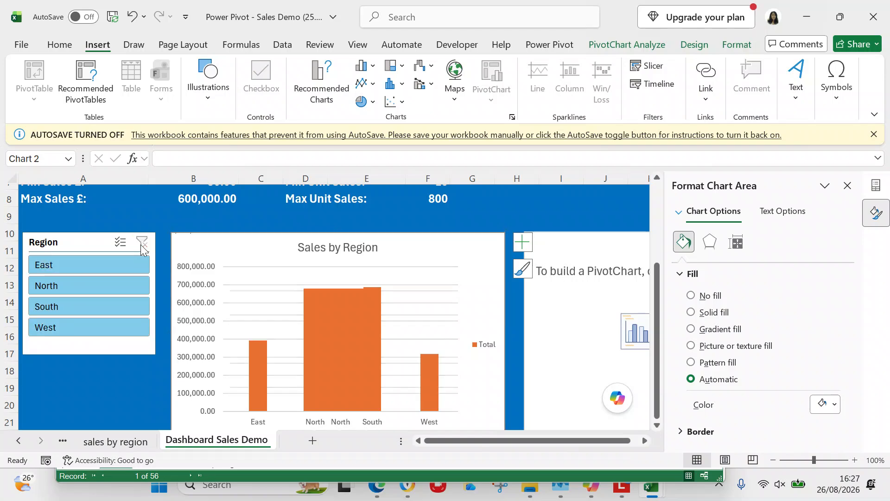
Move the Chart 5 placeholder further from the Sales by Region chart to start at about column K, and close the chart formatting pane.
{"action": "left_click", "coordinate": [646, 439]}
{"action": "left_click", "coordinate": [645, 440]}
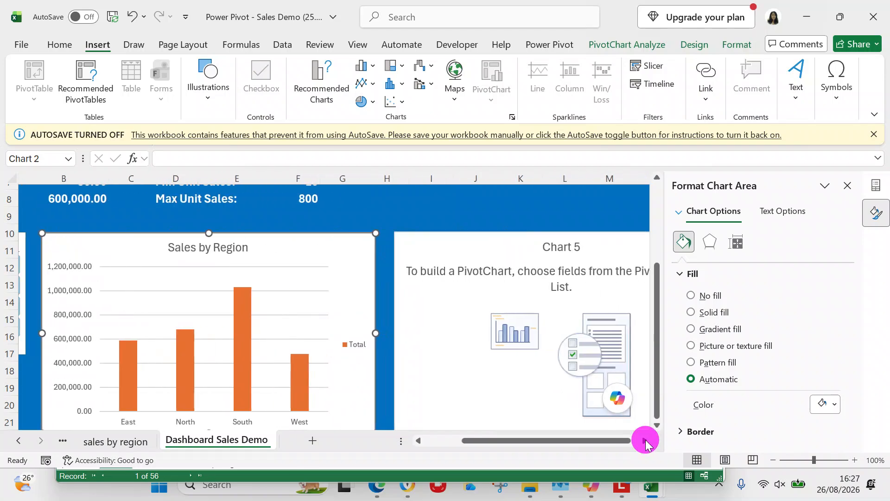
{"action": "left_click", "coordinate": [645, 440]}
{"action": "left_click_drag", "start_coordinate": [477, 243], "coordinate": [558, 244]}
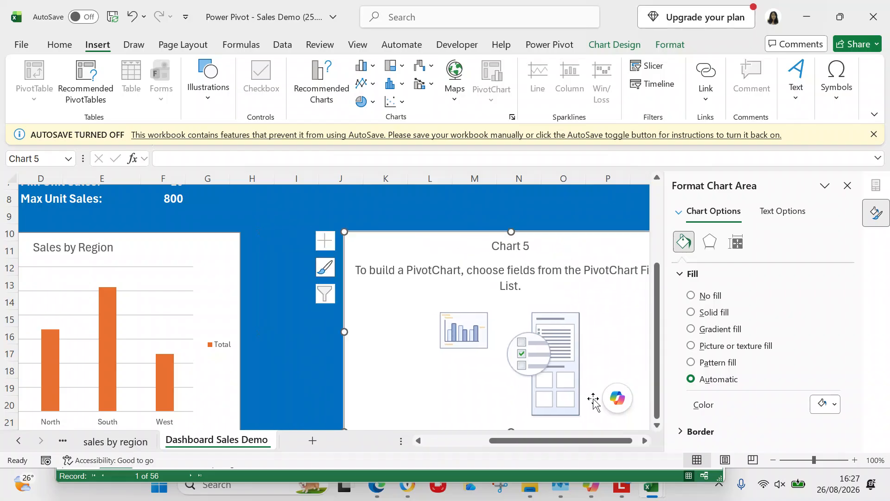
{"action": "left_click", "coordinate": [645, 441]}
{"action": "left_click", "coordinate": [644, 440]}
{"action": "left_click_drag", "start_coordinate": [465, 254], "coordinate": [504, 260]}
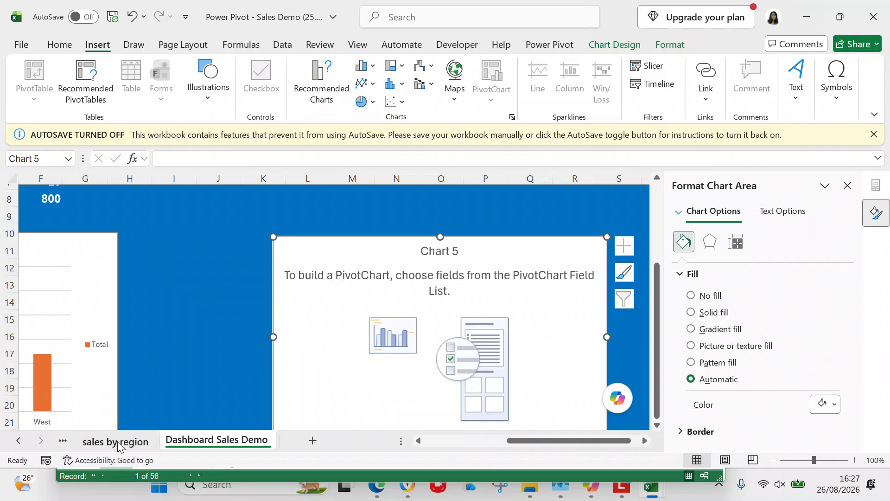
{"action": "left_click", "coordinate": [847, 186]}
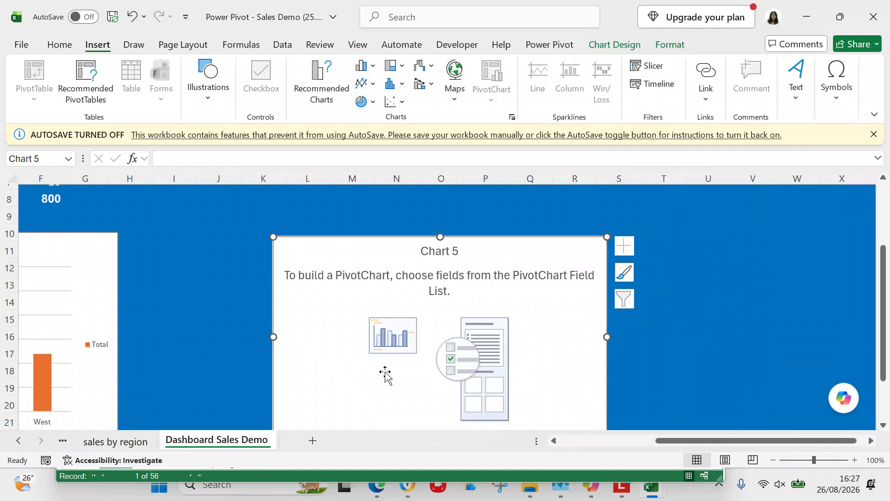
Create a PivotTable from the Power Pivot data model on a new worksheet.
{"action": "left_click", "coordinate": [554, 45]}
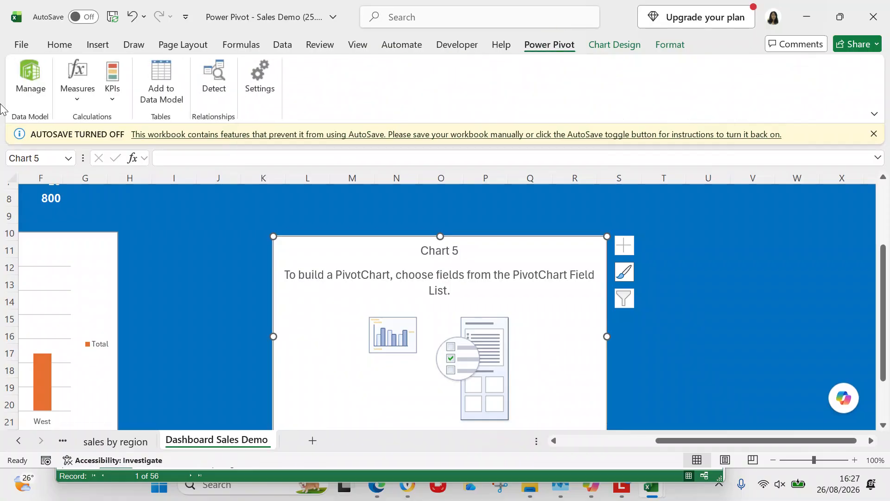
{"action": "left_click", "coordinate": [29, 84]}
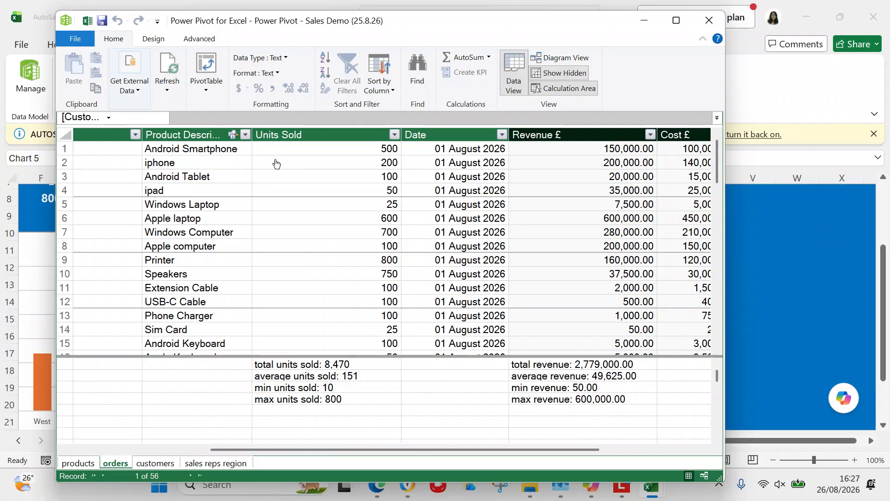
{"action": "left_click", "coordinate": [207, 86]}
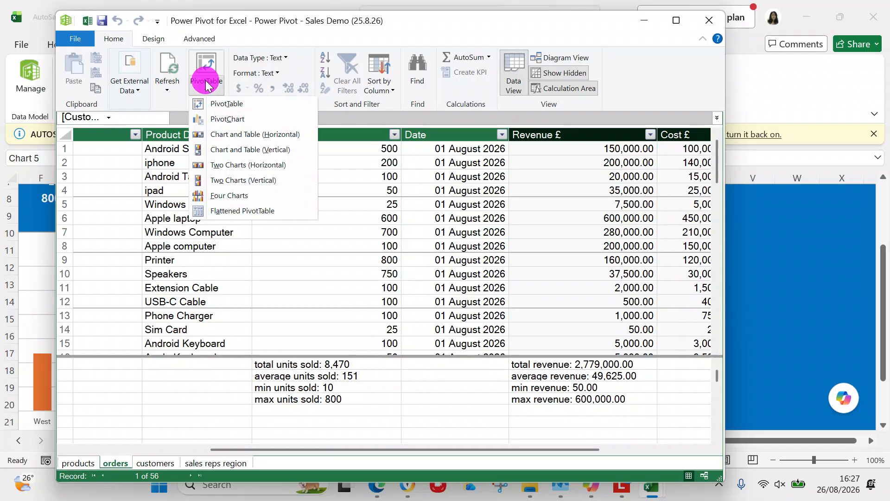
{"action": "left_click", "coordinate": [213, 105]}
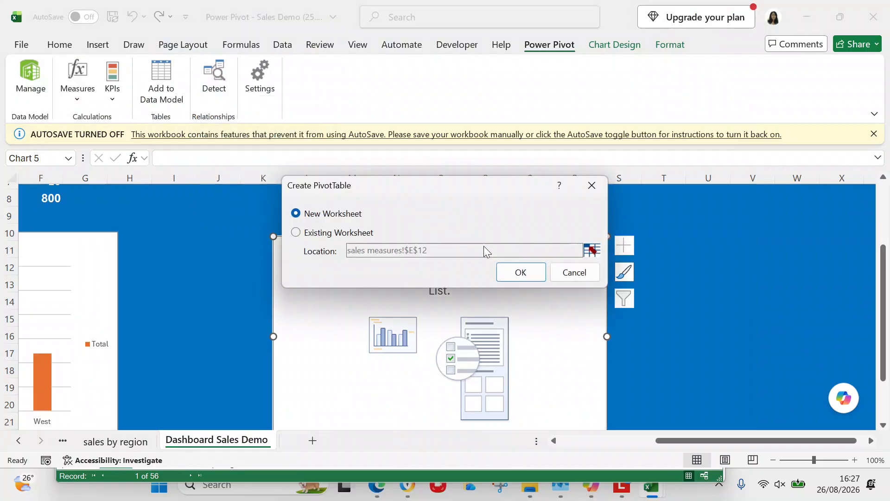
{"action": "left_click", "coordinate": [503, 271]}
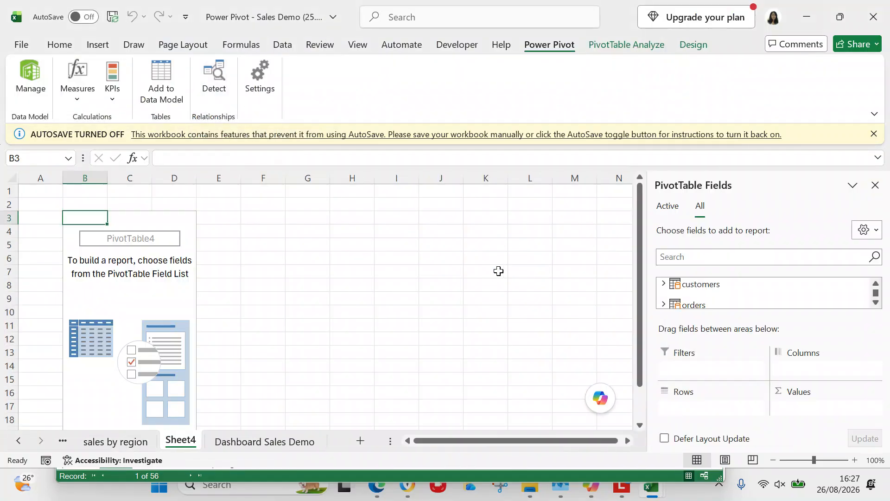
Rename the new PivotTable sheet as "units by region".
{"action": "double_click", "coordinate": [180, 441]}
{"action": "type", "text": "un"}
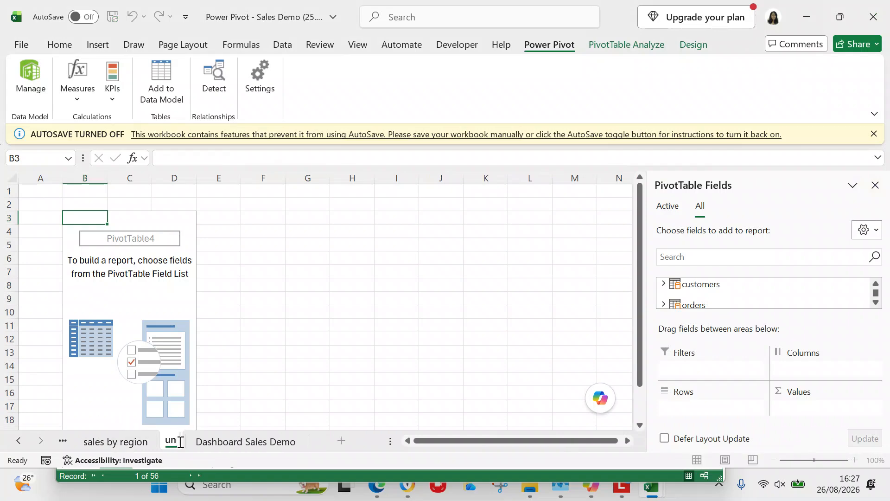
{"action": "type", "text": "its by region"}
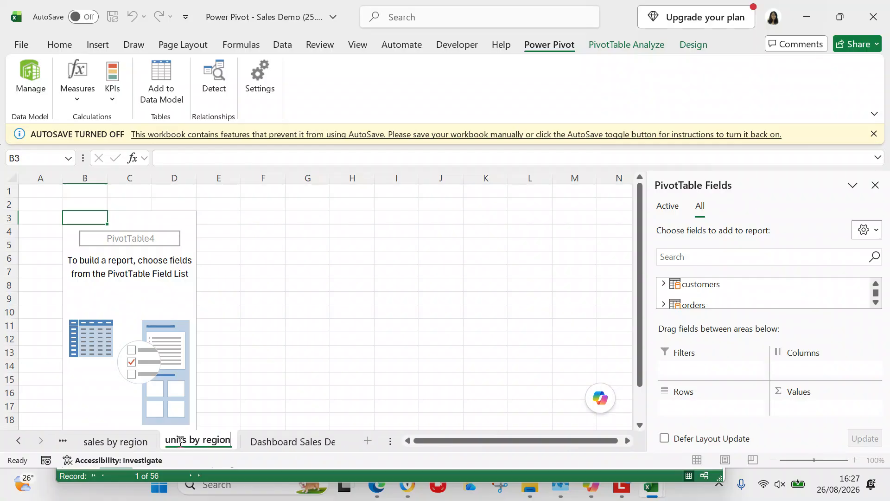
{"action": "key", "text": "Return"}
Add the Region field from the sales reps region table to the PivotTable's rows.
{"action": "left_click", "coordinate": [95, 326]}
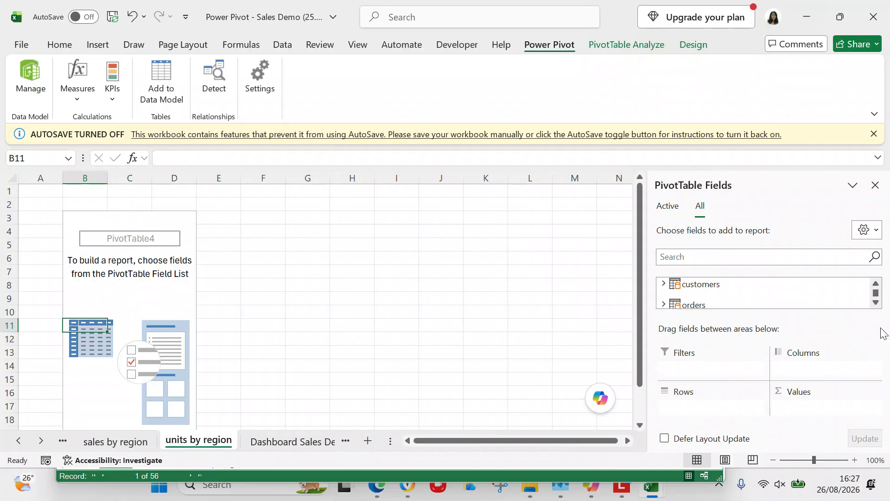
{"action": "left_click", "coordinate": [876, 302]}
{"action": "left_click", "coordinate": [876, 302]}
{"action": "left_click", "coordinate": [876, 302]}
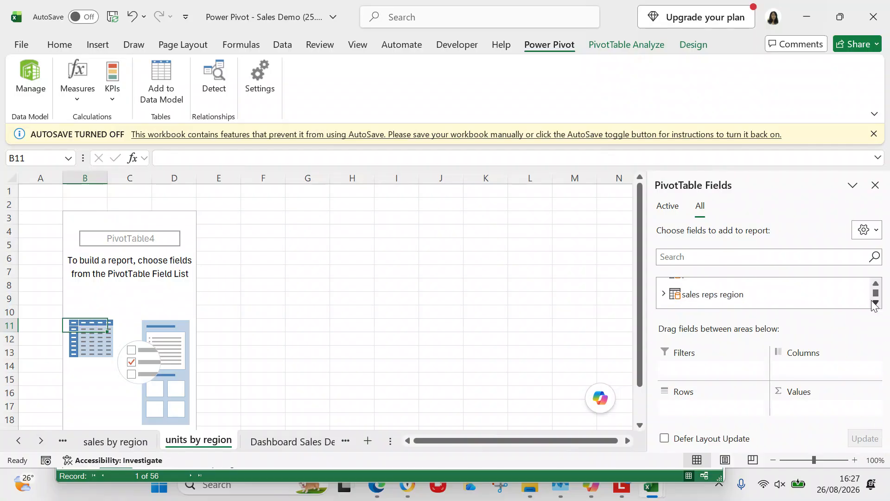
{"action": "left_click", "coordinate": [665, 292]}
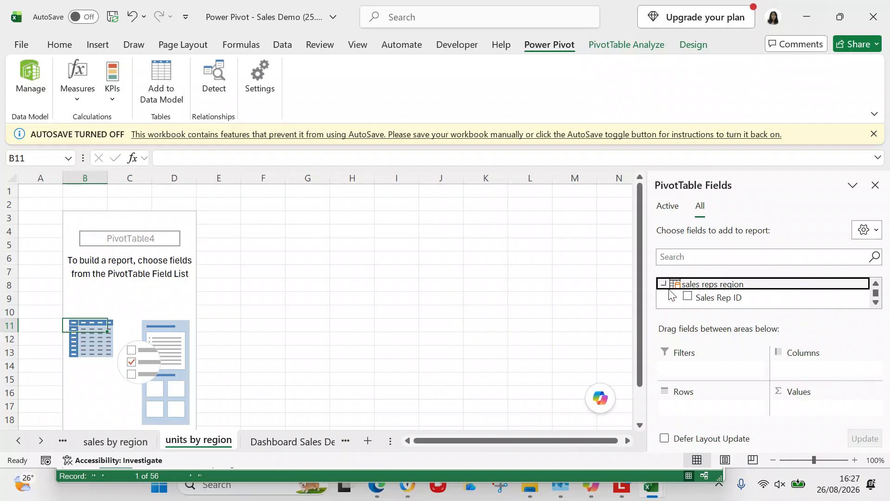
{"action": "left_click", "coordinate": [876, 303]}
{"action": "left_click", "coordinate": [876, 303]}
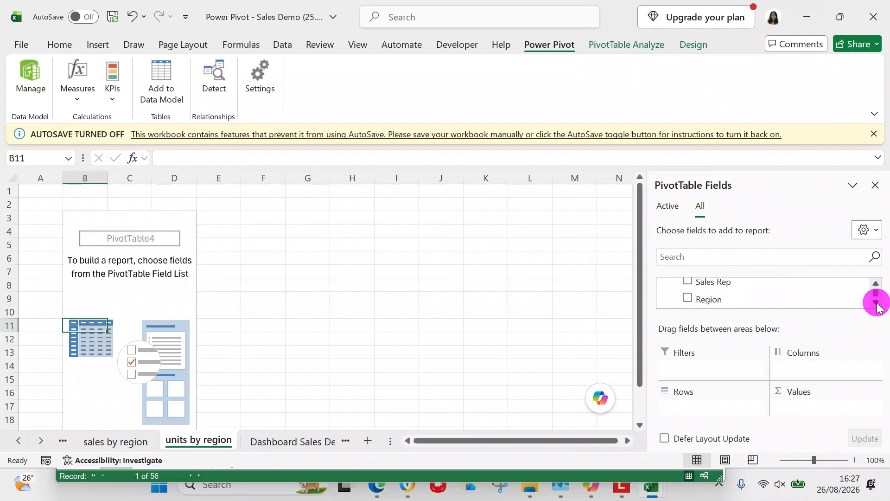
{"action": "left_click", "coordinate": [688, 298]}
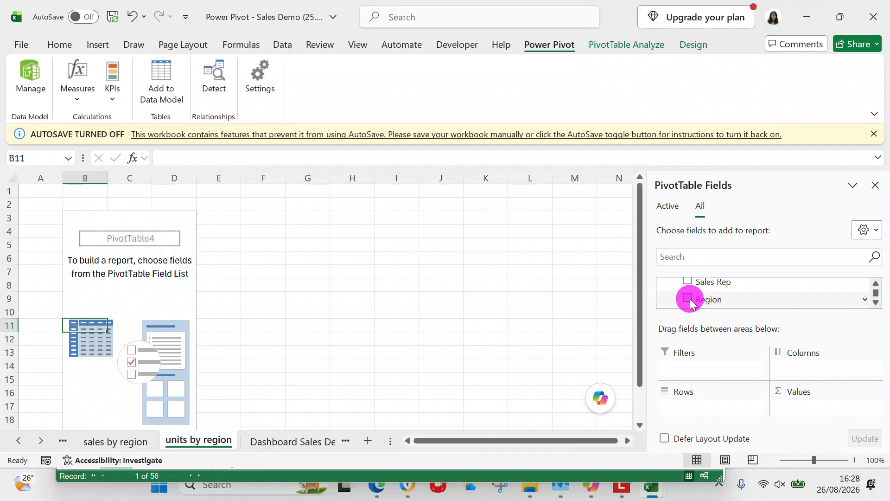
Add the Units Sold field from the orders table to the PivotTable's values as a sum.
{"action": "left_click", "coordinate": [876, 283]}
{"action": "left_click", "coordinate": [876, 283]}
{"action": "left_click", "coordinate": [876, 283]}
{"action": "left_click", "coordinate": [876, 283]}
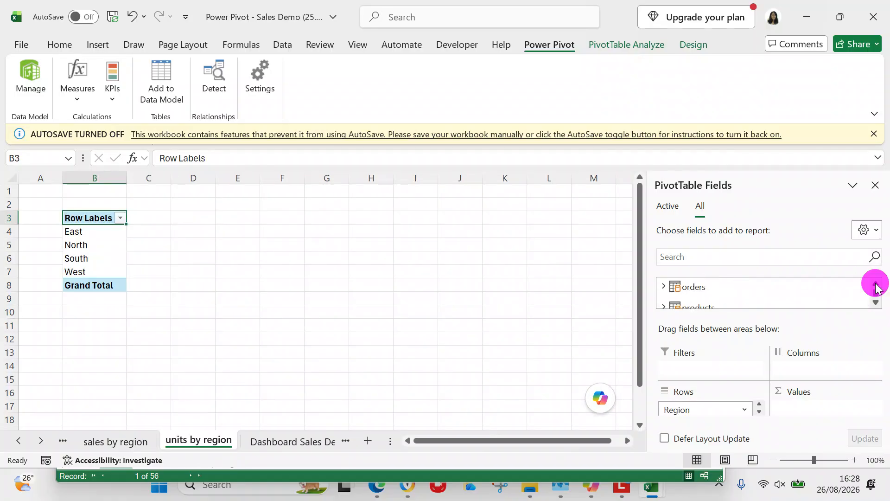
{"action": "left_click", "coordinate": [663, 287]}
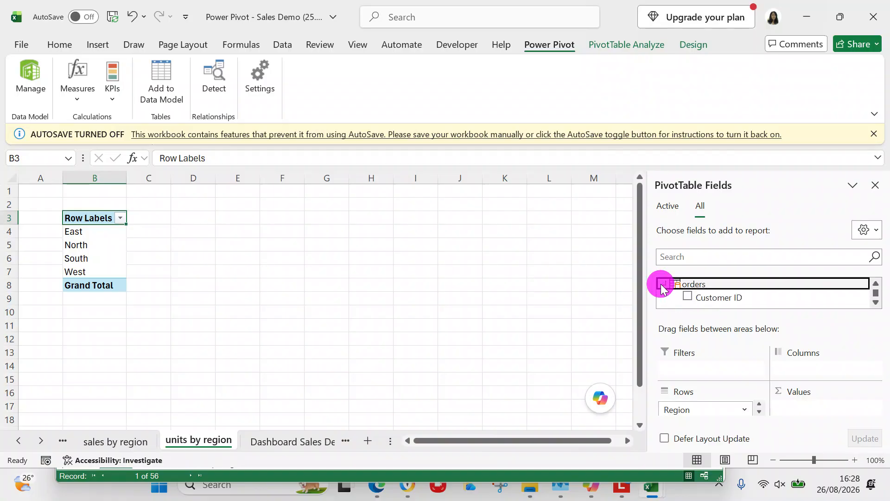
{"action": "left_click", "coordinate": [876, 302]}
{"action": "left_click", "coordinate": [876, 302]}
{"action": "left_click", "coordinate": [876, 301]}
{"action": "left_click", "coordinate": [876, 302]}
{"action": "left_click", "coordinate": [876, 302]}
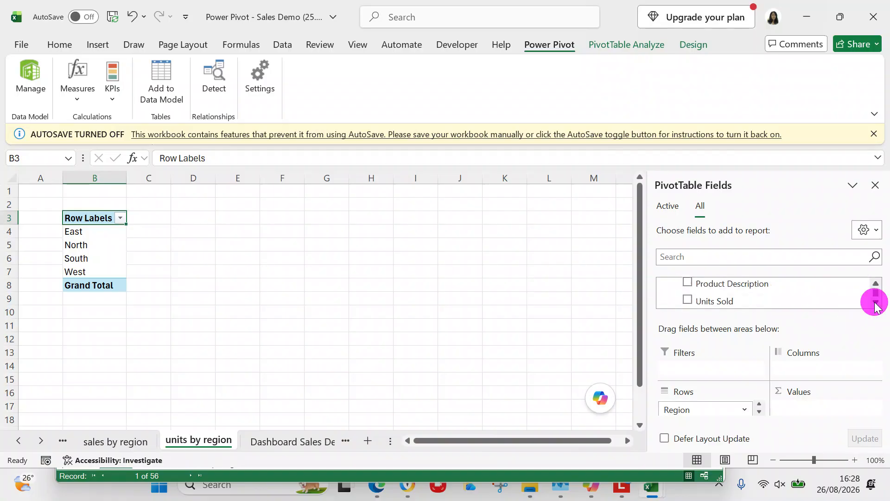
{"action": "left_click", "coordinate": [688, 300]}
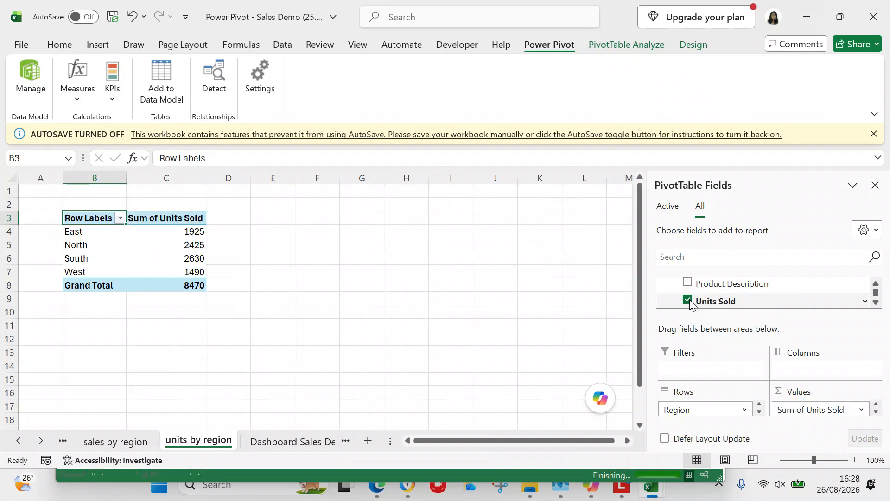
Insert a clustered column PivotChart from the units by region PivotTable and place it beside the table.
{"action": "left_click", "coordinate": [198, 240]}
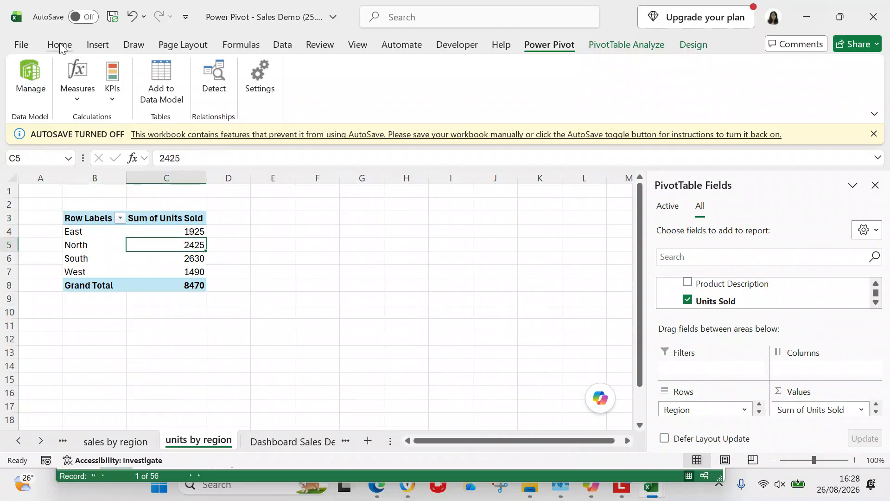
{"action": "left_click", "coordinate": [100, 45]}
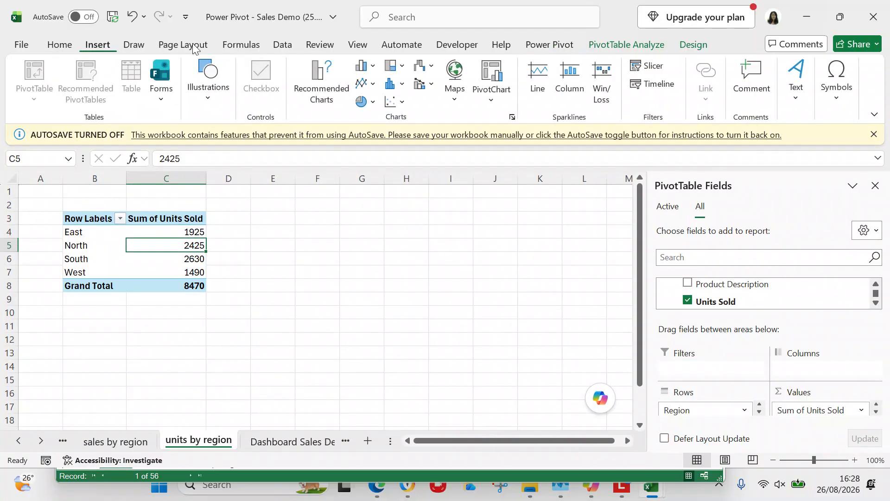
{"action": "left_click", "coordinate": [489, 99]}
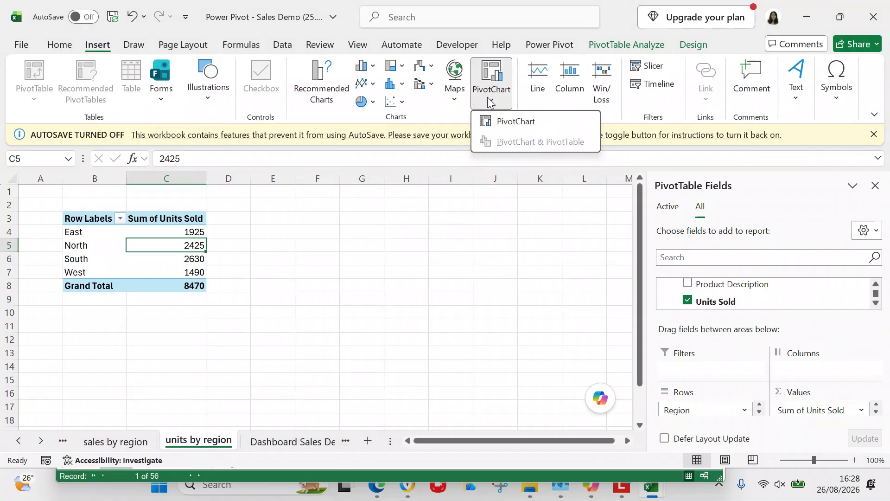
{"action": "left_click", "coordinate": [520, 121]}
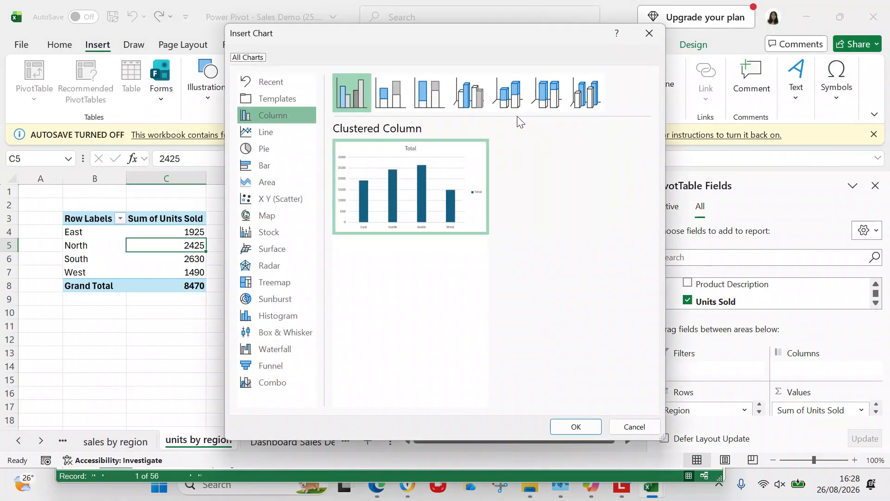
{"action": "mouse_move", "coordinate": [429, 219]}
{"action": "left_click", "coordinate": [576, 427]}
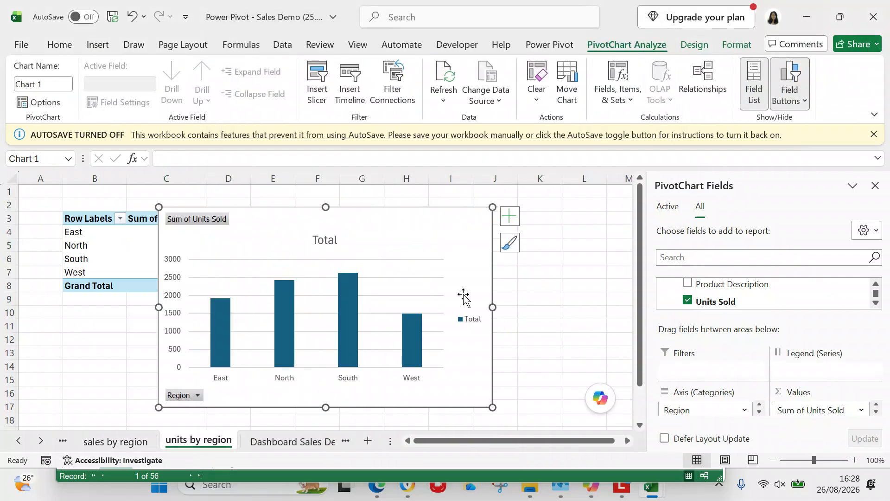
{"action": "left_click_drag", "start_coordinate": [436, 237], "coordinate": [559, 232]}
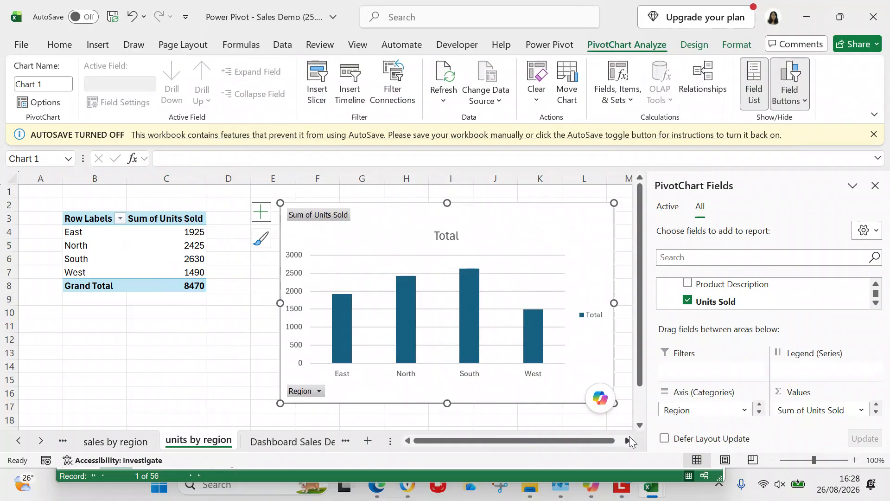
{"action": "left_click", "coordinate": [600, 440]}
{"action": "left_click_drag", "start_coordinate": [599, 441], "coordinate": [642, 423]}
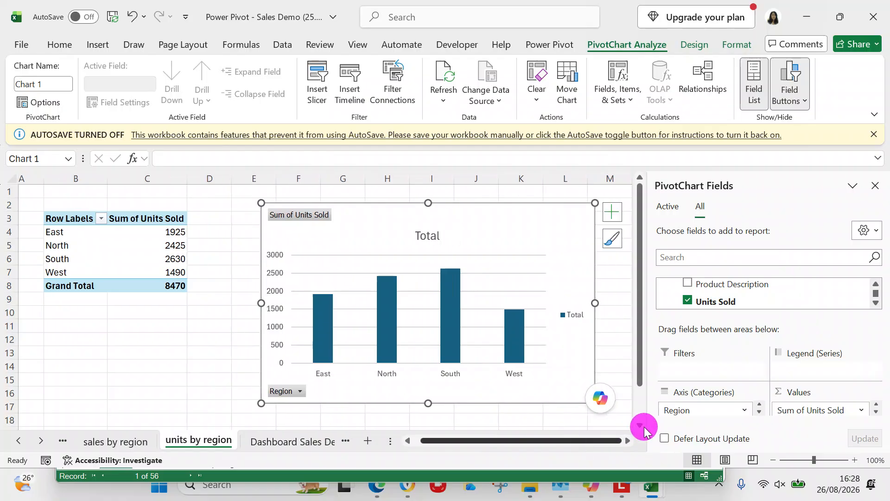
Hide all field buttons on the units sold PivotChart.
{"action": "left_click", "coordinate": [498, 214]}
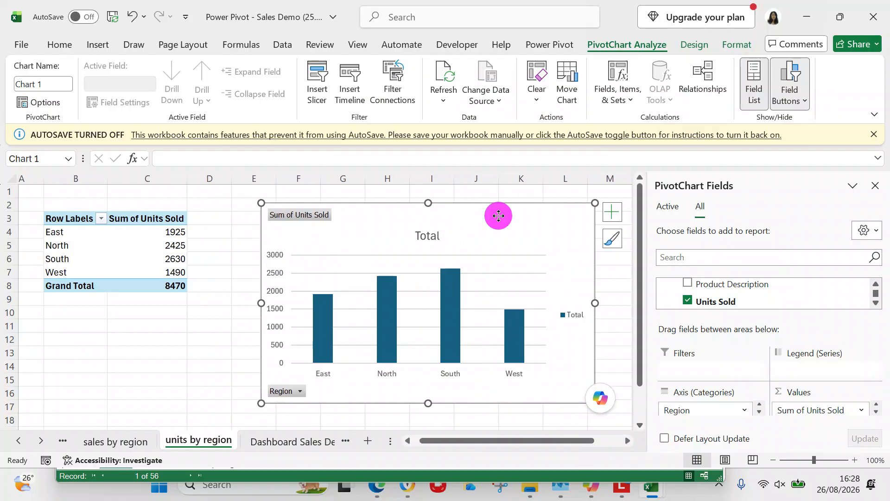
{"action": "left_click", "coordinate": [785, 93]}
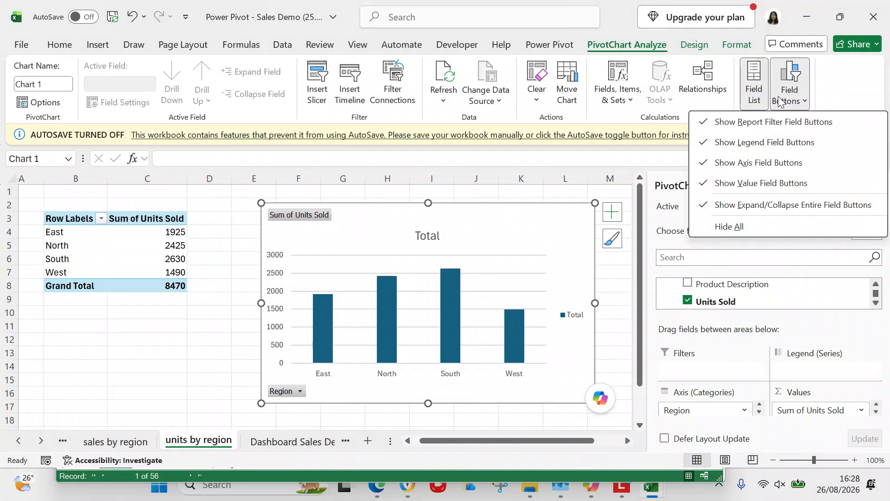
{"action": "left_click", "coordinate": [719, 230]}
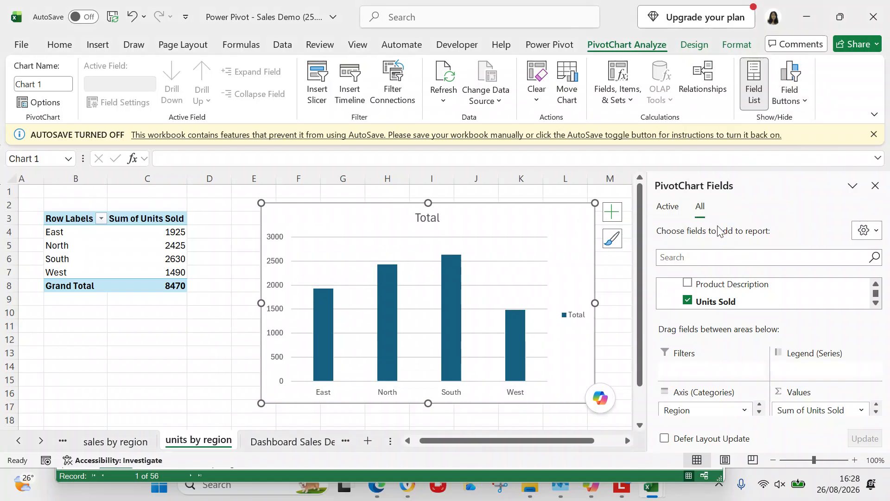
Try to clear the "Total" title text of the units sold PivotChart.
{"action": "double_click", "coordinate": [433, 216]}
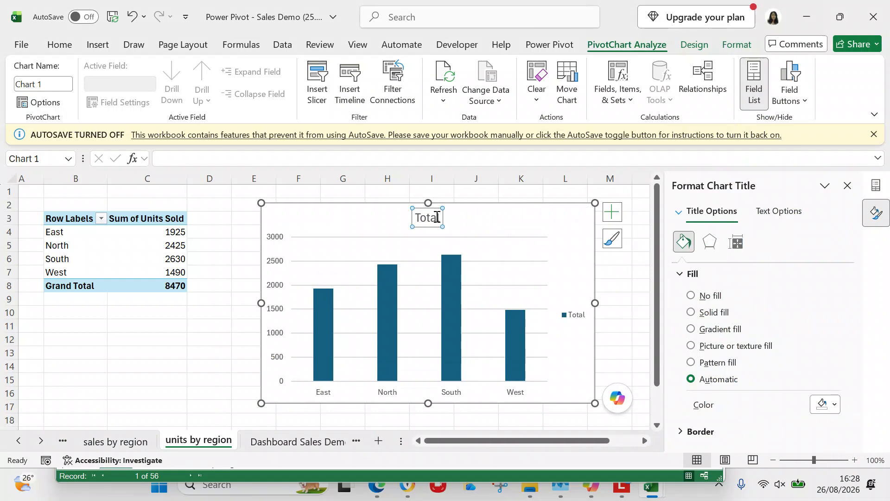
{"action": "key", "text": "Delete"}
{"action": "key", "text": "Delete"}
{"action": "key", "text": "Delete"}
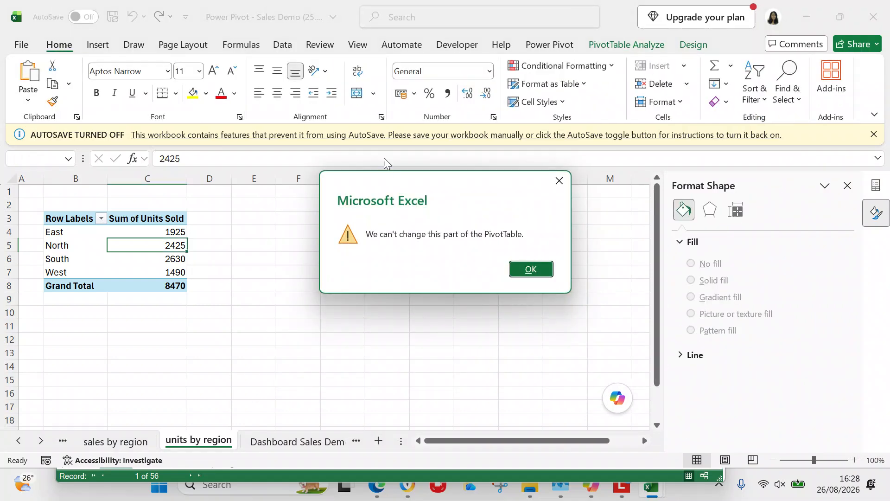
{"action": "left_click", "coordinate": [532, 265]}
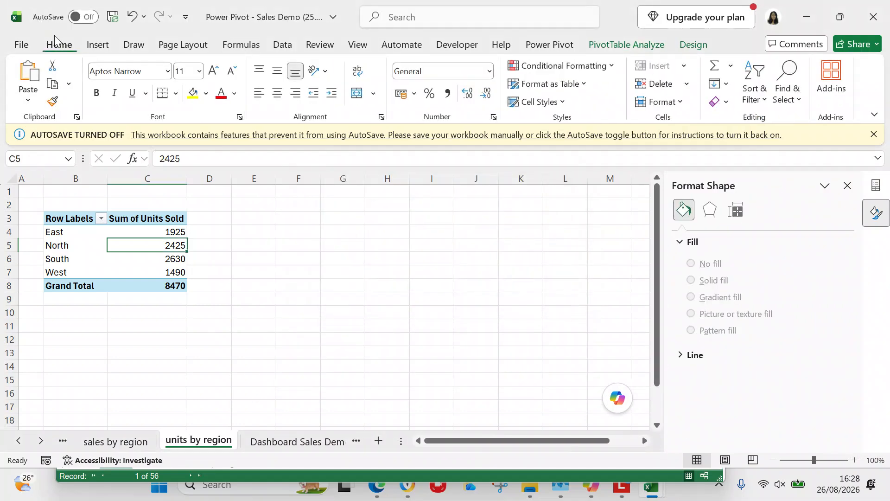
Undo the last deletions on the units by region sheet and reselect the PivotTable.
{"action": "left_click", "coordinate": [133, 18]}
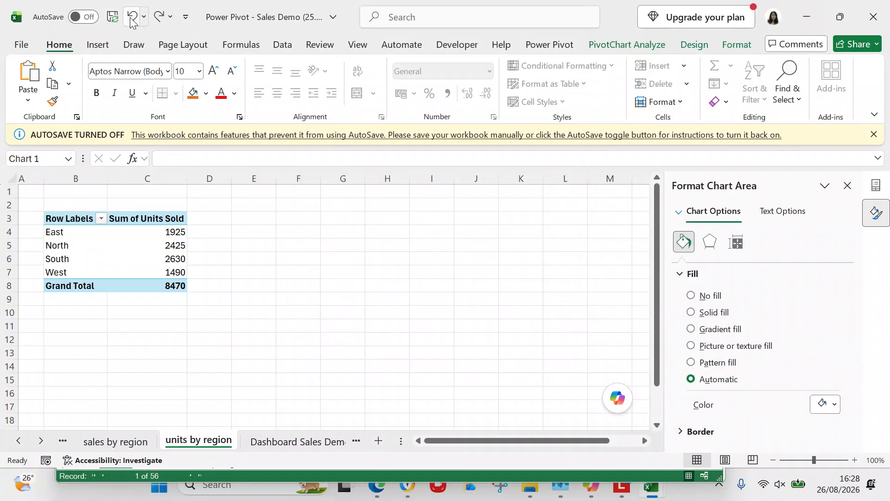
{"action": "left_click", "coordinate": [139, 22]}
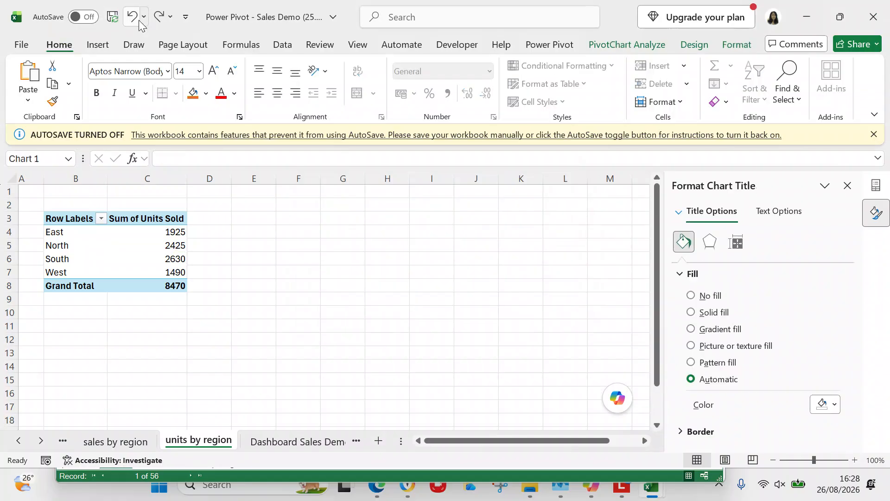
{"action": "left_click", "coordinate": [134, 18]}
{"action": "left_click", "coordinate": [115, 239]}
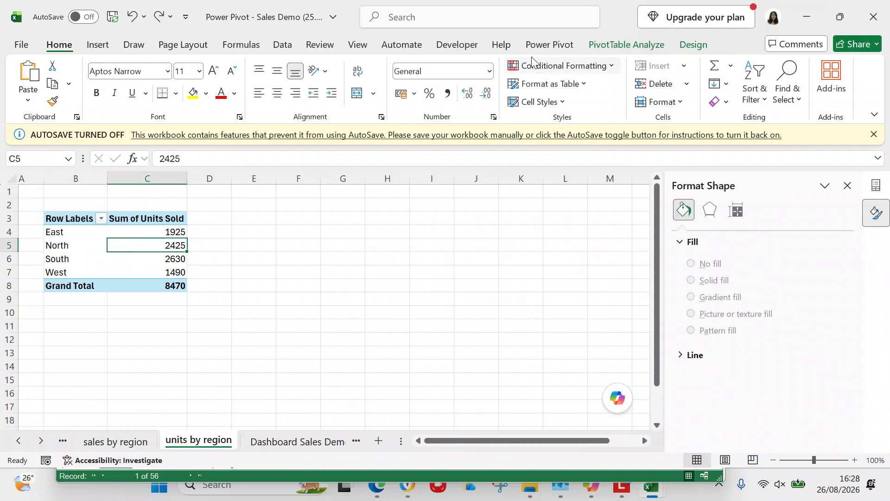
Insert another clustered column PivotChart from the units by region PivotTable and look for it on the sheet.
{"action": "left_click", "coordinate": [97, 44]}
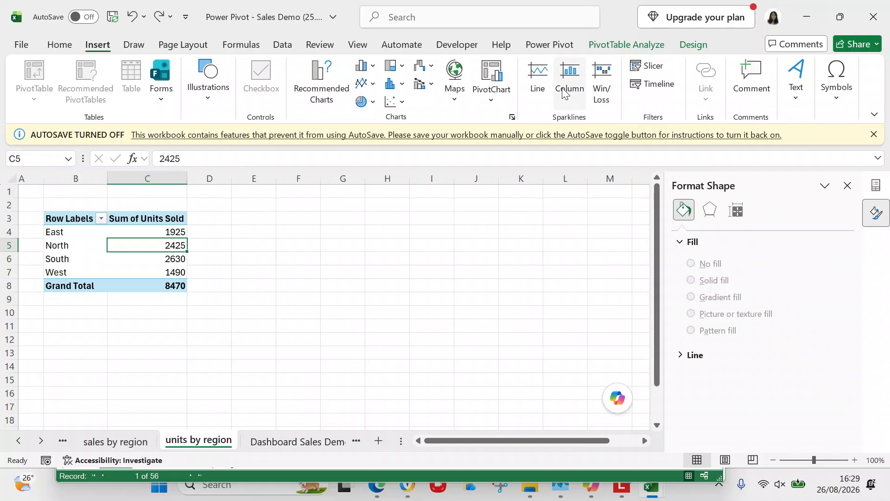
{"action": "left_click", "coordinate": [483, 104]}
{"action": "left_click", "coordinate": [496, 118]}
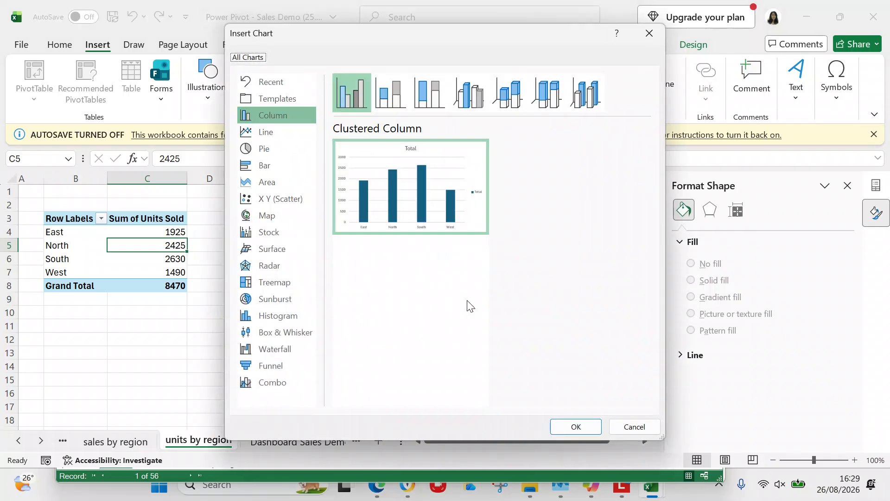
{"action": "left_click", "coordinate": [565, 425]}
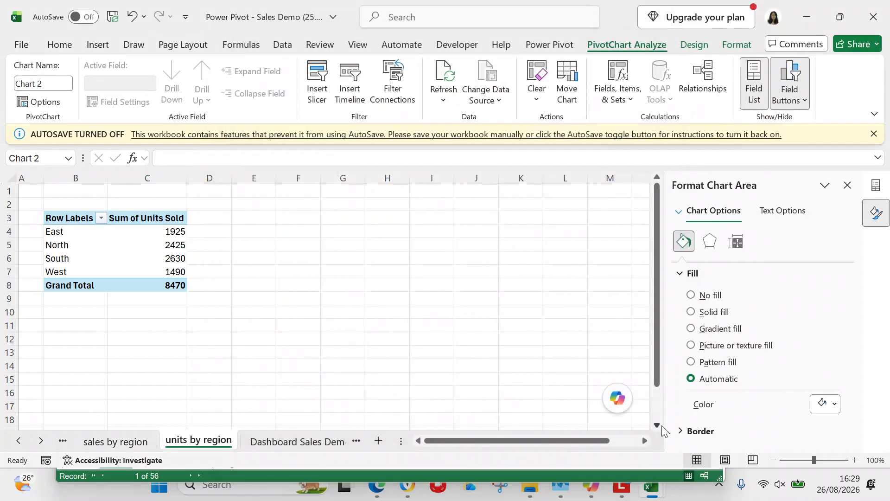
{"action": "scroll", "coordinate": [657, 424], "scroll_direction": "down", "scroll_amount": 1}
{"action": "left_click_drag", "start_coordinate": [613, 438], "coordinate": [659, 431]}
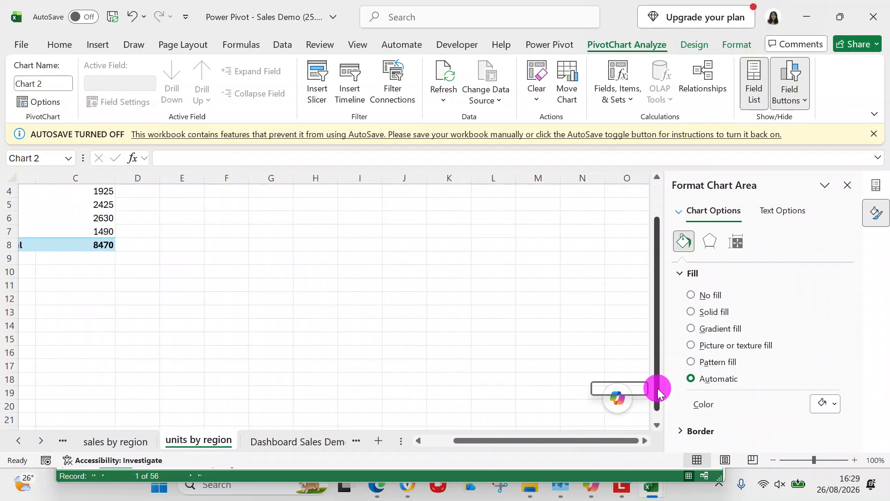
{"action": "left_click_drag", "start_coordinate": [656, 390], "coordinate": [662, 278]}
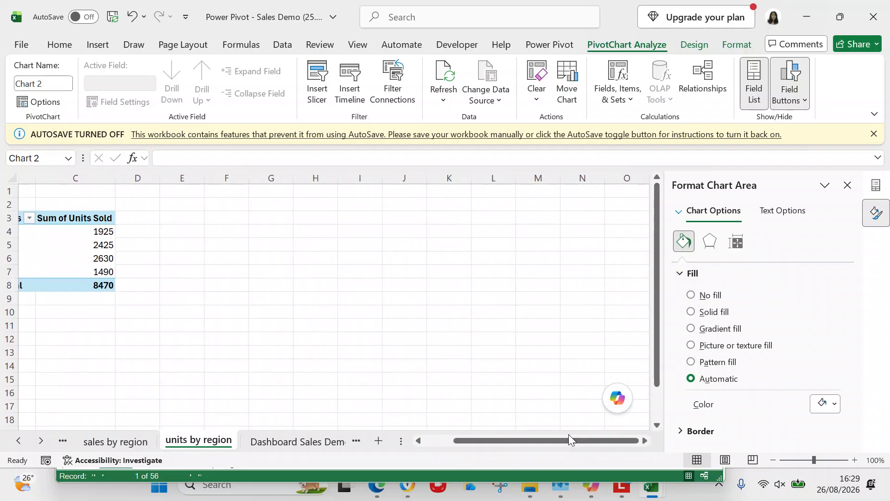
{"action": "left_click_drag", "start_coordinate": [571, 441], "coordinate": [155, 380]}
{"action": "left_click", "coordinate": [180, 338]}
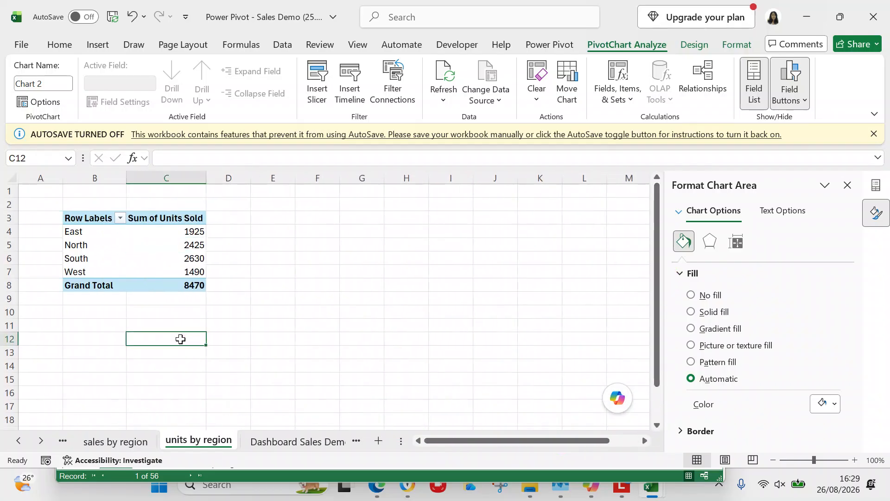
Undo the last PivotChart insertion and close the chart formatting and PivotTable Fields panes.
{"action": "left_click", "coordinate": [847, 186]}
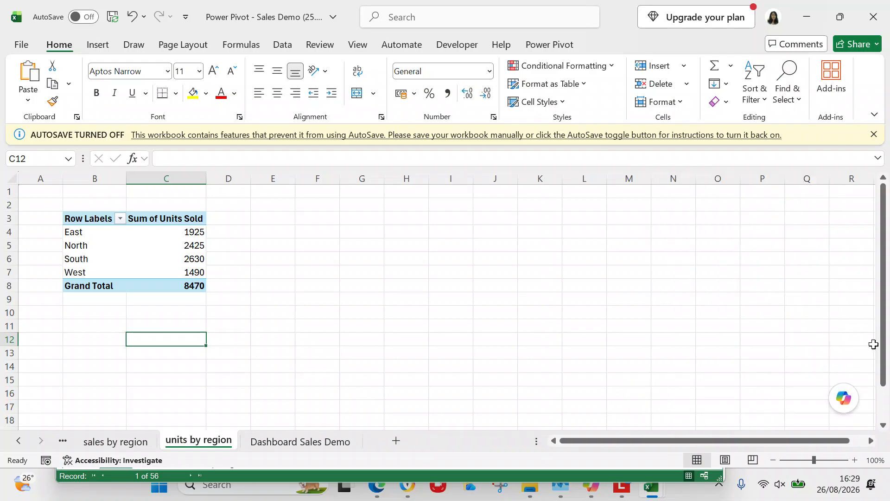
{"action": "left_click_drag", "start_coordinate": [883, 360], "coordinate": [889, 379]}
{"action": "left_click_drag", "start_coordinate": [812, 441], "coordinate": [880, 423]}
{"action": "left_click_drag", "start_coordinate": [747, 438], "coordinate": [403, 431]}
{"action": "left_click", "coordinate": [273, 303]}
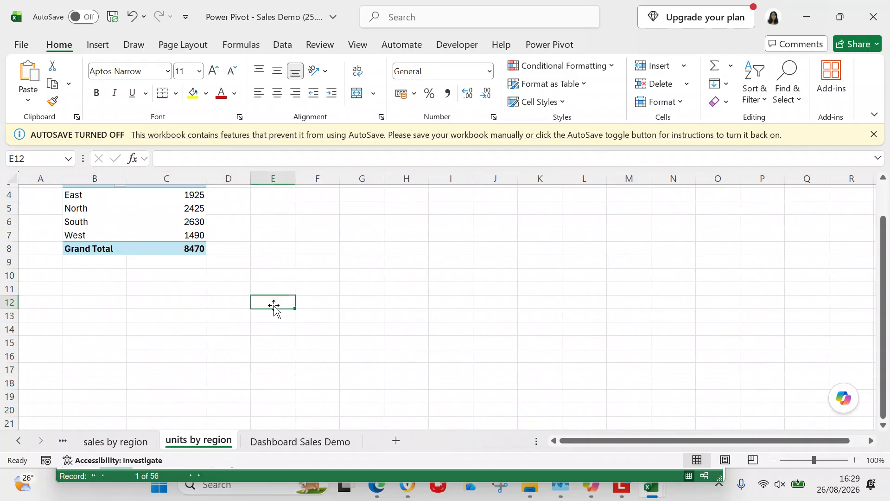
{"action": "left_click", "coordinate": [132, 16]}
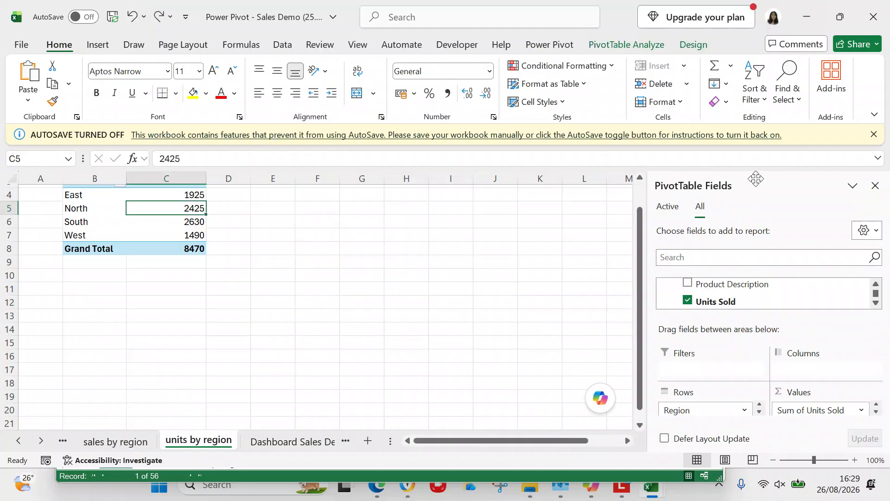
{"action": "left_click", "coordinate": [876, 186]}
{"action": "left_click_drag", "start_coordinate": [883, 306], "coordinate": [864, 191]}
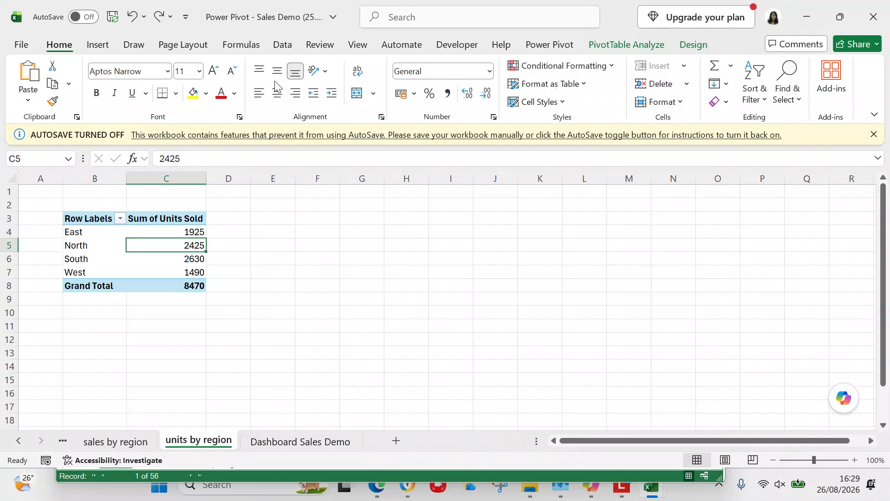
Try again to insert a clustered column PivotChart based on the units sold PivotTable.
{"action": "left_click", "coordinate": [104, 45]}
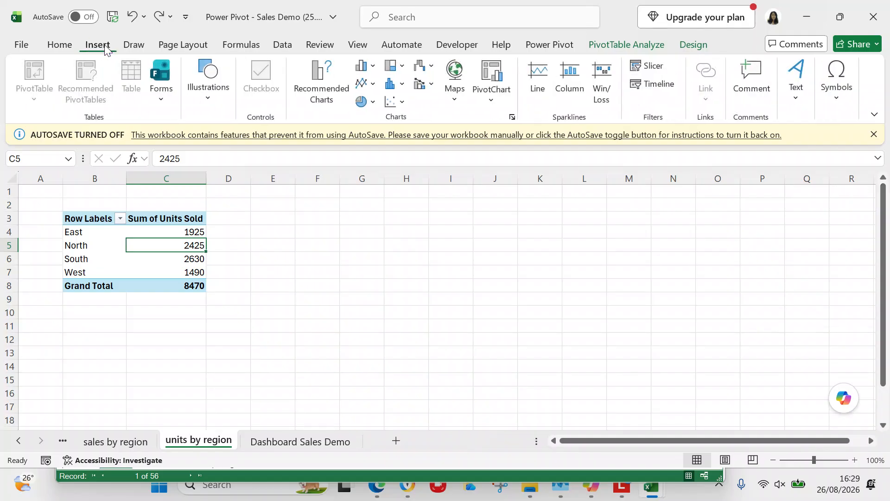
{"action": "left_click", "coordinate": [494, 91]}
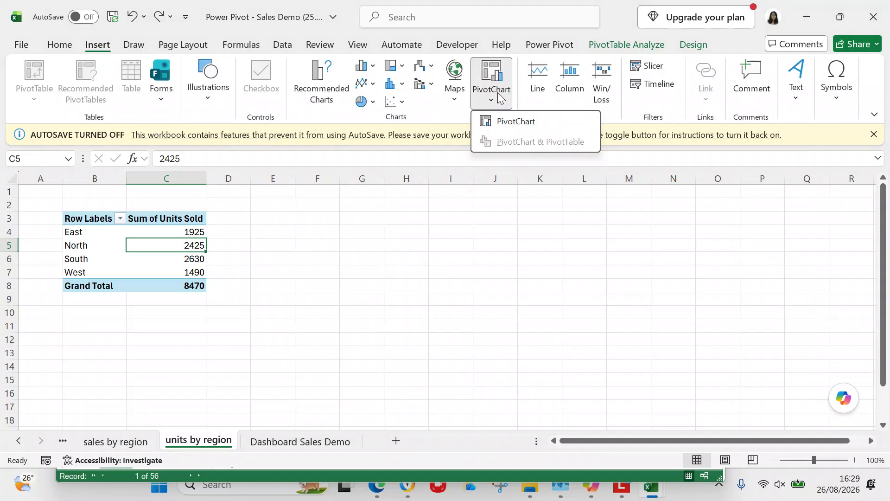
{"action": "left_click", "coordinate": [500, 123]}
{"action": "mouse_move", "coordinate": [372, 213]}
{"action": "left_click", "coordinate": [571, 426]}
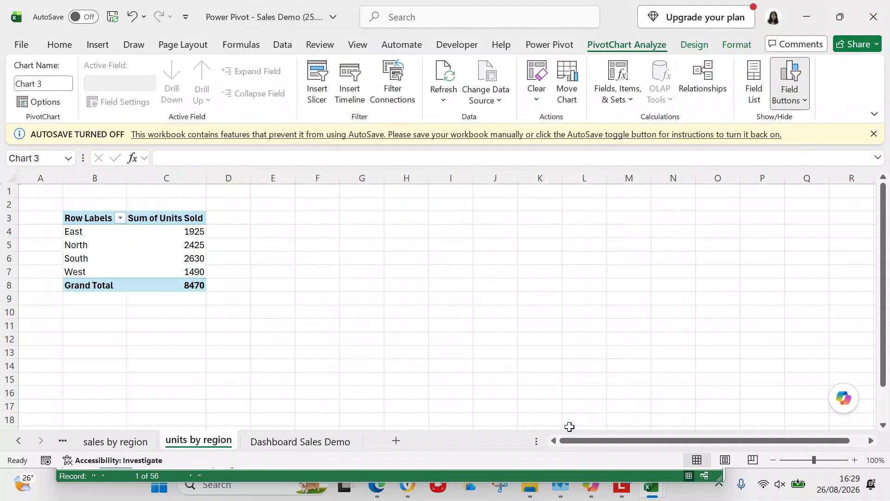
{"action": "left_click", "coordinate": [209, 439]}
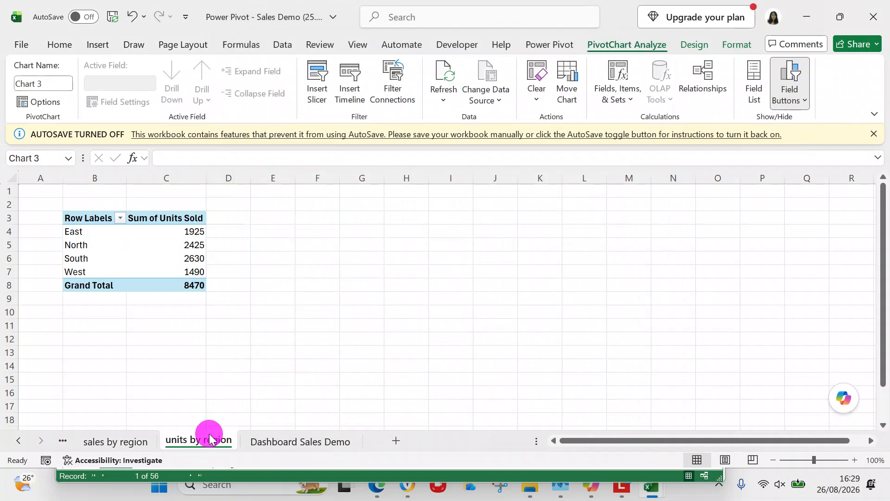
{"action": "double_click", "coordinate": [210, 439]}
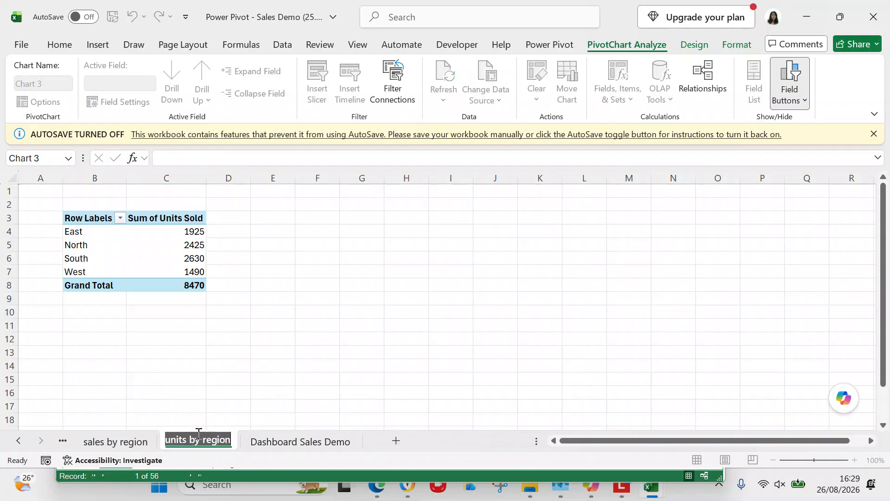
{"action": "left_click", "coordinate": [297, 369]}
Delete the "units by region" worksheet from the workbook.
{"action": "right_click", "coordinate": [212, 443]}
{"action": "left_click", "coordinate": [250, 219]}
{"action": "left_click", "coordinate": [482, 267]}
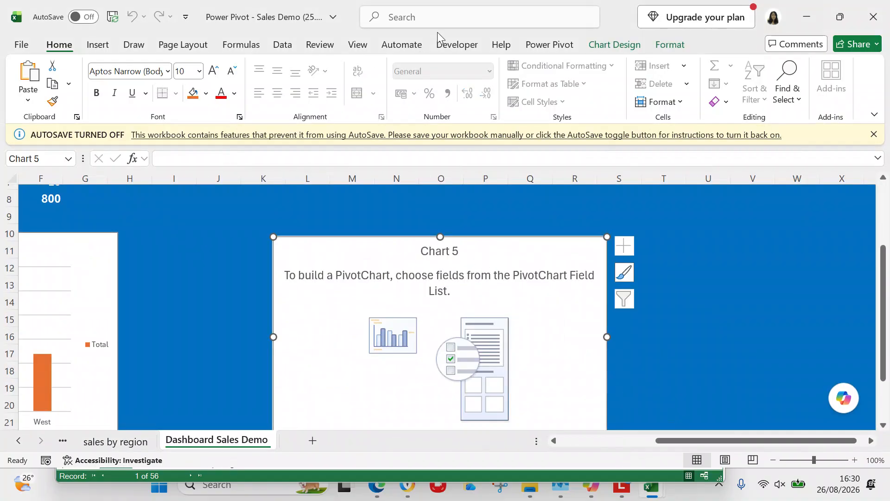
Create another PivotTable from the Power Pivot data model on a new worksheet.
{"action": "left_click", "coordinate": [530, 46]}
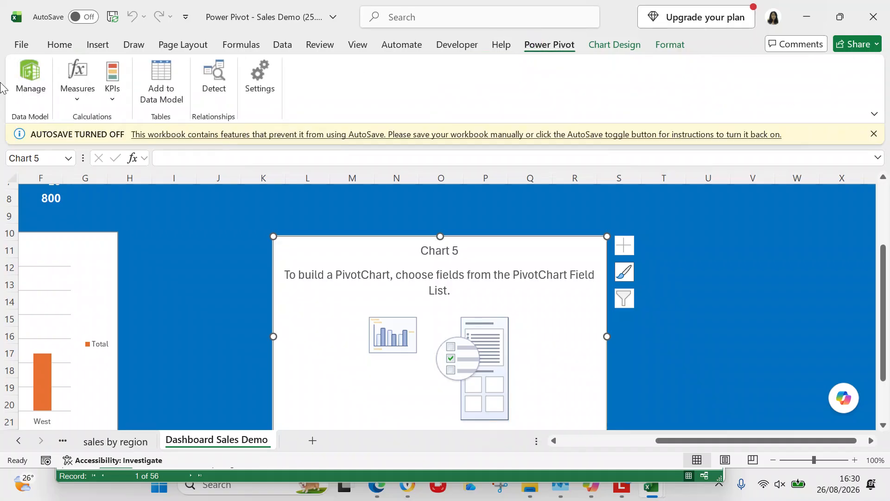
{"action": "left_click", "coordinate": [24, 79]}
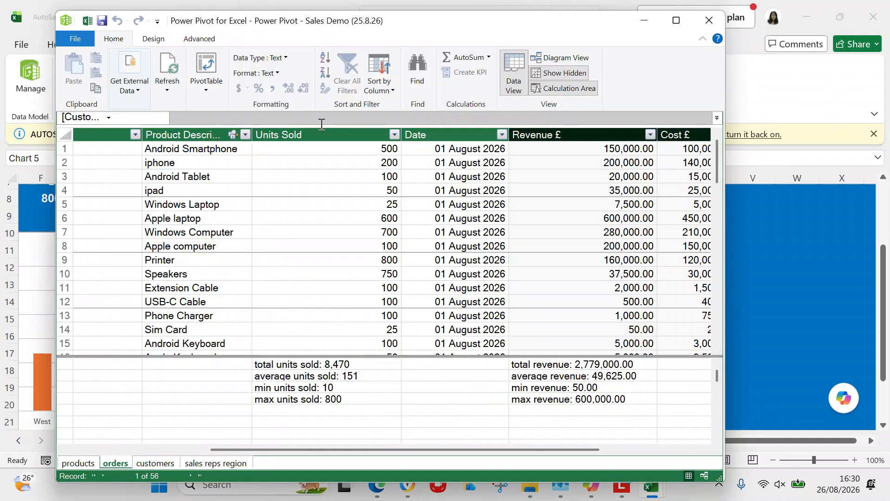
{"action": "left_click", "coordinate": [204, 80]}
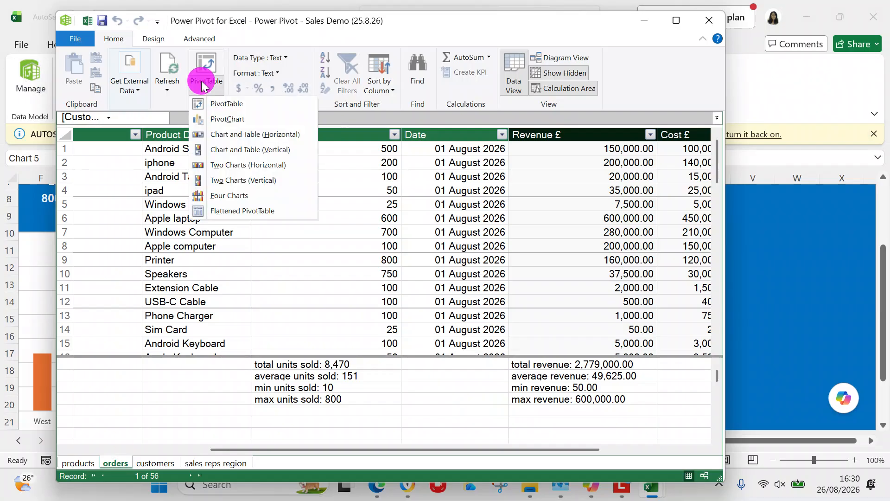
{"action": "left_click", "coordinate": [228, 105]}
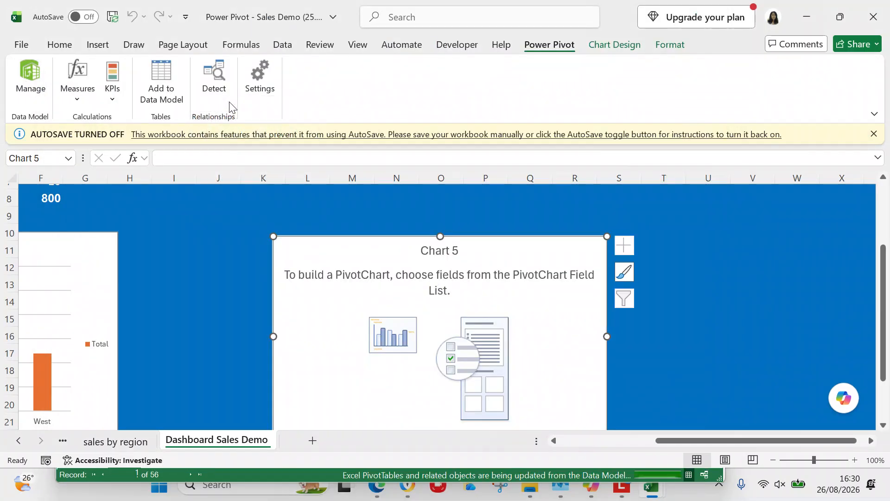
{"action": "left_click", "coordinate": [515, 273]}
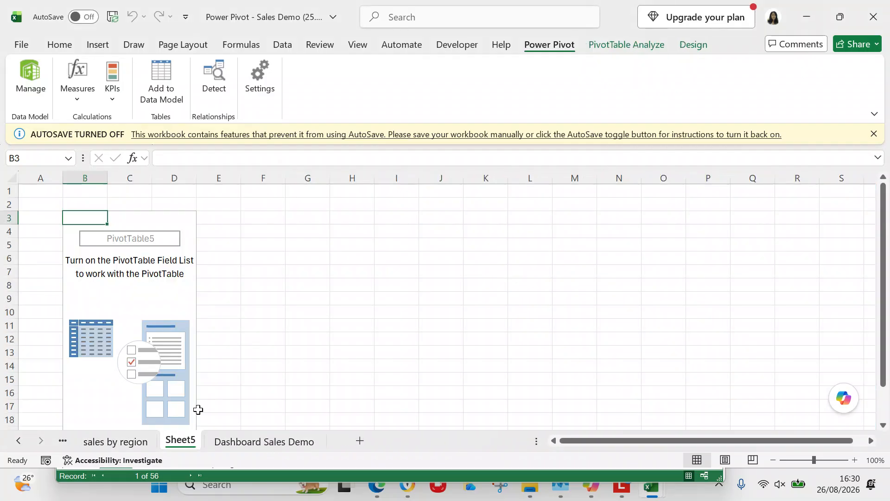
Rename the new PivotTable worksheet as "units by region".
{"action": "double_click", "coordinate": [178, 440]}
{"action": "type", "text": "unit"}
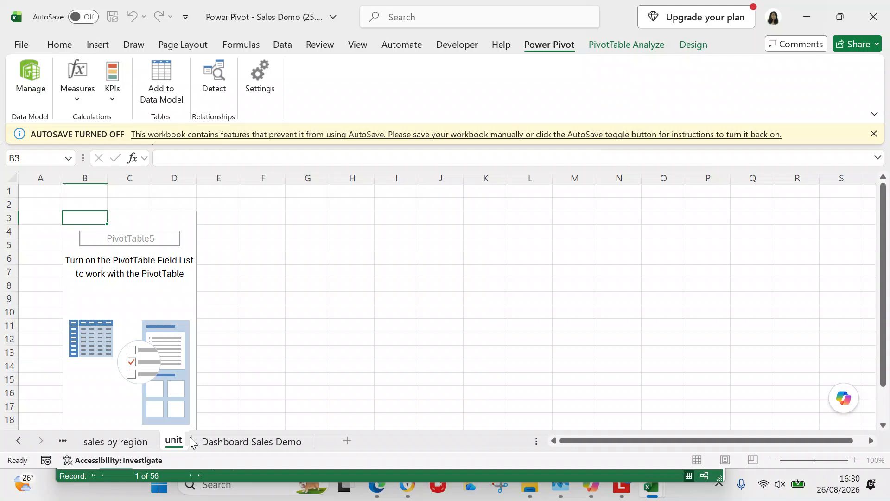
{"action": "type", "text": "s by re"}
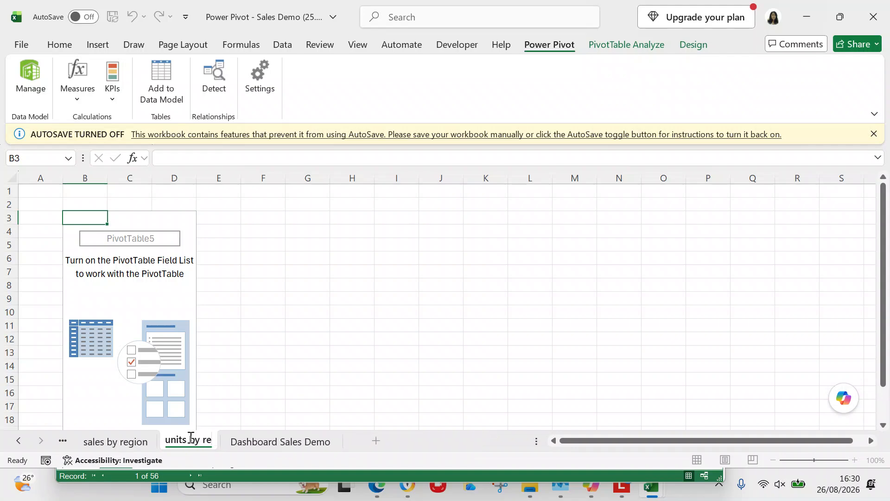
{"action": "type", "text": "gion"}
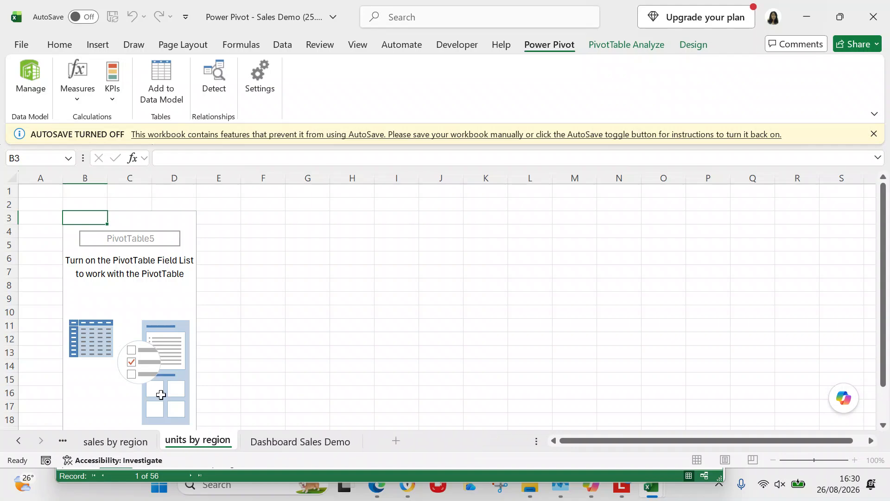
{"action": "left_click", "coordinate": [147, 323]}
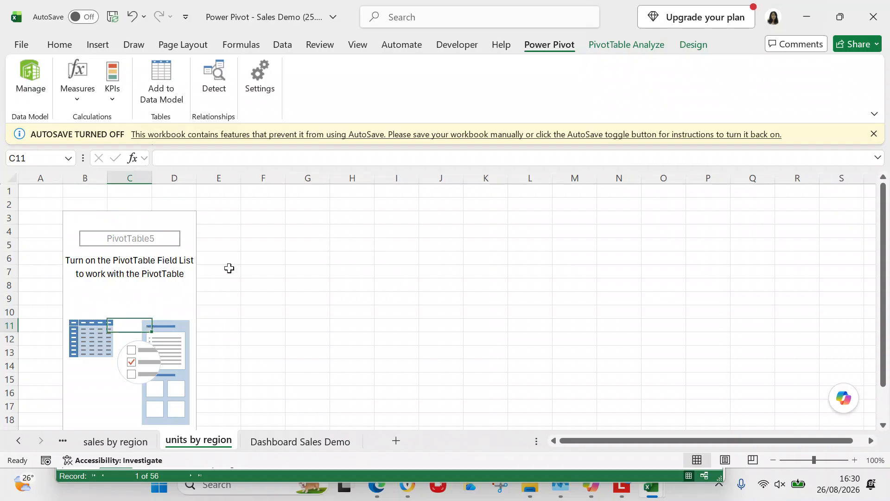
Display the field list for the empty PivotTable on the units by region sheet.
{"action": "left_click", "coordinate": [185, 283]}
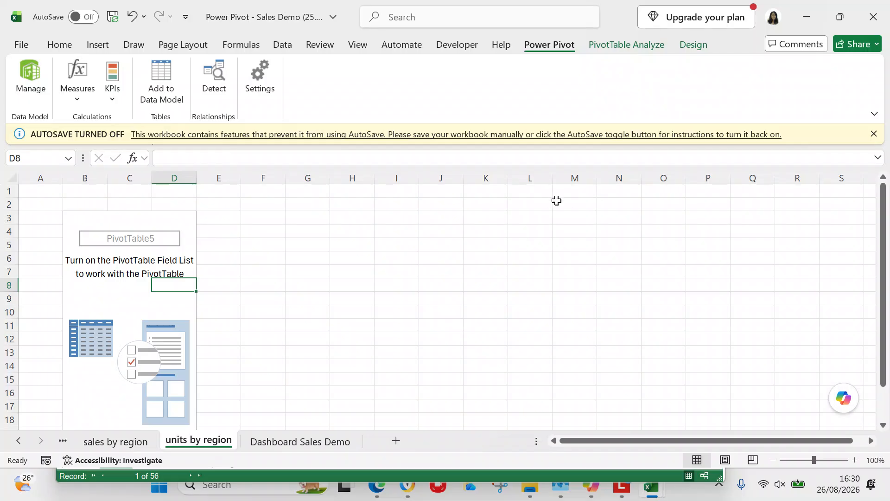
{"action": "double_click", "coordinate": [166, 283]}
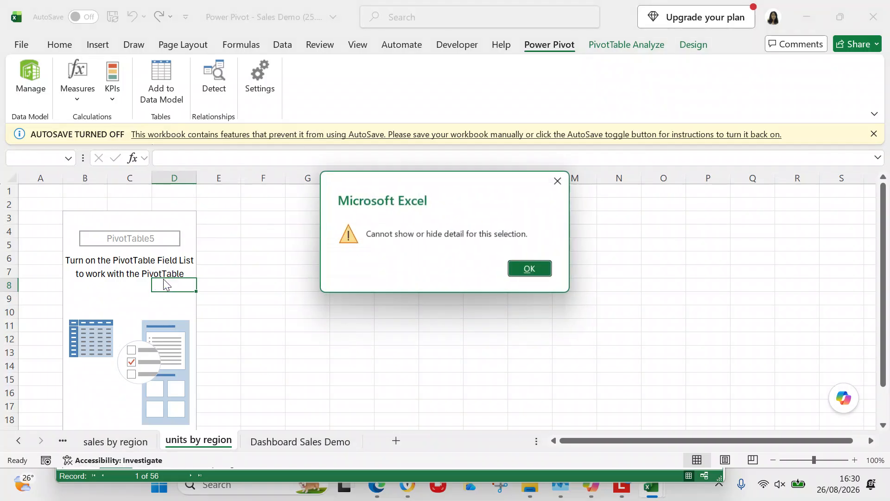
{"action": "left_click", "coordinate": [532, 270]}
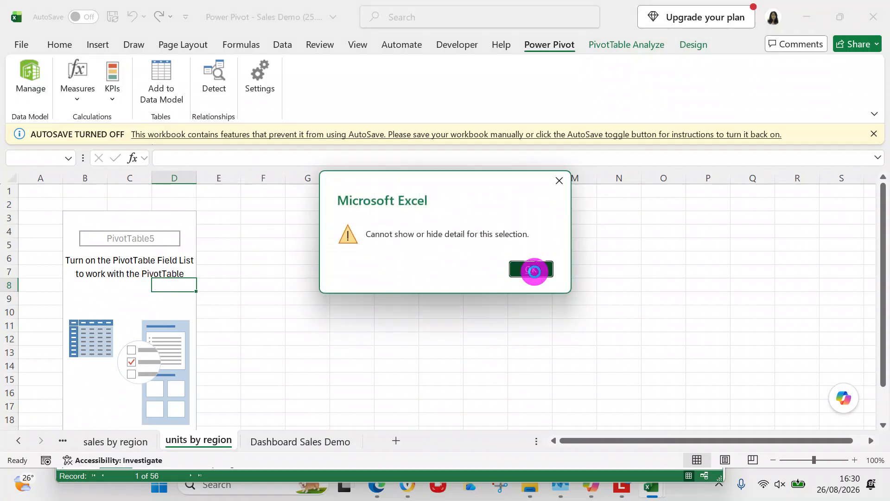
{"action": "left_click", "coordinate": [156, 280]}
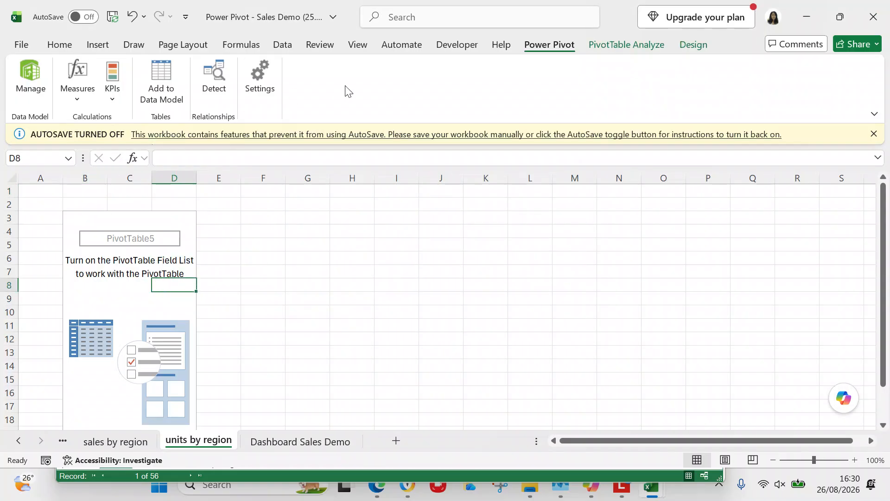
{"action": "left_click", "coordinate": [593, 42]}
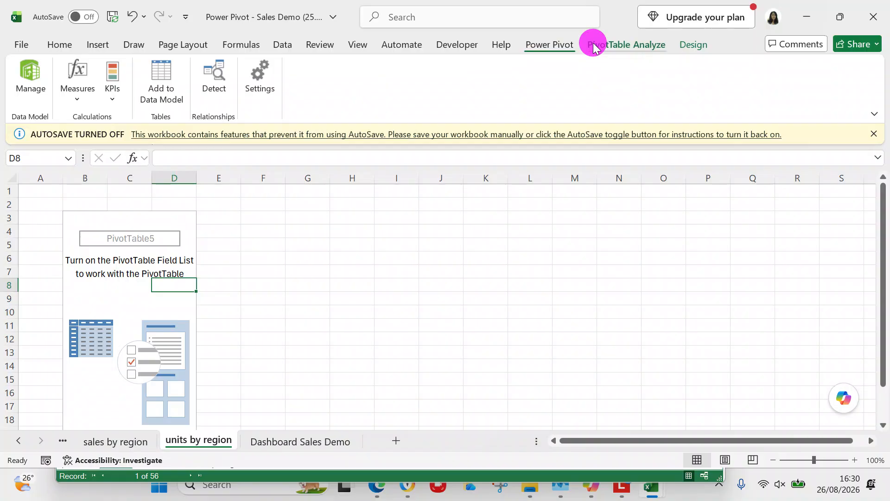
{"action": "left_click", "coordinate": [782, 65]}
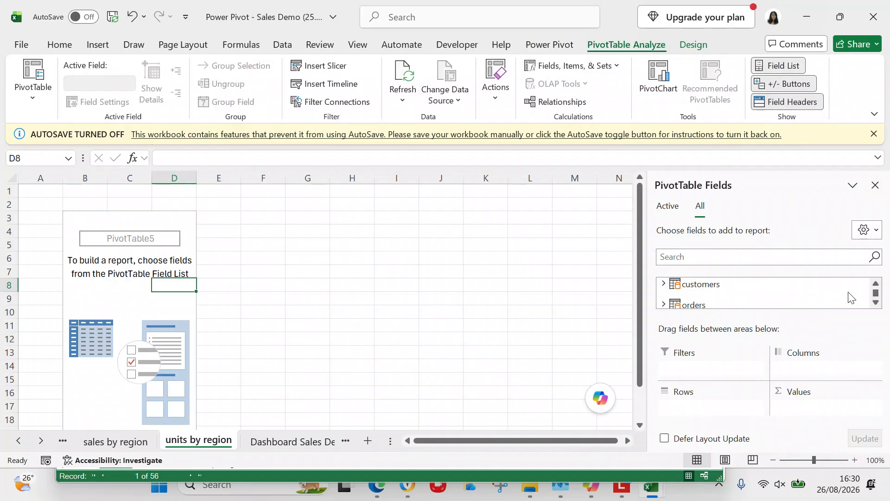
Add the Region field from the sales reps region table as the PivotTable's rows.
{"action": "left_click", "coordinate": [875, 302]}
{"action": "left_click", "coordinate": [876, 302]}
{"action": "left_click", "coordinate": [875, 302]}
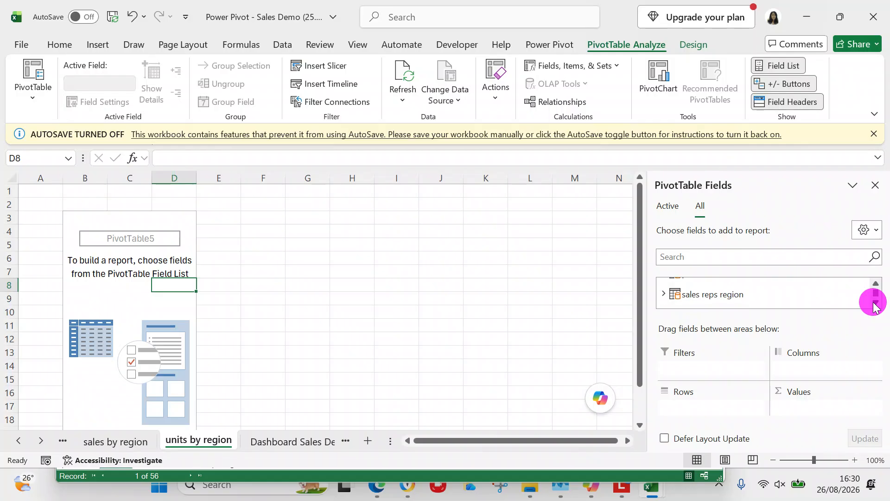
{"action": "left_click", "coordinate": [663, 292]}
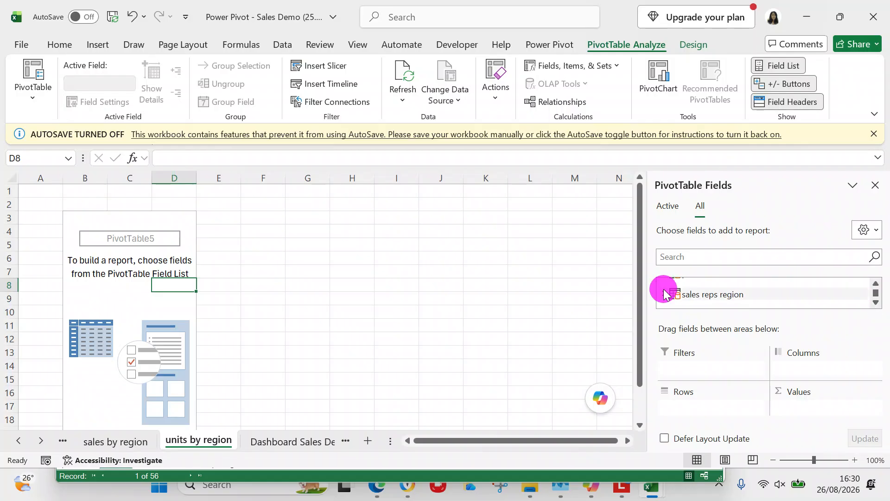
{"action": "left_click", "coordinate": [875, 302]}
{"action": "left_click", "coordinate": [874, 302]}
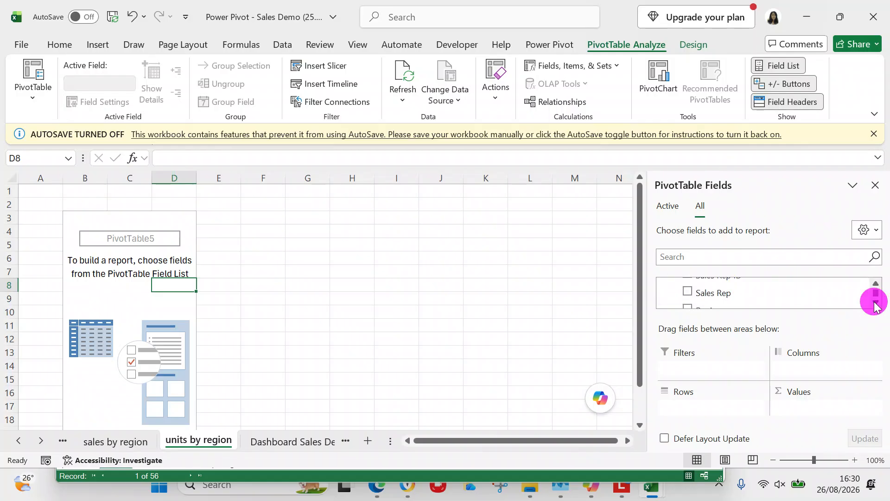
{"action": "left_click", "coordinate": [690, 298]}
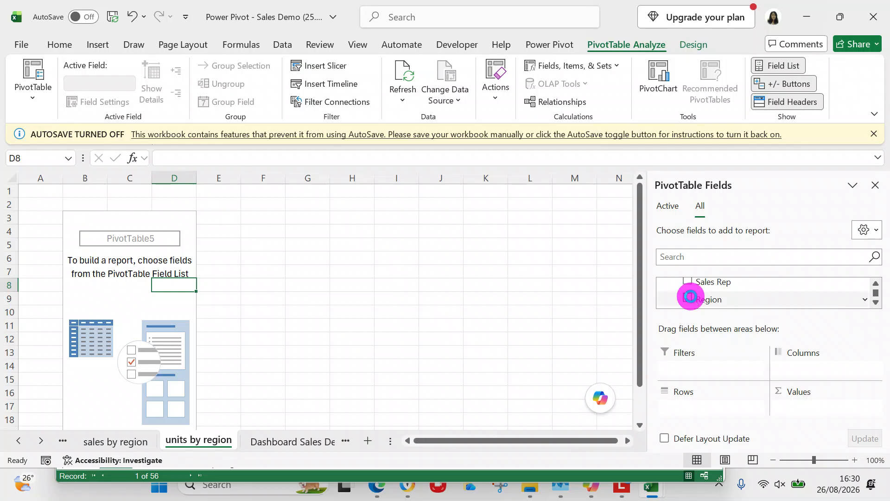
Add the Units Sold field from the orders table to the PivotTable as summed values.
{"action": "left_click", "coordinate": [876, 283]}
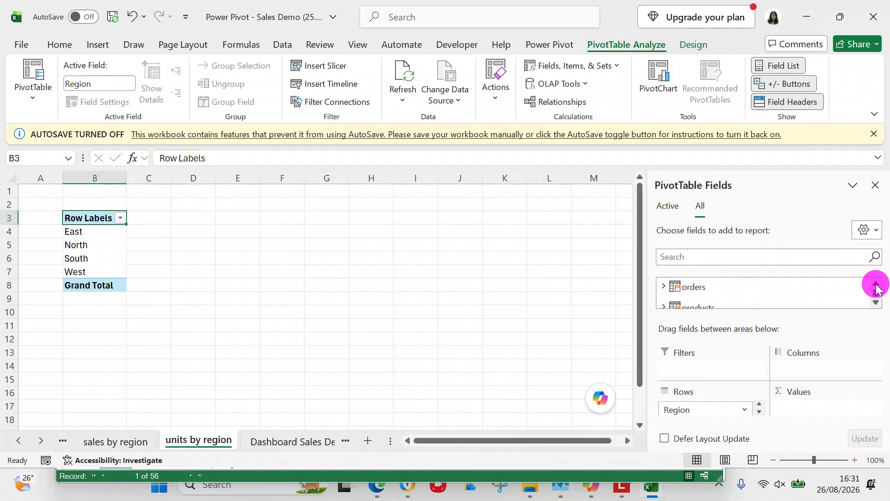
{"action": "left_click", "coordinate": [663, 286]}
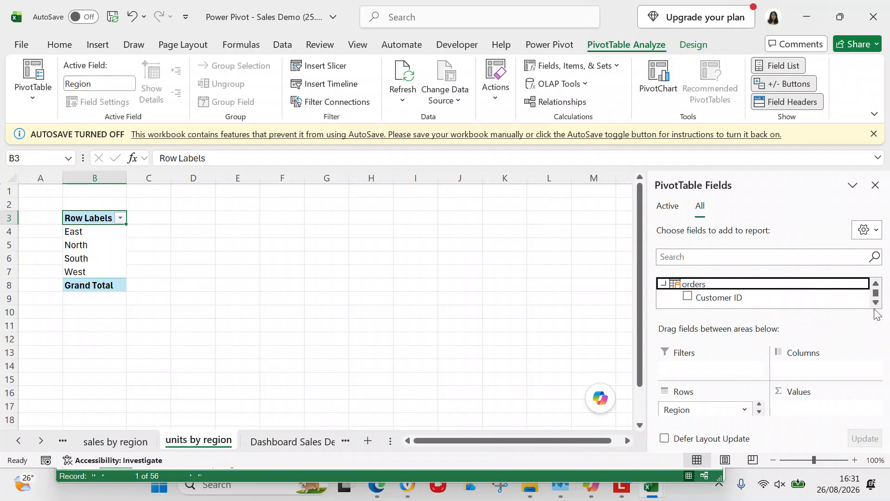
{"action": "left_click", "coordinate": [876, 303]}
{"action": "left_click", "coordinate": [876, 303]}
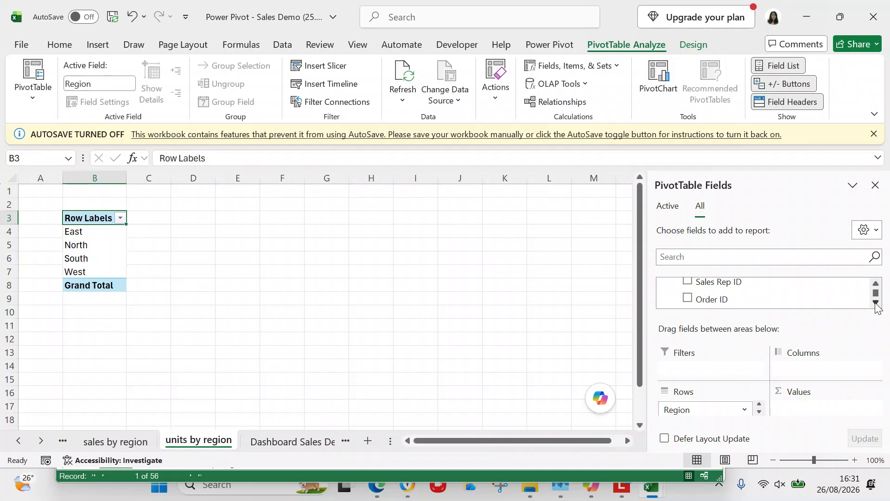
{"action": "left_click", "coordinate": [876, 303]}
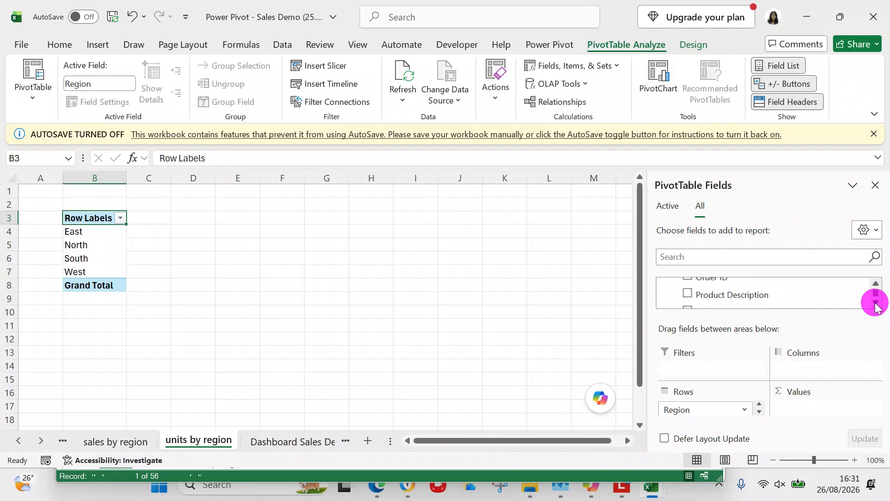
{"action": "left_click", "coordinate": [689, 301]}
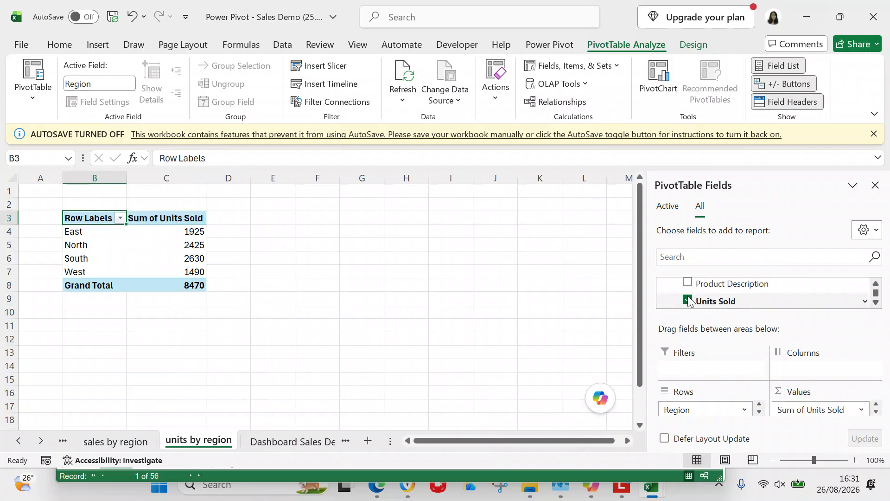
Insert a clustered column PivotChart based on the units sold by region PivotTable.
{"action": "left_click", "coordinate": [173, 246]}
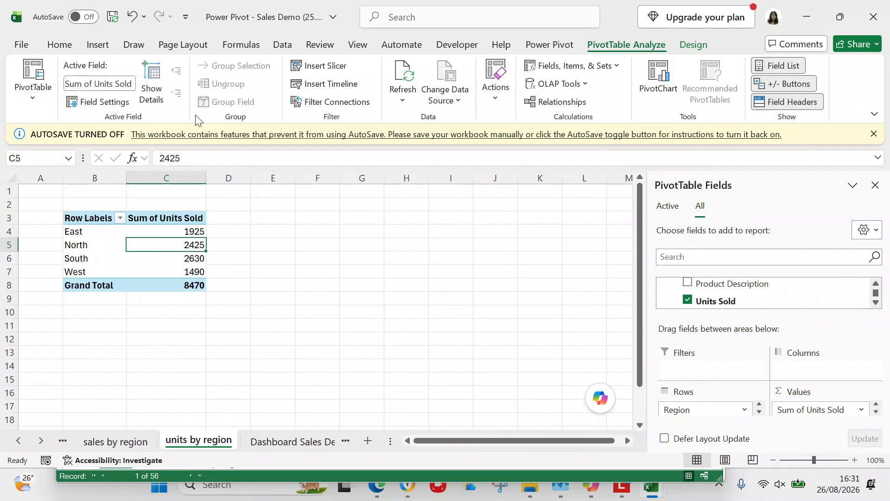
{"action": "left_click", "coordinate": [96, 48]}
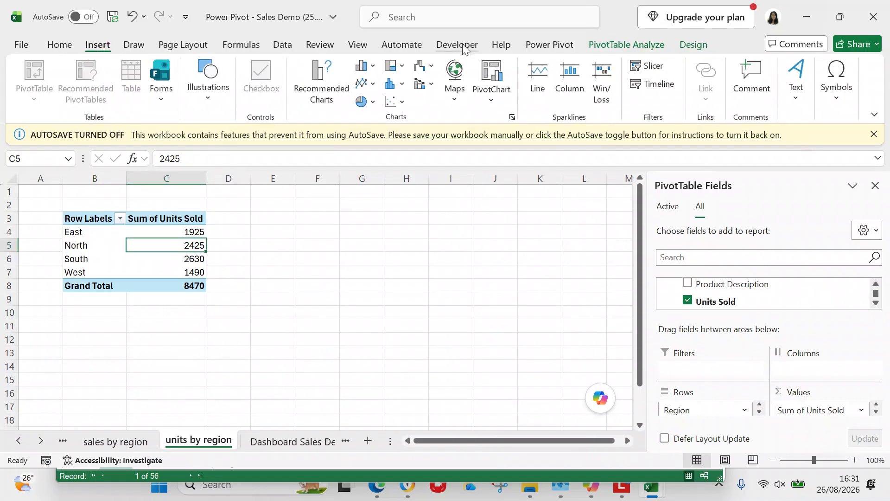
{"action": "left_click", "coordinate": [495, 100]}
{"action": "left_click", "coordinate": [513, 122]}
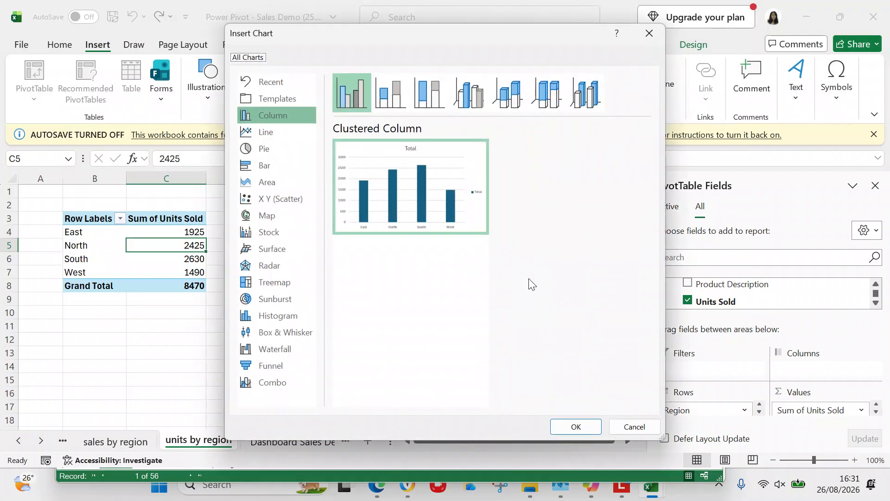
{"action": "left_click", "coordinate": [569, 423]}
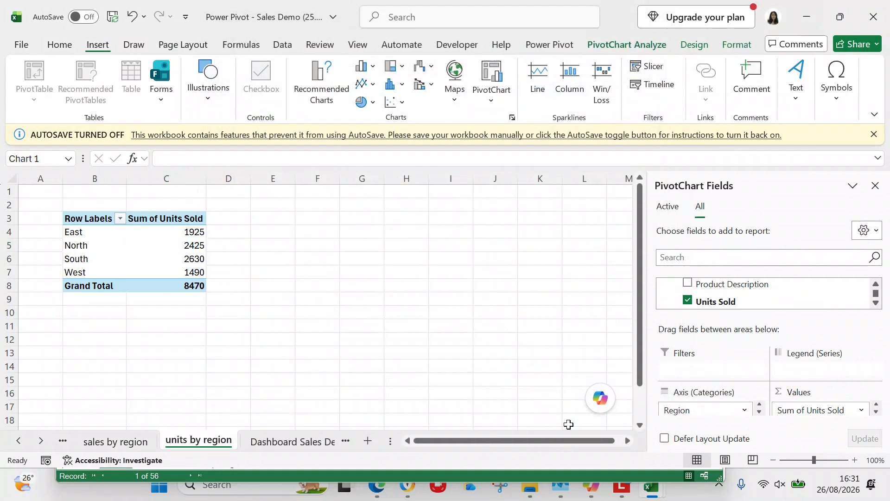
Move the new PivotChart clear of the PivotTable so it starts at column G, and hide all its field buttons.
{"action": "left_click_drag", "start_coordinate": [408, 238], "coordinate": [517, 237]}
{"action": "left_click", "coordinate": [628, 440]}
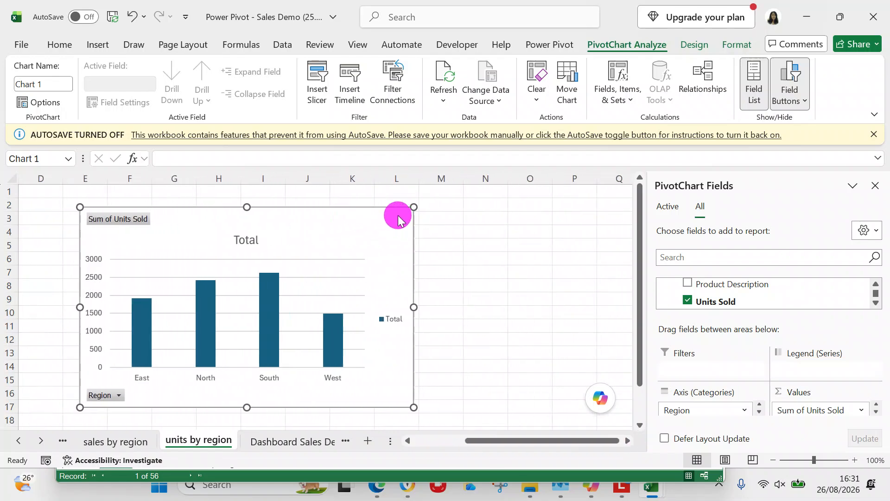
{"action": "left_click_drag", "start_coordinate": [323, 223], "coordinate": [406, 223]}
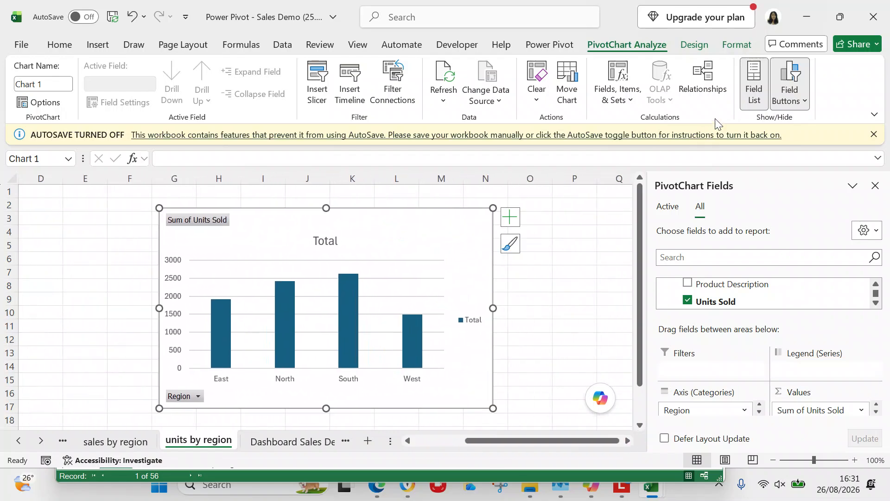
{"action": "left_click", "coordinate": [786, 92]}
{"action": "left_click", "coordinate": [727, 225]}
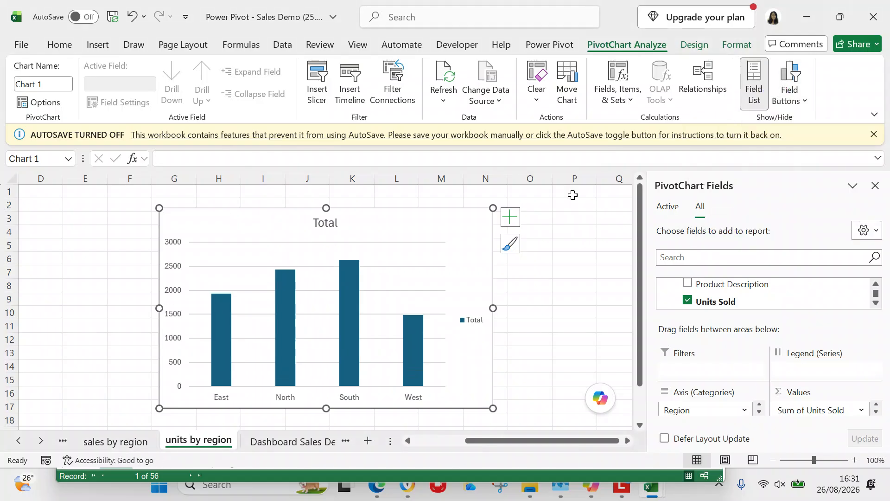
Change the PivotChart's title to "Units Sold by Region".
{"action": "left_click", "coordinate": [337, 223]}
{"action": "double_click", "coordinate": [337, 223]}
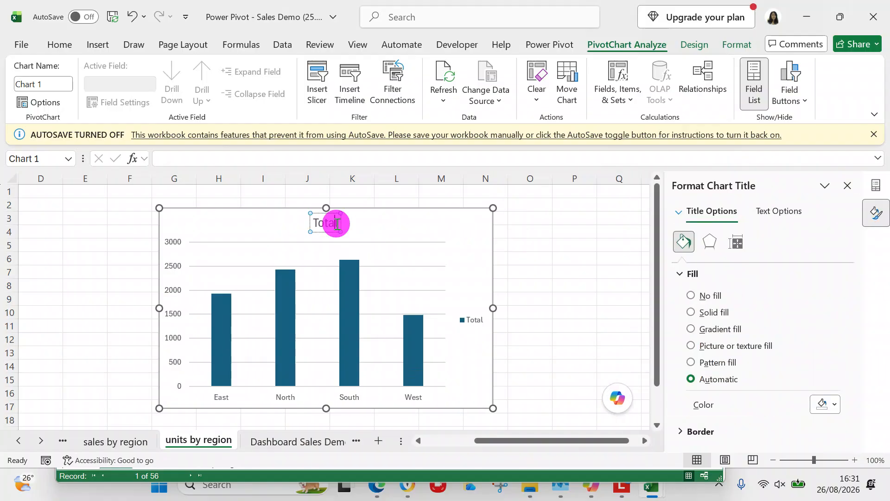
{"action": "key", "text": "BackSpace"}
{"action": "key", "text": "BackSpace"}
{"action": "key", "text": "BackSpace"}
{"action": "key", "text": "BackSpace"}
{"action": "key", "text": "BackSpace"}
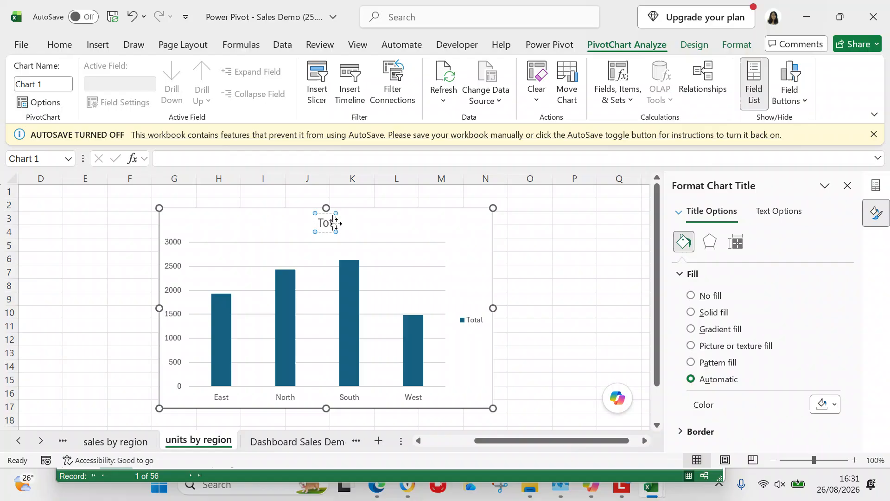
{"action": "type", "text": "Units Sold by Region"}
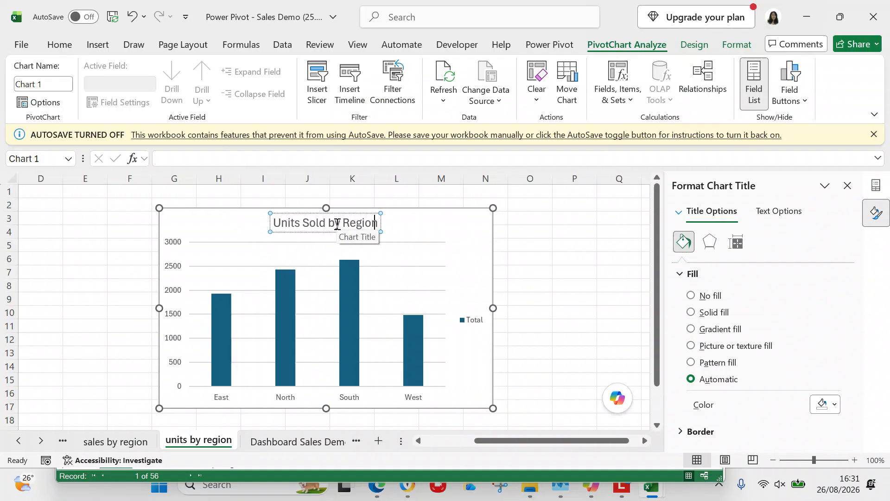
{"action": "left_click", "coordinate": [107, 259]}
{"action": "left_click_drag", "start_coordinate": [562, 437], "coordinate": [525, 430]}
{"action": "left_click", "coordinate": [183, 220]}
{"action": "left_click", "coordinate": [190, 222]}
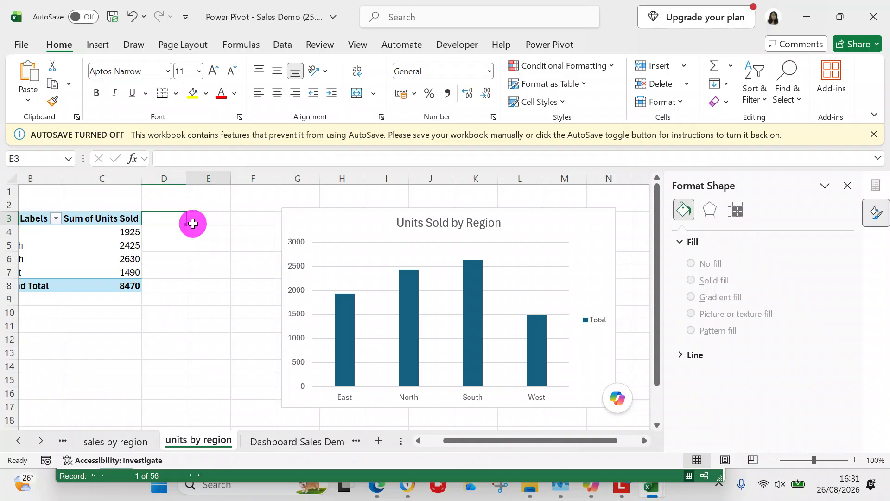
{"action": "left_click", "coordinate": [103, 47]}
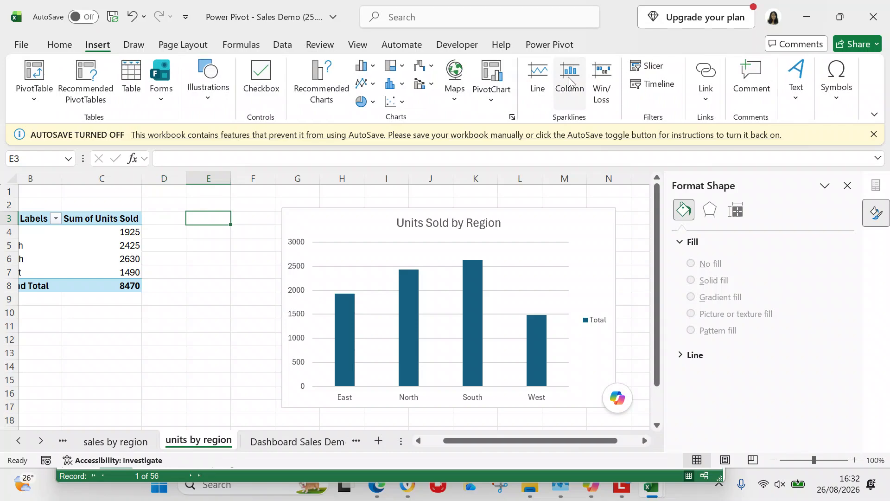
{"action": "left_click", "coordinate": [645, 65]}
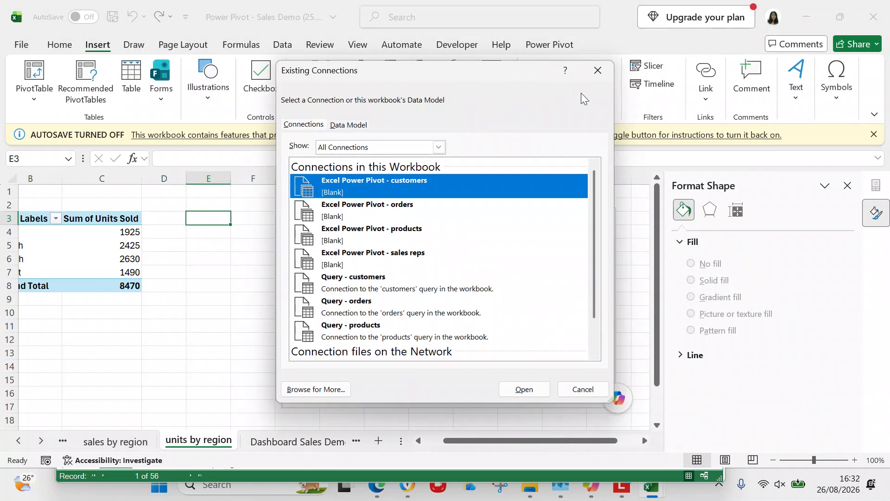
{"action": "left_click", "coordinate": [598, 70]}
{"action": "left_click", "coordinate": [663, 70]}
{"action": "left_click", "coordinate": [596, 71]}
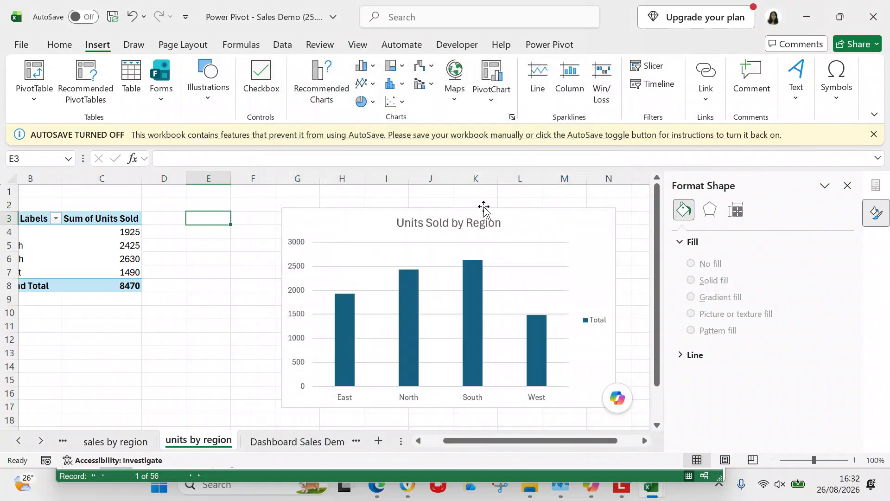
Insert a slicer for the Region field of the sales reps region table, linked to the Units Sold by Region PivotChart.
{"action": "left_click", "coordinate": [364, 226]}
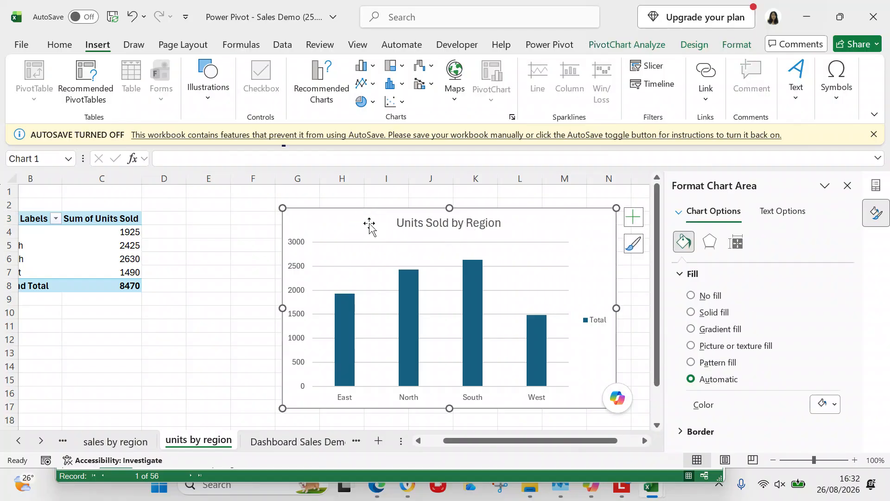
{"action": "left_click", "coordinate": [651, 65]}
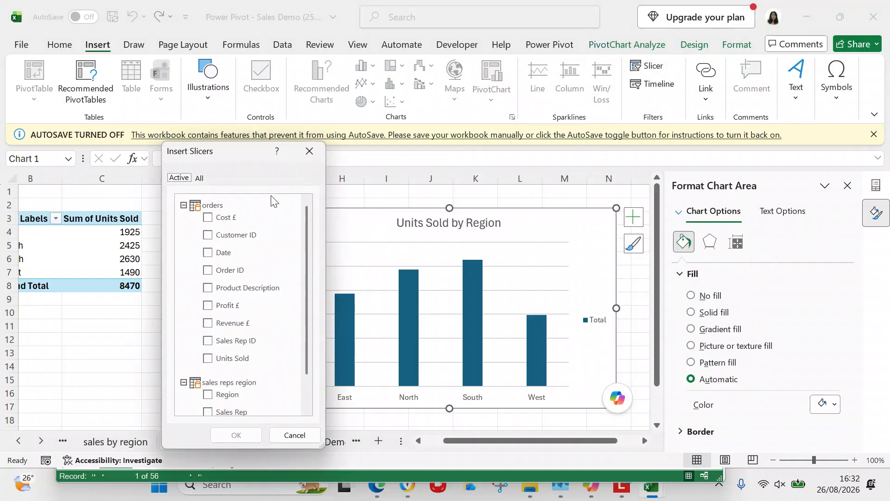
{"action": "left_click", "coordinate": [306, 251]}
{"action": "left_click_drag", "start_coordinate": [305, 248], "coordinate": [302, 303]}
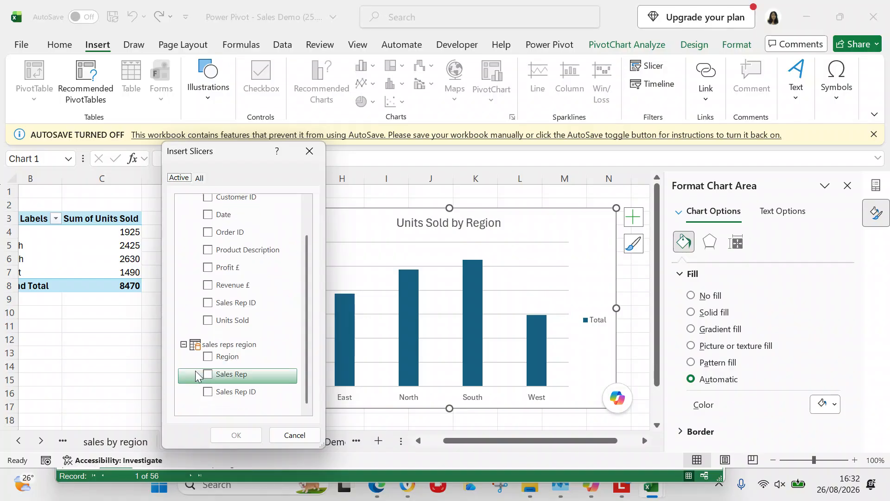
{"action": "left_click", "coordinate": [206, 356]}
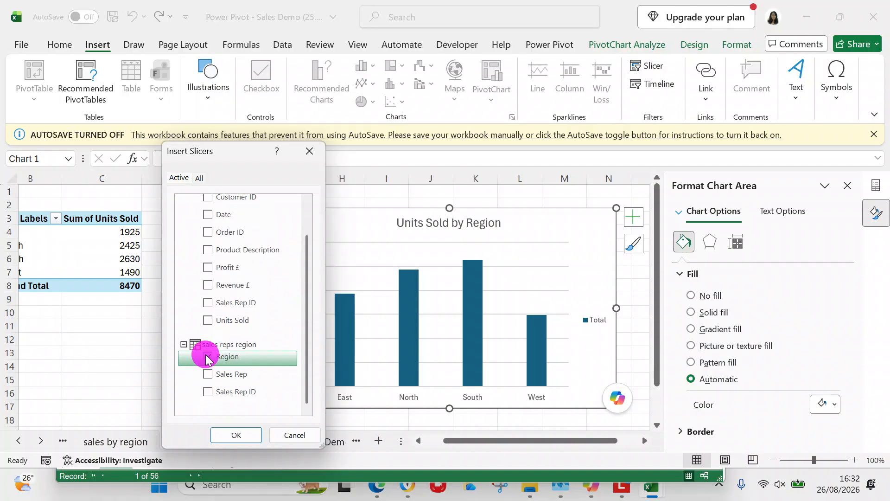
{"action": "left_click", "coordinate": [231, 432]}
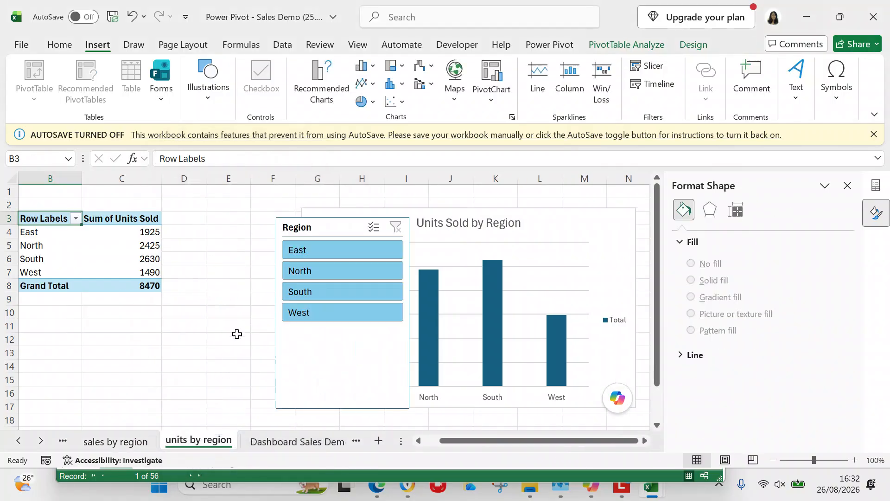
Arrange the Region slicer in columns E to G and the chart from column H, and shorten the slicer to end around row 11.
{"action": "left_click_drag", "start_coordinate": [336, 225], "coordinate": [236, 218]}
{"action": "left_click_drag", "start_coordinate": [341, 218], "coordinate": [400, 214]}
{"action": "left_click_drag", "start_coordinate": [235, 220], "coordinate": [266, 224]}
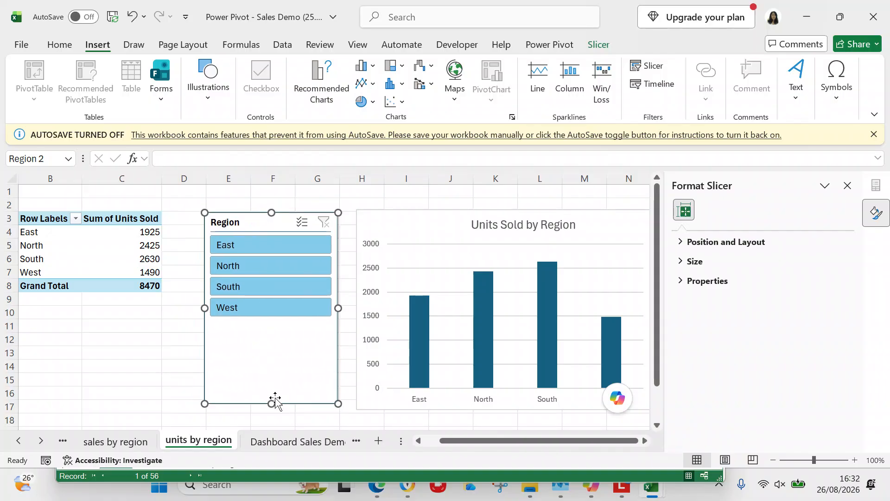
{"action": "left_click_drag", "start_coordinate": [272, 403], "coordinate": [274, 334]}
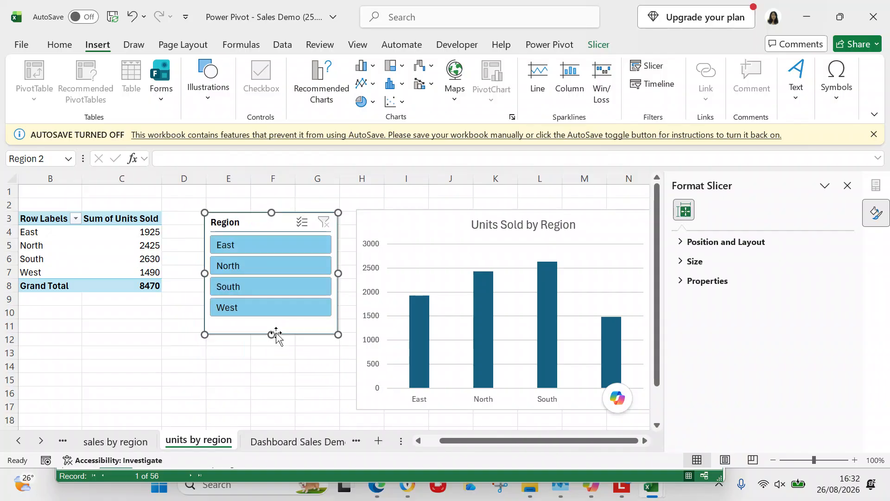
Test the Region slicer by filtering to West, and clear the filter again.
{"action": "left_click", "coordinate": [279, 308]}
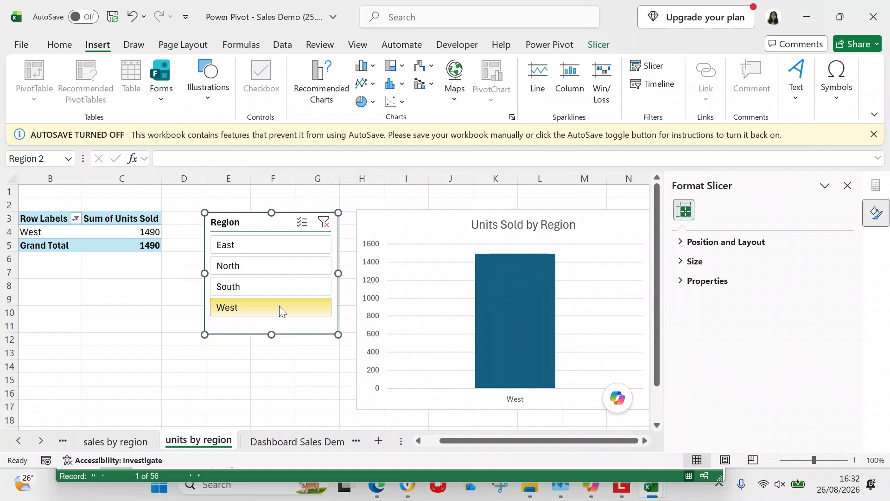
{"action": "left_click", "coordinate": [323, 224]}
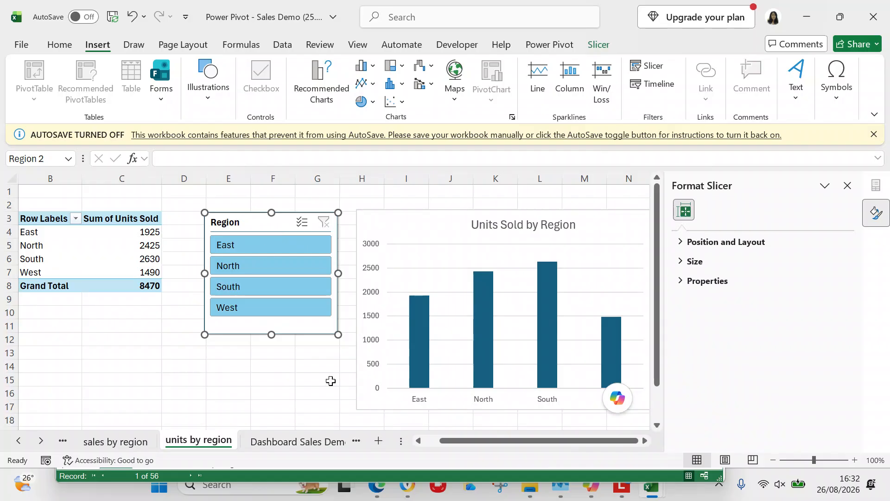
Copy the units Region slicer to the Dashboard Sales Demo sheet and place it from column H, between the two charts.
{"action": "left_click", "coordinate": [333, 446]}
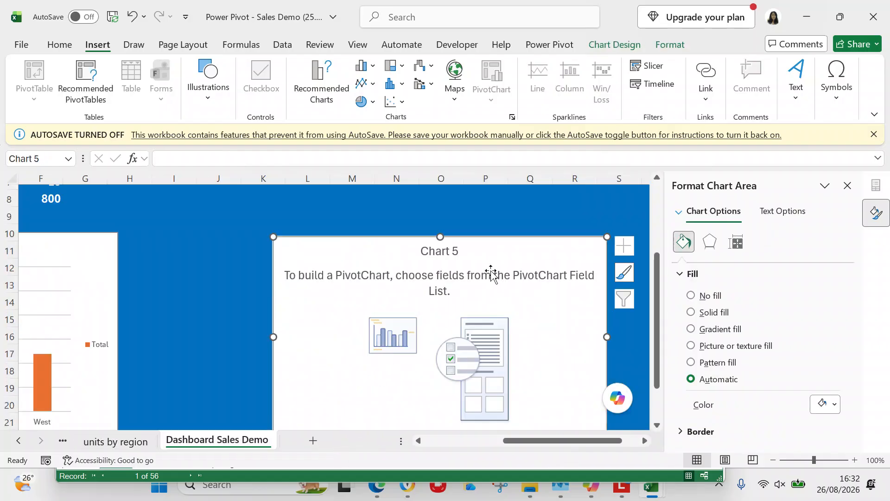
{"action": "left_click", "coordinate": [162, 245]}
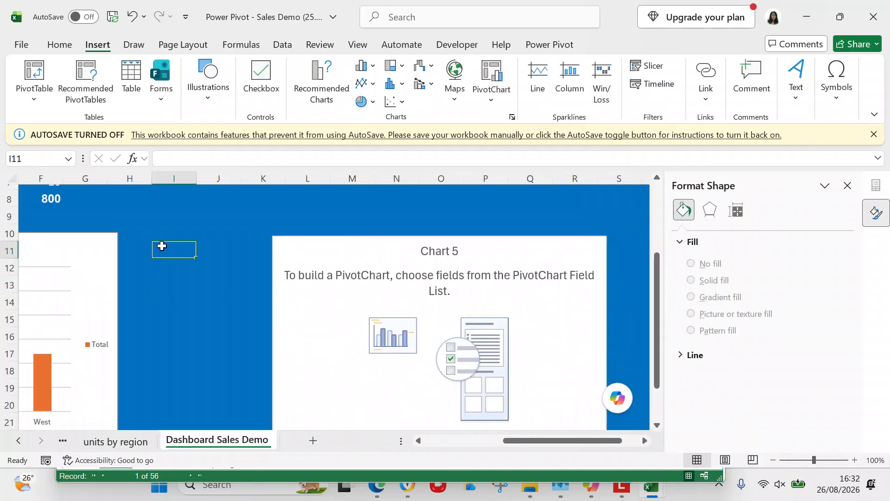
{"action": "key", "text": "ctrl+v"}
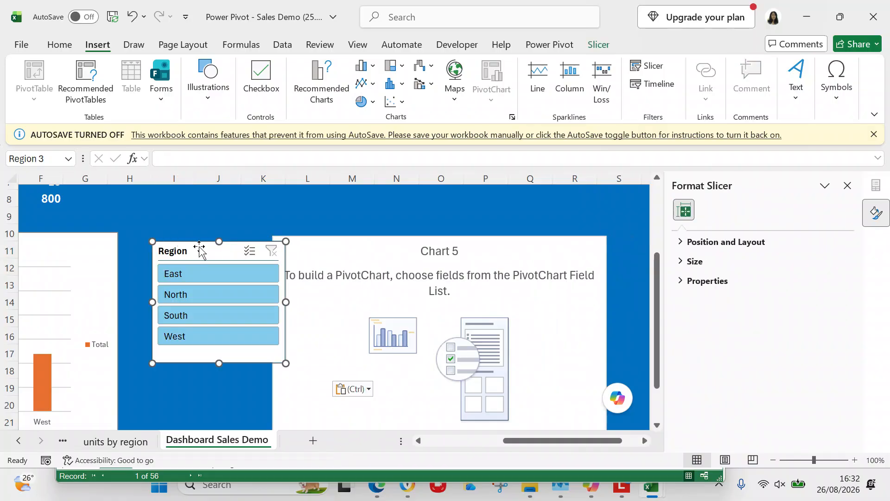
{"action": "left_click_drag", "start_coordinate": [199, 250], "coordinate": [180, 242]}
Copy the Units Sold by Region PivotChart from the units by region sheet into the empty chart beside the new slicer on the dashboard.
{"action": "left_click", "coordinate": [104, 448]}
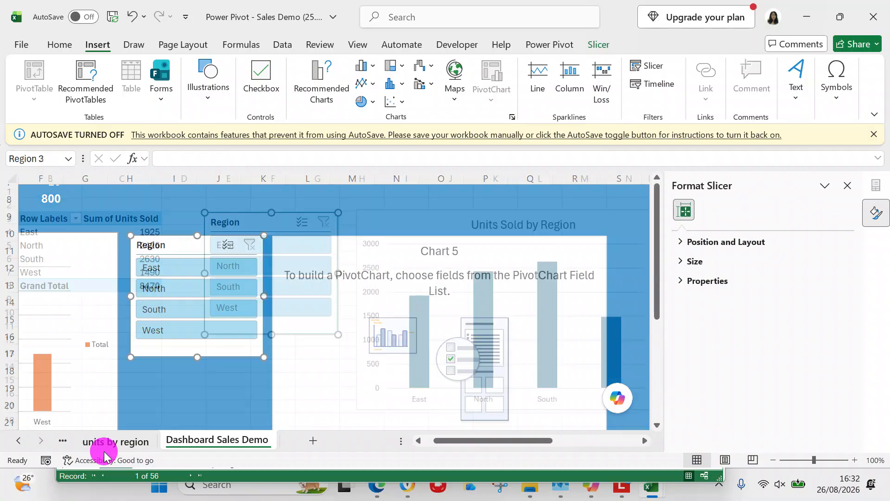
{"action": "left_click", "coordinate": [395, 233]}
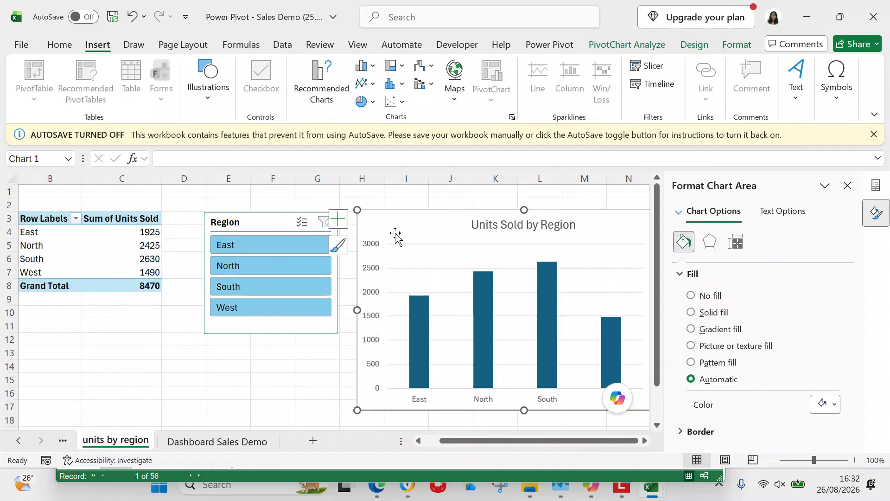
{"action": "left_click", "coordinate": [233, 441]}
{"action": "left_click", "coordinate": [323, 259]}
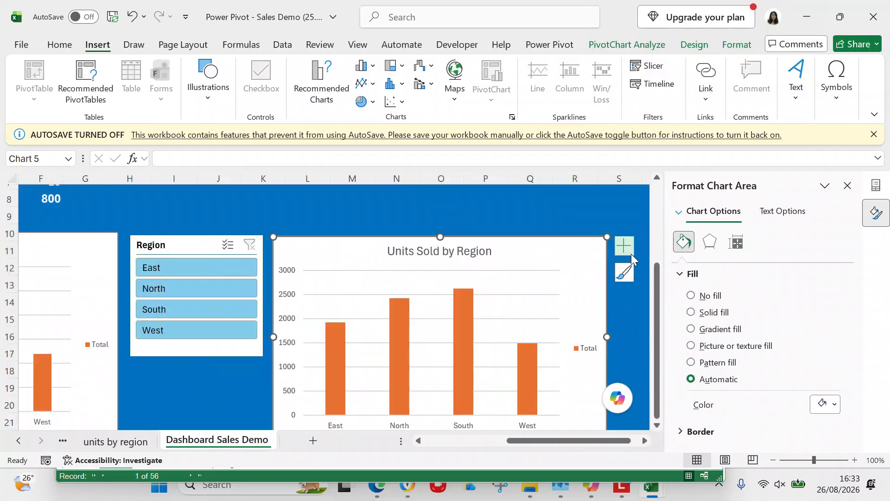
Review the dashboard's key figures, both region charts with their slicers, and the empty chart underneath.
{"action": "left_click_drag", "start_coordinate": [655, 279], "coordinate": [656, 315]}
{"action": "left_click_drag", "start_coordinate": [569, 442], "coordinate": [349, 446]}
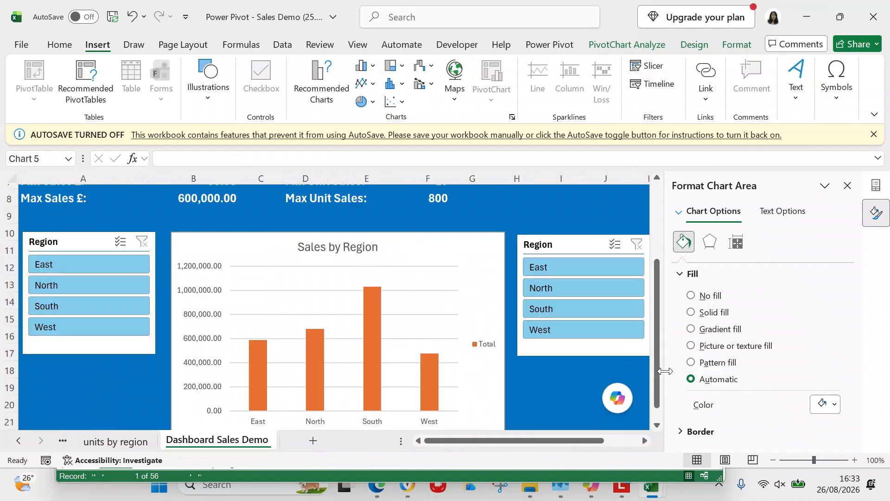
{"action": "left_click_drag", "start_coordinate": [656, 371], "coordinate": [665, 282]}
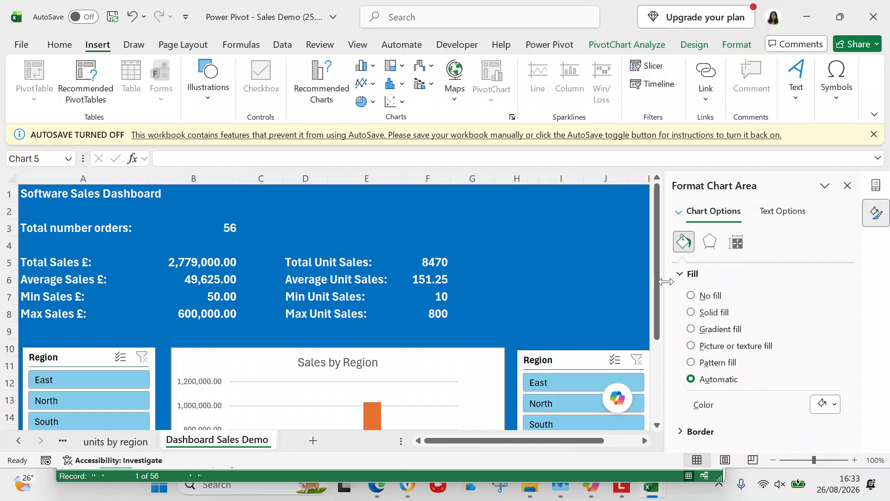
{"action": "left_click_drag", "start_coordinate": [657, 290], "coordinate": [655, 379]}
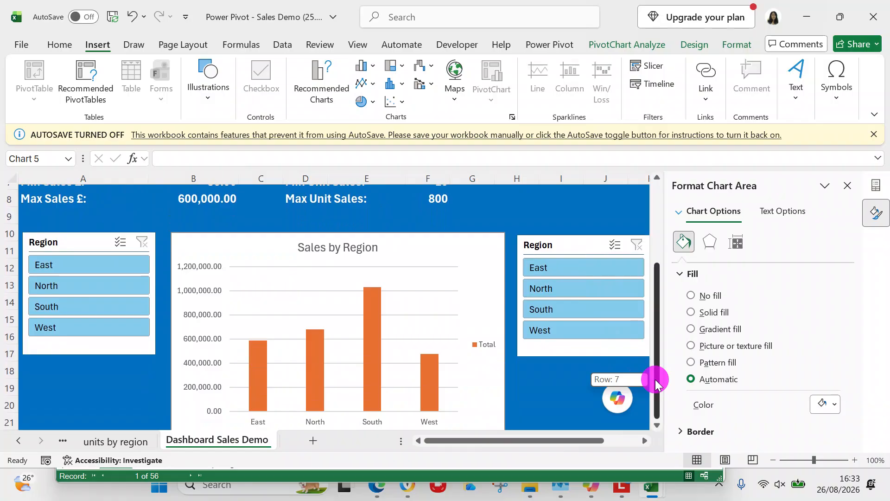
{"action": "left_click_drag", "start_coordinate": [655, 379], "coordinate": [655, 422]}
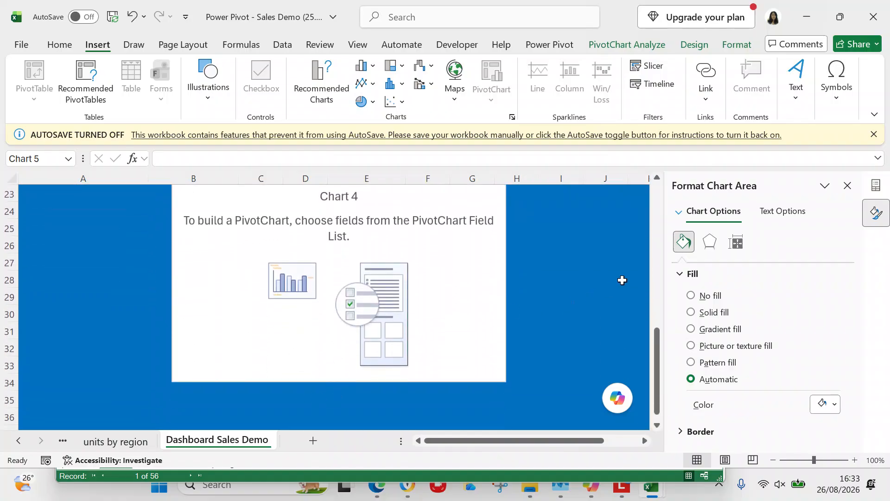
{"action": "left_click_drag", "start_coordinate": [657, 180], "coordinate": [657, 180]}
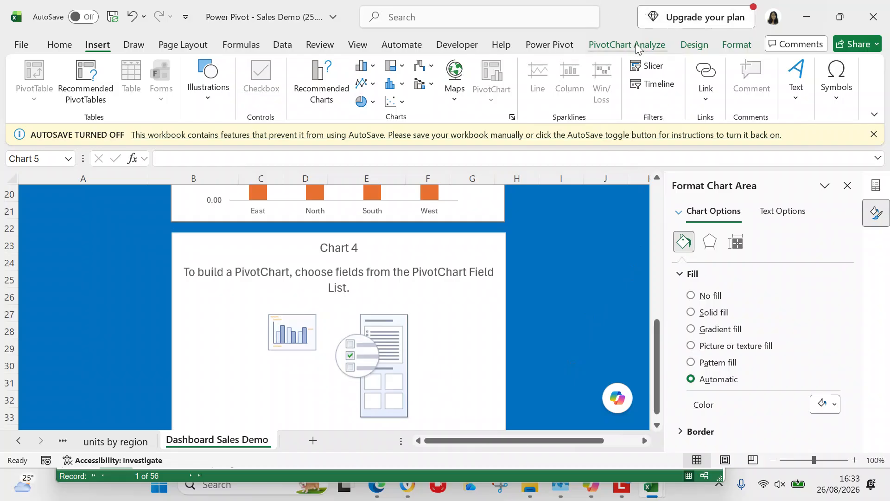
Create another PivotTable from the Power Pivot data model on a new worksheet.
{"action": "left_click", "coordinate": [550, 44]}
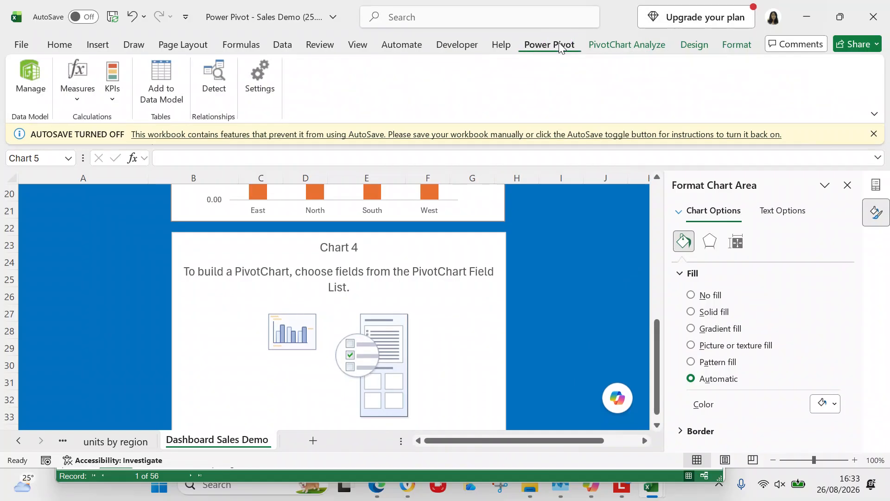
{"action": "left_click", "coordinate": [29, 74]}
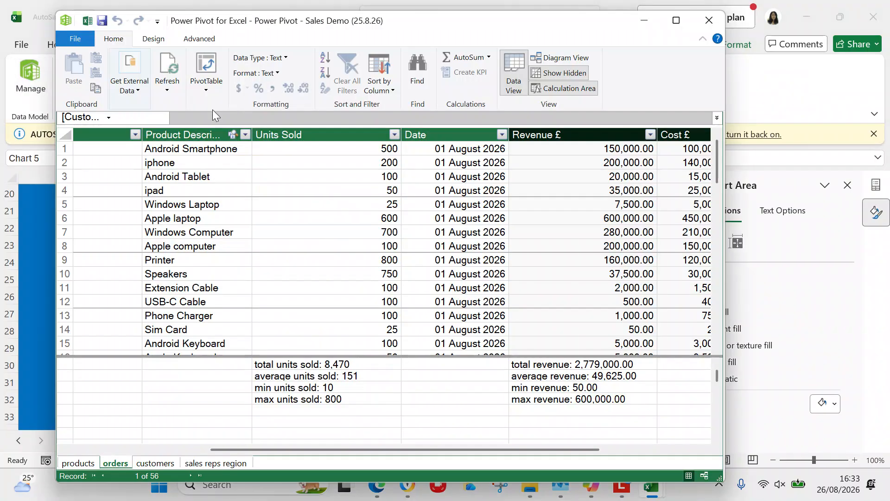
{"action": "left_click", "coordinate": [211, 88]}
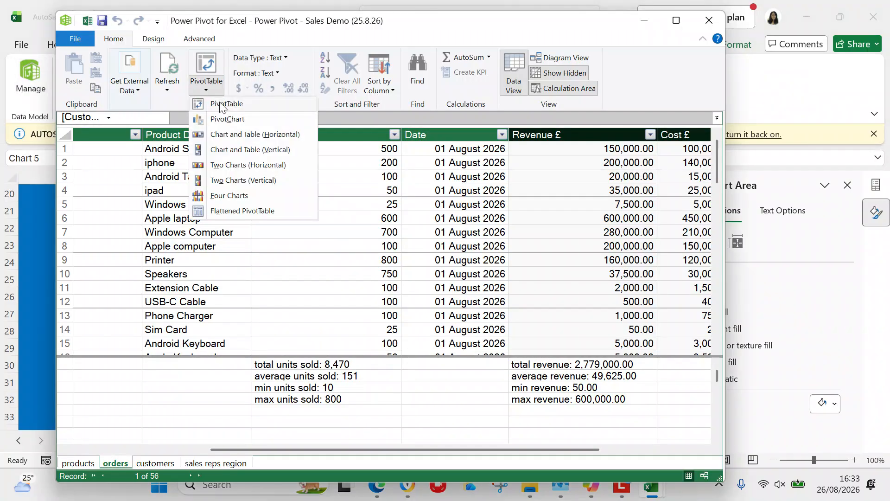
{"action": "left_click", "coordinate": [221, 105]}
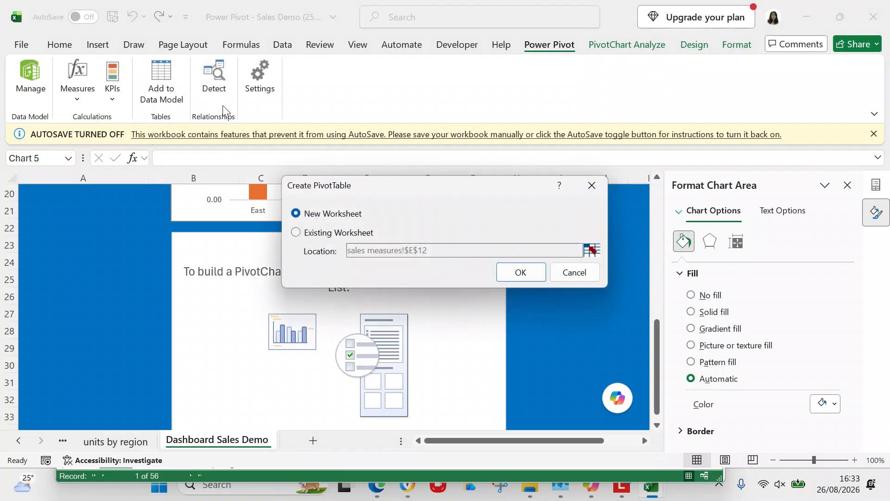
{"action": "left_click", "coordinate": [510, 267]}
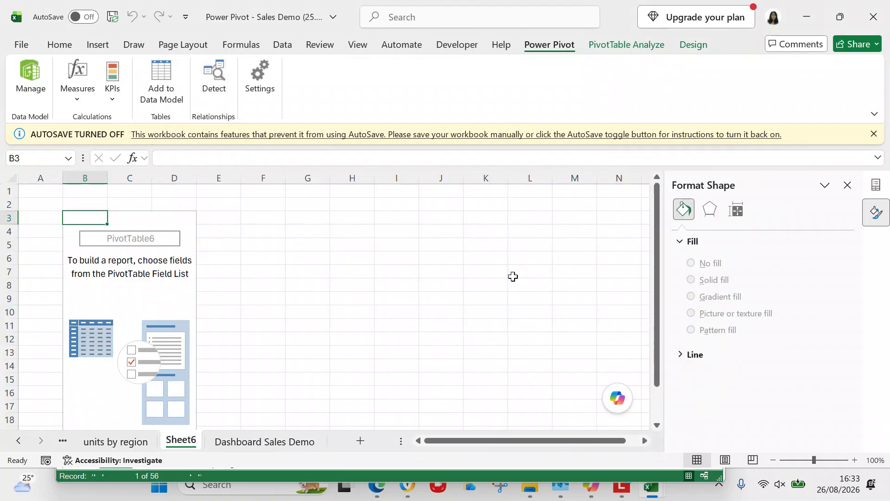
Rename the new PivotTable's worksheet "top 10 sales reps" and select a cell inside the empty PivotTable.
{"action": "double_click", "coordinate": [171, 437]}
{"action": "key", "text": "BackSpace"}
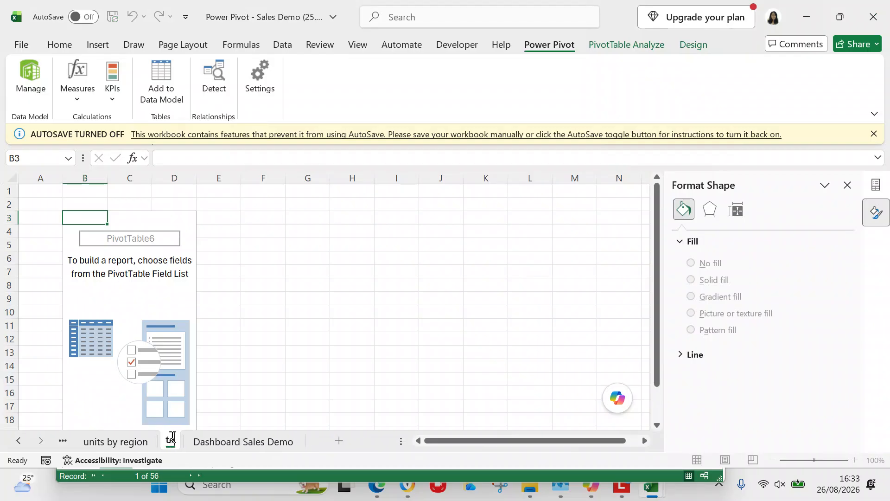
{"action": "type", "text": "top"}
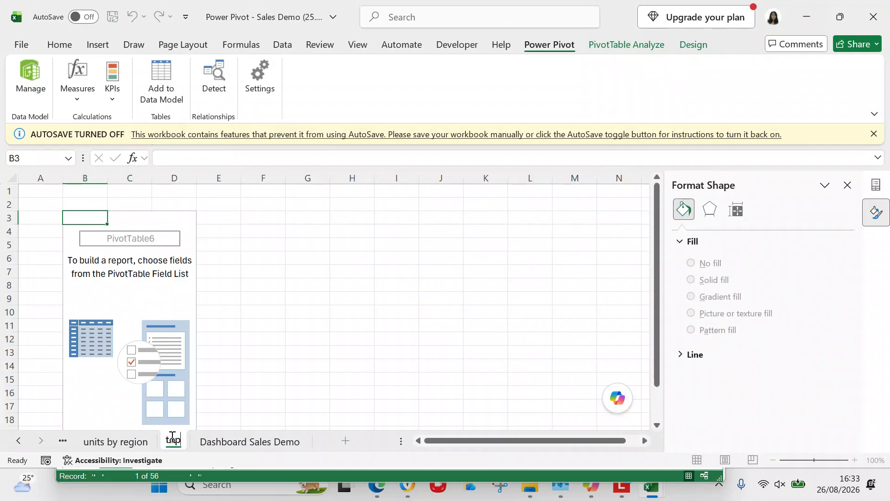
{"action": "type", "text": " 10"}
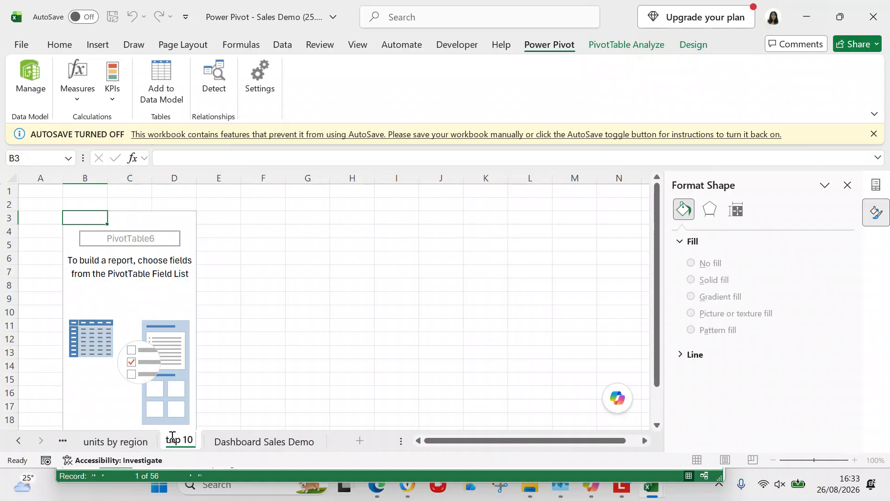
{"action": "type", "text": " sales"}
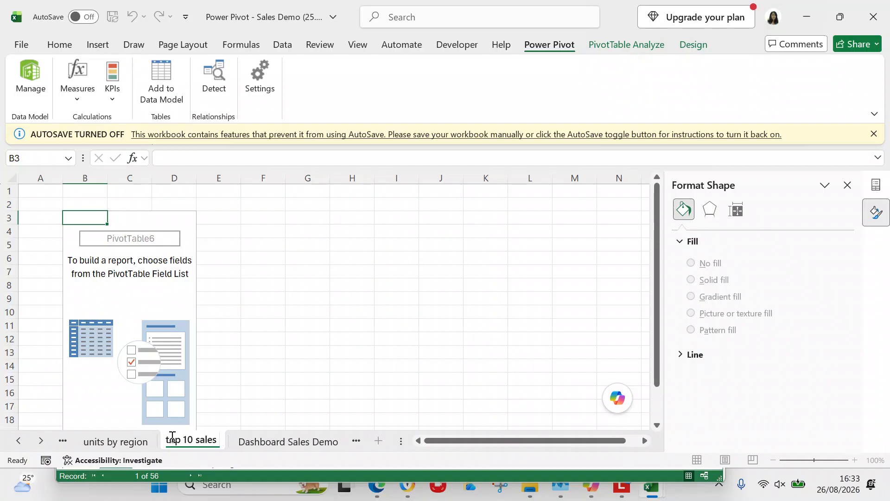
{"action": "type", "text": " reps"}
{"action": "left_click", "coordinate": [147, 344]}
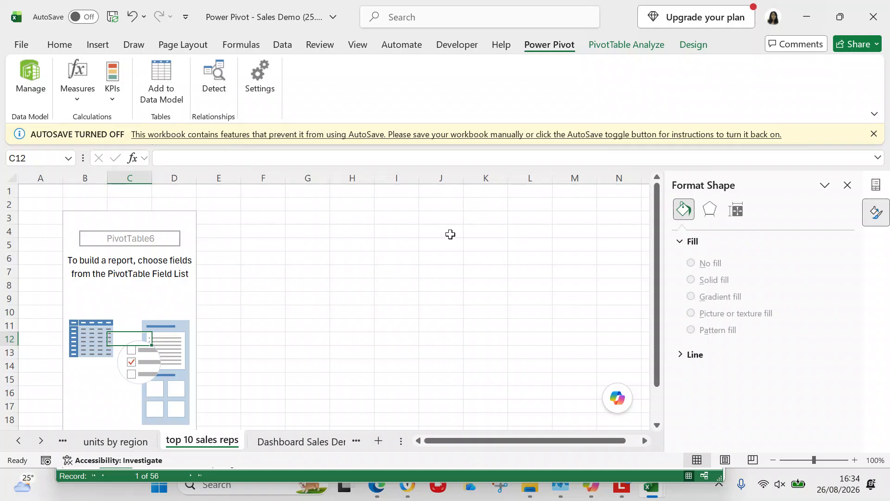
{"action": "left_click", "coordinate": [173, 284]}
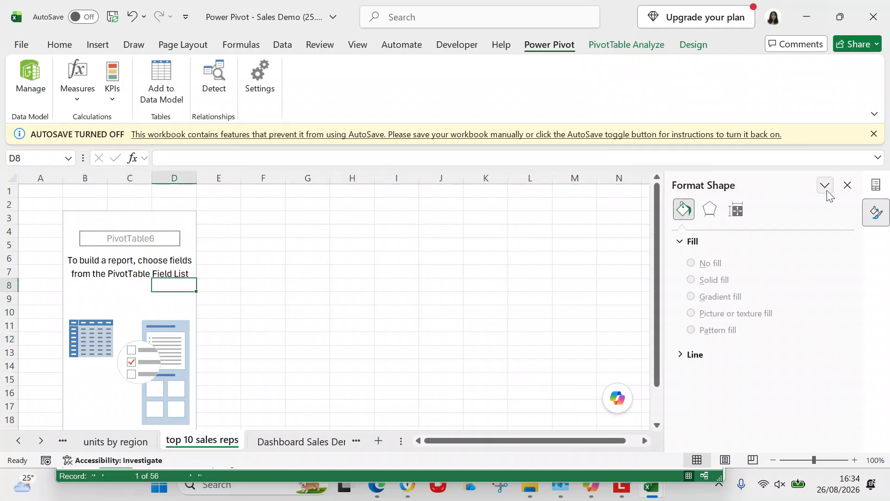
Add the Sales Rep field from the sales reps region table to the empty PivotTable as row labels.
{"action": "left_click", "coordinate": [847, 185]}
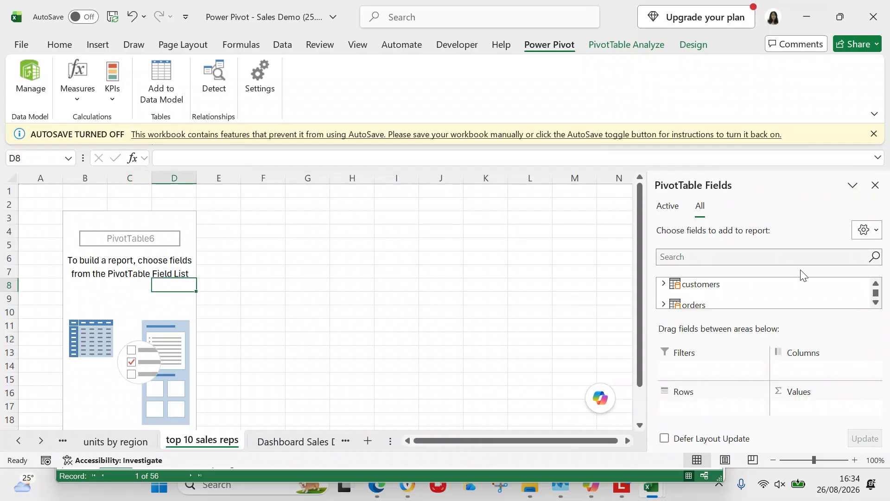
{"action": "left_click", "coordinate": [876, 302]}
{"action": "left_click", "coordinate": [876, 302]}
{"action": "left_click", "coordinate": [876, 302]}
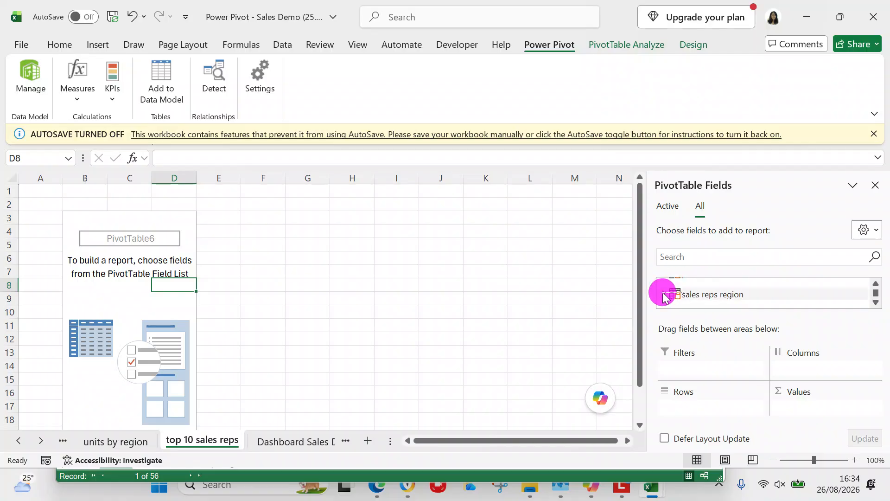
{"action": "left_click", "coordinate": [665, 296]}
{"action": "left_click", "coordinate": [876, 302]}
{"action": "left_click", "coordinate": [876, 302]}
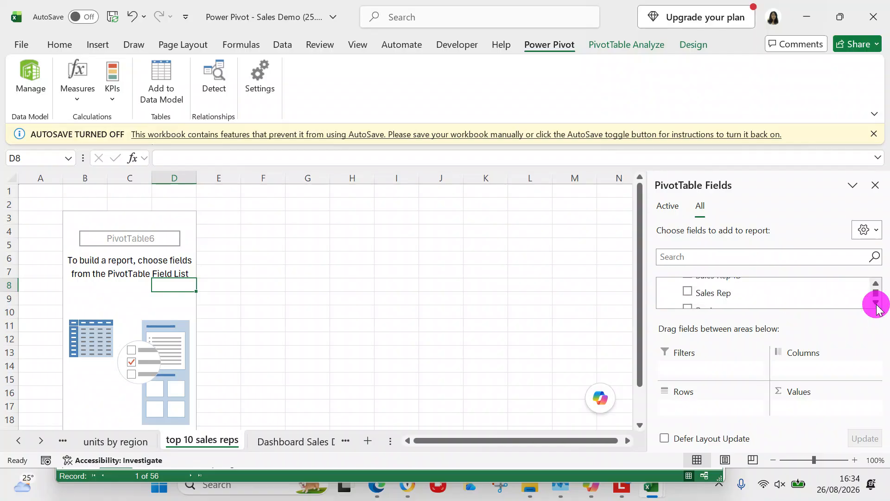
{"action": "left_click", "coordinate": [688, 281]}
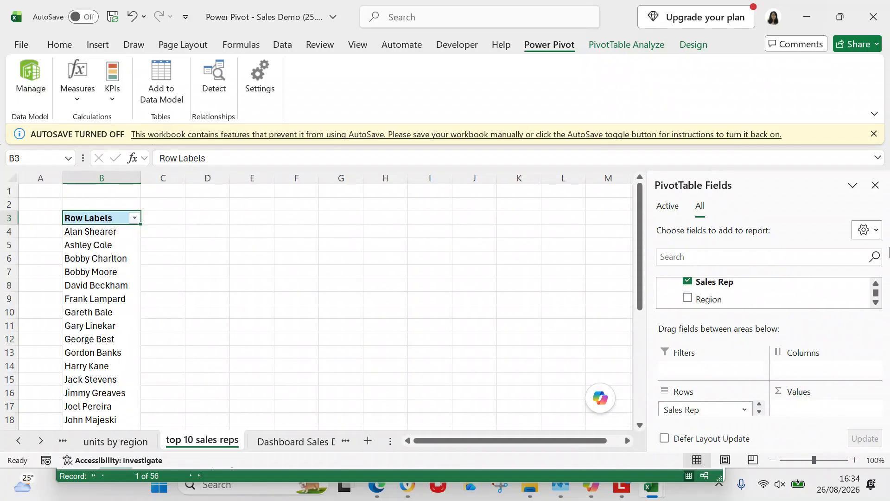
Add the Revenue £ field from the orders table to the PivotTable as summed values.
{"action": "left_click", "coordinate": [874, 284]}
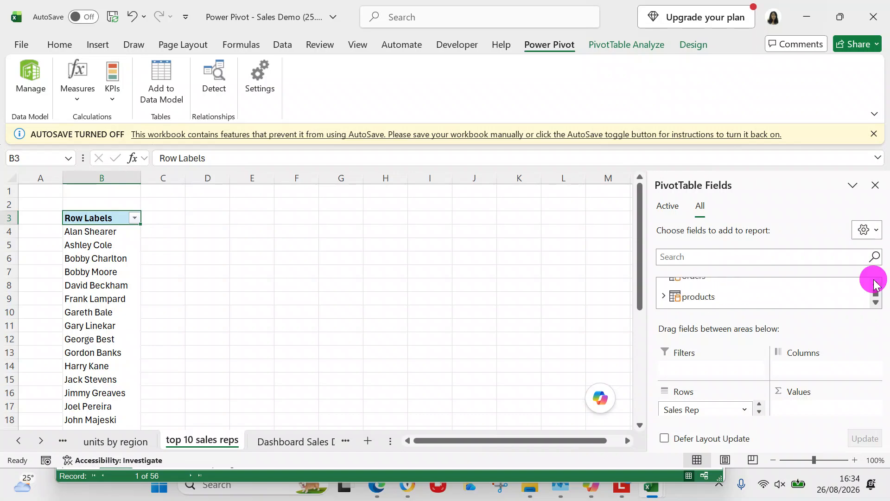
{"action": "left_click", "coordinate": [664, 286]}
{"action": "left_click", "coordinate": [882, 304]}
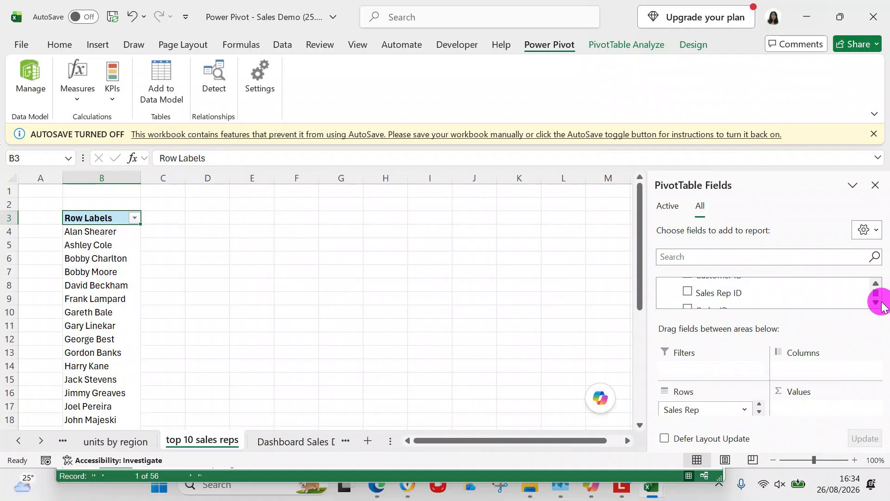
{"action": "left_click", "coordinate": [882, 304]}
{"action": "left_click", "coordinate": [881, 304]}
{"action": "left_click", "coordinate": [882, 304]}
{"action": "left_click", "coordinate": [881, 304]}
{"action": "left_click", "coordinate": [881, 304]}
{"action": "left_click", "coordinate": [881, 303]}
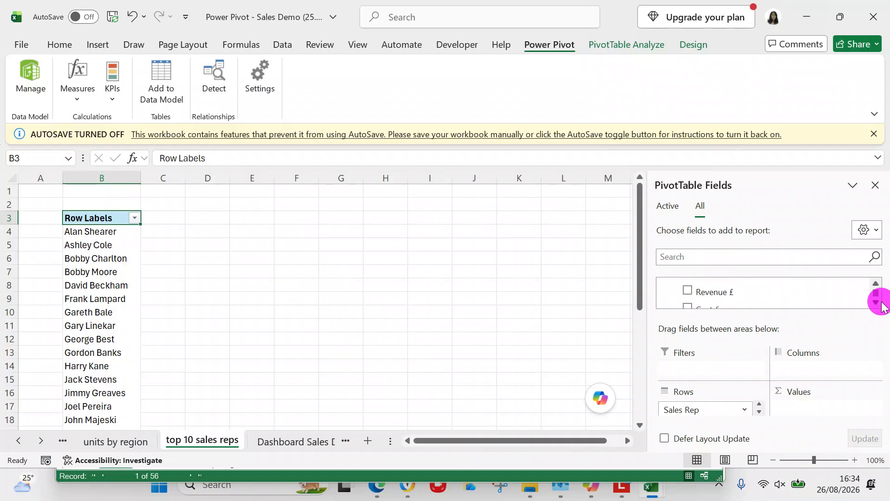
{"action": "left_click", "coordinate": [688, 293]}
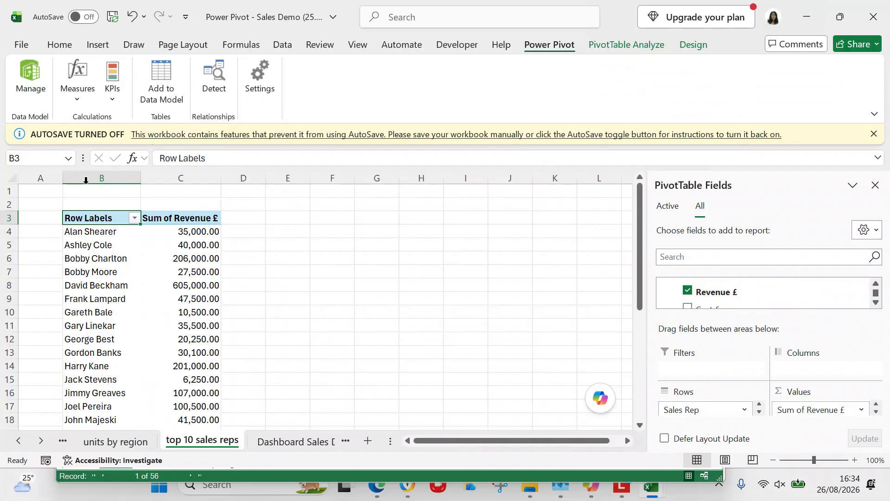
Filter the PivotTable's row labels to the top 10 items by Sum of Revenue £.
{"action": "left_click", "coordinate": [134, 217]}
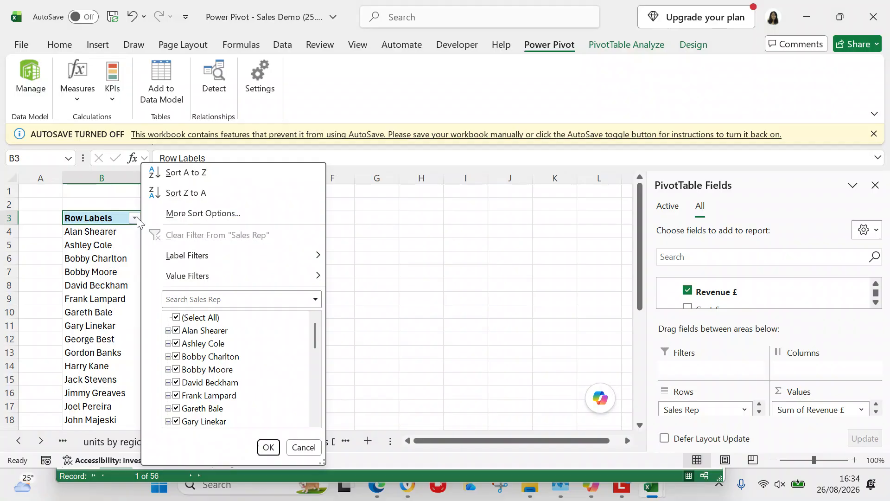
{"action": "mouse_move", "coordinate": [322, 281]}
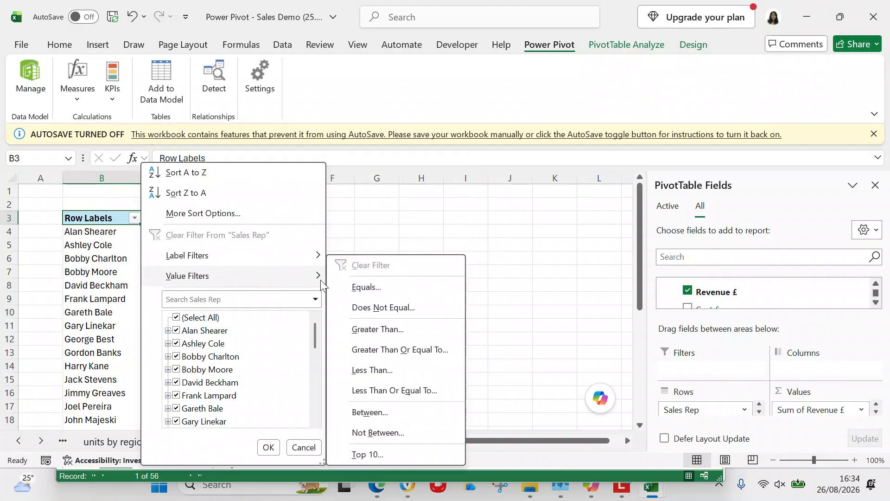
{"action": "left_click", "coordinate": [362, 451]}
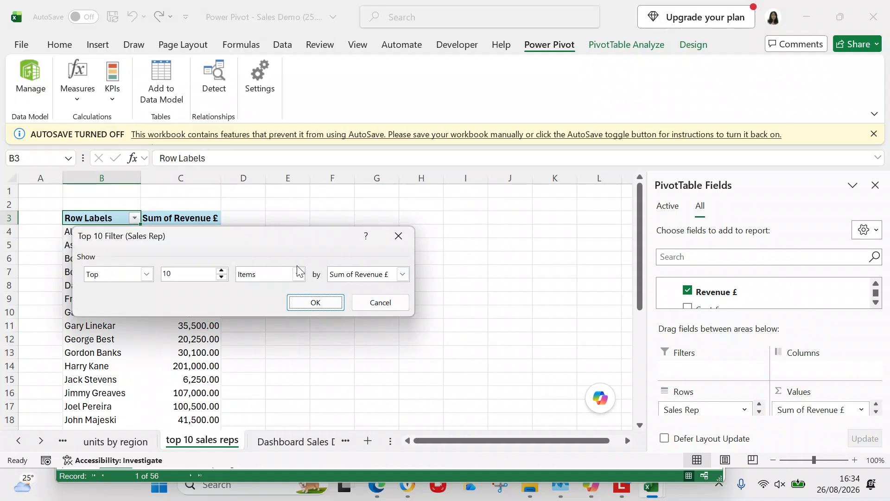
{"action": "left_click", "coordinate": [310, 301]}
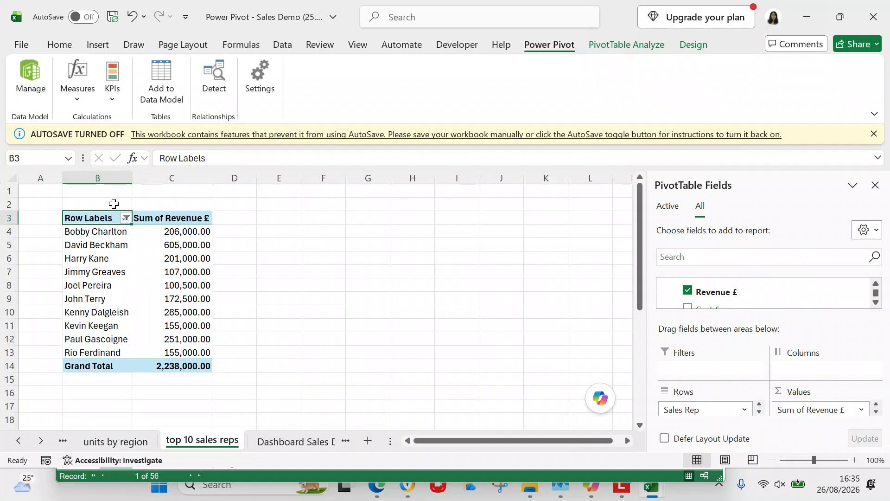
{"action": "left_click", "coordinate": [126, 218]}
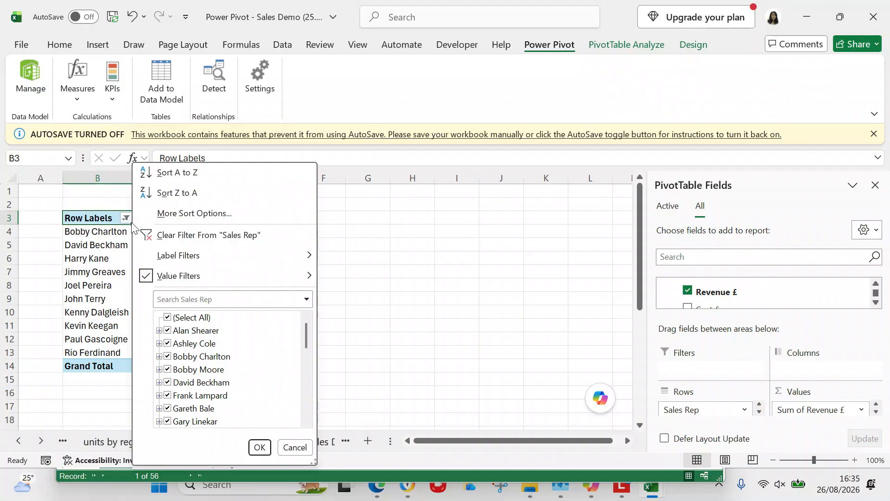
{"action": "left_click", "coordinate": [369, 230]}
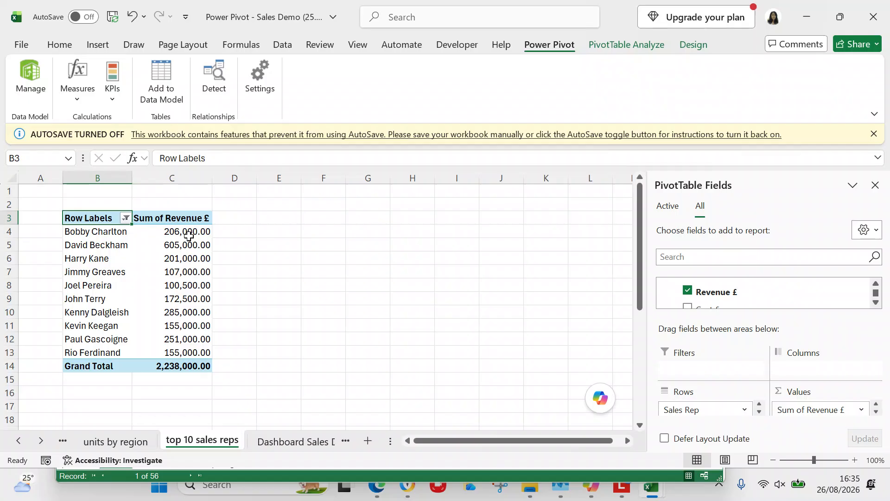
Insert a clustered column PivotChart based on the filtered sales reps PivotTable.
{"action": "left_click", "coordinate": [175, 227]}
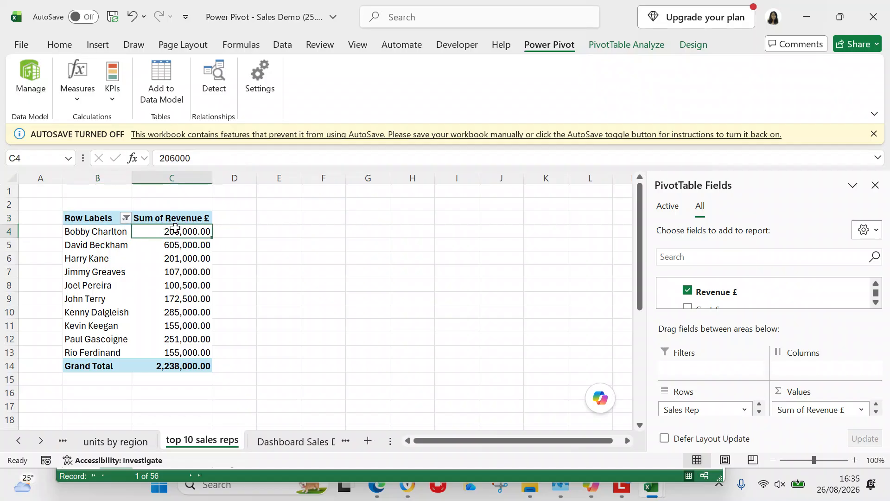
{"action": "mouse_move", "coordinate": [175, 228]}
{"action": "left_click", "coordinate": [98, 45]}
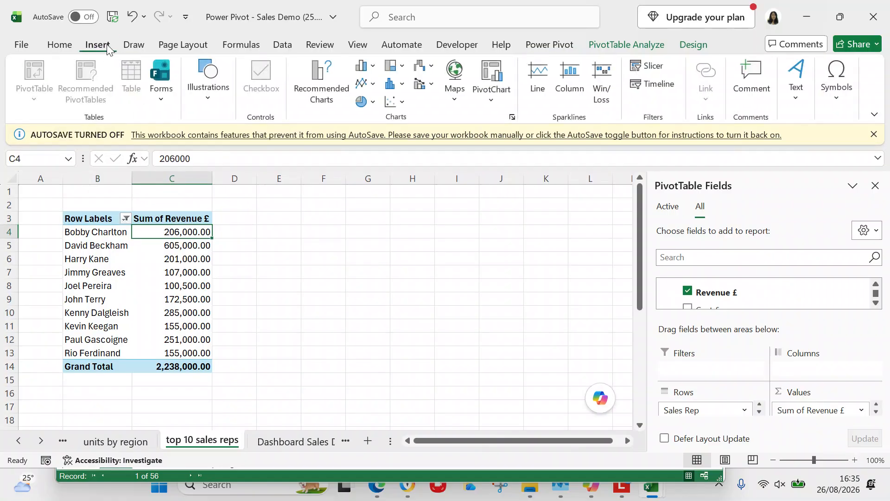
{"action": "left_click", "coordinate": [508, 88]}
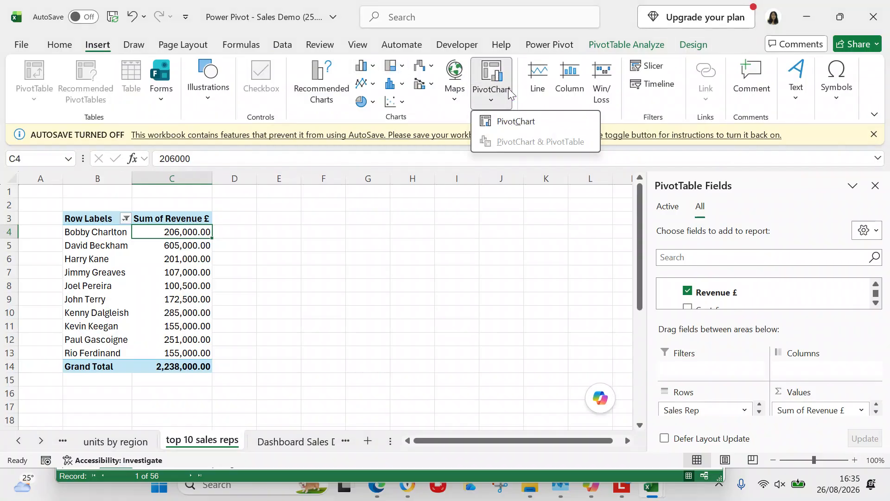
{"action": "left_click", "coordinate": [509, 122]}
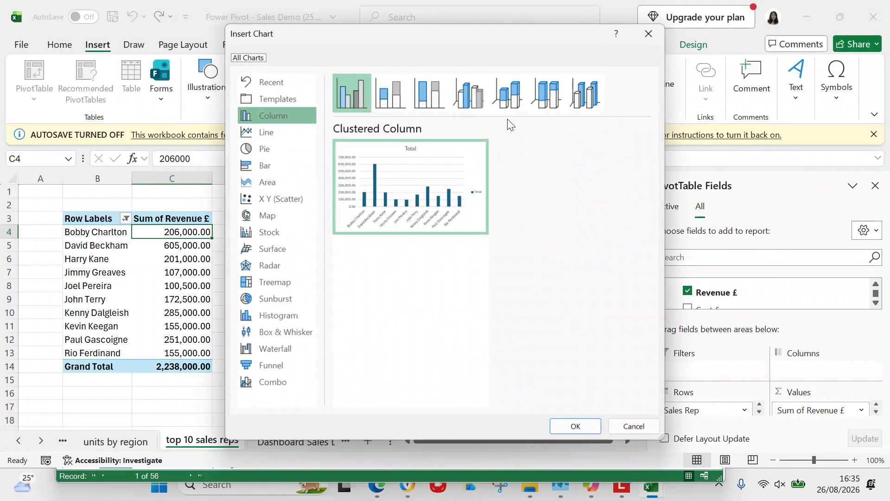
{"action": "mouse_move", "coordinate": [349, 154]}
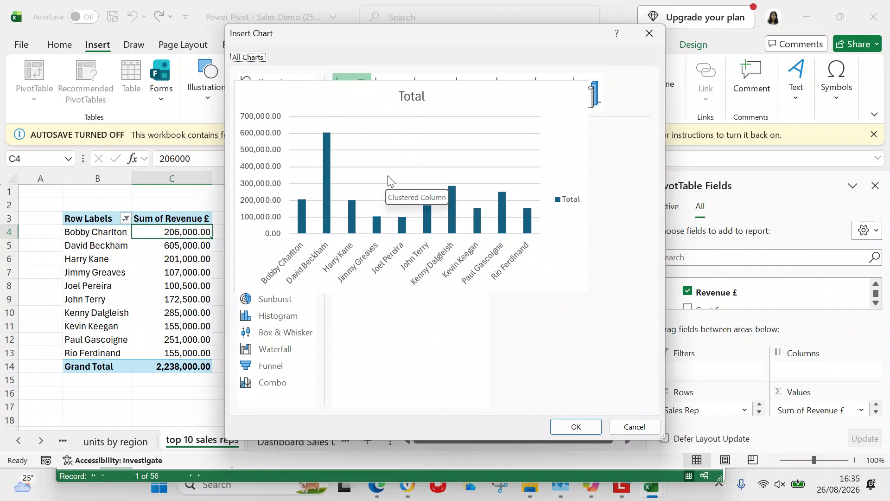
{"action": "left_click", "coordinate": [562, 424]}
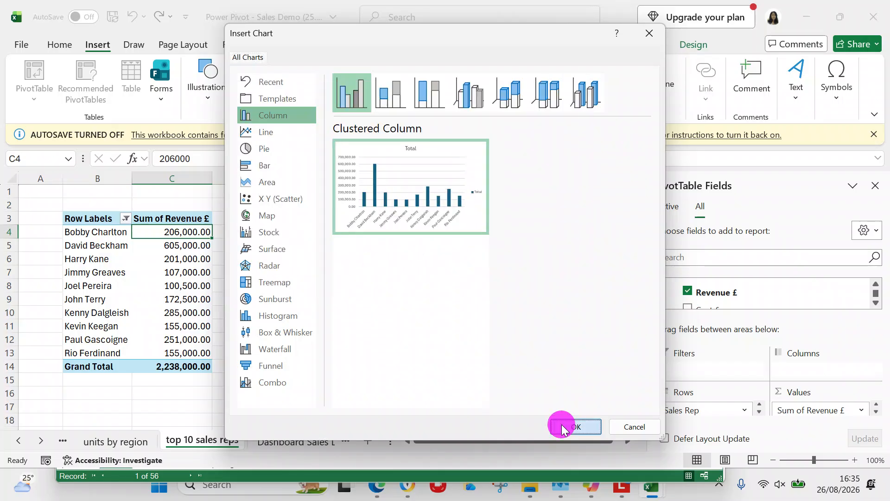
Place the new PivotChart beside the PivotTable and hide all of its field buttons.
{"action": "left_click_drag", "start_coordinate": [415, 221], "coordinate": [503, 217]}
{"action": "left_click", "coordinate": [791, 93]}
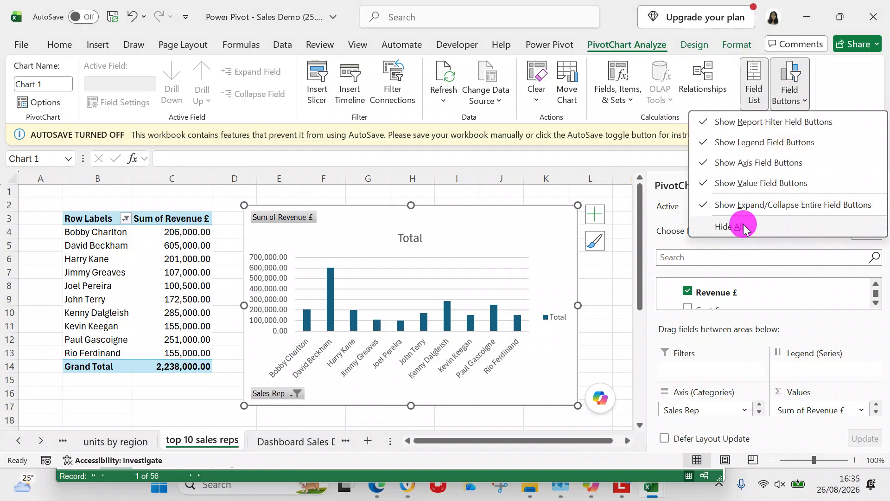
{"action": "left_click", "coordinate": [738, 226]}
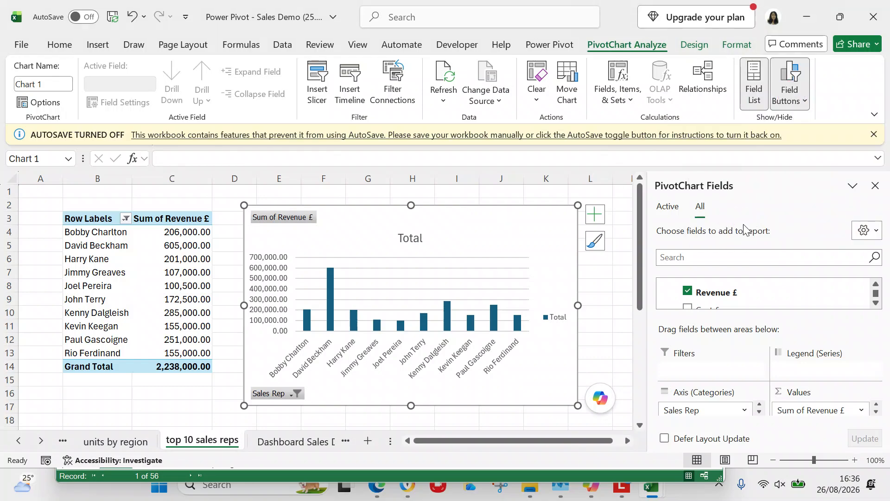
Change the PivotChart's title to "Top Ten Sales Reps".
{"action": "double_click", "coordinate": [420, 221]}
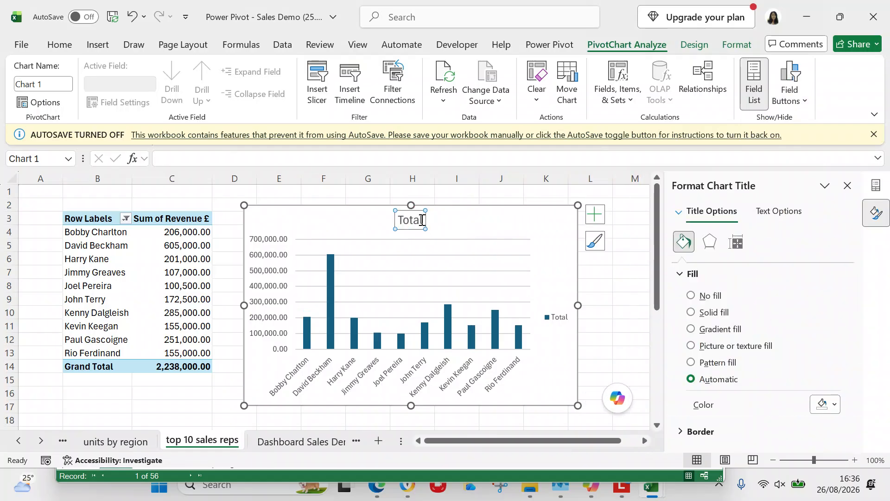
{"action": "left_click", "coordinate": [421, 220]}
{"action": "key", "text": "BackSpace"}
{"action": "key", "text": "BackSpace"}
{"action": "key", "text": "BackSpace"}
{"action": "key", "text": "BackSpace"}
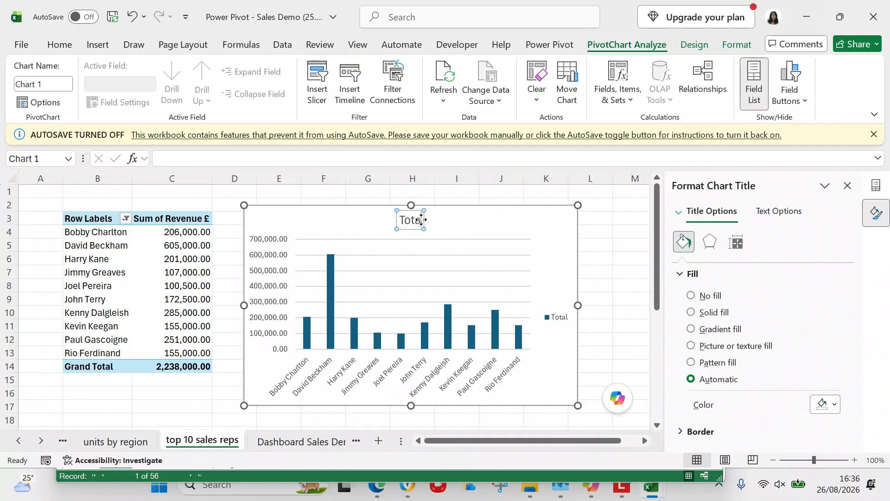
{"action": "type", "text": "op t"}
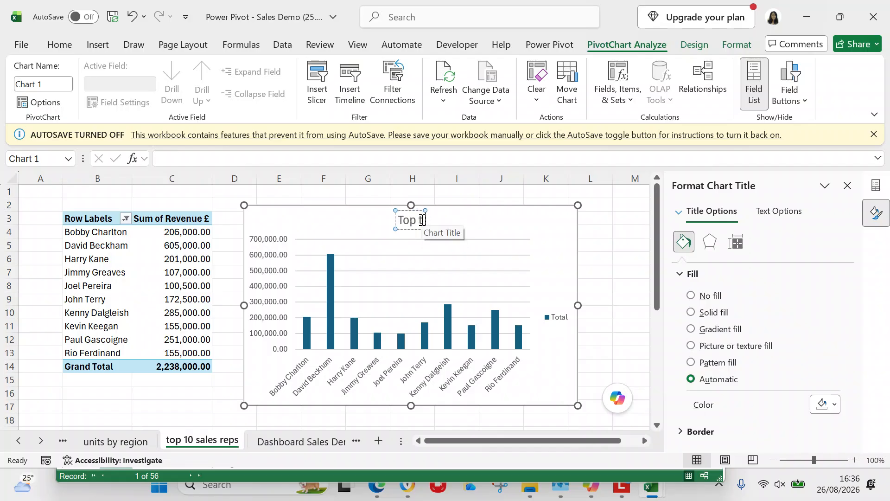
{"action": "type", "text": "Ten Sales"}
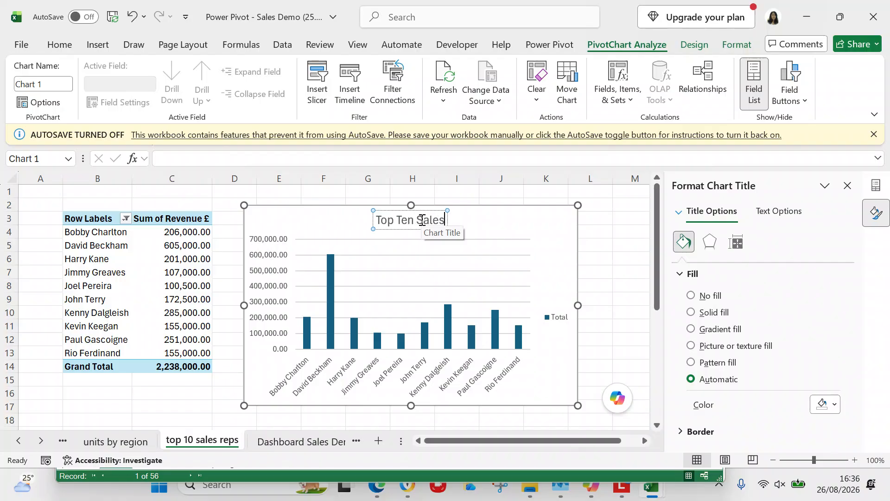
{"action": "type", "text": " Reps"}
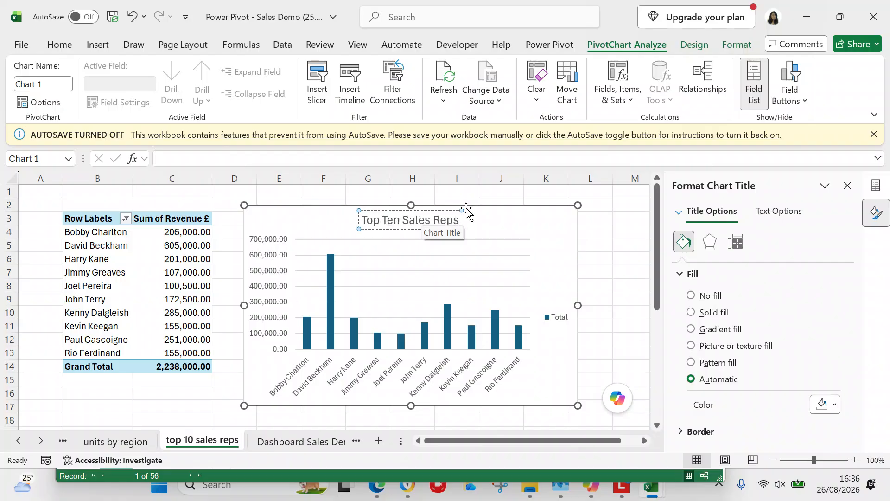
{"action": "left_click", "coordinate": [598, 217]}
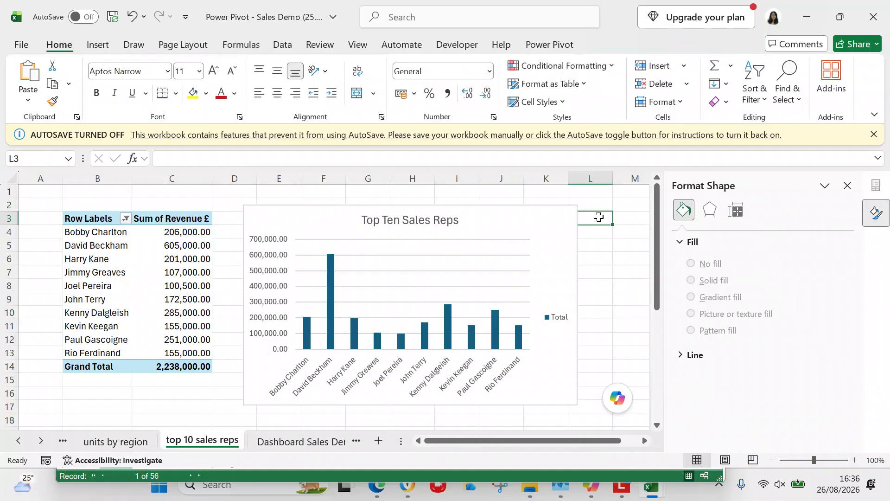
Copy the Top Ten Sales Reps PivotChart into the empty chart below Sales by Region on the Dashboard Sales Demo sheet.
{"action": "left_click", "coordinate": [313, 218]}
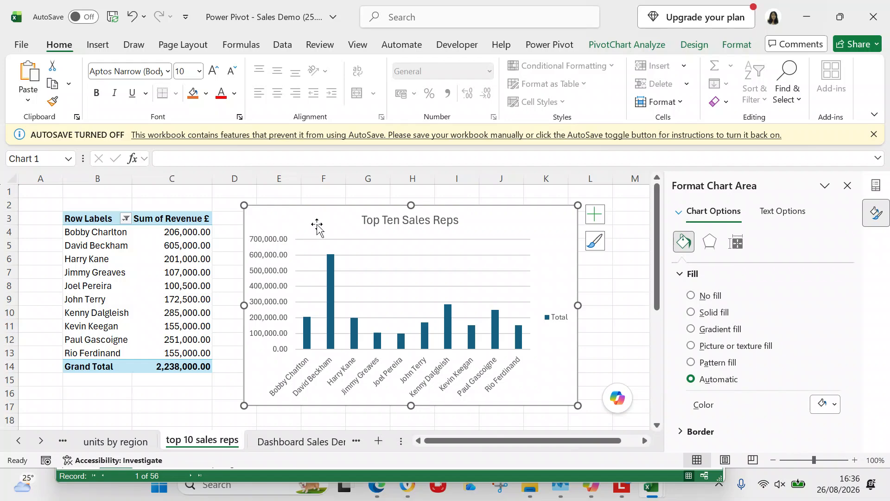
{"action": "left_click", "coordinate": [312, 442]}
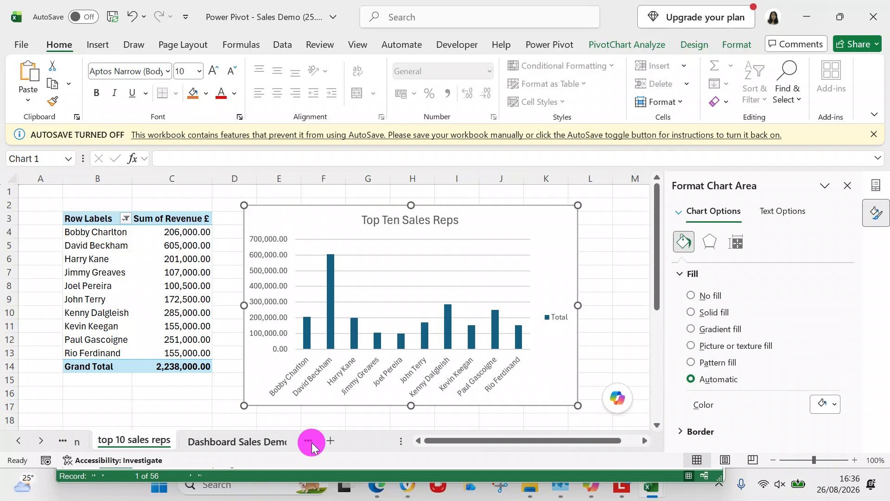
{"action": "left_click", "coordinate": [329, 285]}
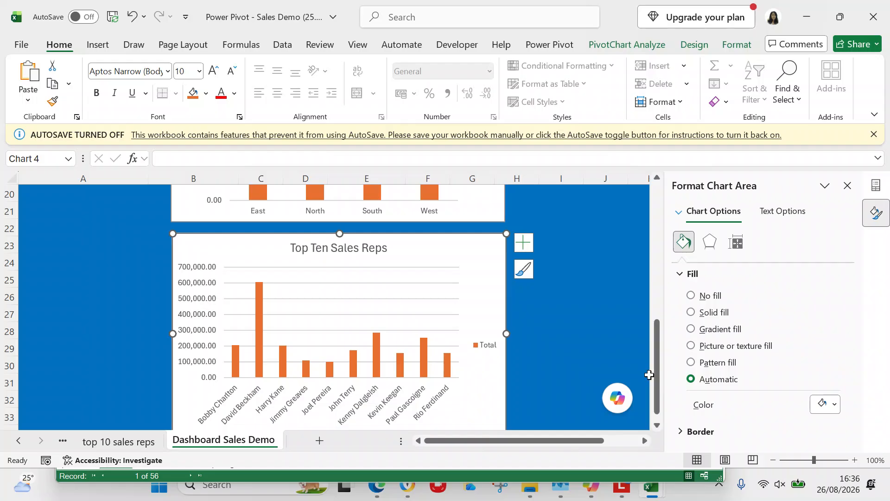
Return to the top of the finished dashboard and save the workbook under its existing name.
{"action": "left_click_drag", "start_coordinate": [656, 385], "coordinate": [655, 215]}
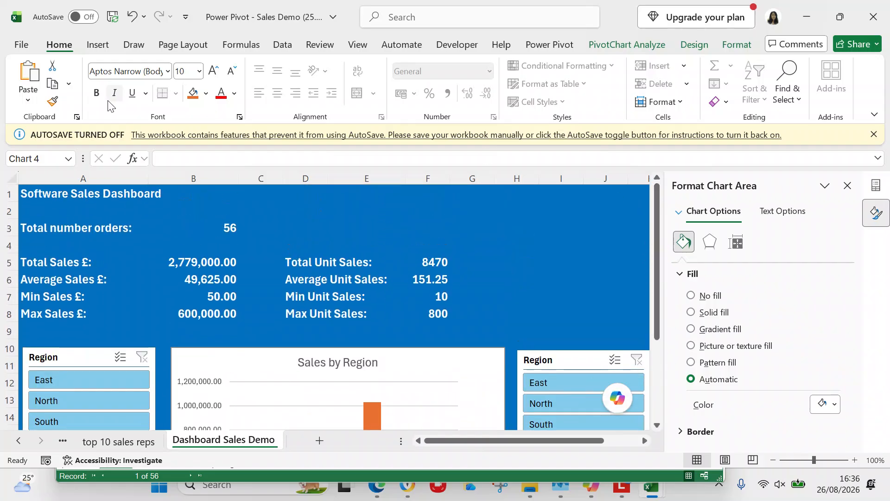
{"action": "left_click", "coordinate": [21, 43]}
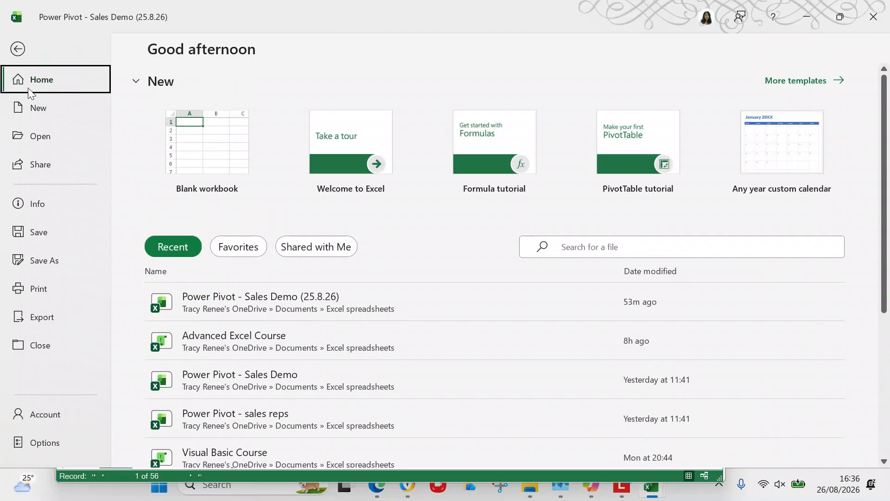
{"action": "left_click", "coordinate": [32, 231]}
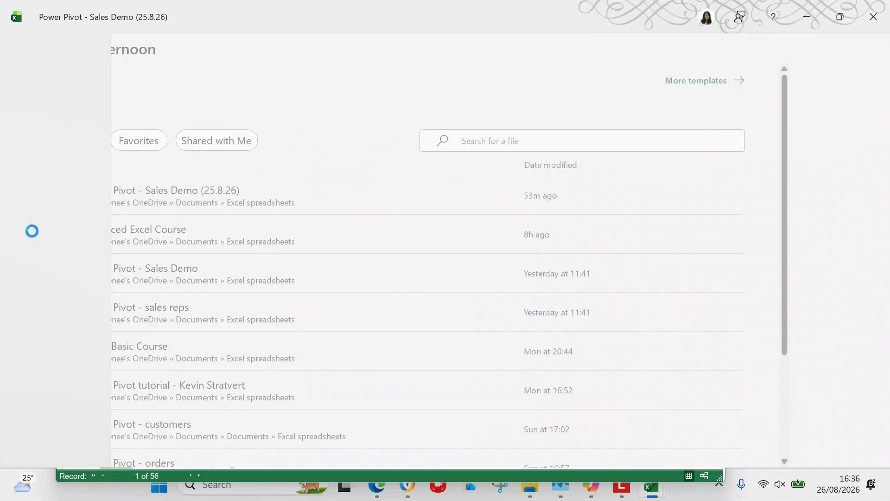
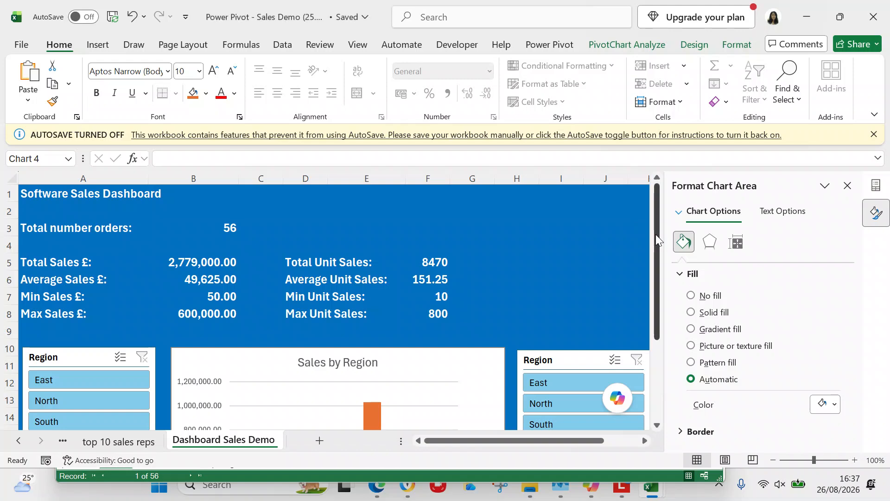
Test the Region slicer beside the Units Sold by Region chart by filtering to South and clearing the filter.
{"action": "left_click_drag", "start_coordinate": [658, 242], "coordinate": [642, 343]}
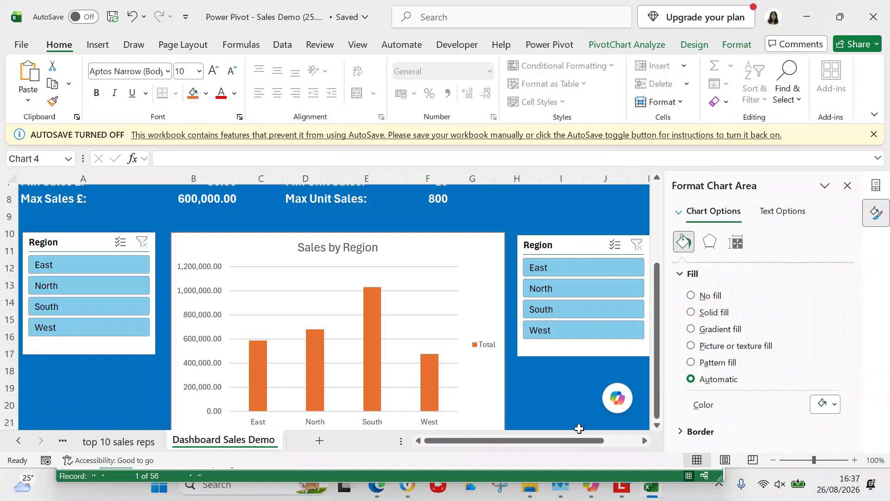
{"action": "left_click_drag", "start_coordinate": [578, 438], "coordinate": [627, 437]}
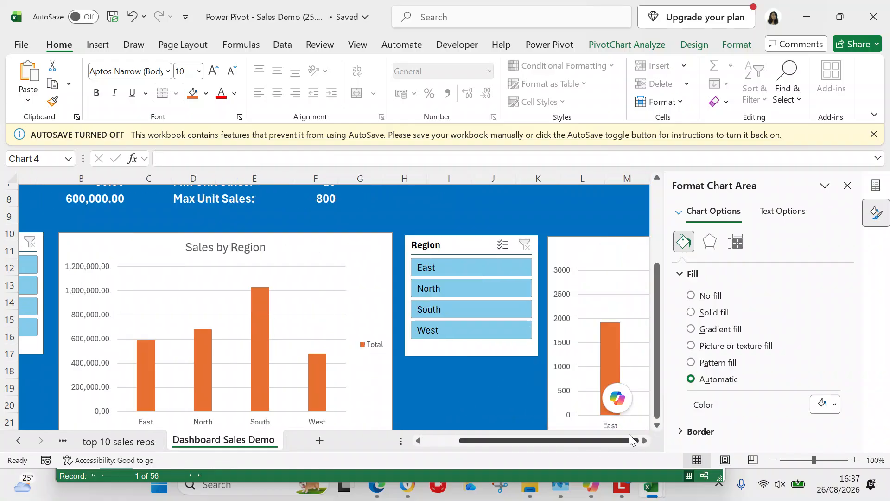
{"action": "left_click", "coordinate": [470, 310]}
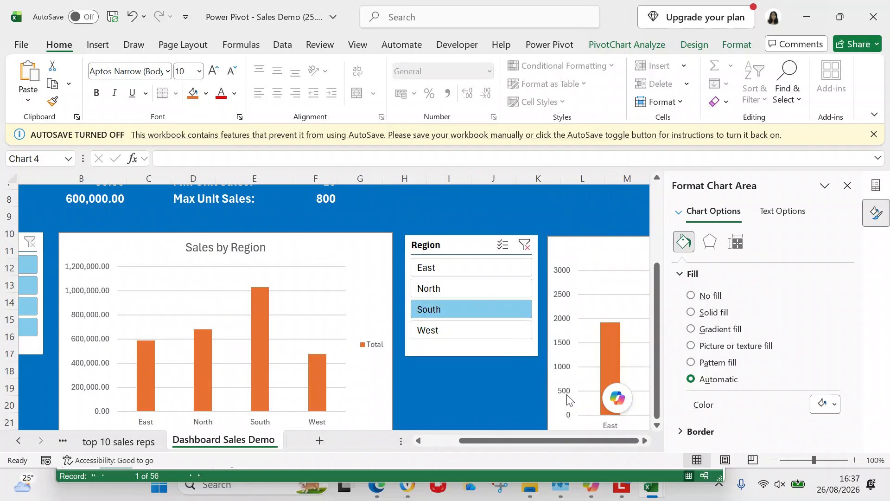
{"action": "left_click", "coordinate": [646, 441]}
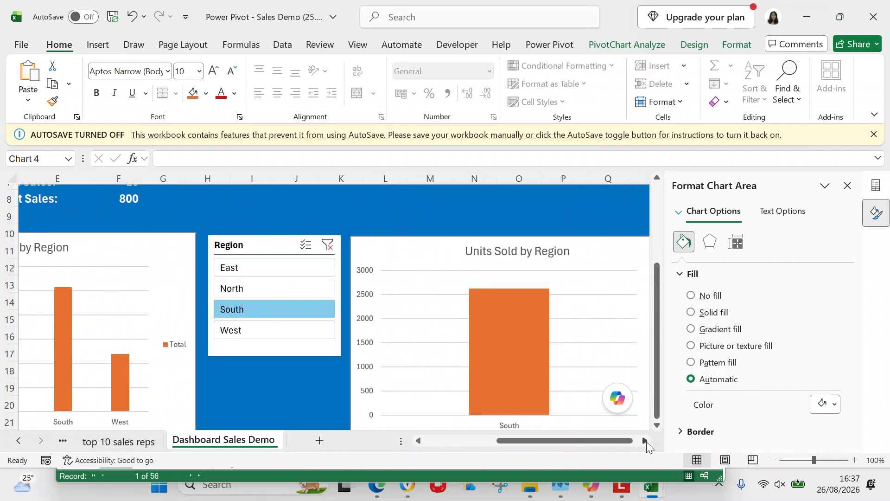
{"action": "left_click", "coordinate": [327, 245]}
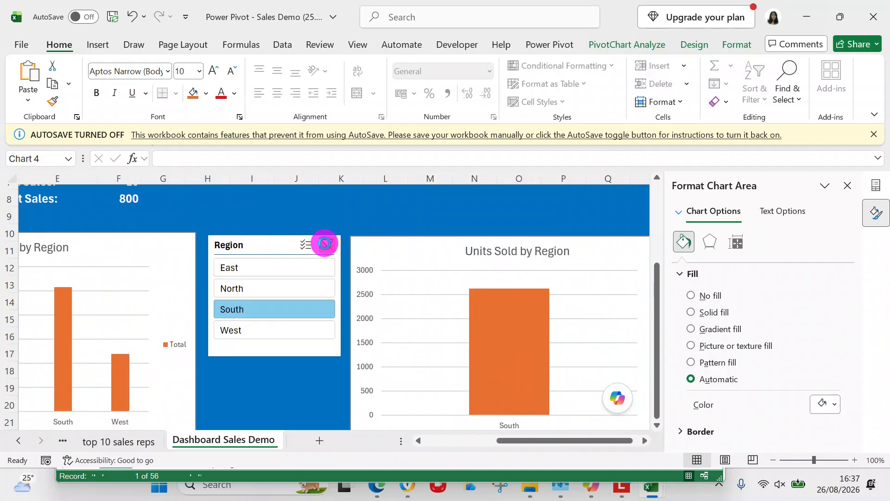
Test the Region slicer beside the Sales by Region chart by filtering to North and clearing the filter.
{"action": "left_click_drag", "start_coordinate": [507, 440], "coordinate": [408, 439]}
{"action": "left_click", "coordinate": [76, 281]}
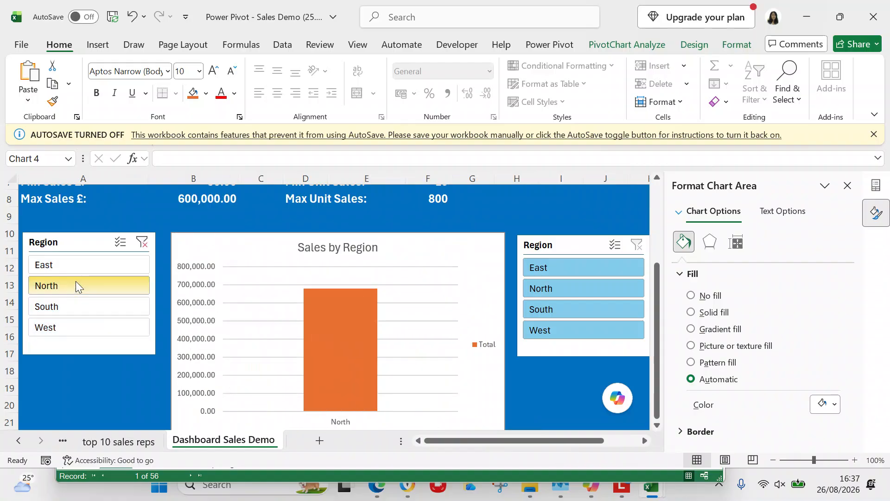
{"action": "left_click", "coordinate": [145, 242]}
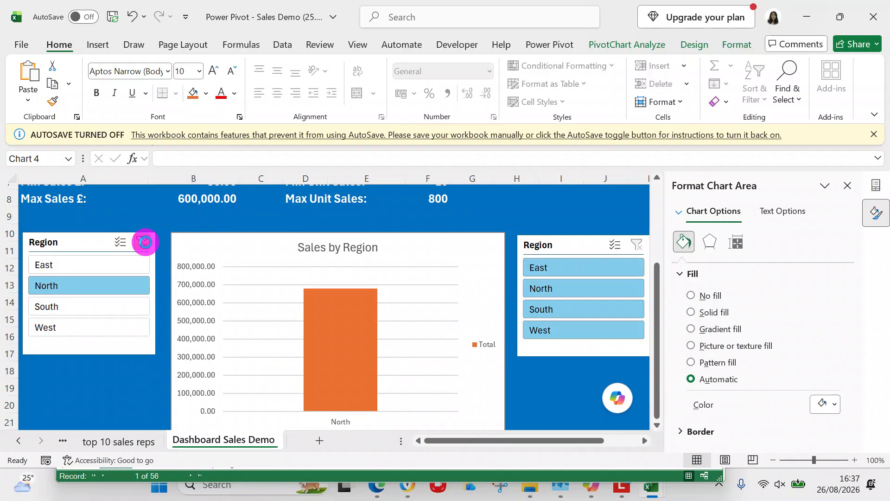
Create another PivotTable from the Power Pivot data model on a new worksheet.
{"action": "left_click_drag", "start_coordinate": [656, 353], "coordinate": [653, 458]}
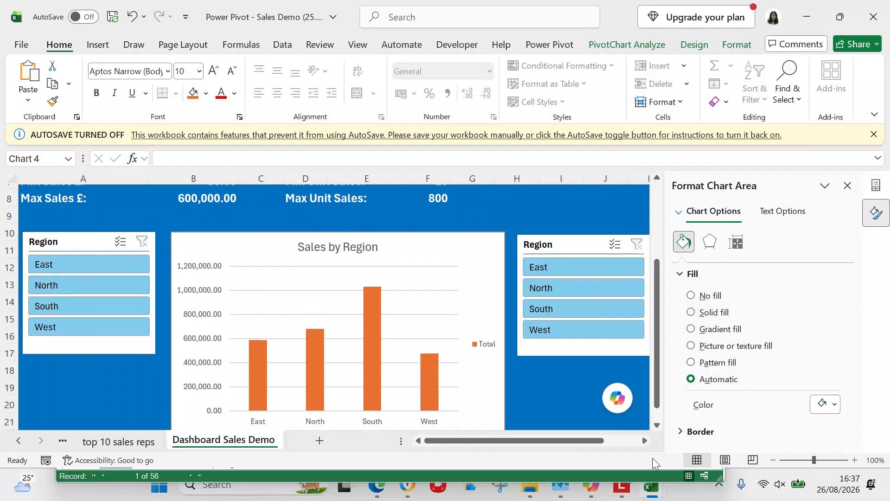
{"action": "left_click", "coordinate": [656, 425]}
{"action": "left_click", "coordinate": [657, 425]}
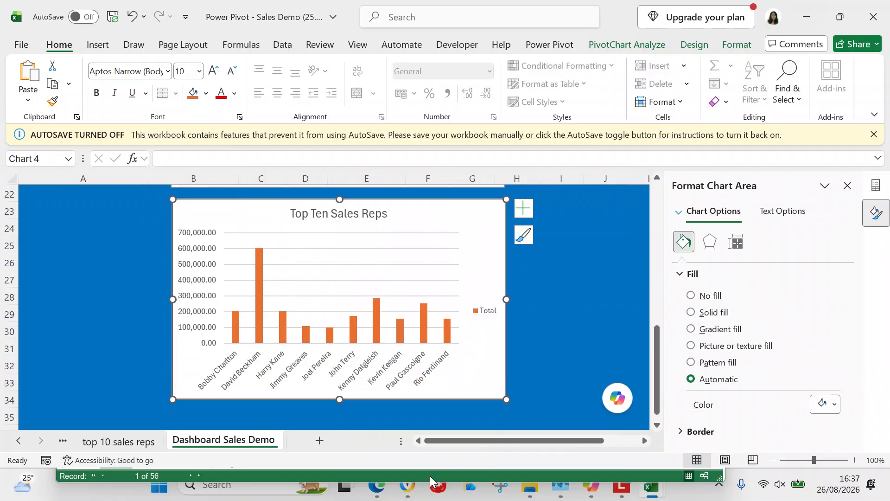
{"action": "left_click", "coordinate": [139, 442]}
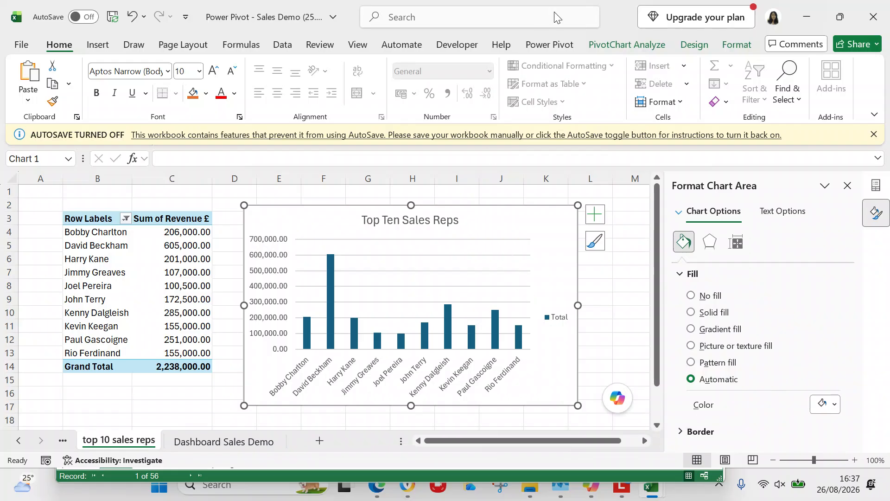
{"action": "left_click", "coordinate": [564, 46]}
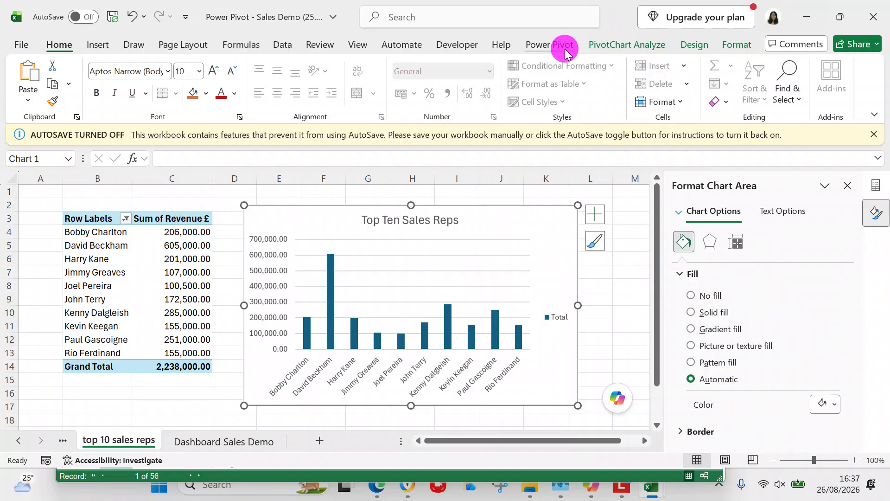
{"action": "left_click", "coordinate": [28, 77]}
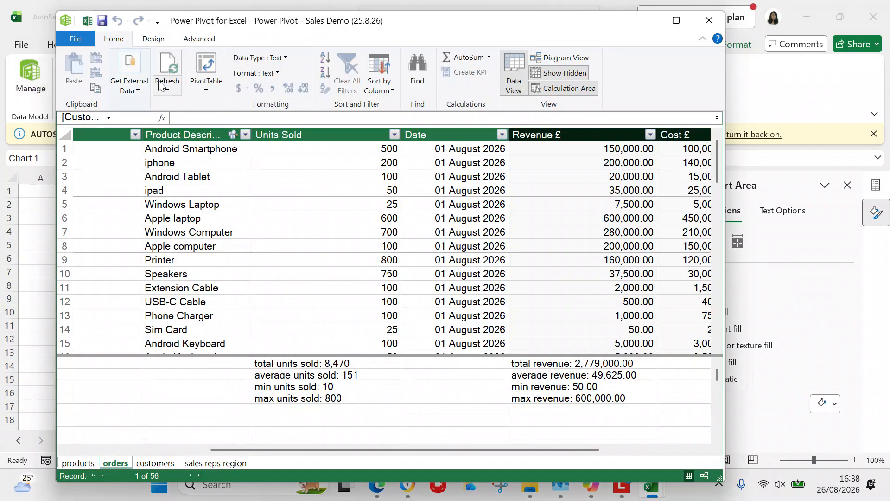
{"action": "left_click", "coordinate": [194, 82]}
{"action": "left_click", "coordinate": [228, 104]}
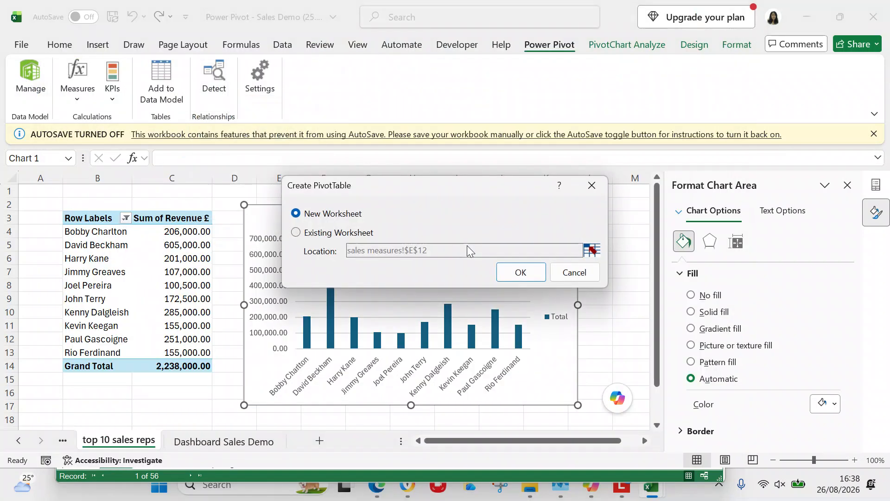
{"action": "left_click", "coordinate": [504, 275]}
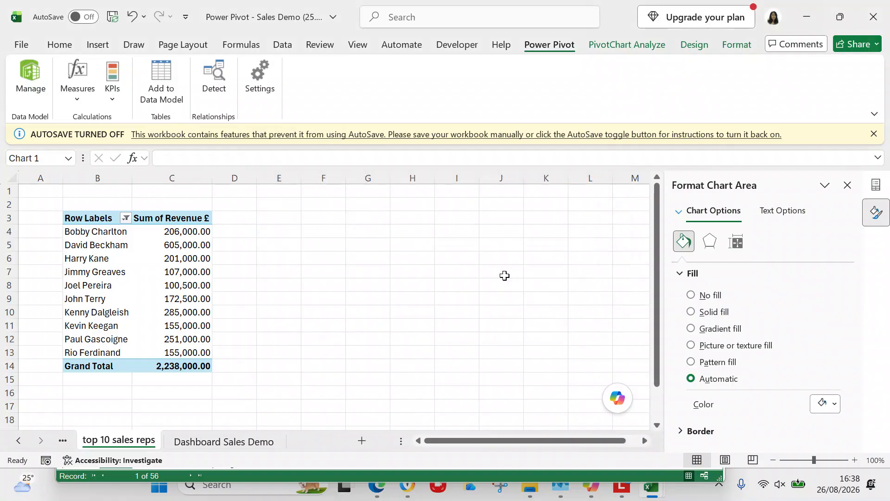
Place the new sheet between top 10 sales reps and Dashboard Sales Demo and rename it "sales reps sales".
{"action": "left_click_drag", "start_coordinate": [108, 440], "coordinate": [214, 444]}
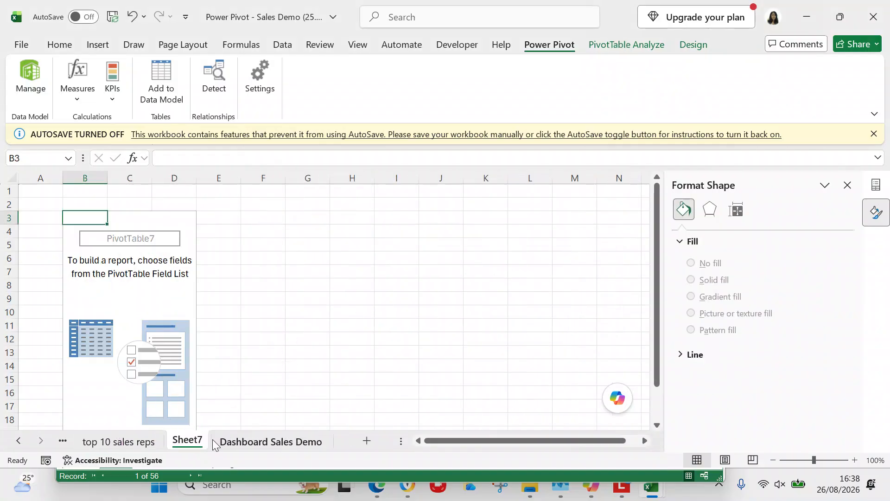
{"action": "double_click", "coordinate": [188, 440]}
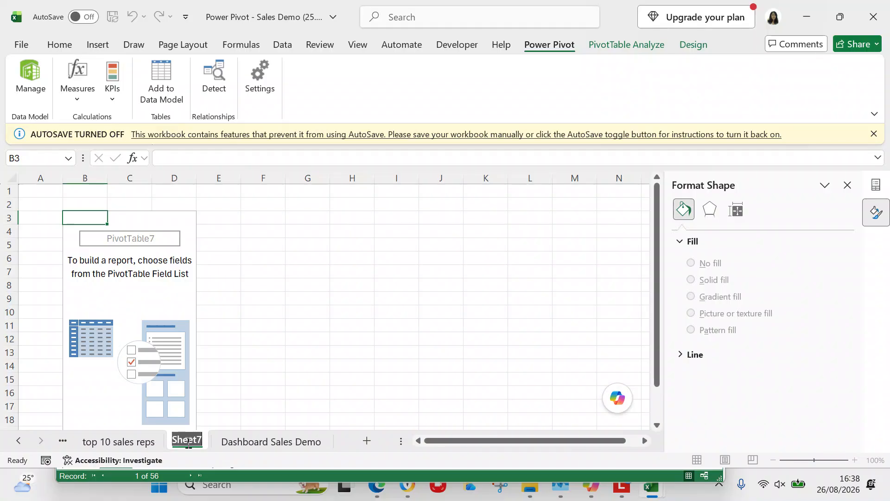
{"action": "type", "text": "sales reps sales"}
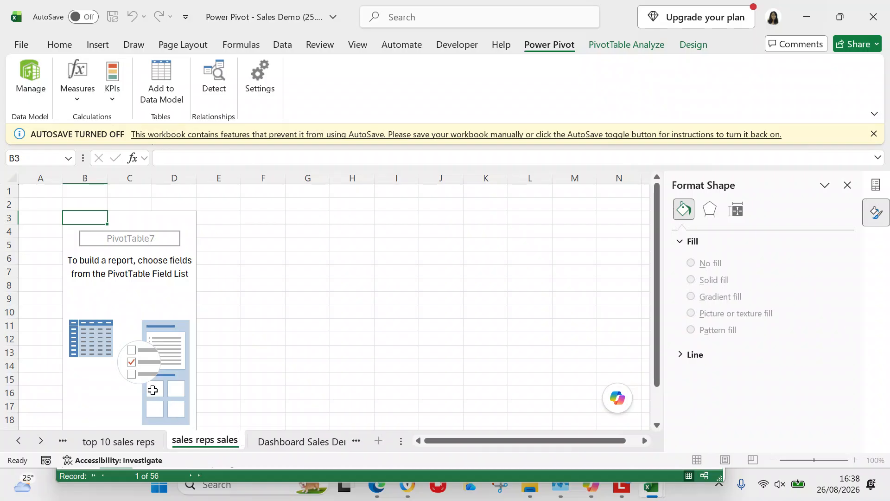
{"action": "left_click", "coordinate": [137, 365]}
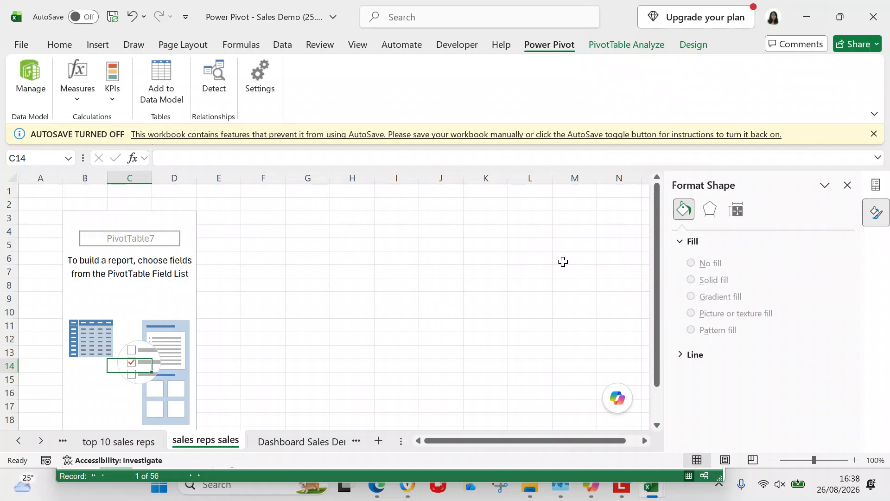
Add the Sales Rep field from the sales reps region table to the new PivotTable's rows.
{"action": "left_click", "coordinate": [848, 185]}
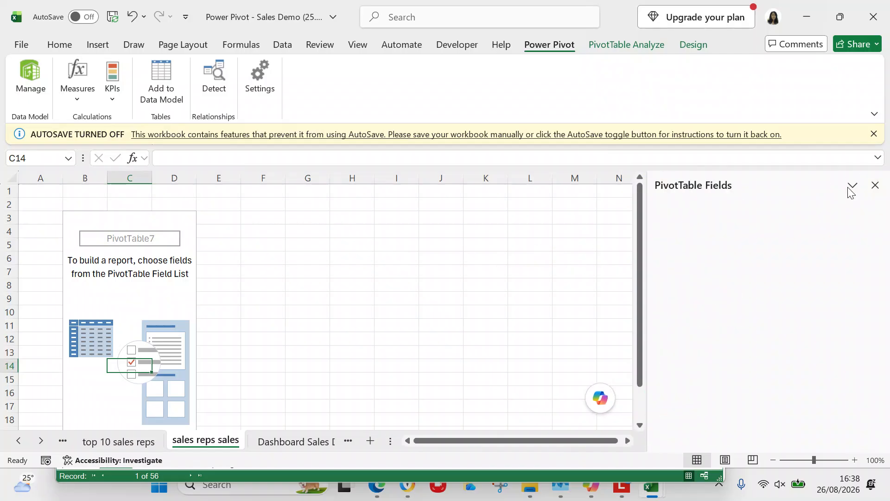
{"action": "left_click", "coordinate": [876, 303]}
{"action": "left_click", "coordinate": [876, 302]}
{"action": "left_click", "coordinate": [876, 303]}
{"action": "left_click", "coordinate": [664, 295]}
{"action": "left_click", "coordinate": [875, 303]}
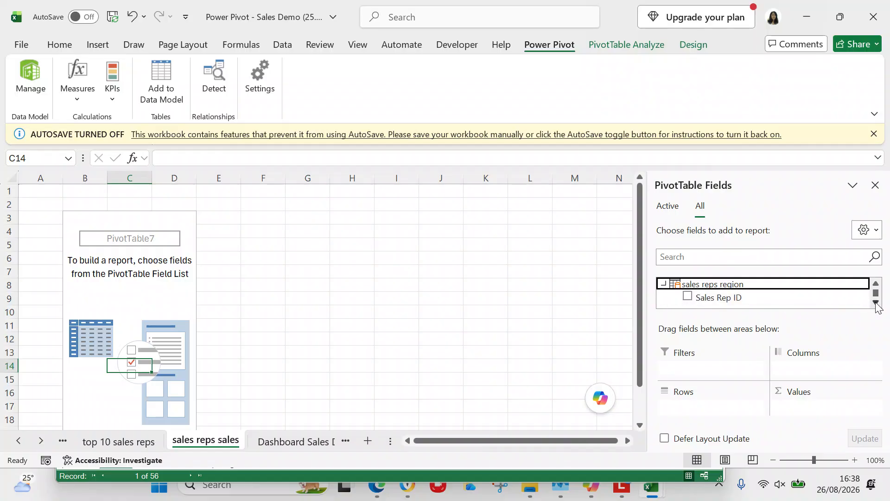
{"action": "left_click", "coordinate": [876, 302]}
{"action": "left_click", "coordinate": [688, 281]}
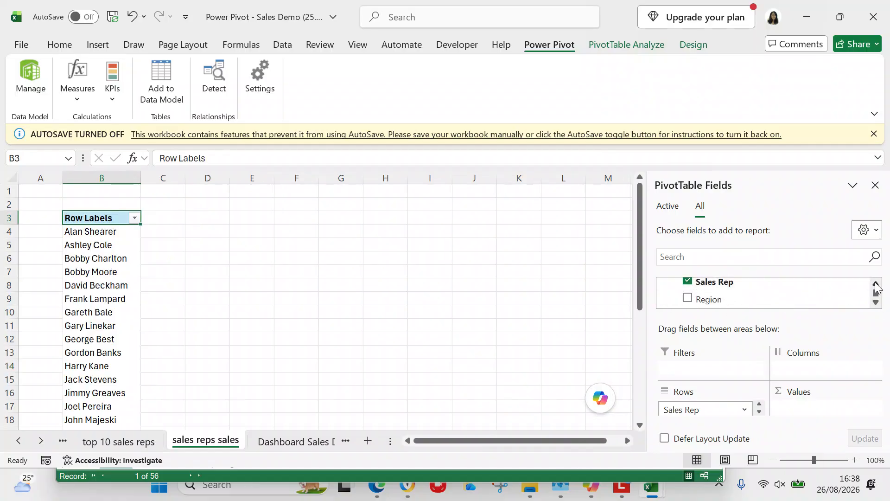
Add the Revenue £ field from the orders table to the PivotTable's values.
{"action": "left_click", "coordinate": [876, 283]}
{"action": "left_click", "coordinate": [877, 284]}
{"action": "left_click", "coordinate": [877, 284]}
{"action": "left_click", "coordinate": [877, 284]}
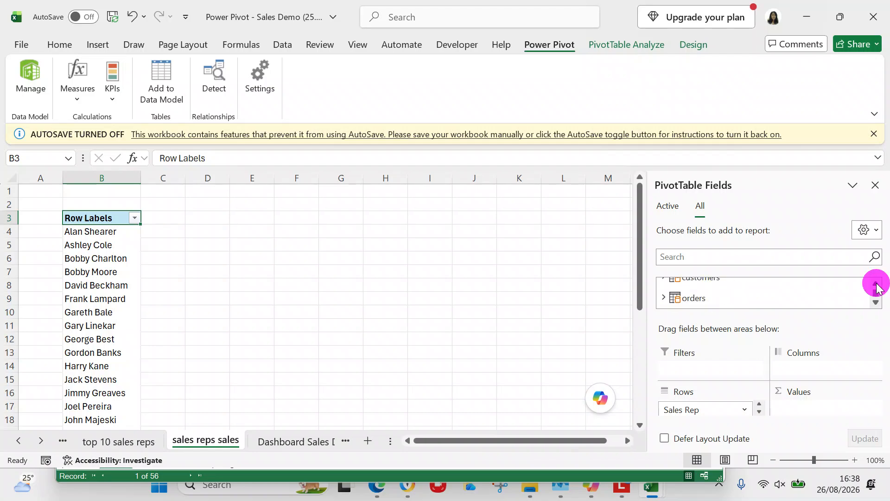
{"action": "left_click", "coordinate": [662, 299]}
{"action": "left_click", "coordinate": [875, 302]}
{"action": "left_click", "coordinate": [875, 302]}
{"action": "left_click", "coordinate": [875, 302]}
{"action": "left_click", "coordinate": [875, 303]}
{"action": "left_click", "coordinate": [875, 302]}
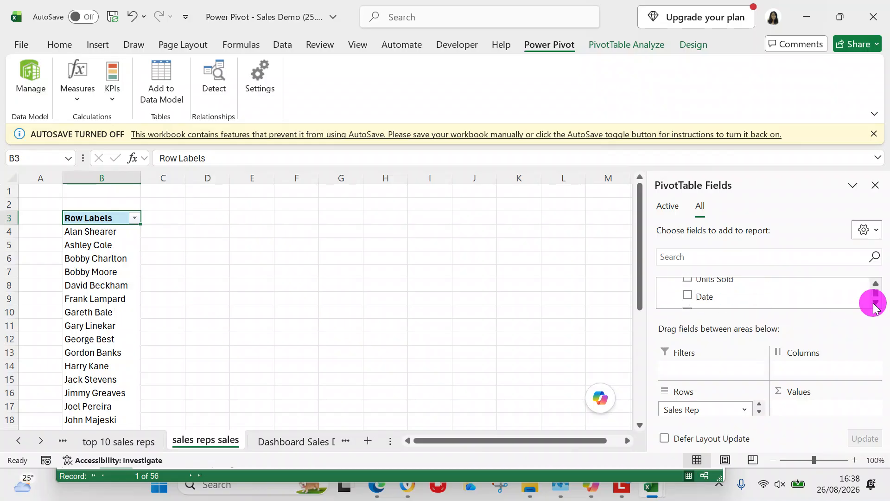
{"action": "left_click", "coordinate": [875, 303]}
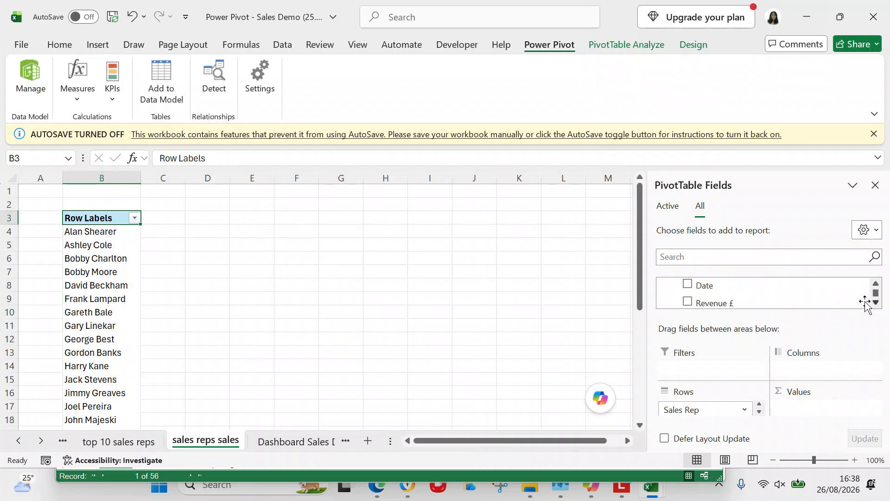
{"action": "left_click", "coordinate": [688, 302]}
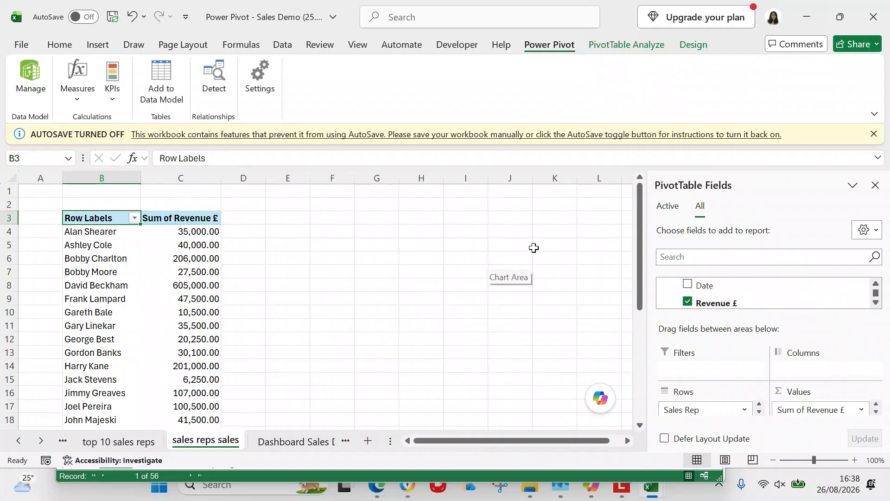
{"action": "left_click_drag", "start_coordinate": [638, 257], "coordinate": [631, 207]}
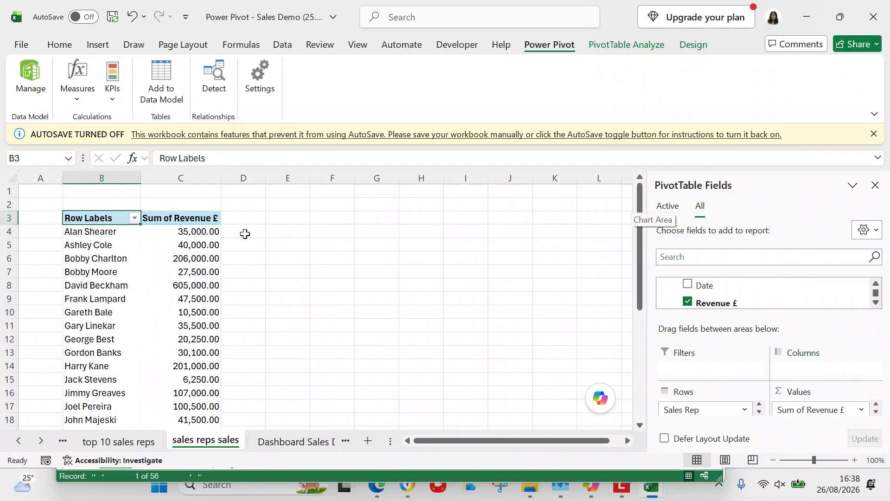
{"action": "left_click", "coordinate": [133, 218]}
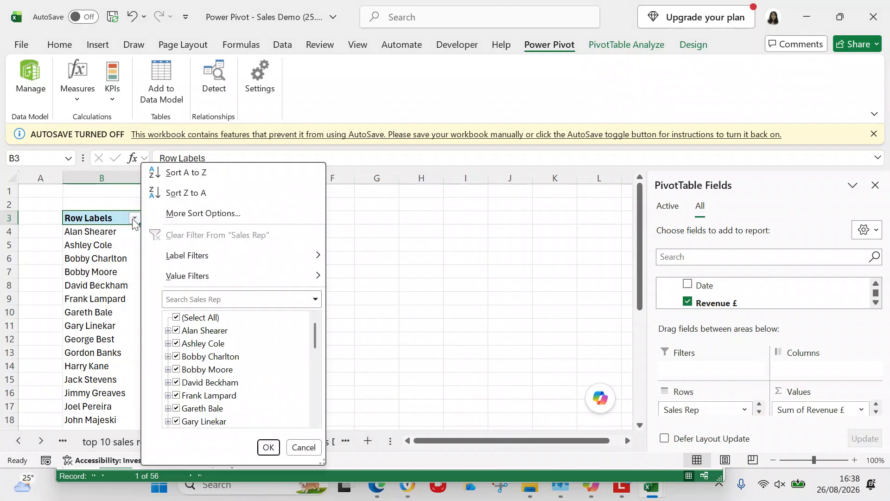
{"action": "left_click", "coordinate": [368, 255]}
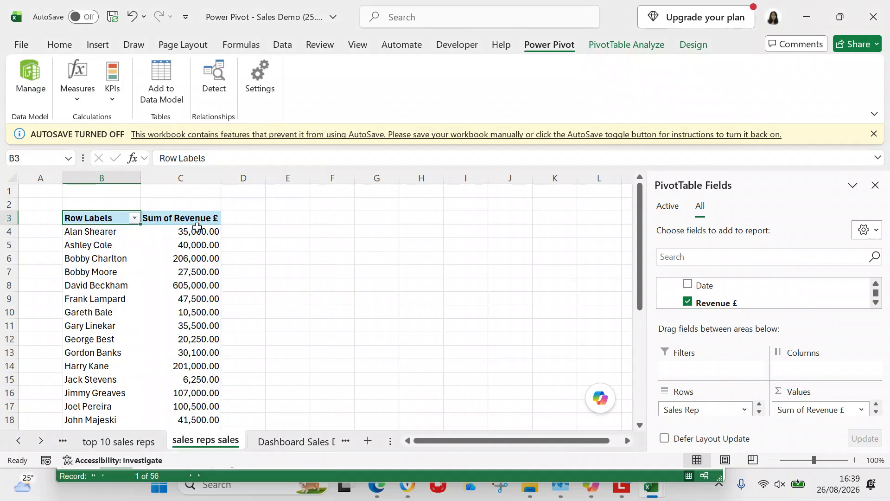
{"action": "left_click", "coordinate": [184, 231]}
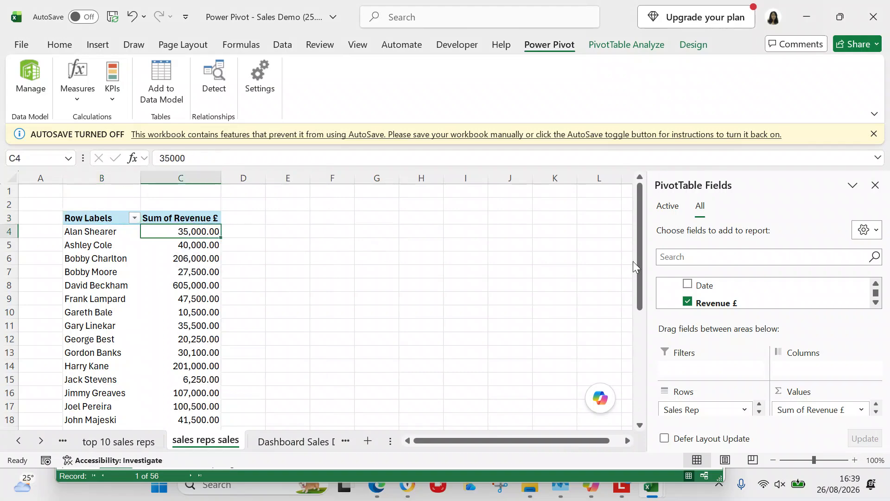
{"action": "left_click_drag", "start_coordinate": [638, 263], "coordinate": [652, 228]}
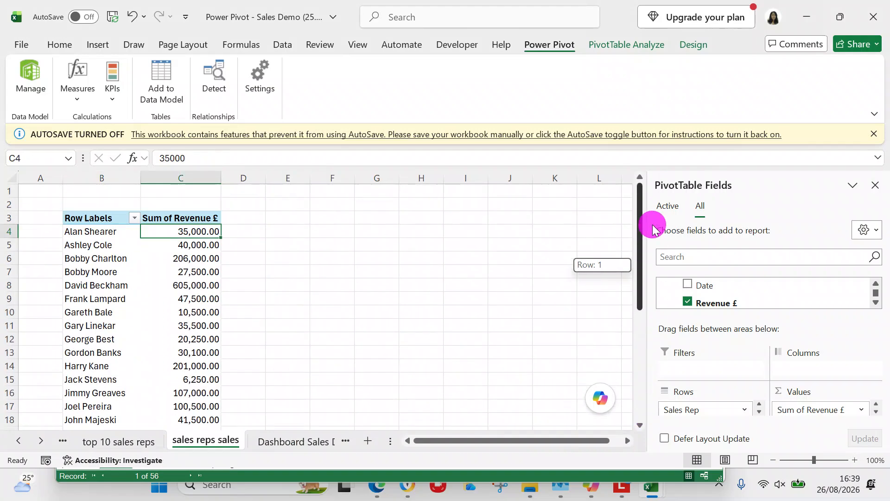
{"action": "left_click", "coordinate": [111, 214]}
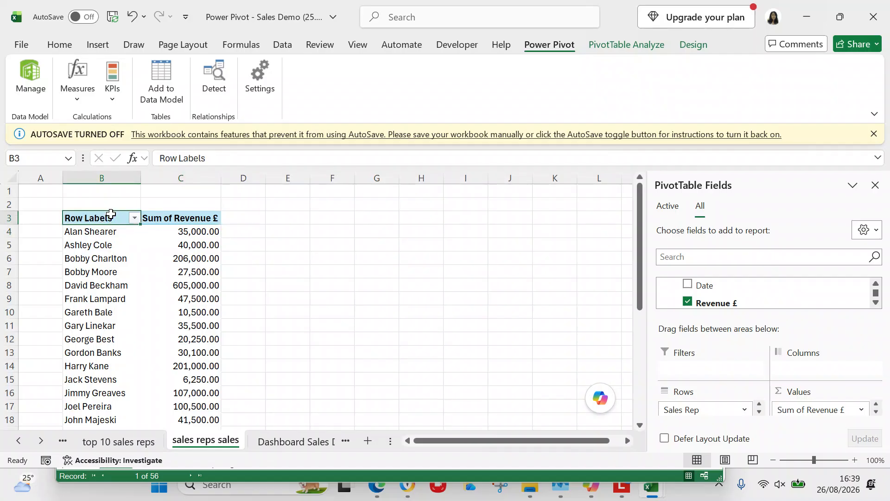
Copy all sales rep names and revenue figures from the PivotTable, cells B4 to C31, without the header and Grand Total rows.
{"action": "left_click", "coordinate": [111, 231]}
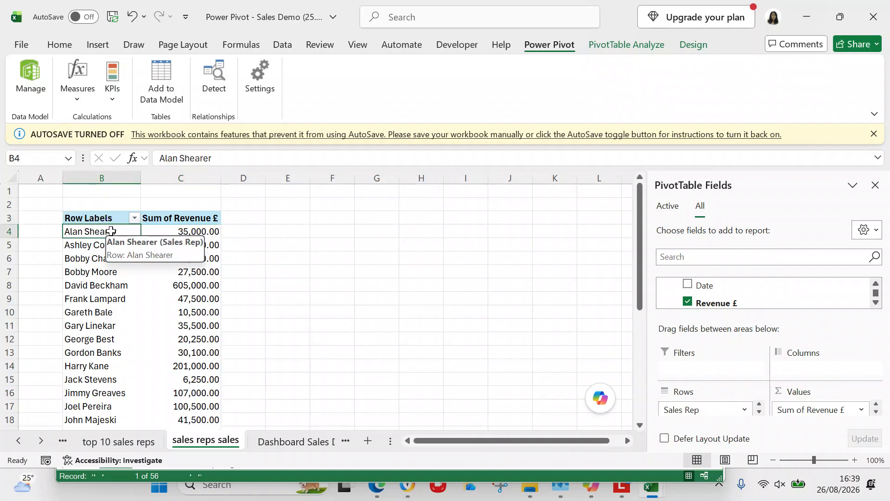
{"action": "key", "text": "shift+Right"}
{"action": "key", "text": "shift+Down"}
{"action": "key", "text": "shift+Down"}
{"action": "key", "text": "shift+Down"}
{"action": "key", "text": "shift+Down"}
{"action": "key", "text": "shift+Down"}
{"action": "key", "text": "shift+Down"}
{"action": "key", "text": "shift+Down"}
{"action": "key", "text": "shift+Down"}
{"action": "key", "text": "shift+Down"}
{"action": "key", "text": "shift+Down"}
{"action": "key", "text": "shift+Down"}
{"action": "key", "text": "shift+Down"}
{"action": "key", "text": "shift+Down"}
{"action": "key", "text": "shift+Down"}
{"action": "key", "text": "shift+Down"}
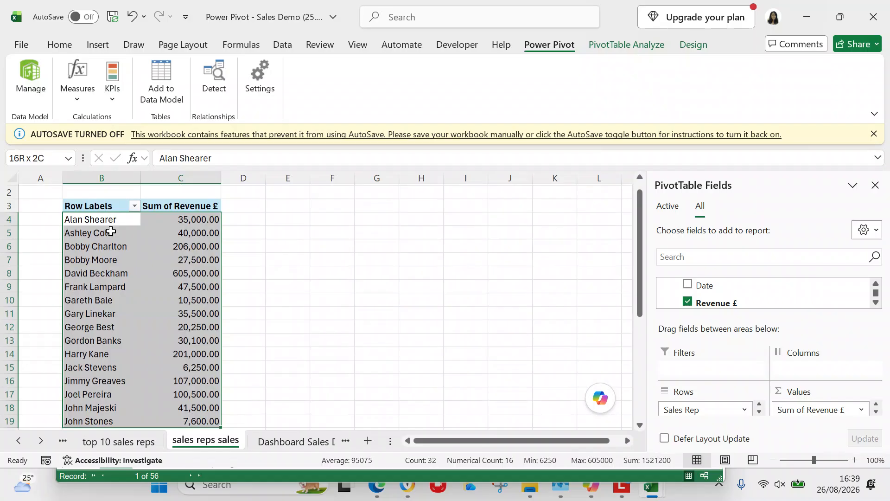
{"action": "key", "text": "shift+Down"}
{"action": "key", "text": "shift+Down"}
{"action": "key", "text": "shift+Down"}
{"action": "key", "text": "shift+Down"}
{"action": "key", "text": "shift+Down"}
{"action": "left_click_drag", "start_coordinate": [111, 231], "coordinate": [111, 231]}
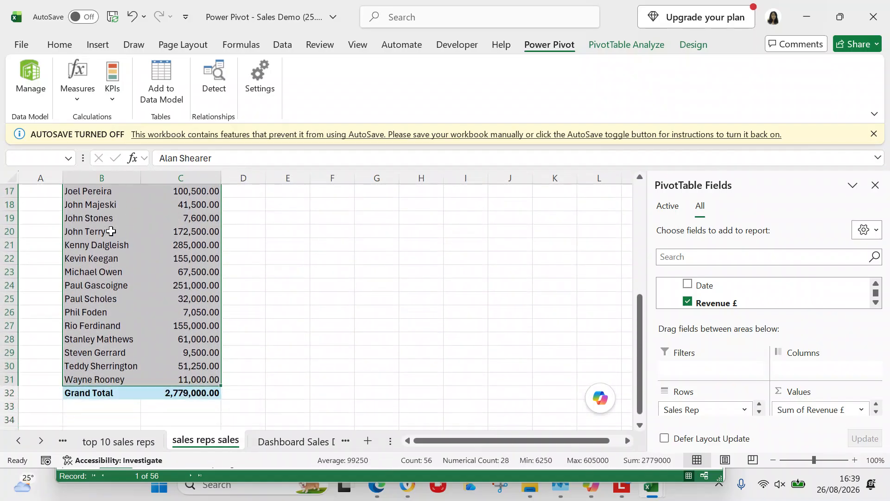
{"action": "key", "text": "ctrl+c"}
Paste the copied sales rep data as values at cell E4 and widen columns E and F to fit it.
{"action": "left_click_drag", "start_coordinate": [639, 327], "coordinate": [640, 199]}
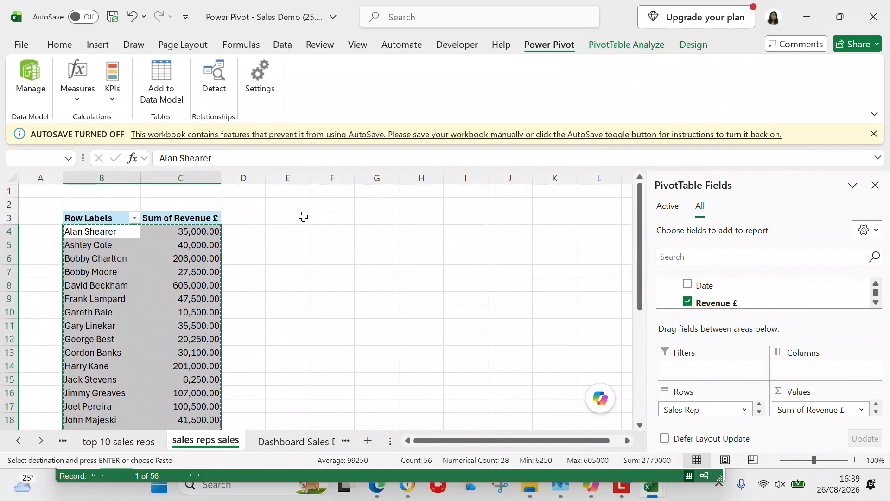
{"action": "left_click", "coordinate": [287, 233]}
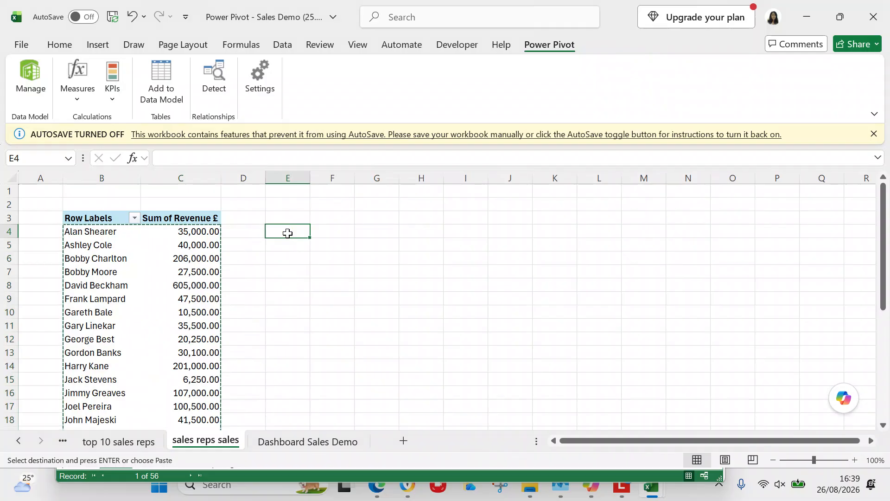
{"action": "right_click", "coordinate": [290, 238]}
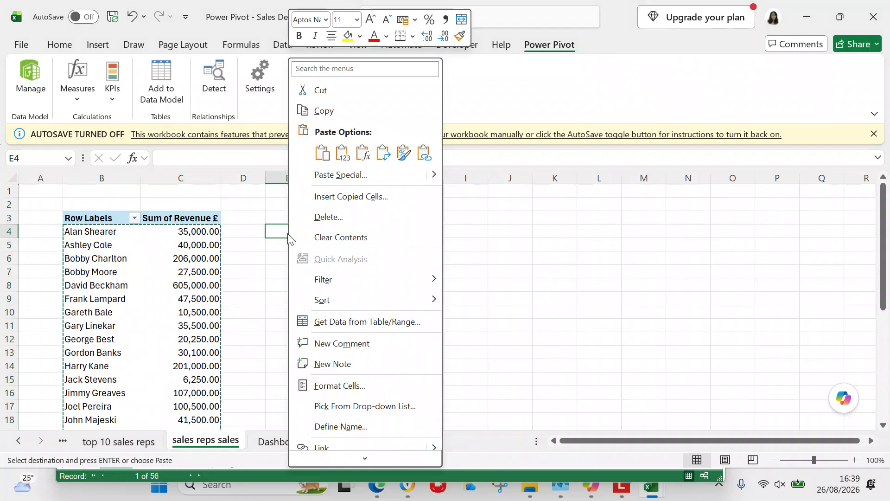
{"action": "left_click", "coordinate": [343, 153]}
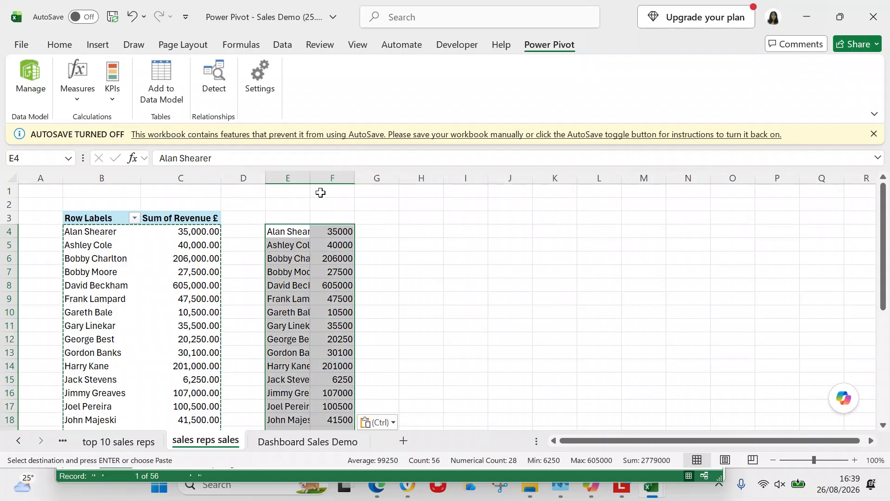
{"action": "left_click_drag", "start_coordinate": [309, 181], "coordinate": [403, 181]}
{"action": "left_click", "coordinate": [330, 180]}
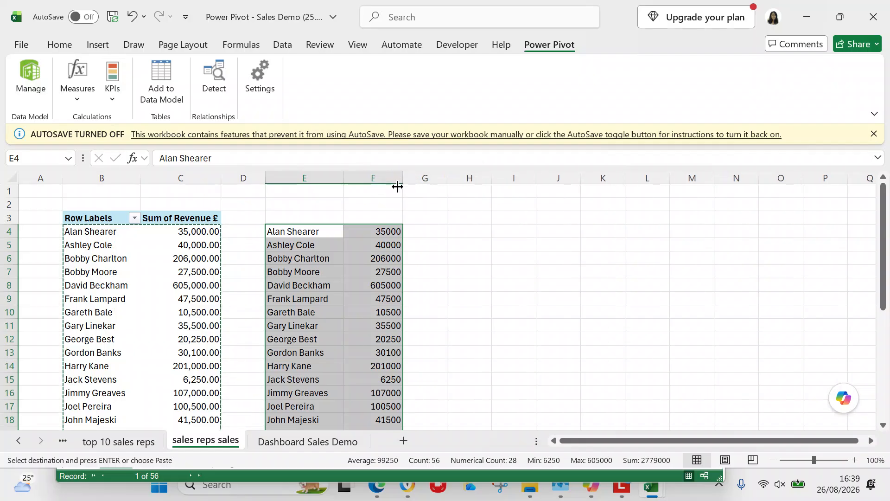
Insert a Pareto chart from the pasted sales rep values and place it beside the data, over columns H to N.
{"action": "left_click", "coordinate": [318, 231]}
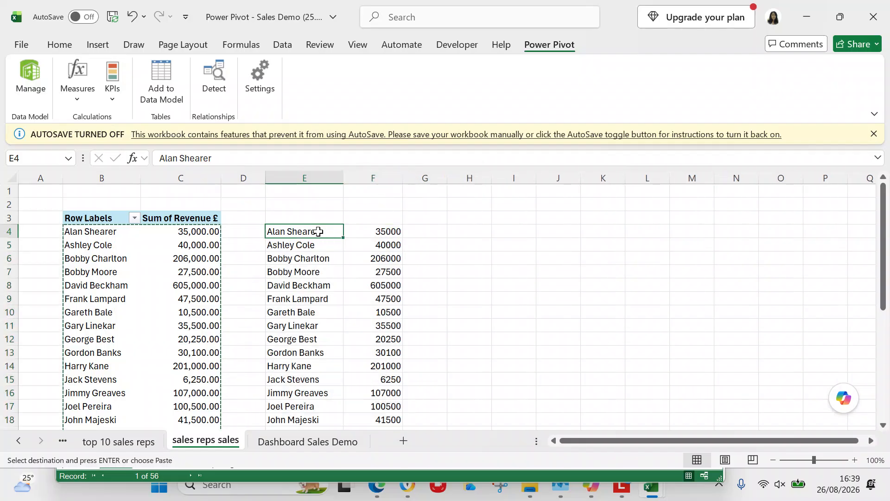
{"action": "left_click", "coordinate": [99, 45]}
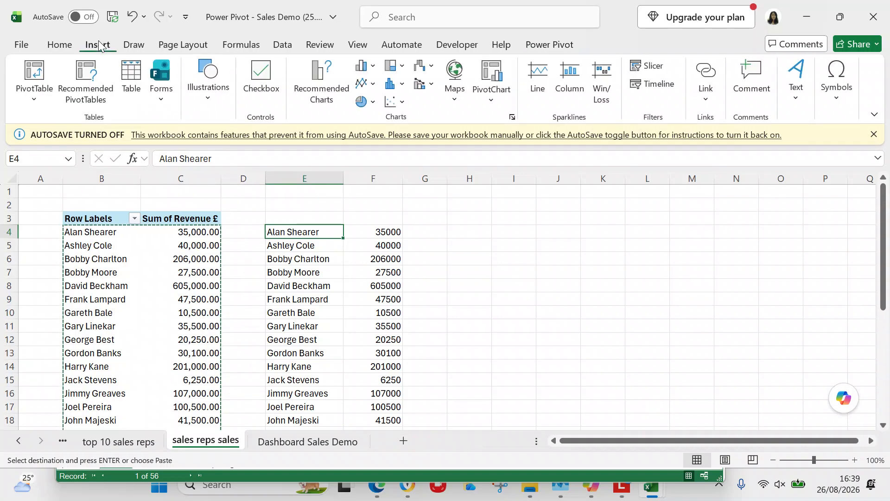
{"action": "left_click", "coordinate": [327, 75]}
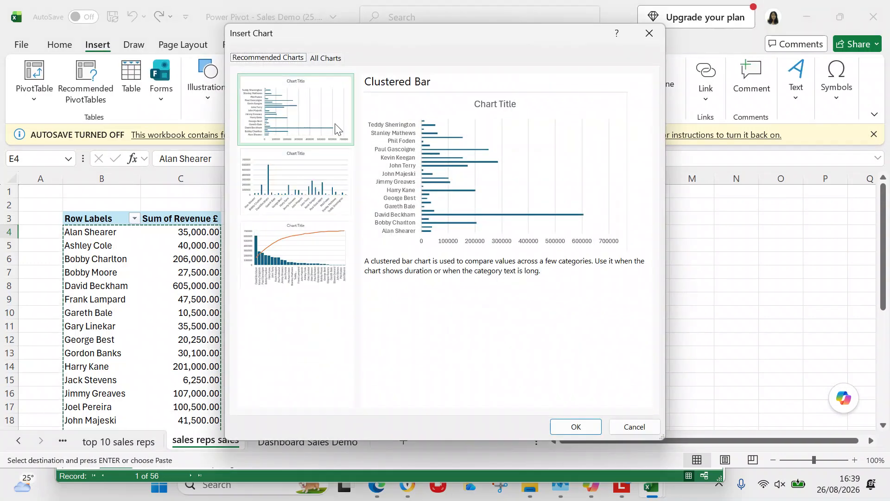
{"action": "left_click", "coordinate": [329, 59]}
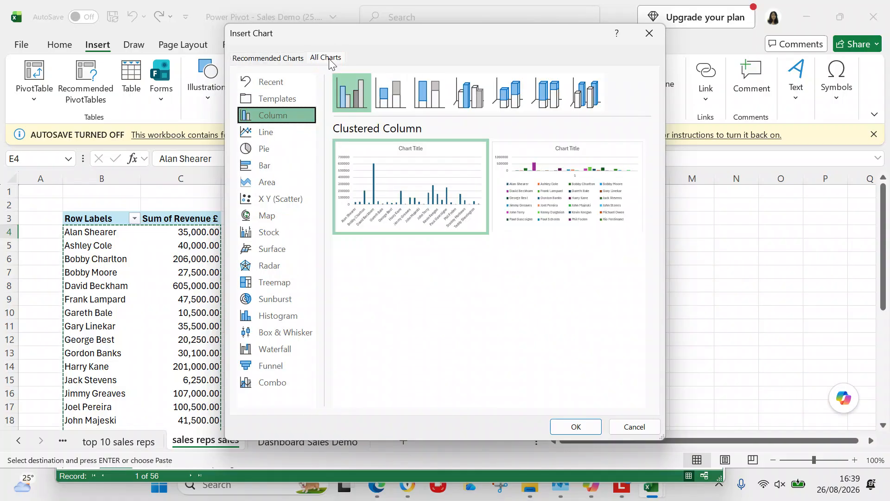
{"action": "left_click", "coordinate": [267, 315]}
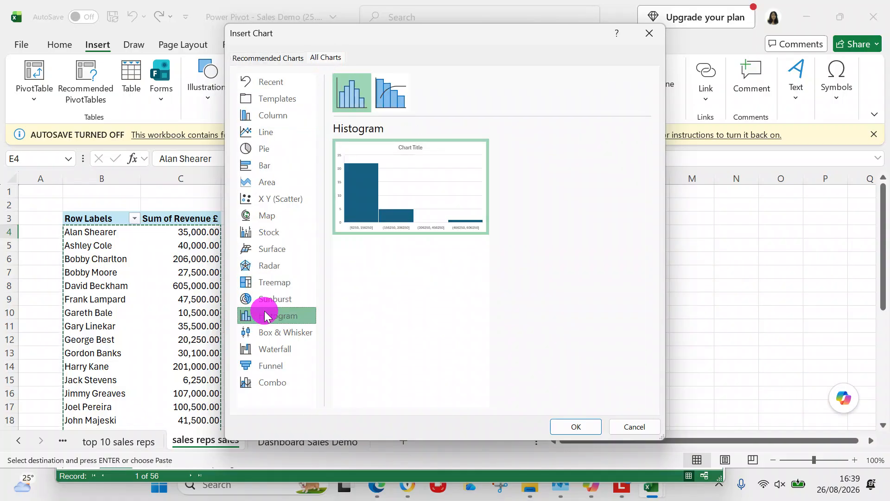
{"action": "left_click", "coordinate": [386, 104]}
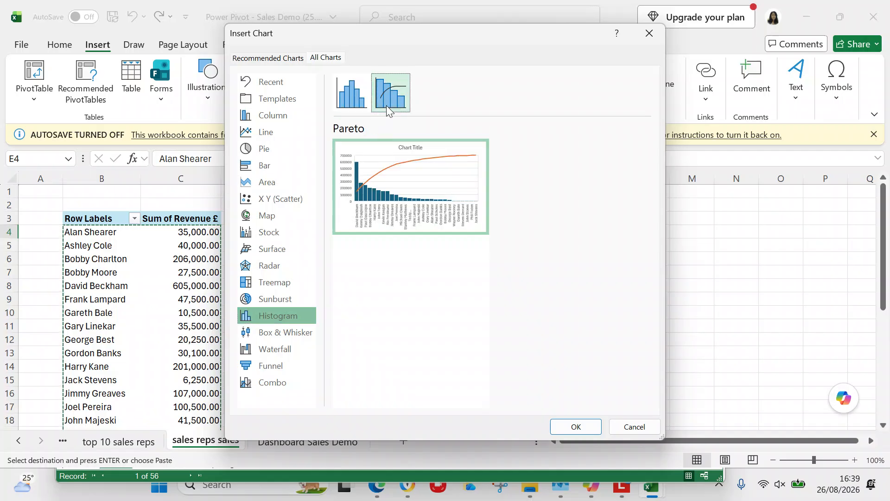
{"action": "left_click", "coordinate": [591, 427]}
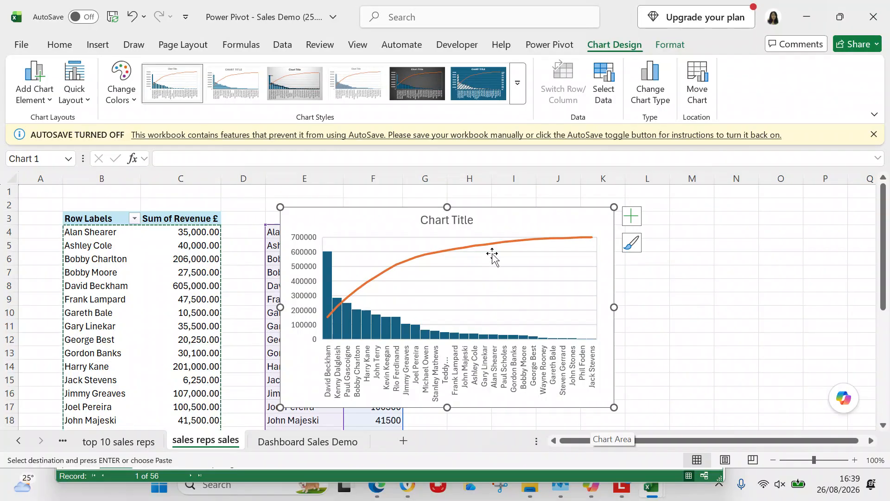
{"action": "left_click_drag", "start_coordinate": [496, 213], "coordinate": [662, 228]}
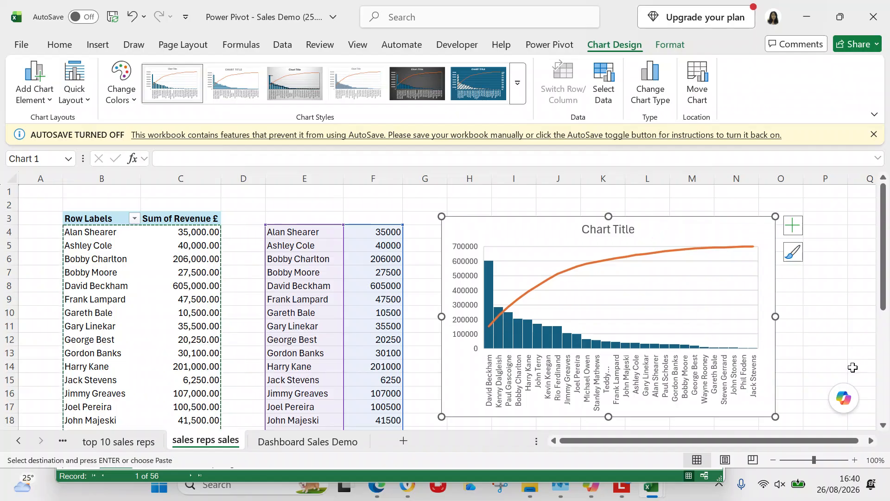
Enter the headers "Sales Rep" in cell E3 and "Sales" in cell F3 above the pasted values.
{"action": "left_click", "coordinate": [359, 232]}
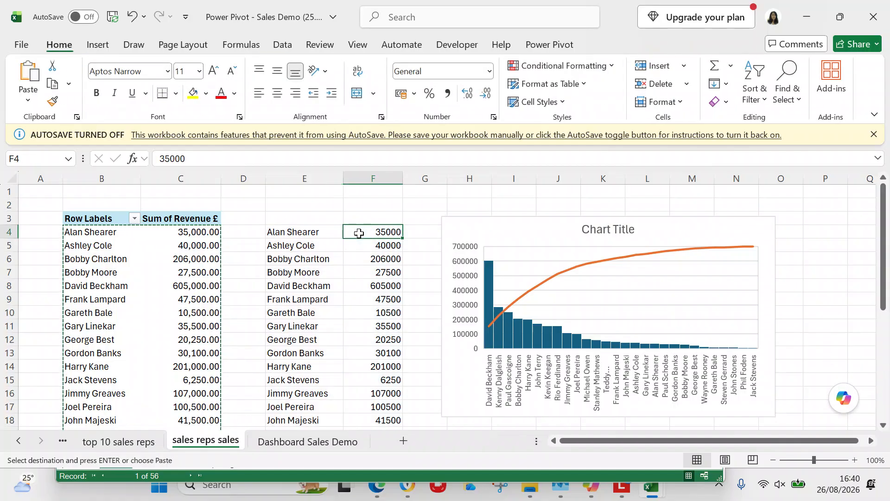
{"action": "left_click", "coordinate": [314, 222]}
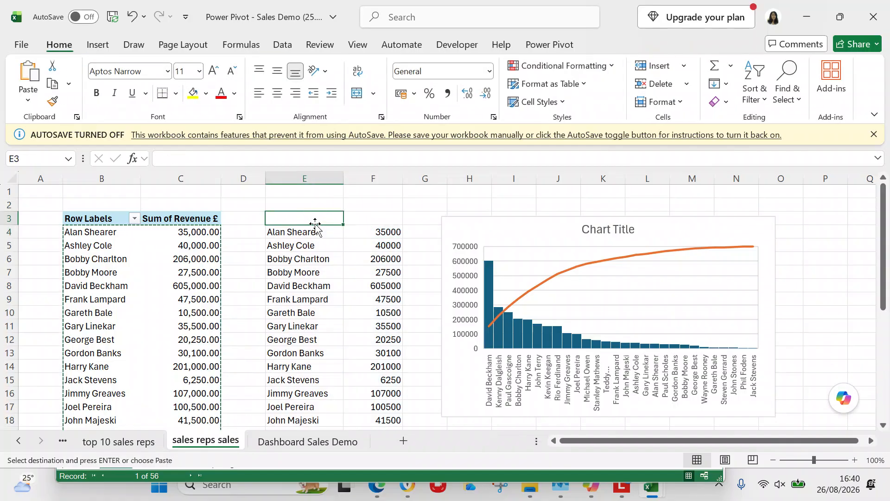
{"action": "type", "text": "Sales Rep"}
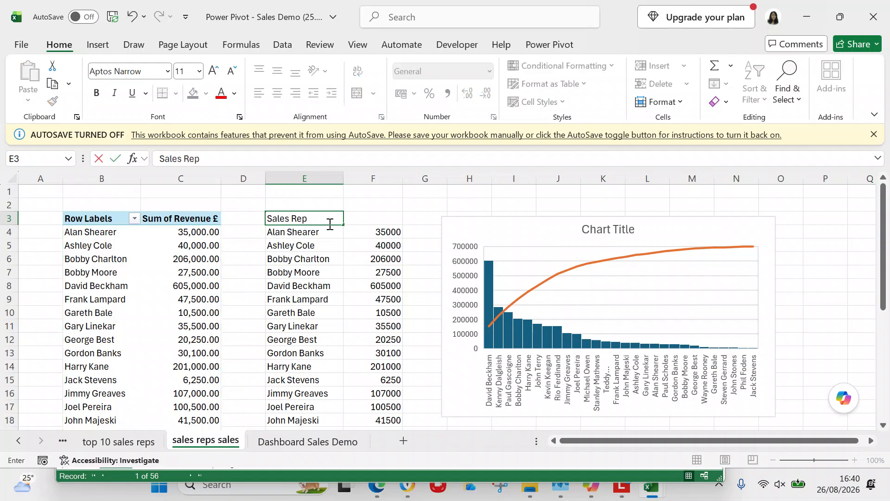
{"action": "left_click", "coordinate": [377, 216]}
{"action": "type", "text": "Sal"}
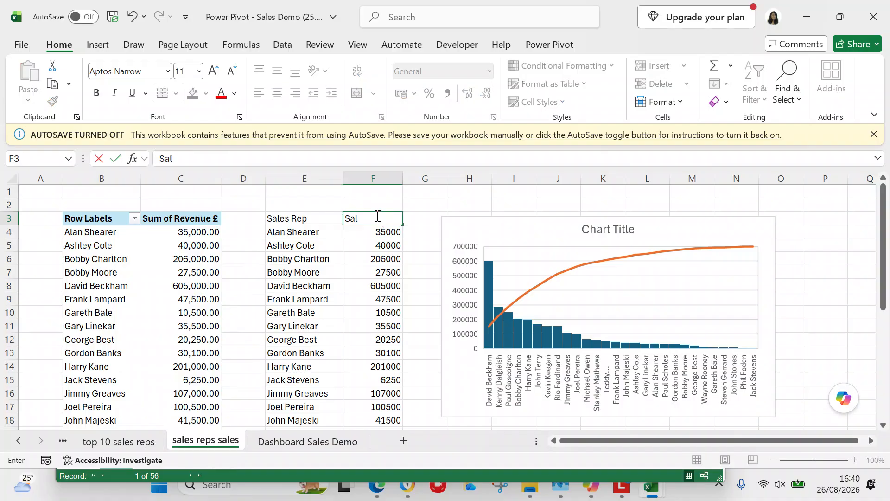
{"action": "left_click", "coordinate": [419, 217]}
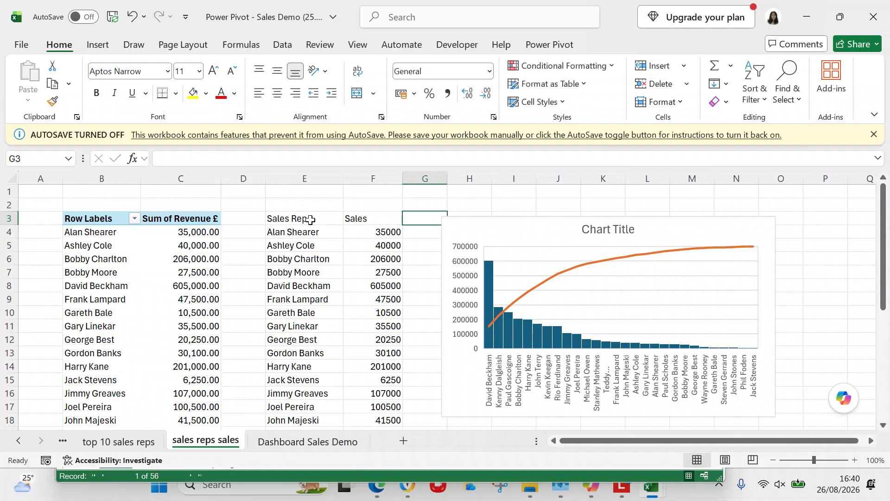
Make the Sales Rep and Sales headers in E3:F3 bold.
{"action": "left_click", "coordinate": [305, 221]}
{"action": "key", "text": "shift+Right"}
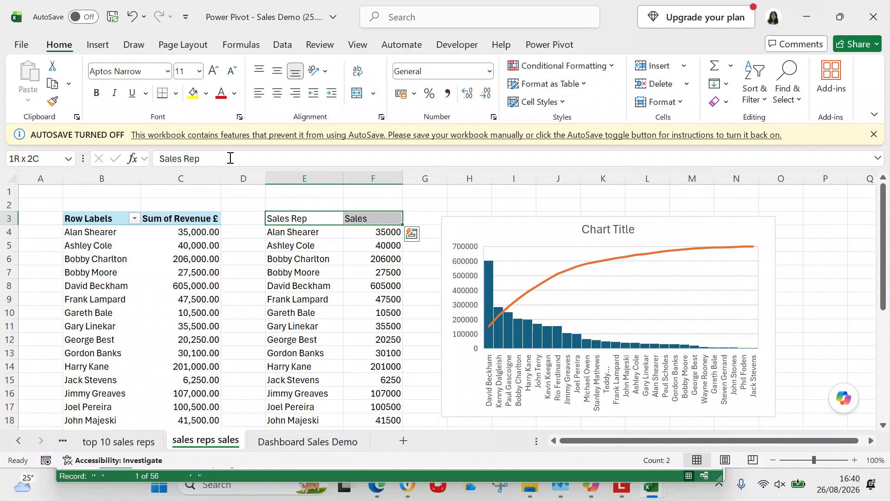
{"action": "left_click", "coordinate": [96, 92]}
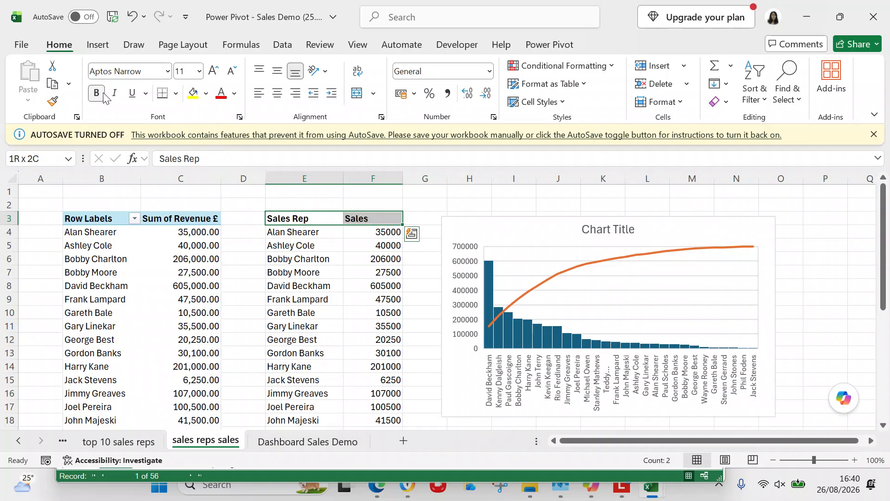
Sort the pasted sales rep table by the Sales column from largest to smallest.
{"action": "left_click", "coordinate": [319, 246]}
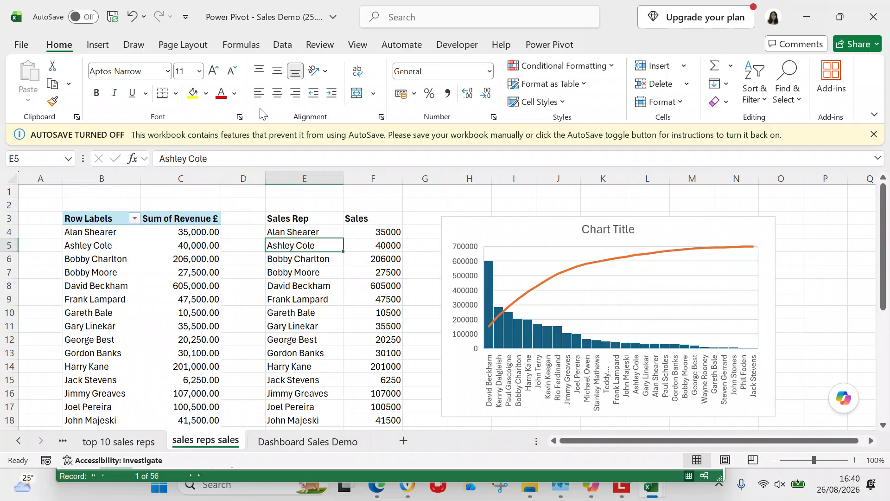
{"action": "left_click", "coordinate": [282, 44]}
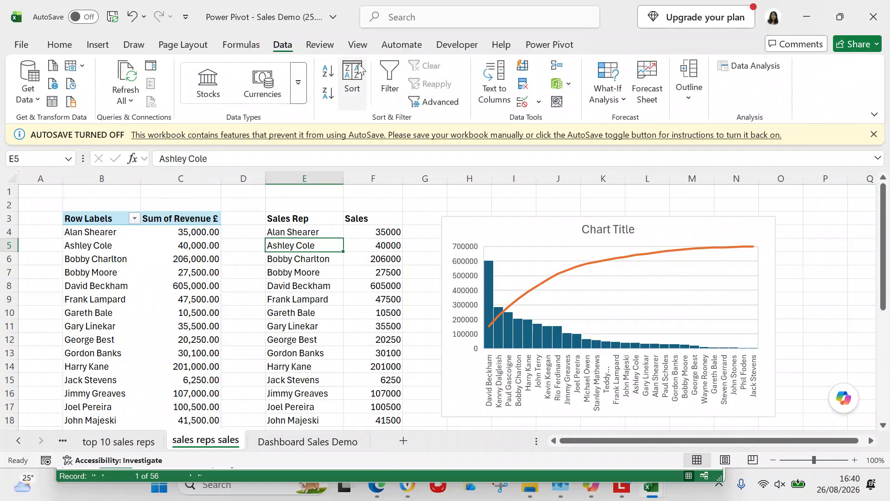
{"action": "left_click", "coordinate": [354, 80]}
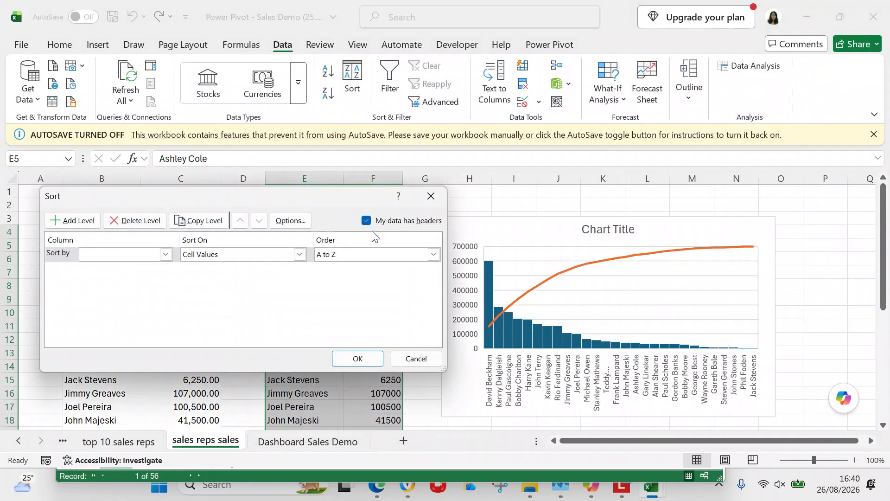
{"action": "left_click", "coordinate": [166, 254]}
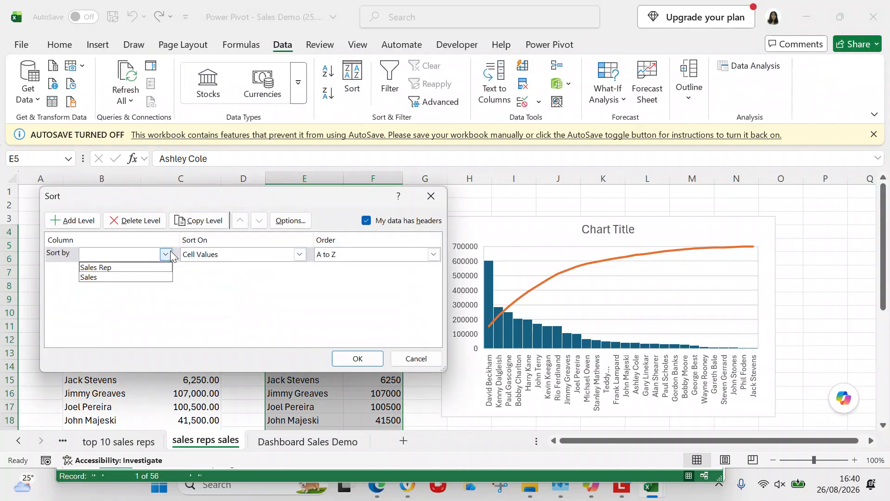
{"action": "left_click", "coordinate": [144, 277]}
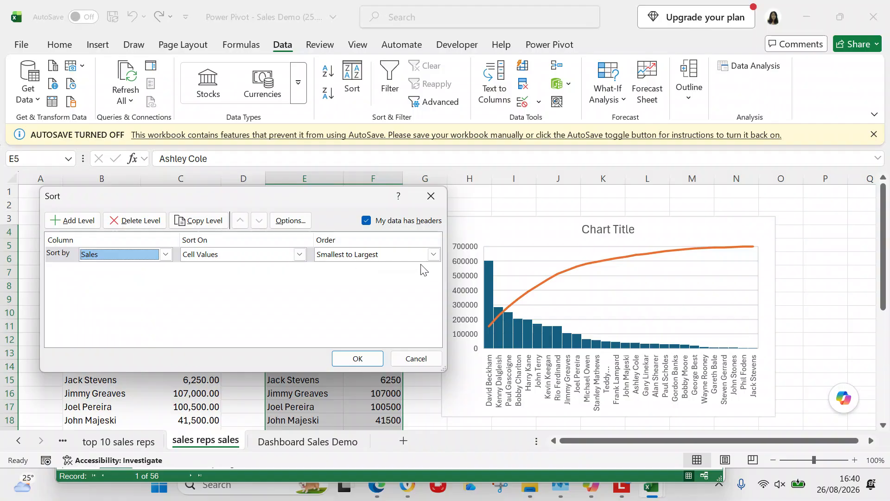
{"action": "left_click", "coordinate": [433, 254]}
{"action": "left_click", "coordinate": [363, 278]}
{"action": "left_click", "coordinate": [341, 357]}
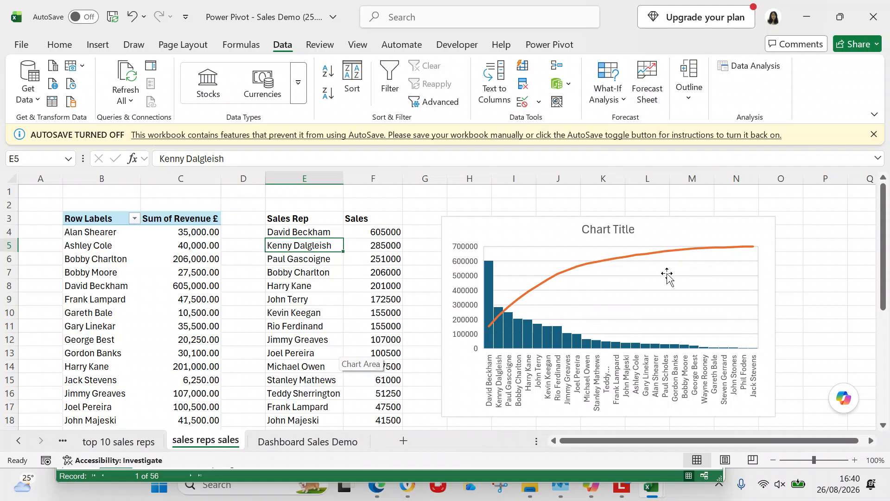
Change the Pareto chart's title to "Sales Rep Pareto Chart".
{"action": "mouse_move", "coordinate": [884, 269]}
{"action": "left_mouse_down"}
{"action": "mouse_move", "coordinate": [880, 404]}
{"action": "mouse_move", "coordinate": [881, 249]}
{"action": "mouse_move", "coordinate": [886, 384]}
{"action": "mouse_move", "coordinate": [884, 268]}
{"action": "left_mouse_up"}
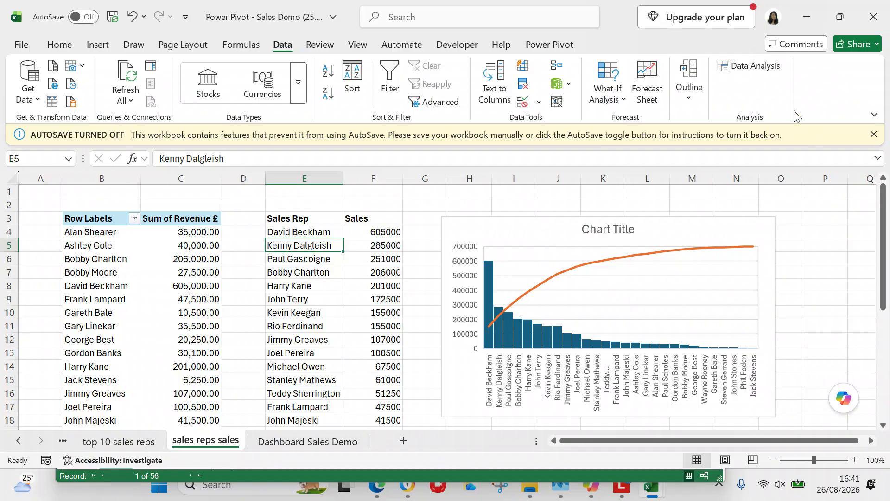
{"action": "left_click", "coordinate": [631, 228]}
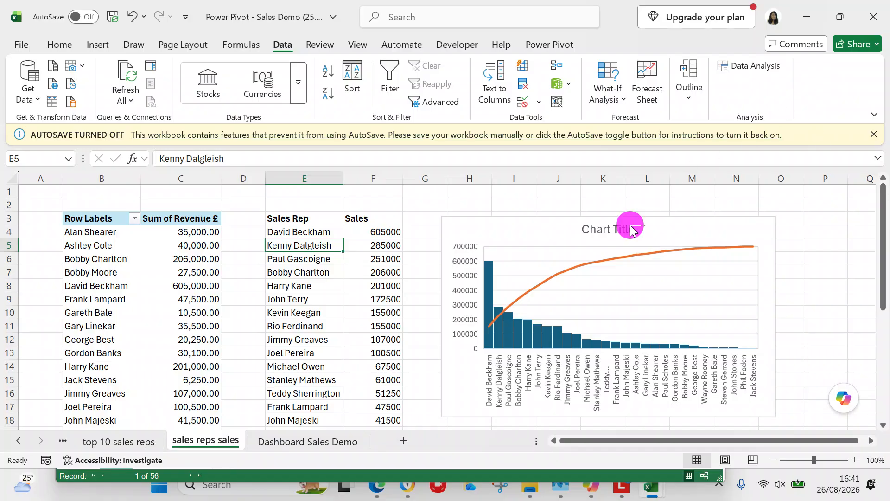
{"action": "double_click", "coordinate": [632, 228]}
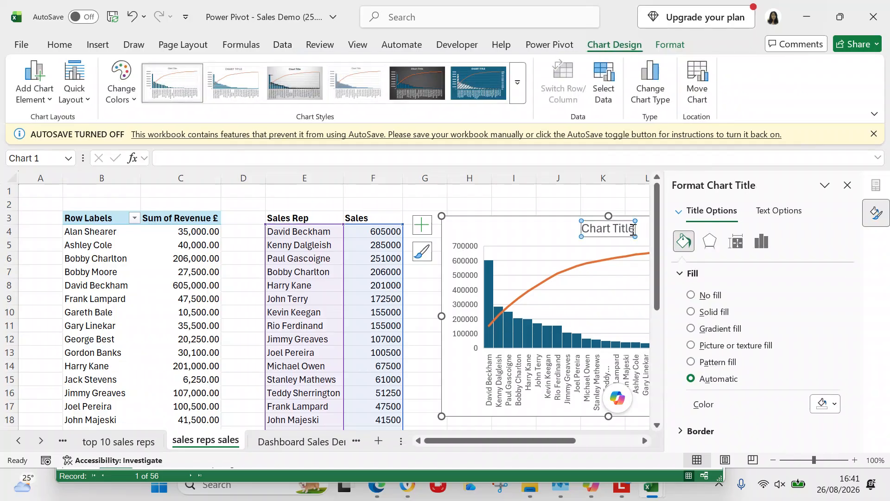
{"action": "left_click", "coordinate": [672, 240]}
{"action": "left_click", "coordinate": [632, 228]}
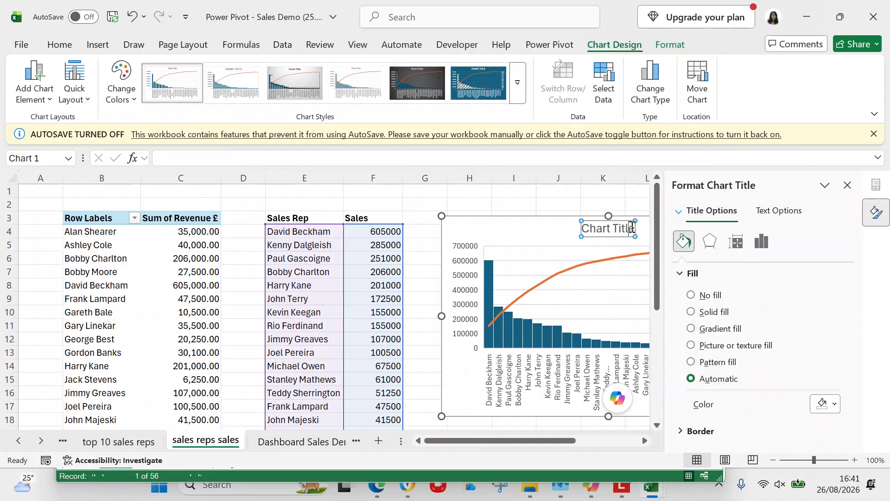
{"action": "key", "text": "BackSpace"}
{"action": "key", "text": "BackSpace"}
{"action": "key", "text": "BackSpace"}
{"action": "key", "text": "BackSpace"}
{"action": "key", "text": "BackSpace"}
{"action": "key", "text": "BackSpace"}
{"action": "key", "text": "BackSpace"}
{"action": "key", "text": "BackSpace"}
{"action": "key", "text": "BackSpace"}
{"action": "key", "text": "BackSpace"}
{"action": "key", "text": "BackSpace"}
{"action": "type", "text": "Sales Rep Pareto Chart"}
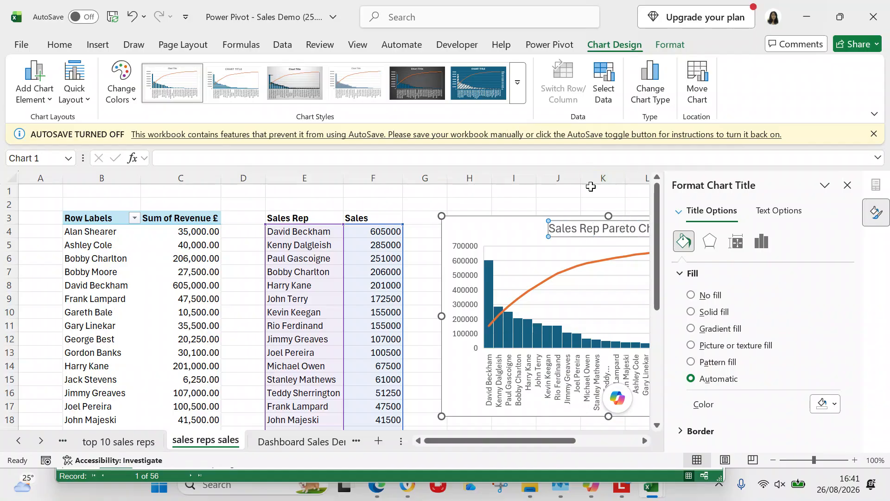
{"action": "left_click", "coordinate": [591, 190]}
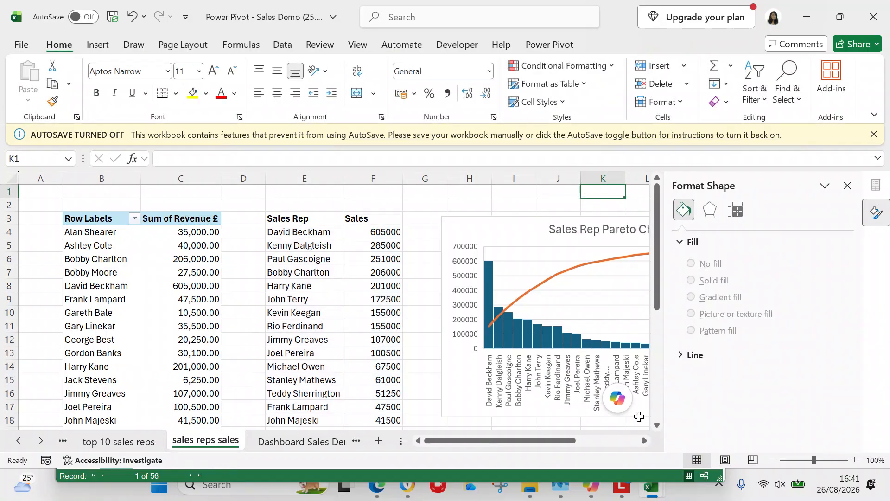
Copy the Sales Rep Pareto Chart from the sales reps sales sheet and switch to the Dashboard Sales Demo sheet.
{"action": "left_click", "coordinate": [644, 440]}
{"action": "left_click", "coordinate": [644, 440]}
{"action": "left_click", "coordinate": [644, 440]}
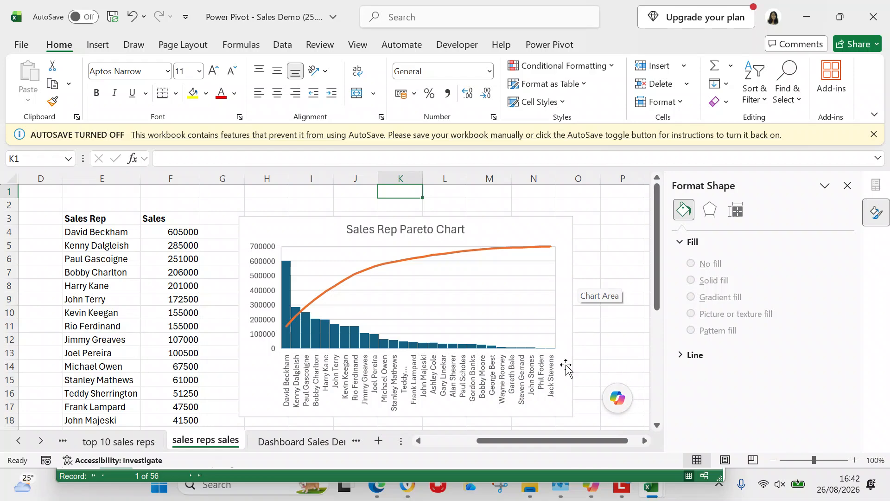
{"action": "left_click", "coordinate": [496, 236]}
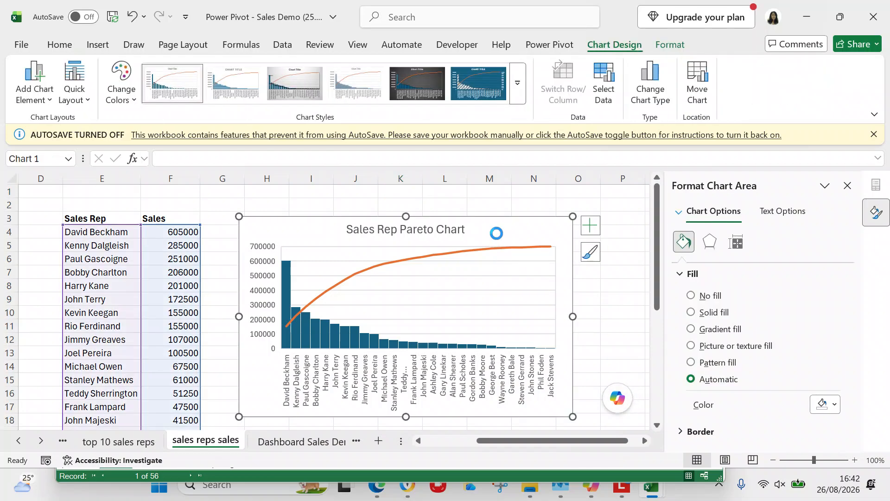
{"action": "left_click", "coordinate": [330, 441]}
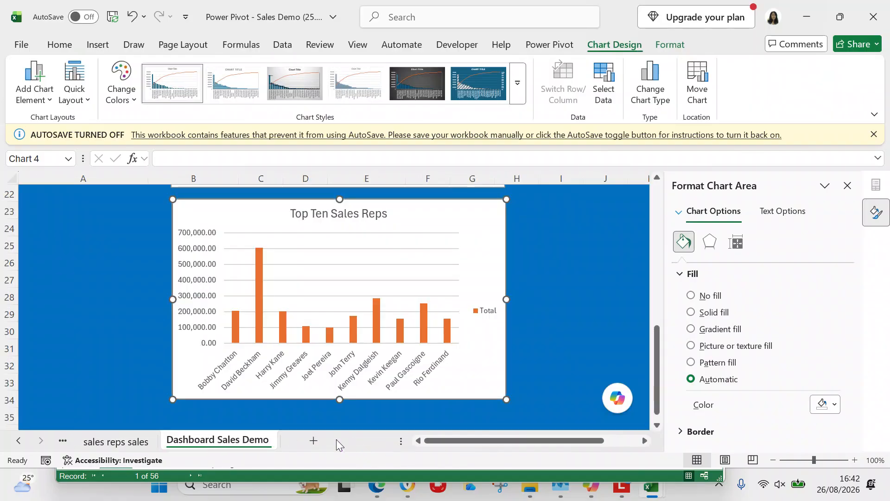
Paste the Pareto chart at cell L23 of the dashboard and align it beneath the Units Sold by Region chart.
{"action": "left_click", "coordinate": [644, 440]}
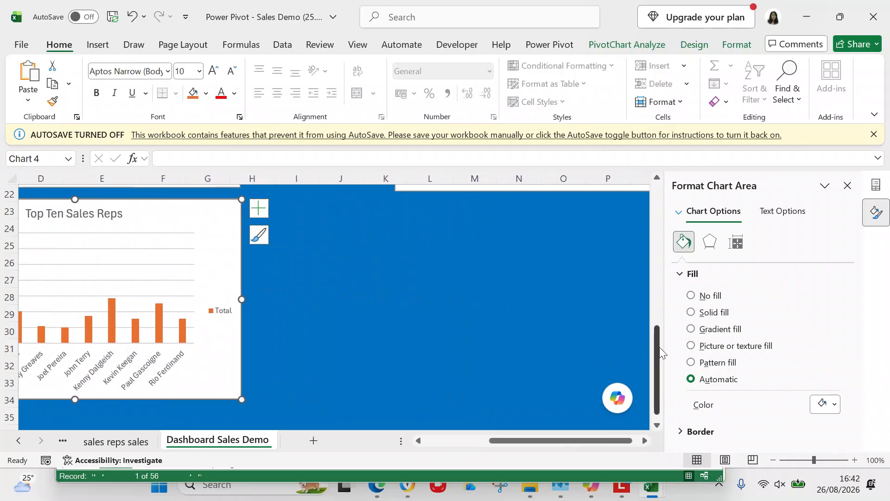
{"action": "left_click_drag", "start_coordinate": [659, 349], "coordinate": [651, 326]}
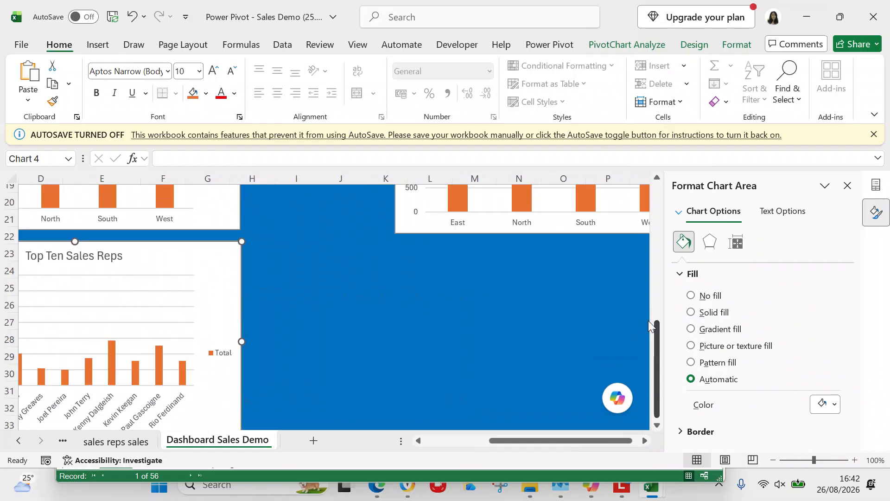
{"action": "left_click", "coordinate": [427, 258]}
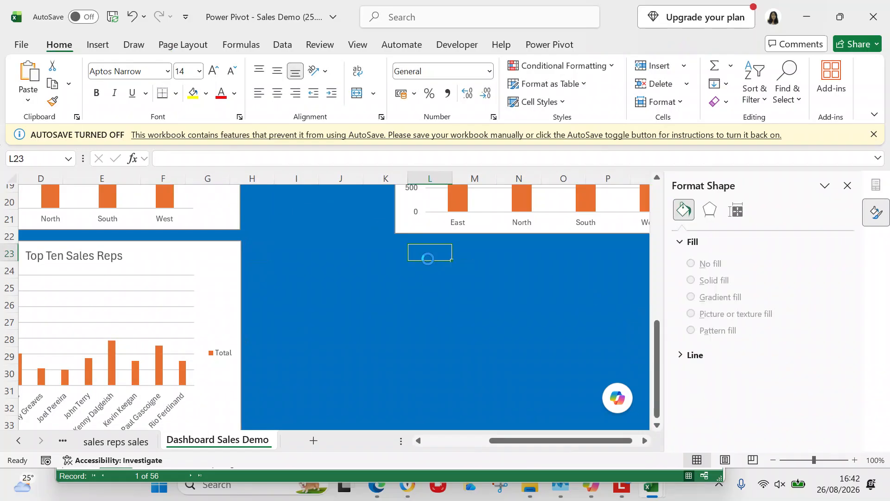
{"action": "key", "text": "ctrl+v"}
{"action": "left_click_drag", "start_coordinate": [499, 260], "coordinate": [481, 260]}
{"action": "left_click", "coordinate": [489, 261]}
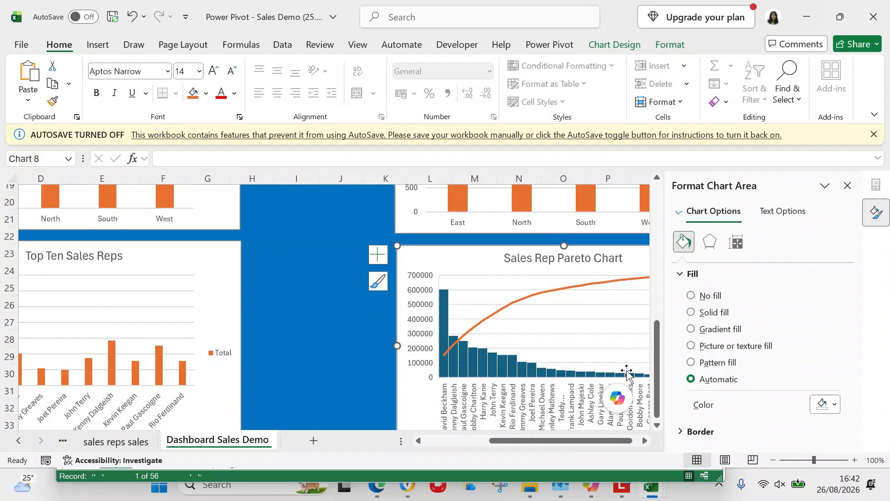
{"action": "left_click", "coordinate": [644, 440]}
{"action": "left_click", "coordinate": [645, 440]}
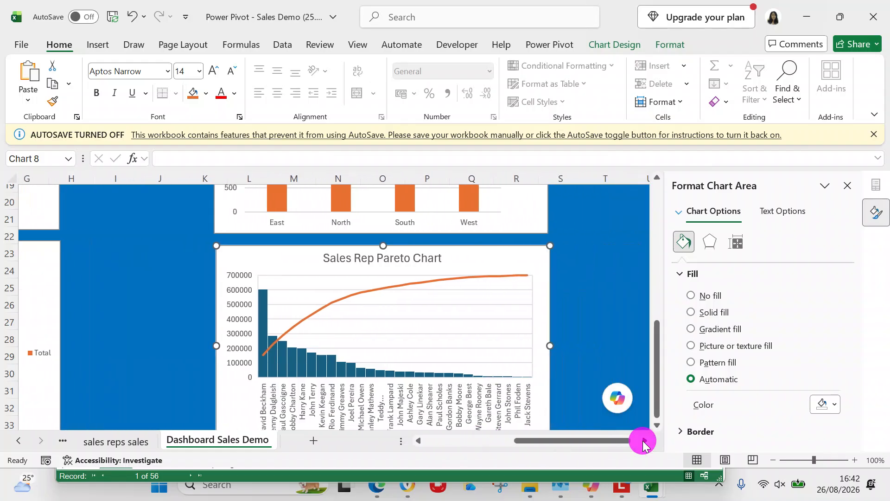
Close the chart formatting pane and return to the start of the dashboard to review its layout.
{"action": "left_click_drag", "start_coordinate": [660, 389], "coordinate": [657, 172]}
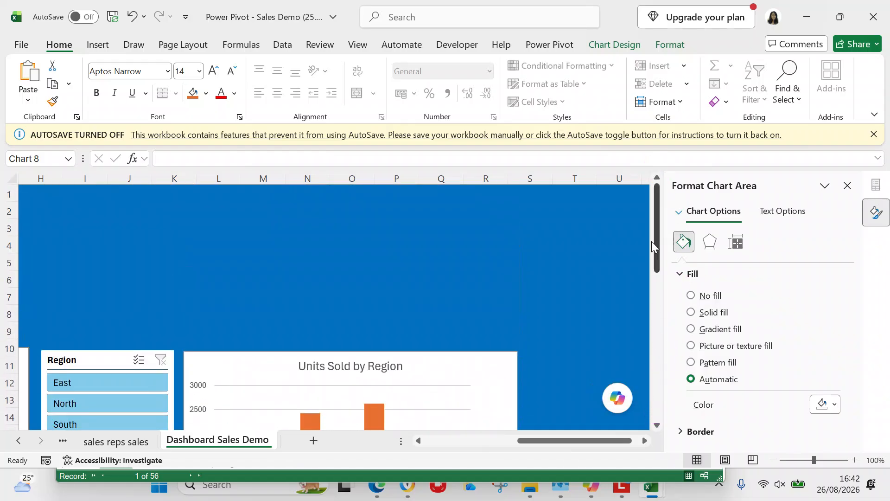
{"action": "left_click", "coordinate": [847, 185]}
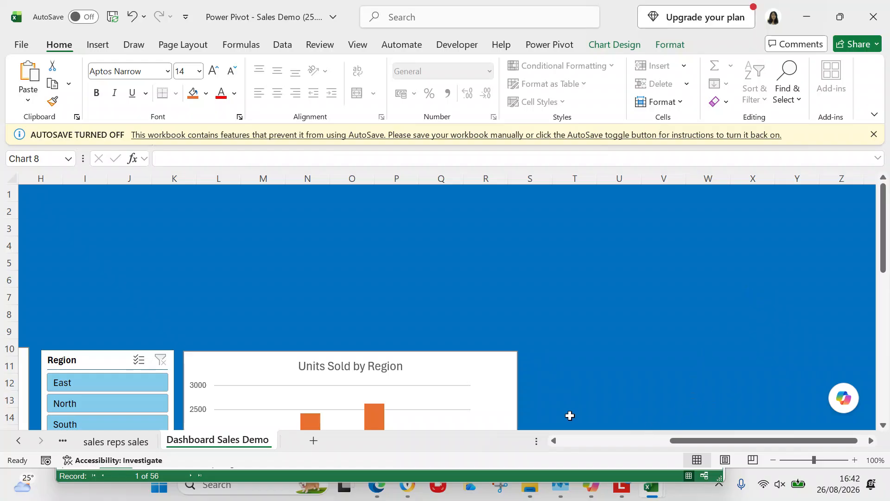
{"action": "left_click", "coordinate": [554, 441]}
{"action": "left_click", "coordinate": [554, 440]}
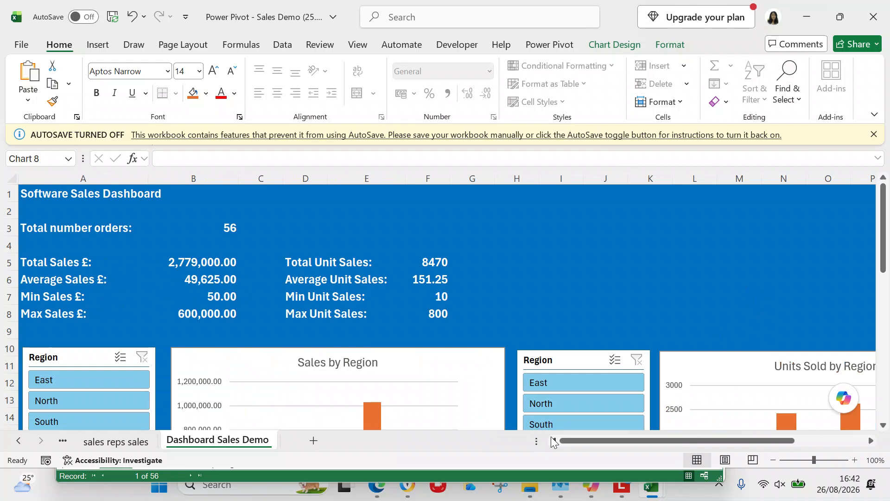
{"action": "mouse_move", "coordinate": [884, 246]}
{"action": "left_mouse_down"}
{"action": "mouse_move", "coordinate": [884, 258]}
{"action": "mouse_move", "coordinate": [883, 240]}
{"action": "left_mouse_up"}
Minimize the workbook window and the Power Pivot window to reveal the desktop.
{"action": "left_click", "coordinate": [801, 17]}
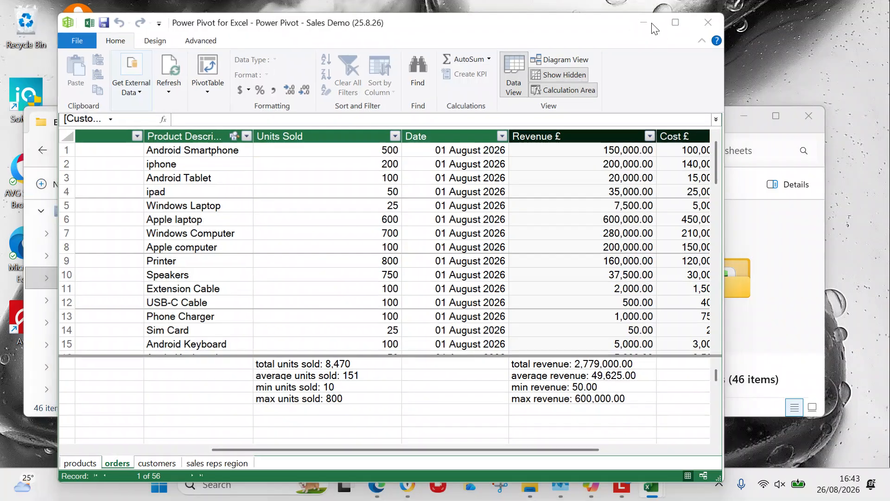
{"action": "left_click", "coordinate": [649, 22]}
{"action": "left_click", "coordinate": [363, 22]}
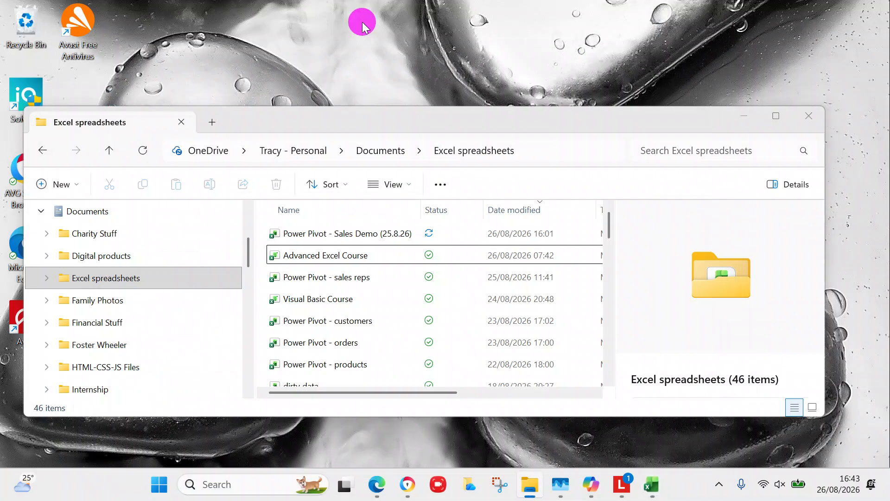